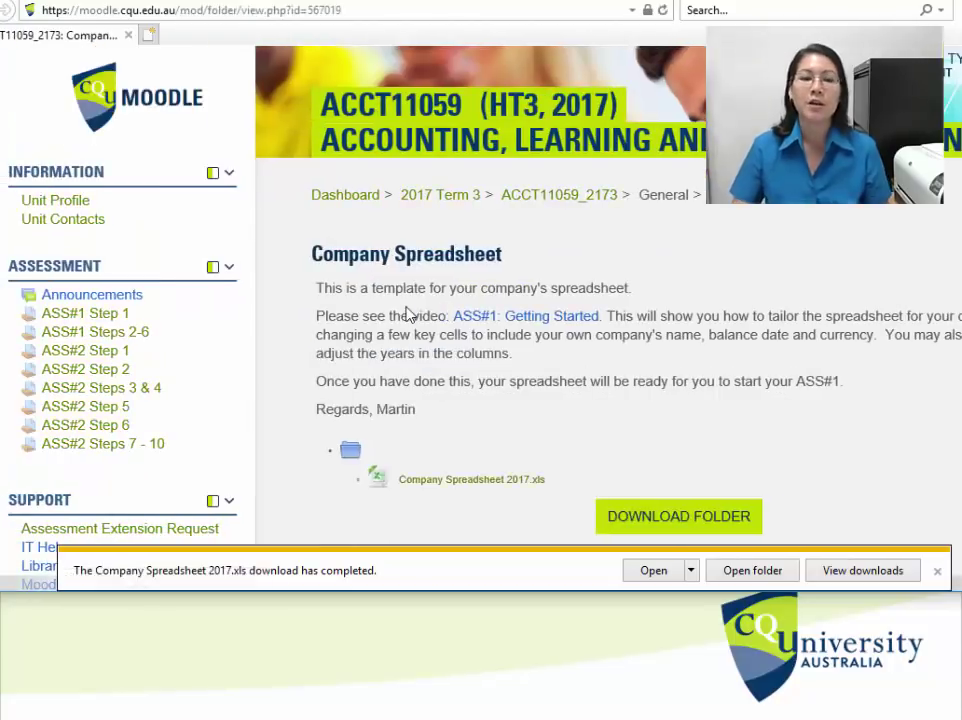
Step: Download the Company Spreadsheet 2017.xls template from the Moodle folder page and open it in Excel
scroll(509, 369, down, 3)
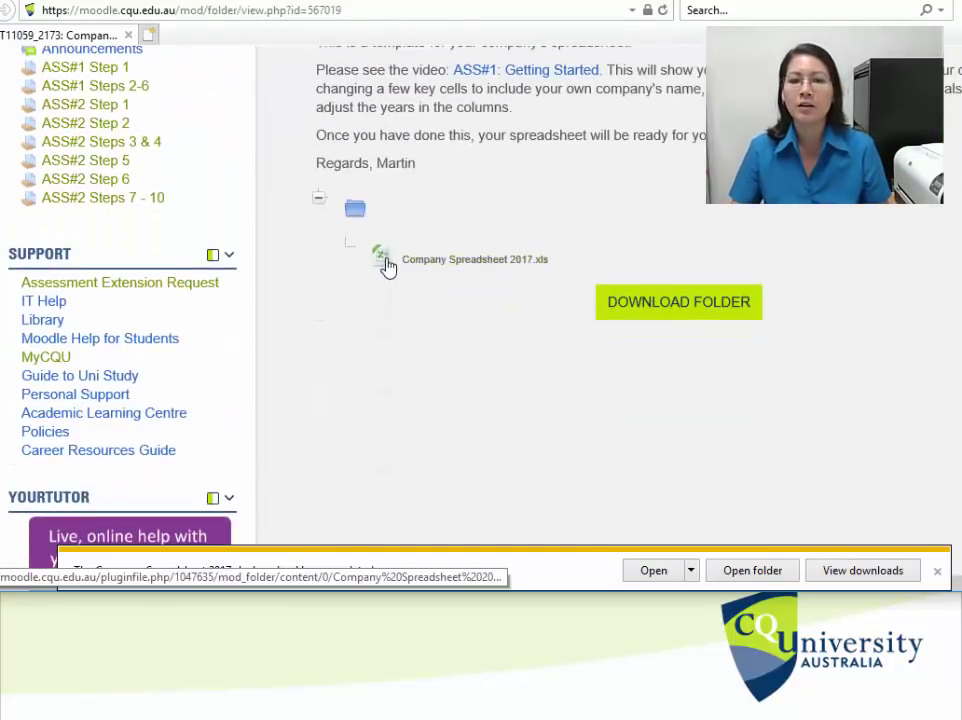
click(455, 262)
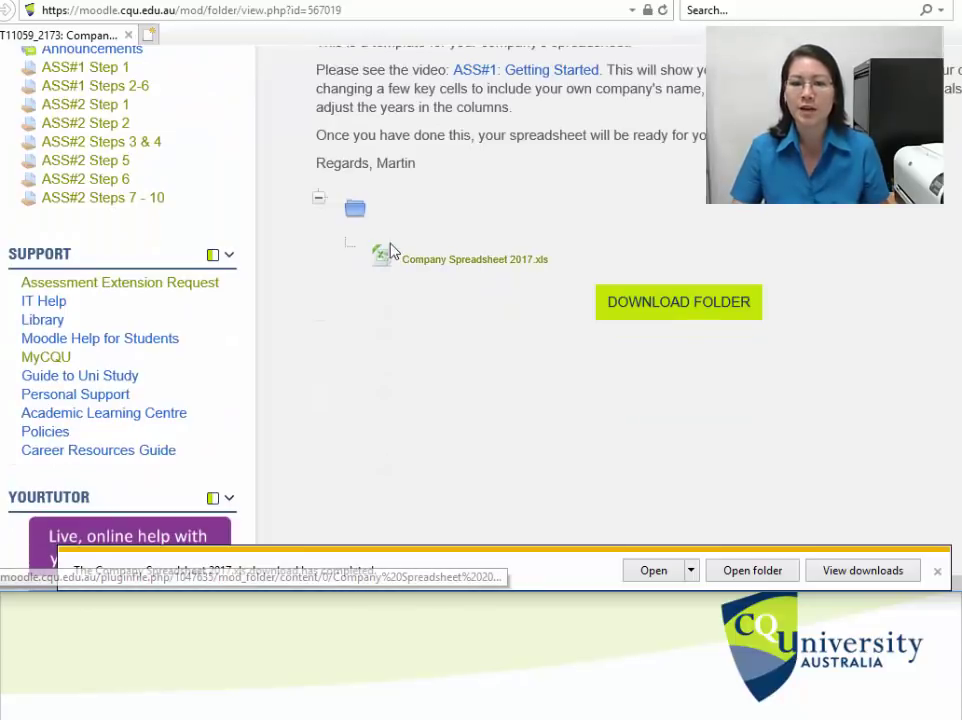
click(653, 570)
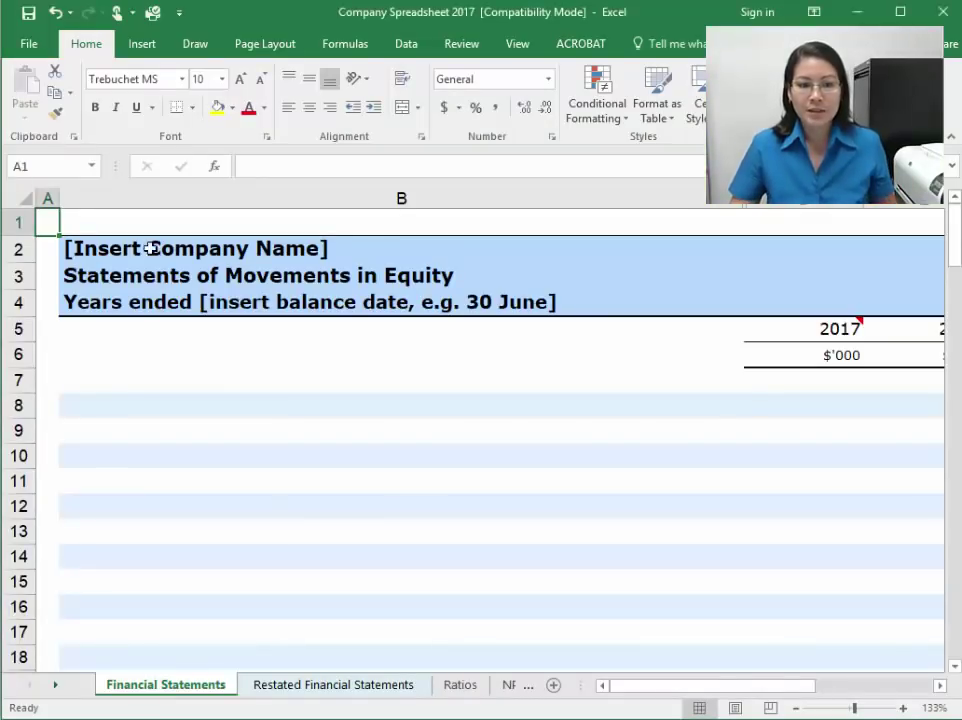
Step: Replace the company name placeholder in cell B2 of the Financial Statements sheet with "Wesfarmers Ltd"
click(150, 249)
key(BackSpace)
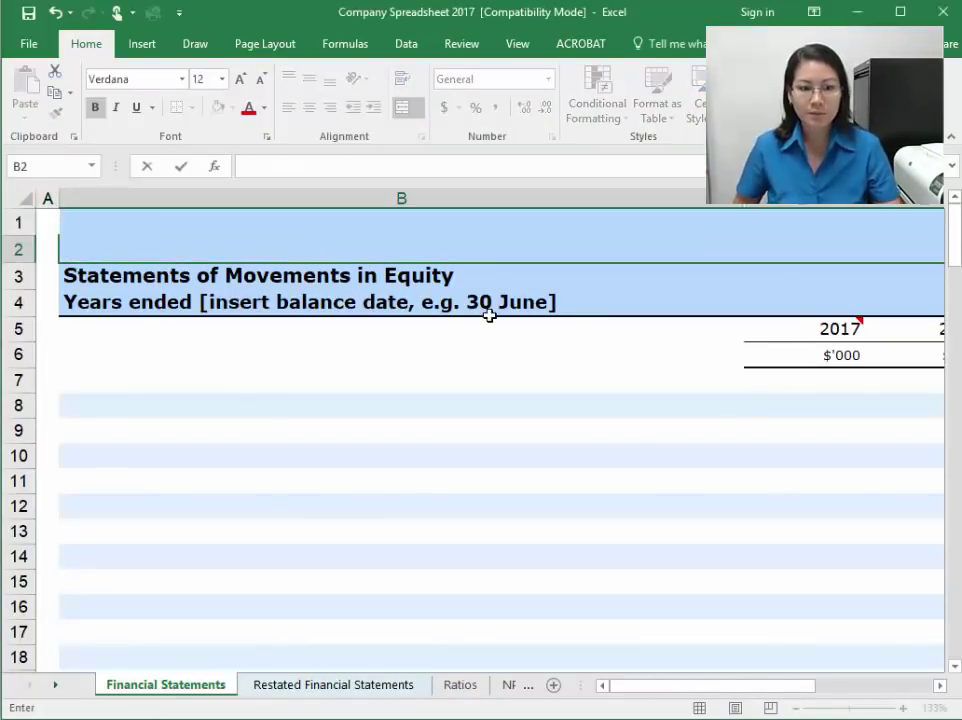
key(Escape)
text(Wes)
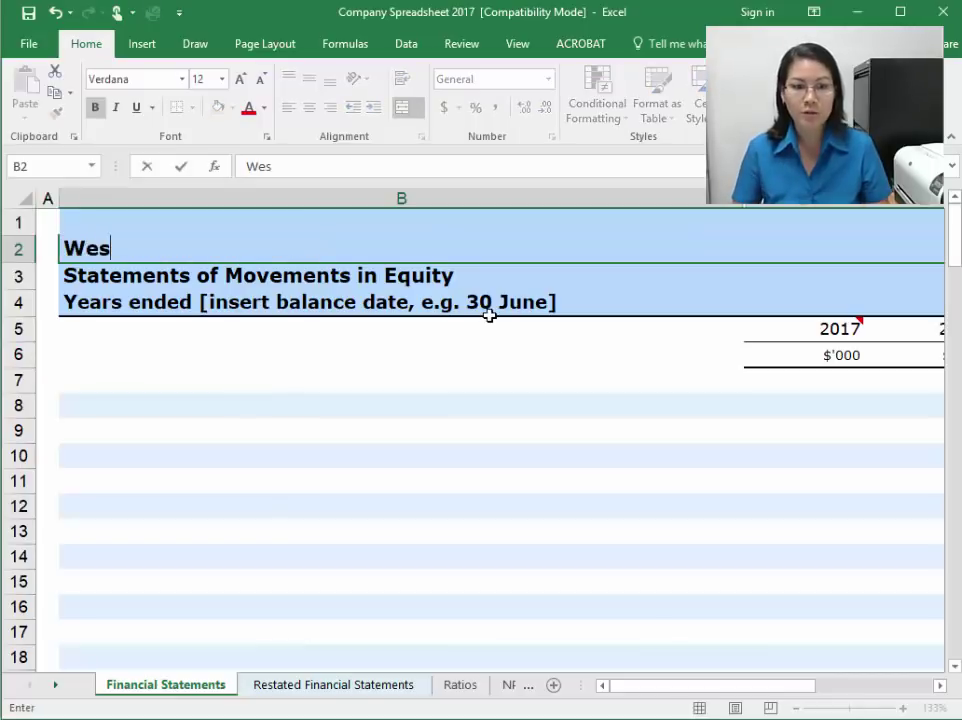
text(farmers Ltd)
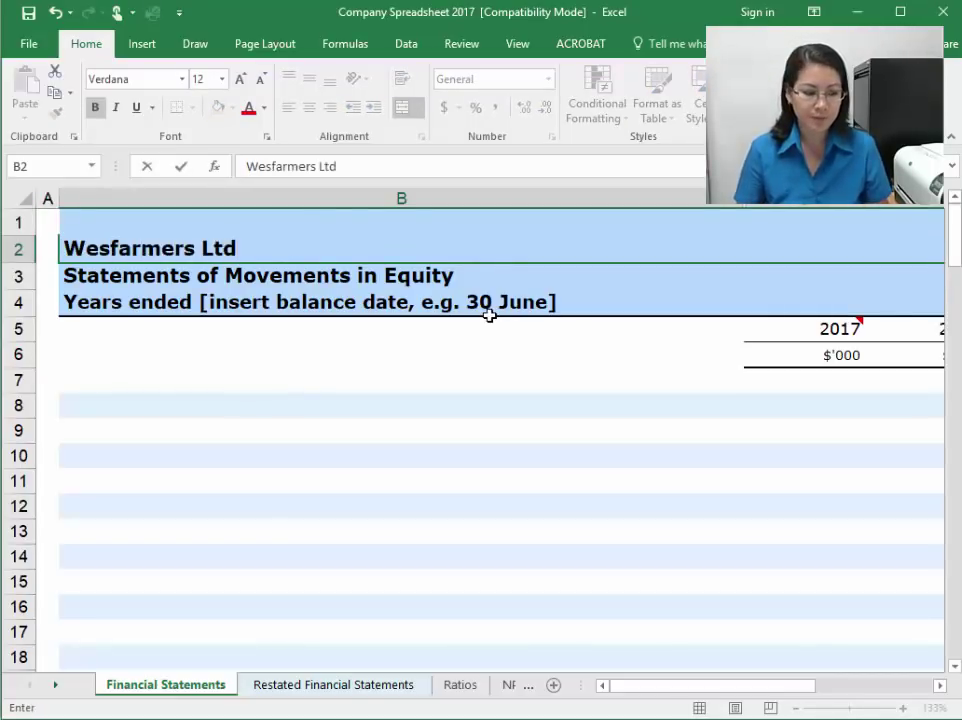
key(Return)
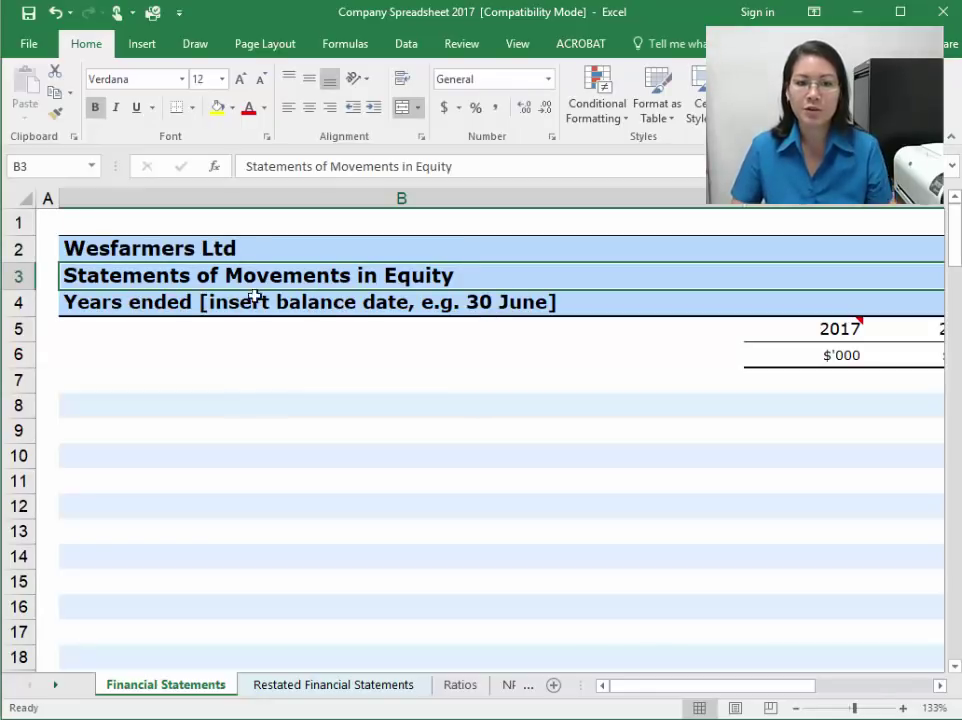
Step: Edit the balance date heading in cell B4 to read "Years ended 30 June"
click(137, 302)
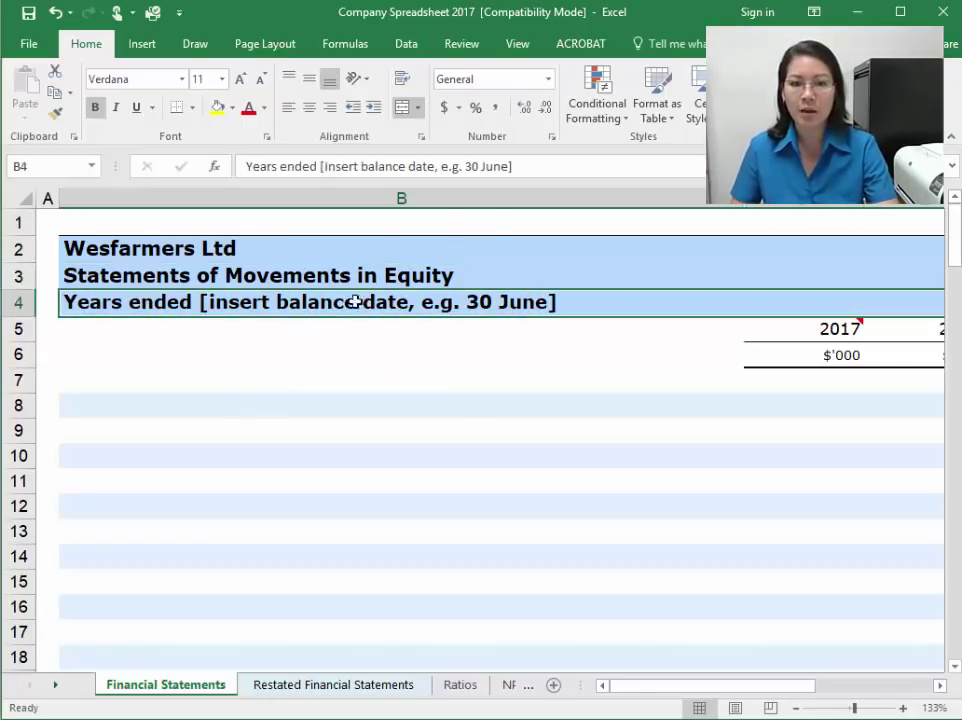
click(320, 167)
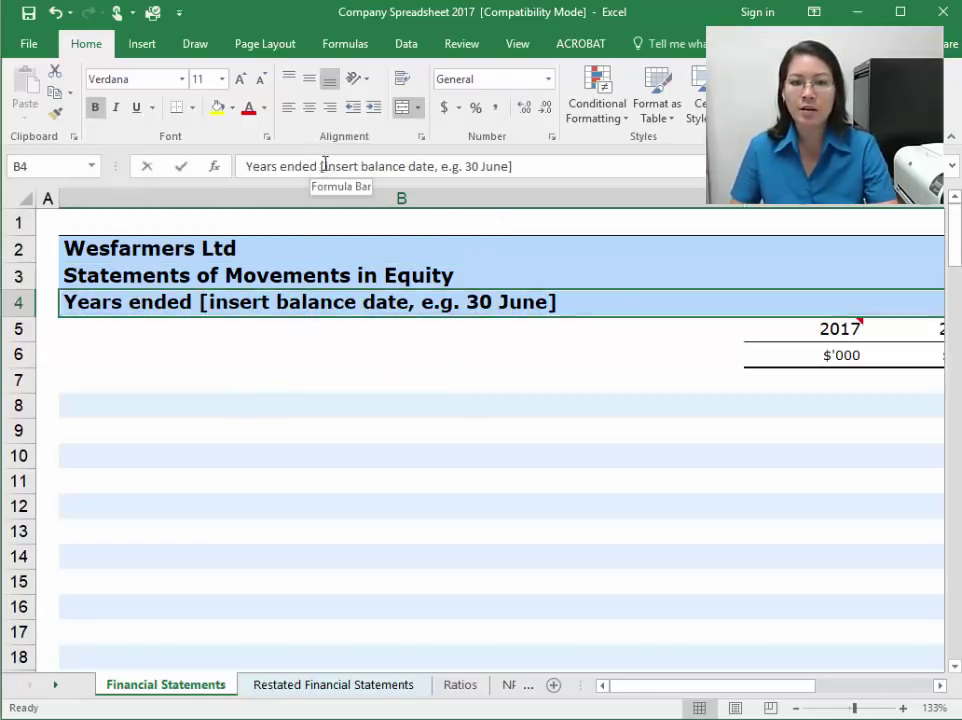
drag(320, 167, 468, 164)
key(BackSpace)
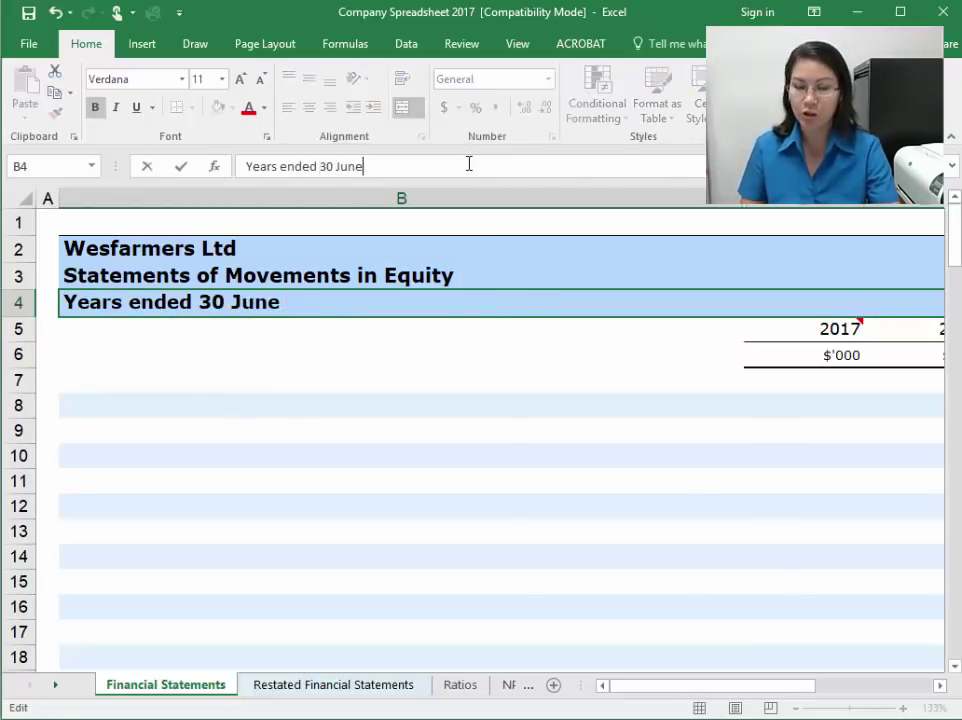
key(Return)
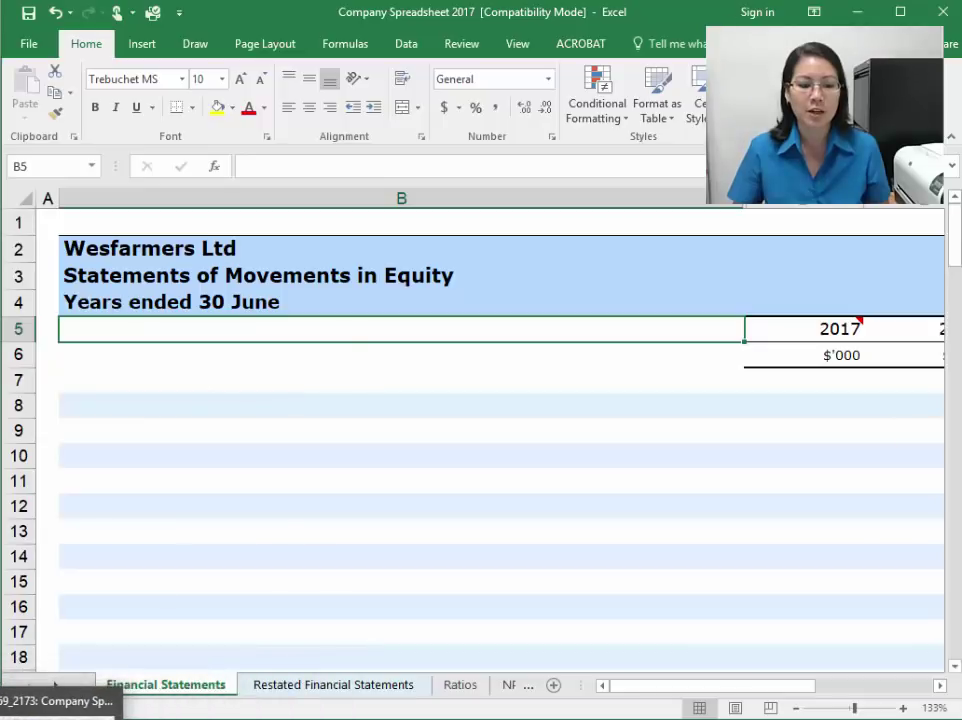
Step: Switch to the 2017-annual-report PDF and go to its financial statements from the contents page
click(55, 714)
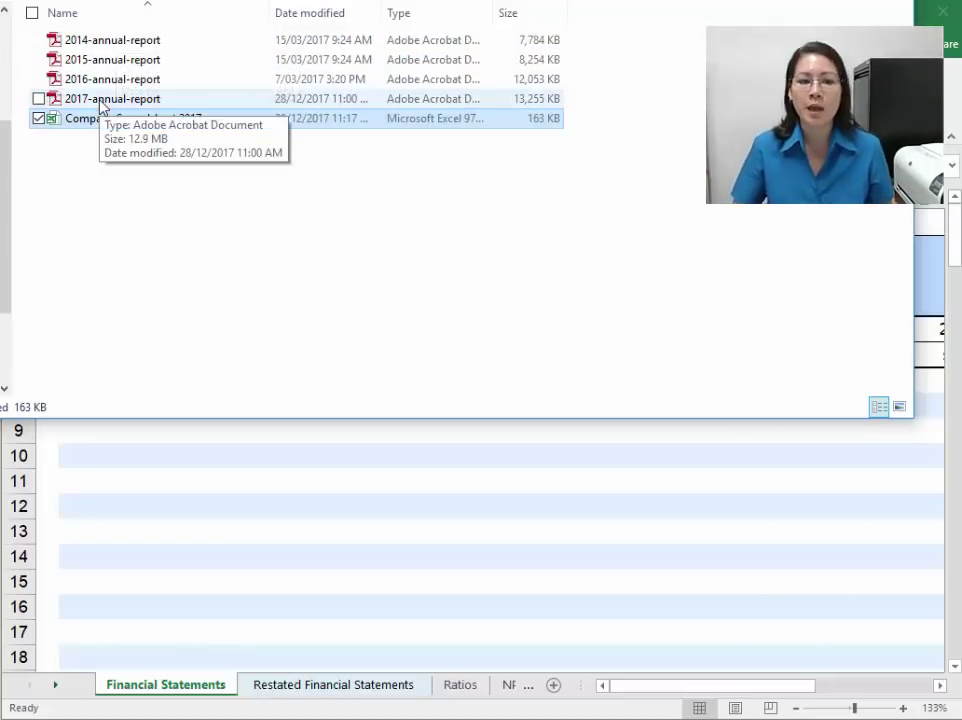
click(165, 718)
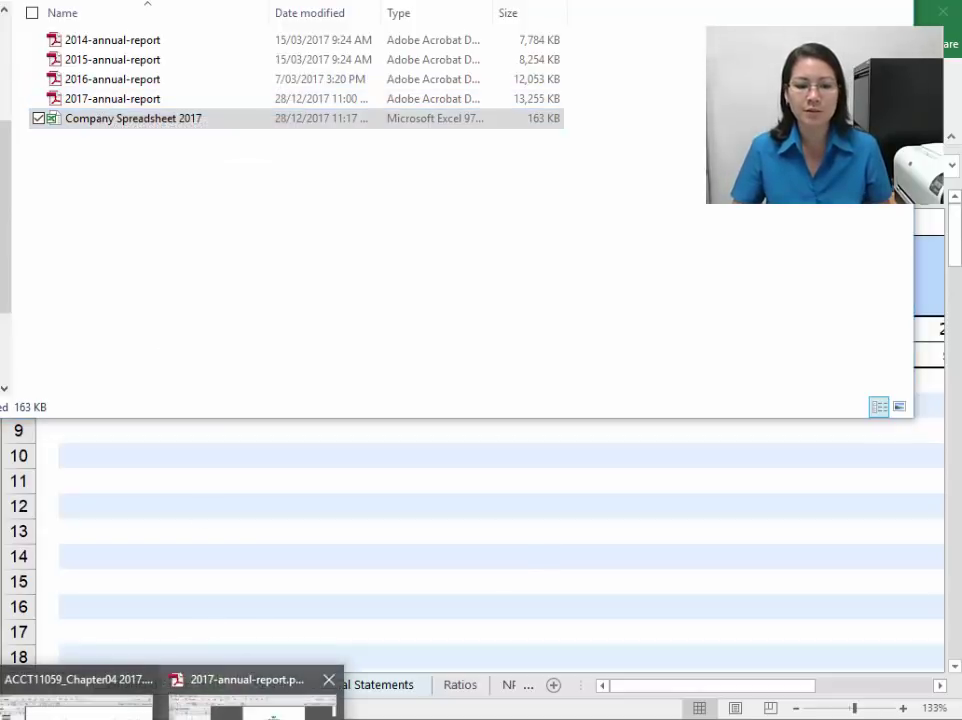
click(250, 692)
scroll(421, 309, down, 5)
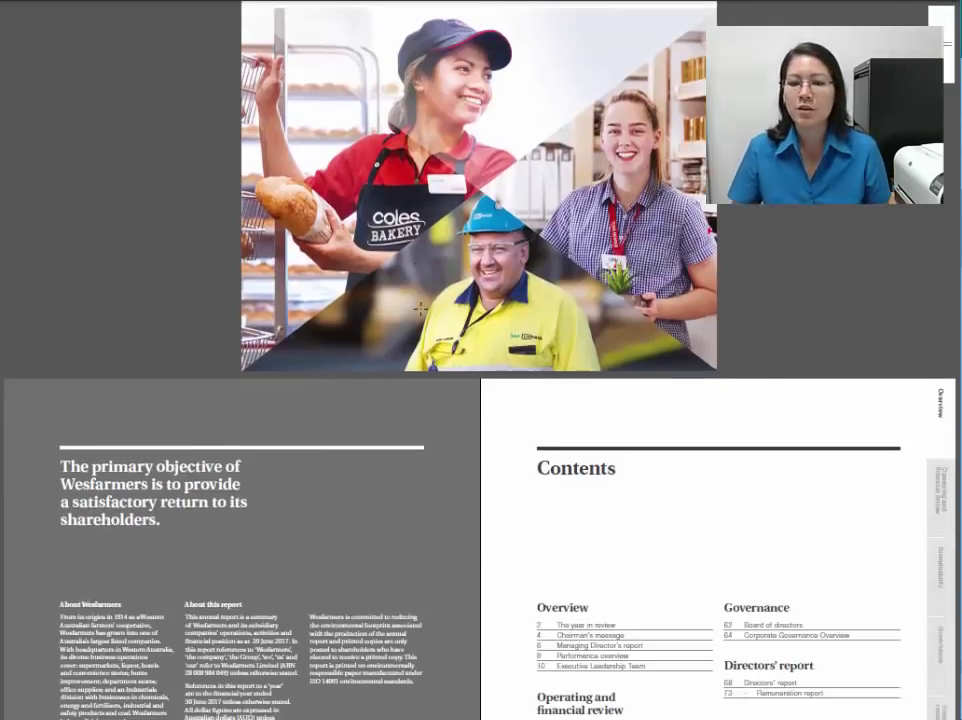
scroll(421, 309, down, 8)
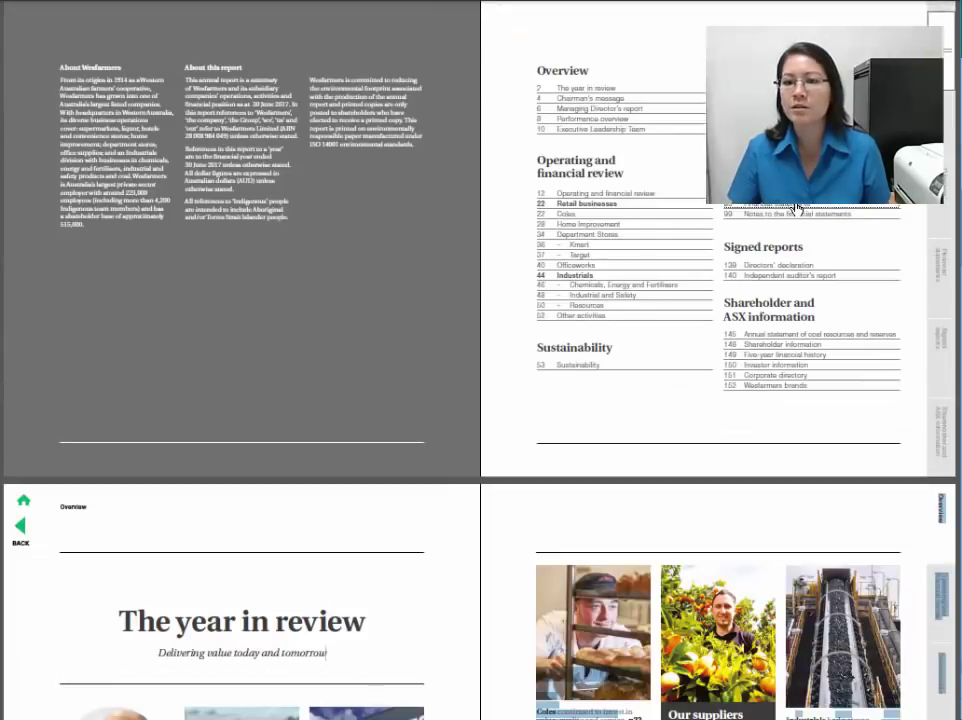
click(797, 208)
Step: Check the year-end date in the heading of the annual report's income statement
scroll(438, 296, down, 8)
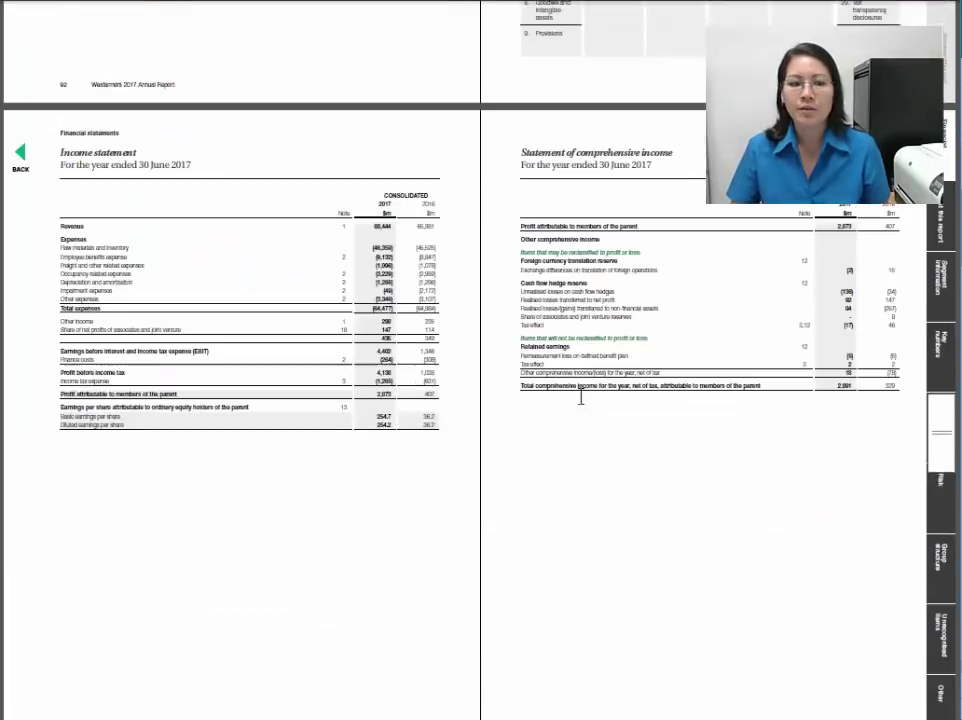
drag(140, 166, 190, 166)
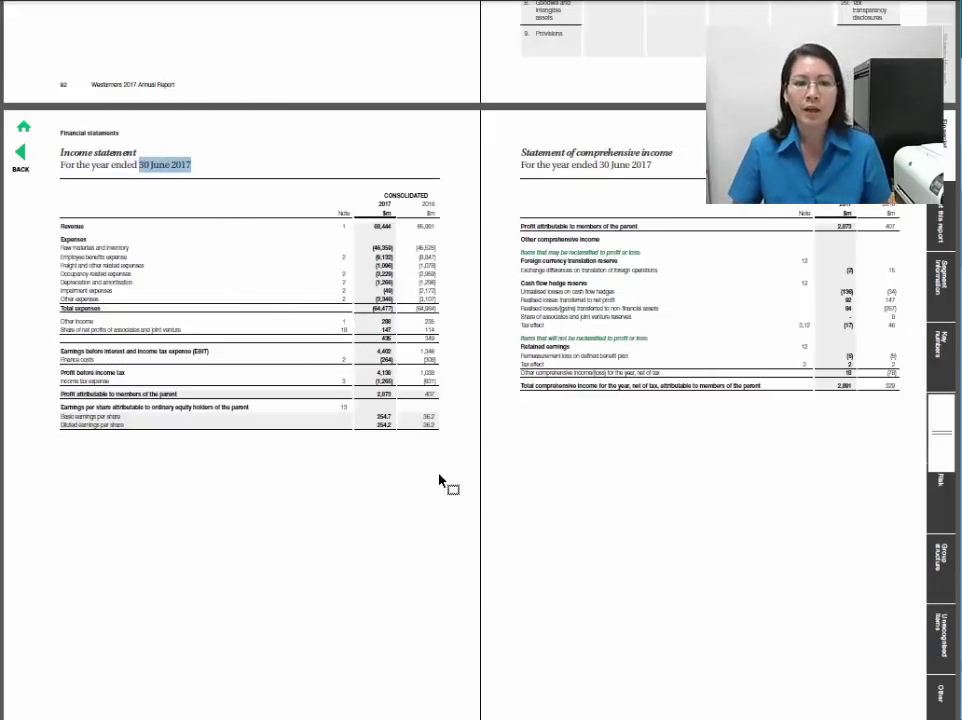
click(505, 537)
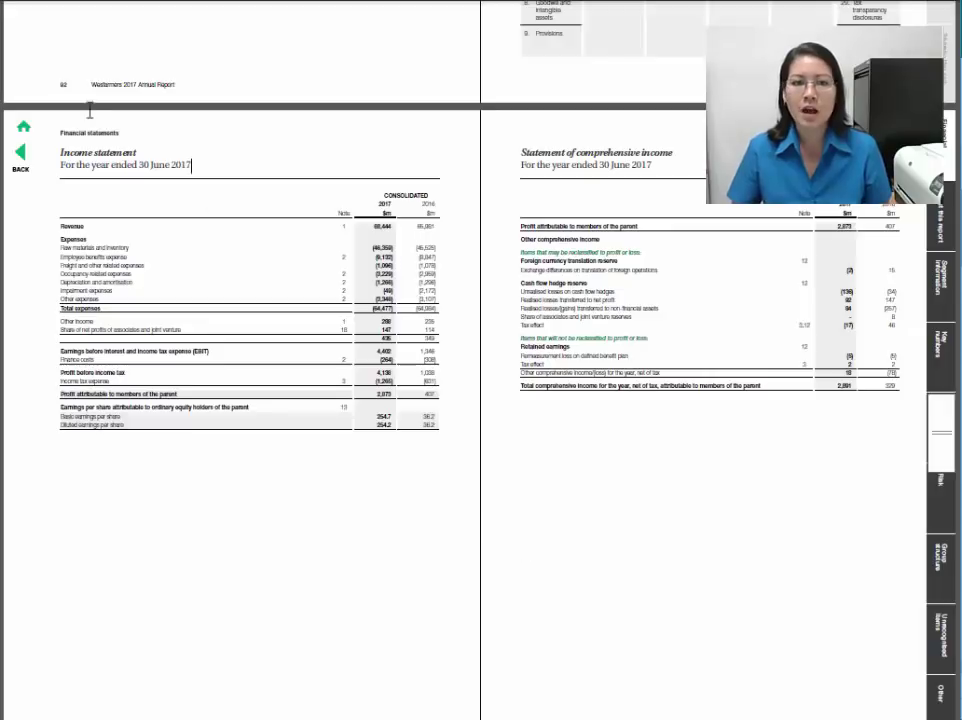
Step: Find the statement of changes in equity in the annual report, enlarge it and examine its heading and rows
scroll(380, 326, down, 10)
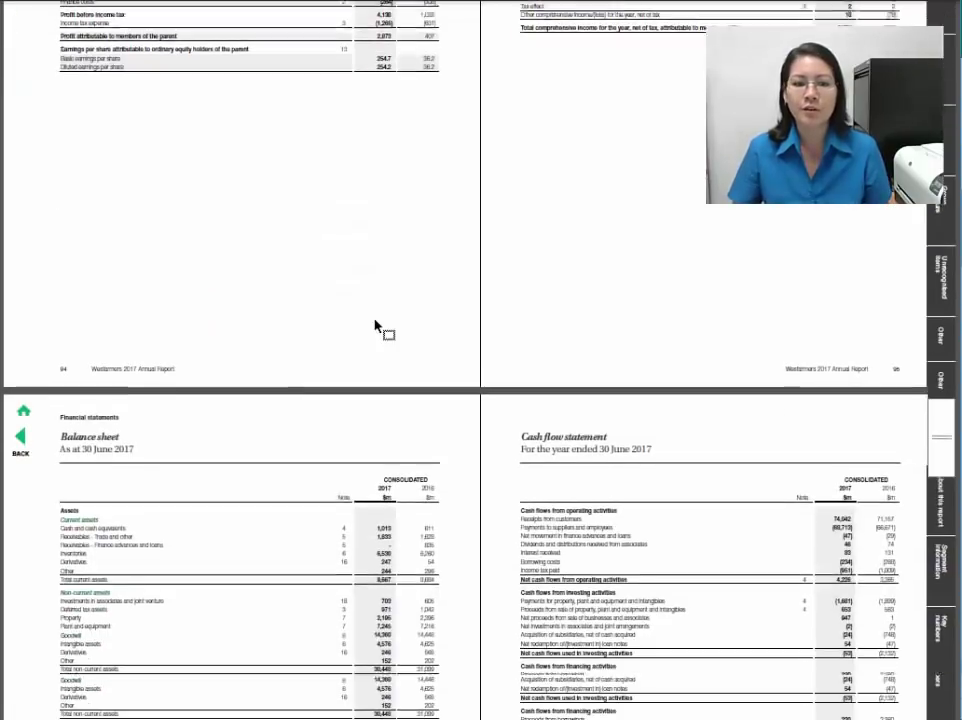
scroll(375, 320, down, 10)
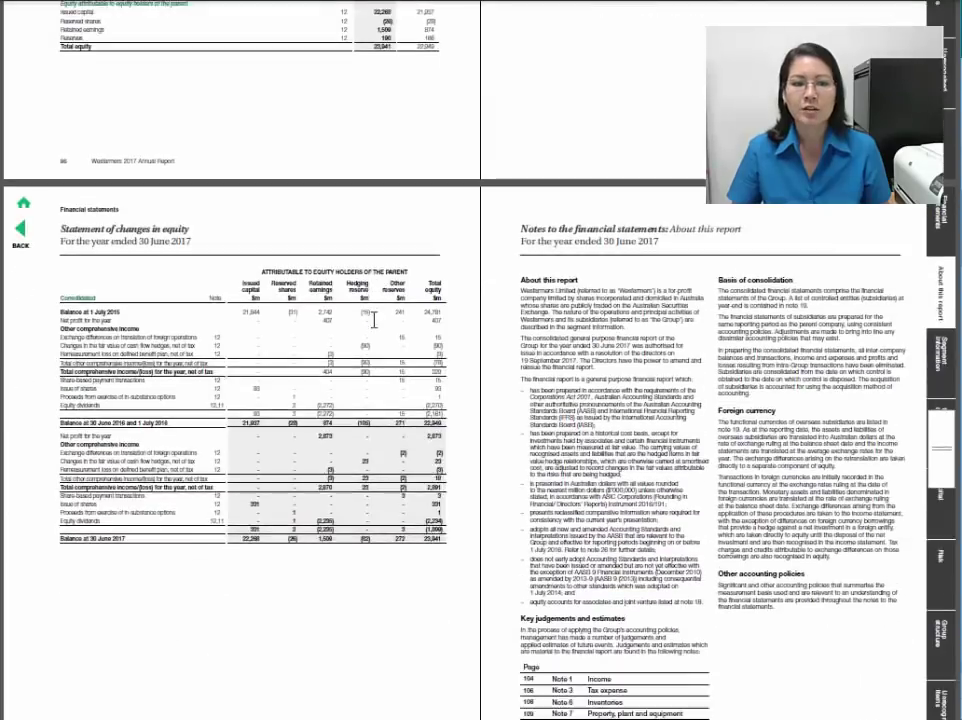
drag(64, 229, 176, 228)
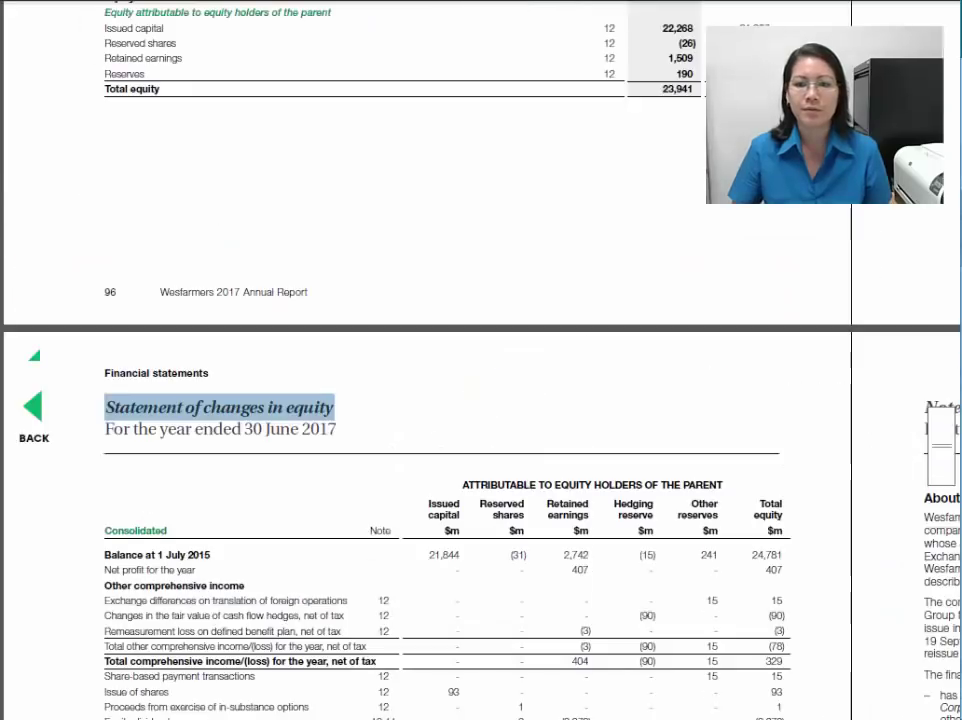
scroll(535, 367, up, 1)
scroll(535, 367, up, 1)
scroll(560, 390, down, 5)
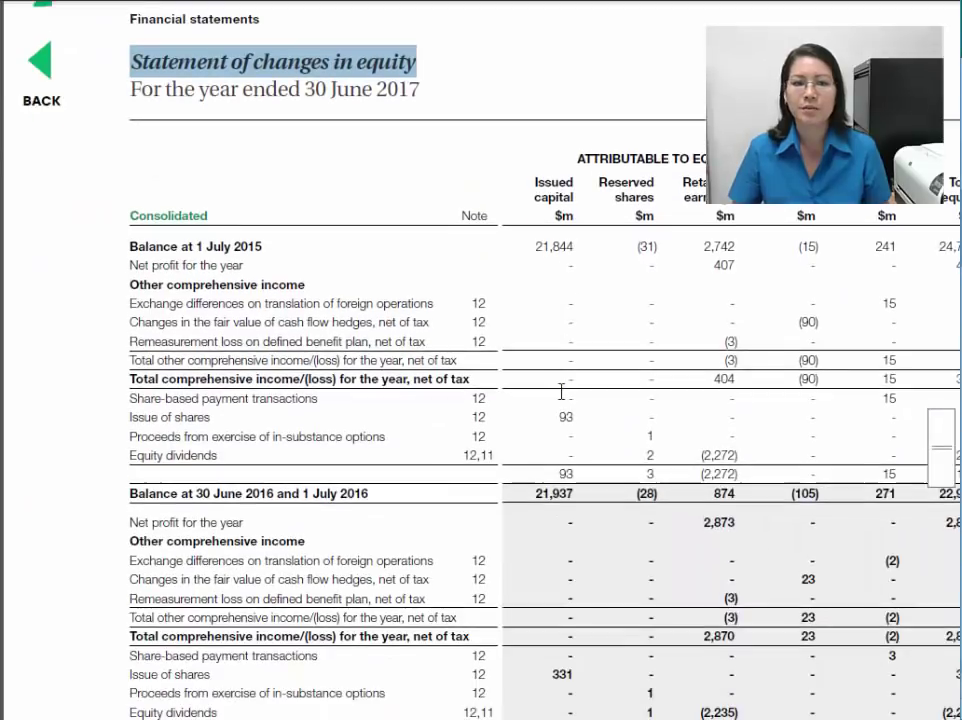
click(266, 89)
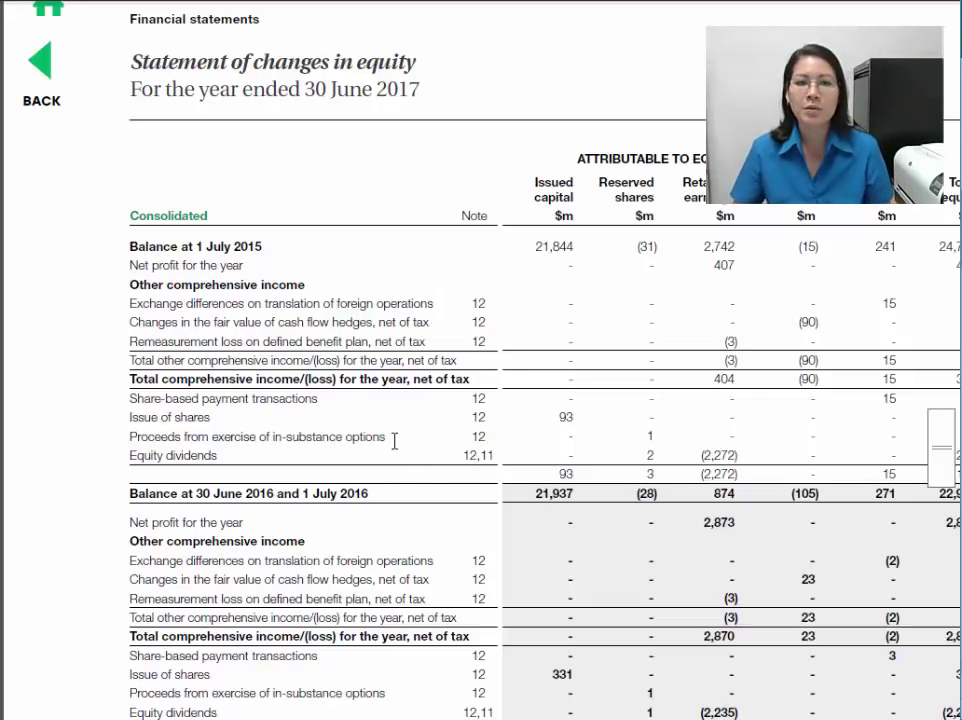
scroll(340, 423, down, 2)
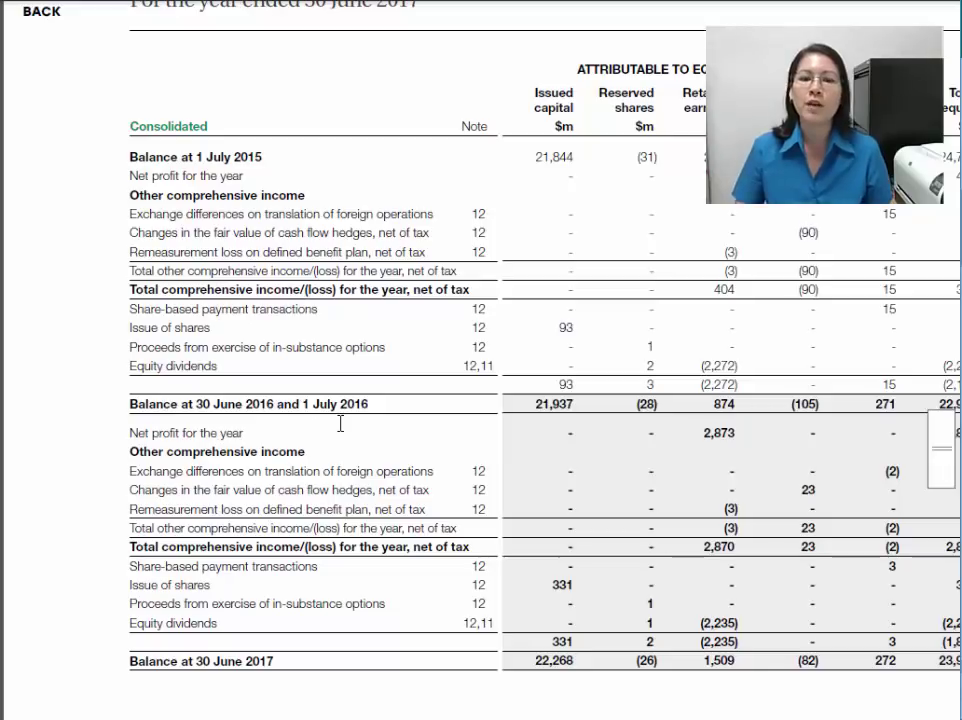
Step: Review the balance sheet's year columns from current assets down to total equity for comparison
scroll(575, 330, up, 10)
scroll(578, 332, up, 3)
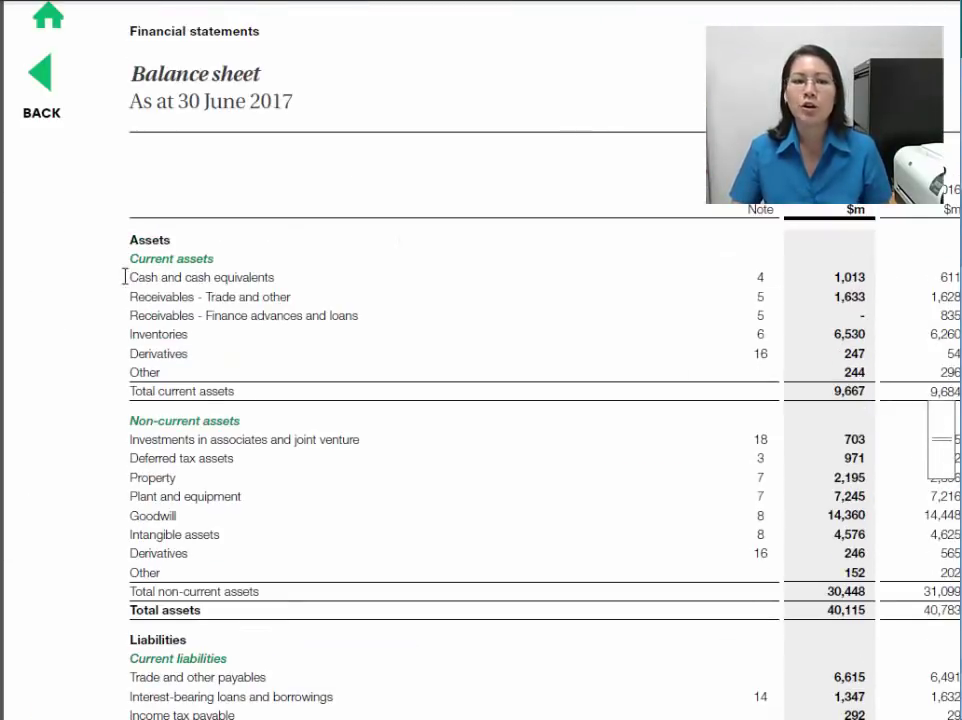
scroll(193, 498, up, 1)
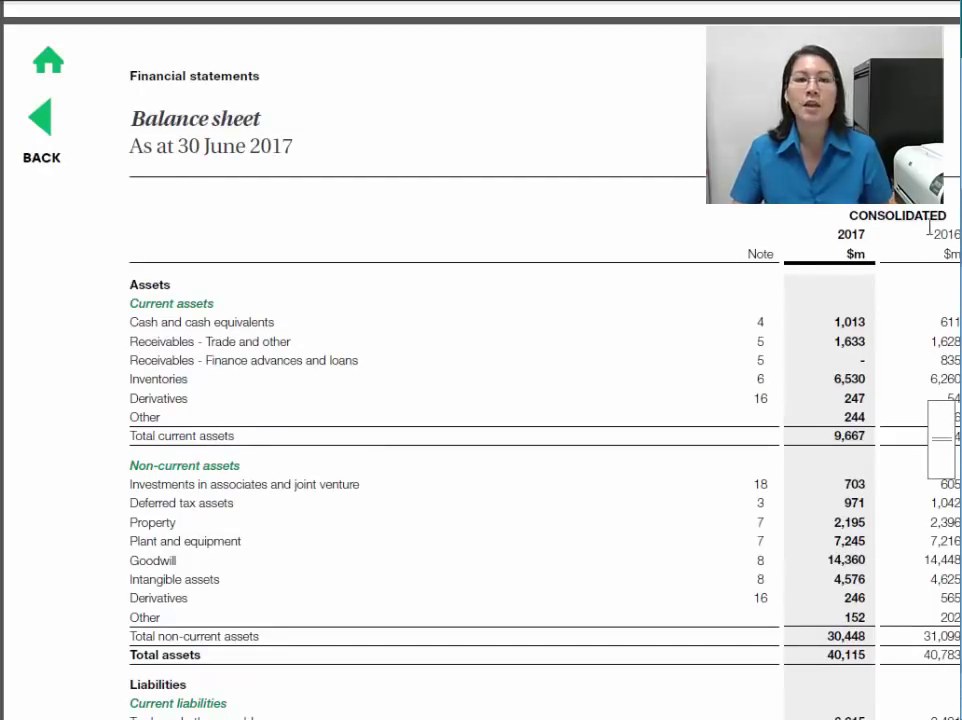
scroll(752, 276, down, 12)
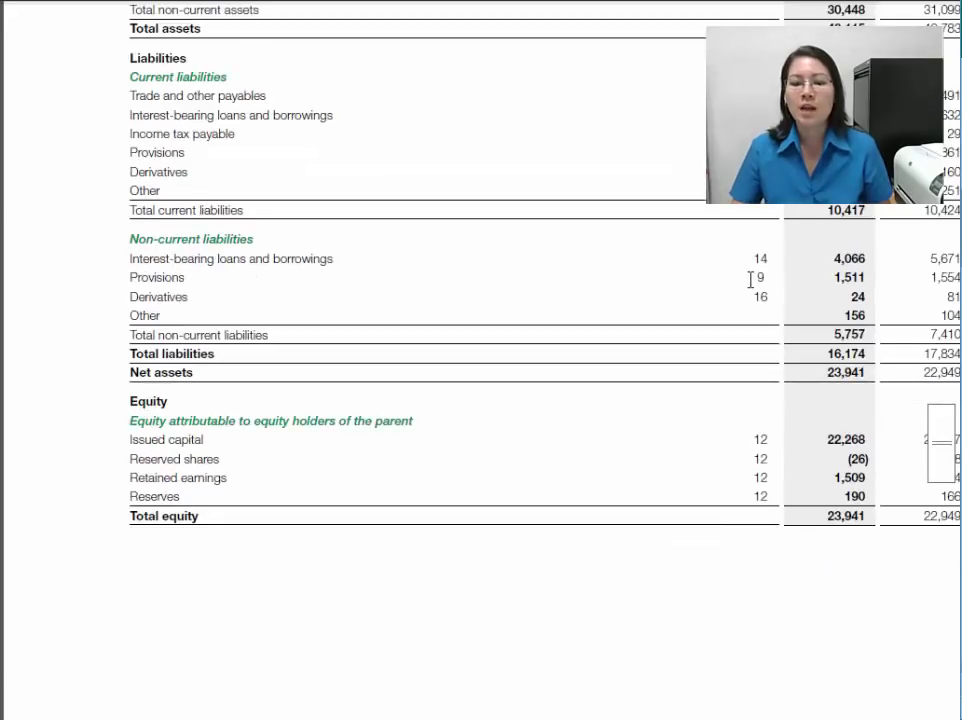
Step: Return to the statement of changes in equity and highlight the row labels of its 2016 and 2017 sections in turn
scroll(751, 280, down, 1)
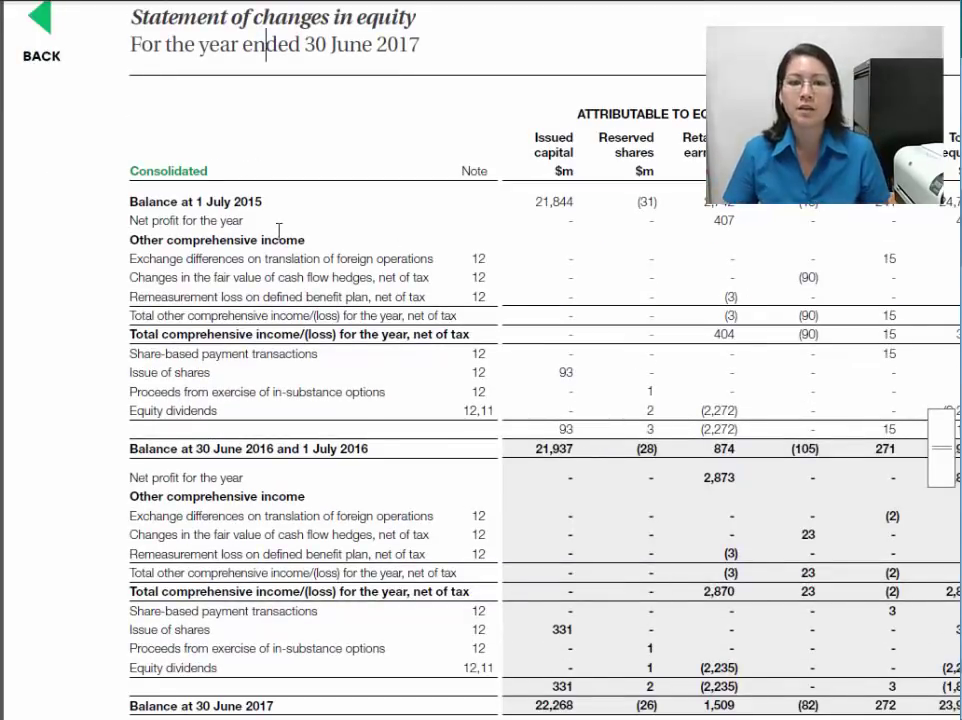
drag(152, 197, 368, 448)
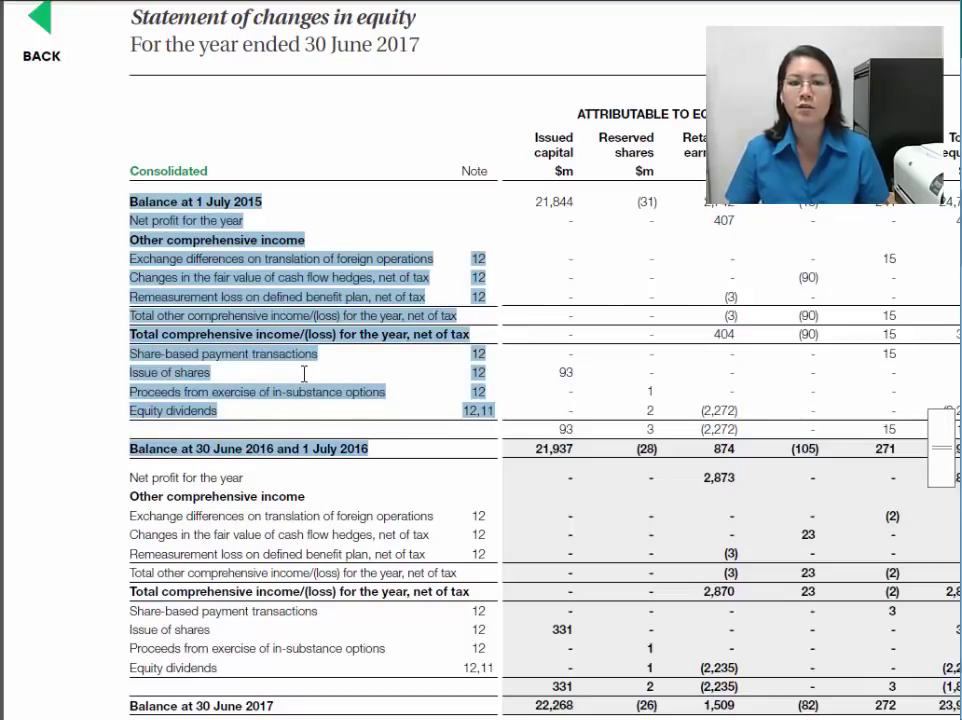
scroll(305, 370, down, 3)
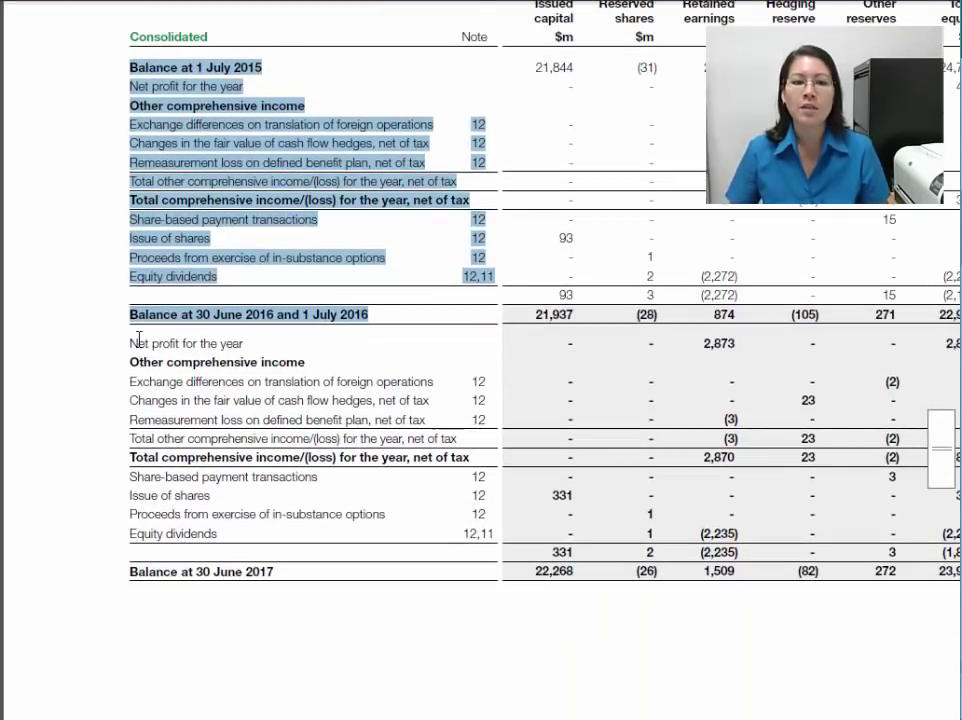
drag(131, 343, 296, 575)
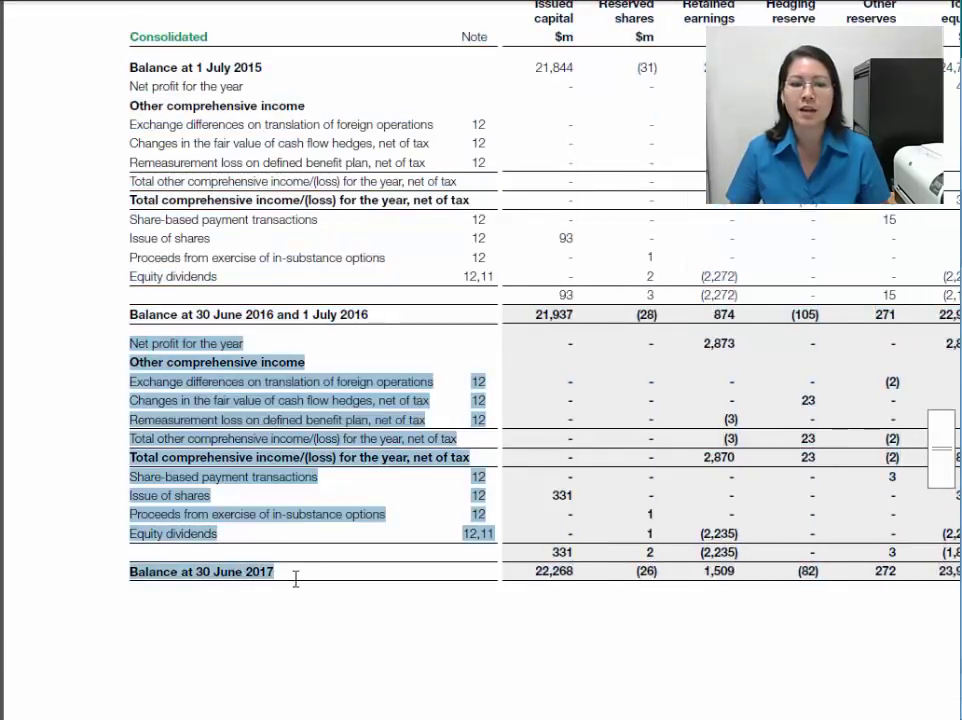
click(340, 390)
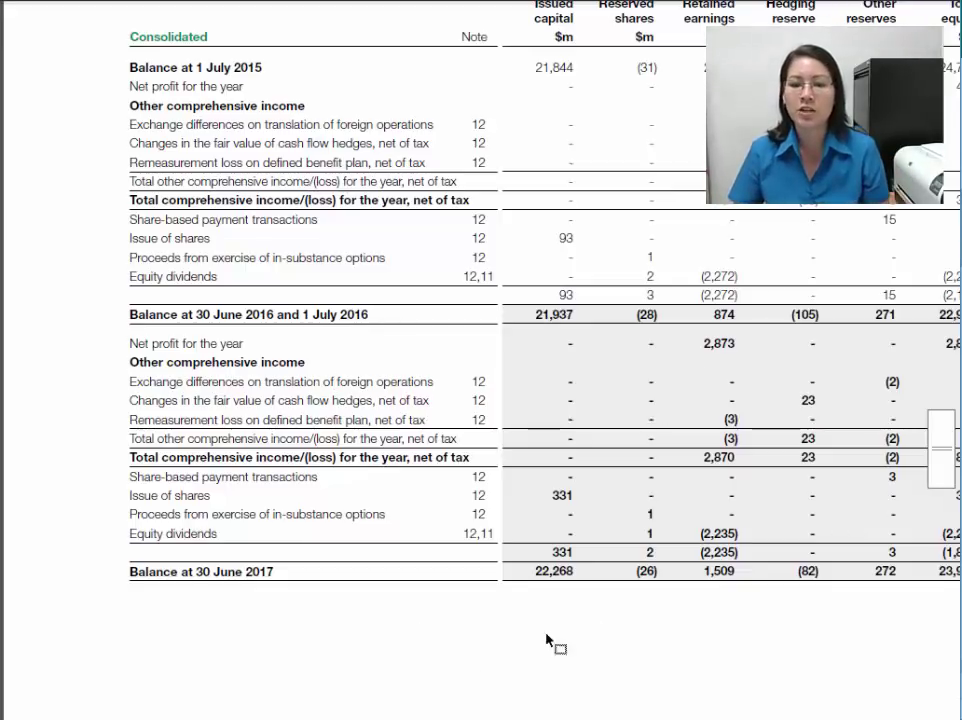
Step: Examine the equity column headings in the statement of changes in equity, starting with issued capital and reserved shares
scroll(480, 400, up, 1)
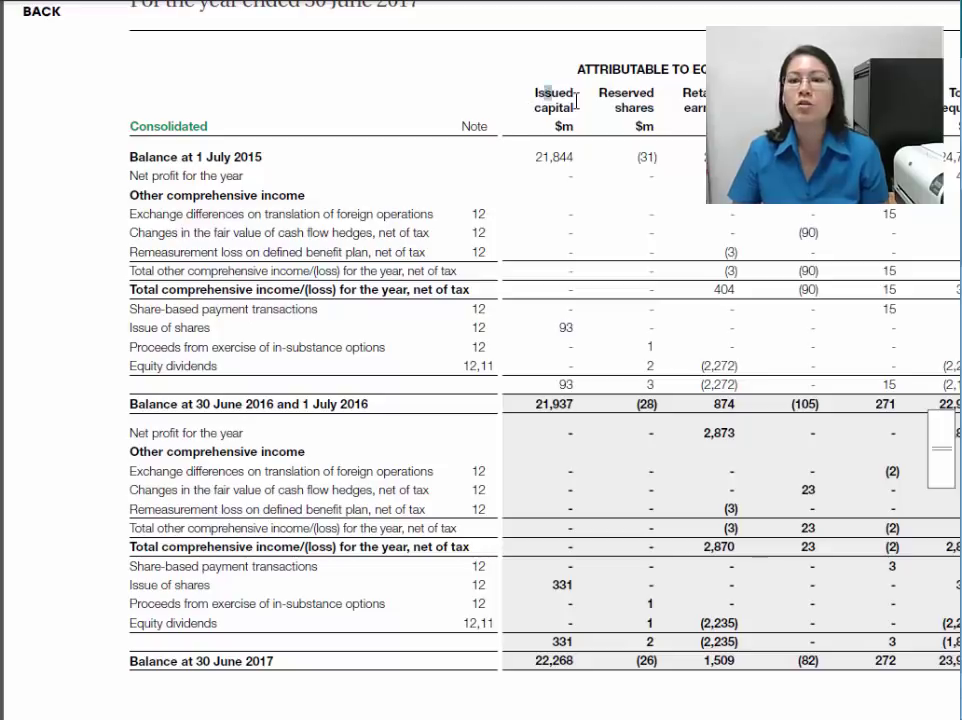
drag(541, 90, 656, 112)
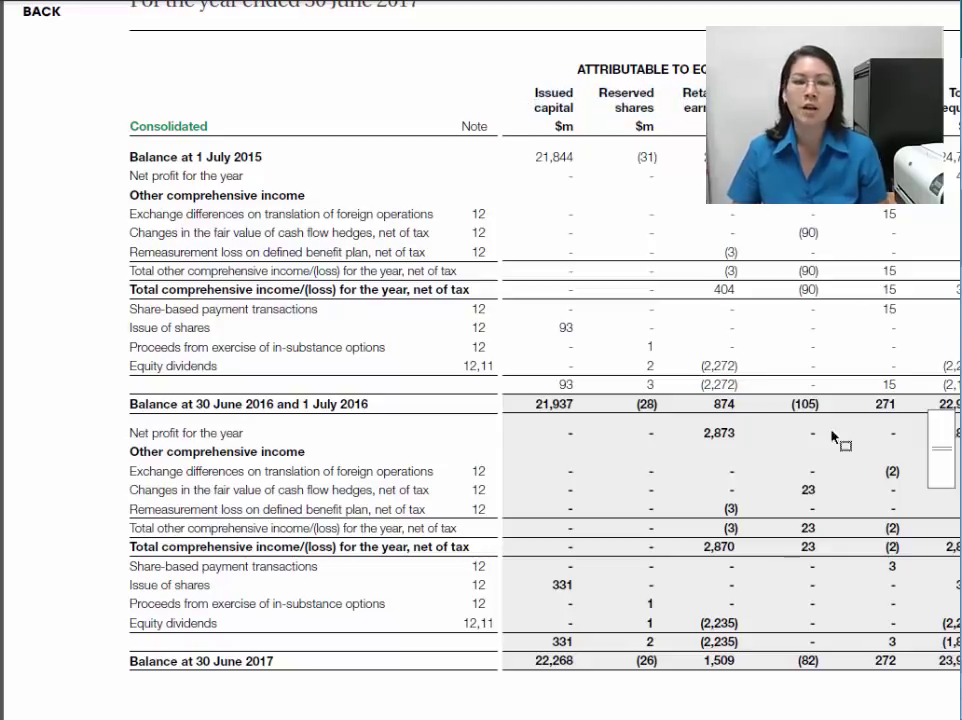
click(648, 493)
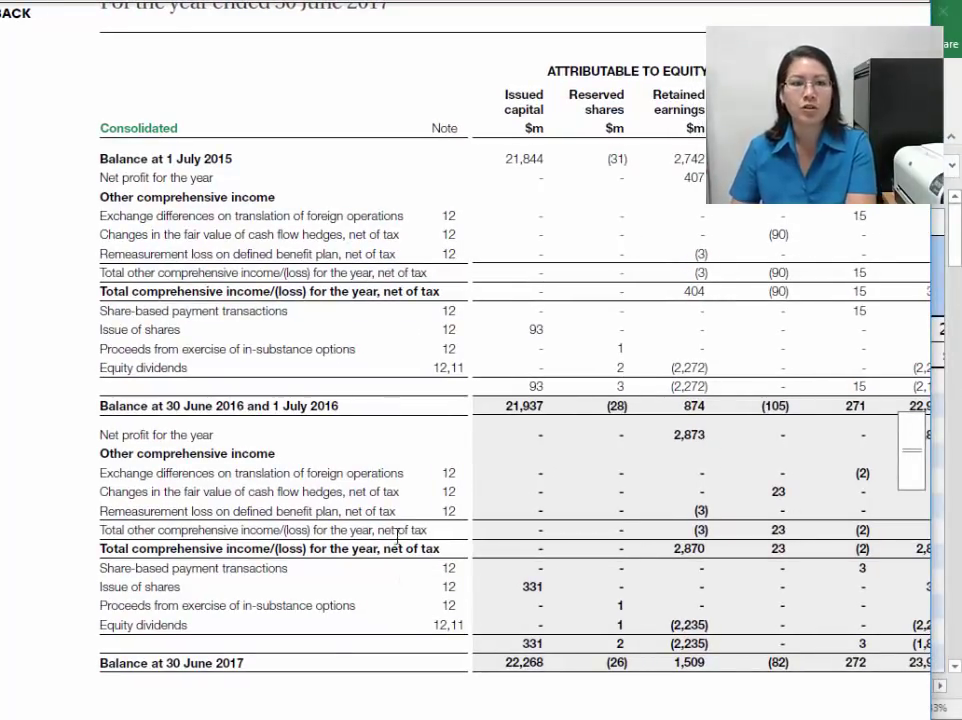
Step: Highlight the statement's full list of row labels, and compare the opening balance and net profit labels between the 2016 and 2017 sections
key(ctrl+minus)
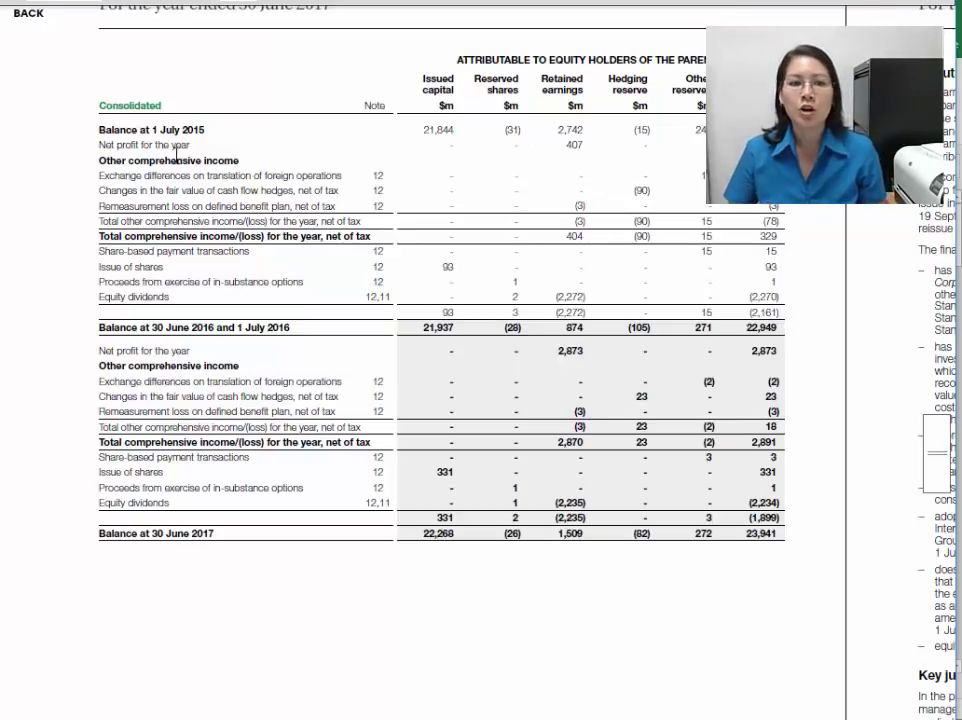
drag(98, 144, 200, 540)
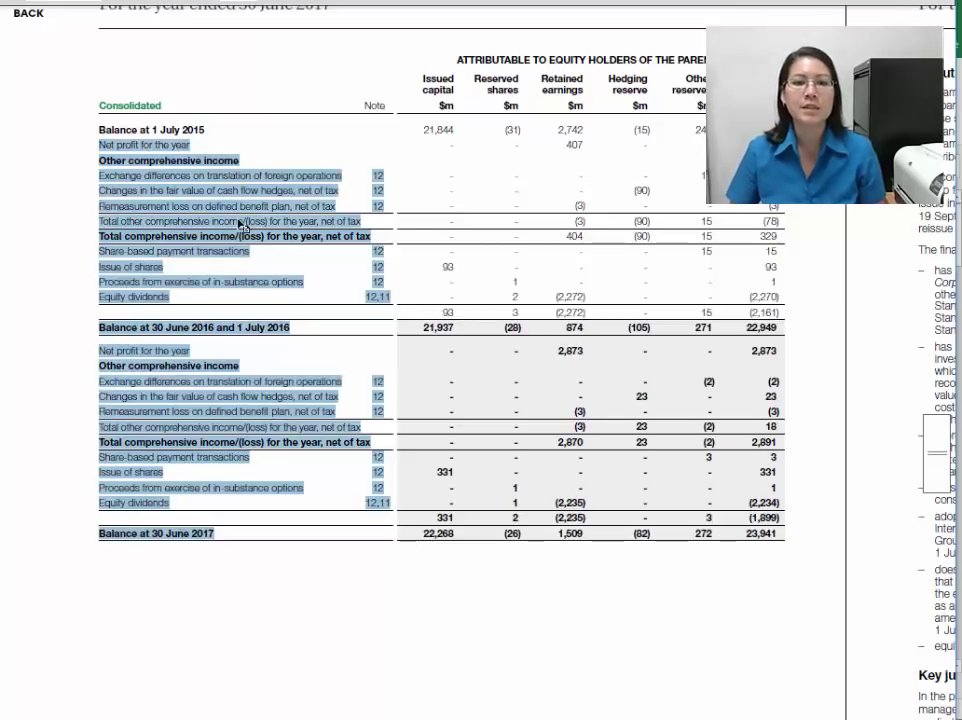
click(142, 314)
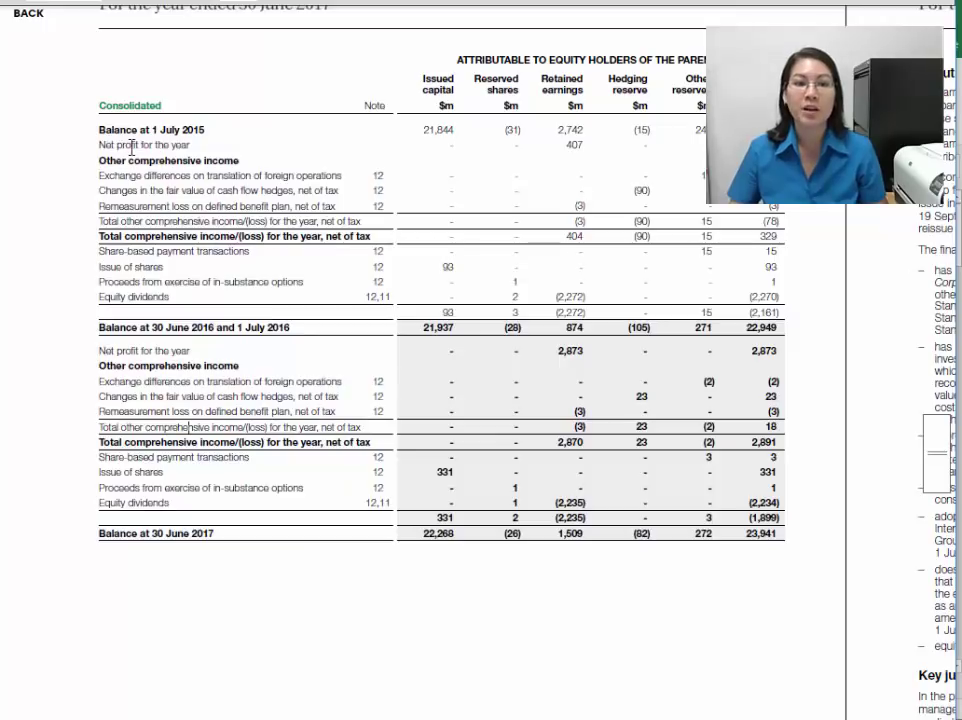
drag(102, 146, 190, 146)
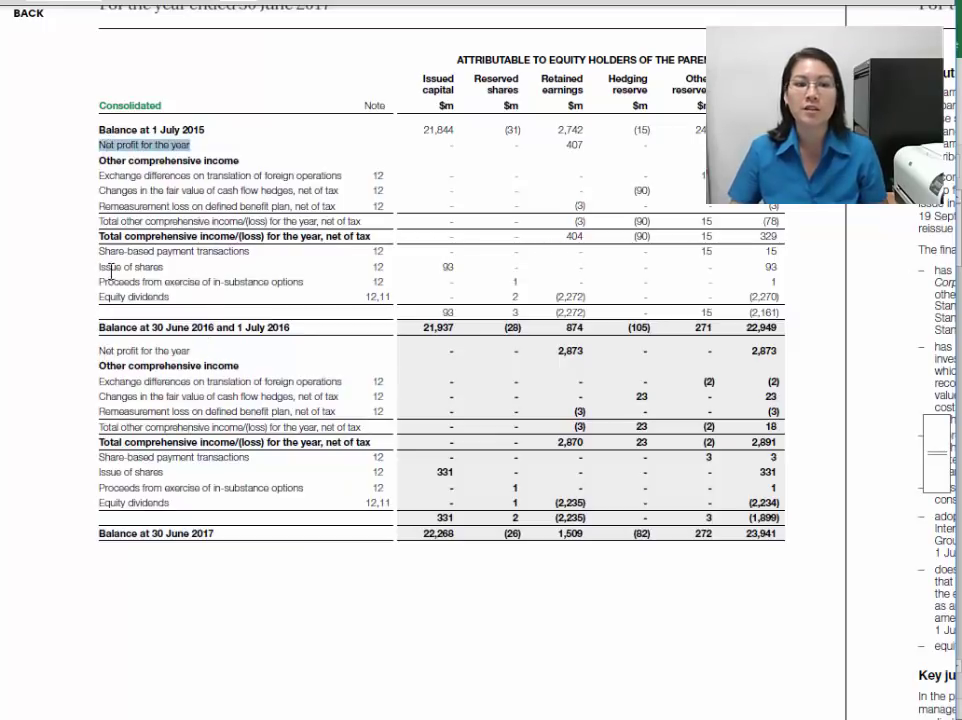
drag(100, 130, 167, 130)
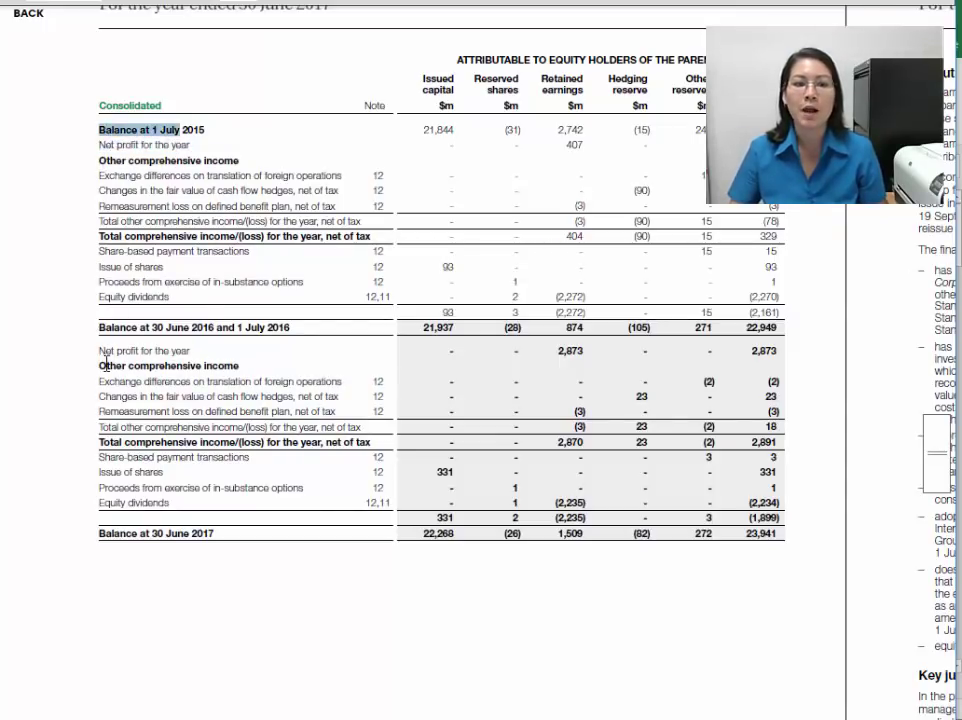
drag(104, 351, 171, 351)
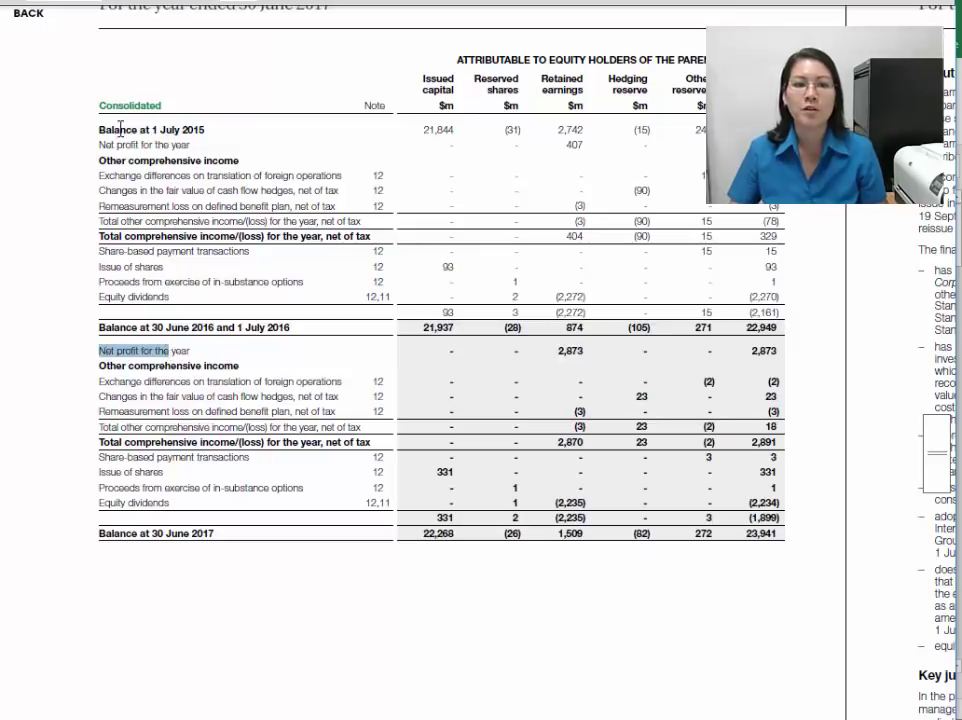
triple_click(190, 131)
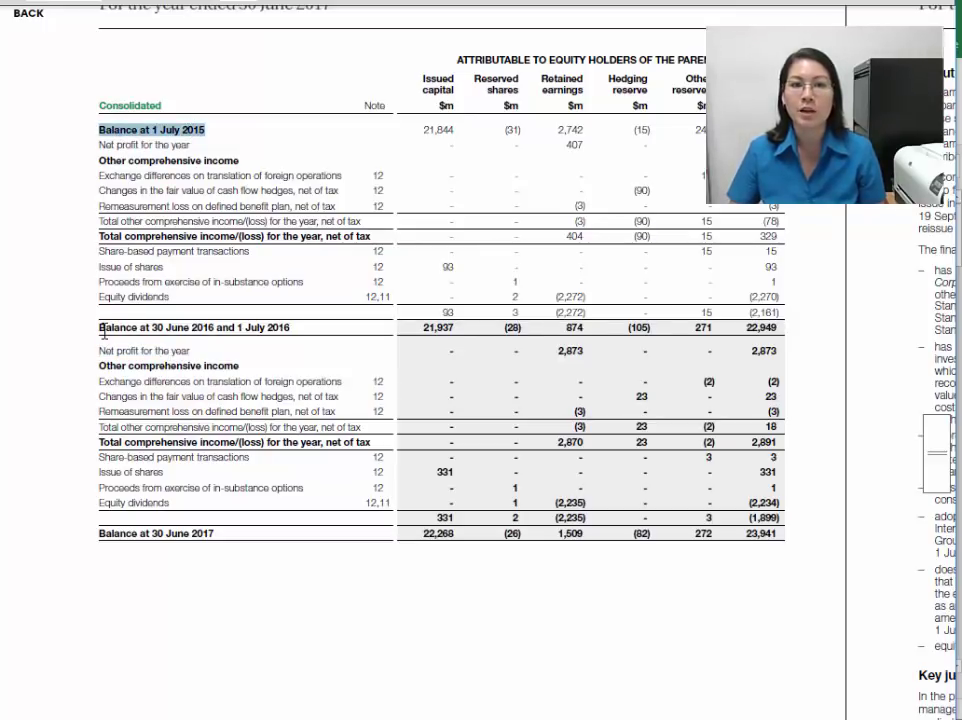
drag(101, 328, 283, 327)
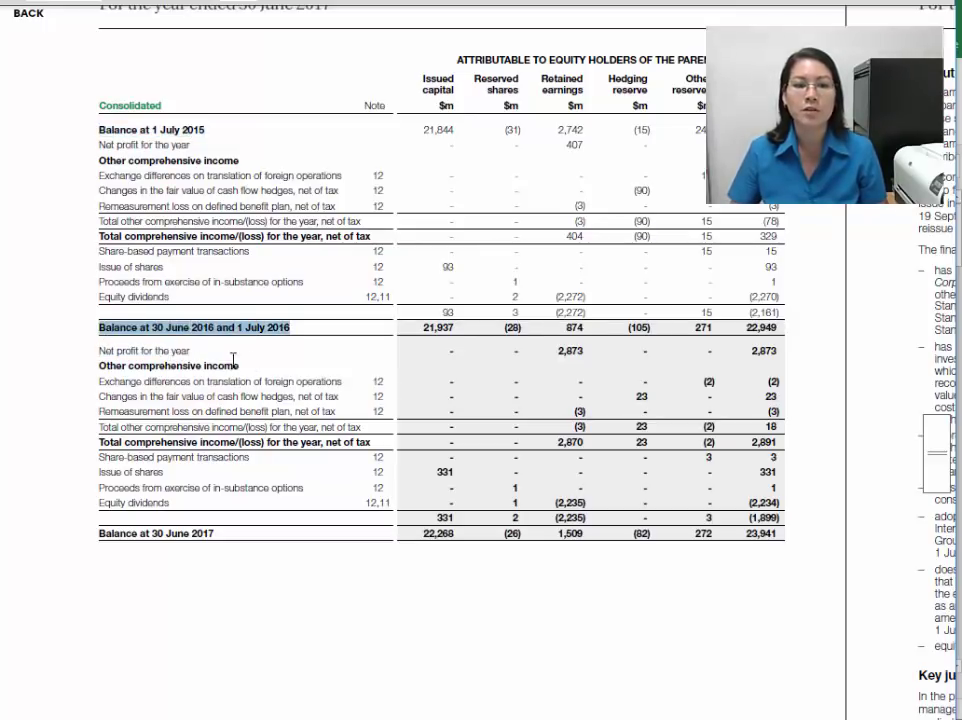
scroll(150, 250, up, 1)
click(112, 180)
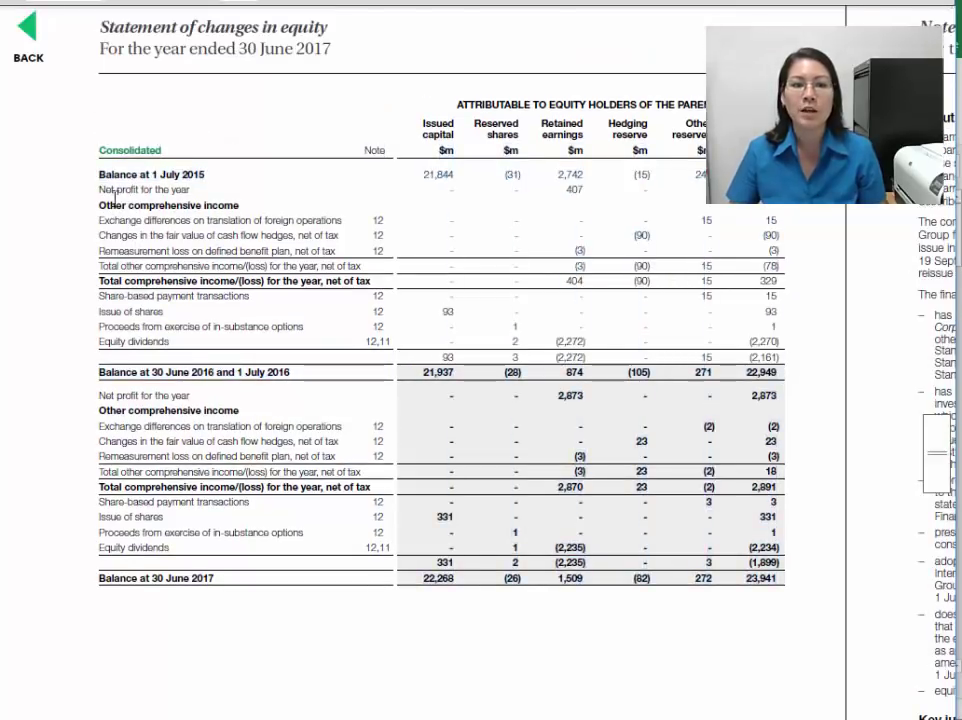
drag(101, 190, 190, 190)
drag(101, 395, 181, 397)
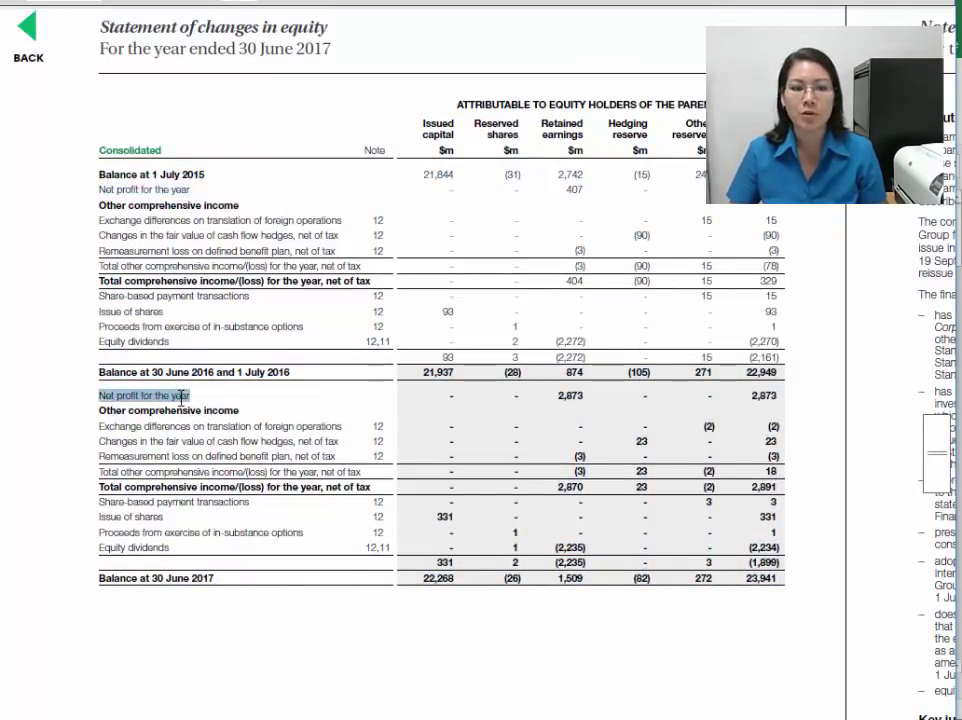
Step: Compare the other comprehensive income heading and its exchange difference, cash flow hedge and defined benefit plan rows between the two years' sections
drag(101, 205, 238, 205)
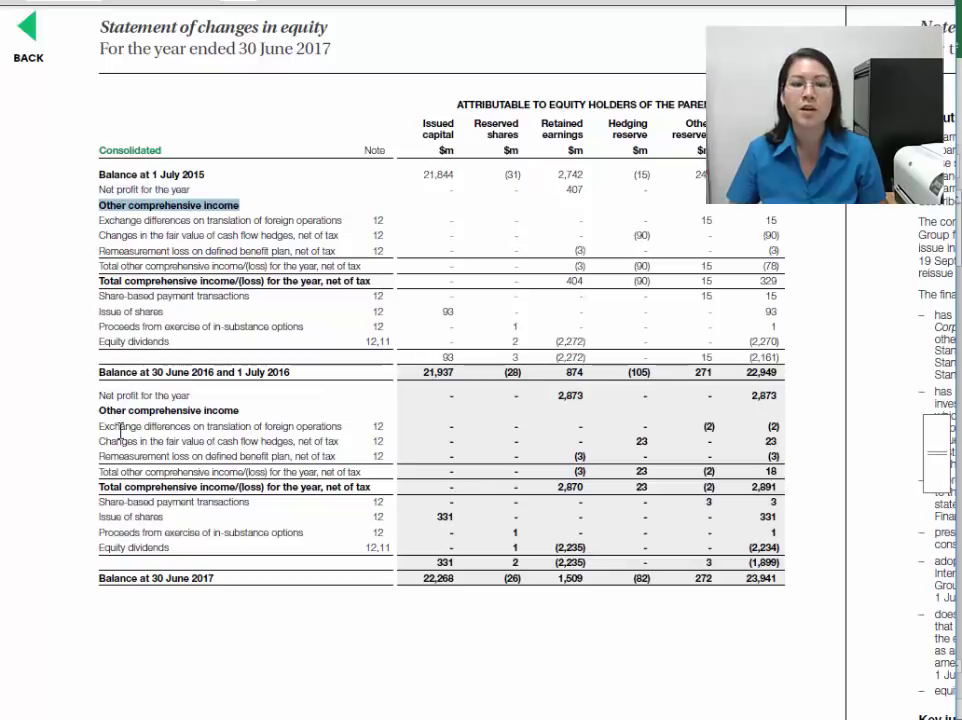
drag(101, 410, 201, 412)
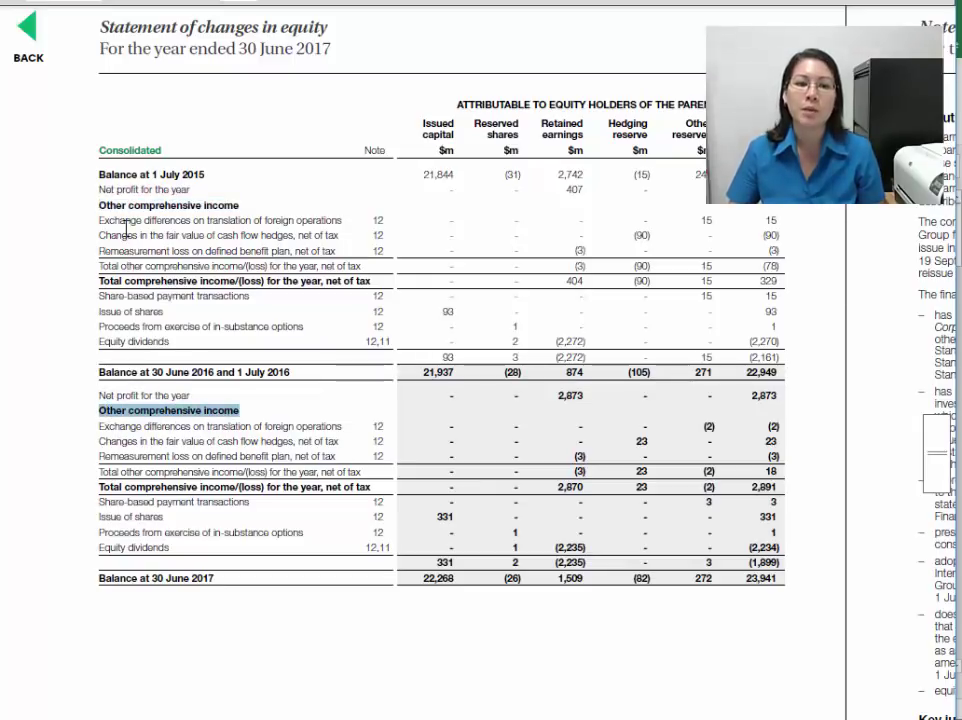
drag(101, 220, 303, 218)
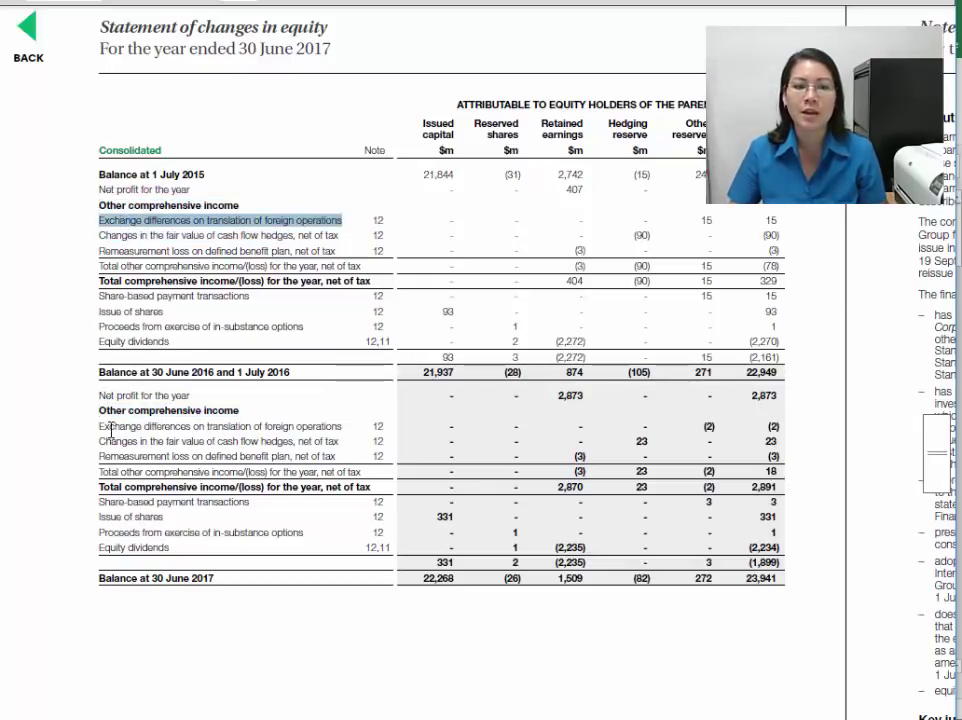
drag(101, 426, 304, 427)
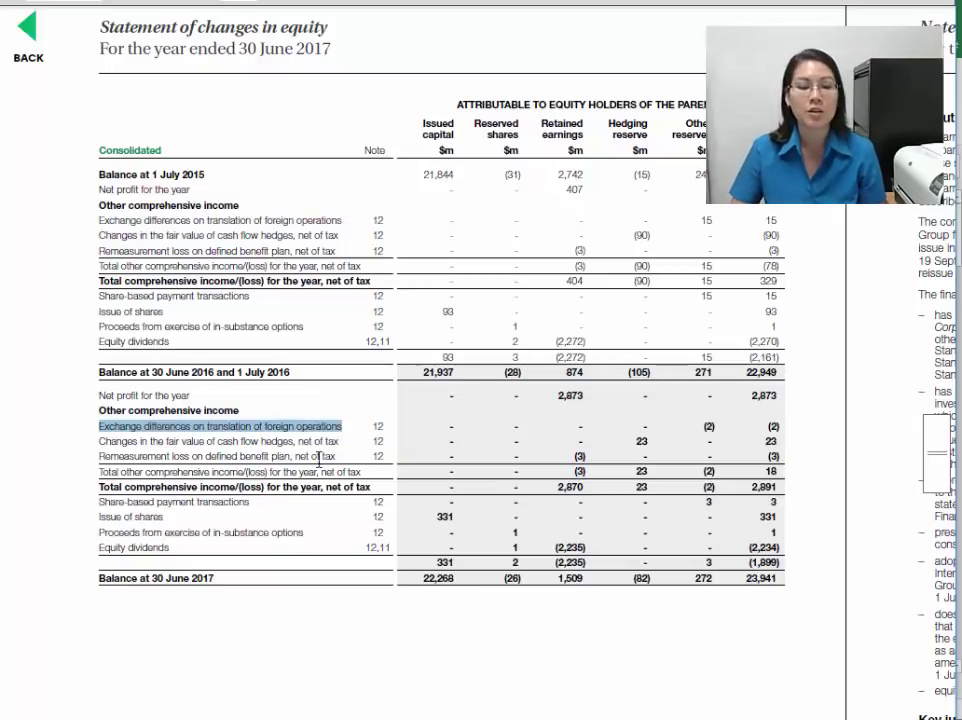
drag(105, 240, 301, 240)
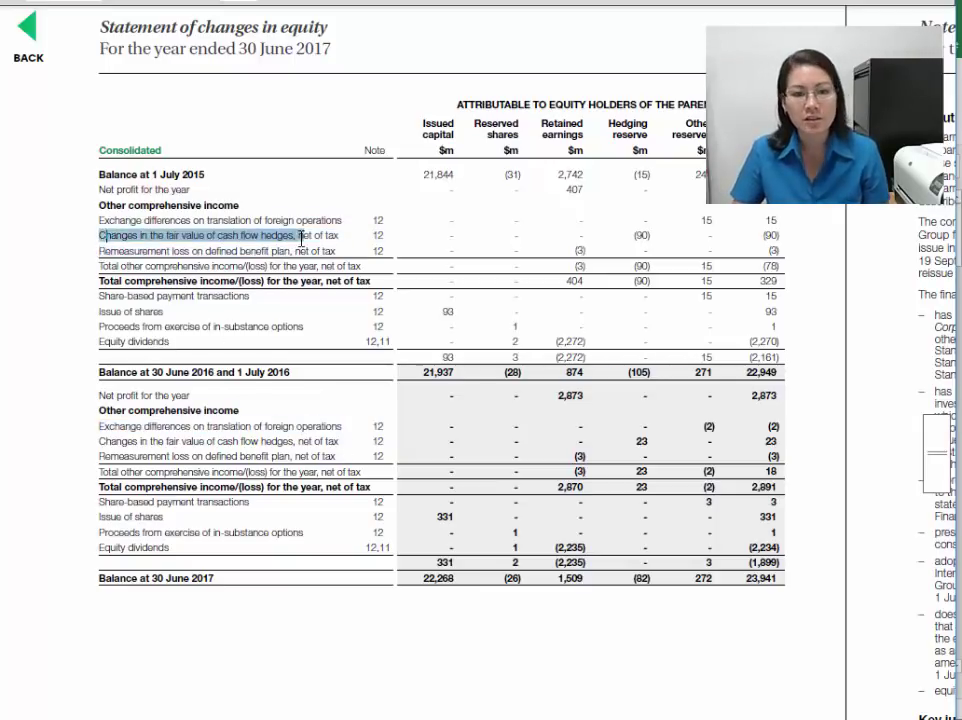
drag(100, 441, 294, 442)
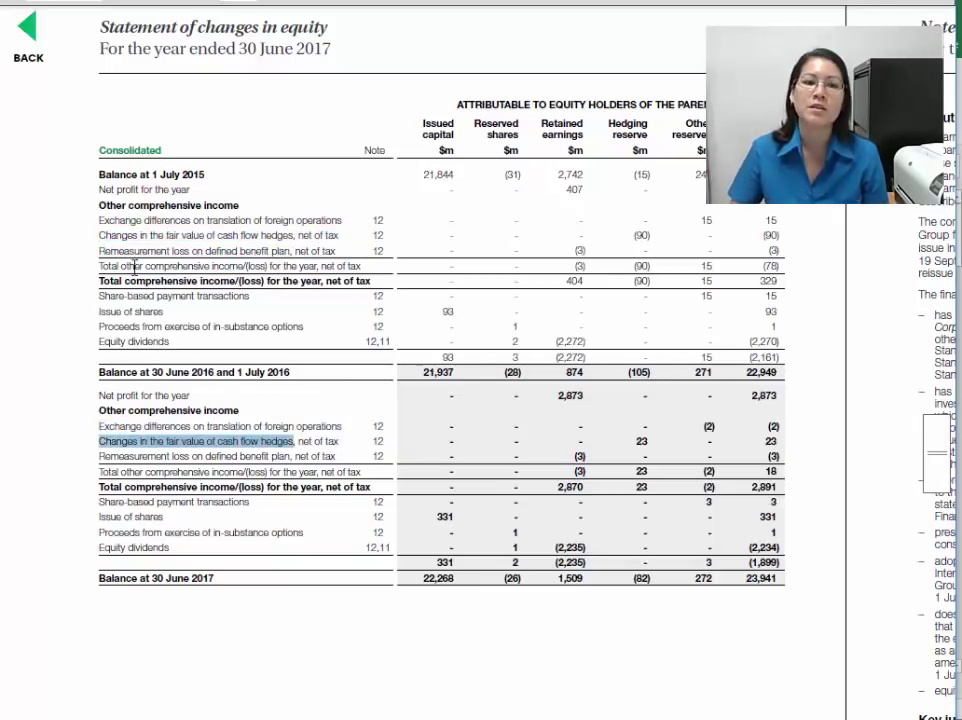
drag(100, 251, 269, 251)
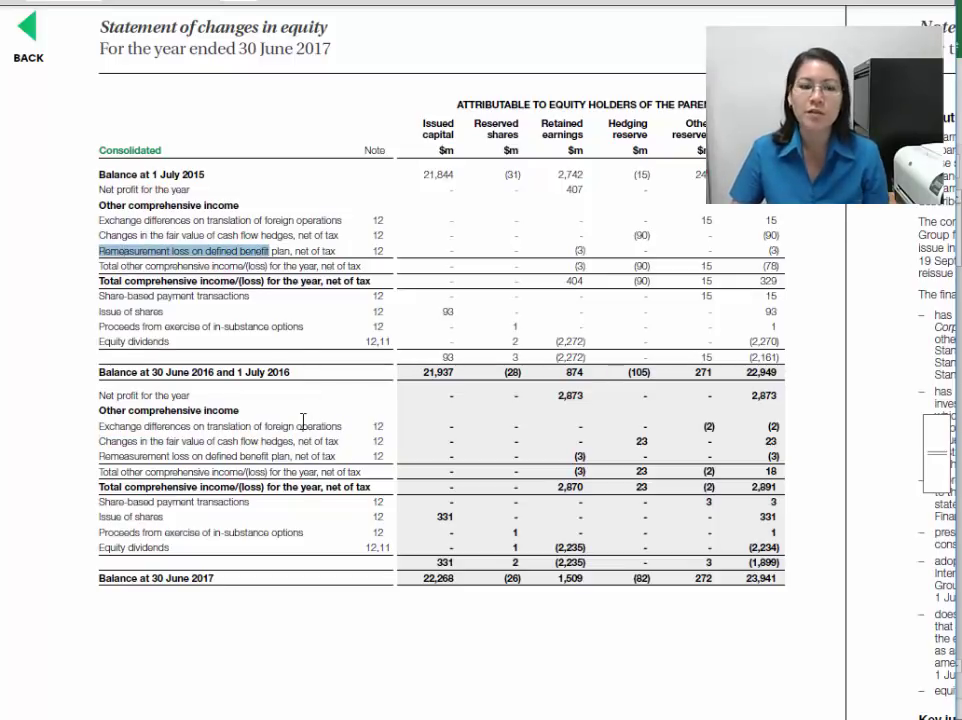
drag(100, 456, 241, 456)
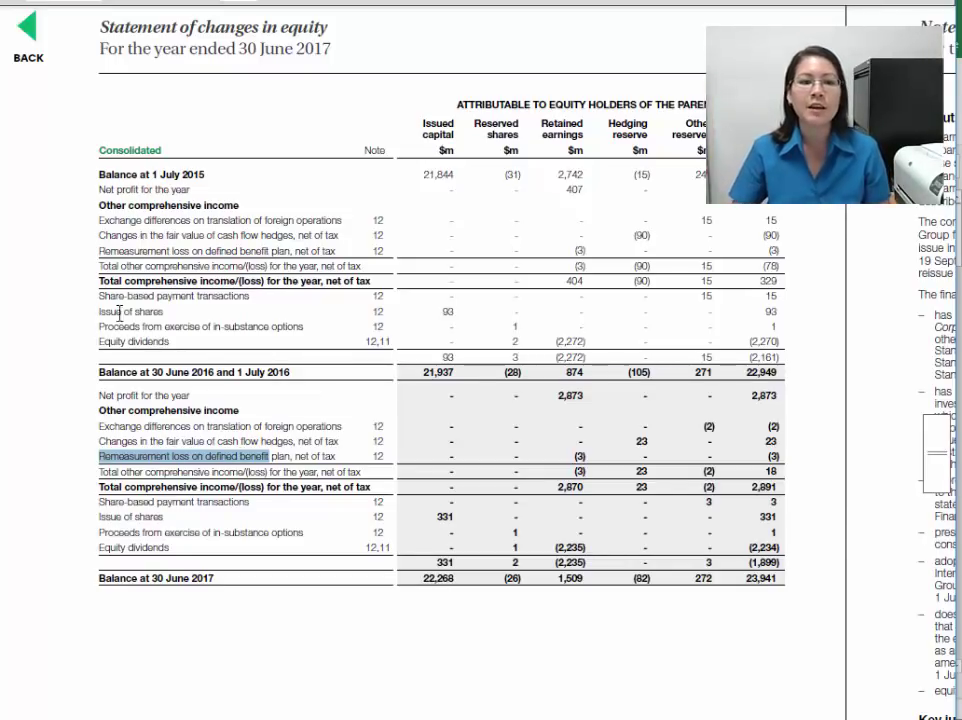
Step: Compare the remaining rows between the two years' sections, from total comprehensive income through share-based payments and share issues to option proceeds and dividends
drag(106, 285, 147, 285)
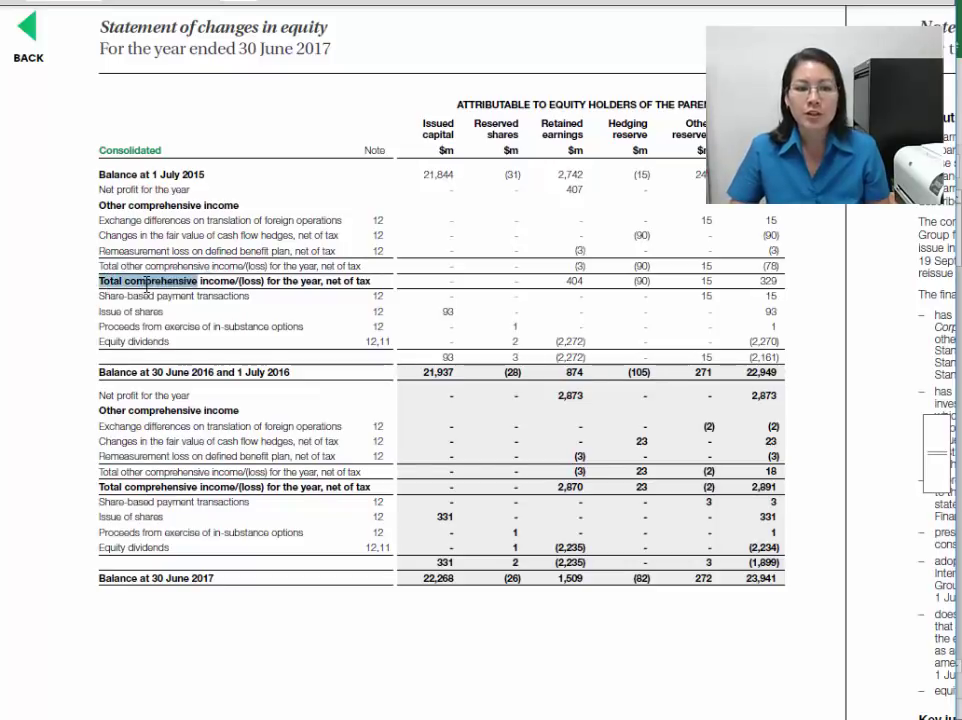
drag(104, 472, 121, 517)
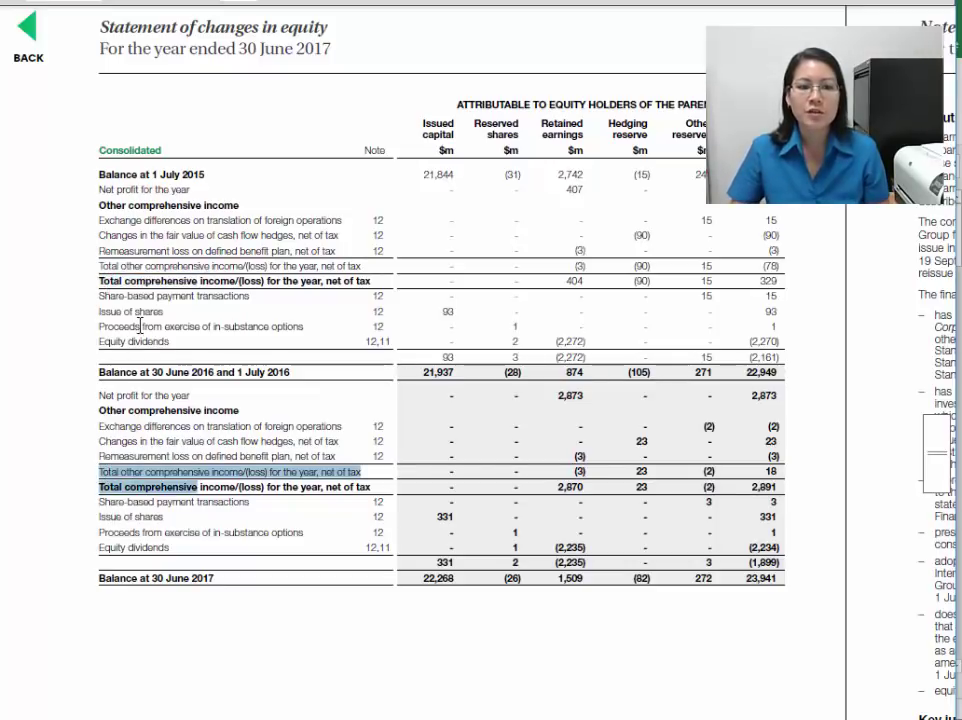
drag(100, 296, 195, 296)
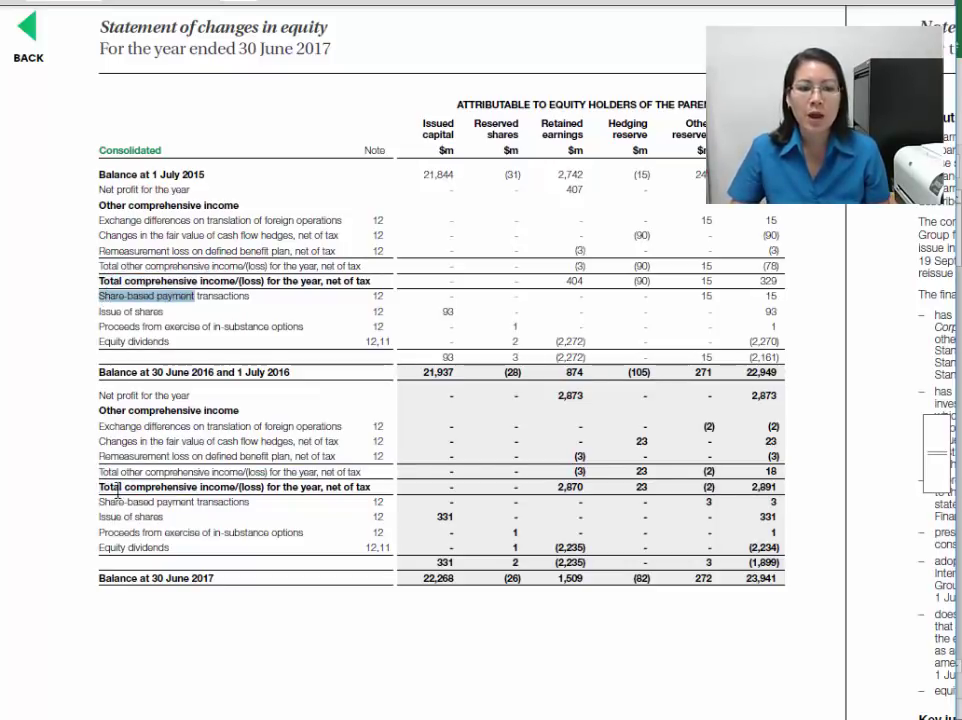
drag(80, 497, 150, 502)
click(130, 432)
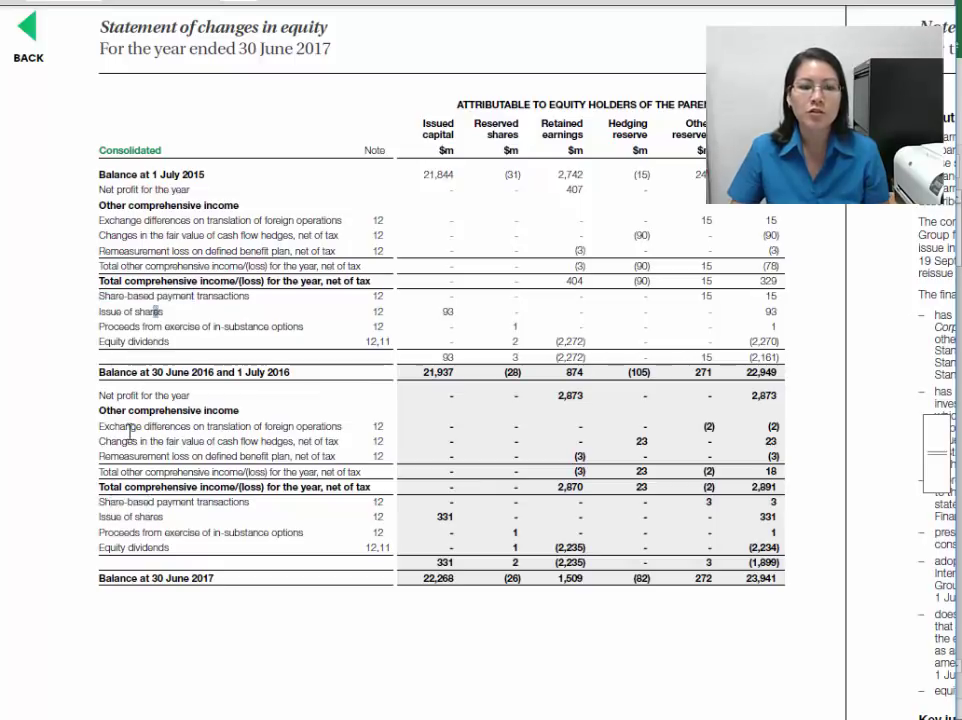
drag(100, 326, 211, 327)
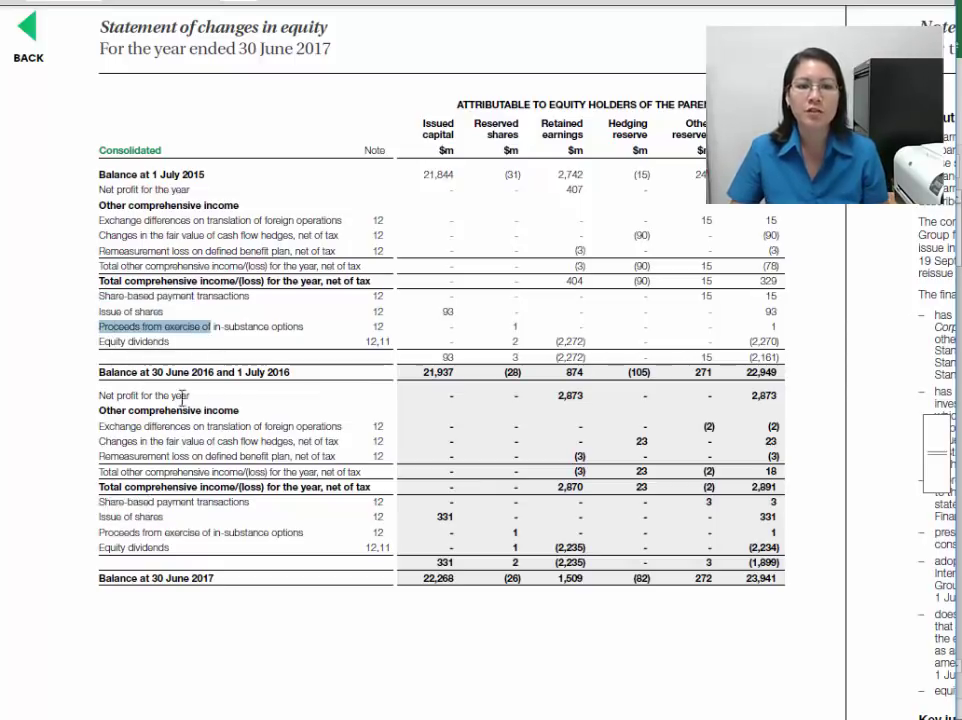
drag(99, 532, 211, 532)
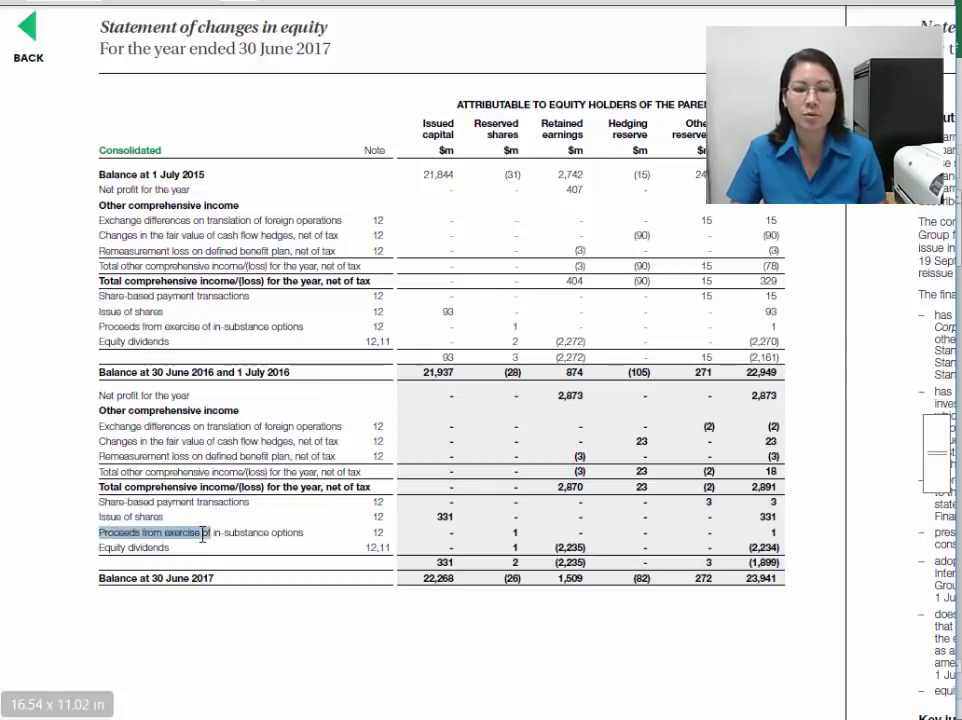
click(112, 545)
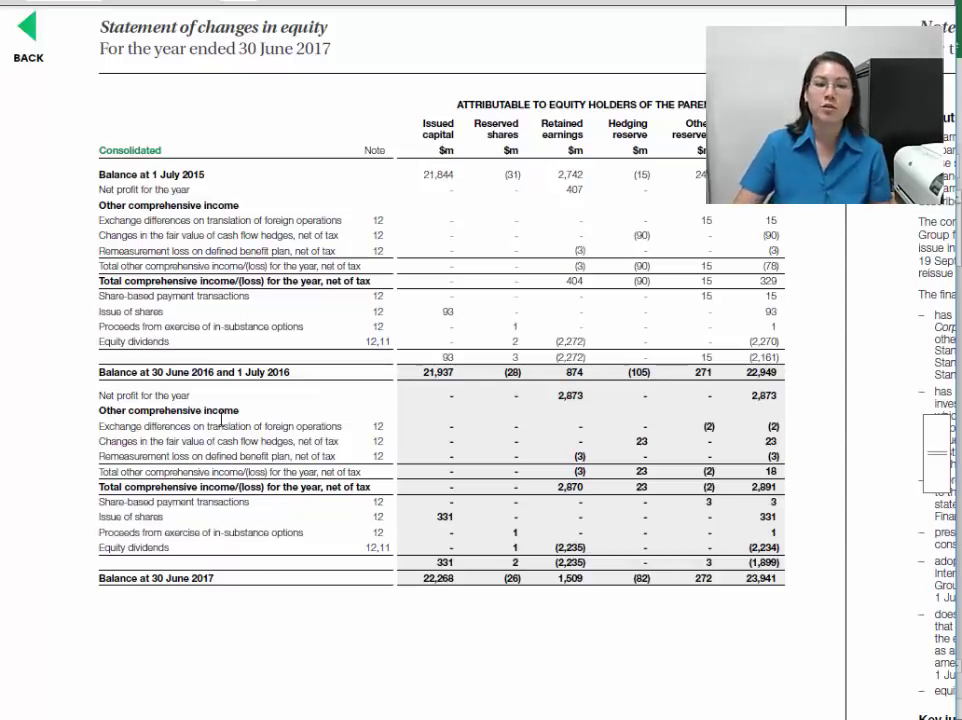
Step: Copy the row labels from "Balance at 1 July 2015" to "Balance at 30 June 2016 and 1 July 2016" into the Excel Financial Statements sheet from B8
drag(99, 173, 287, 365)
key(ctrl+c)
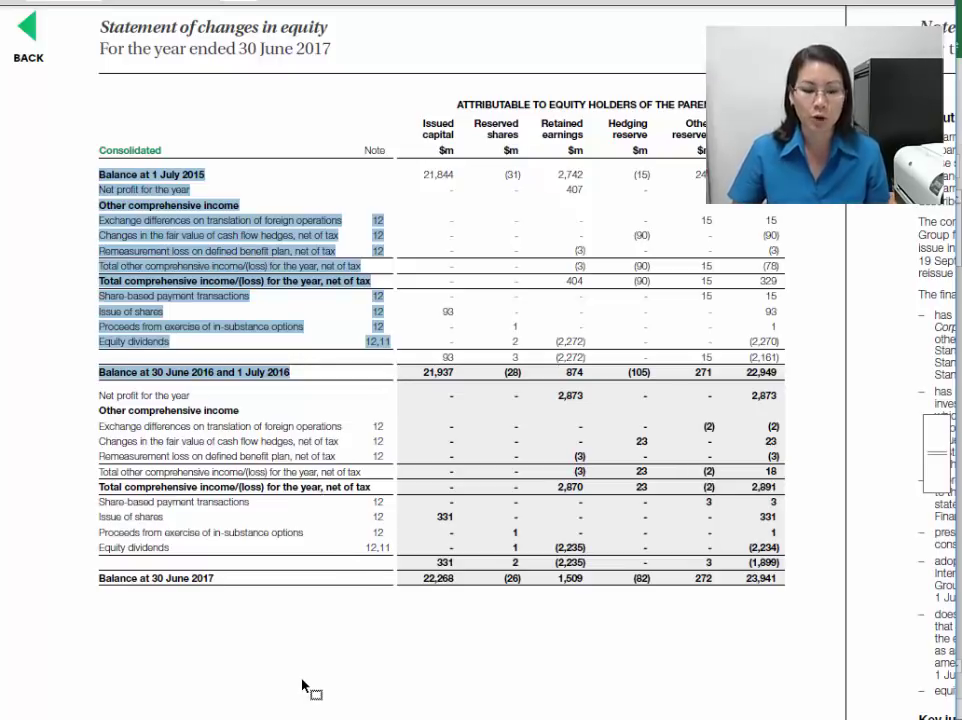
mouse_move(205, 719)
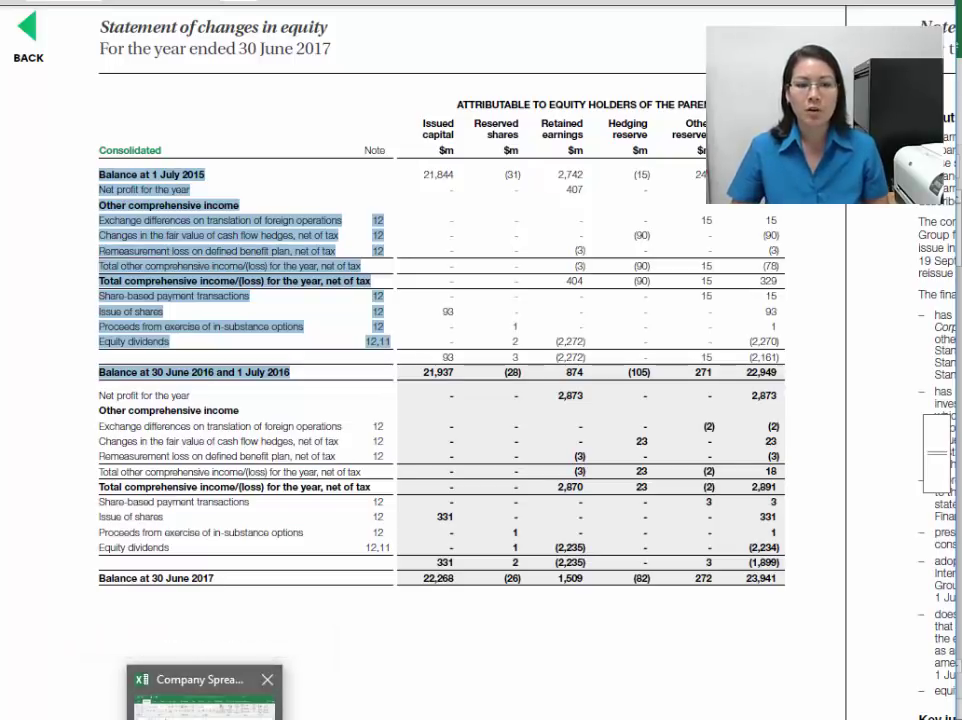
click(205, 700)
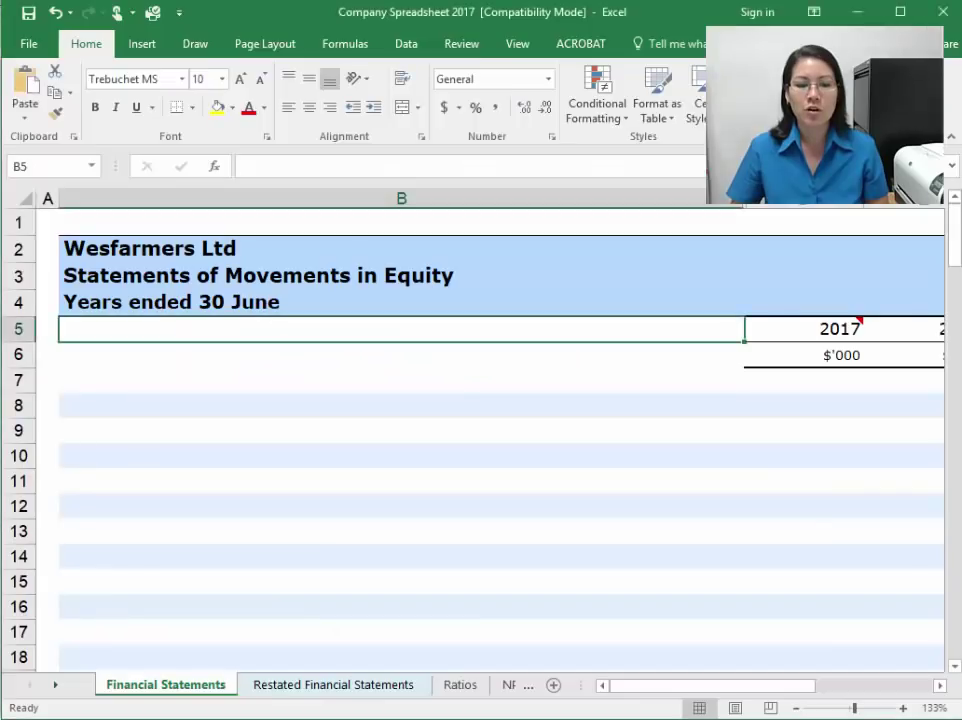
click(131, 400)
key(ctrl+v)
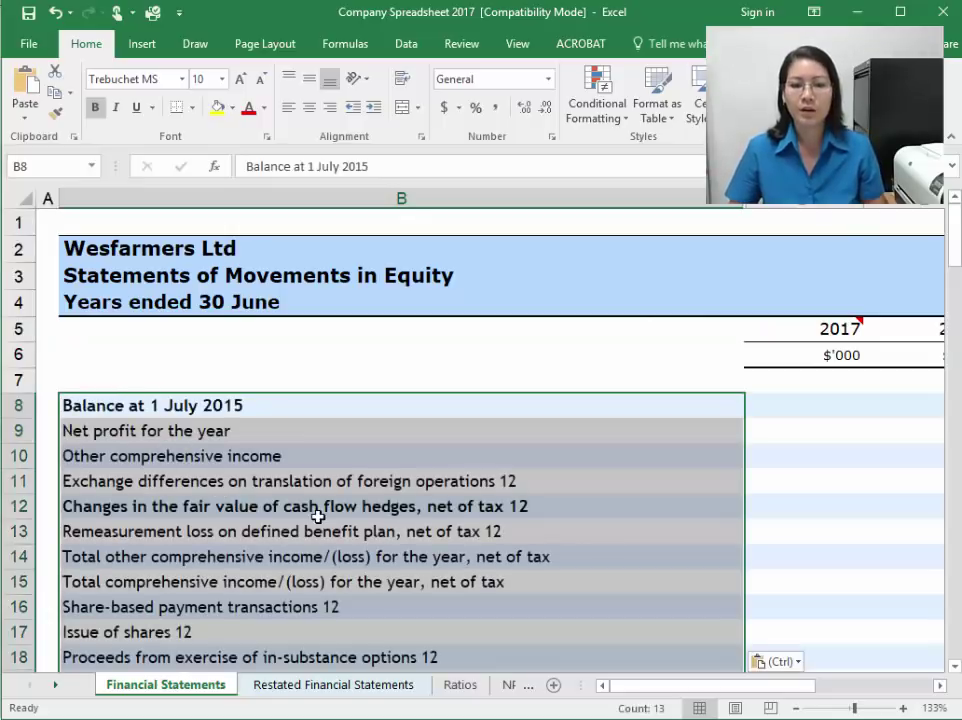
Step: Check the pasted row labels and replace the first one in B8 with "Opening Balance"
click(279, 528)
scroll(279, 528, down, 3)
scroll(243, 483, up, 1)
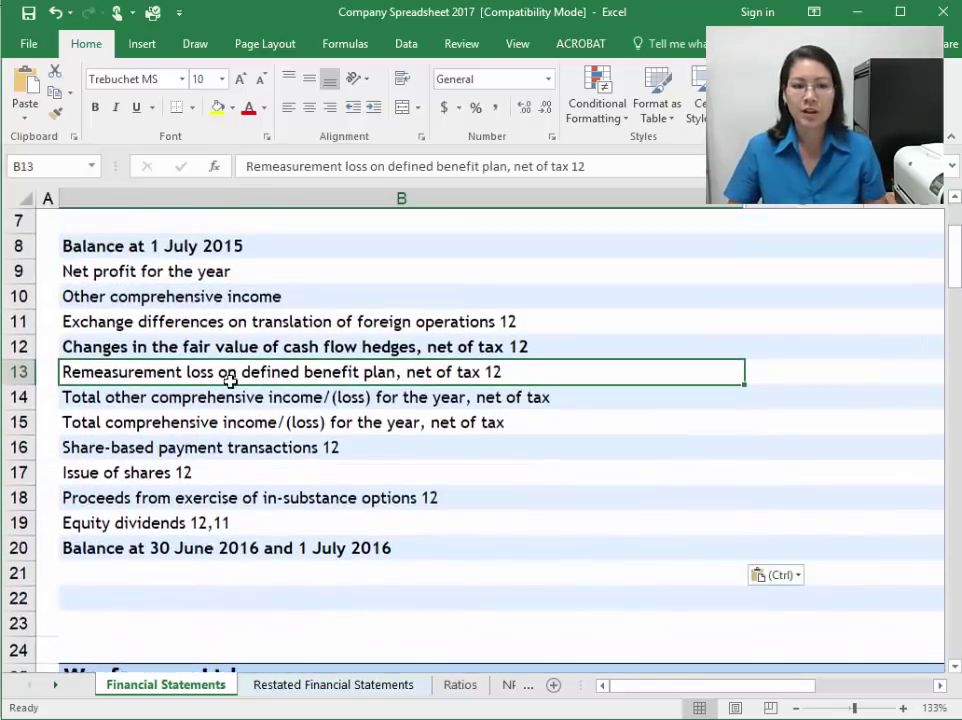
click(203, 246)
scroll(402, 419, up, 2)
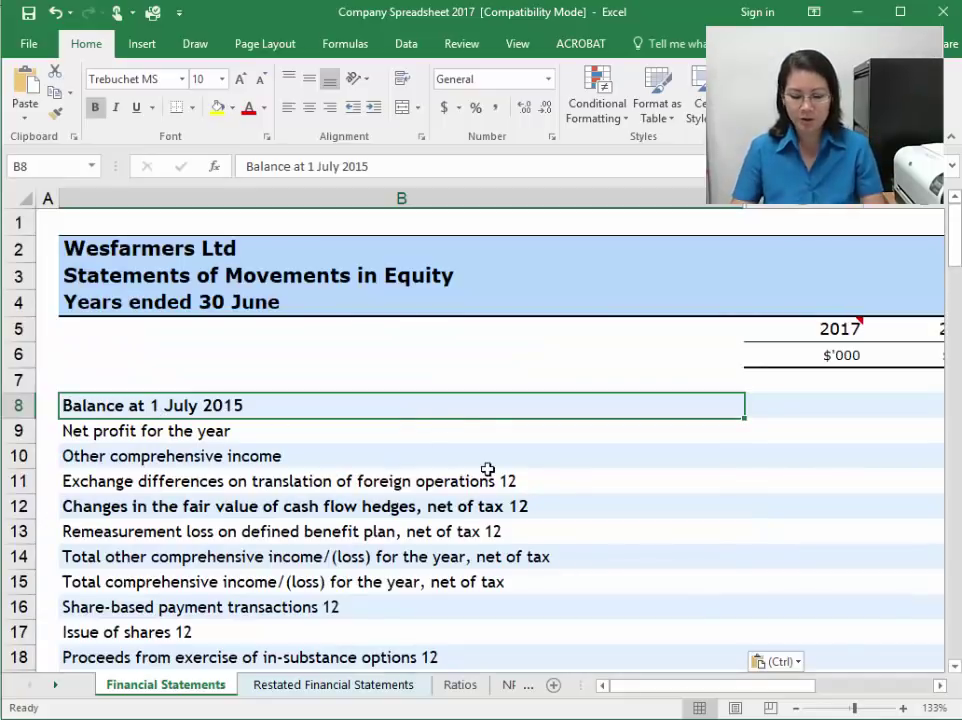
text(Opening Balance)
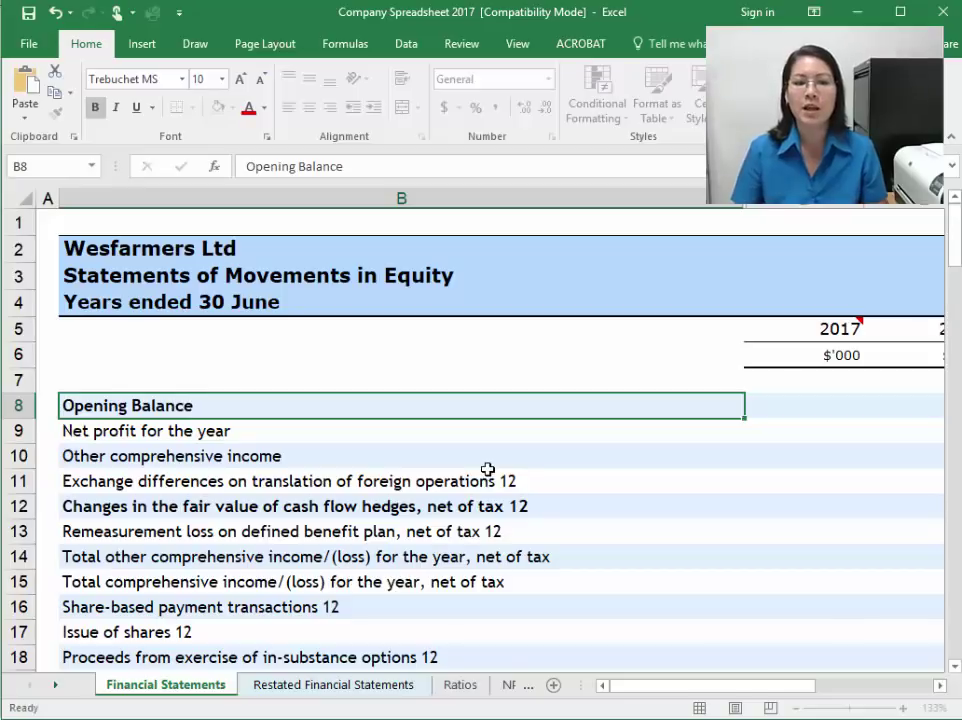
key(Return)
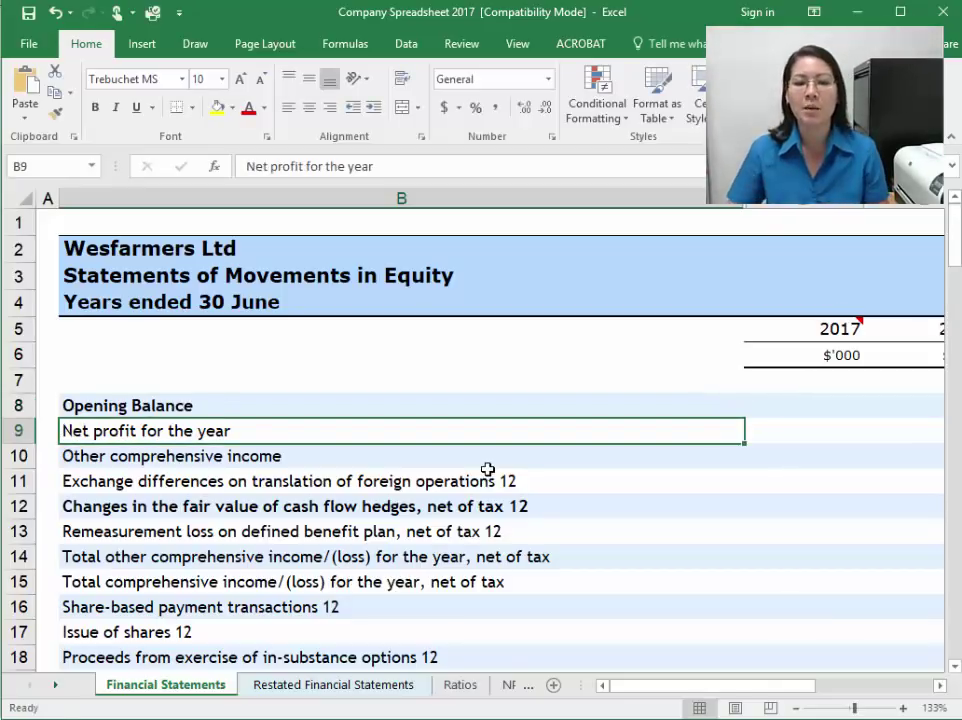
Step: Remove the trailing note number 12 from the "Exchange differences on translation of foreign operations" label in B11
click(487, 471)
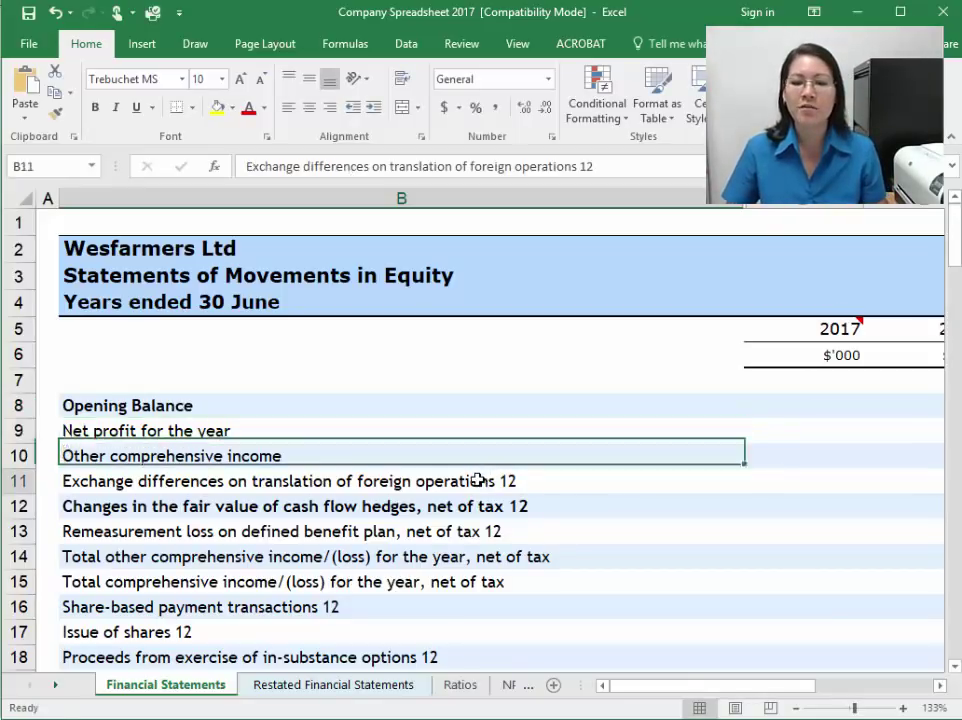
double_click(586, 166)
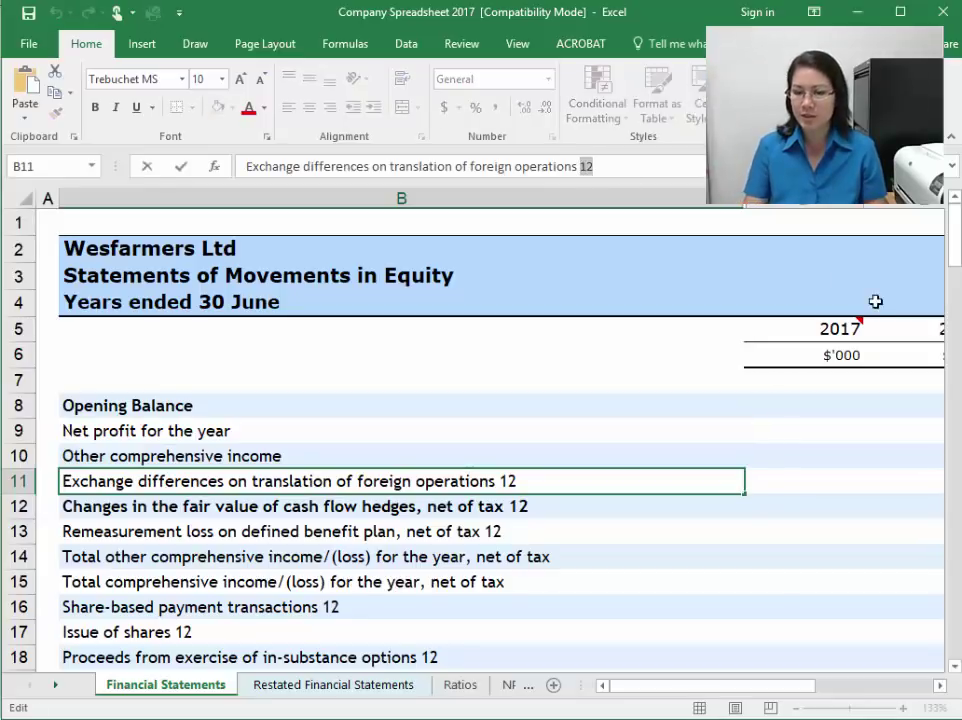
key(BackSpace)
key(Return)
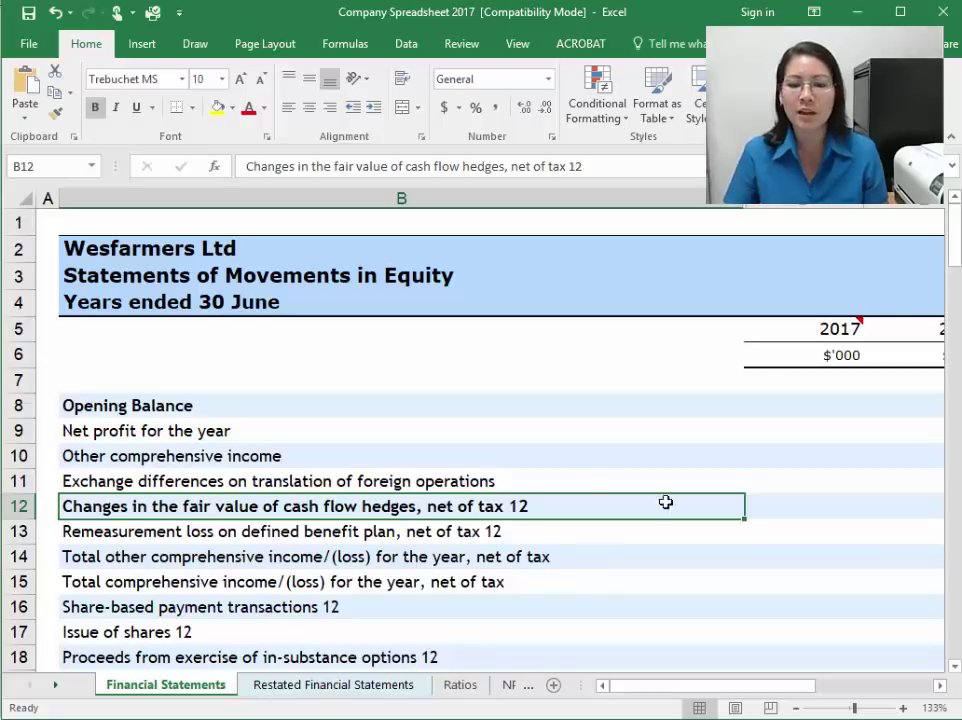
click(155, 524)
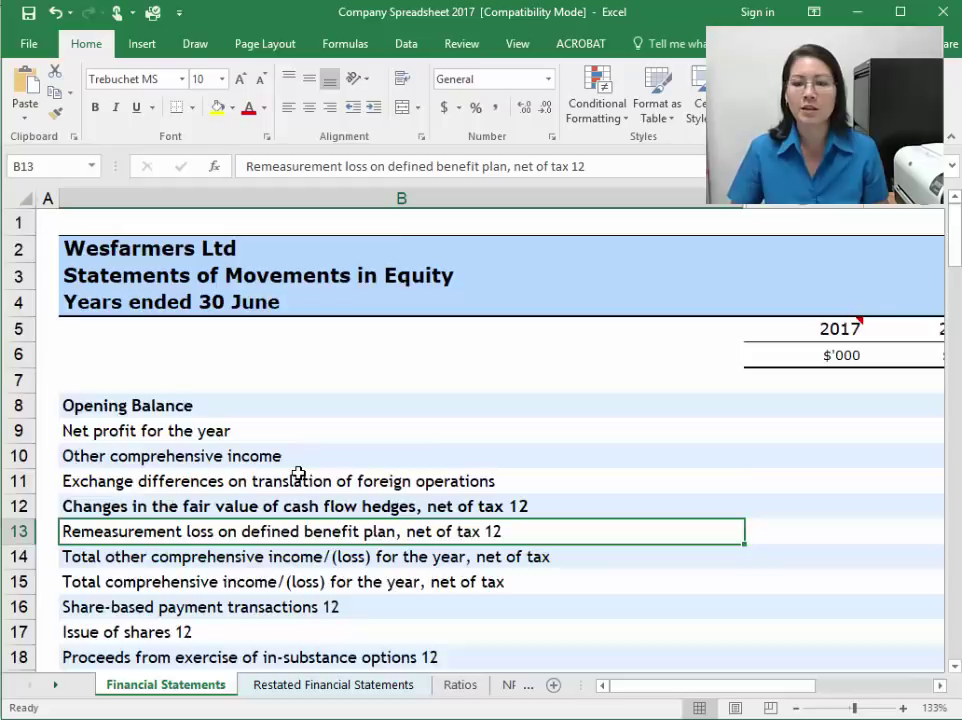
Step: Check the Opening Balance and following labels against the rows and total equity figures of the 2017 section in the 2017 annual report
scroll(298, 477, down, 1)
click(496, 352)
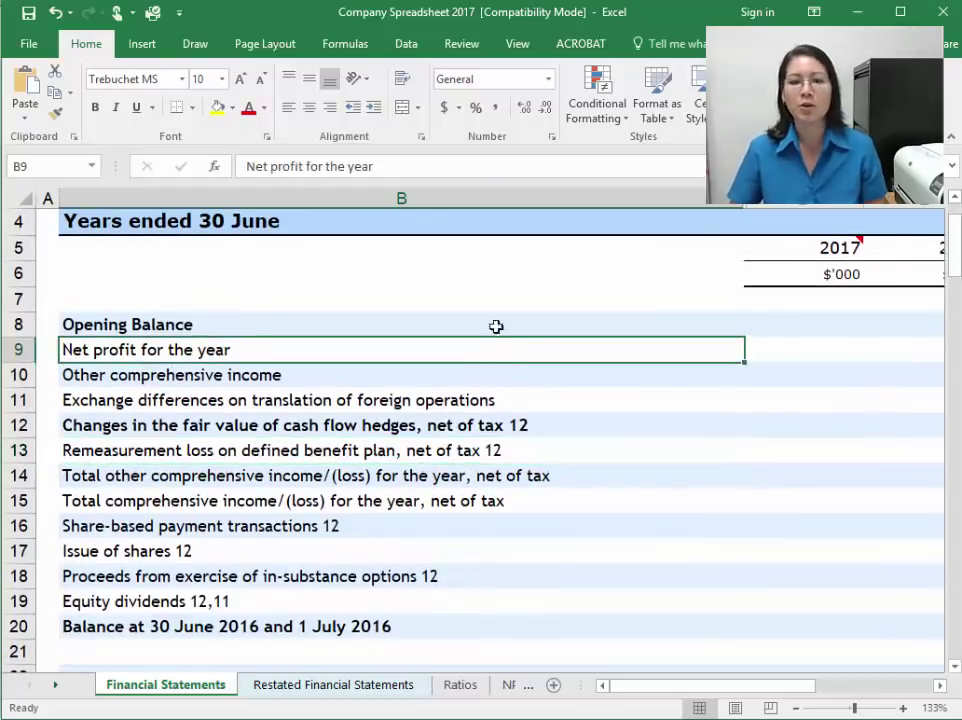
click(444, 326)
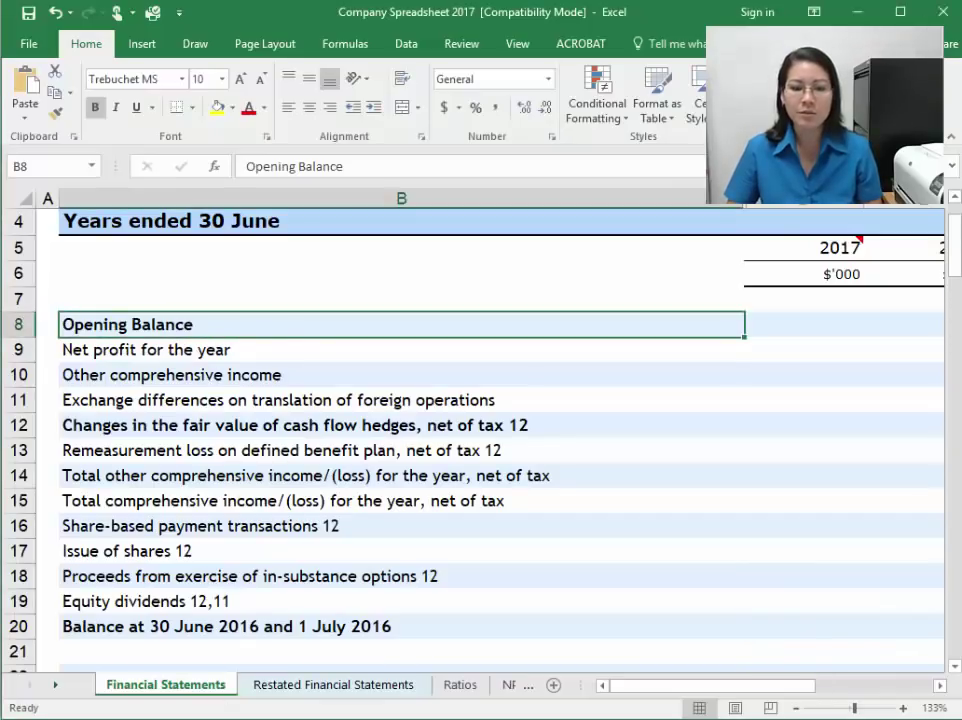
click(172, 718)
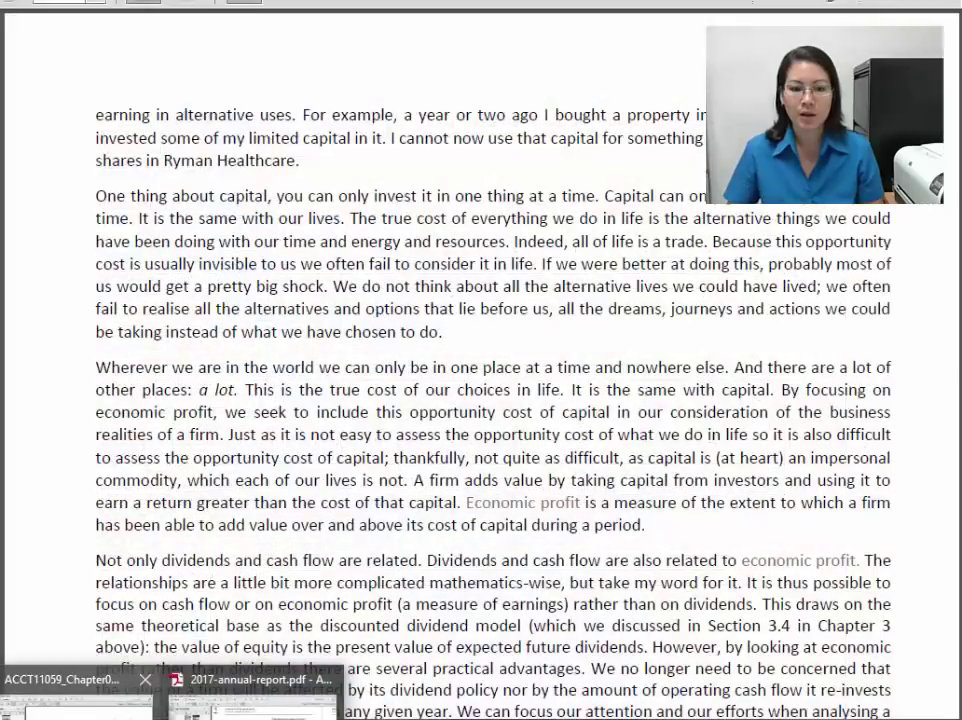
click(252, 700)
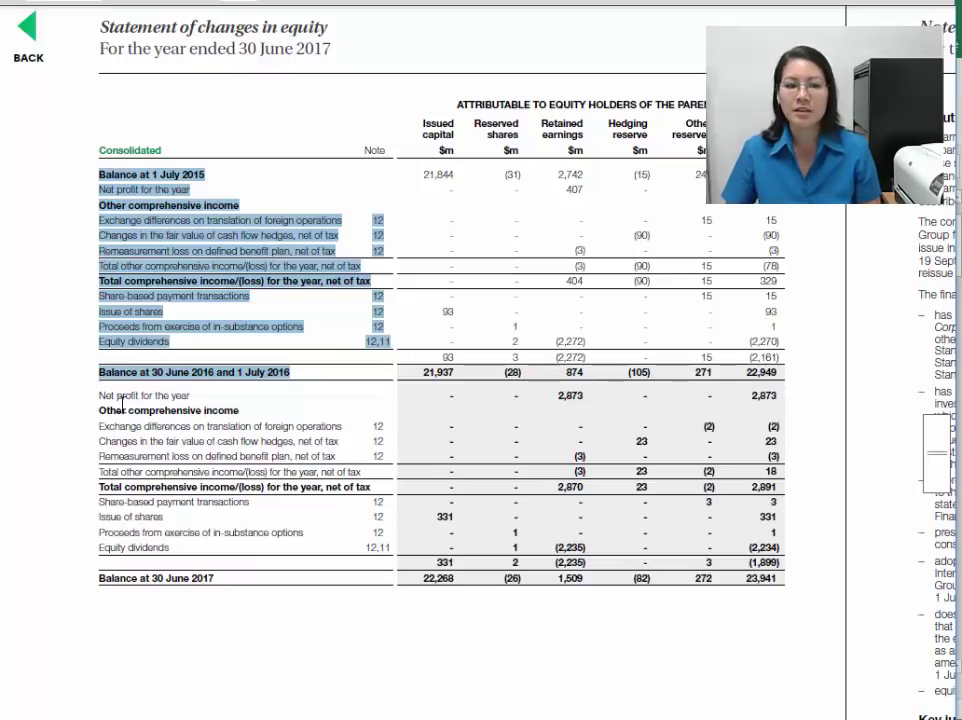
drag(120, 403, 827, 393)
click(762, 396)
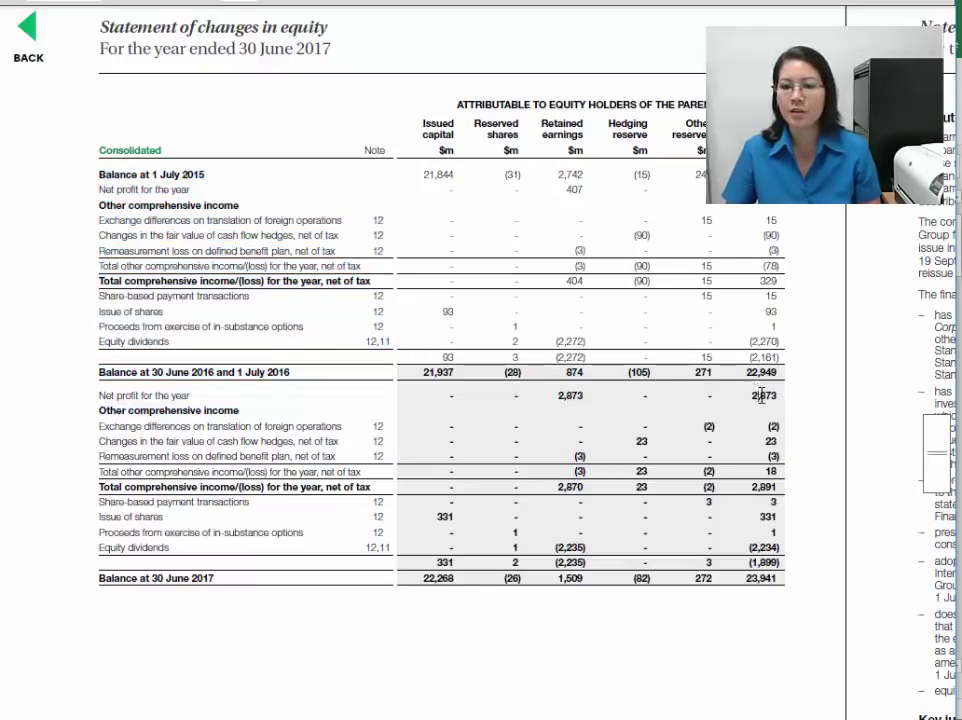
drag(762, 396, 788, 509)
click(805, 522)
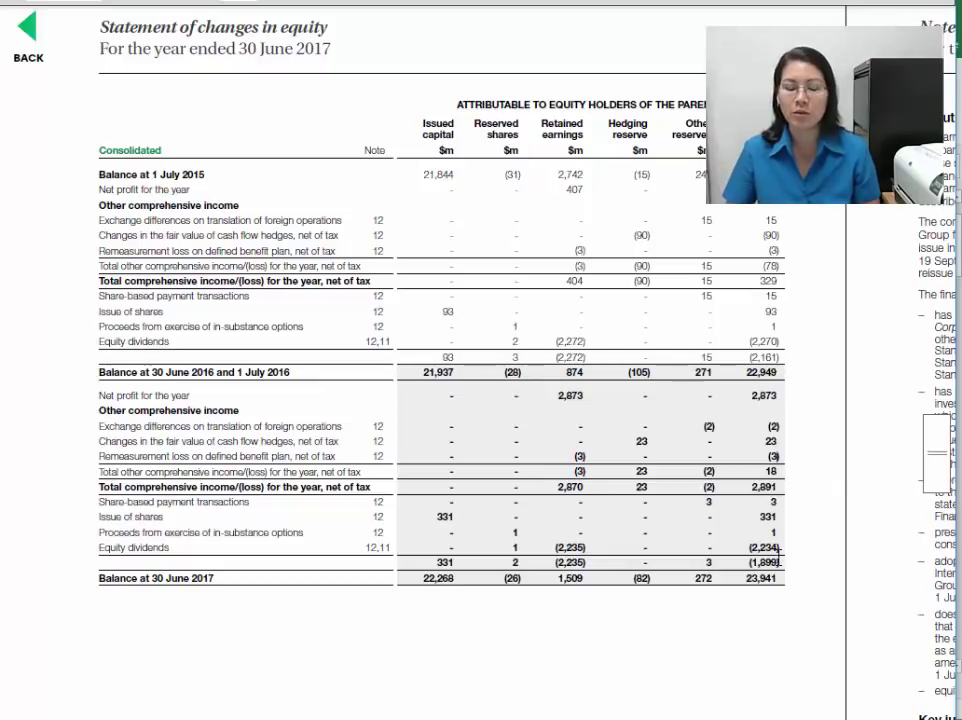
mouse_move(205, 715)
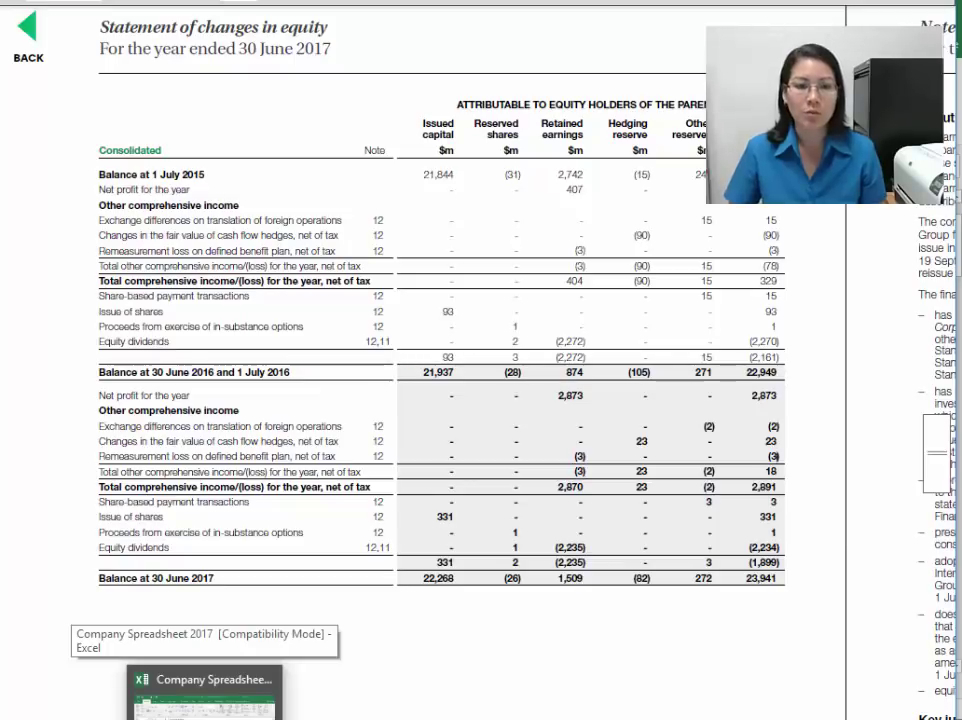
Step: Return to the Excel workbook and examine the 2017 to 2014 year columns beside the equity statement labels
click(205, 705)
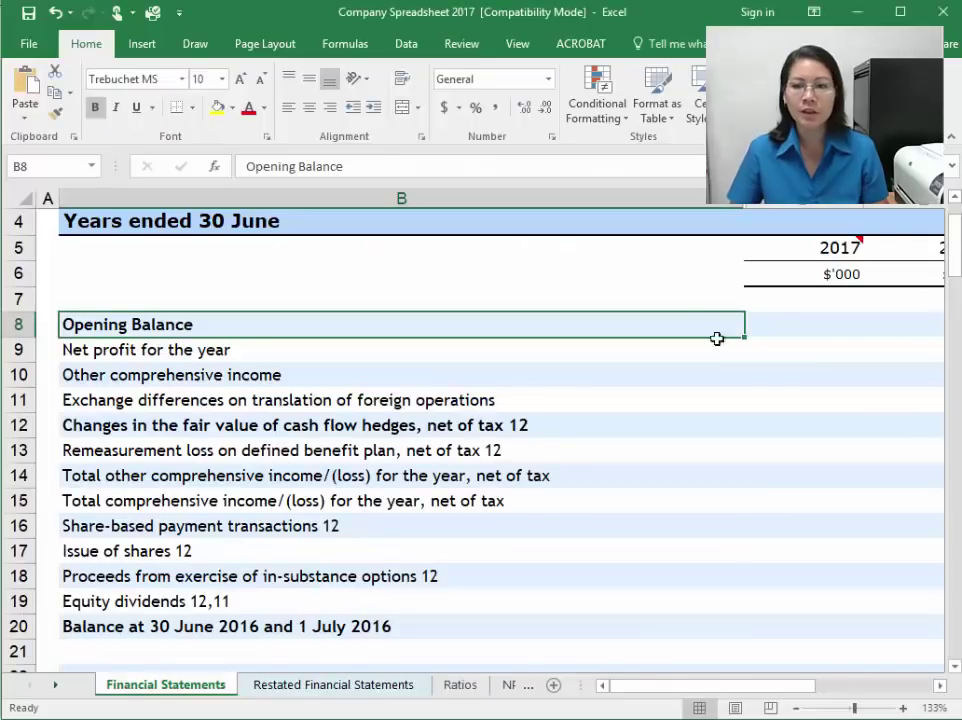
drag(634, 686, 657, 703)
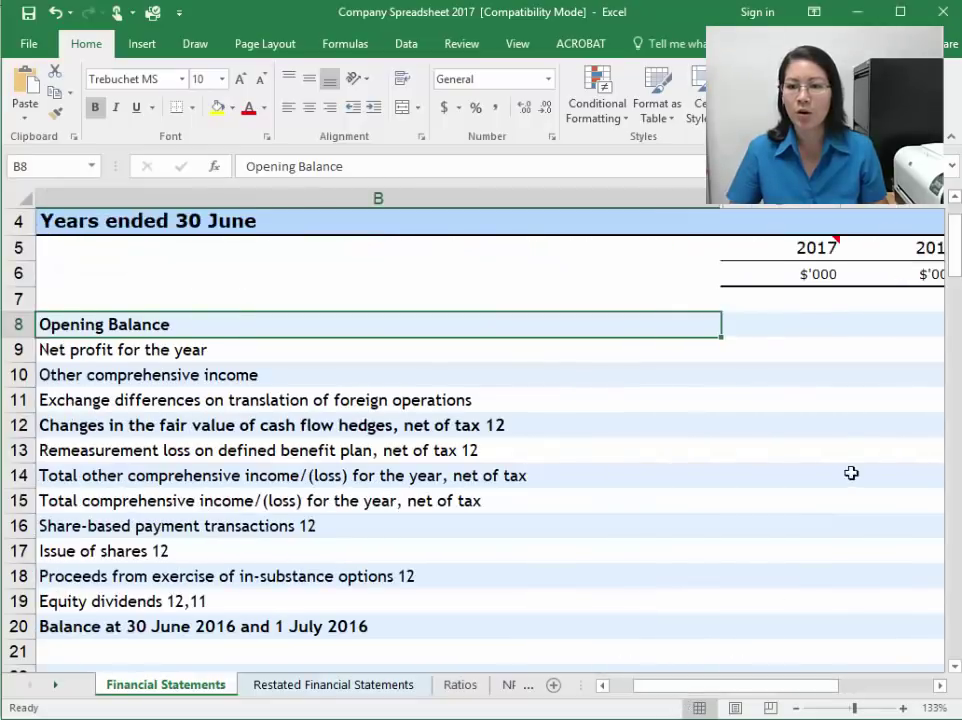
click(940, 686)
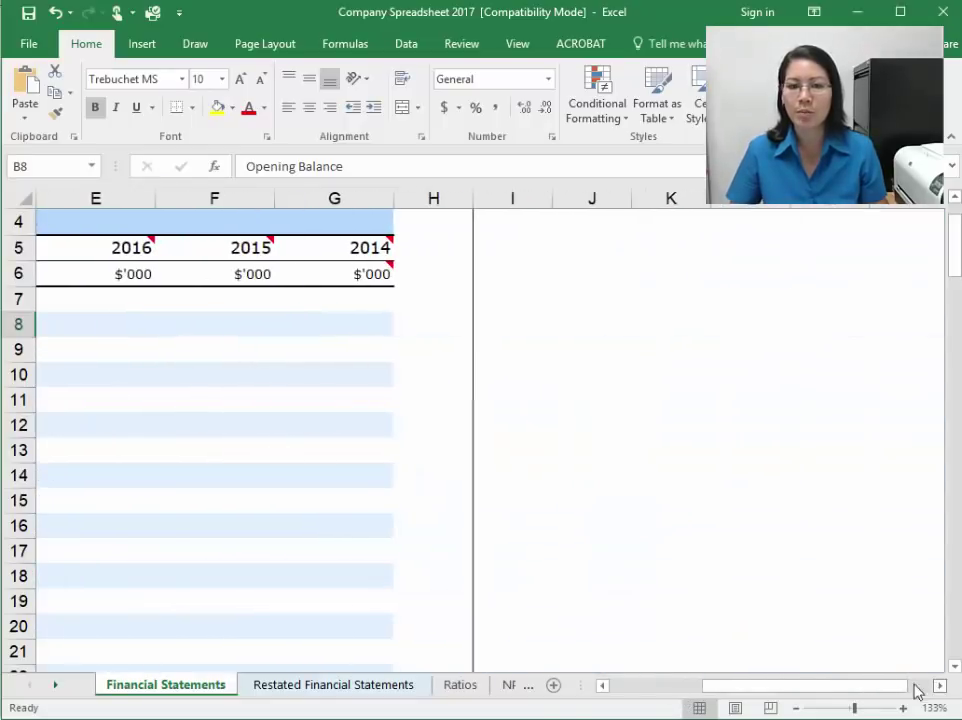
click(356, 302)
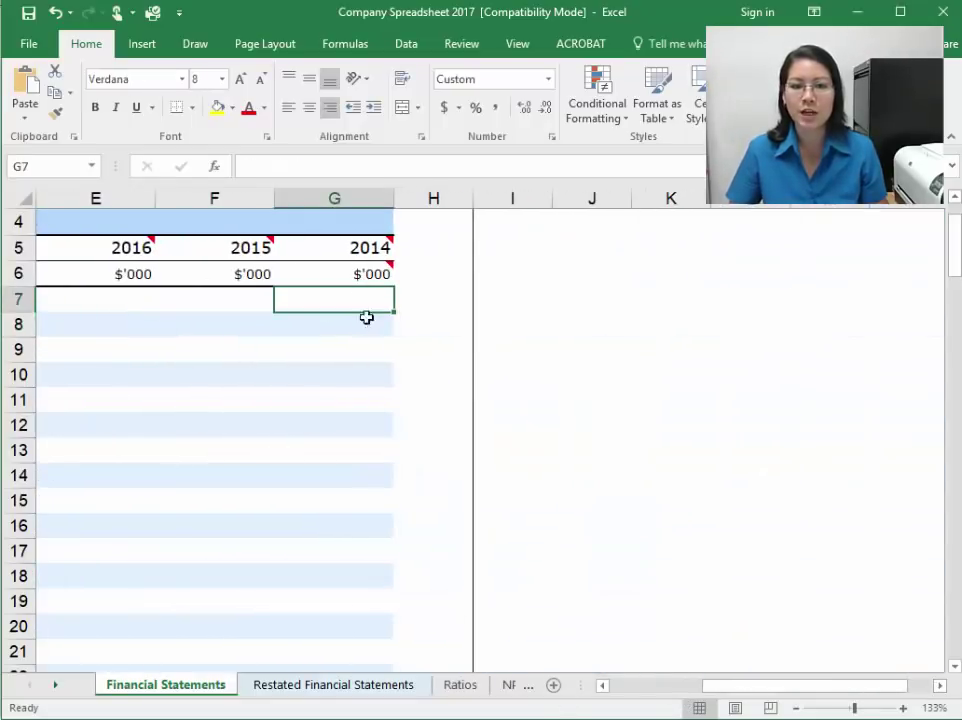
click(603, 687)
click(603, 687)
click(339, 472)
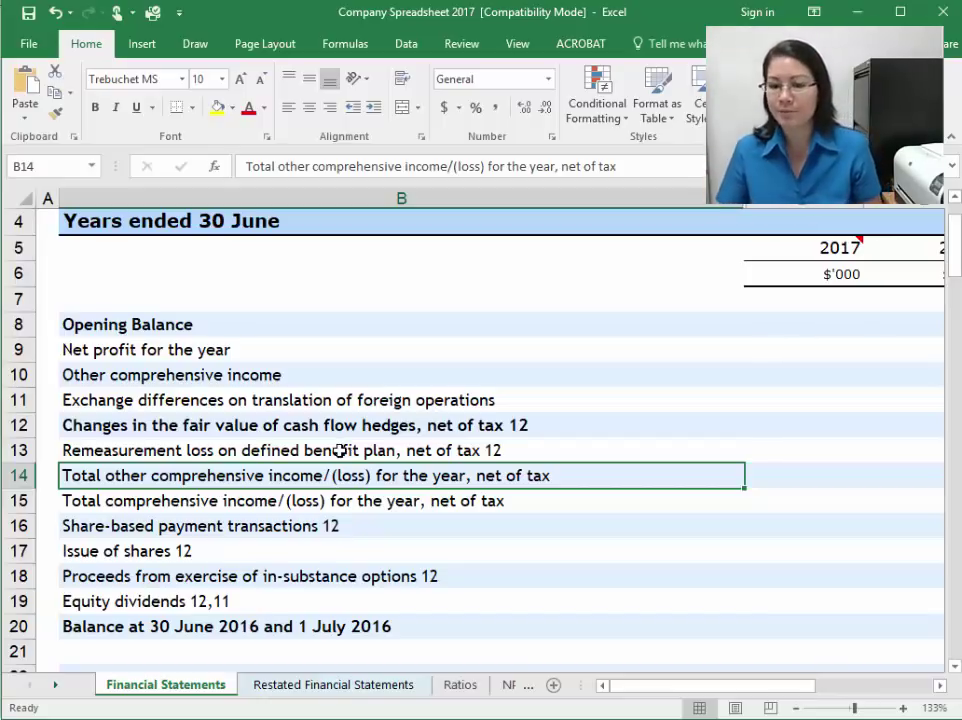
Step: Switch to the 2015 annual report PDF and examine its statement of changes in equity for both years' sections
key(alt+Tab)
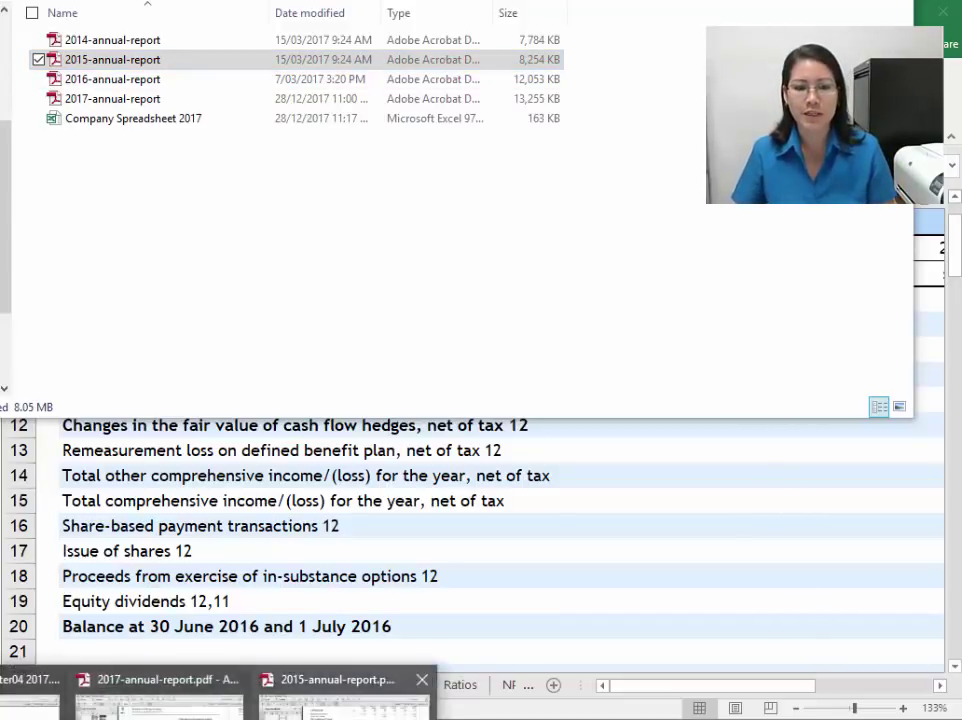
click(345, 705)
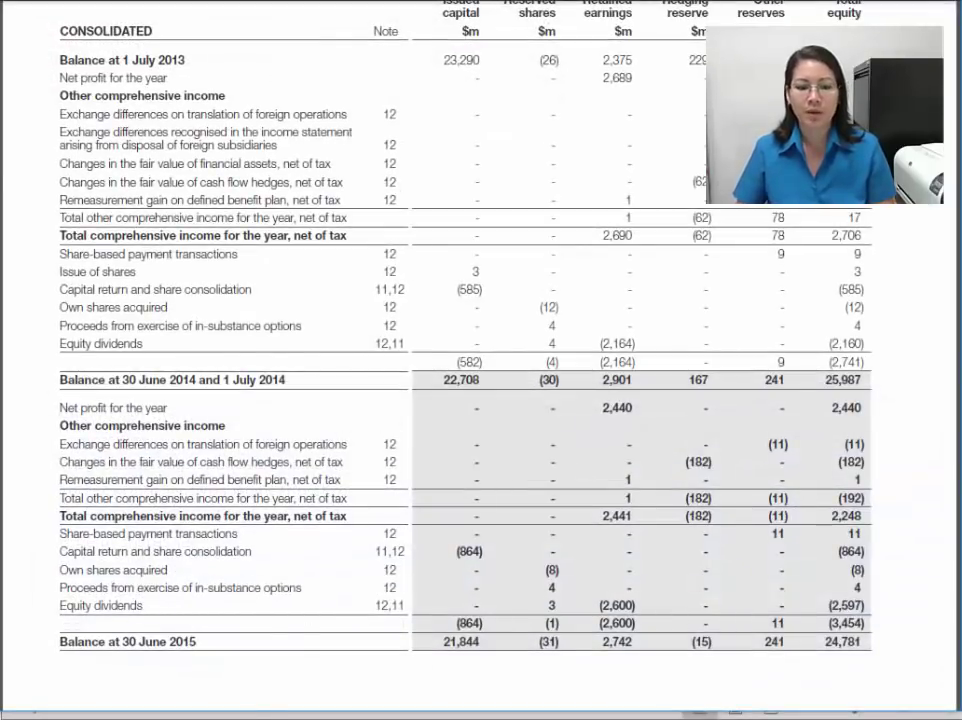
mouse_move(113, 716)
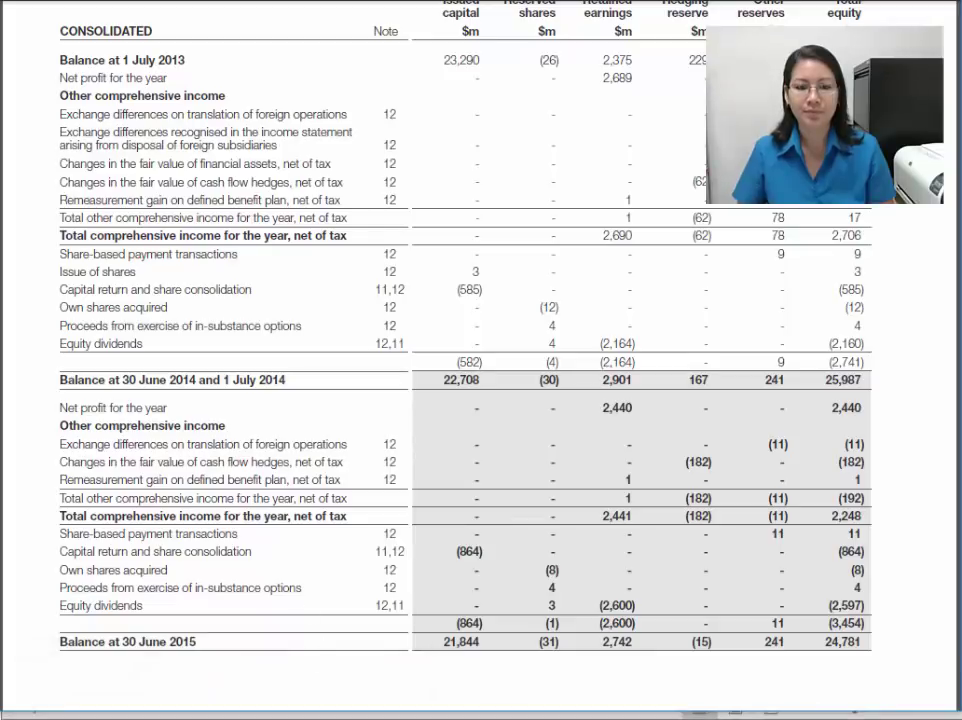
scroll(424, 491, up, 5)
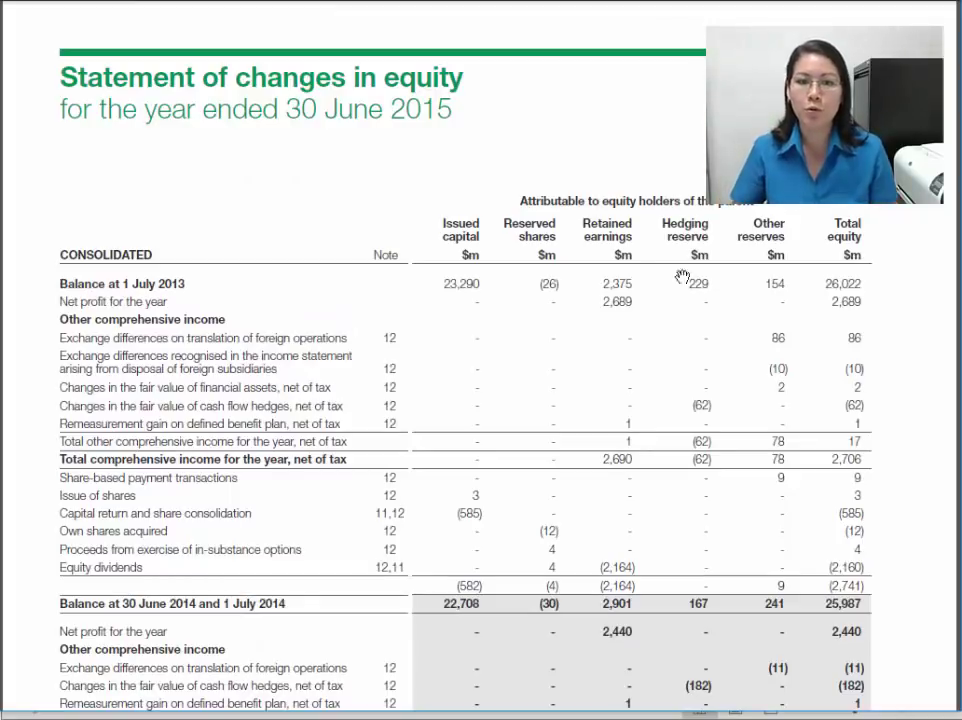
scroll(459, 346, down, 1)
scroll(459, 346, down, 1)
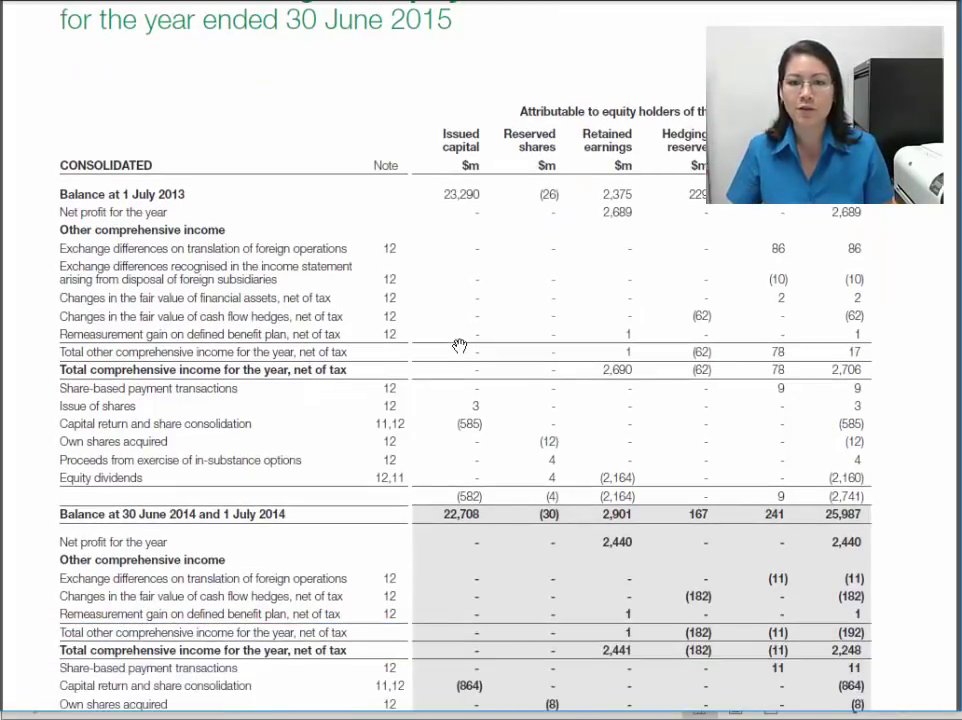
scroll(459, 346, down, 1)
scroll(459, 346, down, 1)
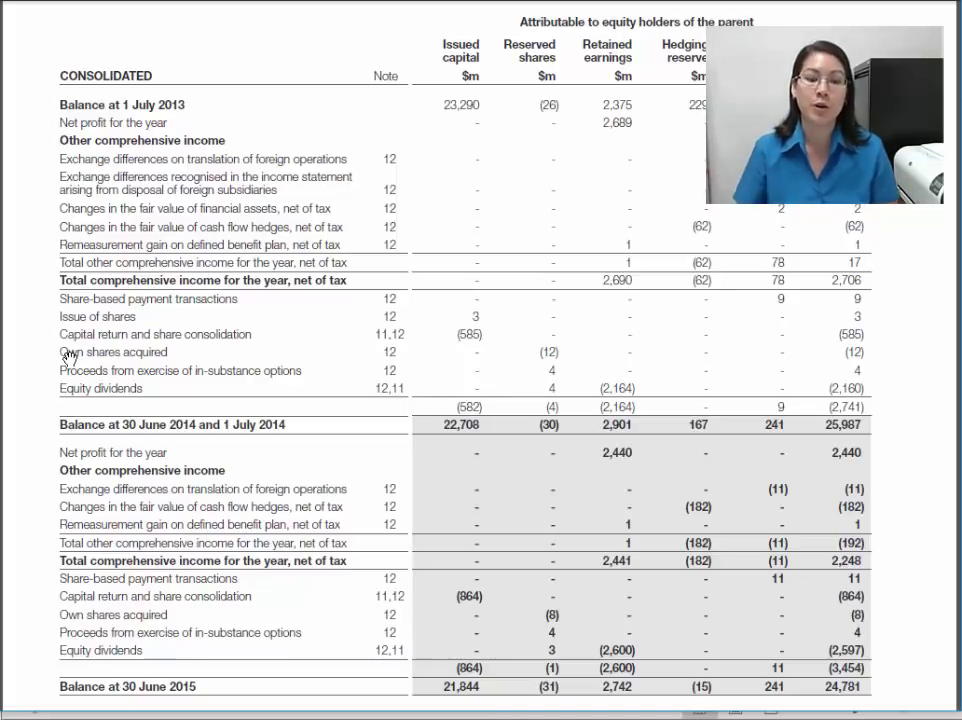
Step: Switch the 2015 report to text selection and compare the row labels of its 2014 and 2015 sections
right_click(74, 111)
click(114, 234)
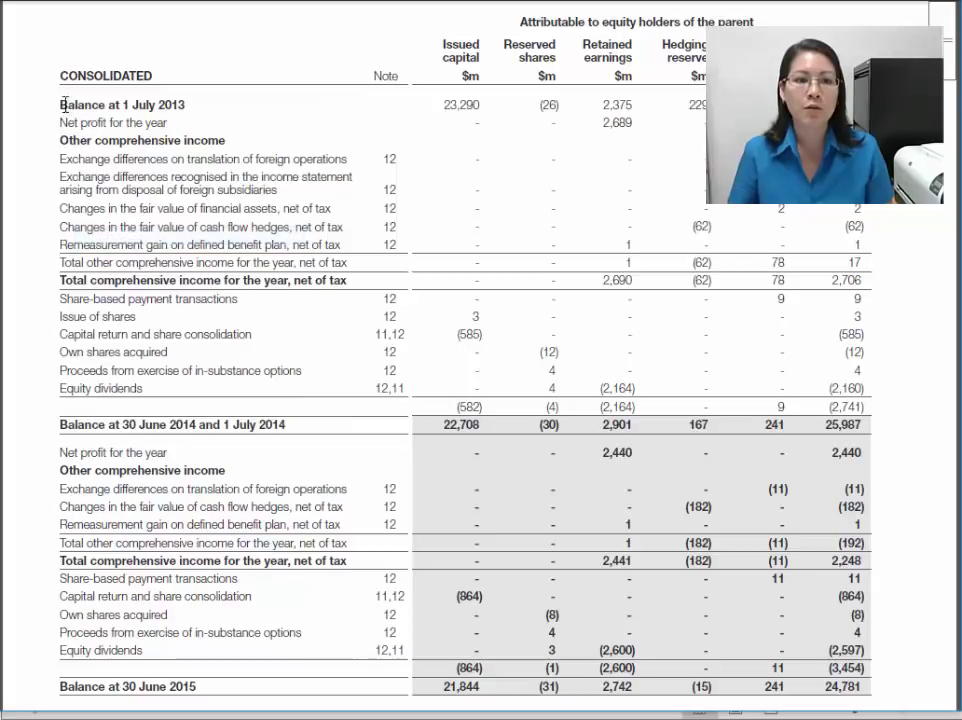
drag(60, 101, 247, 487)
scroll(247, 487, down, 1)
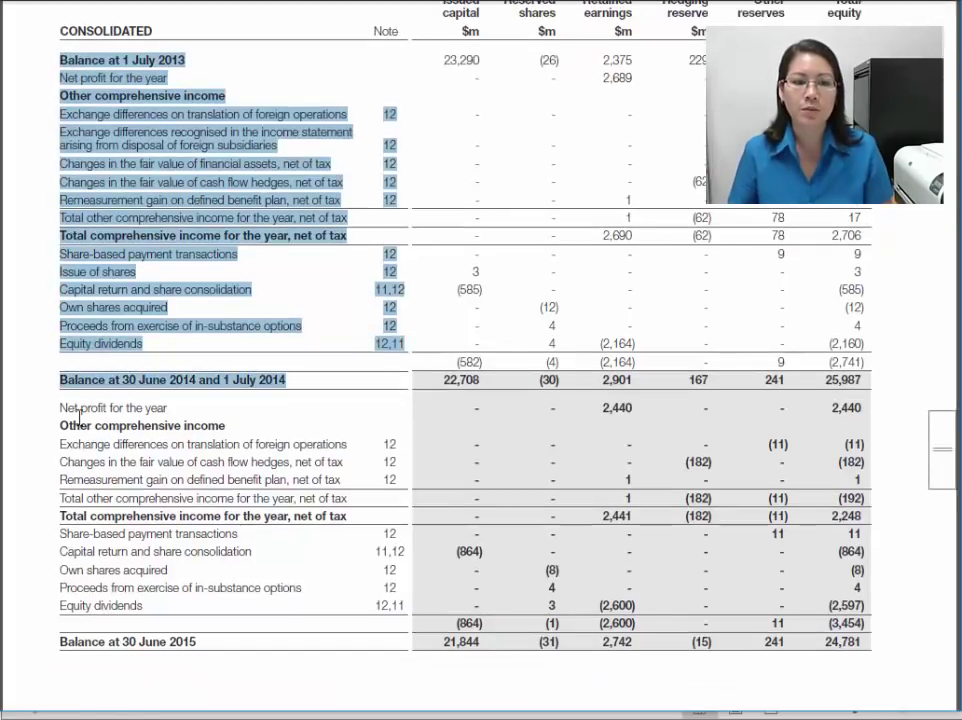
drag(78, 416, 198, 641)
click(171, 480)
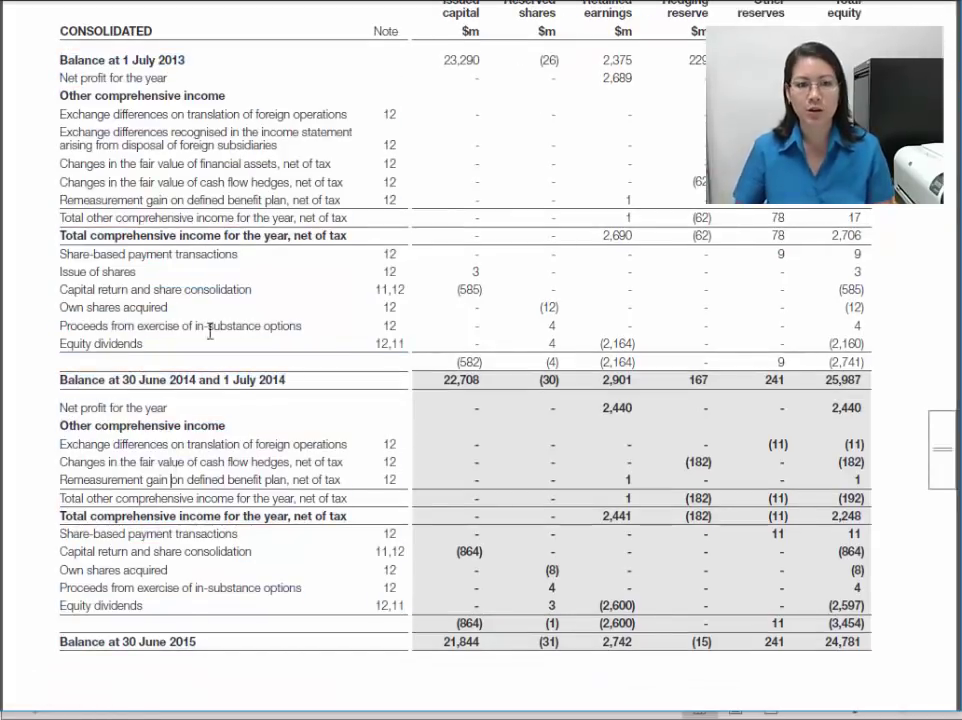
Step: Go through the first labels and copy "Exchange differences recognised in the income statement arising from disposal of foreign subsidiaries" from the 2014 section
drag(58, 55, 139, 78)
drag(60, 95, 226, 95)
drag(60, 114, 291, 114)
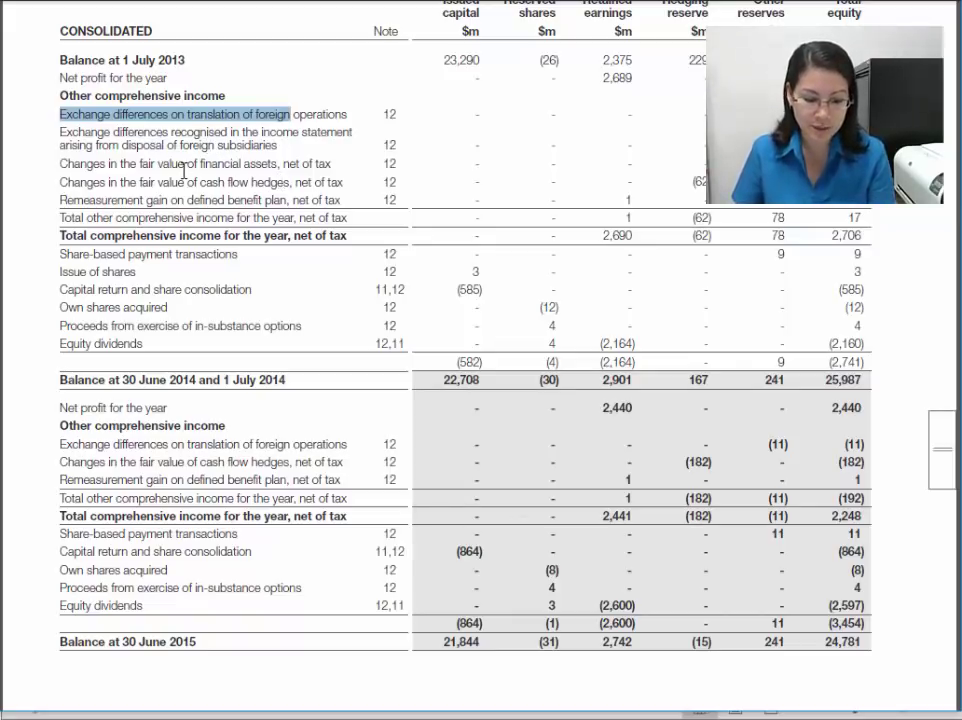
drag(60, 132, 276, 142)
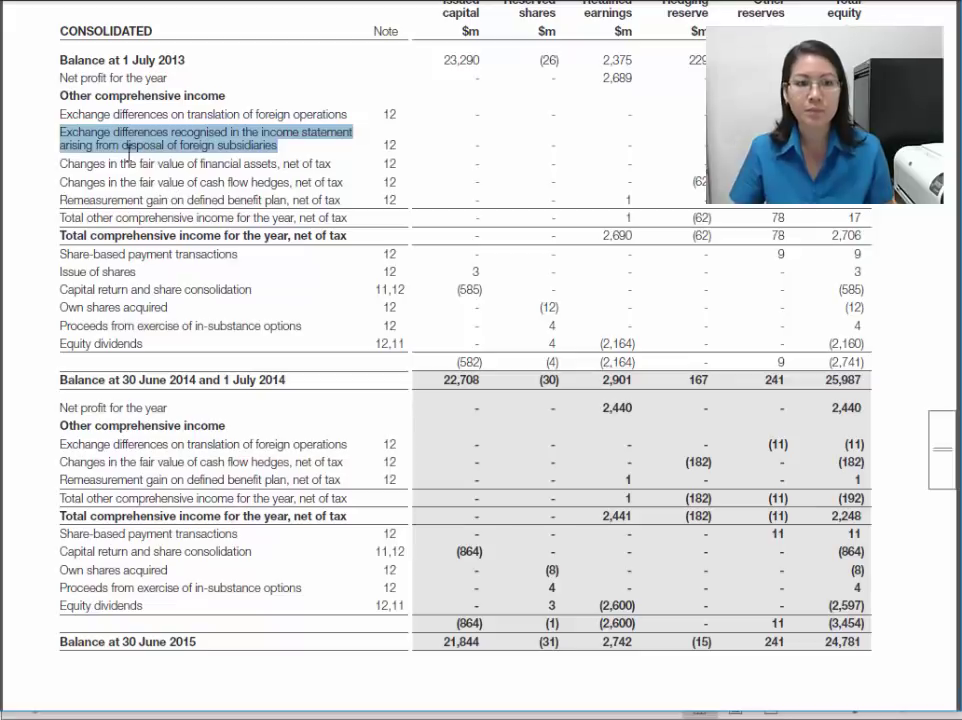
Step: Return to the Excel workbook and insert a blank row above the cash flow hedges label in row 12
key(alt+Tab)
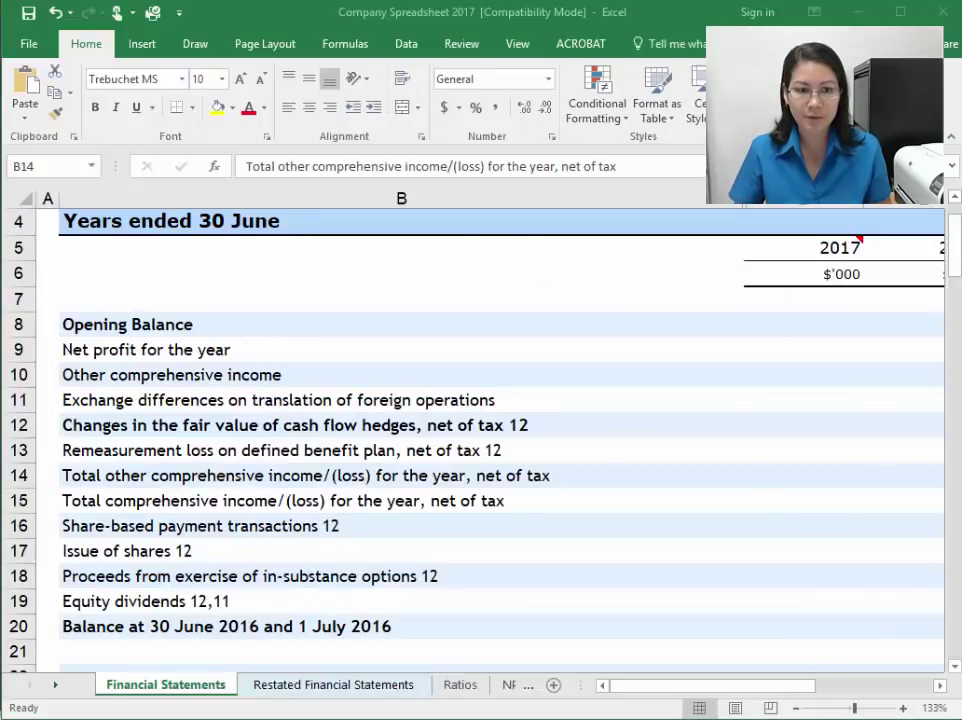
right_click(24, 425)
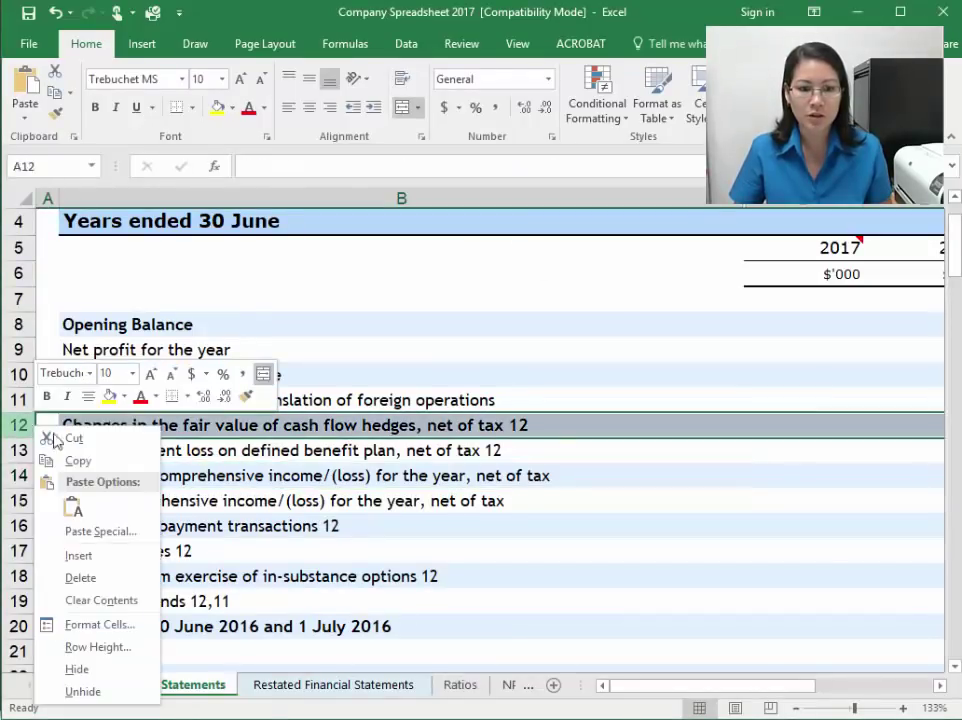
click(86, 556)
Step: Try pasting the copied two-line exchange differences label into B12, and undo the paste
click(150, 425)
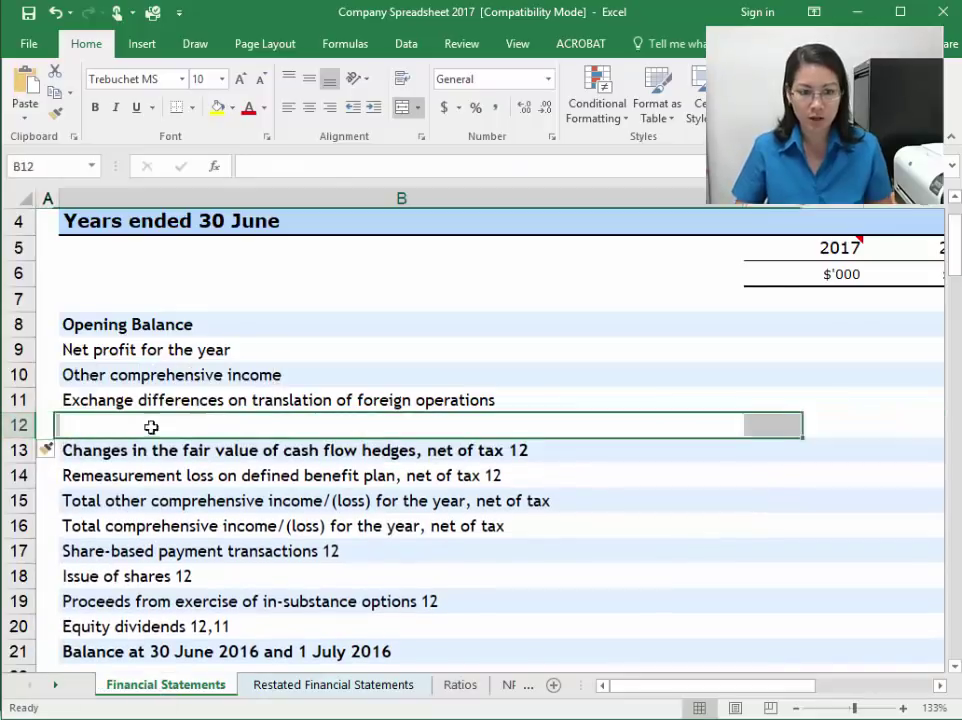
text(Exchange differences recognised in the income statement arising from disposal of foreign subsidiaries)
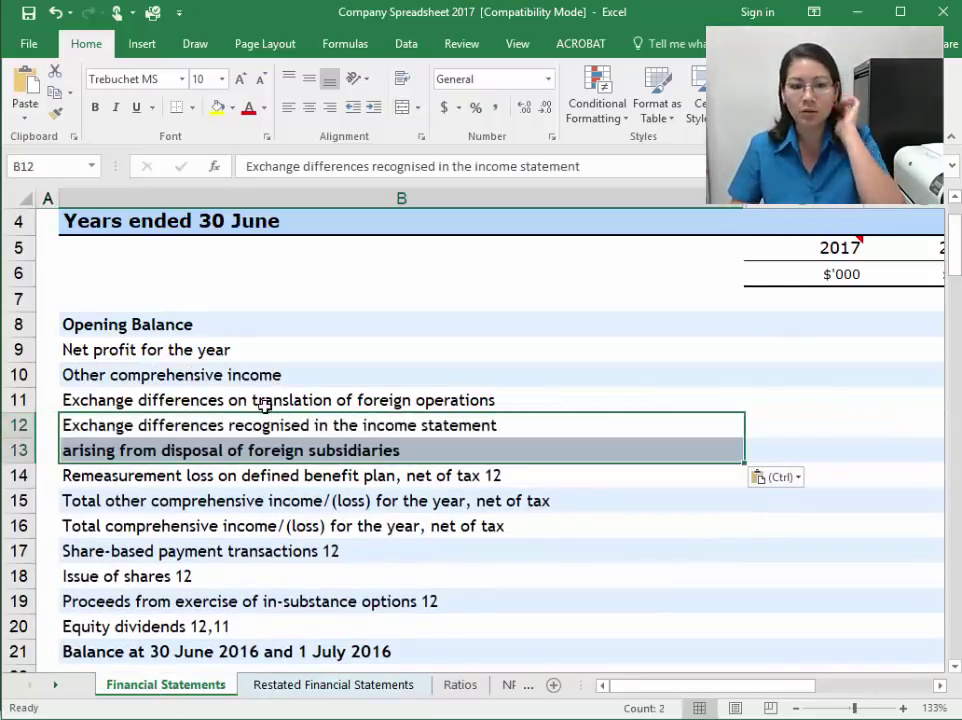
key(Escape)
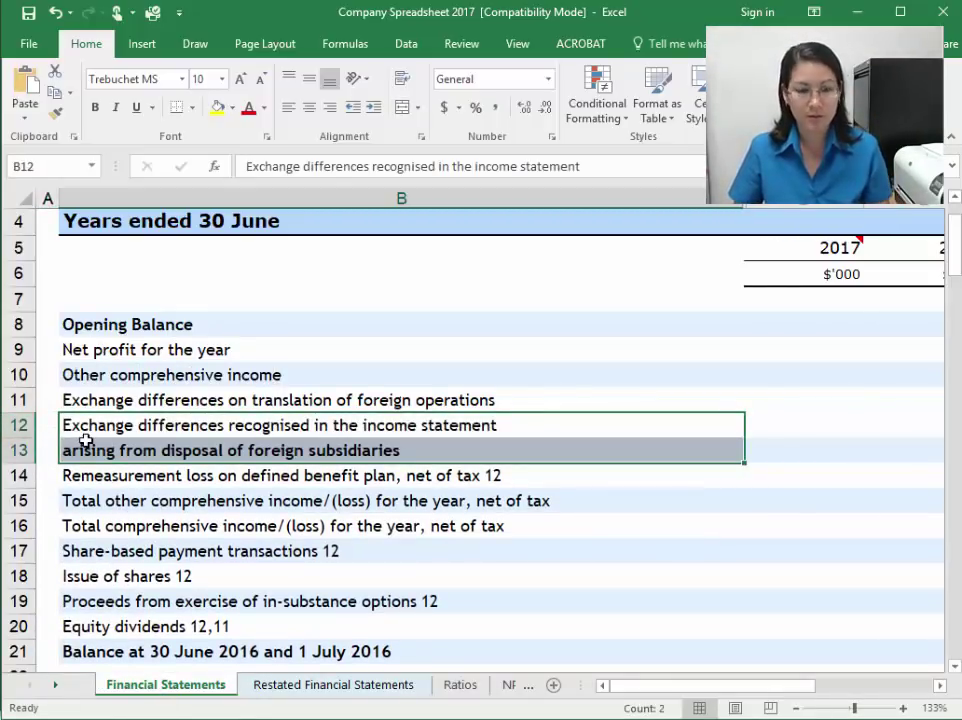
key(ctrl+z)
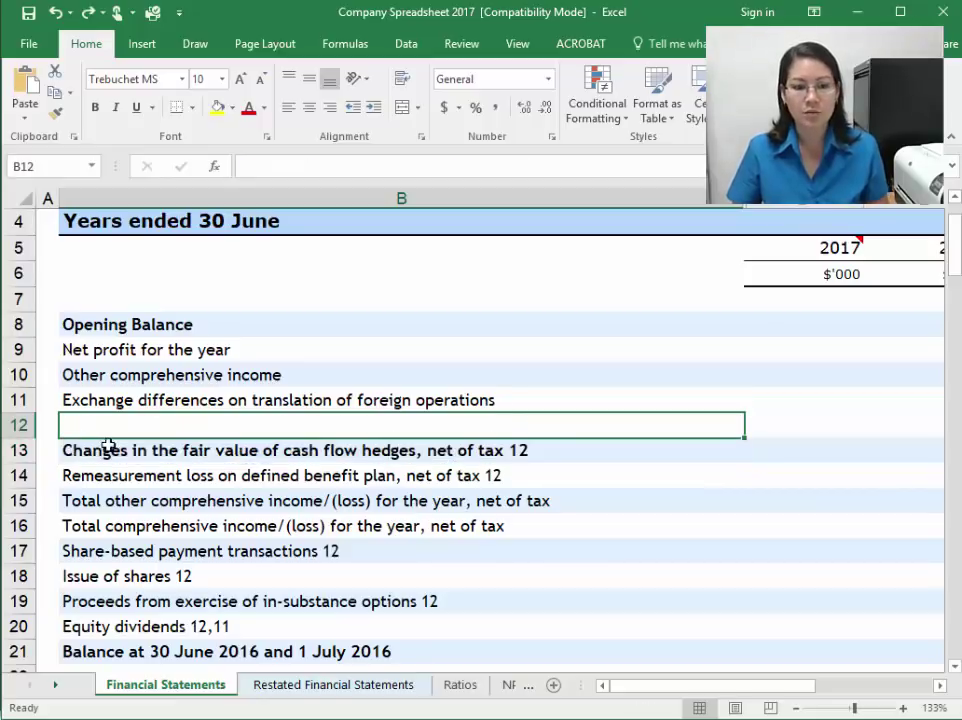
Step: Insert a second blank row at row 12 and paste the copied foreign subsidiaries exchange differences label into B12:B13
right_click(30, 430)
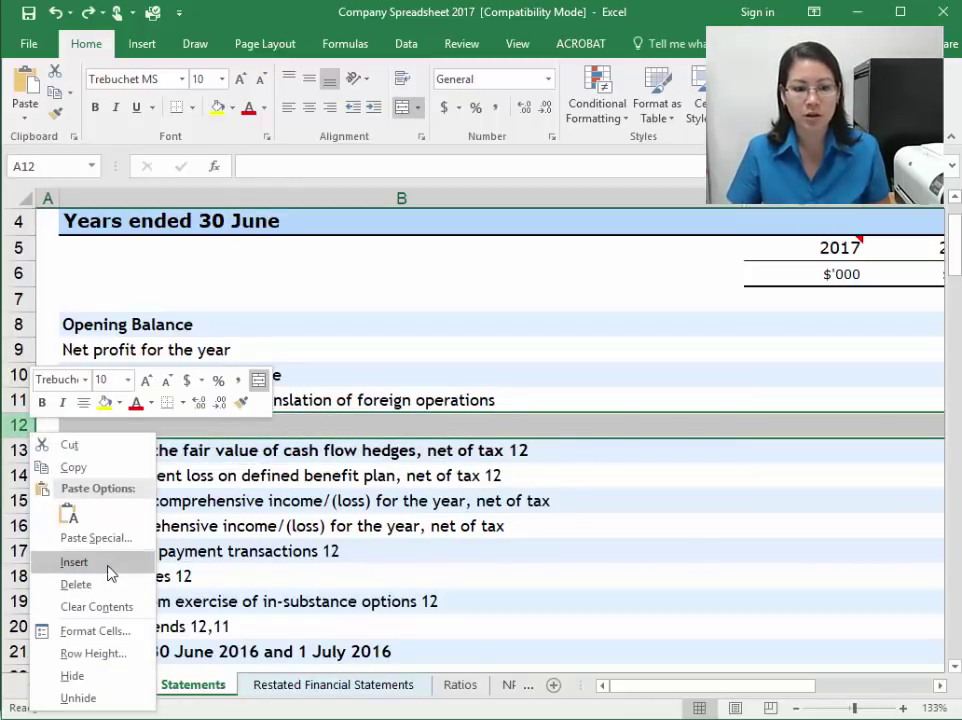
click(110, 563)
click(254, 427)
text(Exchange differences recognised in the income statement arising from disposal of foreign subsidiaries)
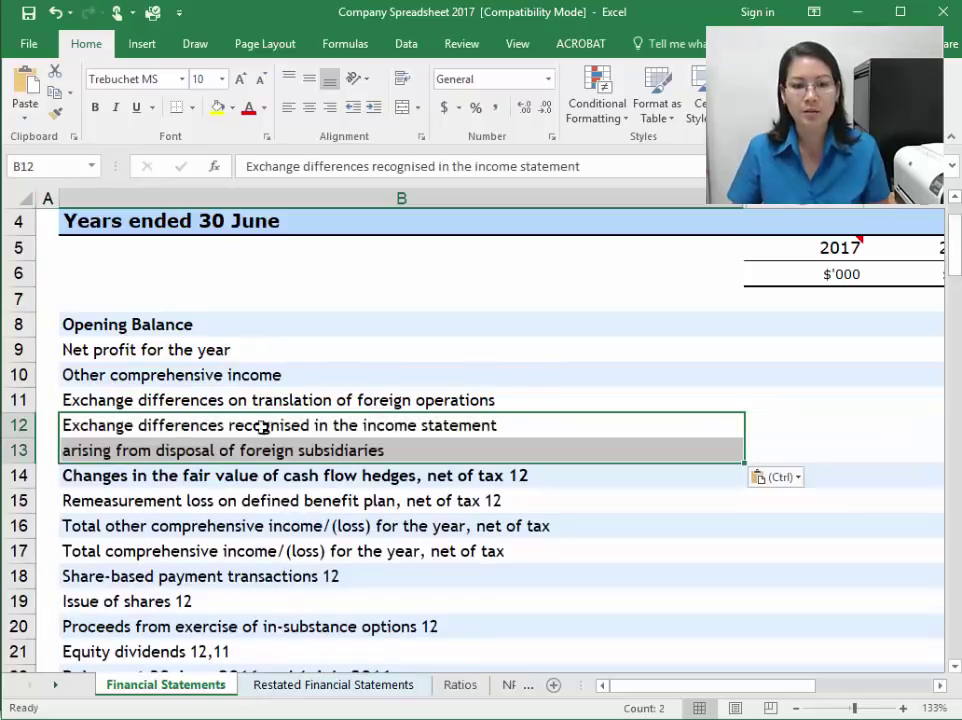
Step: Move "arising from disposal of foreign subsidiaries" from B13 to the end of the exchange differences label in B12
click(481, 418)
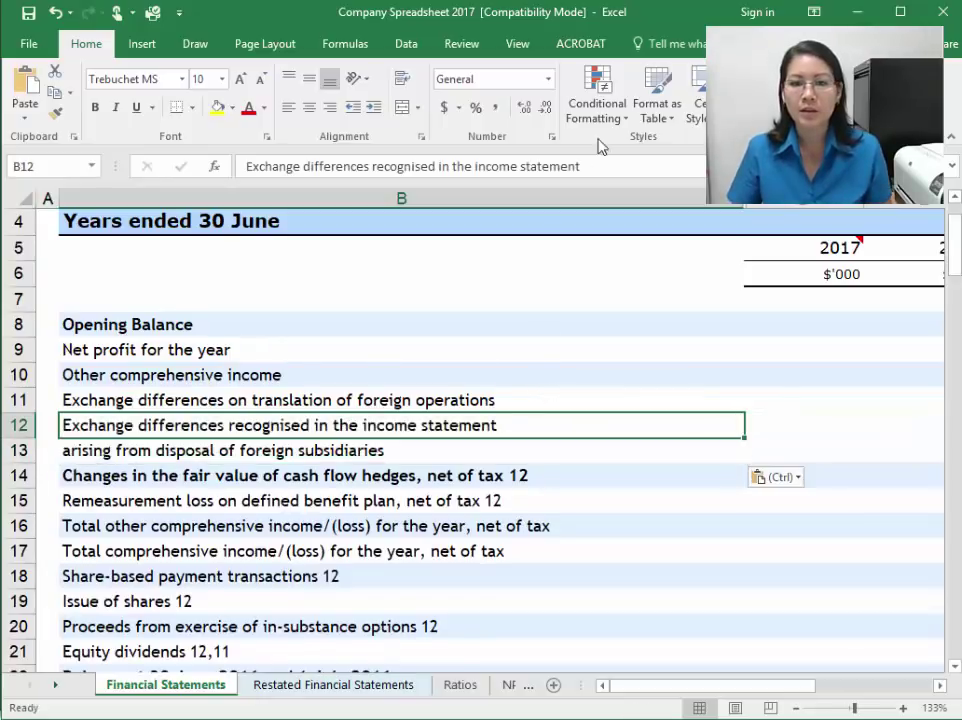
click(320, 451)
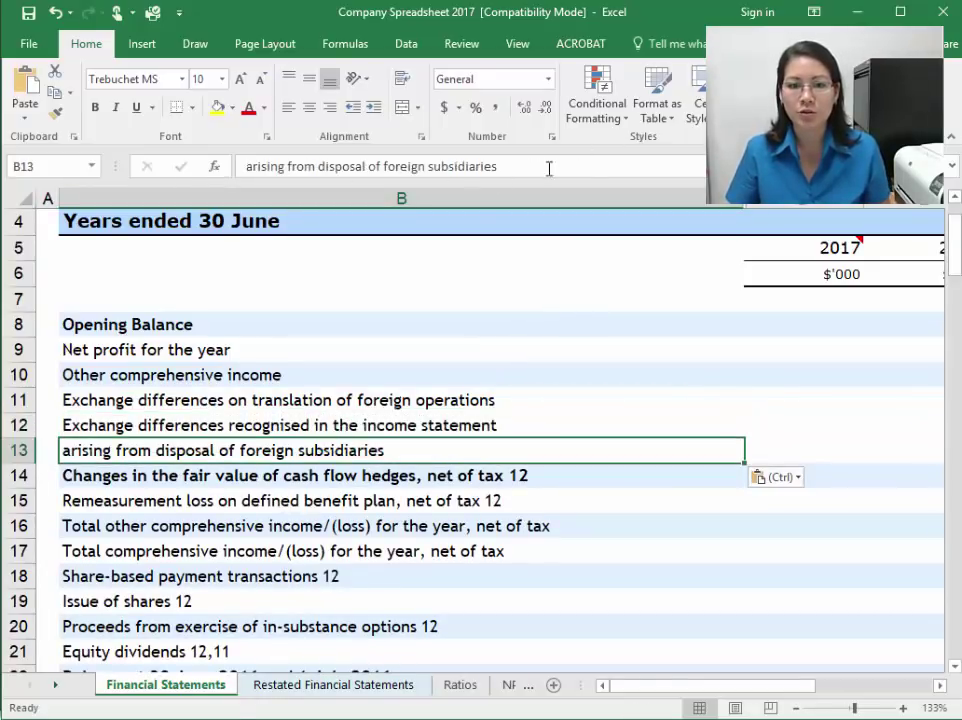
drag(497, 167, 246, 167)
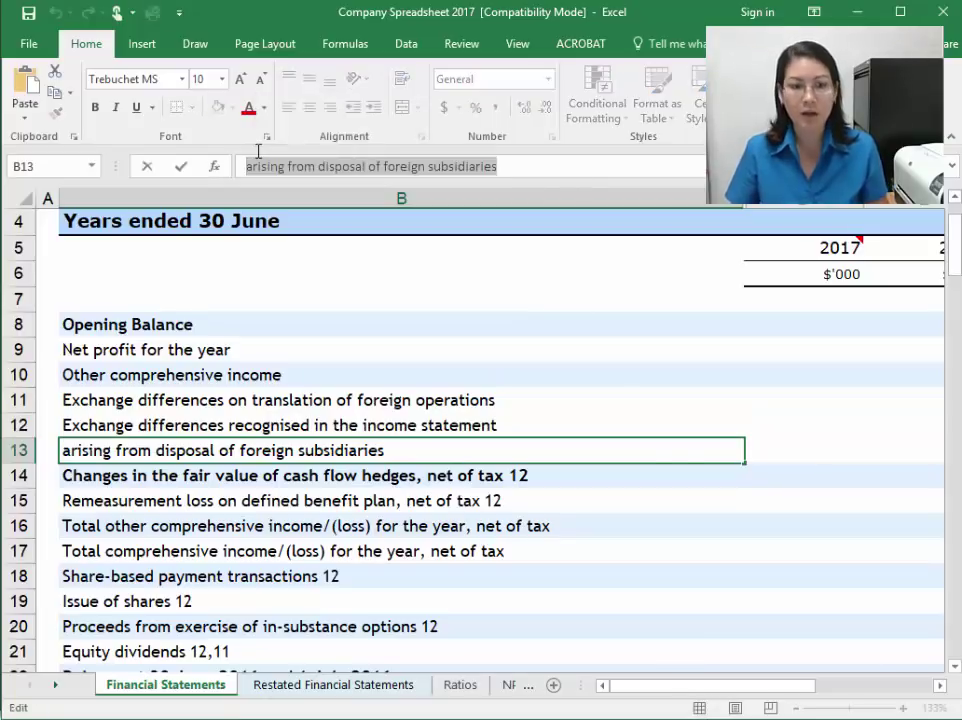
key(ctrl+x)
click(481, 423)
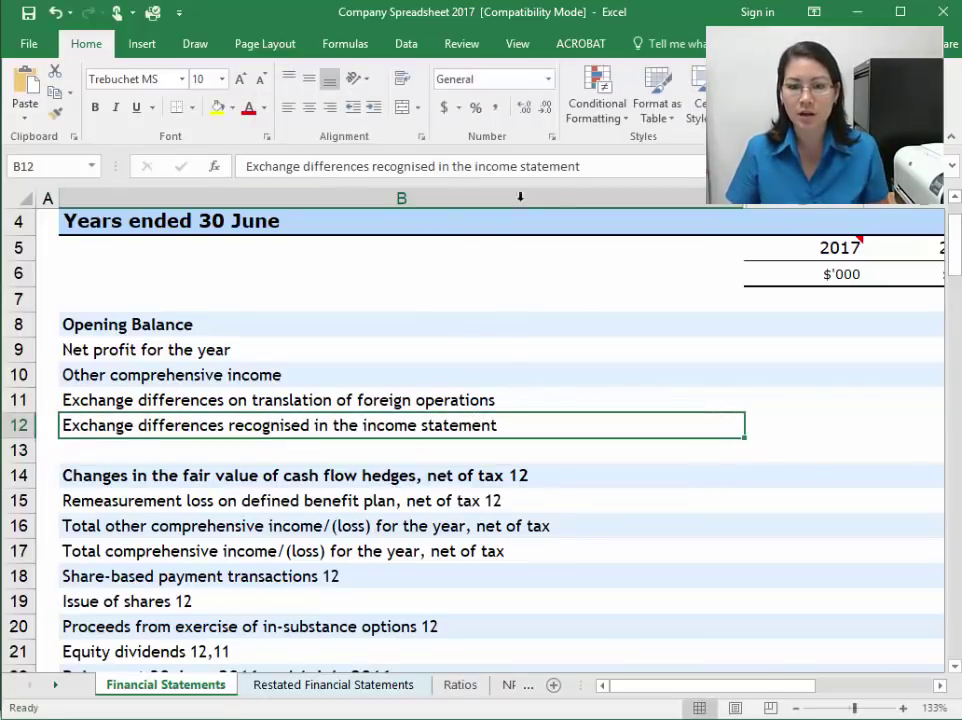
click(619, 171)
key(ctrl+v)
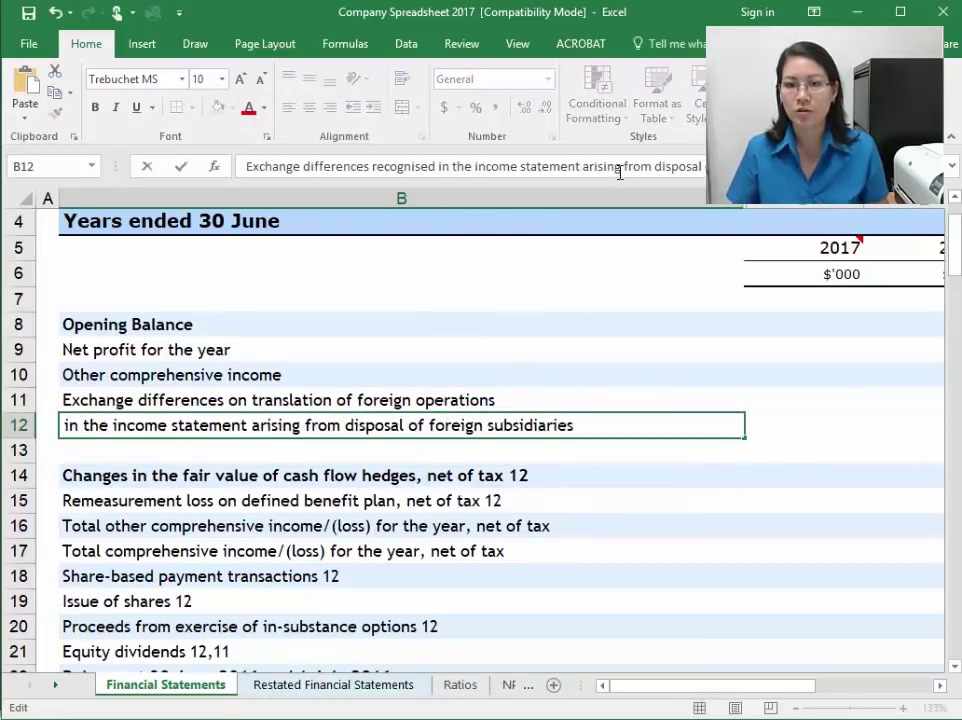
key(Return)
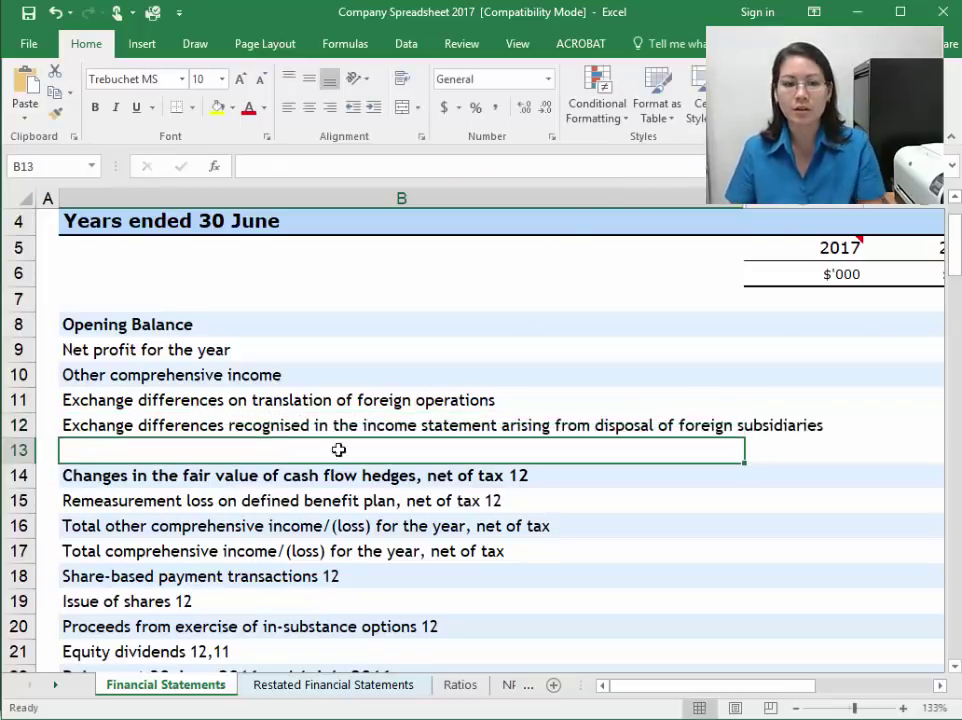
Step: Delete the emptied row 13 between the exchange differences and cash flow hedges labels
click(16, 450)
right_click(16, 450)
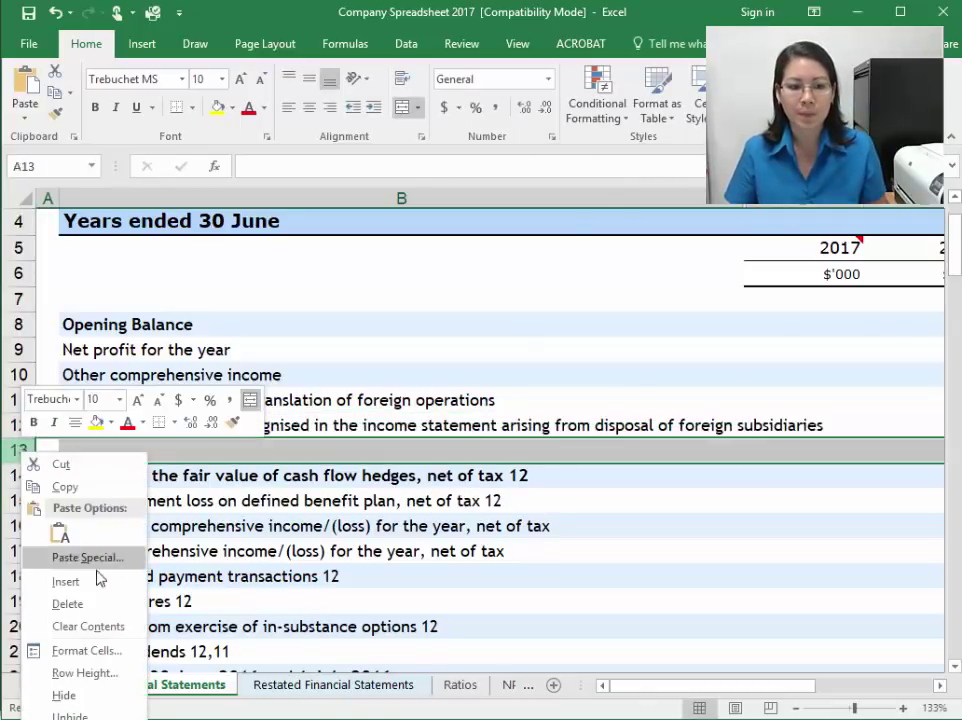
click(86, 602)
click(318, 372)
click(210, 425)
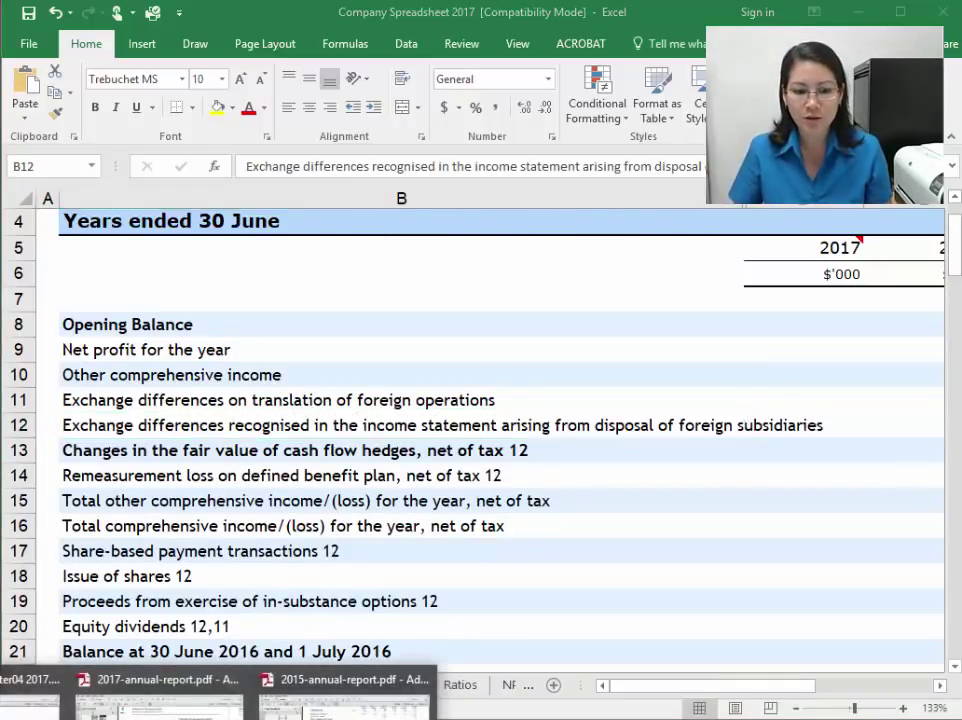
Step: Switch to the 2015 annual report PDF and copy "Changes in the fair value of financial assets, net of tax" from the 2014 section
click(320, 700)
click(177, 160)
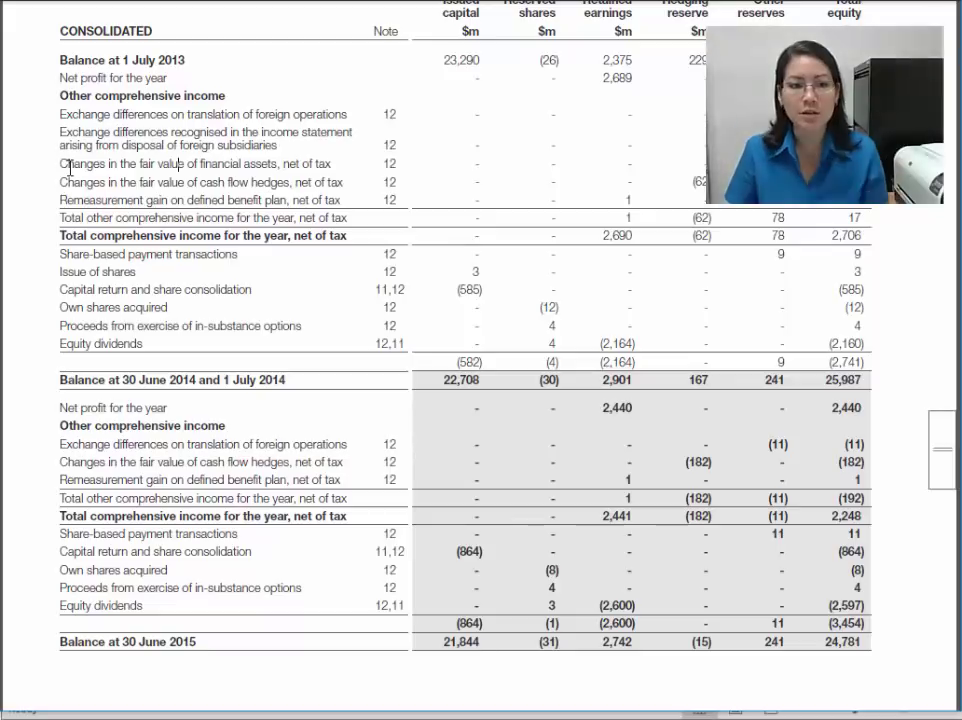
drag(62, 164, 232, 158)
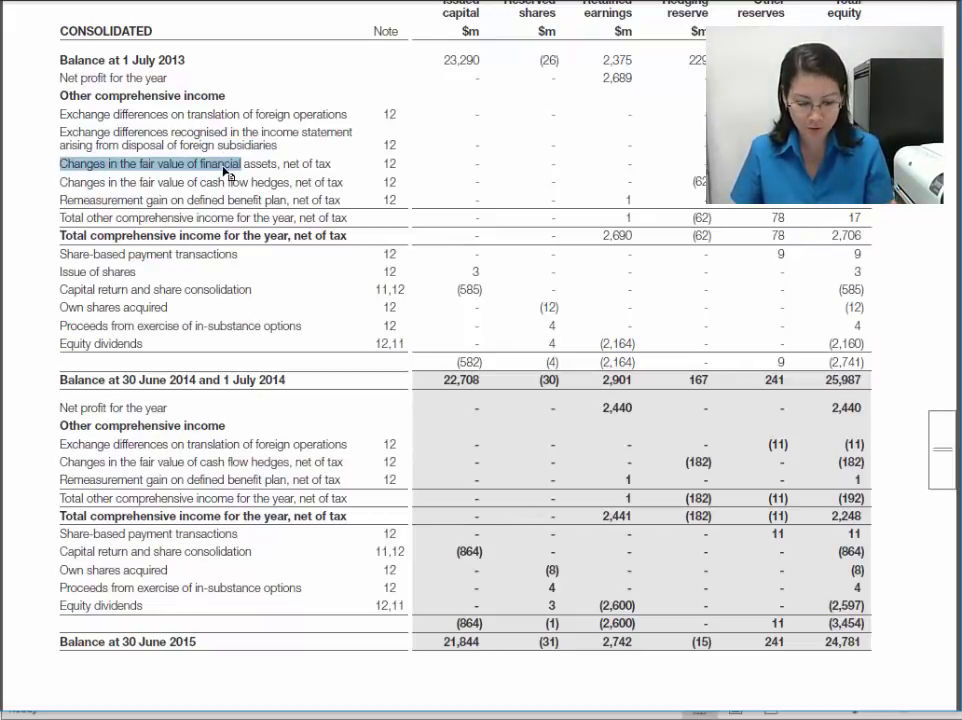
click(137, 166)
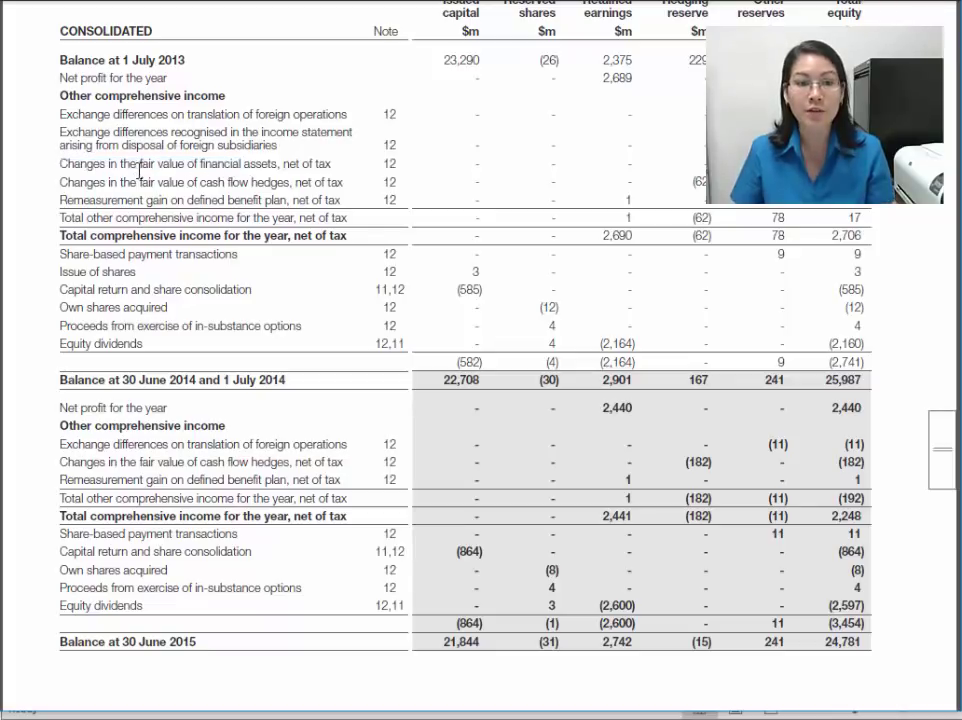
drag(60, 165, 324, 167)
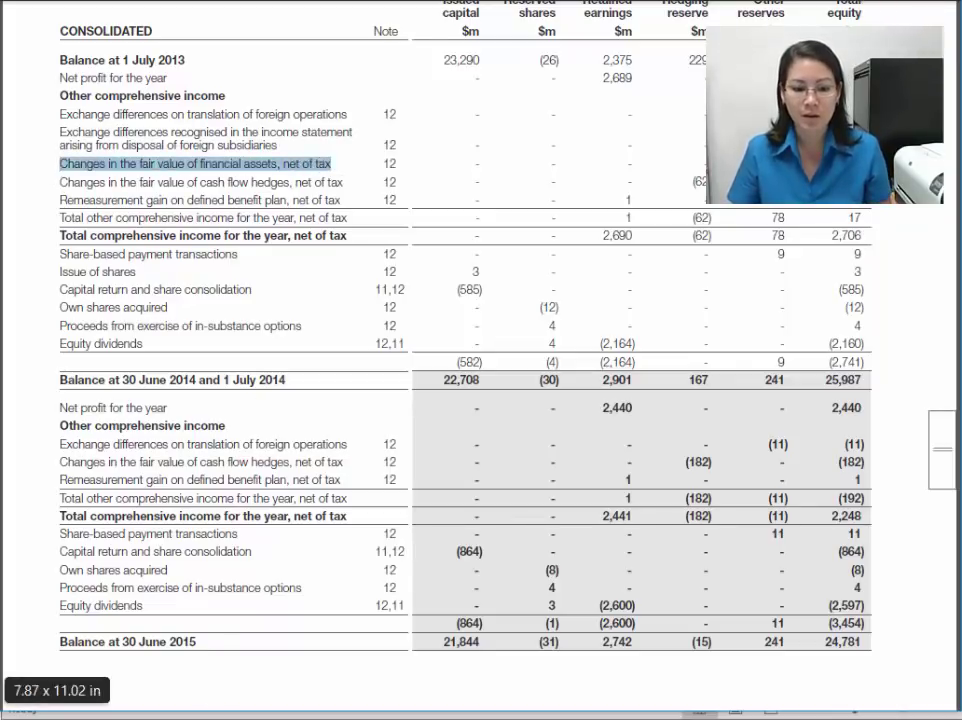
Step: Return to the Excel workbook, insert a row above the cash flow hedges label, and paste the copied financial assets label into B13
click(171, 711)
click(18, 450)
right_click(20, 451)
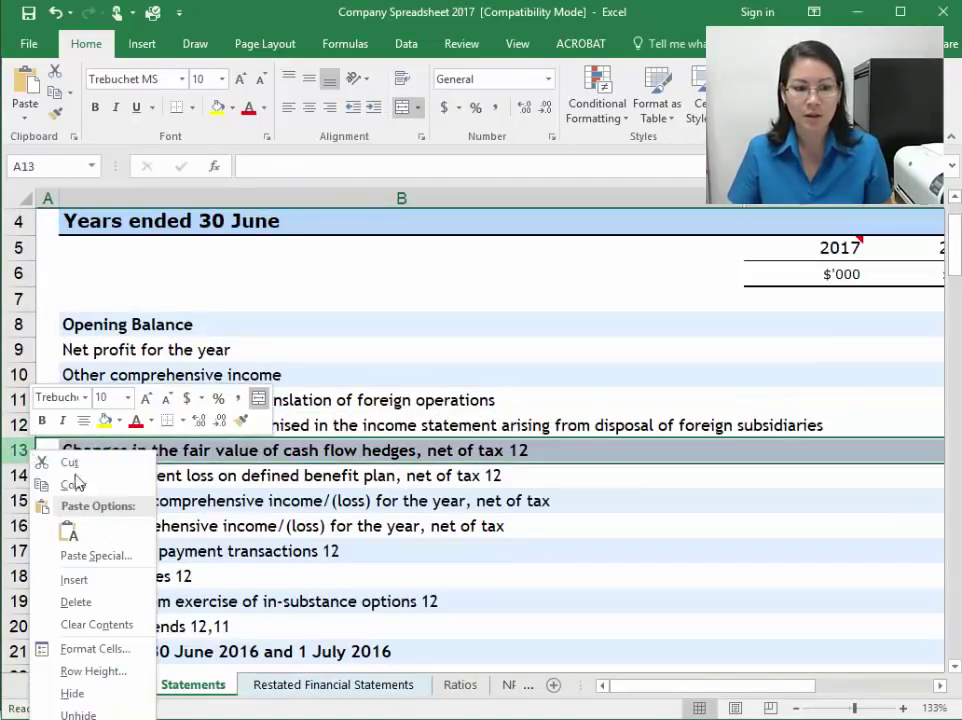
click(97, 585)
click(178, 453)
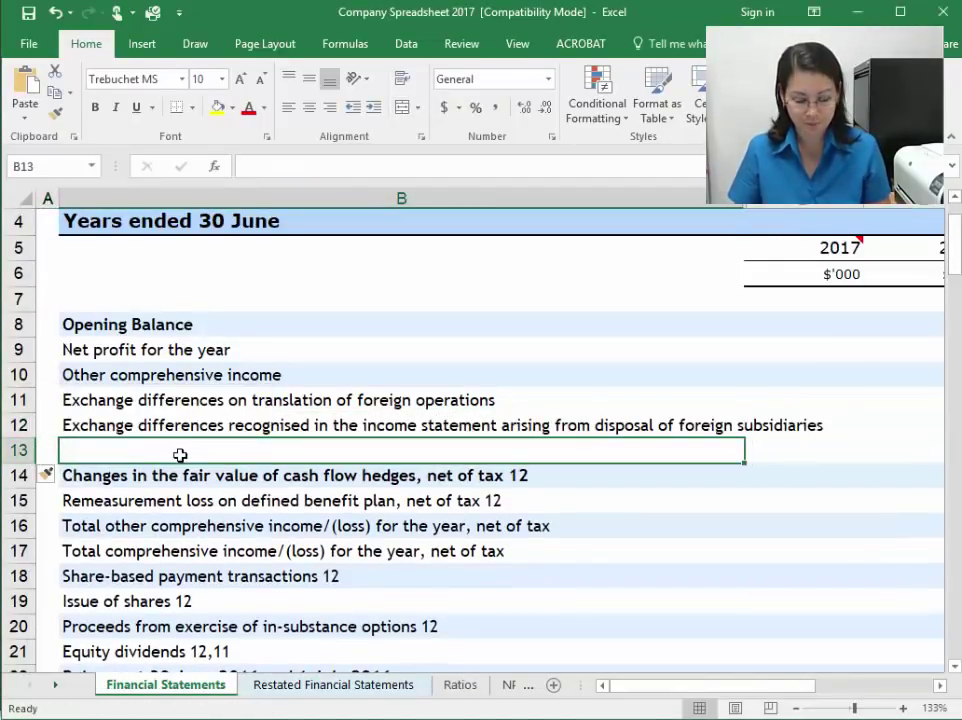
key(ctrl+v)
key(Down)
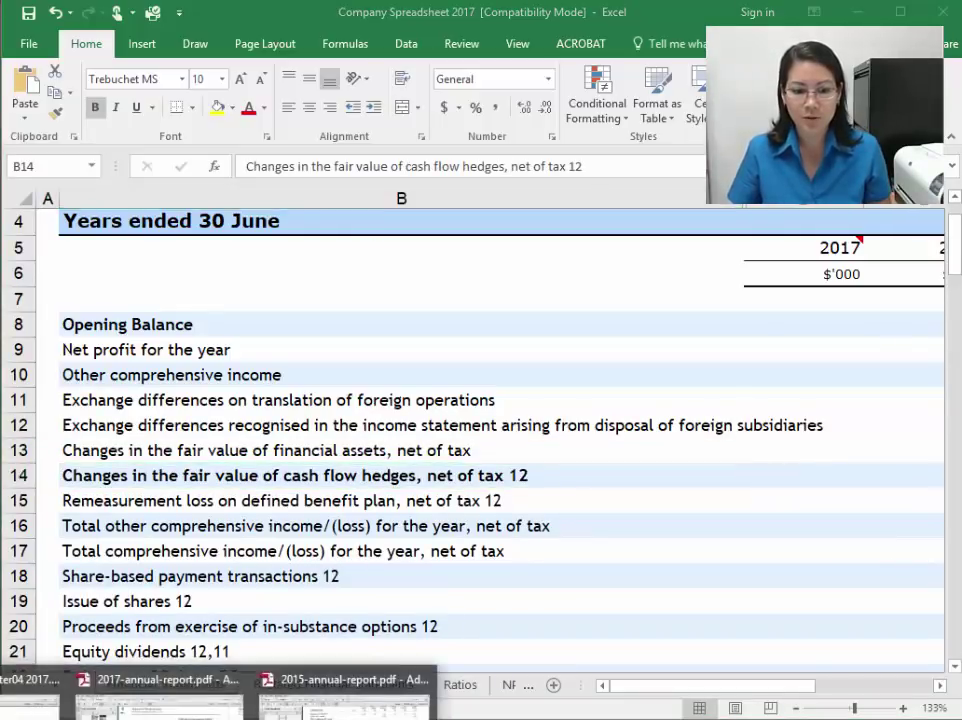
Step: In the 2015 annual report PDF, go through the following 2014 labels and copy "Capital return and share consolidation"
click(333, 702)
drag(88, 185, 270, 185)
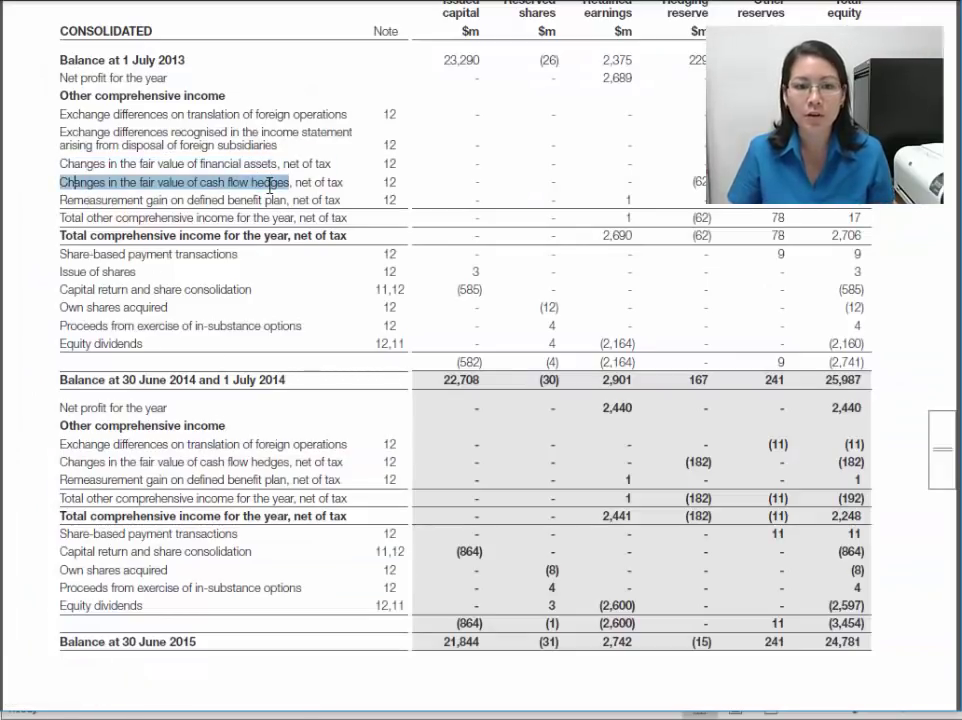
drag(60, 200, 287, 201)
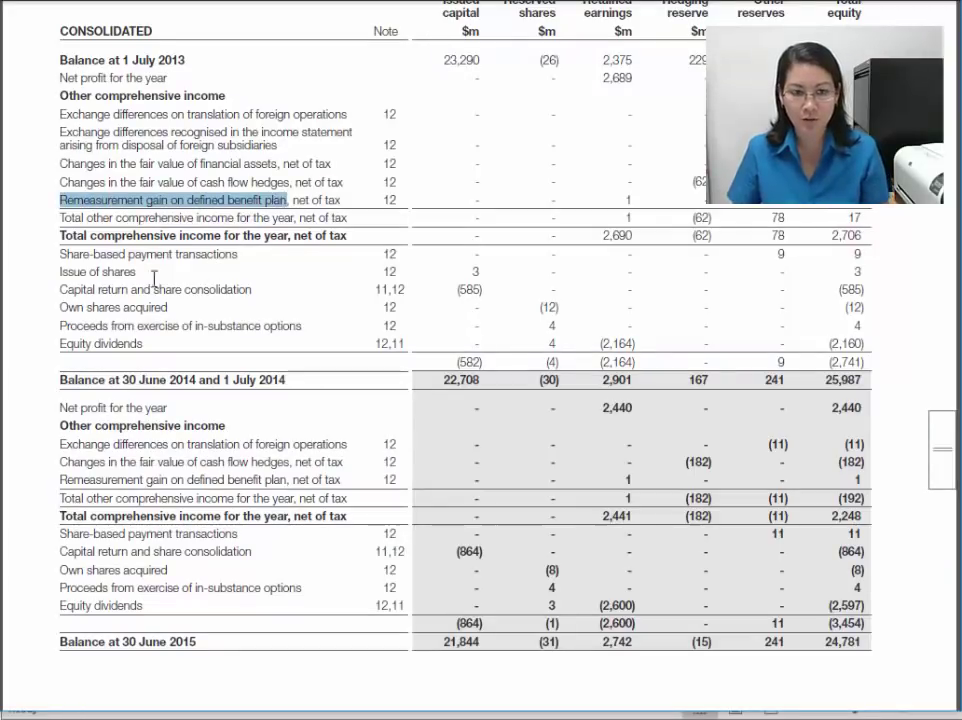
drag(86, 217, 105, 266)
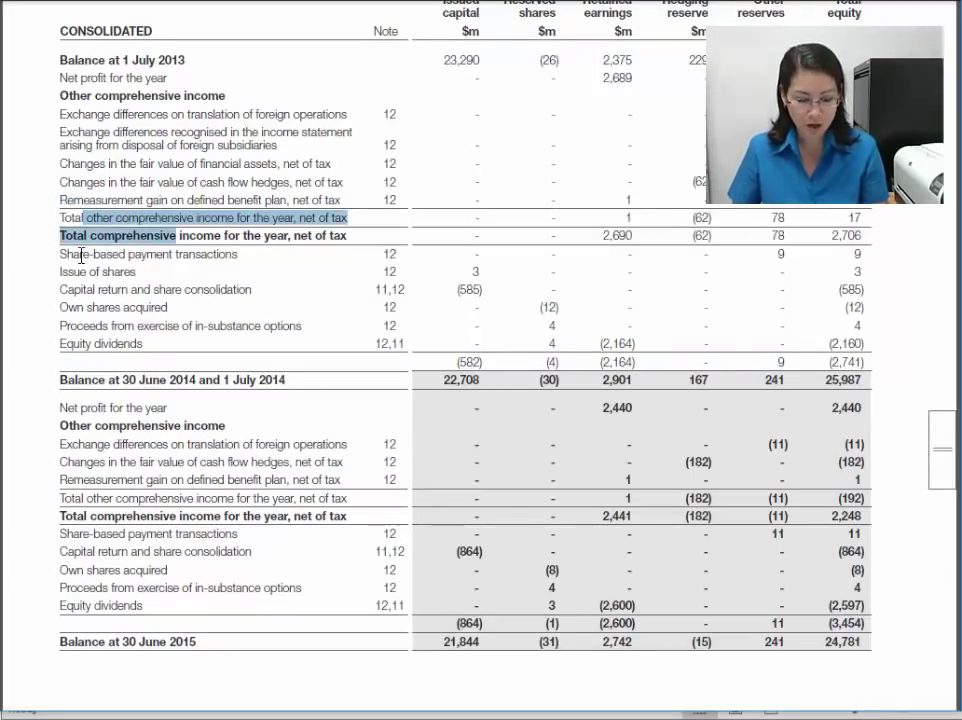
drag(288, 235, 229, 286)
click(97, 290)
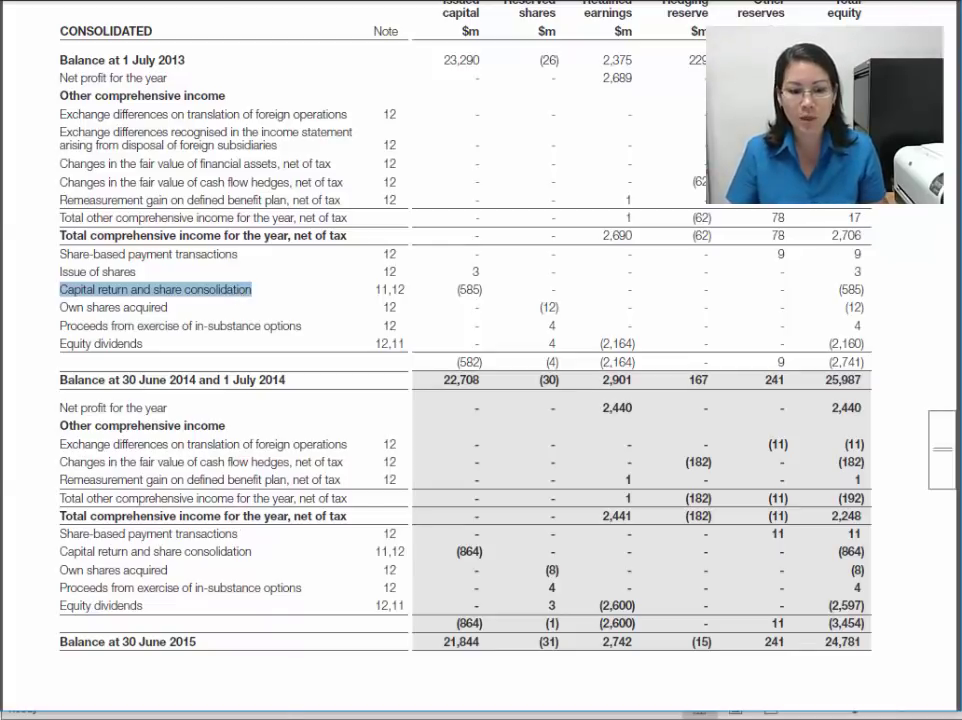
Step: Return to the Excel workbook, insert a row below Issue of shares, and enter "Capital return and share consolidation" in B20
key(alt+Tab)
scroll(120, 600, down, 1)
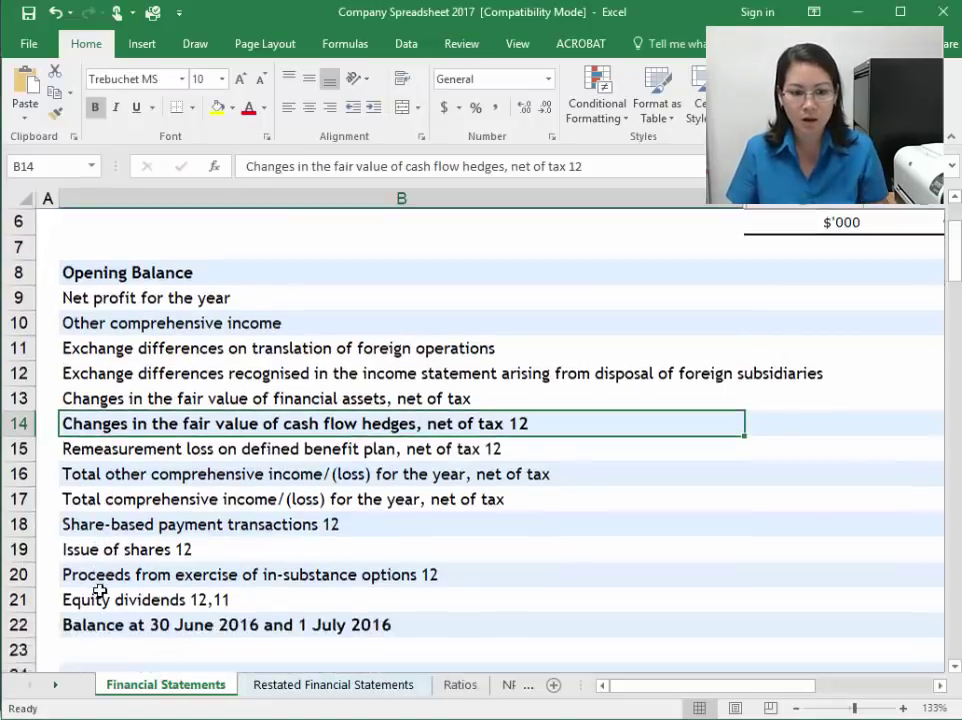
scroll(99, 592, down, 1)
click(25, 476)
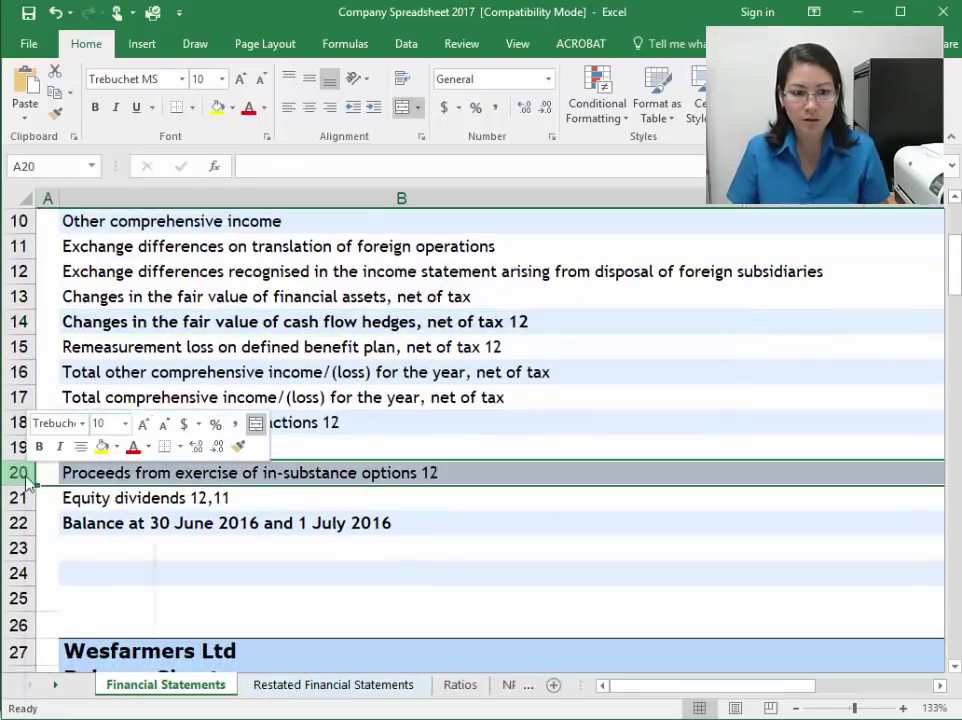
right_click(25, 476)
click(90, 604)
click(194, 471)
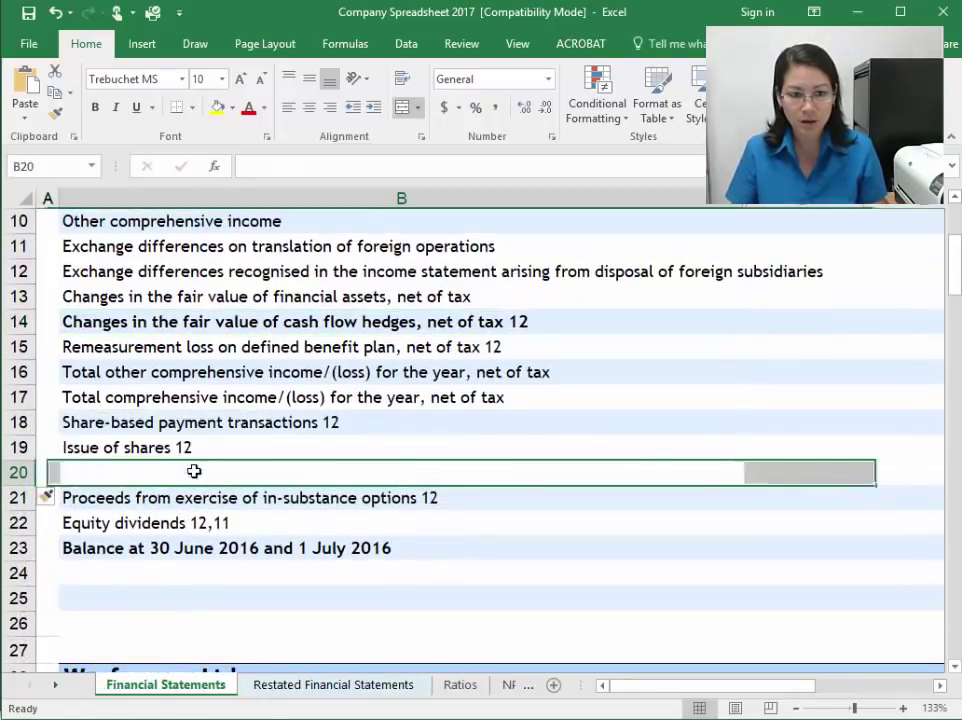
text(Capital return and share consolidation)
click(247, 540)
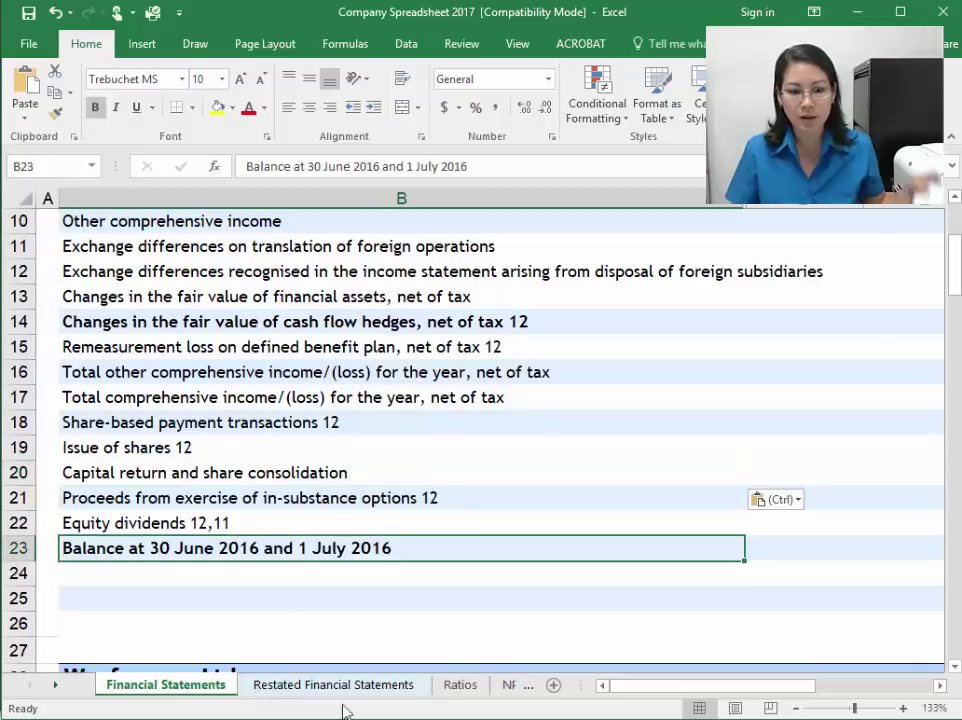
click(300, 476)
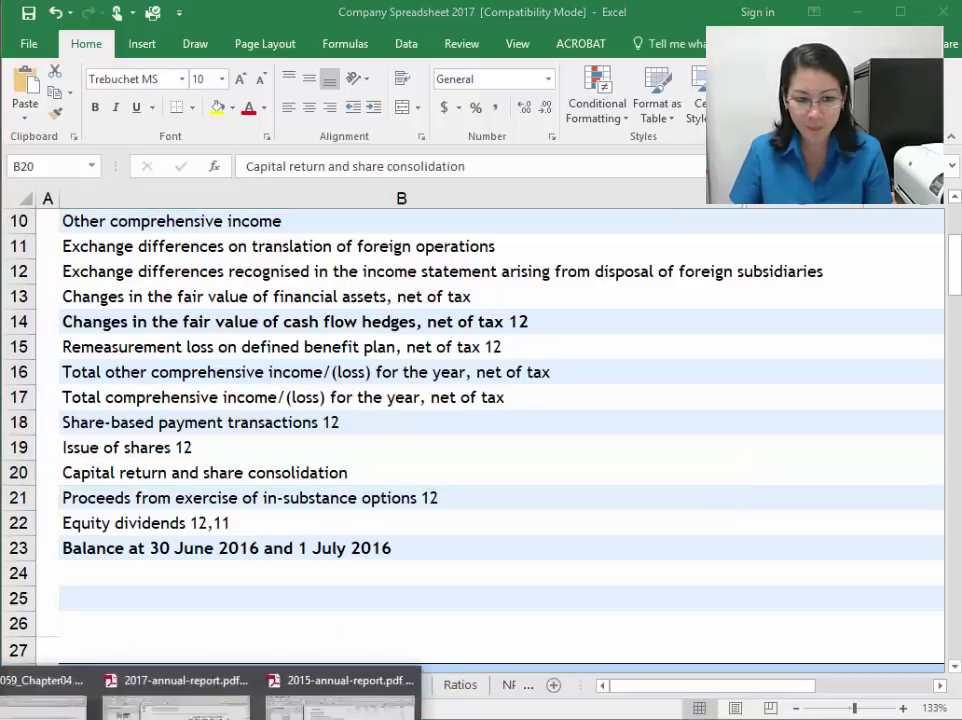
Step: Switch to the 2015 annual report PDF and copy the label "Own shares acquired" from the 2014 section
click(308, 688)
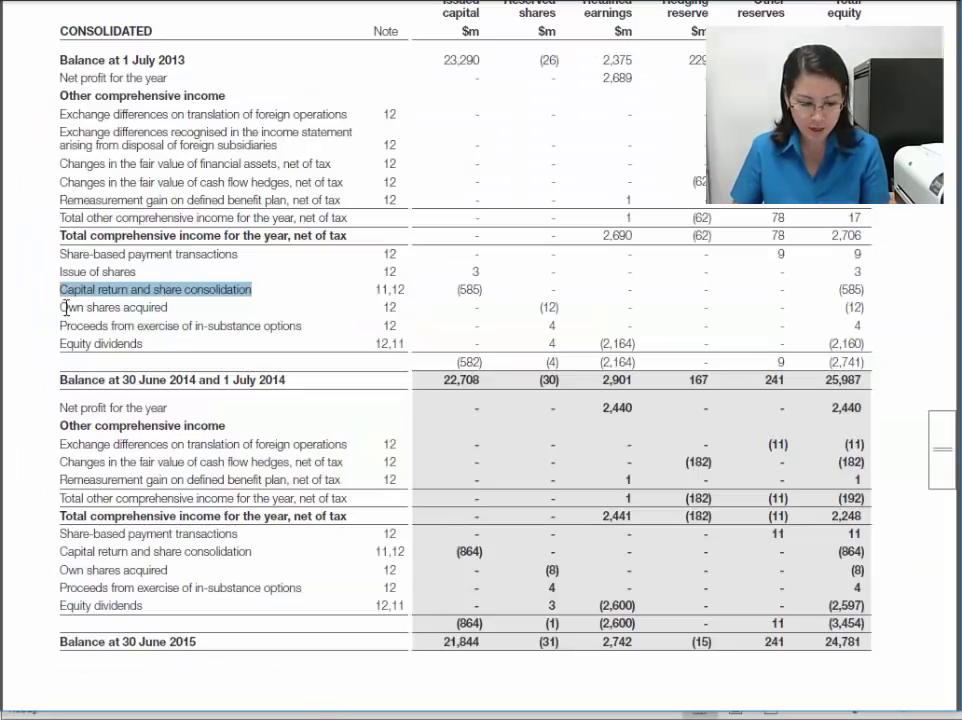
drag(63, 307, 140, 309)
key(ctrl+c)
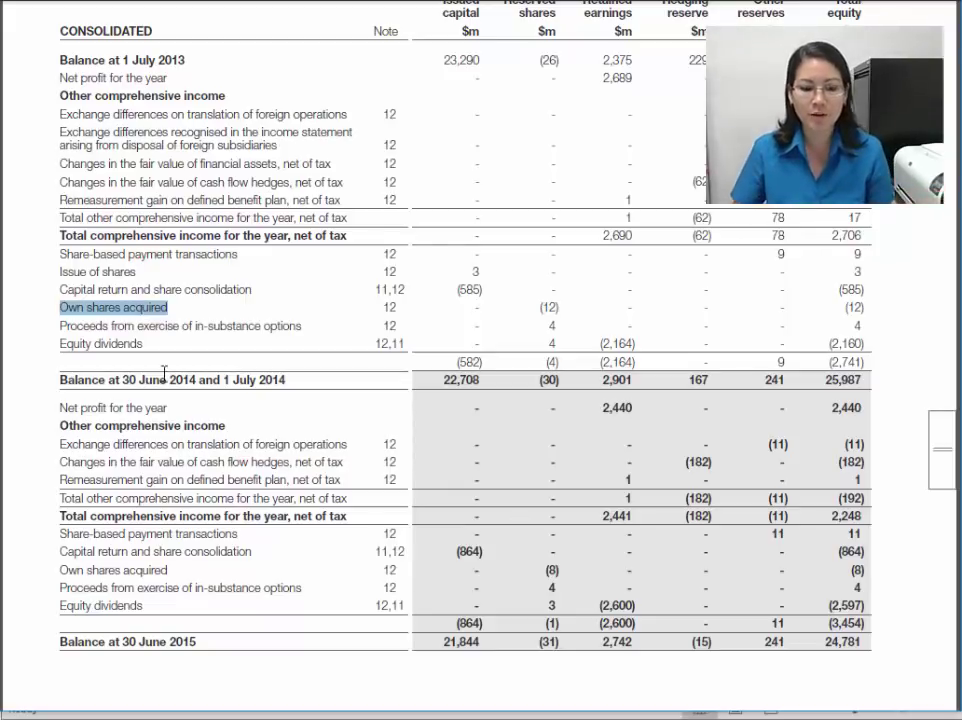
Step: Return to the Excel workbook, insert a row above the in-substance options label, and paste "Own shares acquired" into B21
key(alt+Tab)
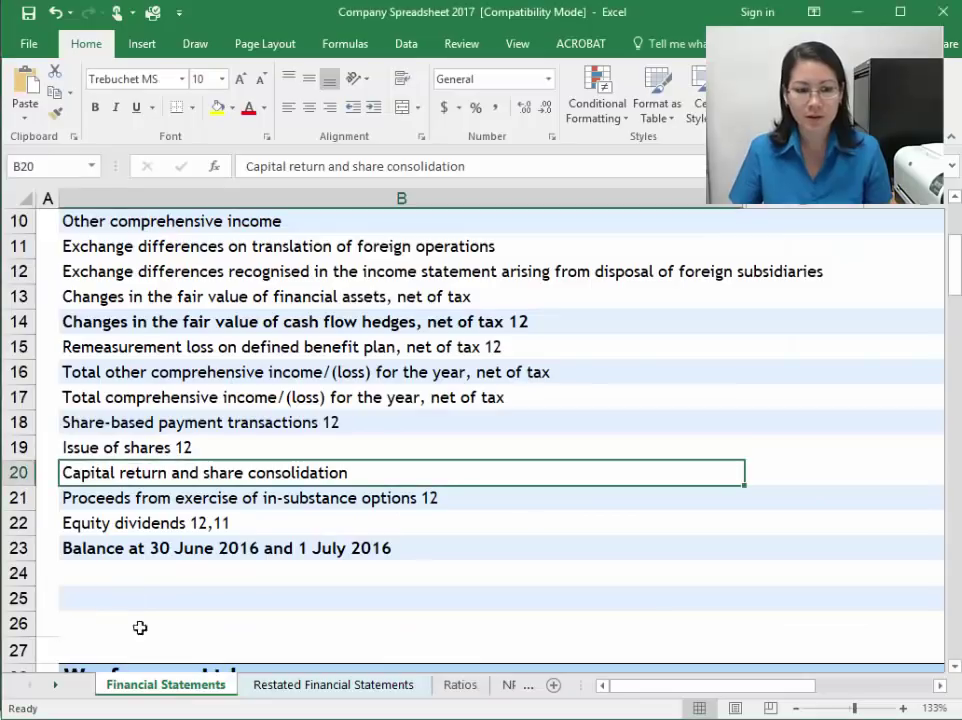
click(17, 499)
right_click(17, 499)
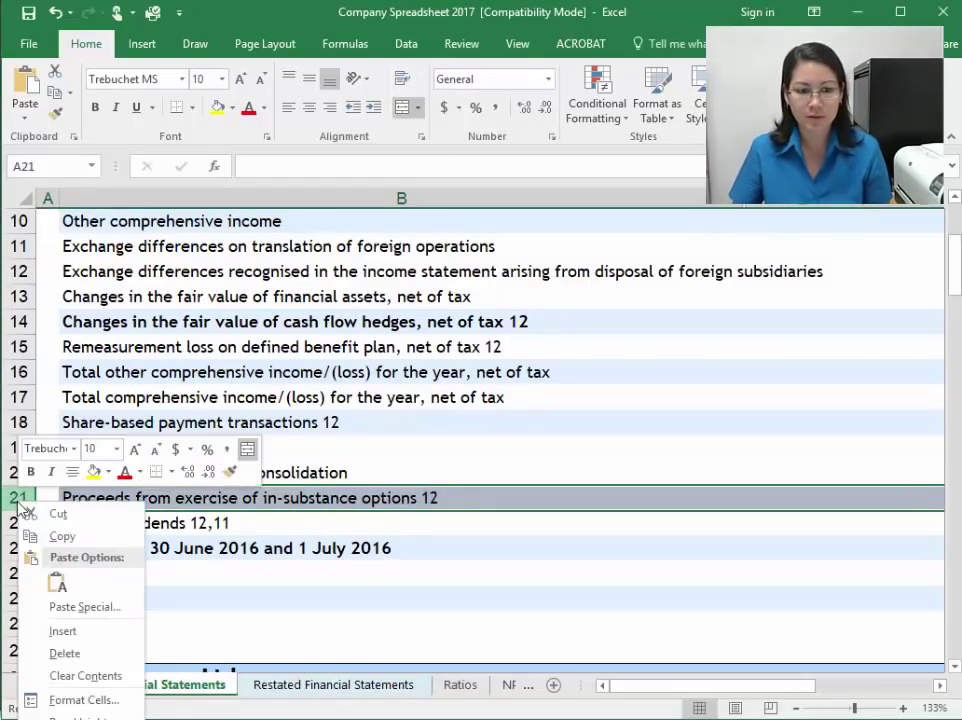
click(75, 631)
click(141, 498)
key(ctrl+v)
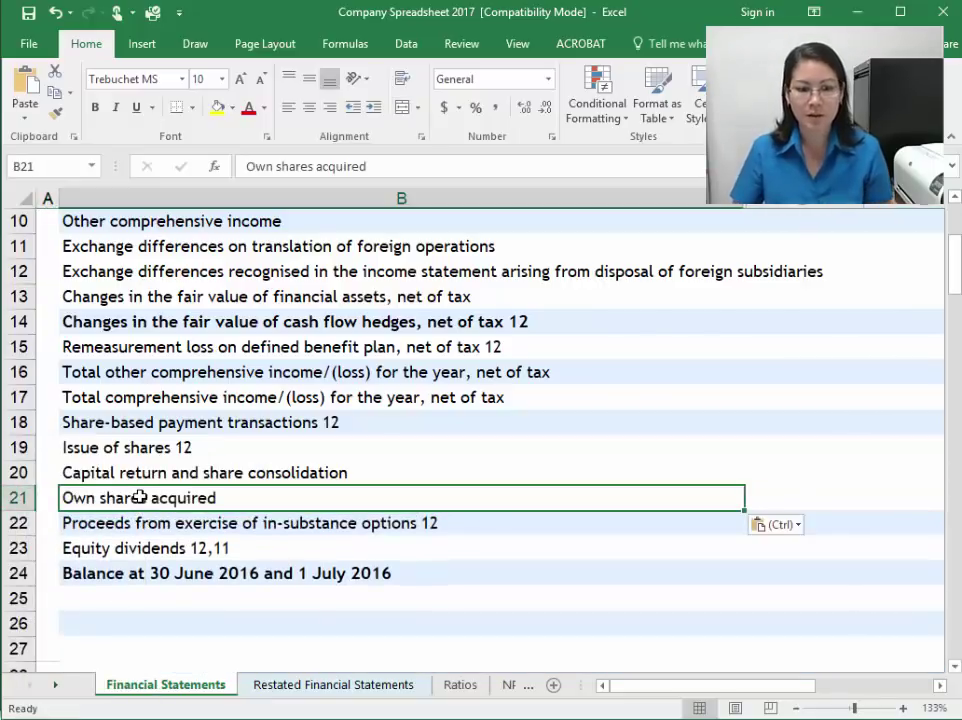
Step: Switch to the 2015 annual report PDF and check the remaining 2014 labels from capital return down to the 30 June 2014 balance
mouse_move(205, 718)
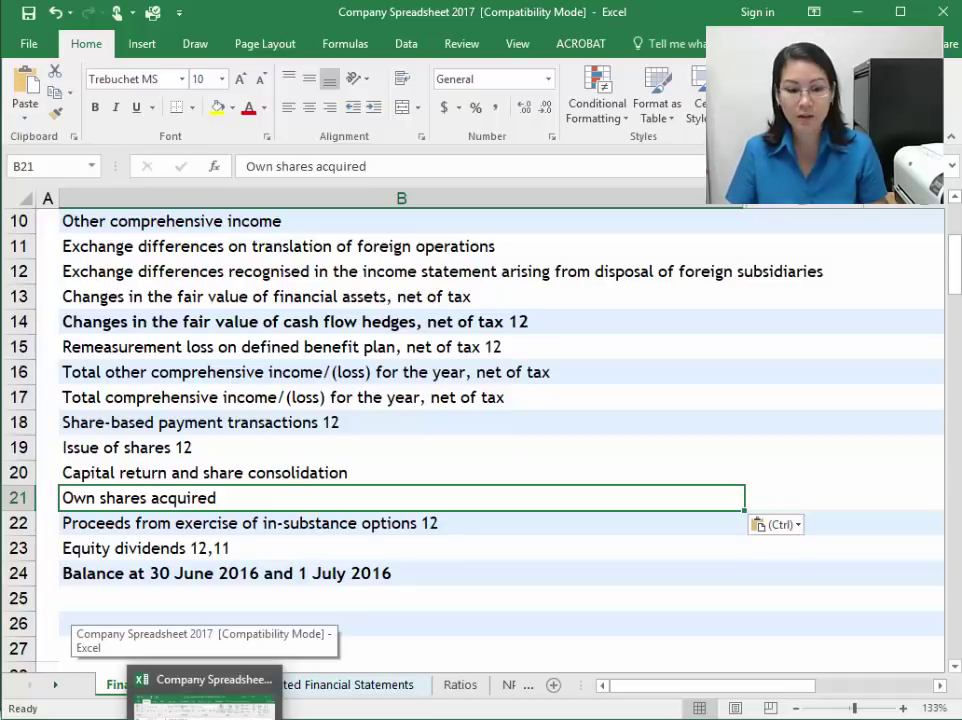
click(205, 718)
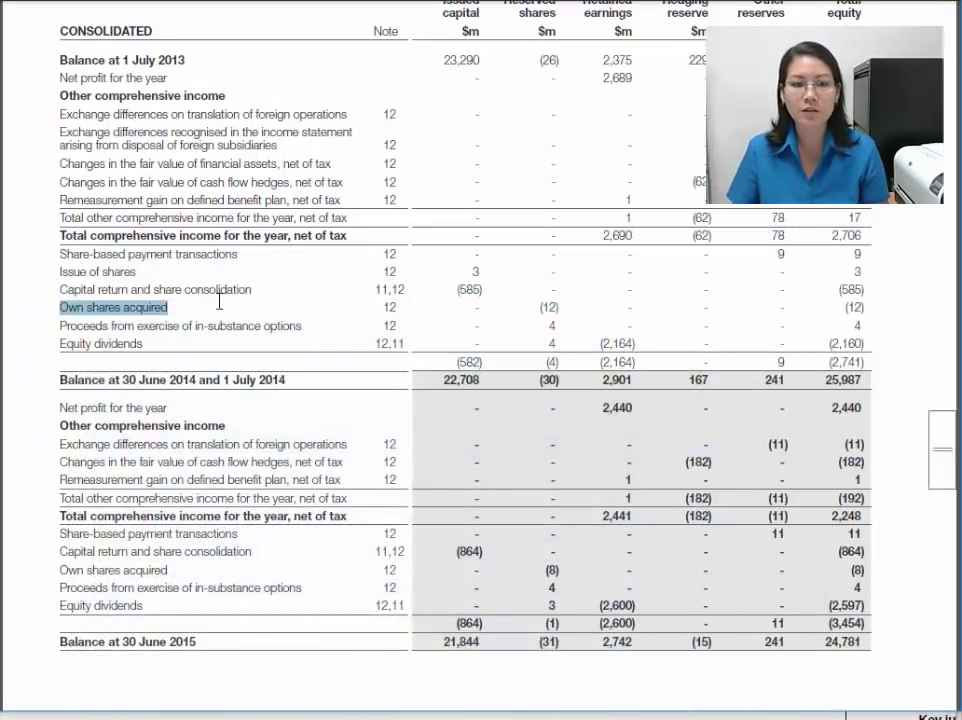
drag(60, 289, 140, 344)
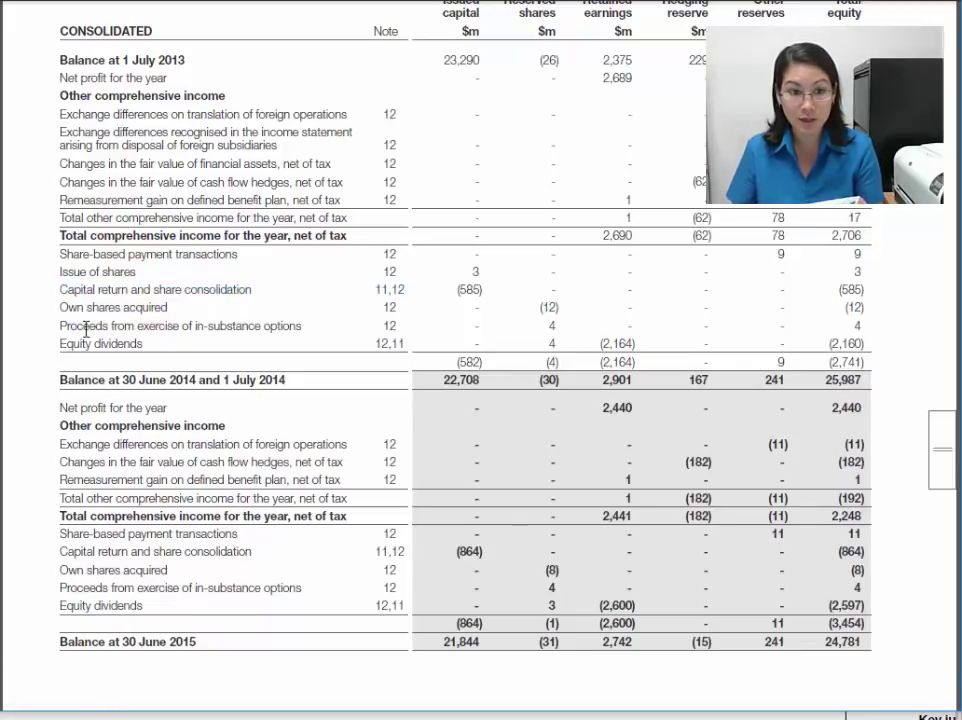
drag(62, 326, 180, 331)
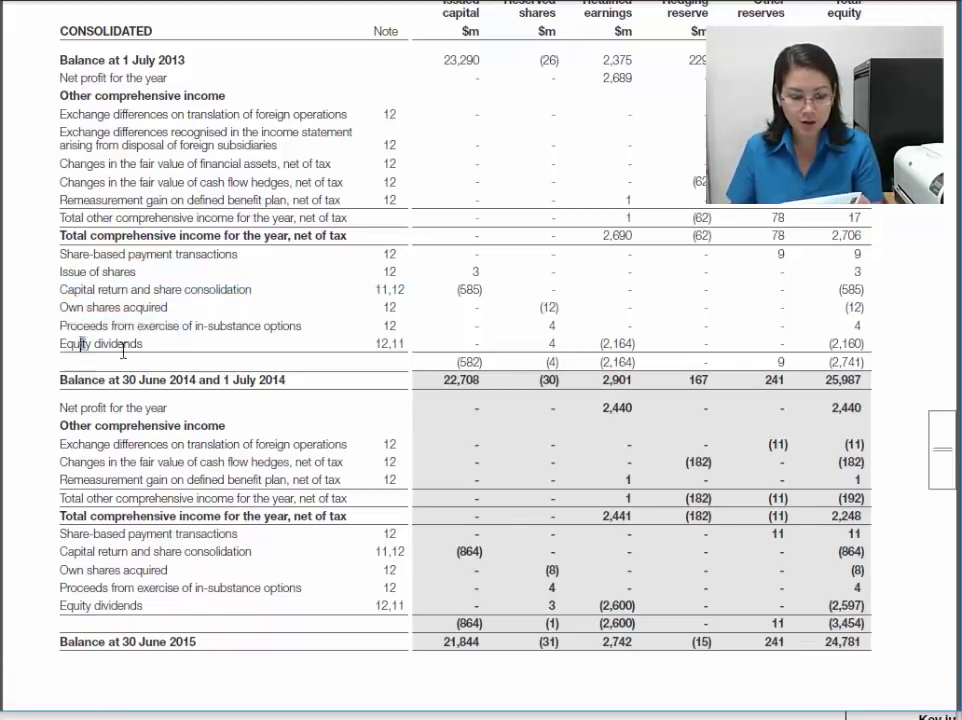
triple_click(83, 345)
drag(60, 380, 196, 381)
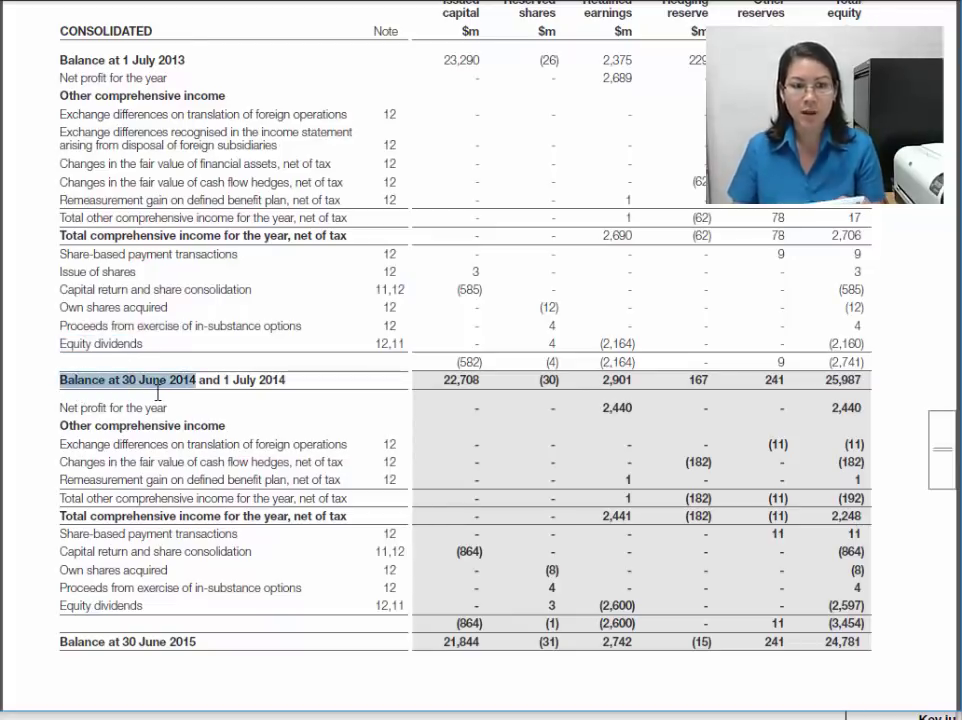
click(103, 421)
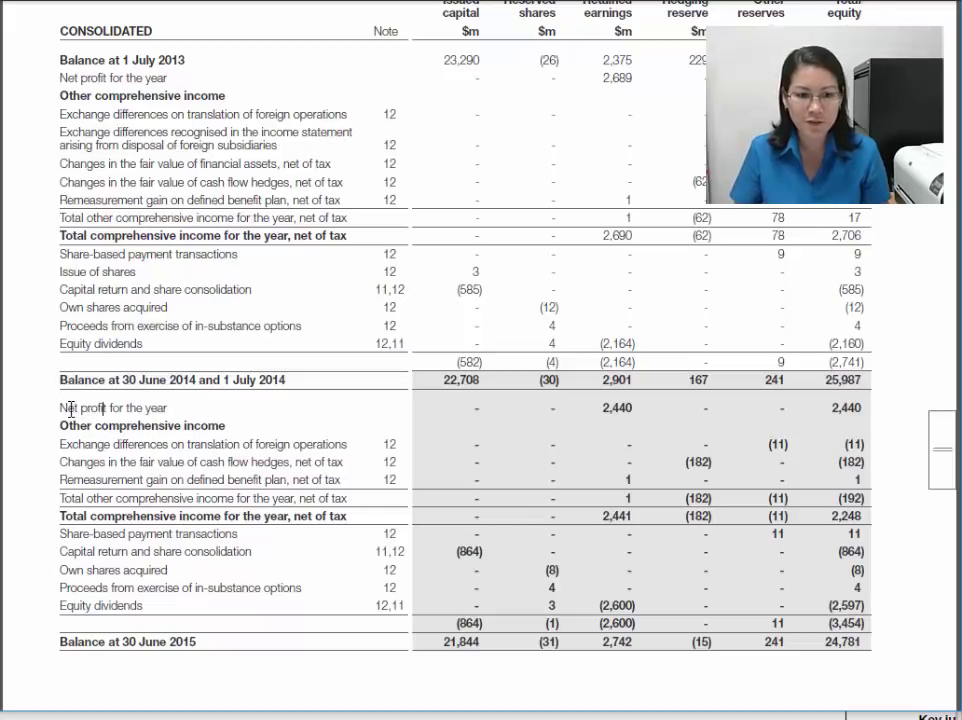
Step: Go through the 2015 section's labels from the 1 July 2014 balance to the 30 June 2015 balance, comparing them with the 2014 items
drag(221, 379, 287, 380)
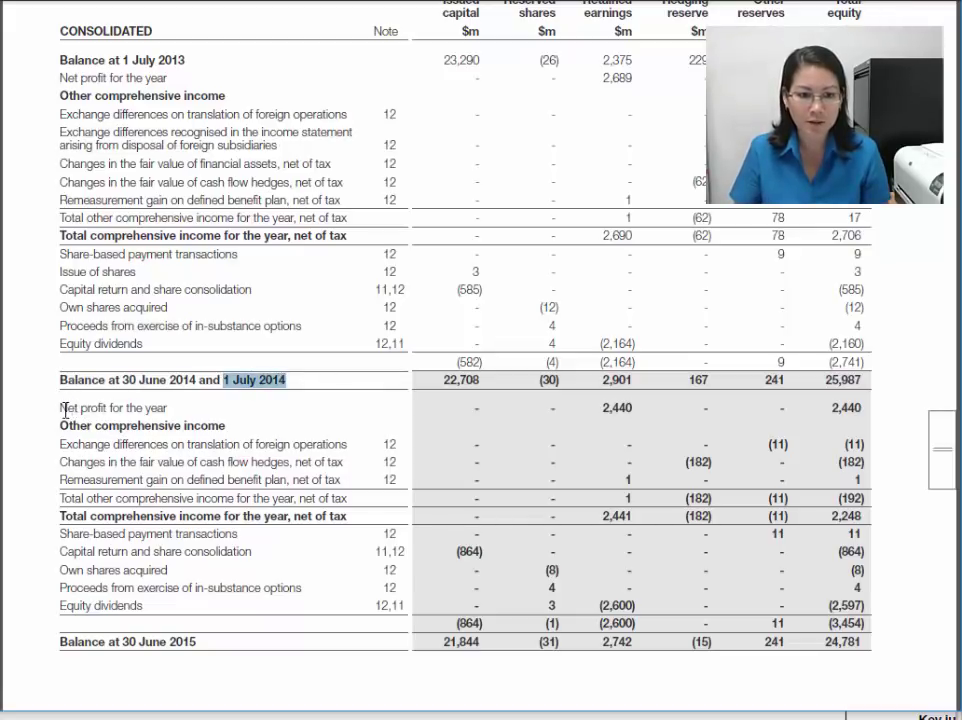
drag(63, 408, 179, 409)
drag(62, 425, 185, 436)
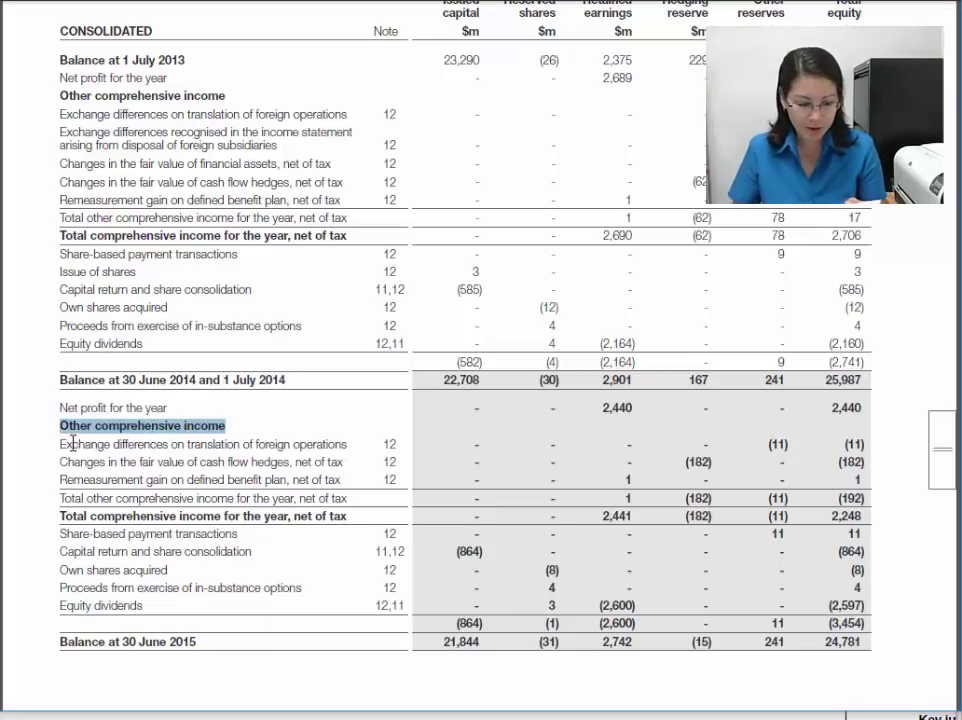
drag(73, 443, 288, 463)
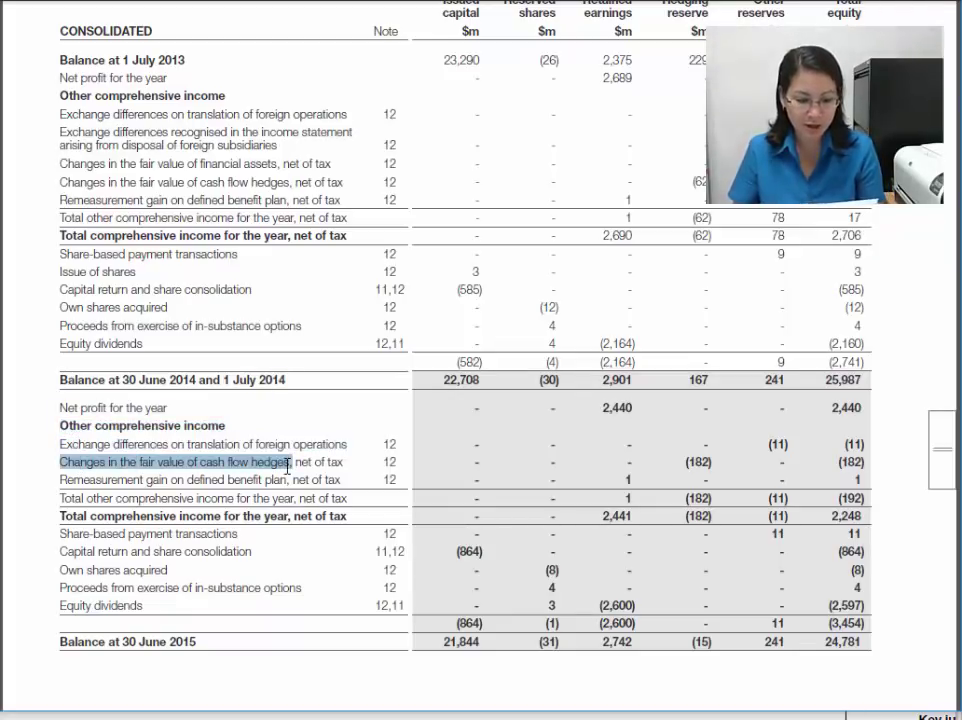
drag(60, 479, 262, 480)
drag(60, 497, 122, 498)
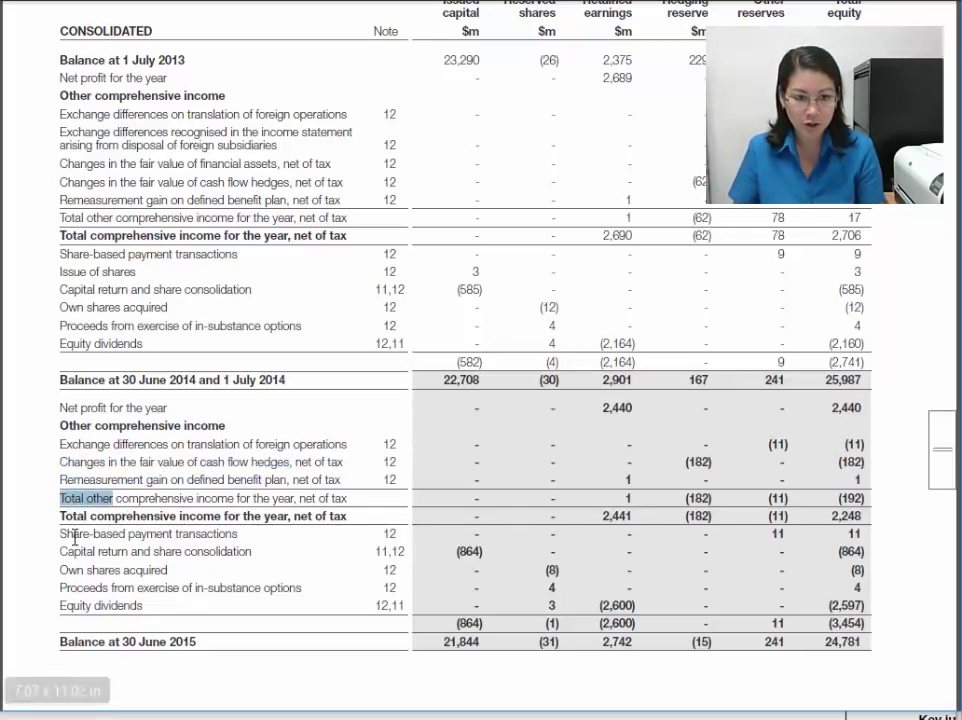
drag(60, 533, 237, 534)
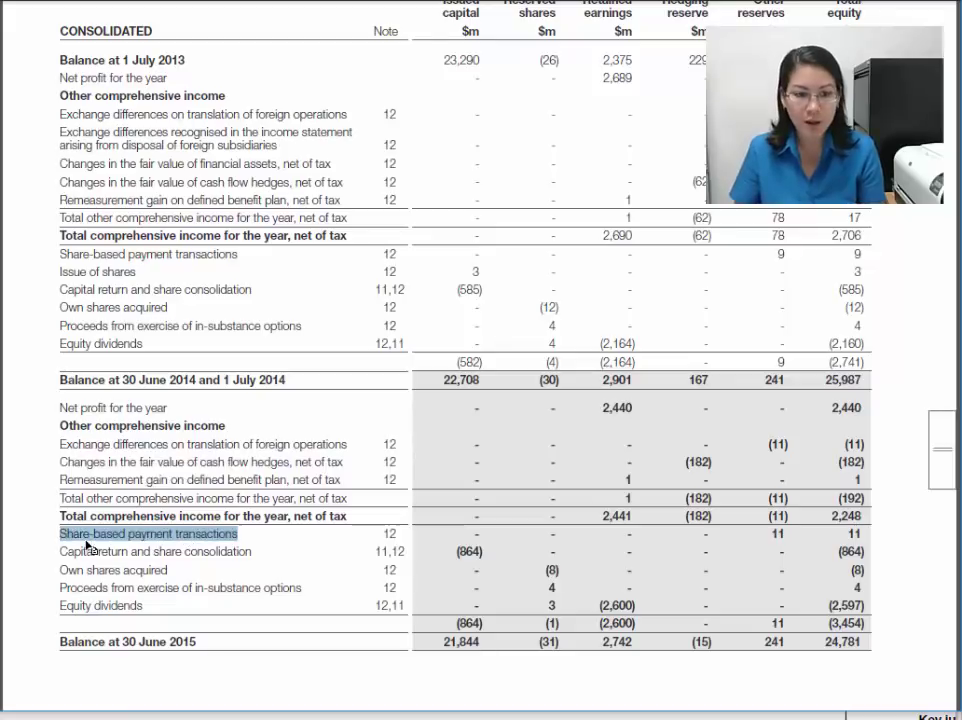
drag(60, 551, 252, 552)
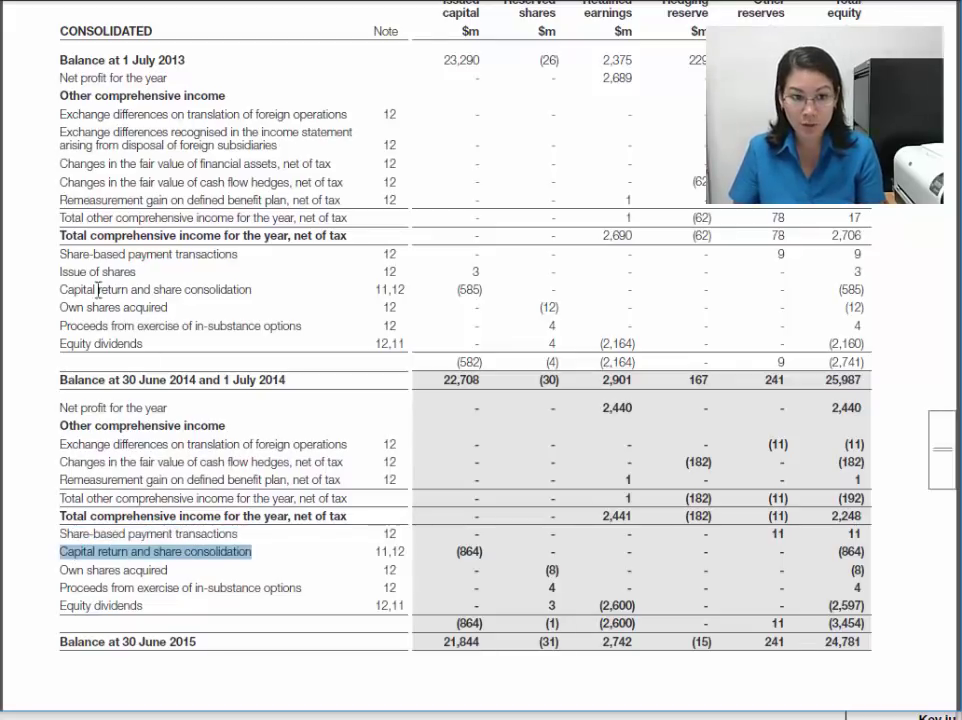
drag(60, 569, 168, 570)
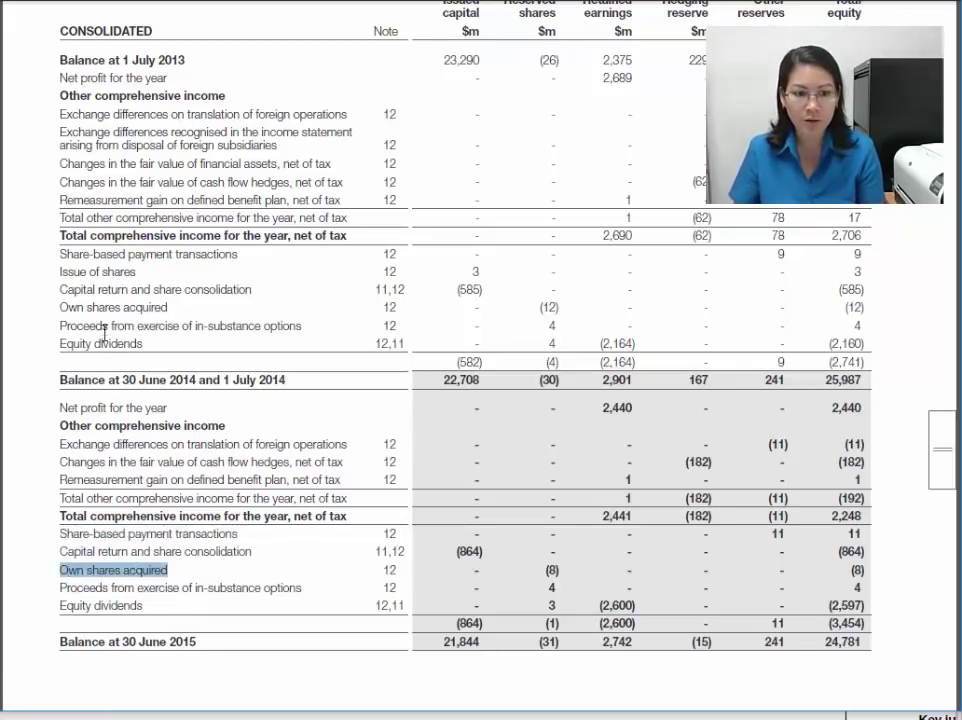
drag(60, 587, 141, 589)
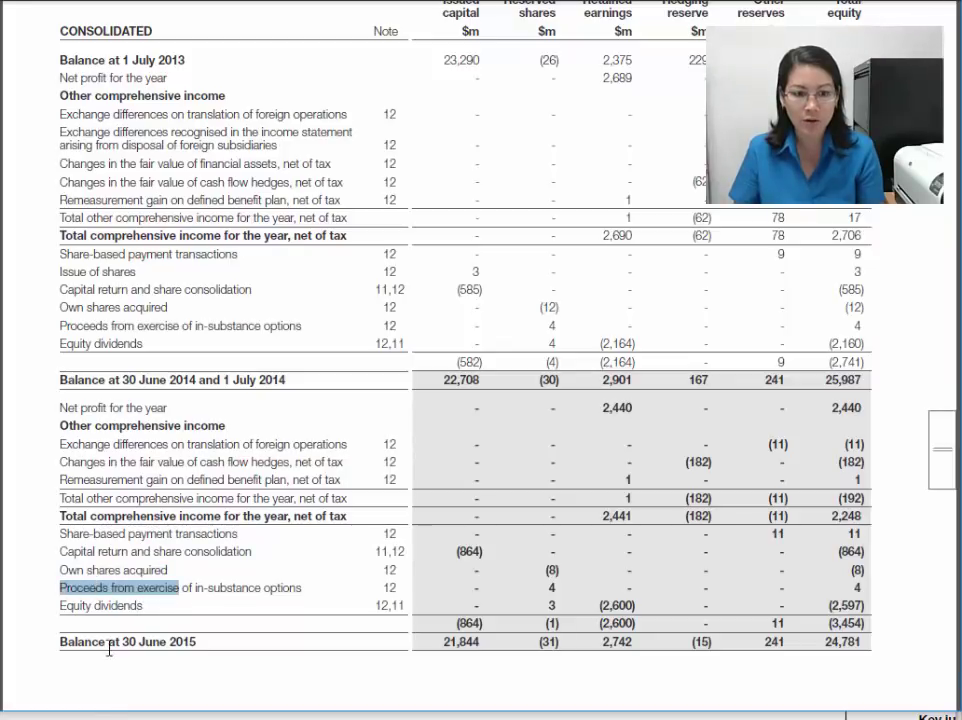
drag(62, 605, 122, 635)
click(166, 640)
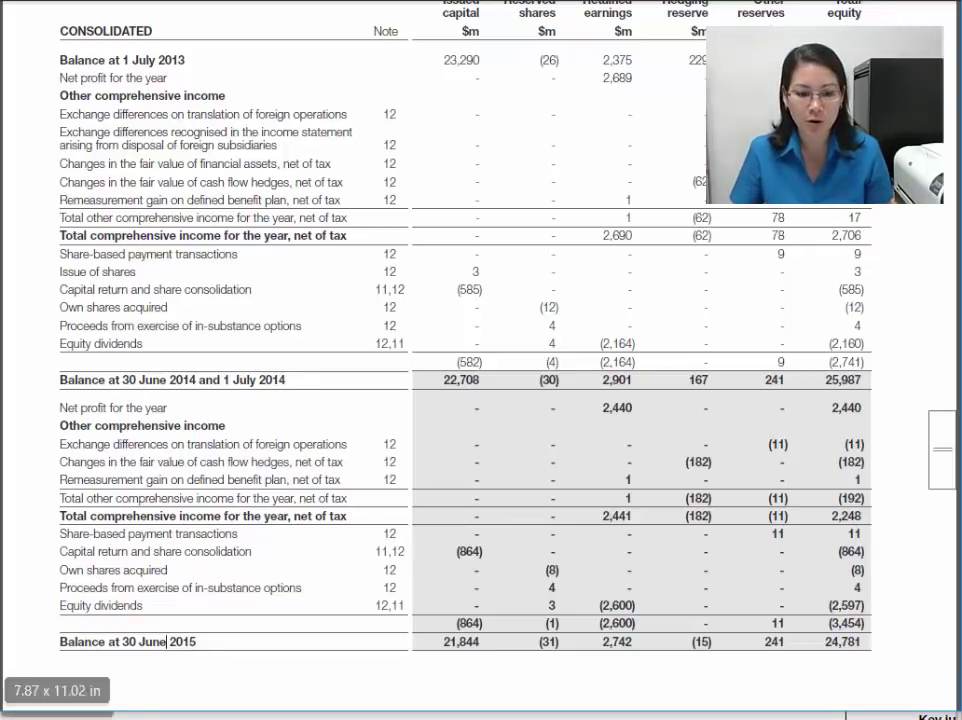
Step: Return to the Excel workbook and remove the bold formatting from "Opening Balance" in B8
key(alt+Tab)
click(213, 328)
scroll(251, 400, up, 2)
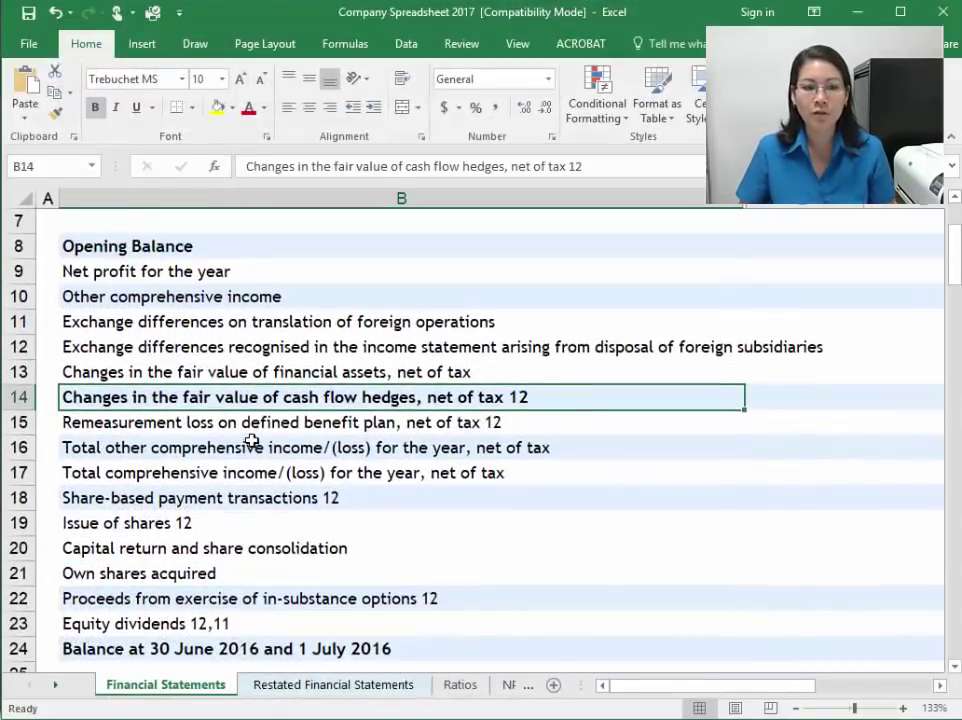
click(148, 336)
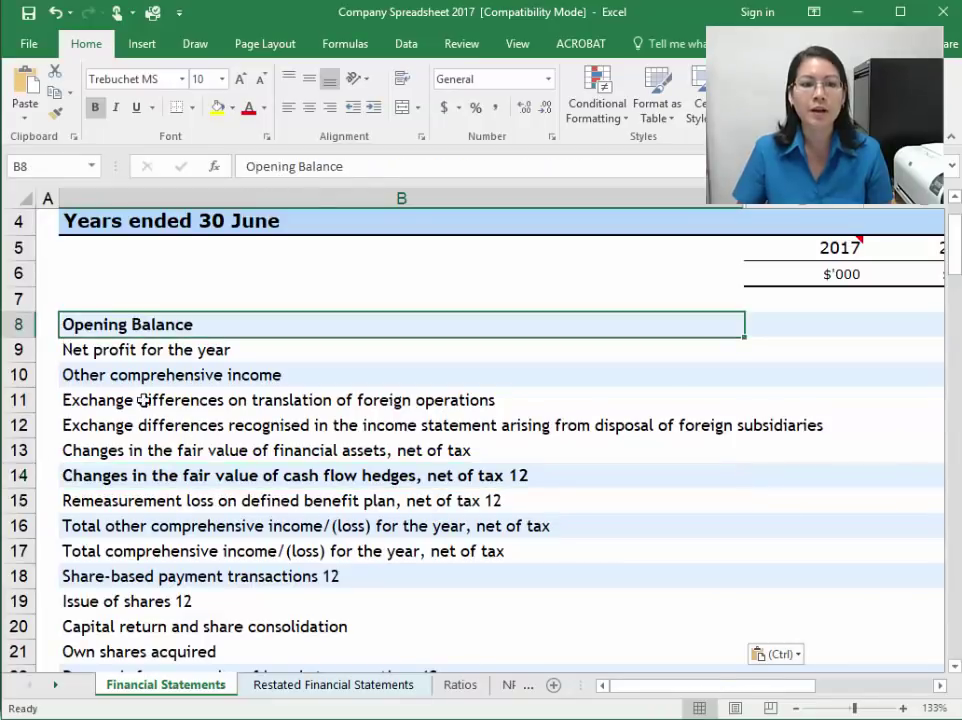
click(122, 350)
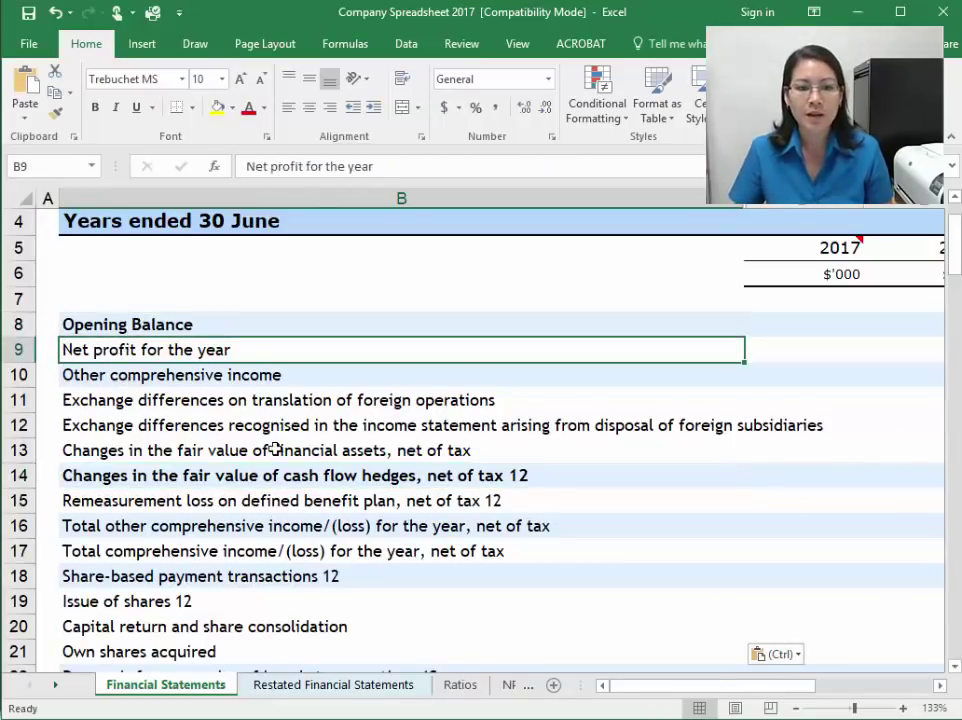
click(120, 371)
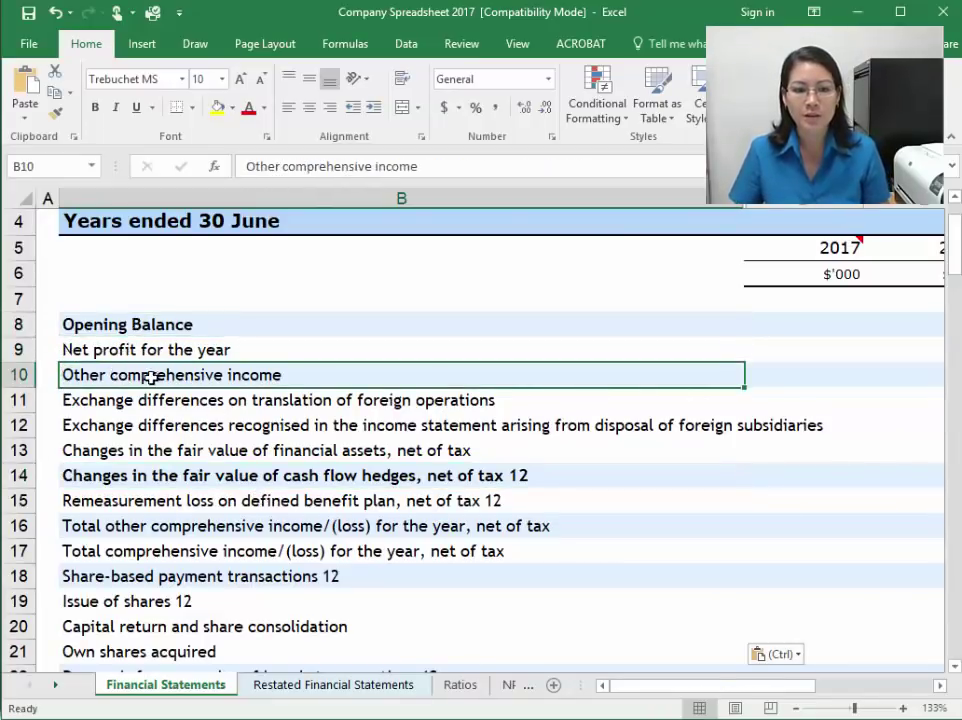
click(127, 327)
Step: Make the "Other comprehensive income" heading in B10 bold and underlined
click(122, 370)
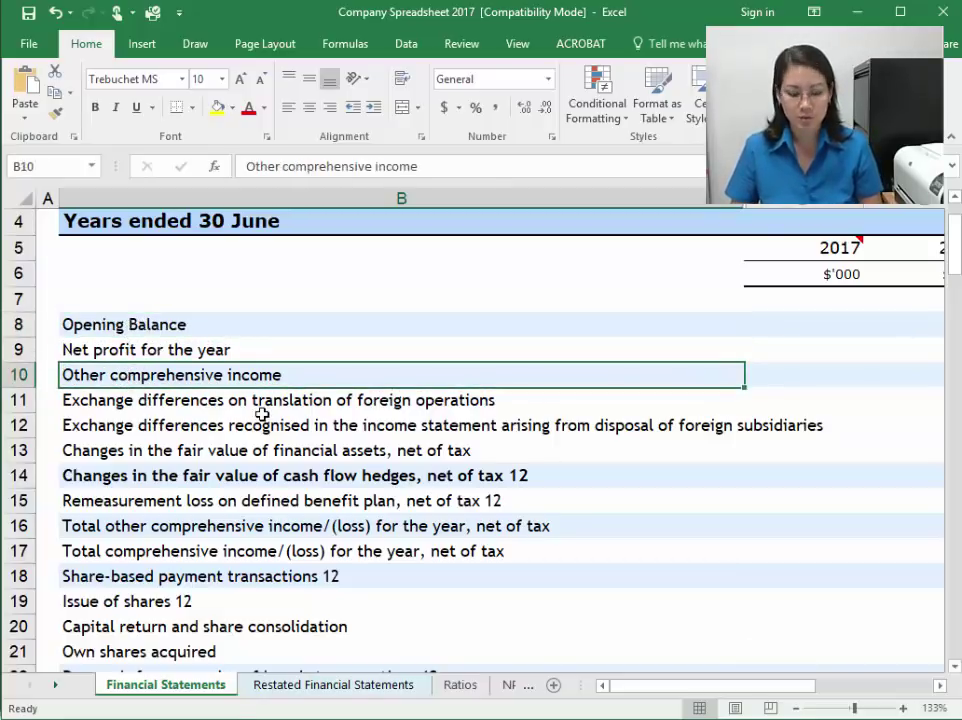
key(ctrl+b)
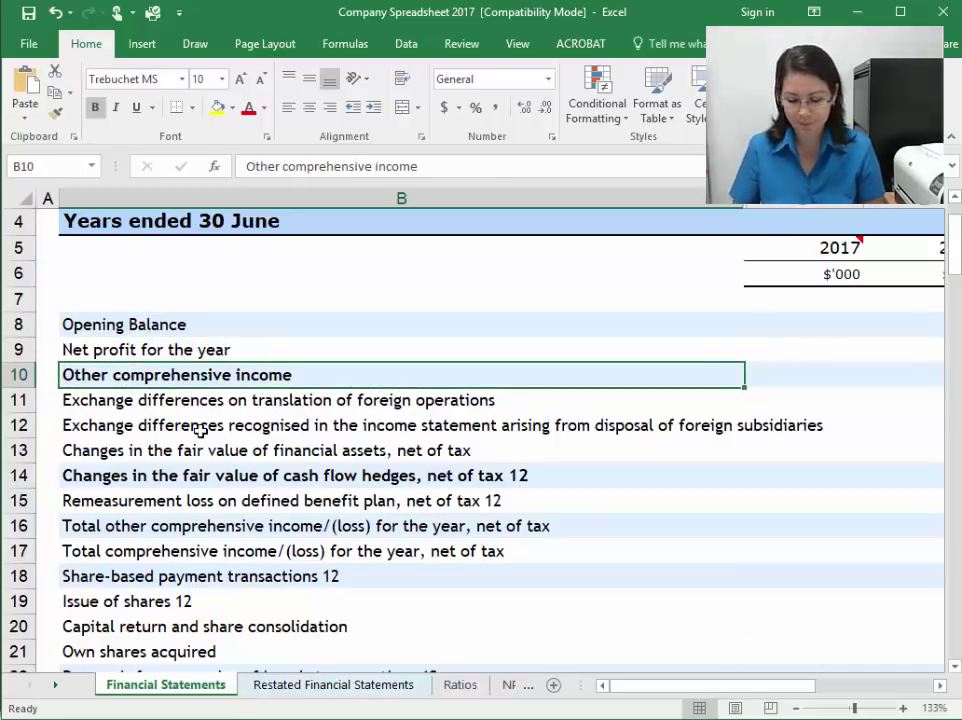
key(ctrl+u)
Step: Copy the formatting of the "Opening Balance" cell B8 onto the exchange differences label in B12
click(200, 430)
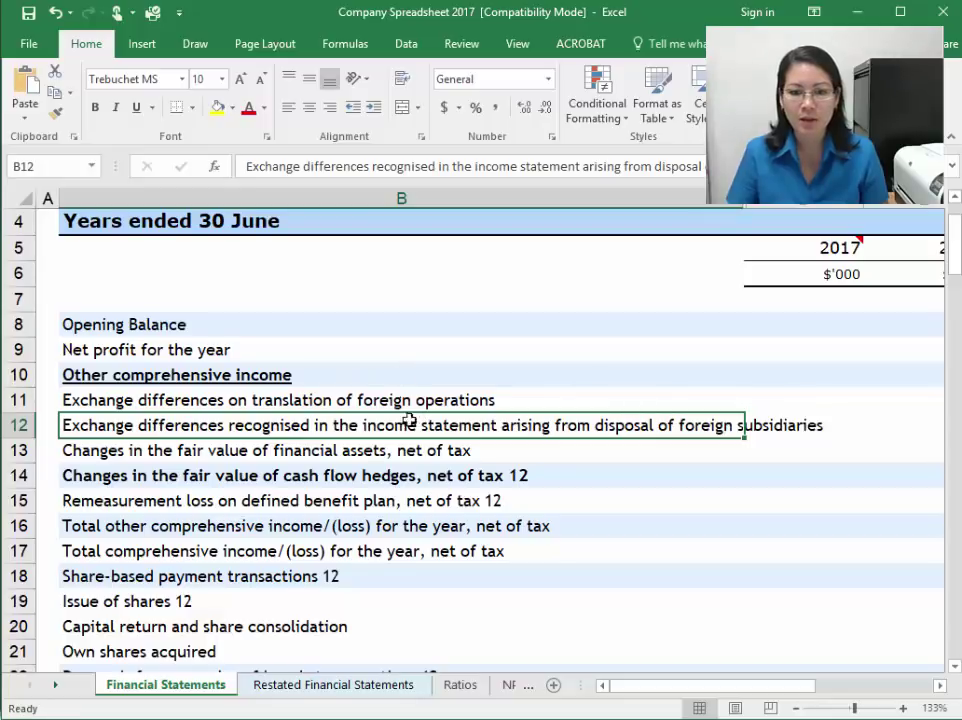
click(317, 332)
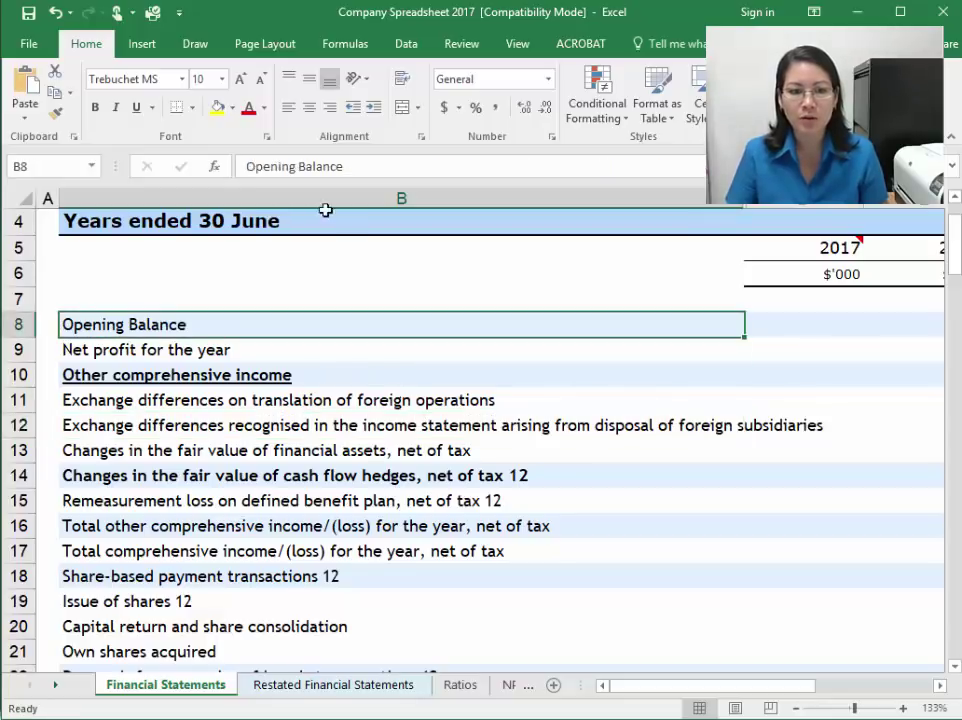
click(56, 114)
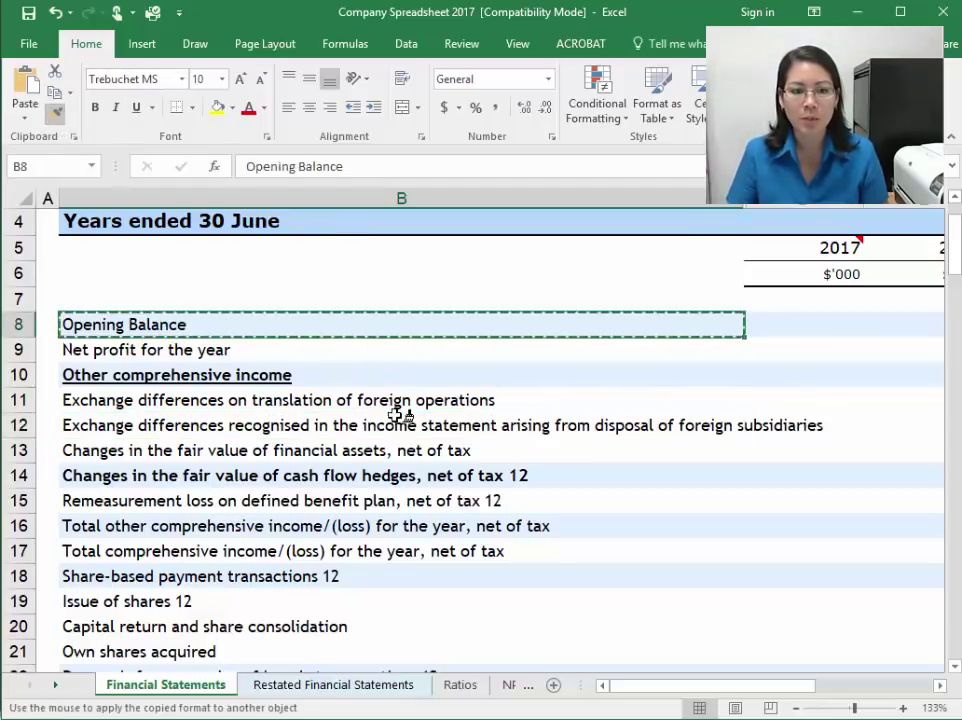
click(172, 424)
click(430, 526)
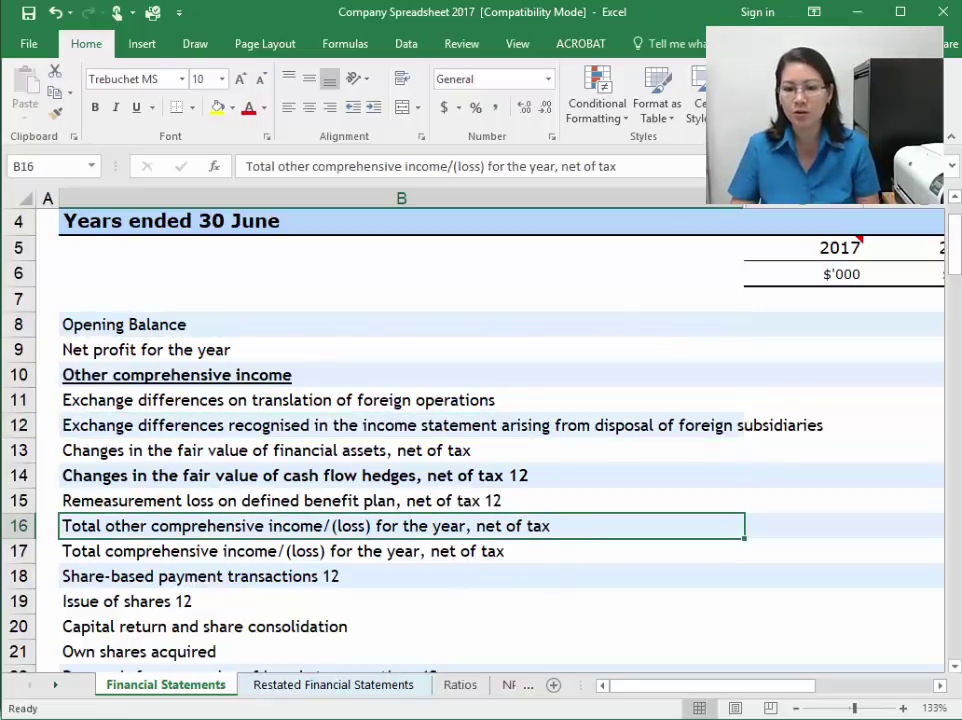
Step: Copy the shaded formatting of D10 across the year columns D12:G12 and return to the start of the sheet
drag(736, 686, 475, 552)
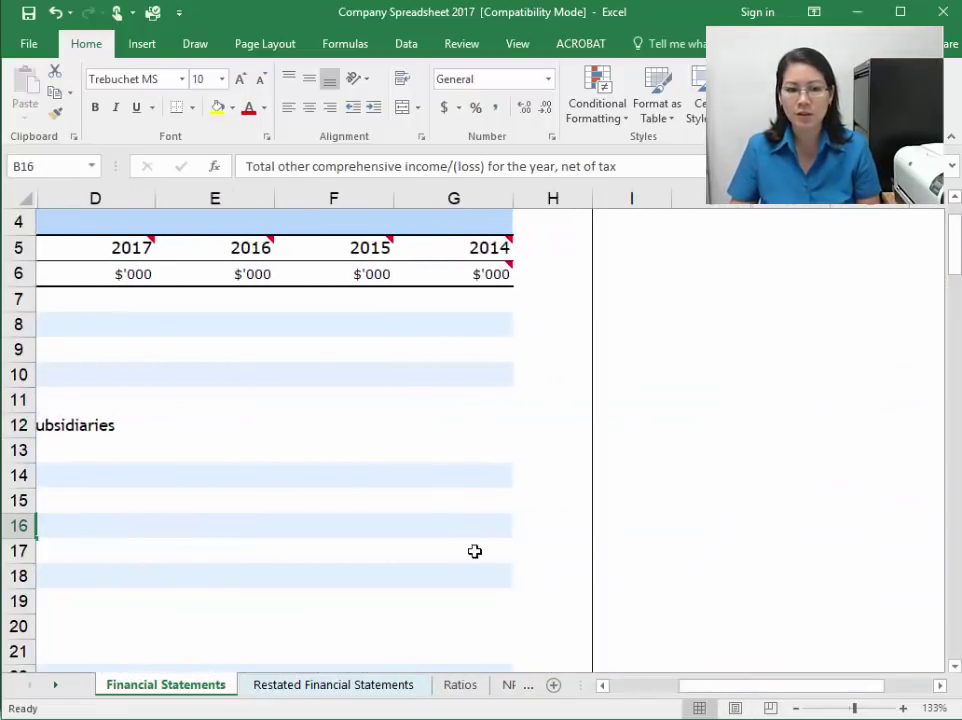
click(88, 371)
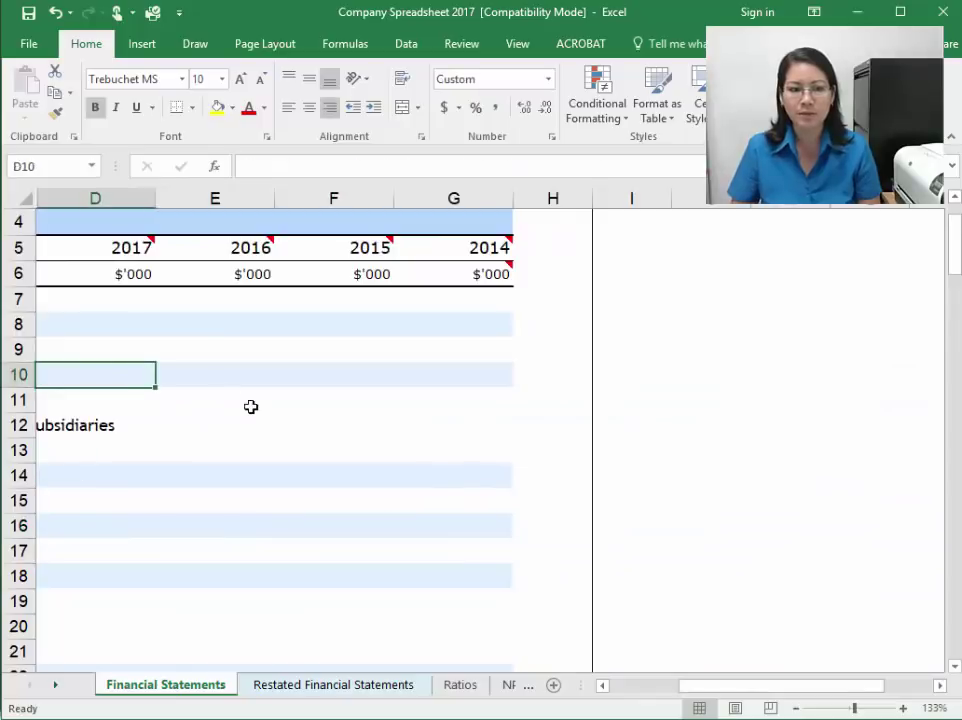
click(56, 113)
drag(97, 430, 465, 433)
key(ctrl+Home)
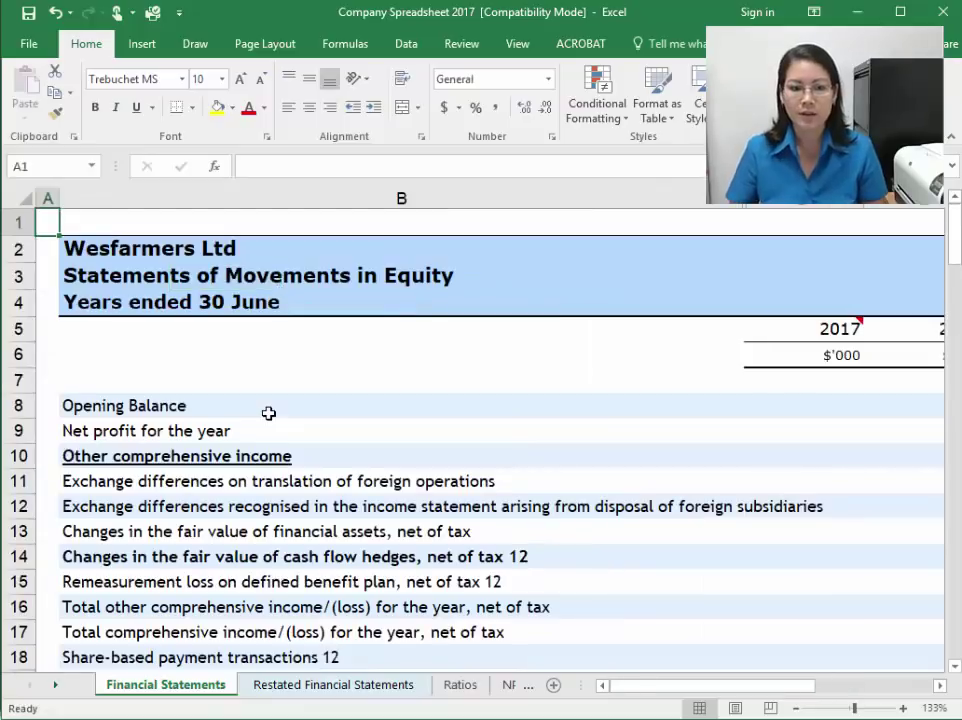
Step: Remove the bold formatting and the trailing note number 12 from the cash flow hedges label in B14
scroll(280, 418, down, 2)
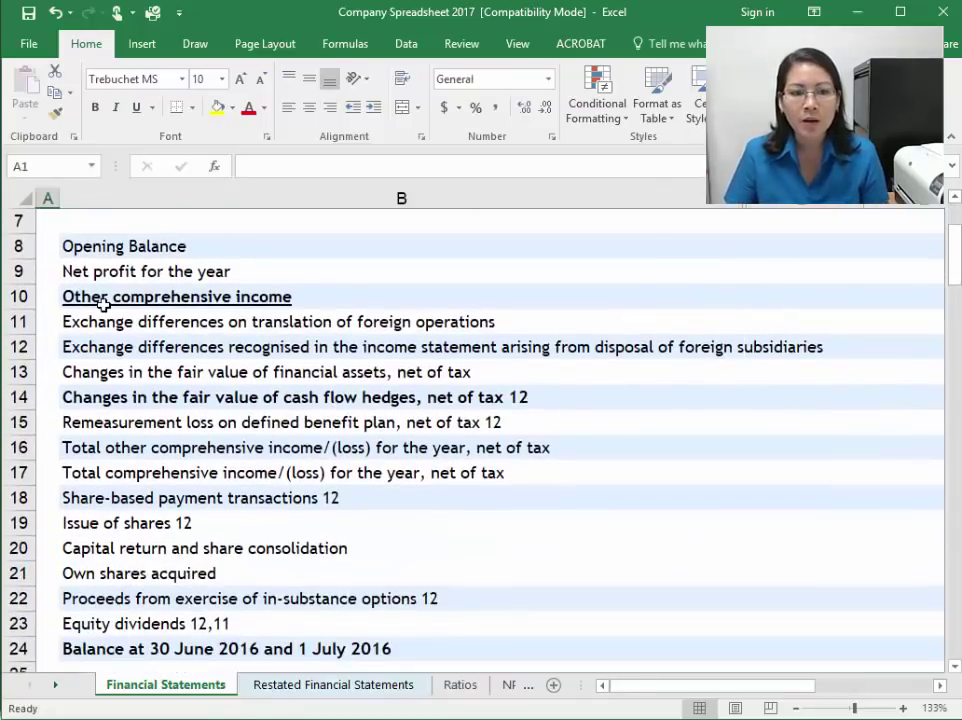
click(92, 321)
click(110, 397)
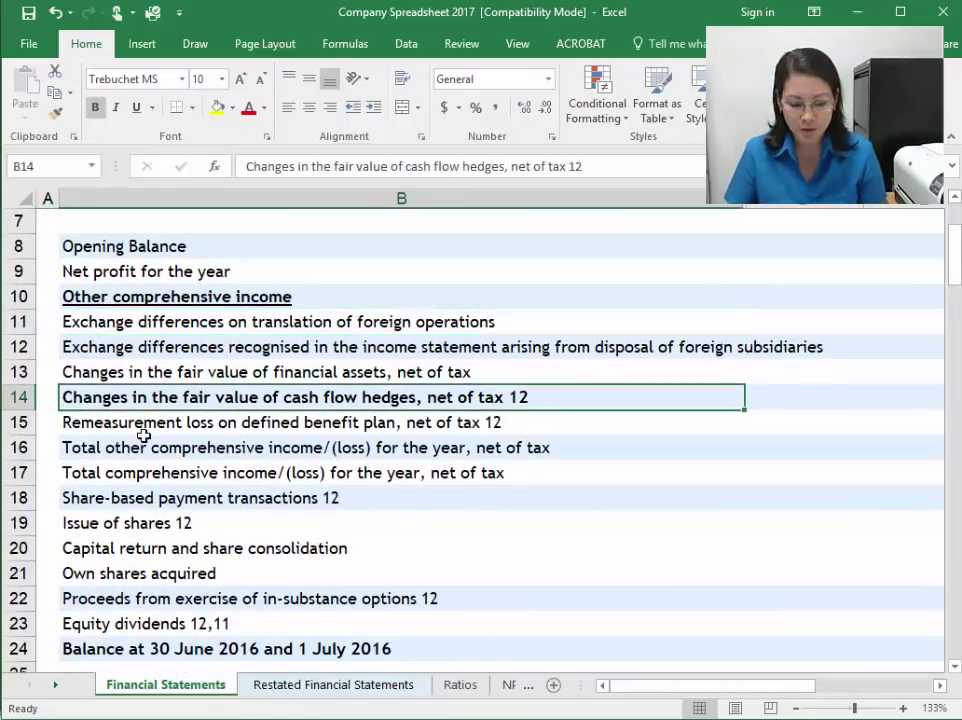
double_click(595, 167)
key(Delete)
key(Return)
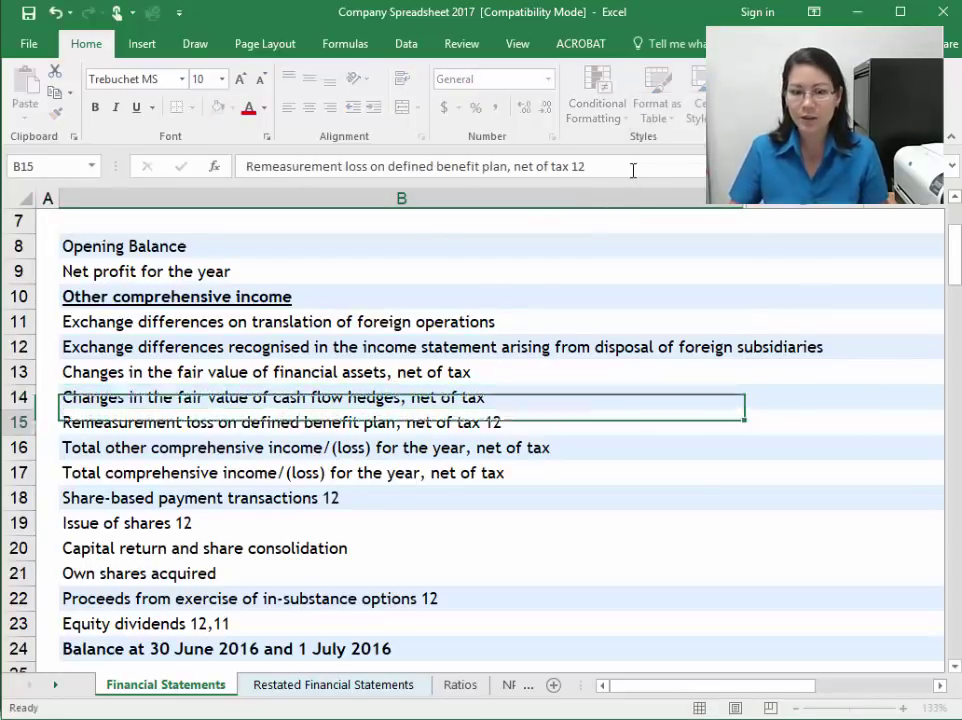
Step: Delete the trailing note number 12 from the defined benefit plan remeasurement label in B15
double_click(574, 166)
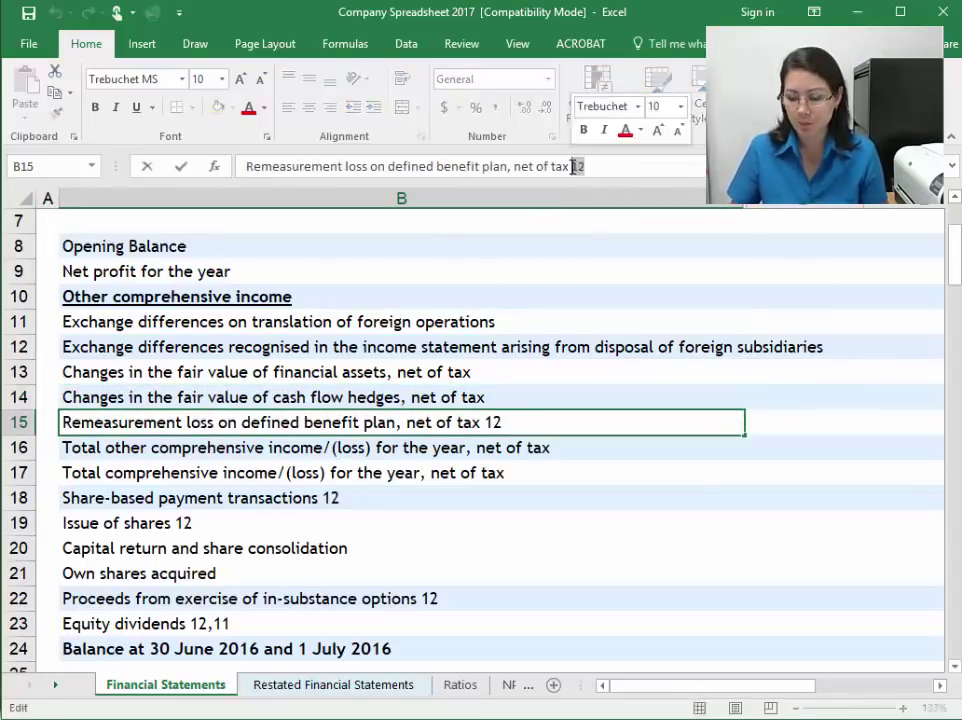
key(Delete)
key(Return)
Step: Delete the trailing note number 12 from "Share-based payment transactions" in B18
key(Down)
key(Down)
key(Down)
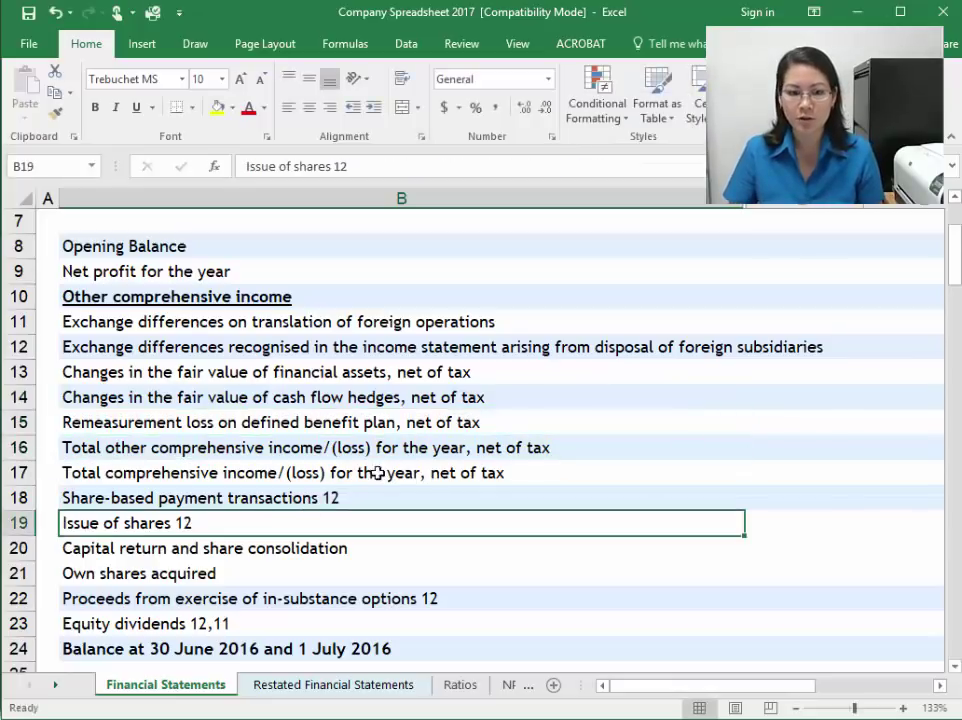
click(275, 498)
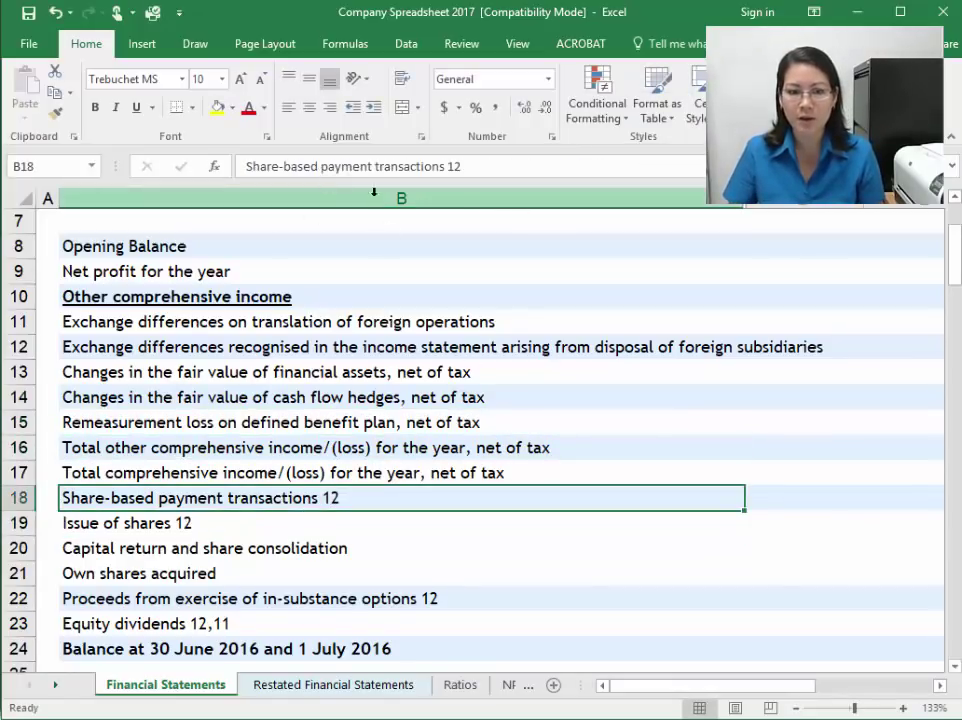
double_click(498, 170)
key(Delete)
key(Down)
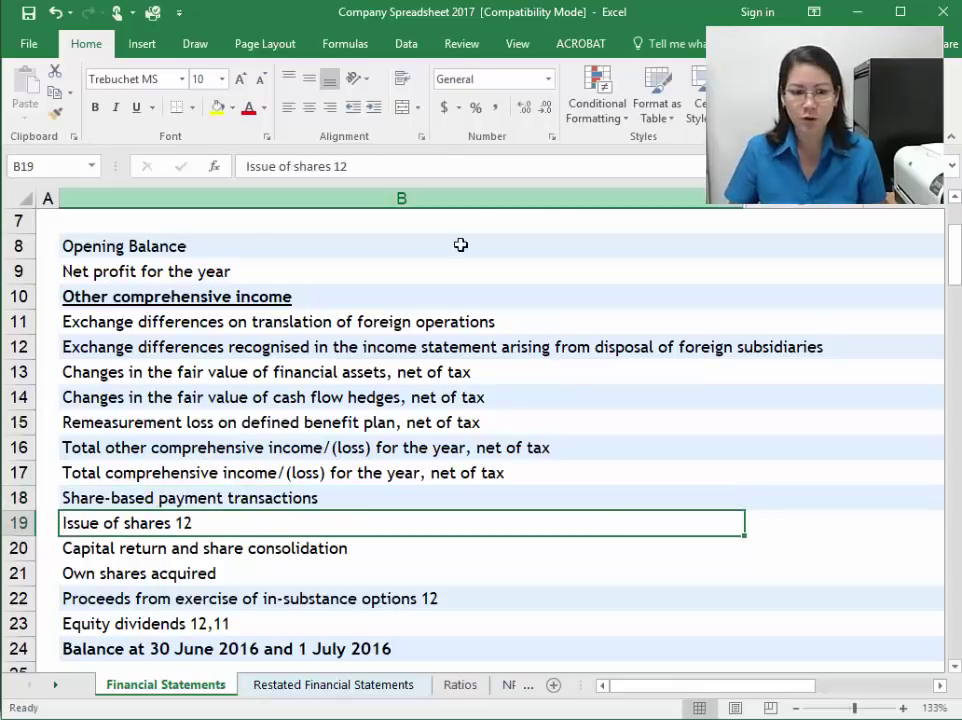
Step: Delete the trailing note number 12 from "Issue of shares" in B19
double_click(340, 166)
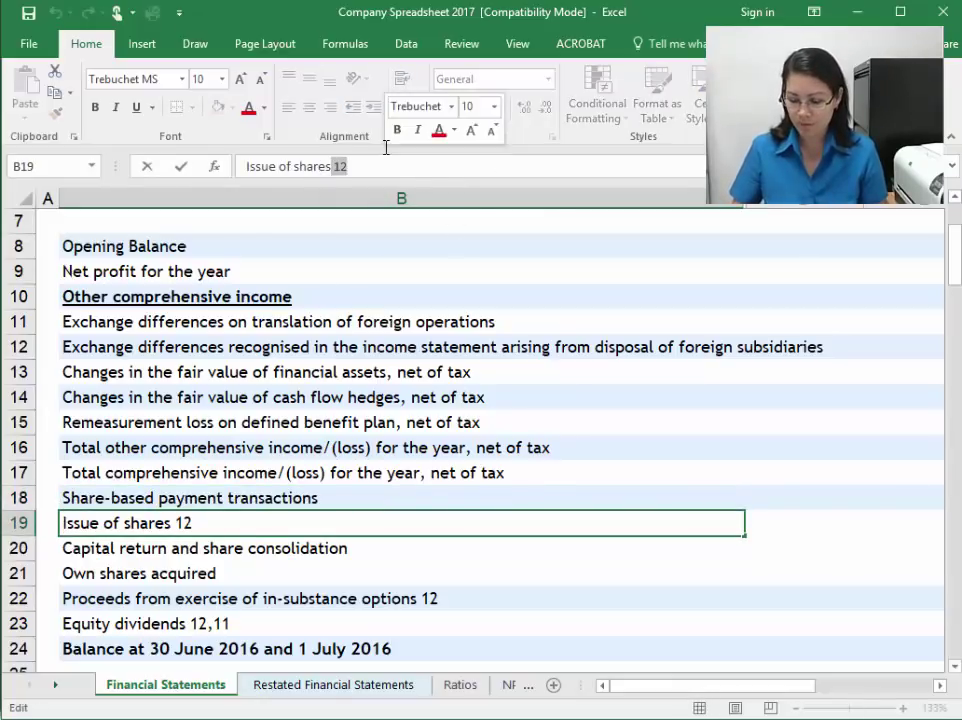
key(Delete)
key(Return)
Step: Delete the trailing note number 12 from "Proceeds from exercise of in-substance options" in B22
scroll(334, 420, down, 2)
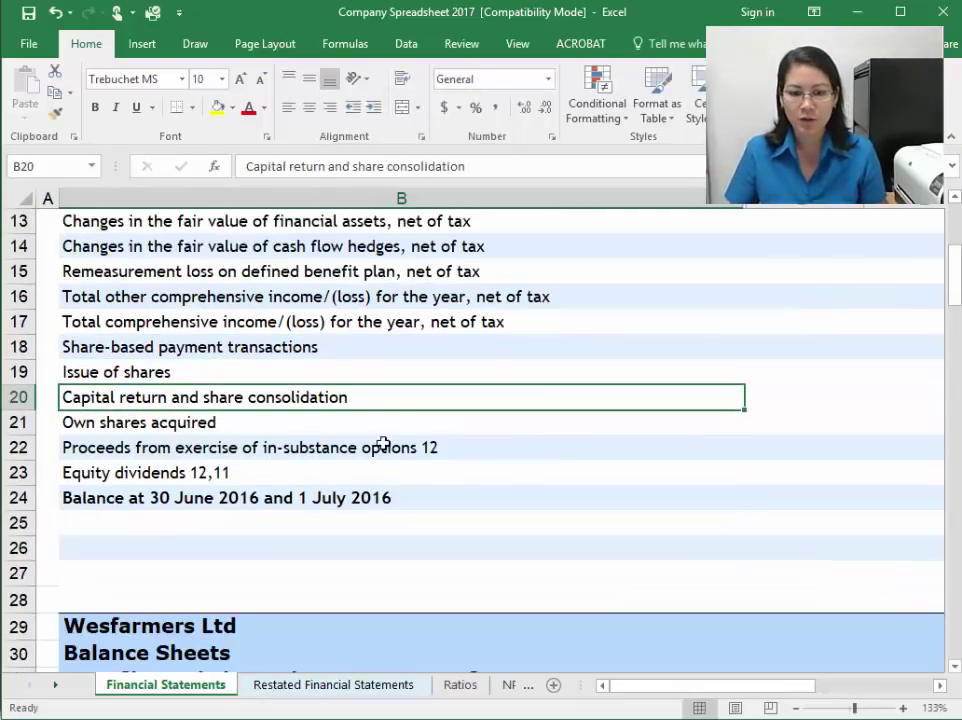
click(383, 444)
double_click(528, 166)
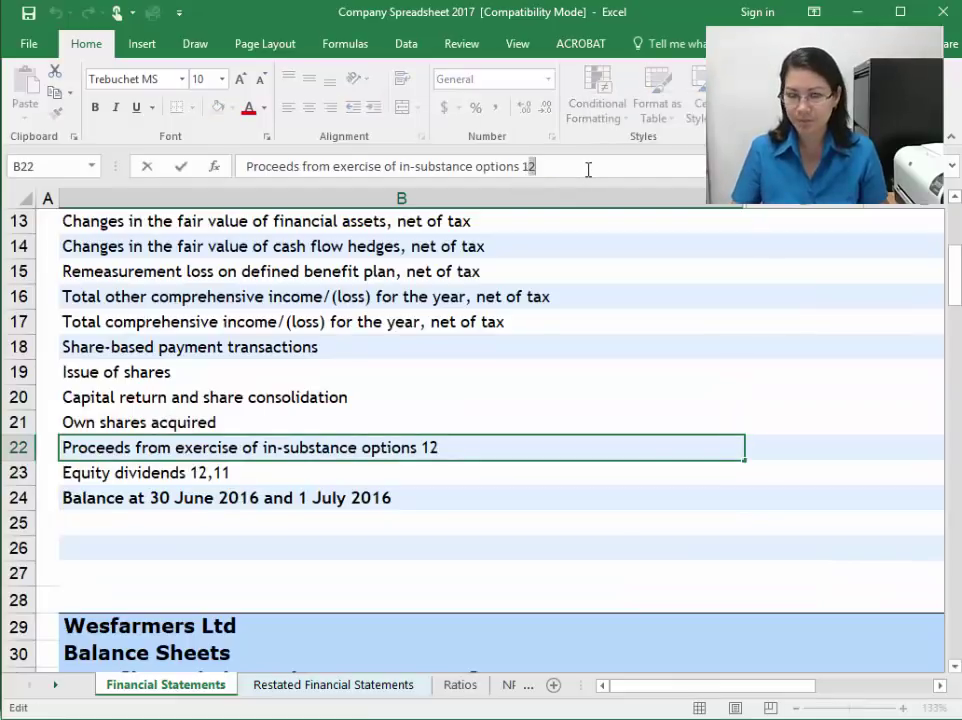
key(Delete)
key(Return)
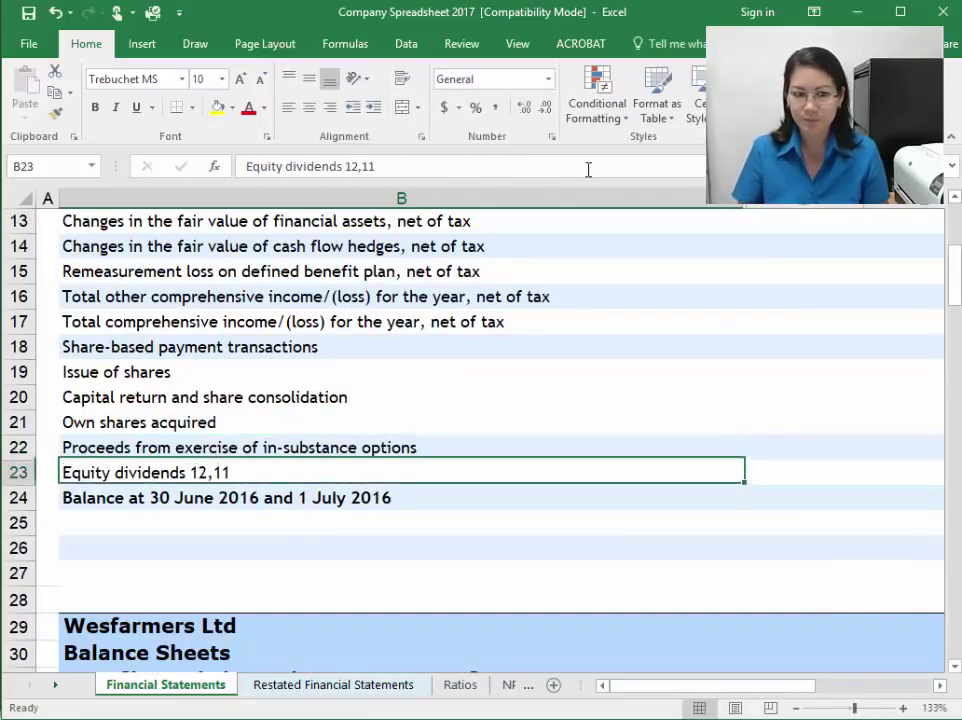
Step: Delete the trailing note numbers 12,11 from "Equity dividends" in B23
double_click(356, 166)
key(Delete)
key(Return)
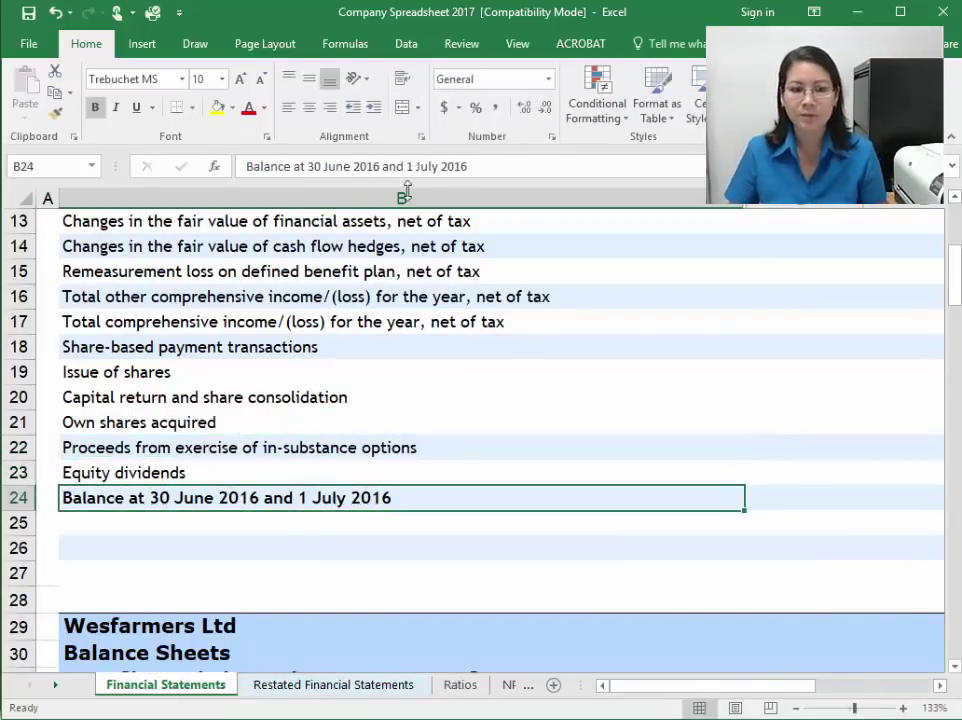
Step: Replace the dated balance label in B24 with "Closing Balance"
text(Closing )
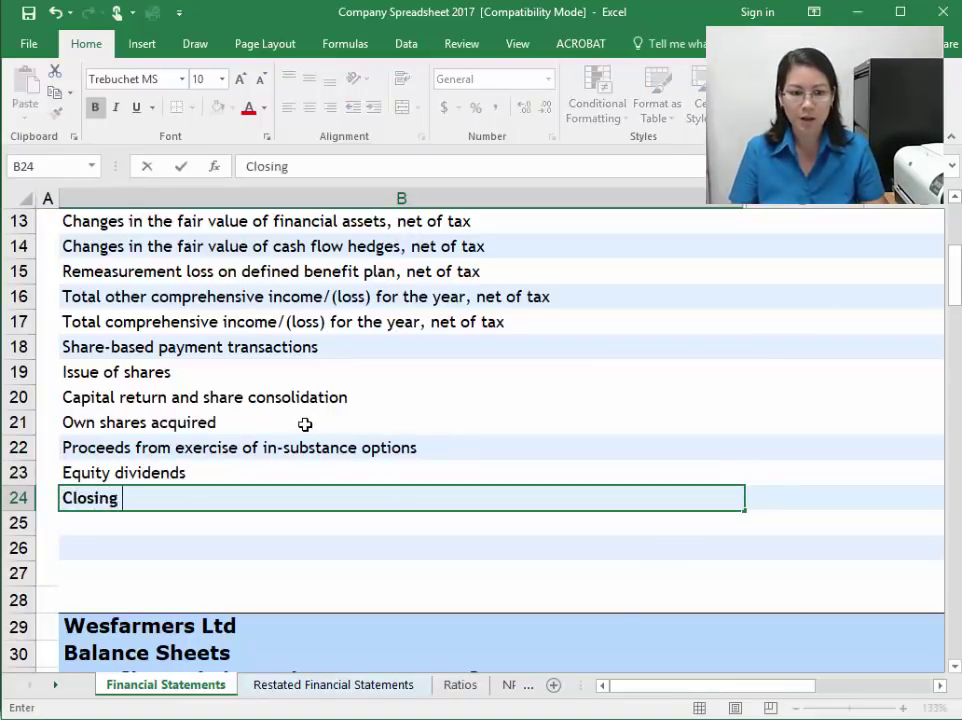
text(Balance)
key(Return)
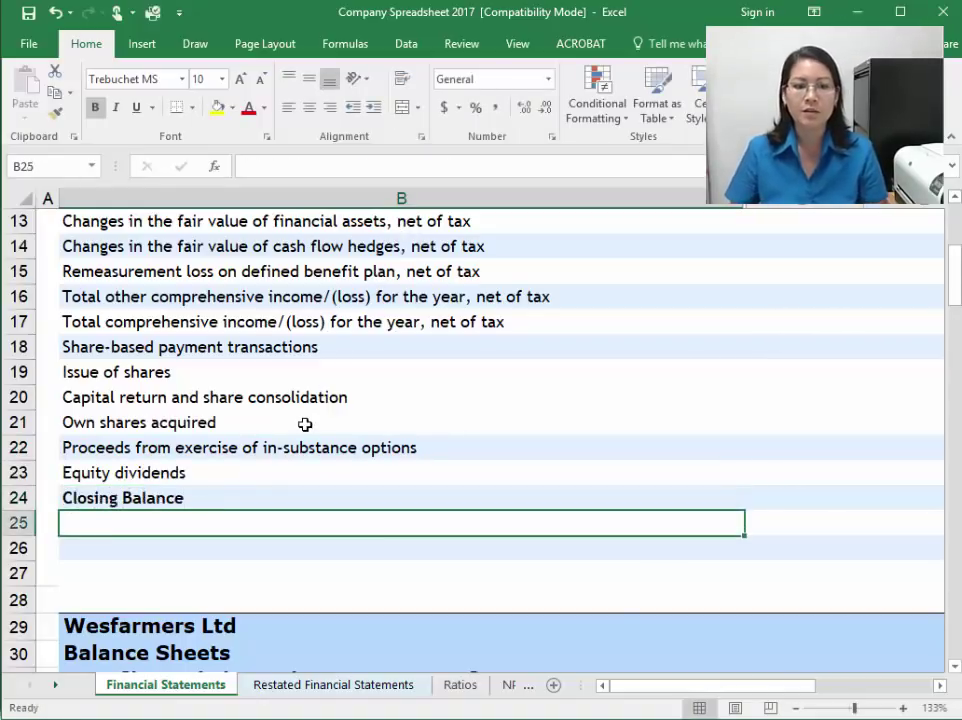
click(157, 496)
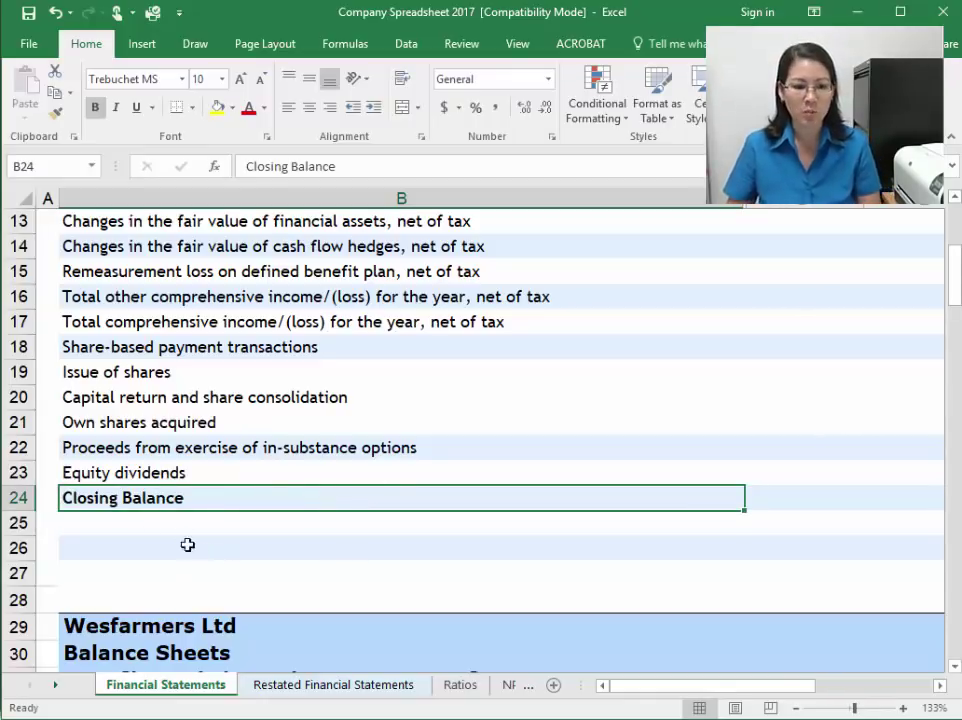
Step: Copy the shaded formatting of B12 to the capital return and share consolidation label in B20
click(155, 421)
scroll(251, 470, up, 1)
scroll(251, 470, up, 1)
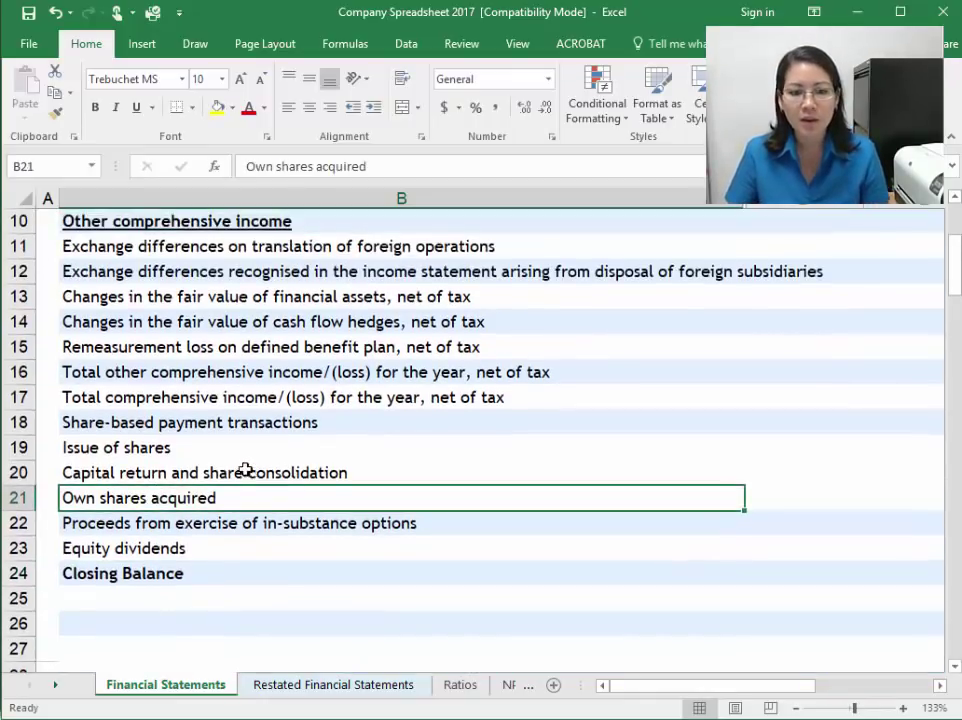
click(260, 470)
click(195, 271)
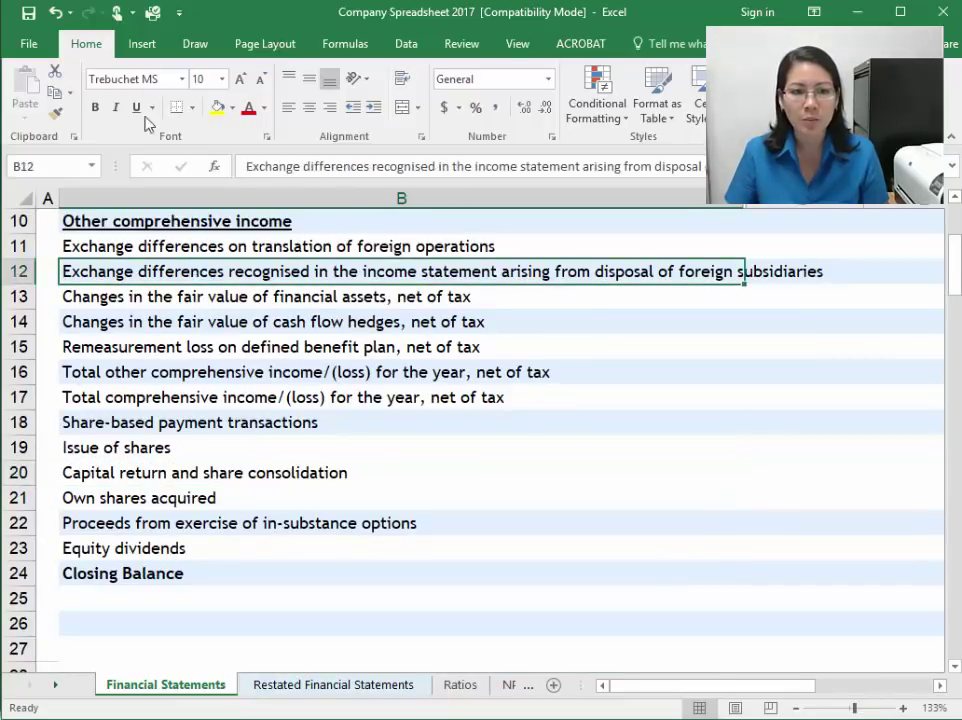
click(55, 112)
click(290, 470)
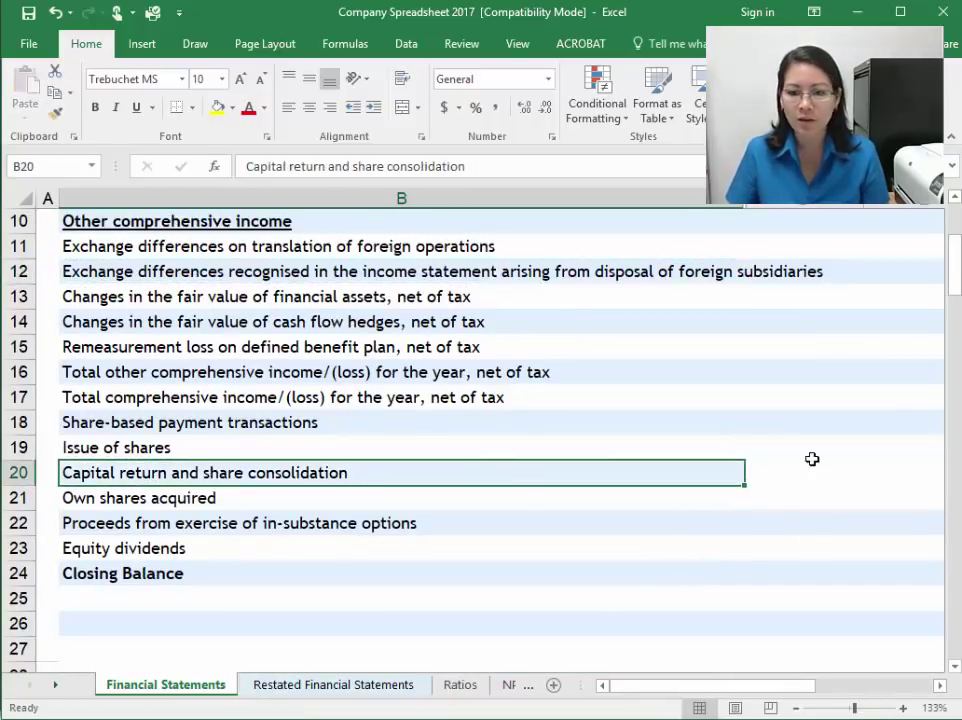
Step: Copy the shaded formatting of E18 across the year columns D20:G20 and return to the start of the sheet
click(775, 425)
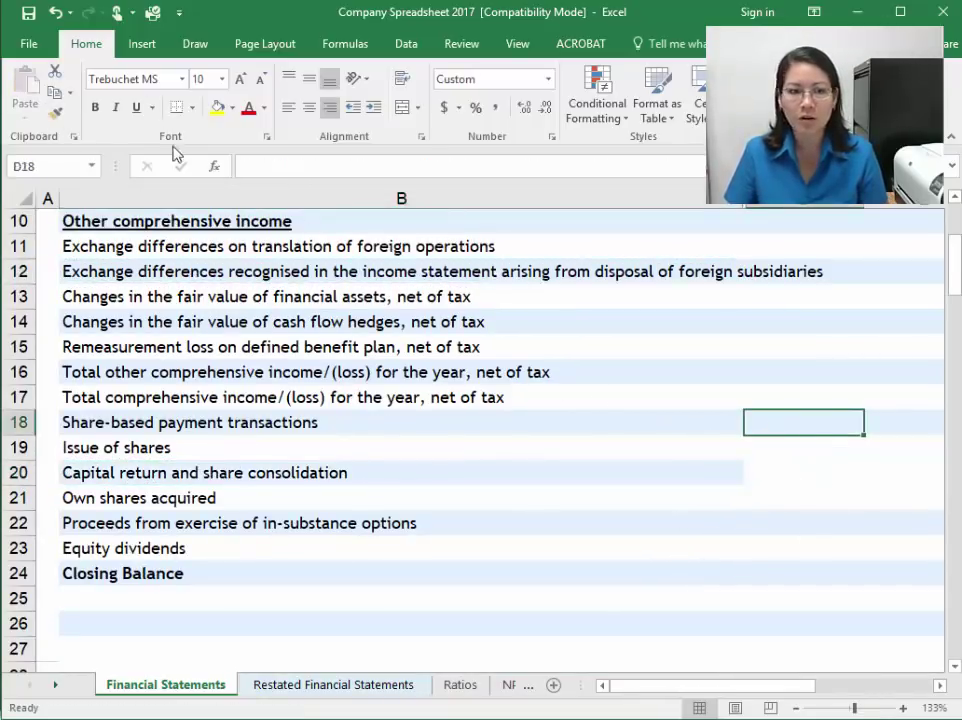
key(Right)
scroll(670, 609, right, 1)
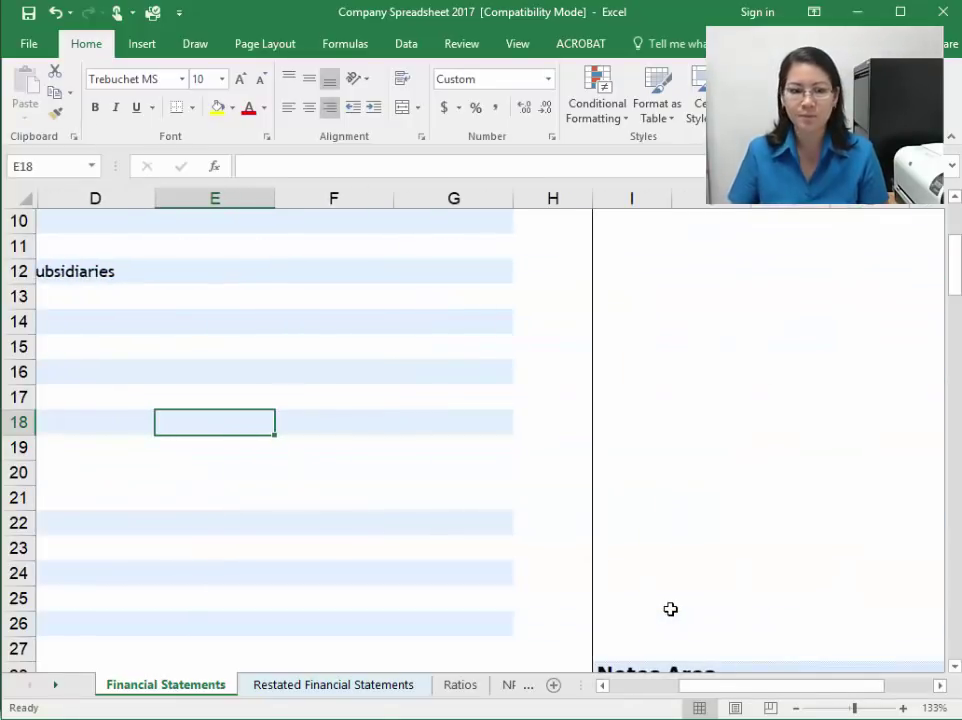
click(57, 112)
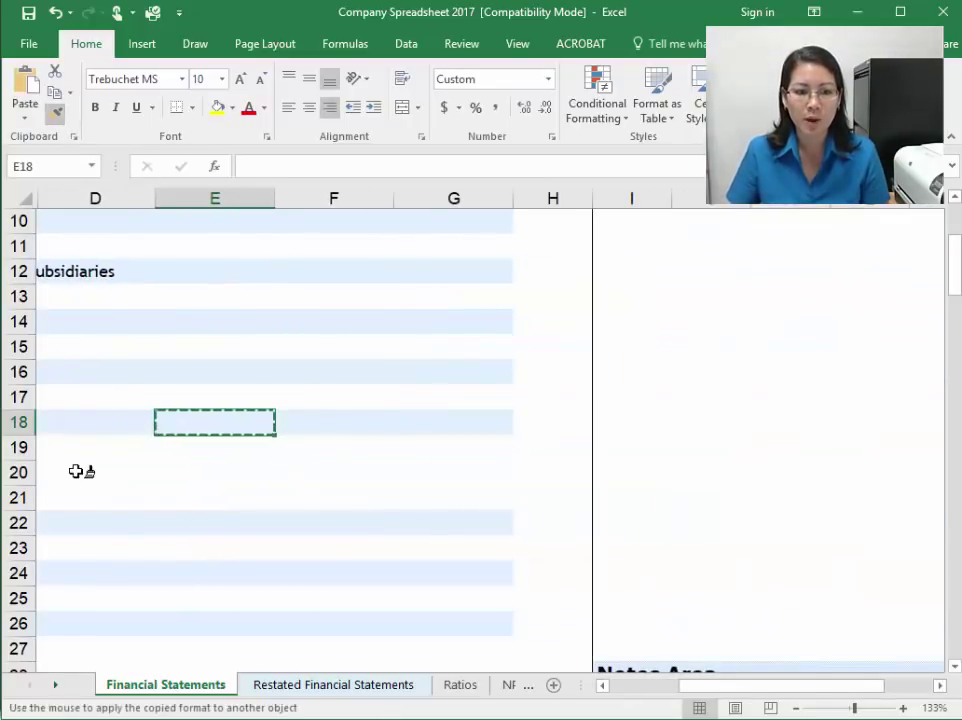
drag(77, 470, 458, 466)
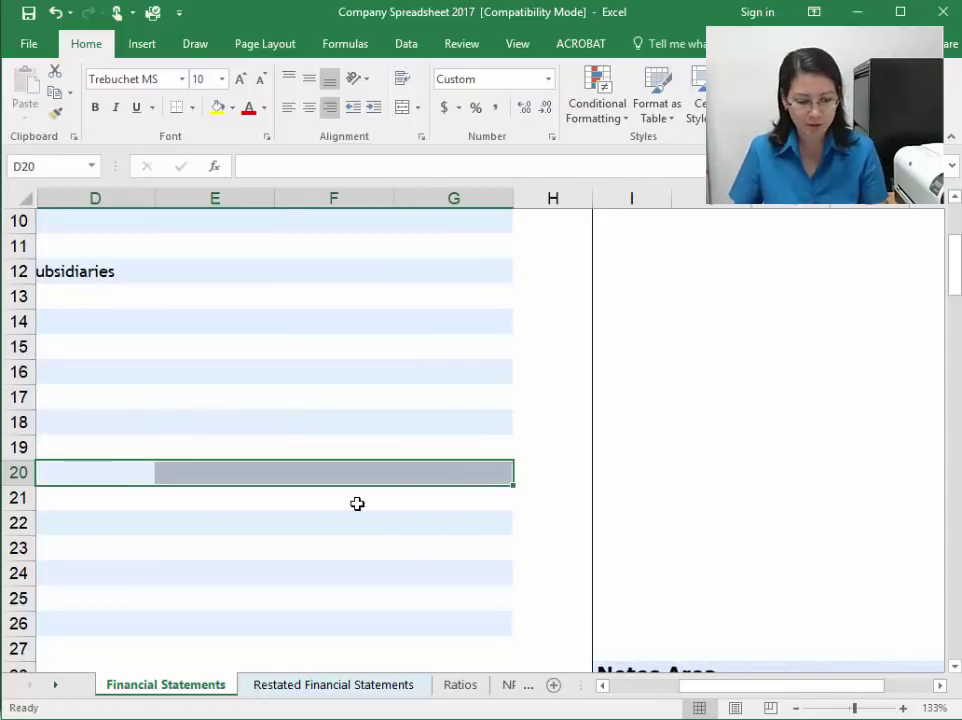
click(272, 400)
key(ctrl+Home)
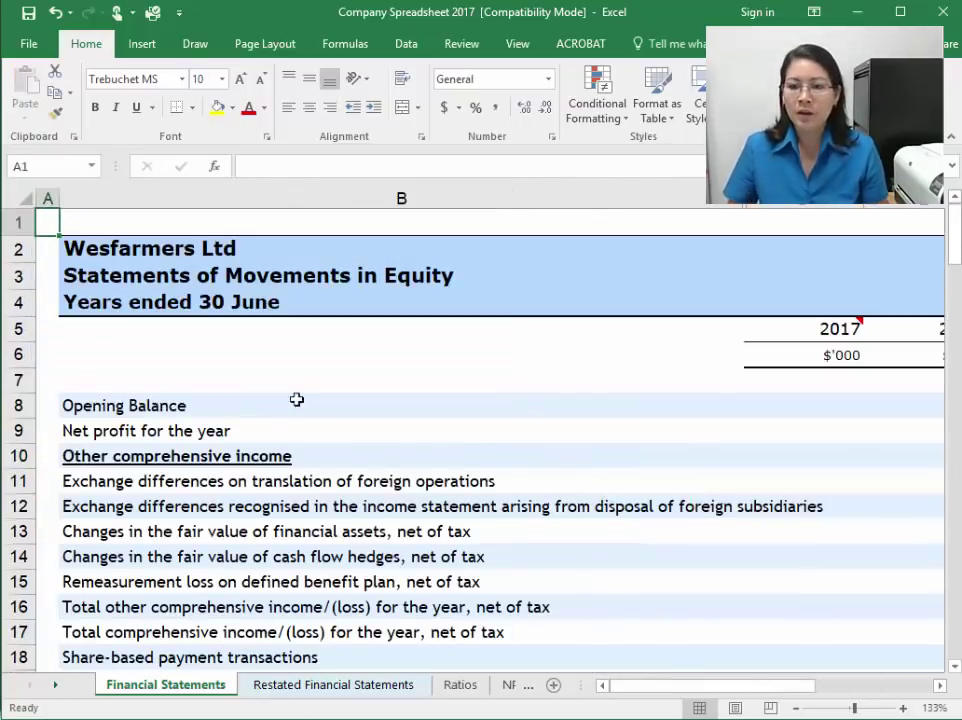
Step: Review the row labels and the 2017 to 2014 year columns of the equity statement
click(438, 481)
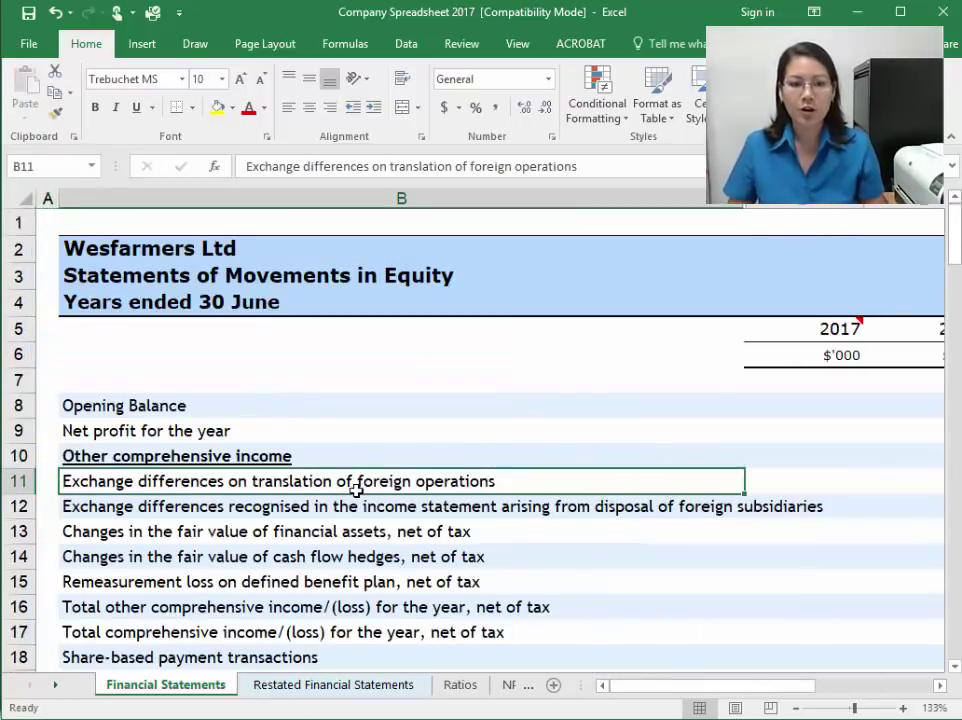
scroll(237, 492, down, 3)
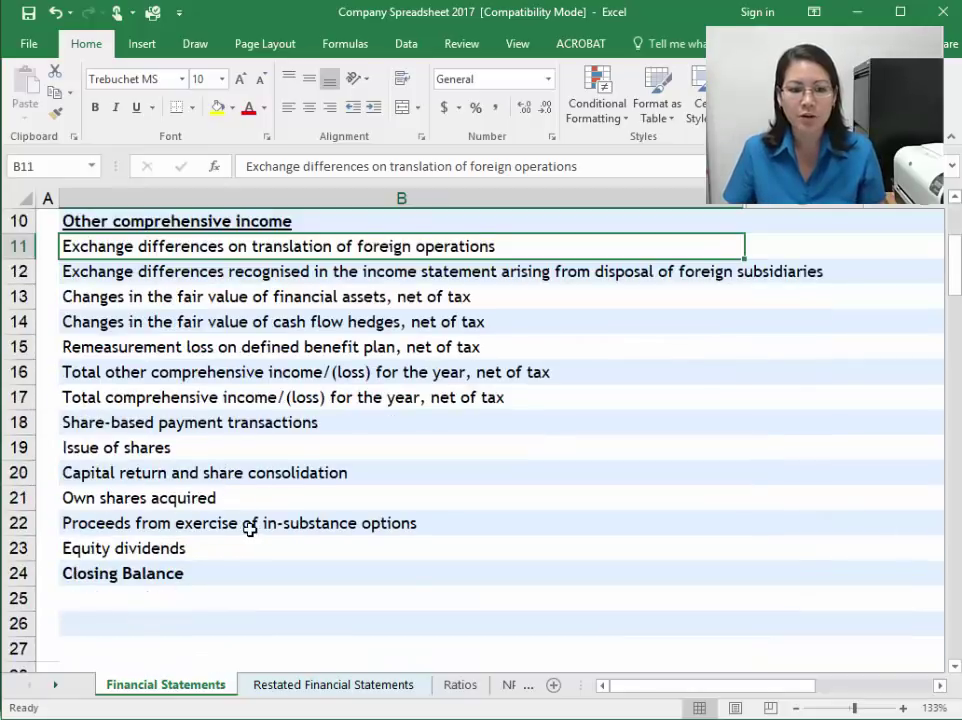
scroll(249, 526, up, 3)
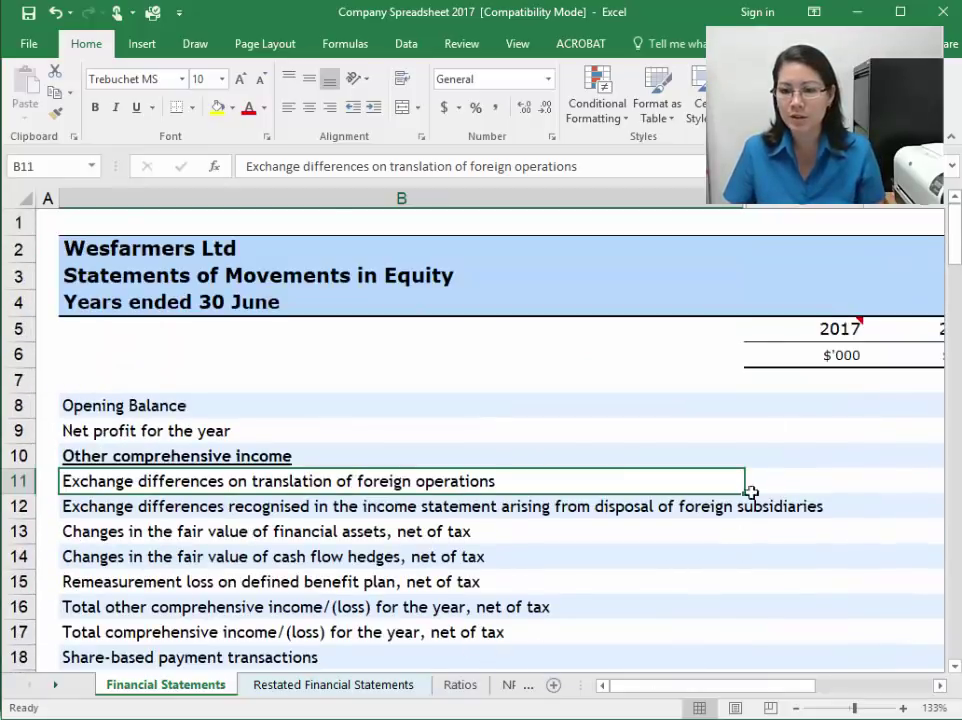
click(855, 412)
key(Right)
key(Right)
key(Left)
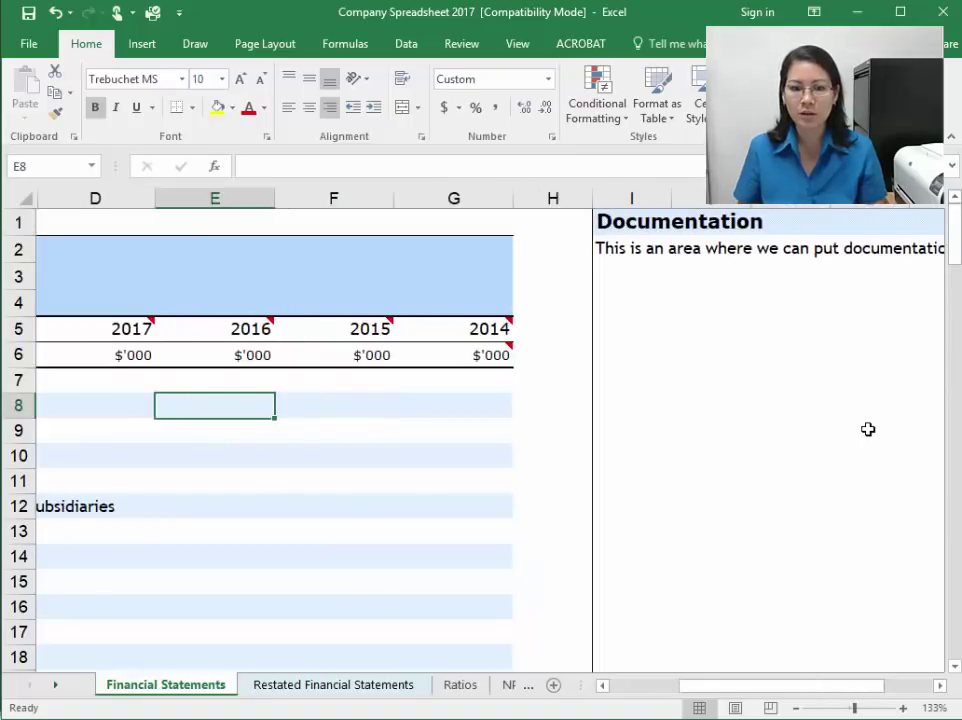
key(Right)
key(Right)
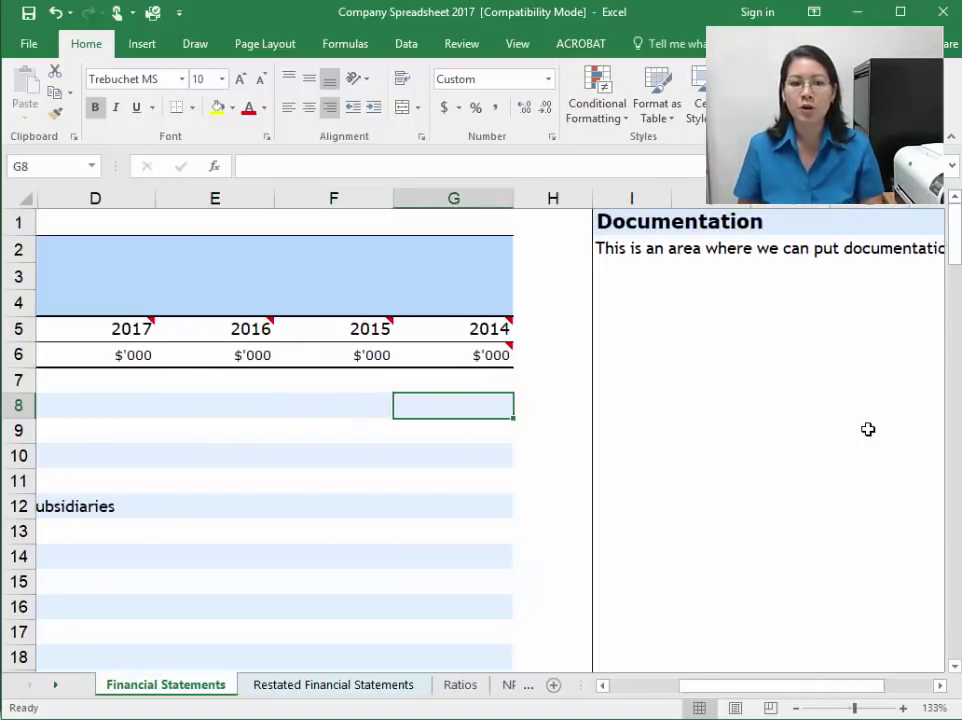
key(Left)
key(Home)
Step: Look up the 1 July 2013 balance in the annual report and enter 26022 as the 2014 opening balance in G8
key(Right)
key(Right)
key(Right)
key(Right)
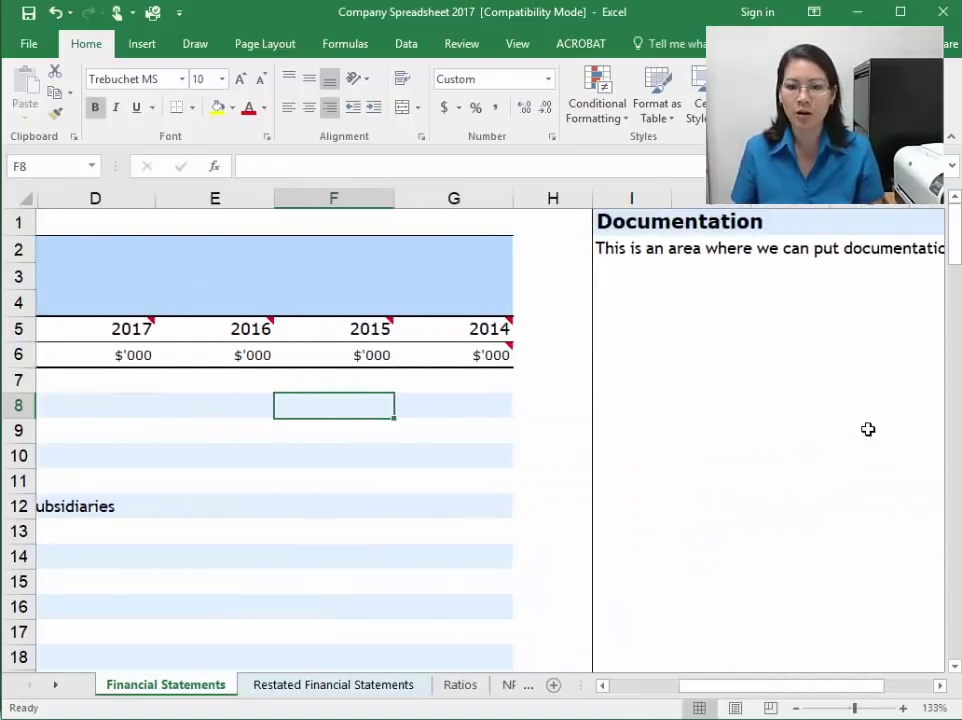
key(Right)
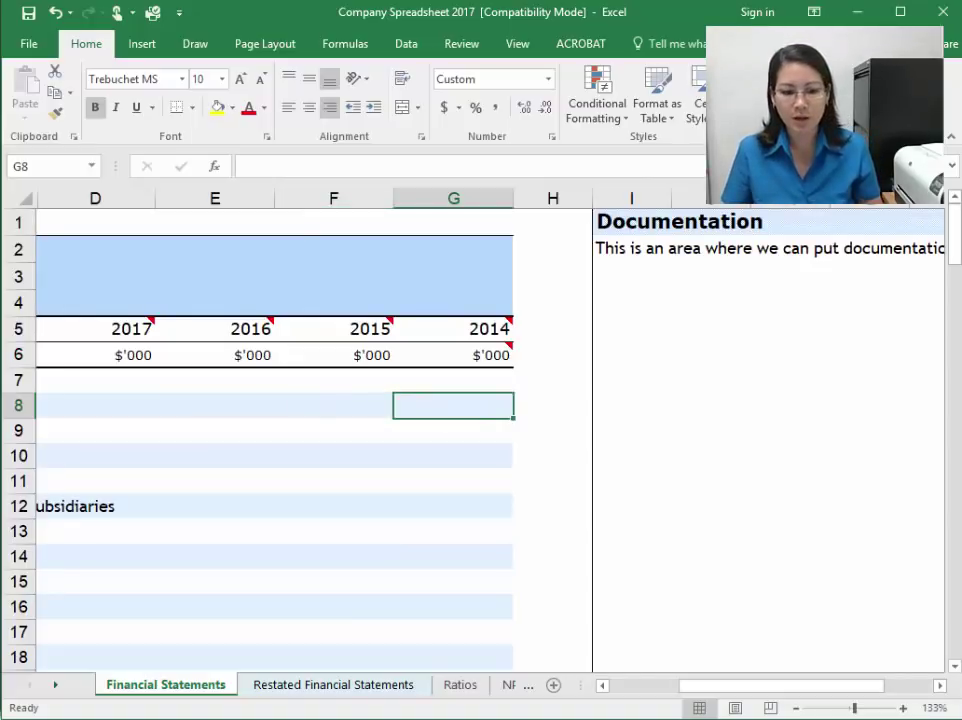
click(344, 700)
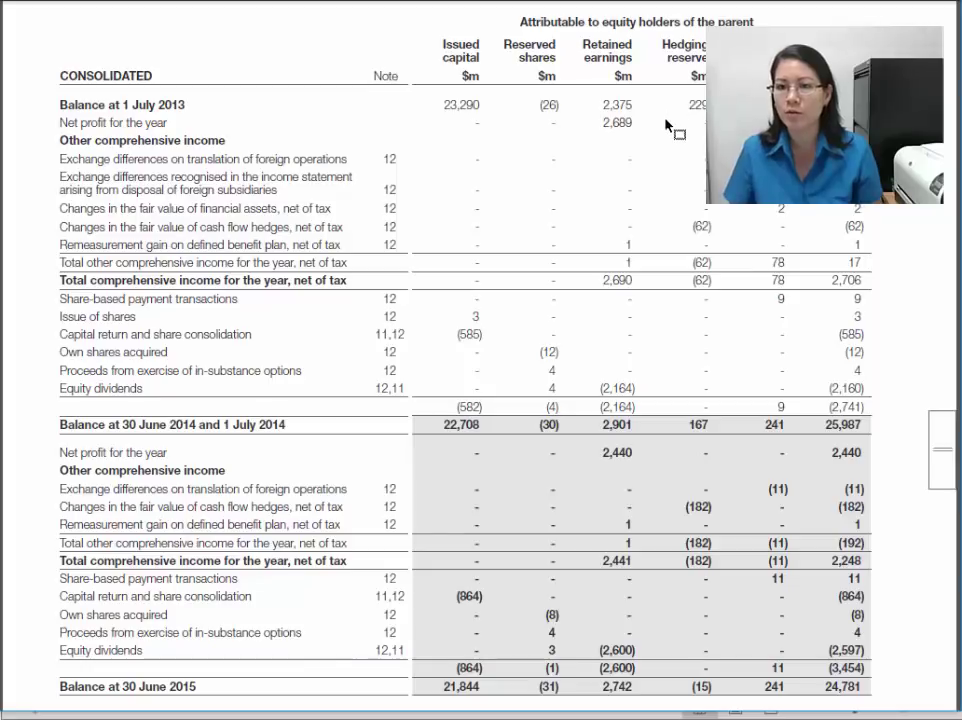
key(alt+Tab)
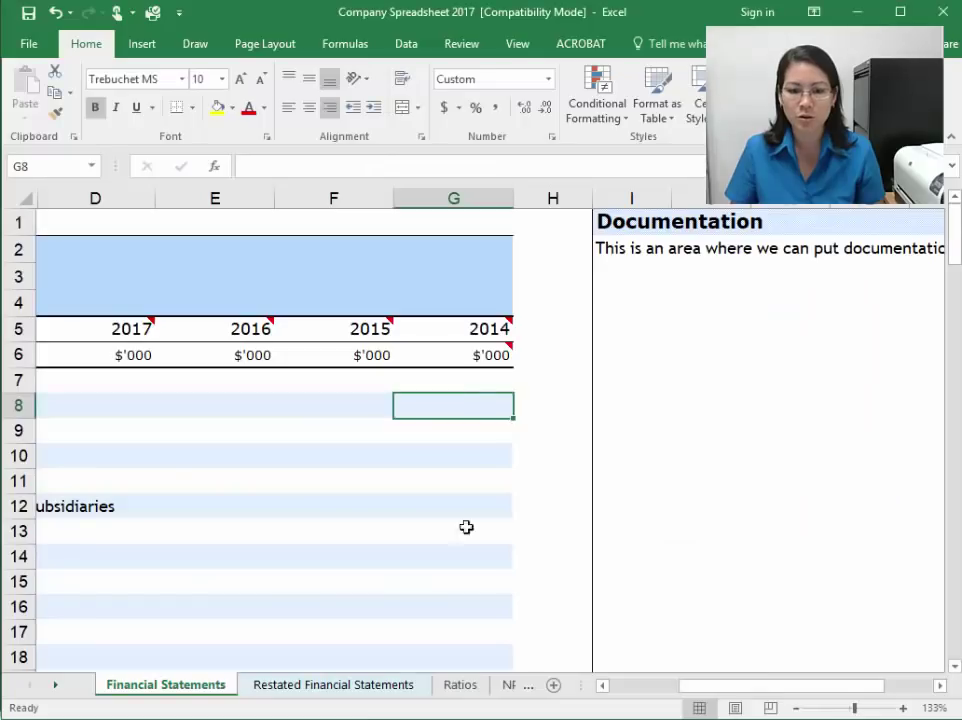
text(26021)
key(Return)
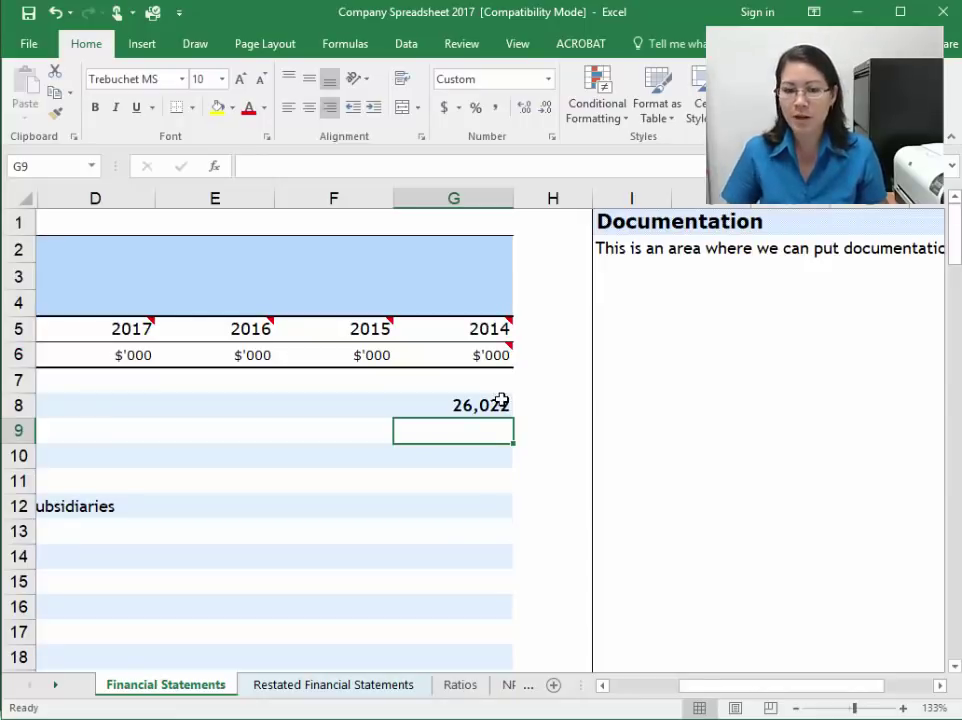
Step: Look up the 2014 net profit for the year in the annual report and enter 2689 in G9
key(alt+Tab)
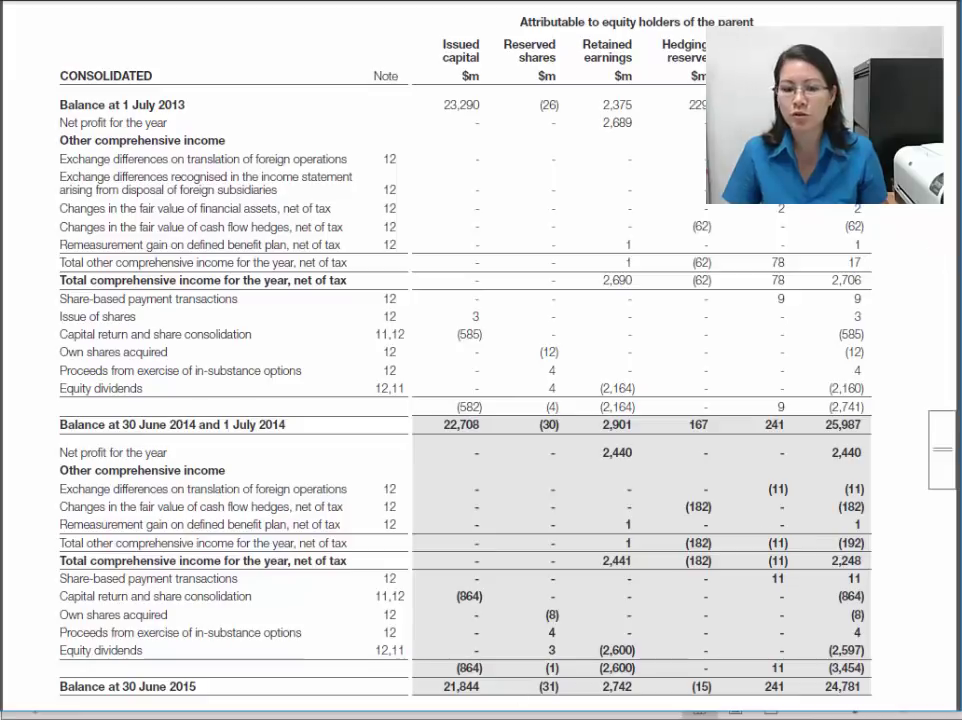
key(alt+Tab)
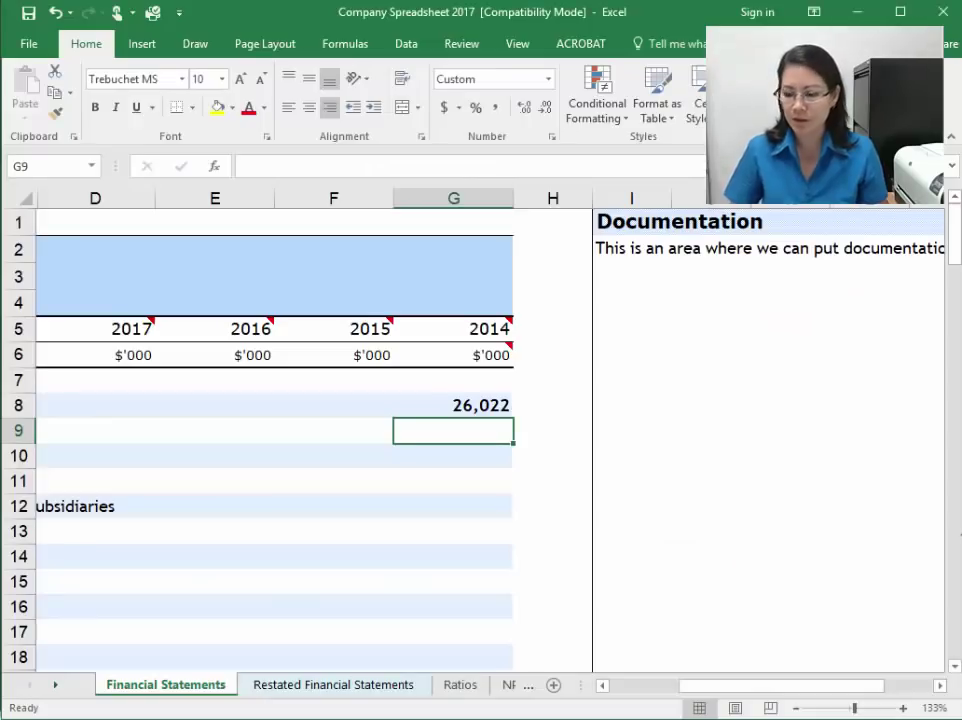
text(2689)
key(Return)
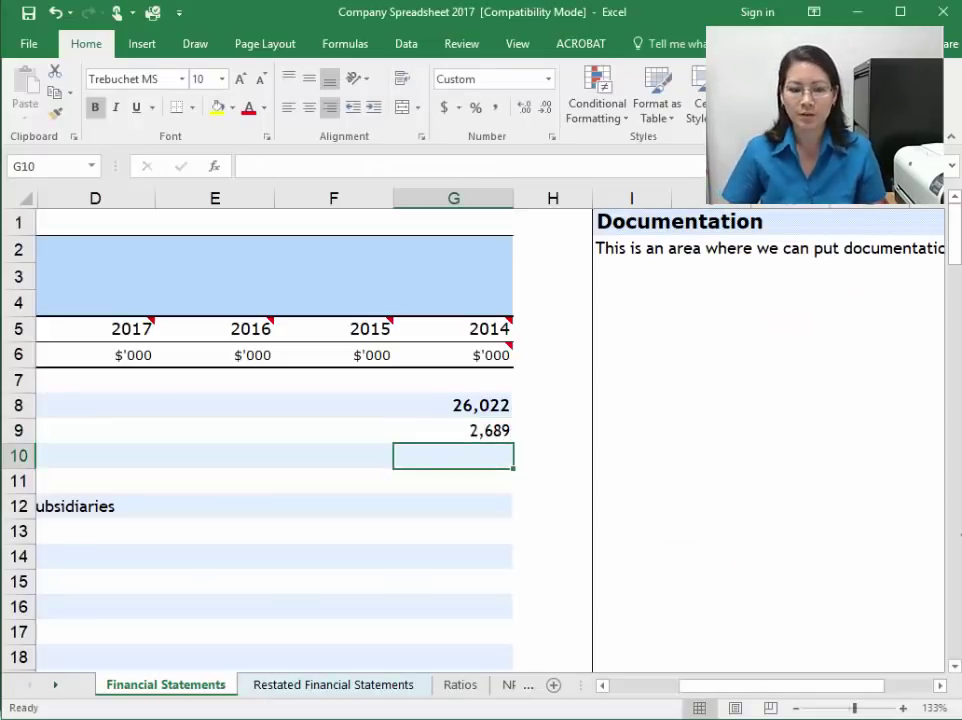
Step: Enter the 2014 exchange differences: 86 for translation of foreign operations in G11 and -10 for disposal of foreign subsidiaries in G12
click(453, 481)
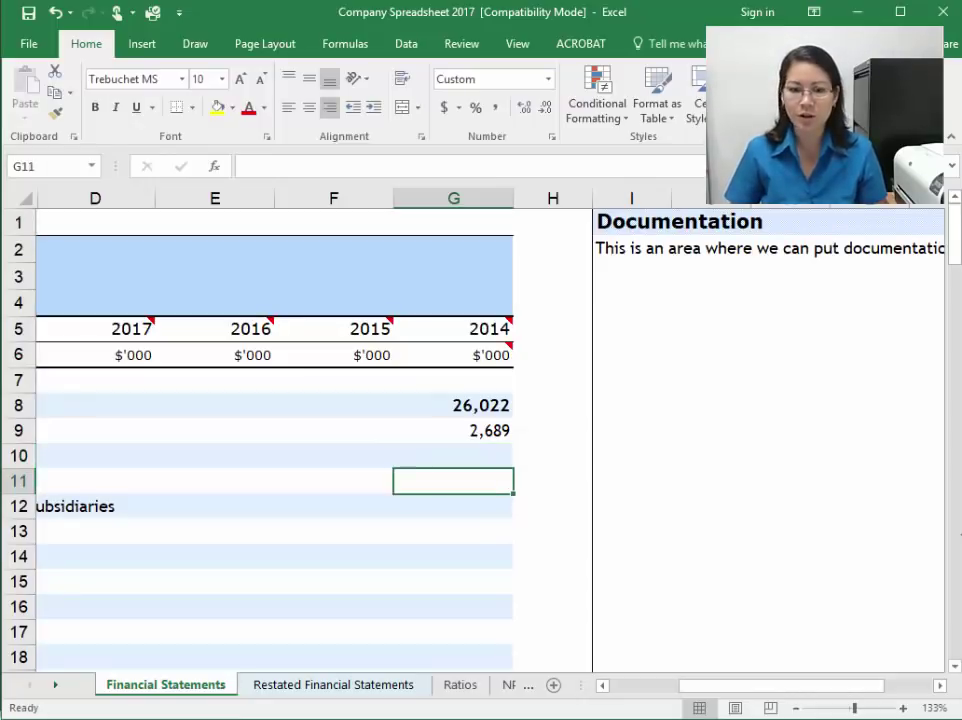
key(Up)
key(Left)
key(Left)
key(Left)
key(Left)
key(Left)
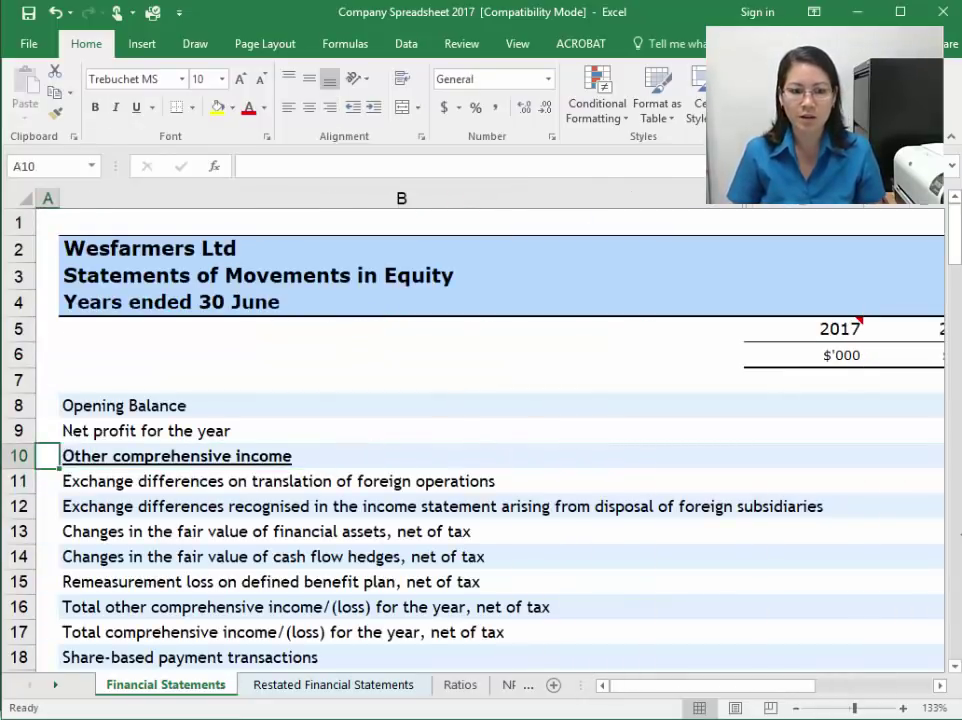
key(Right)
key(Down)
click(803, 481)
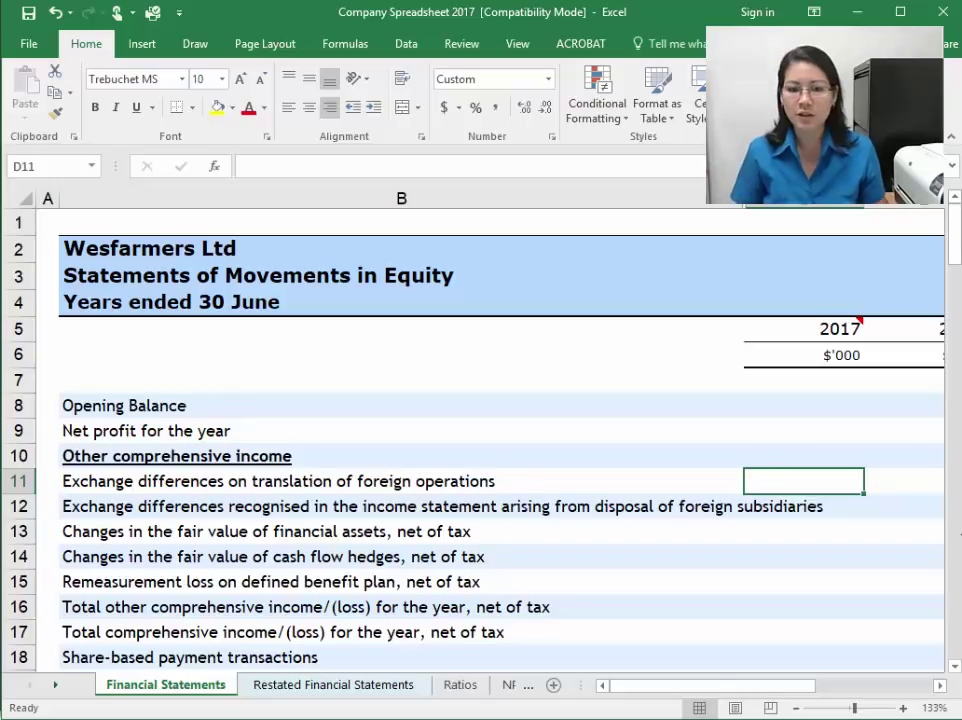
key(Right)
key(Right)
key(Right)
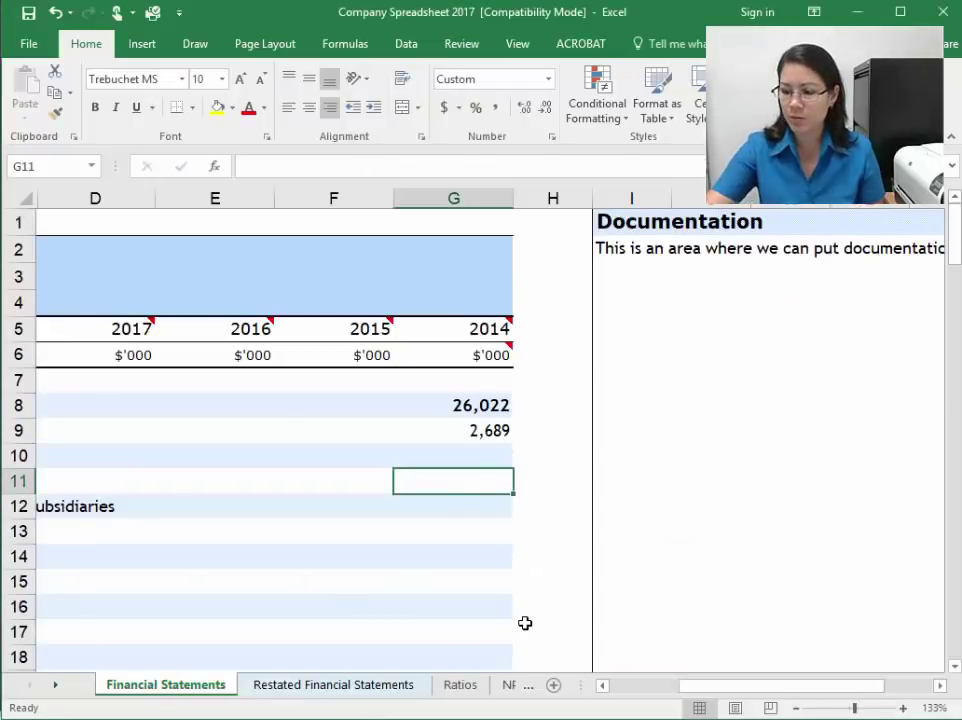
text(86)
key(Return)
text(-10)
key(Return)
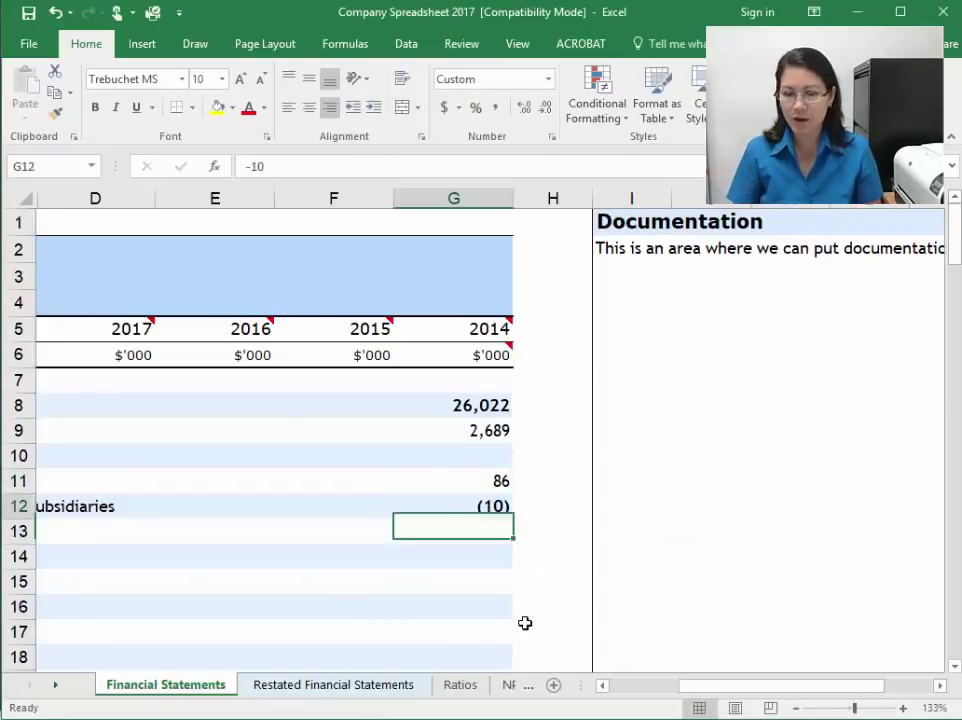
Step: Look up the 2014 changes in fair value of financial assets and cash flow hedges in the annual report
key(Up)
key(Left)
key(Home)
key(Right)
key(Down)
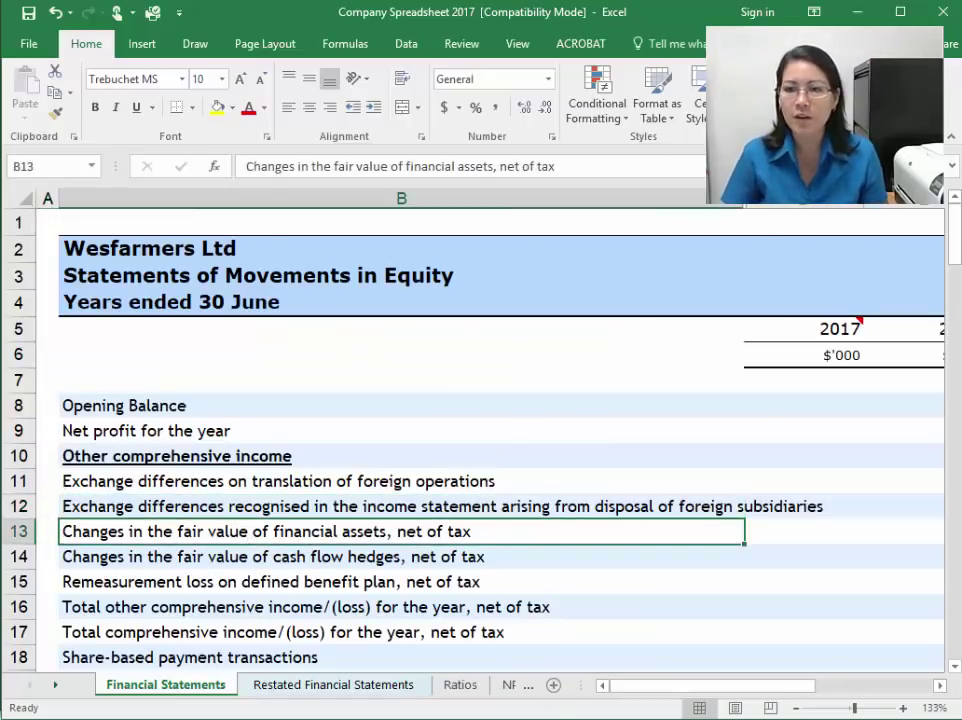
key(alt+Tab)
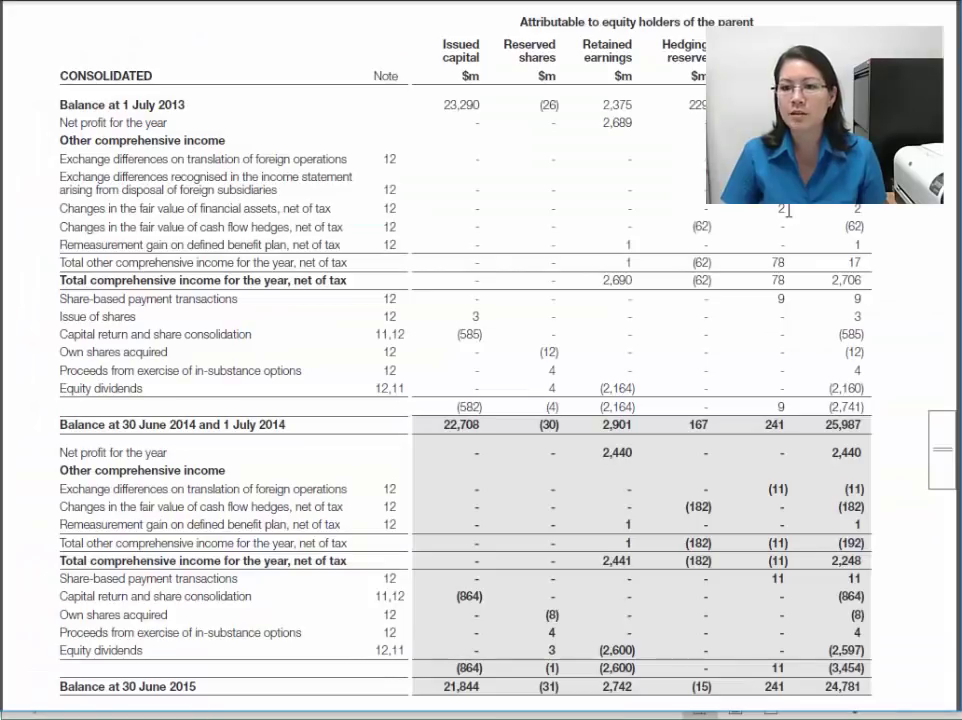
double_click(843, 226)
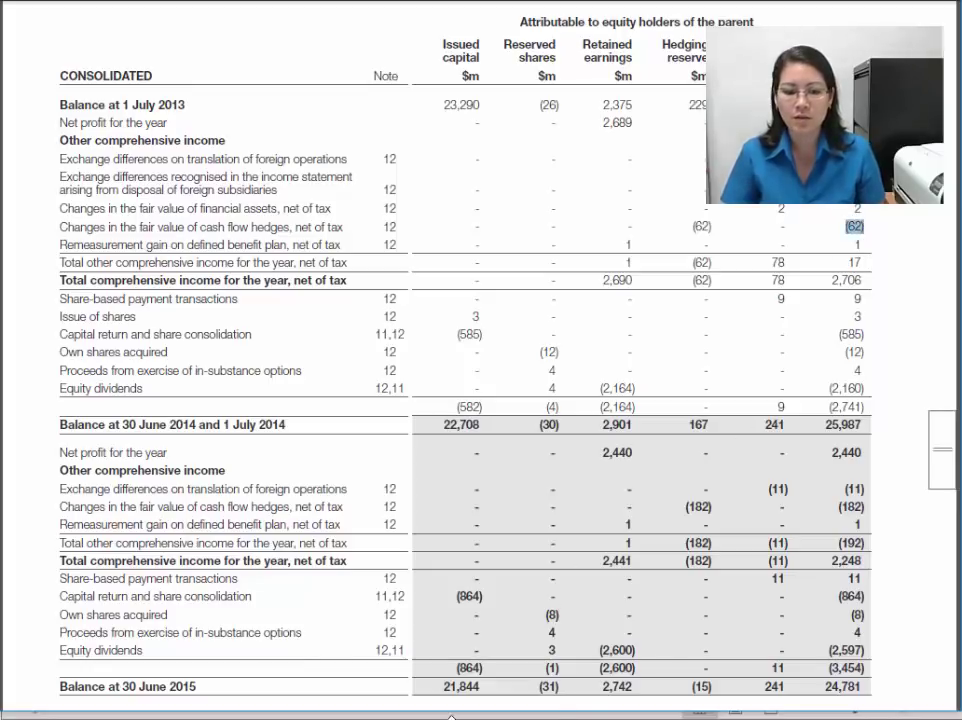
key(alt+Tab)
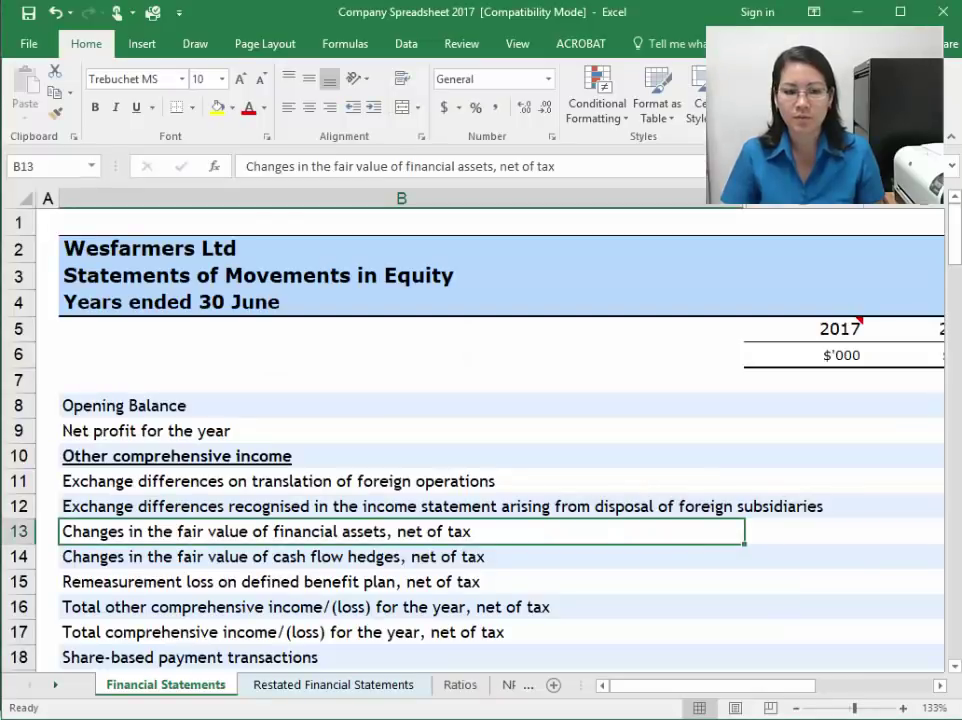
key(alt+Tab)
key(alt+Tab)
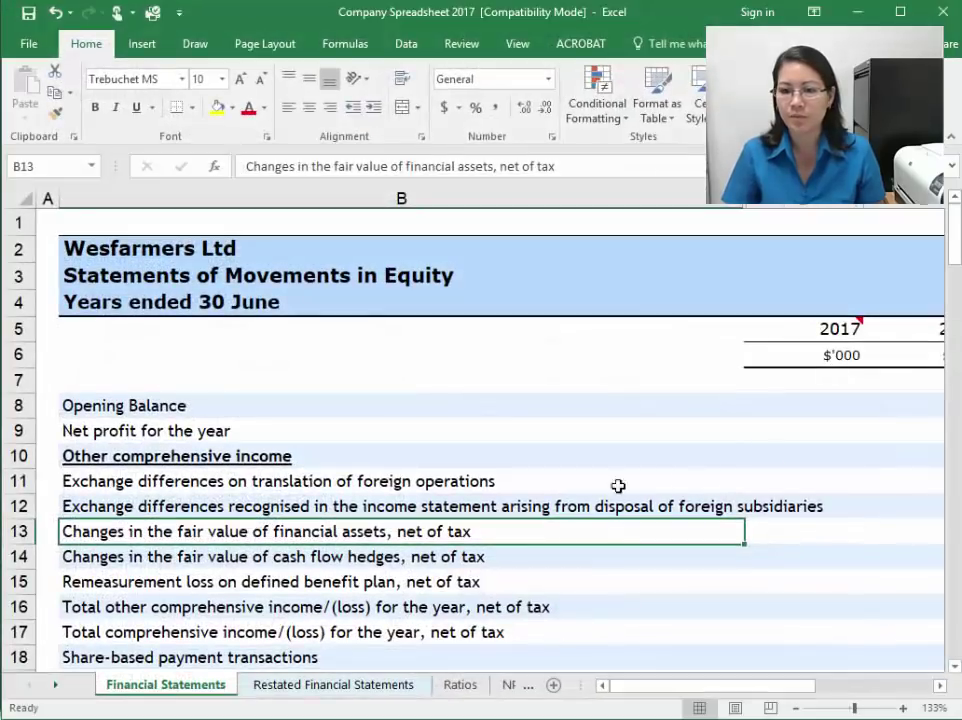
Step: Enter the 2014 fair value changes, net of tax: 2 for financial assets in G13 and -62 for cash flow hedges in G14
key(Right)
key(Right)
key(Right)
key(Right)
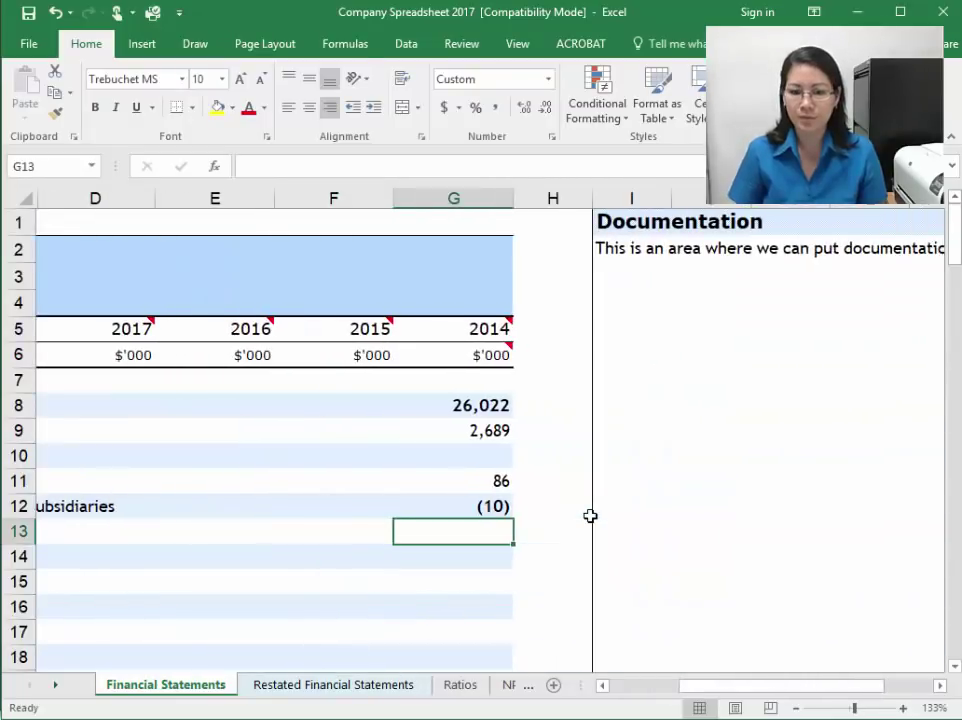
text(2)
key(Return)
text(-62)
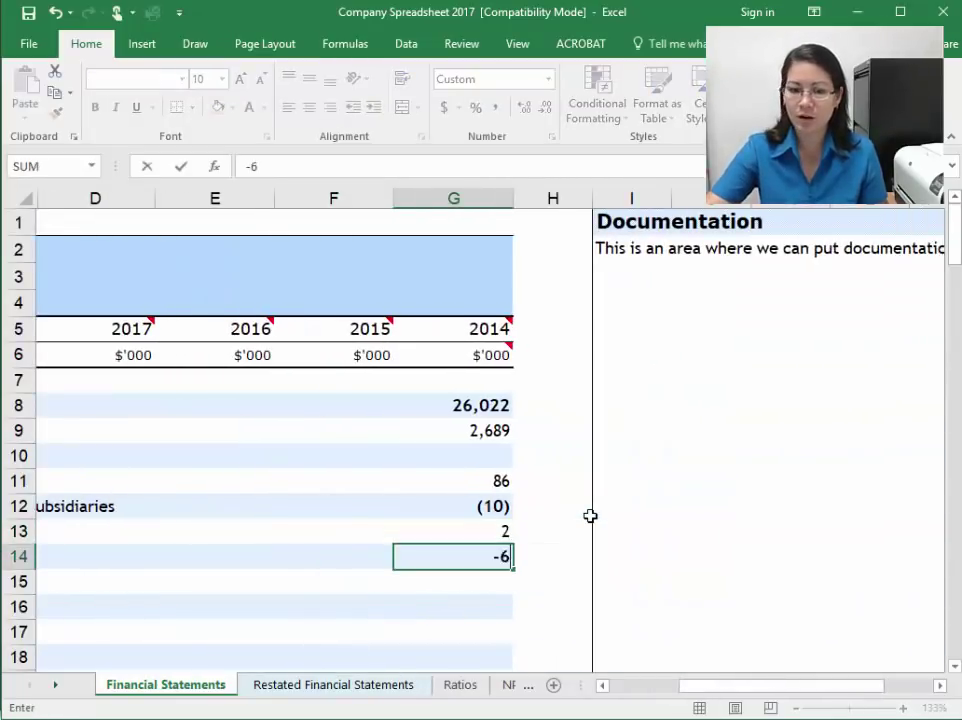
key(Return)
Step: Look up the 2014 remeasurement on the defined benefit plan in the annual report and enter 1 in G15
key(Up)
key(Left)
key(Left)
key(Left)
key(Left)
key(Left)
key(Left)
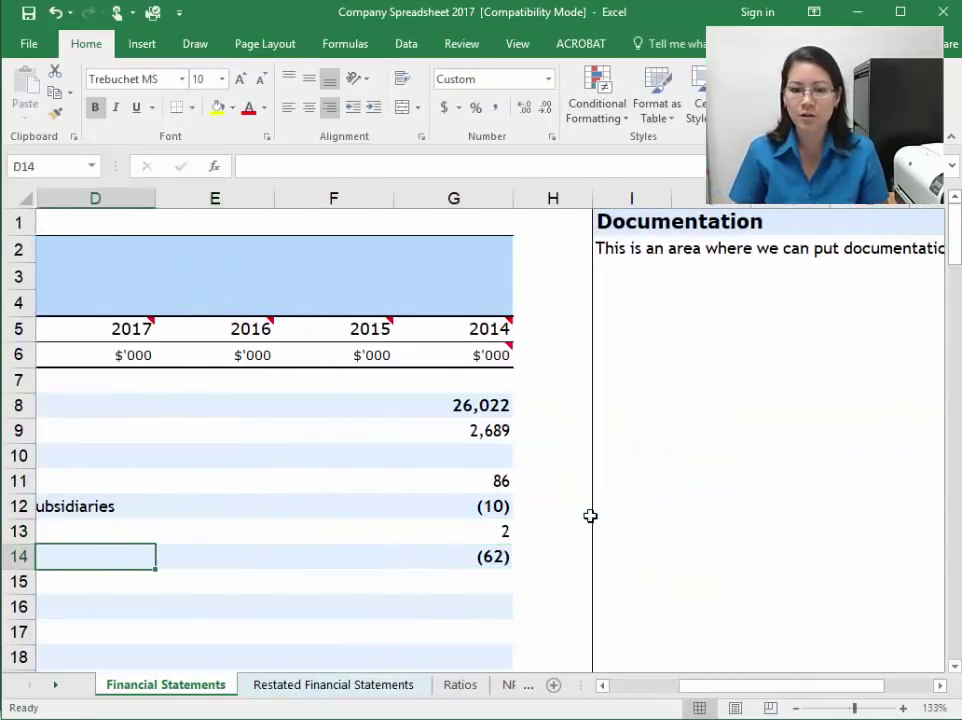
key(Right)
key(Down)
key(Right)
key(Right)
key(Right)
key(Right)
key(Right)
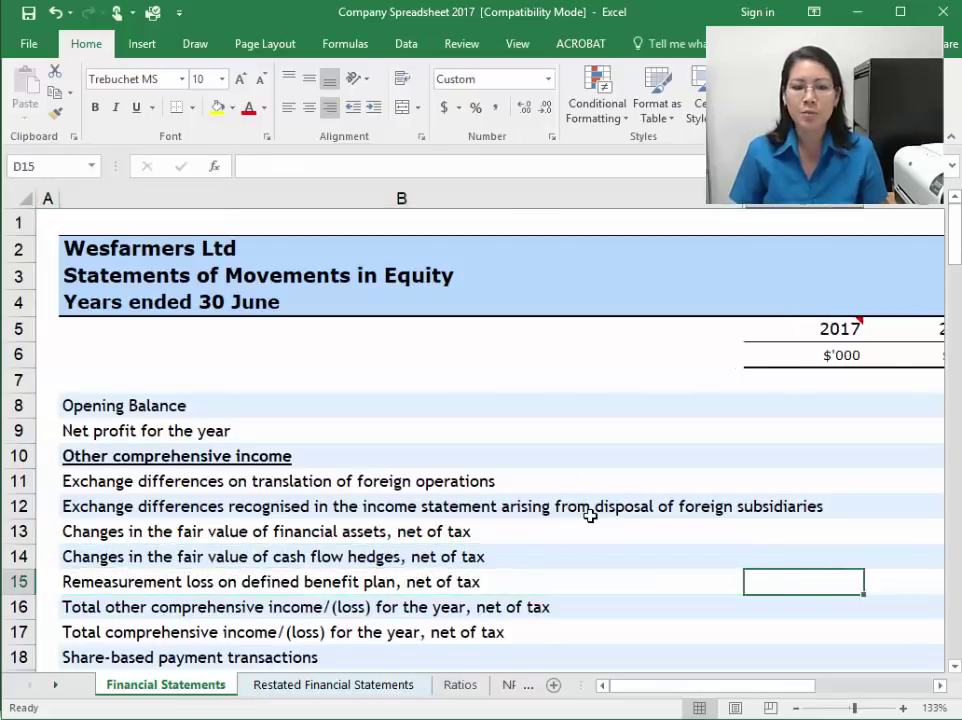
key(Left)
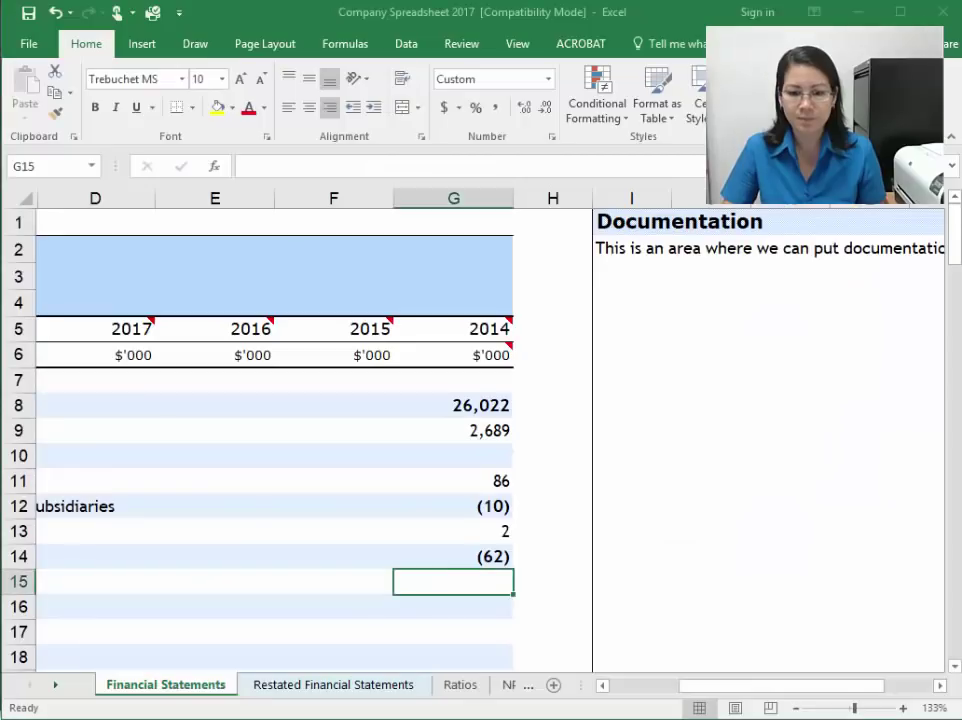
text(1)
key(Return)
Step: Italicize the labels for total other comprehensive income in B16 and total comprehensive income in B17
key(Up)
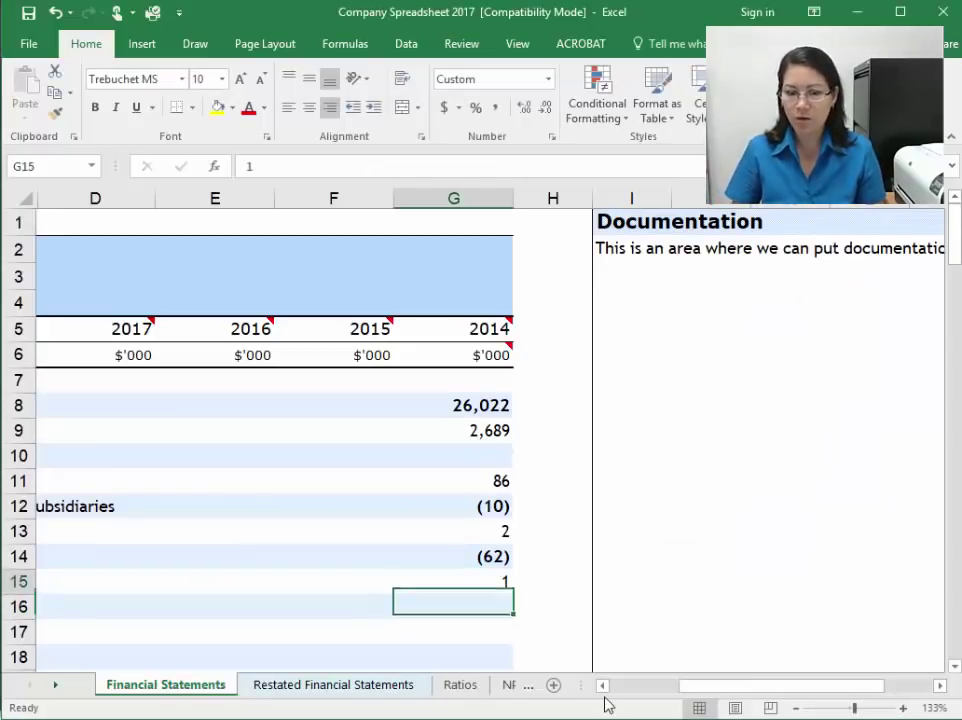
key(Left)
key(Left)
key(Left)
key(Left)
key(Left)
key(Left)
key(Down)
key(Right)
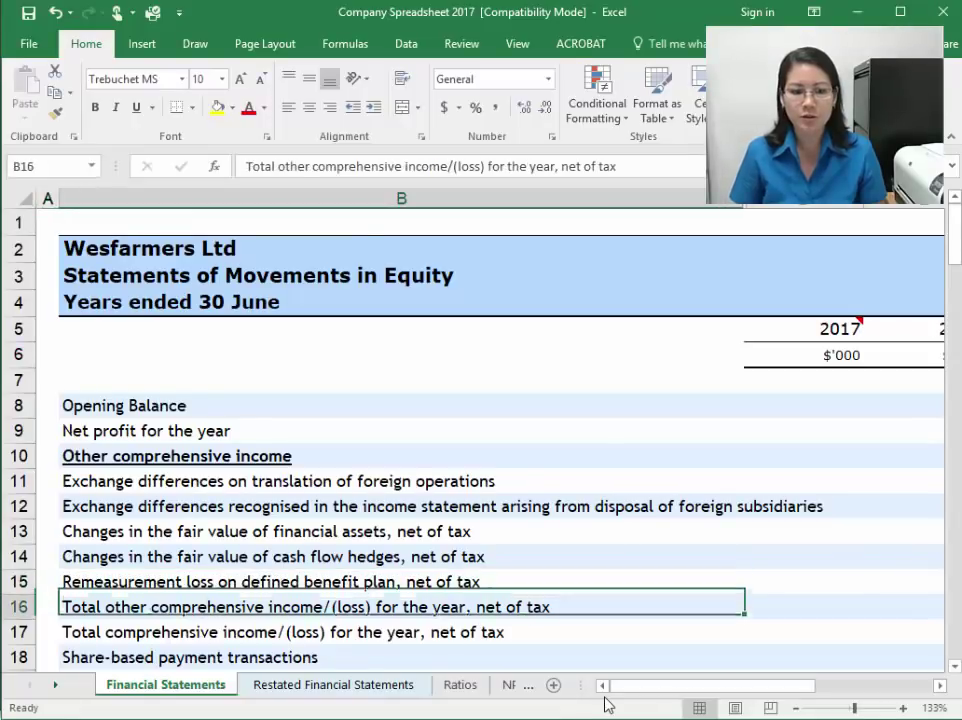
key(ctrl+i)
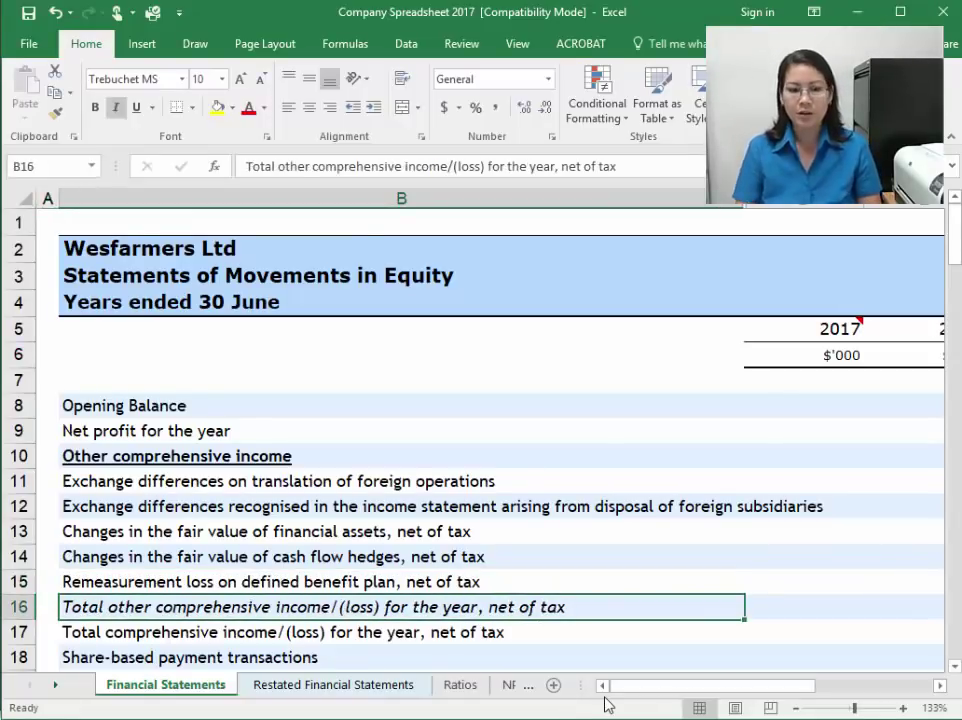
click(493, 631)
key(ctrl+i)
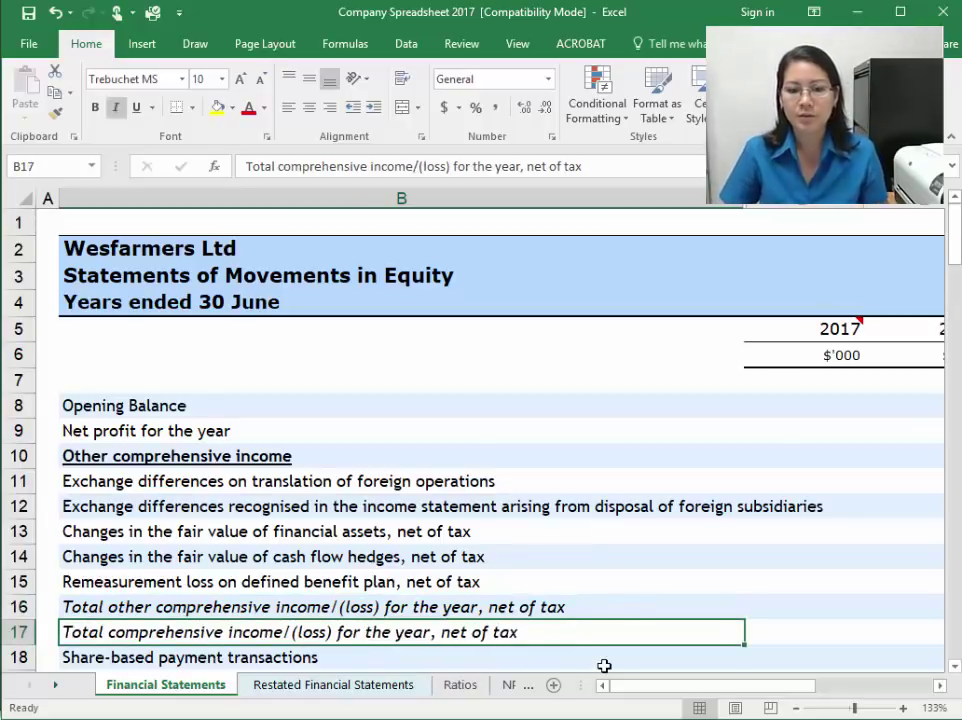
Step: Calculate the 2014 total other comprehensive income in G16 with =SUM(G11:G15)
click(678, 608)
key(Tab)
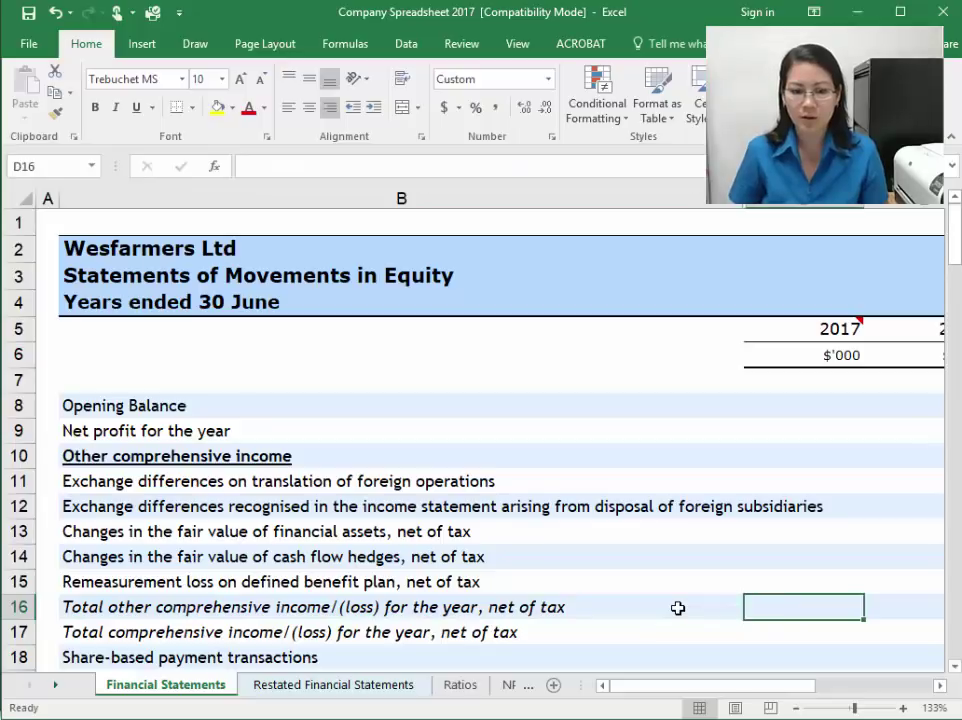
key(Tab)
key(Tab)
key(Tab)
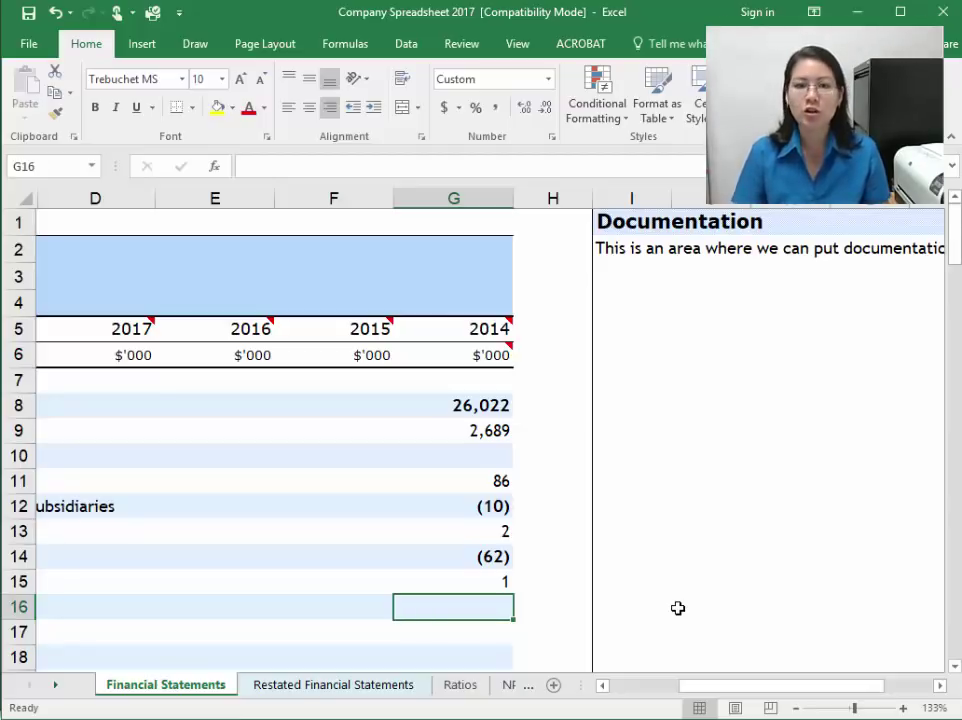
text(=)
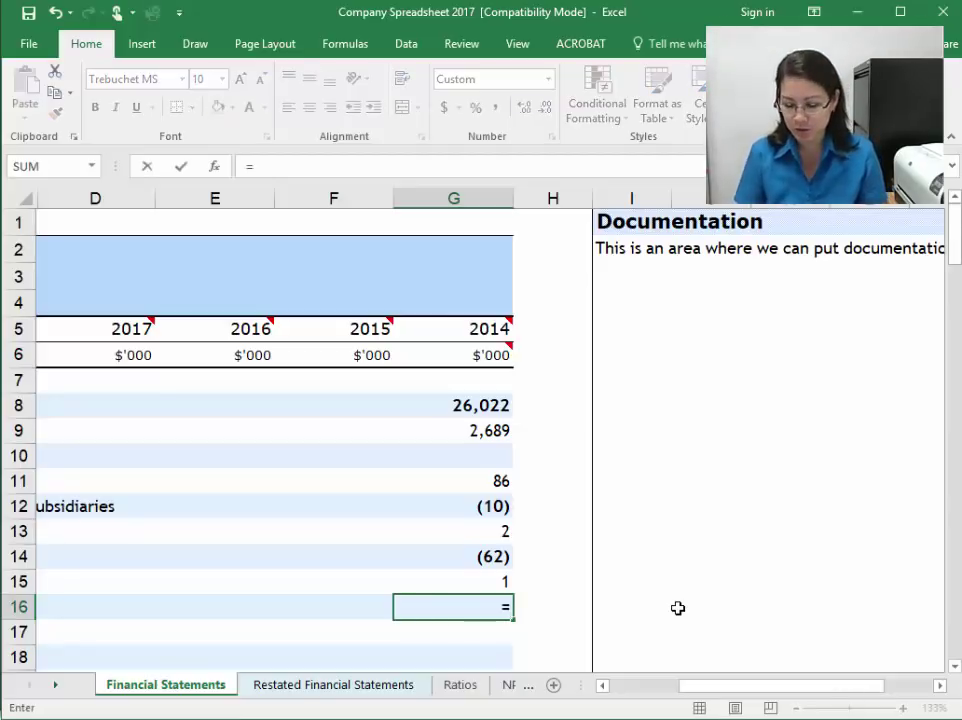
text(sum()
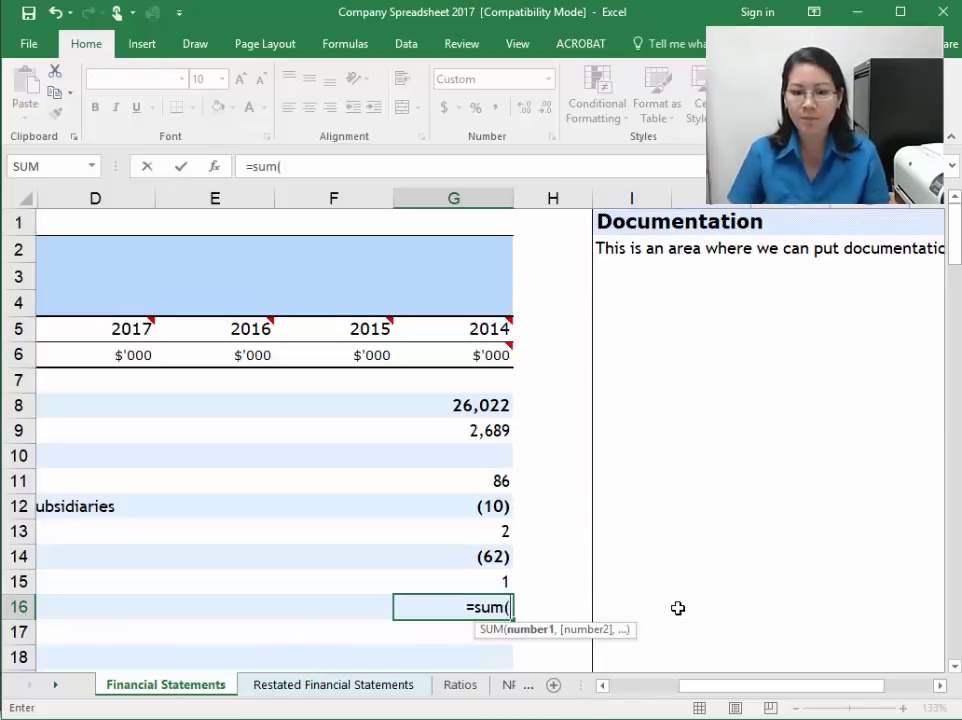
drag(470, 481, 470, 582)
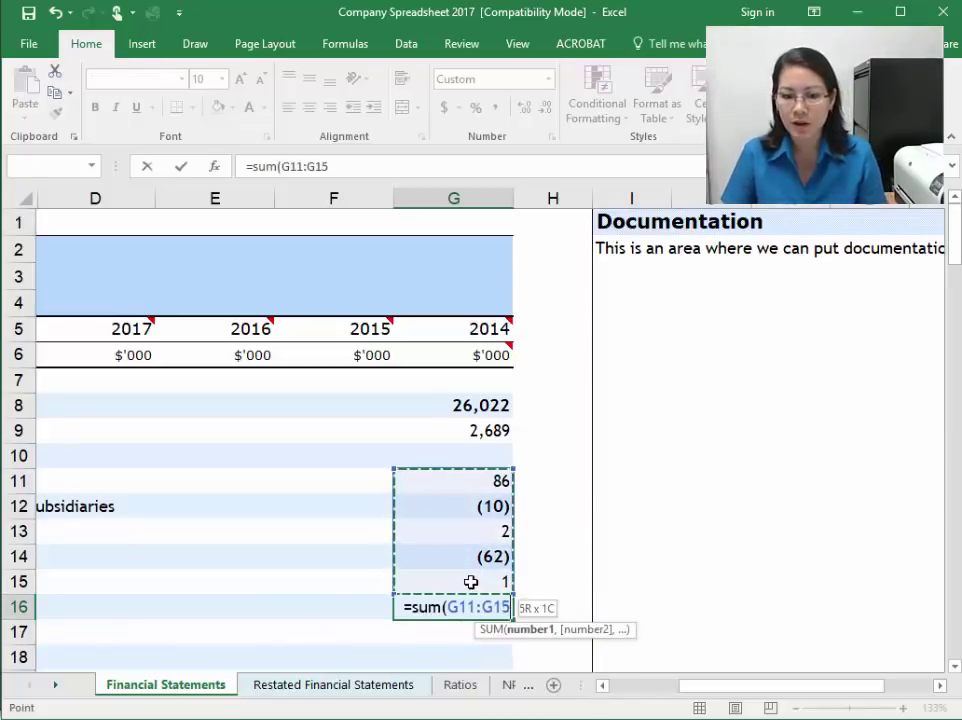
key(Return)
key(Up)
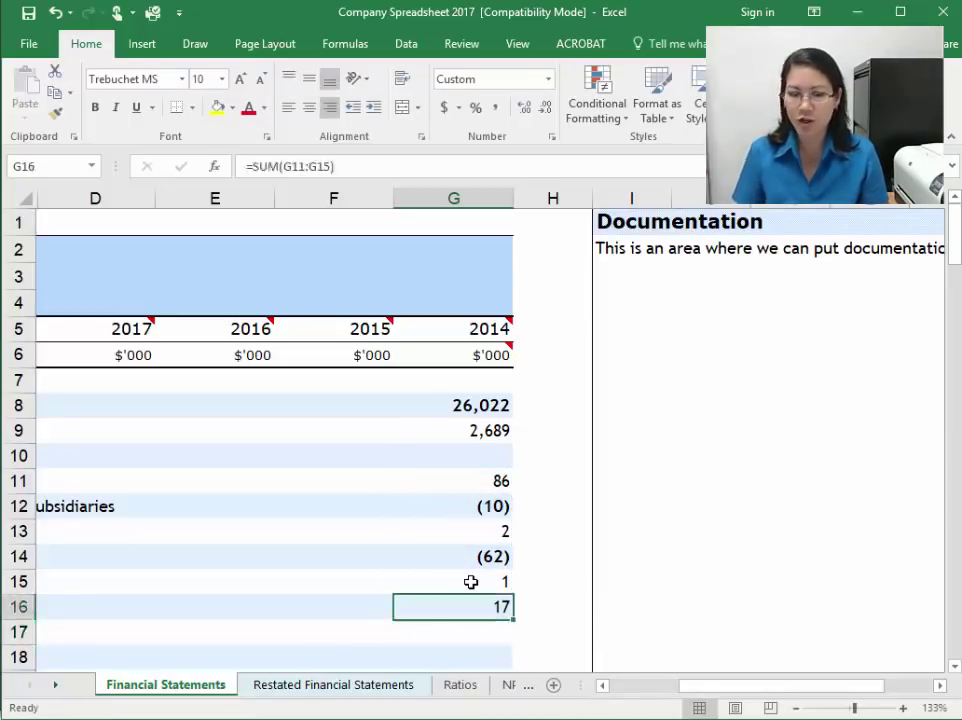
Step: Examine which rows make up total other comprehensive income and total comprehensive income for the year
key(Left)
key(Home)
key(Right)
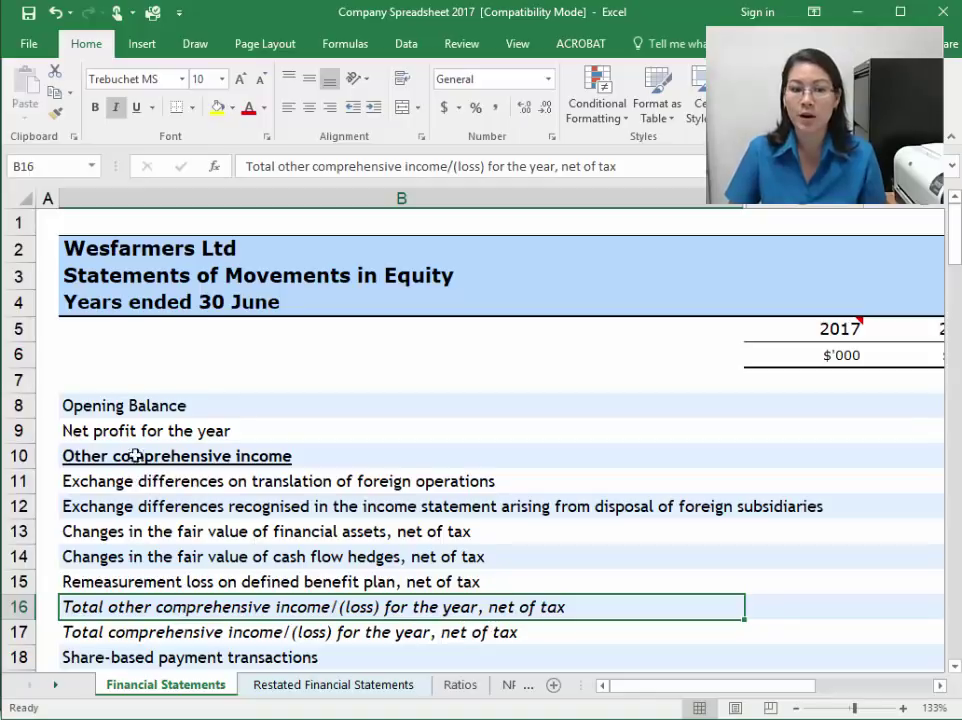
drag(27, 481, 82, 580)
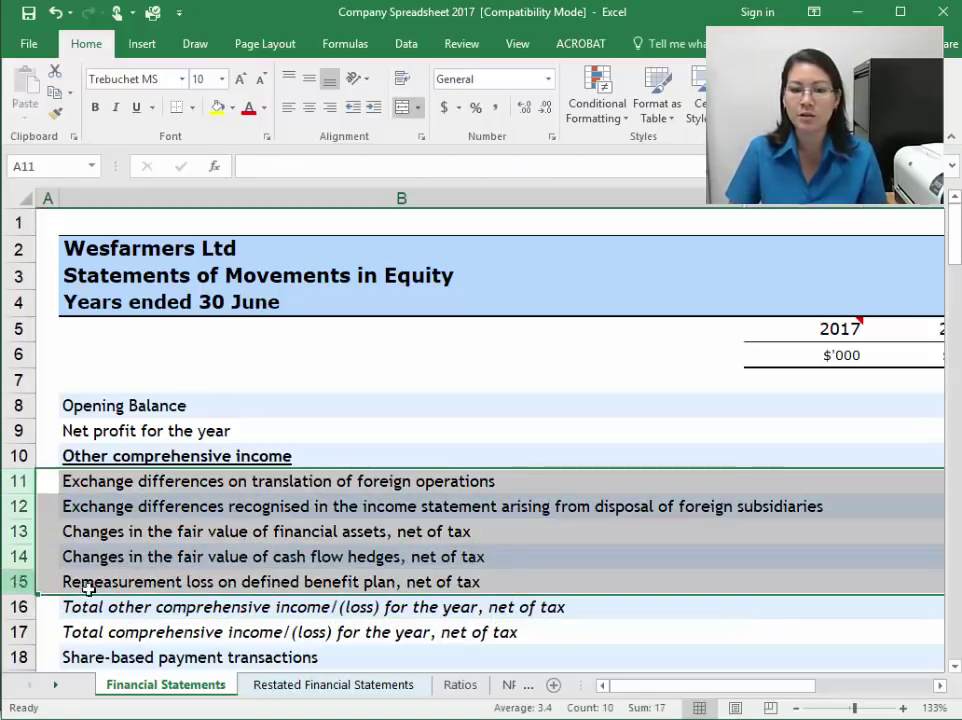
click(250, 558)
click(82, 638)
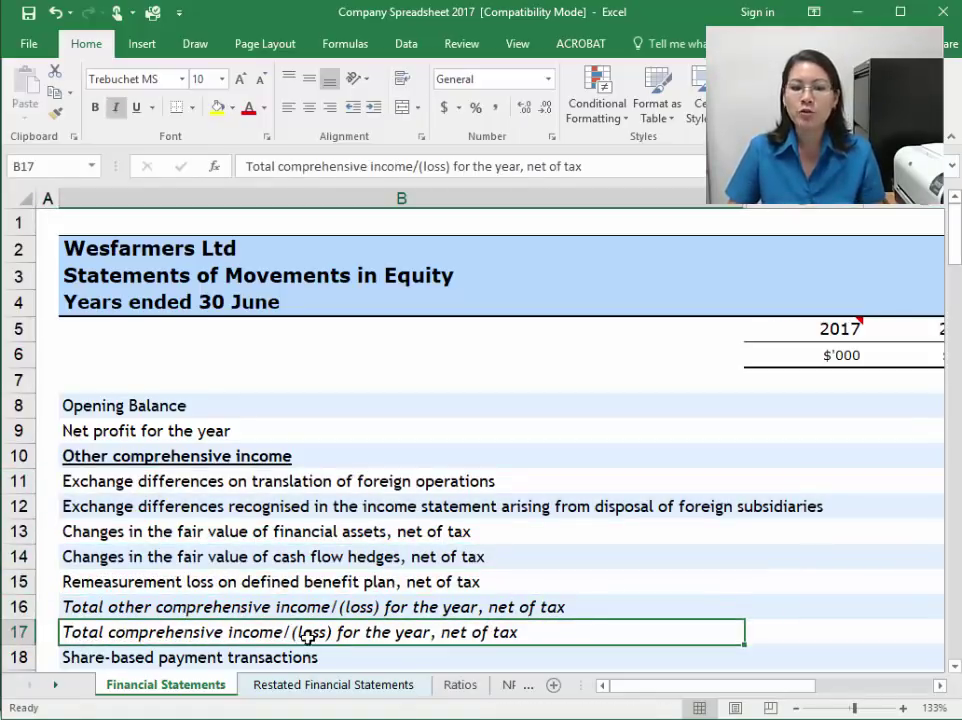
click(436, 607)
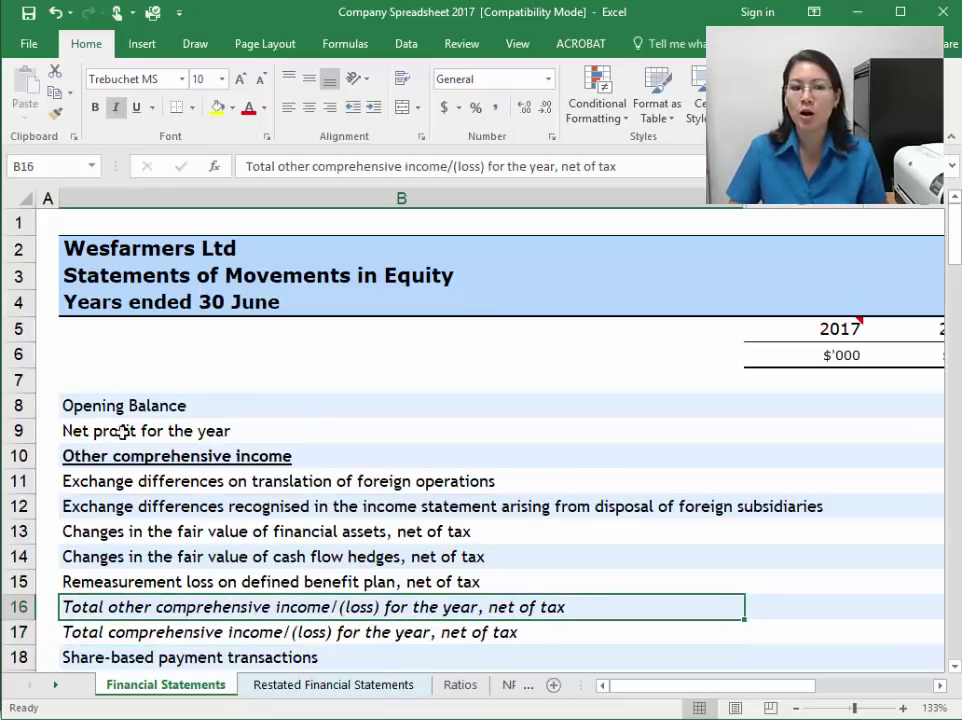
click(350, 630)
key(Right)
key(Right)
key(Right)
key(Right)
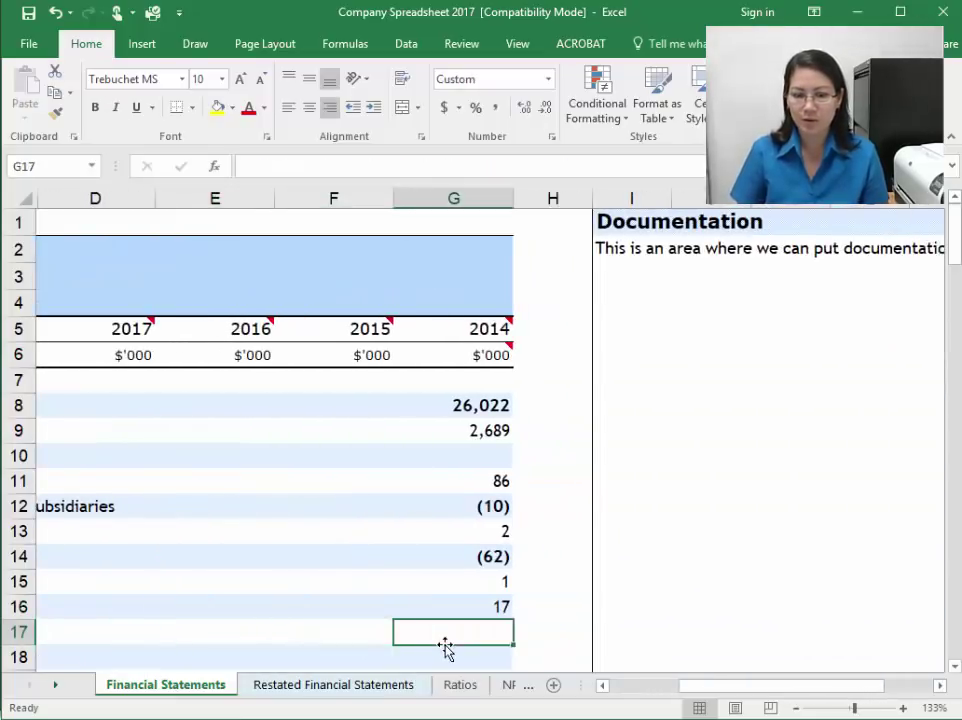
Step: Italicize the 2014 total in G16 and check the comprehensive income totals in the annual report
click(480, 608)
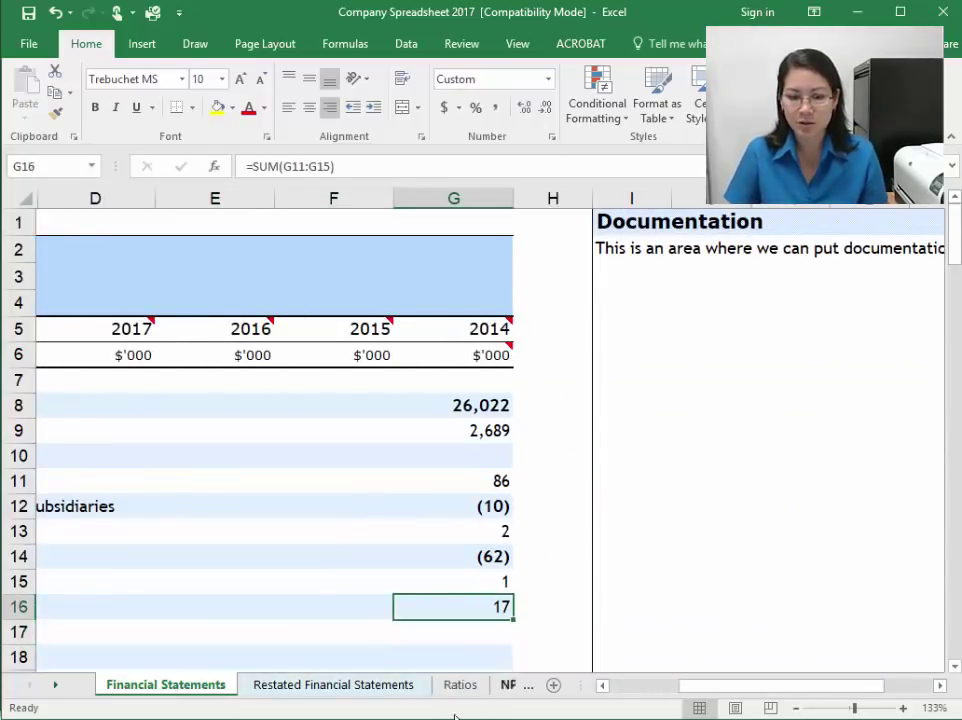
key(ctrl+i)
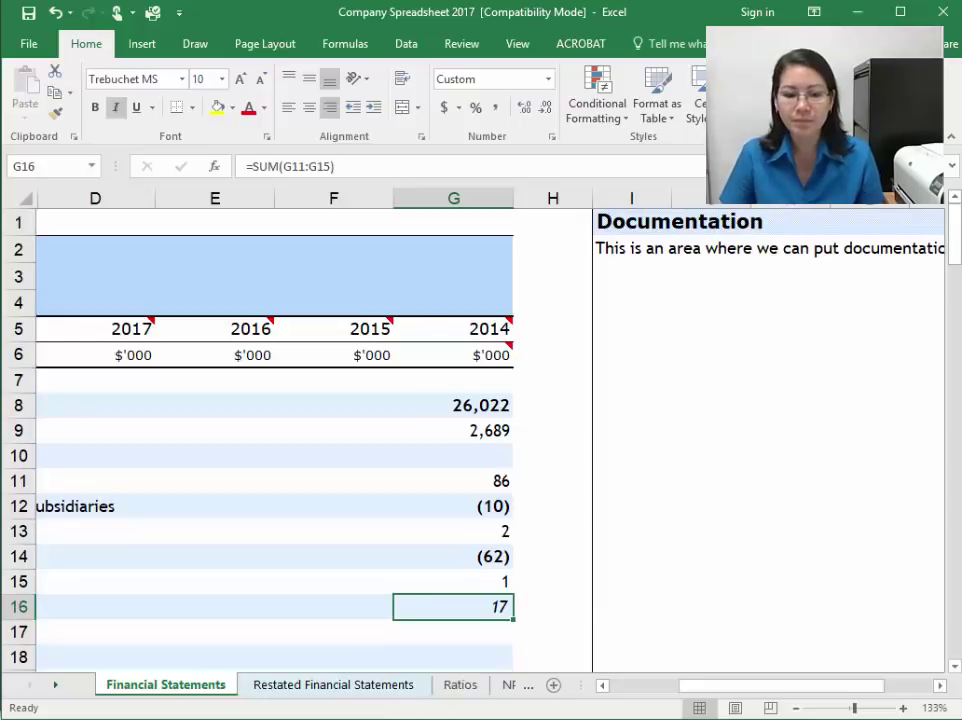
mouse_move(162, 718)
click(345, 712)
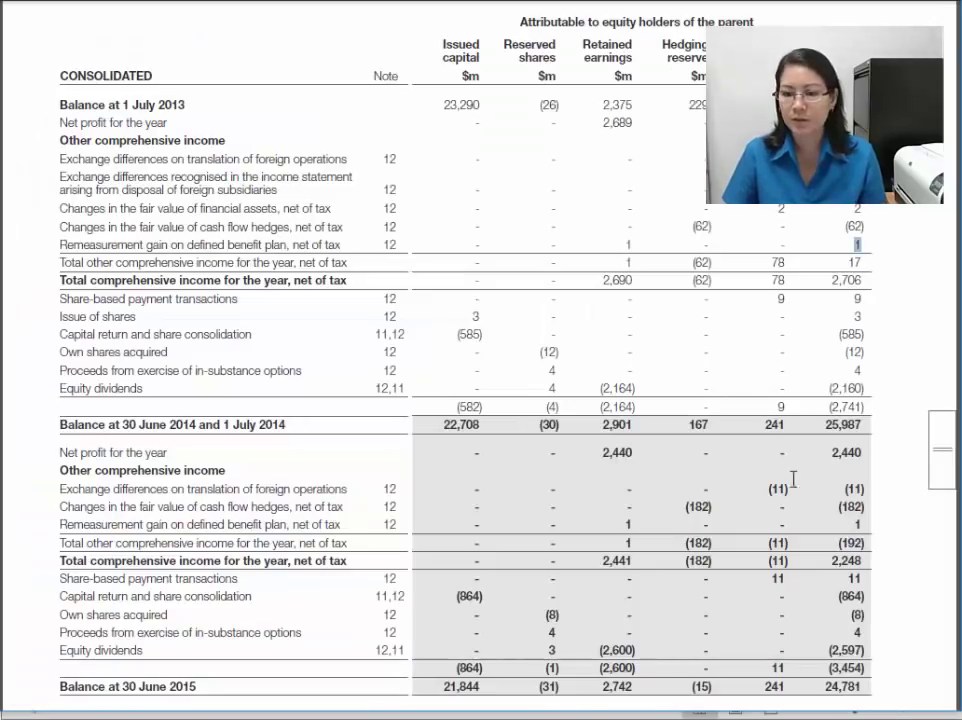
mouse_move(848, 263)
mouse_down()
mouse_move(858, 263)
mouse_move(845, 281)
mouse_move(857, 283)
mouse_up()
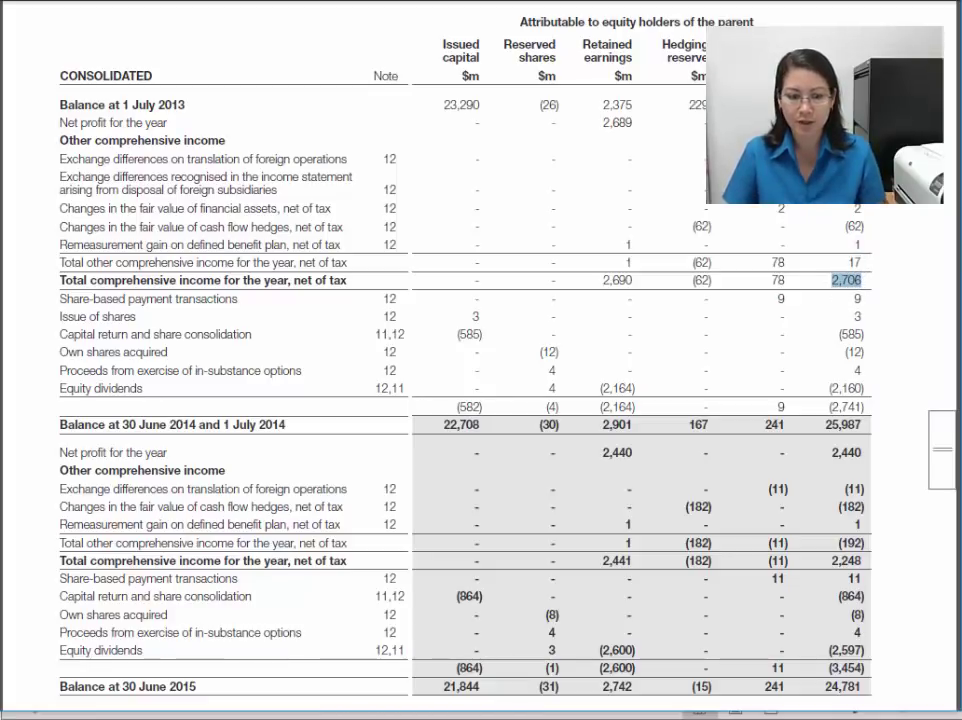
Step: Calculate the 2014 total comprehensive income in G17 by adding net profit and total other comprehensive income with =G9+G16
key(alt+Tab)
key(Return)
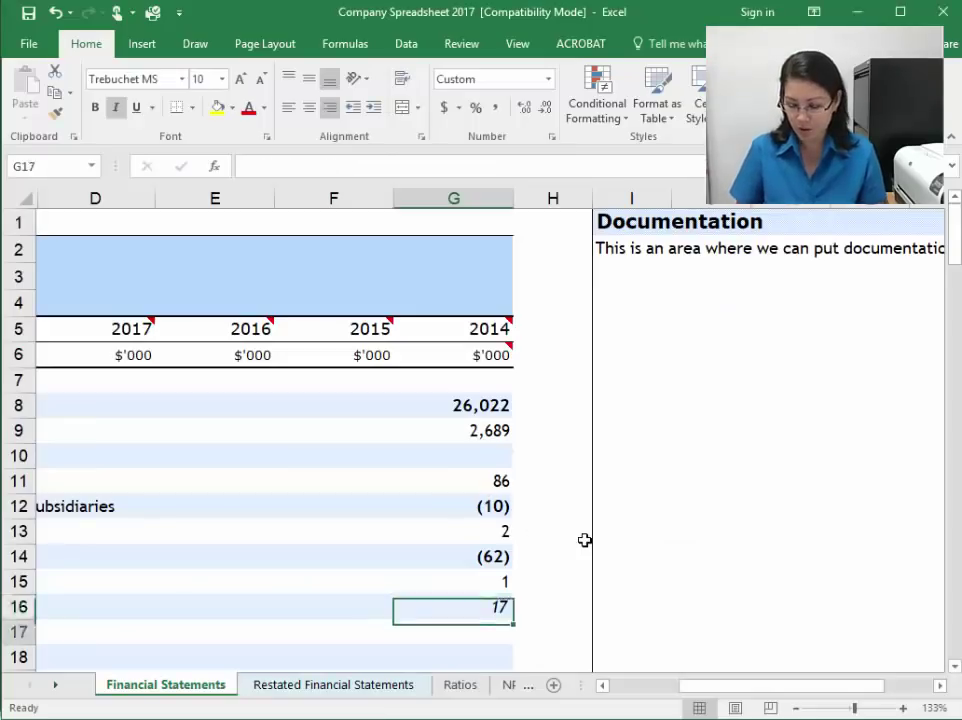
text(=)
click(492, 430)
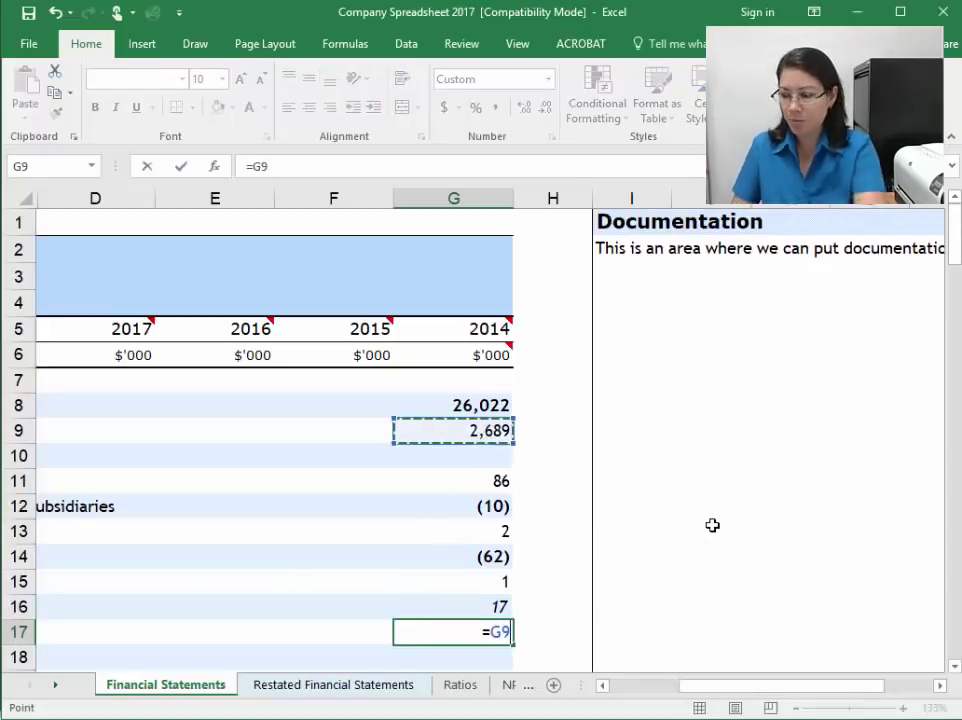
text(+)
click(475, 603)
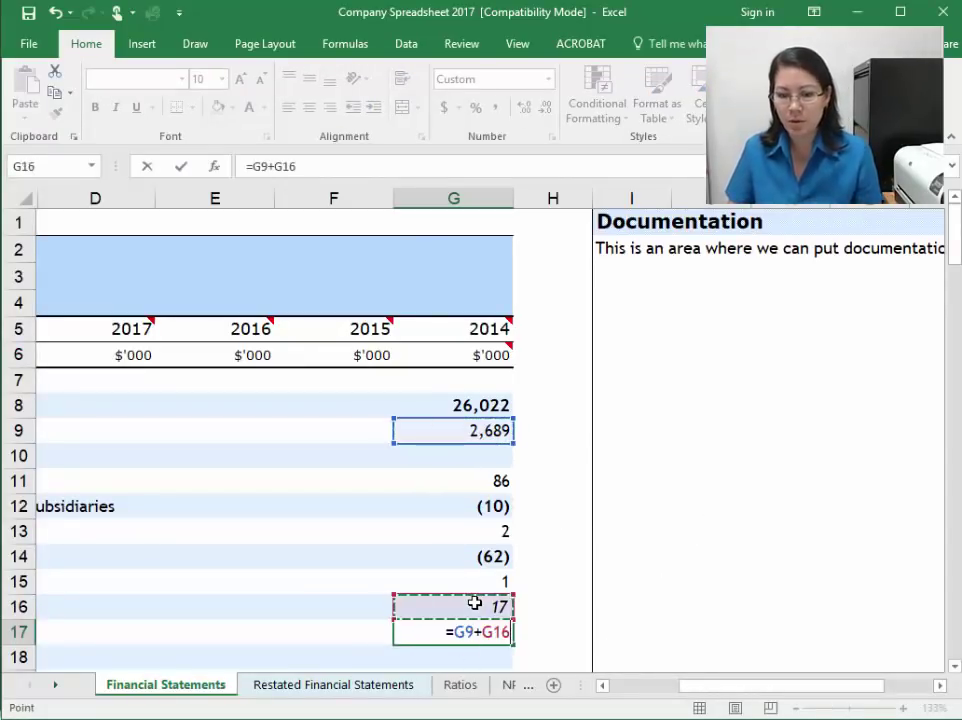
key(Return)
Step: Italicize the 2014 total comprehensive income in G17 and remove the bold from the figures in G12 and G14
click(473, 632)
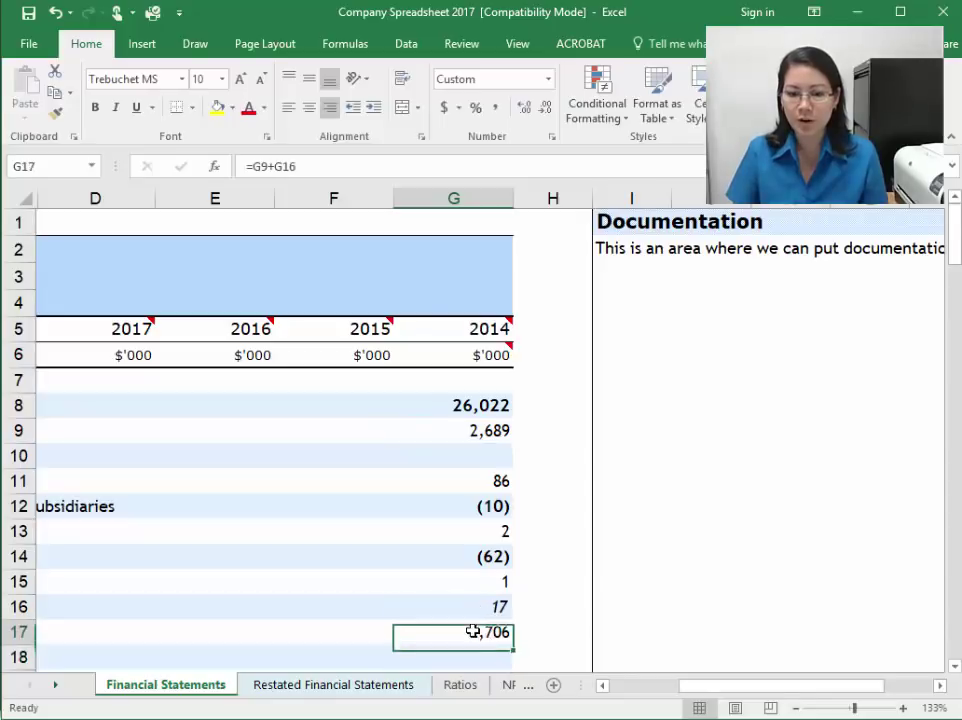
click(497, 508)
click(496, 556)
click(497, 606)
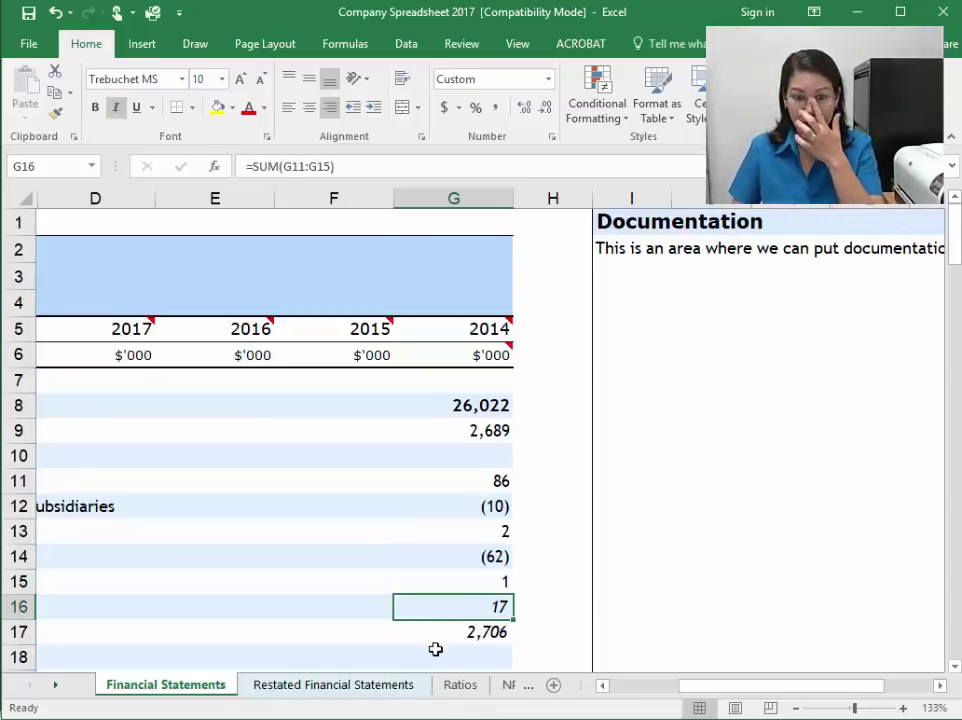
click(505, 633)
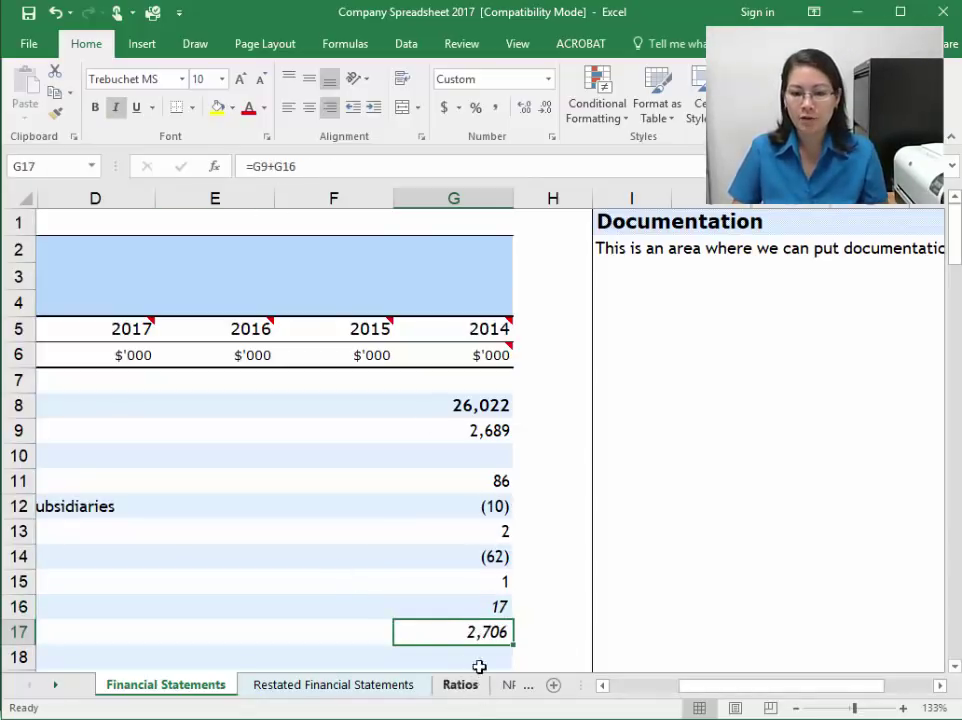
Step: Copy the total other comprehensive income and total comprehensive income formulas from G16 and G17 across to the 2015, 2016 and 2017 columns
click(470, 610)
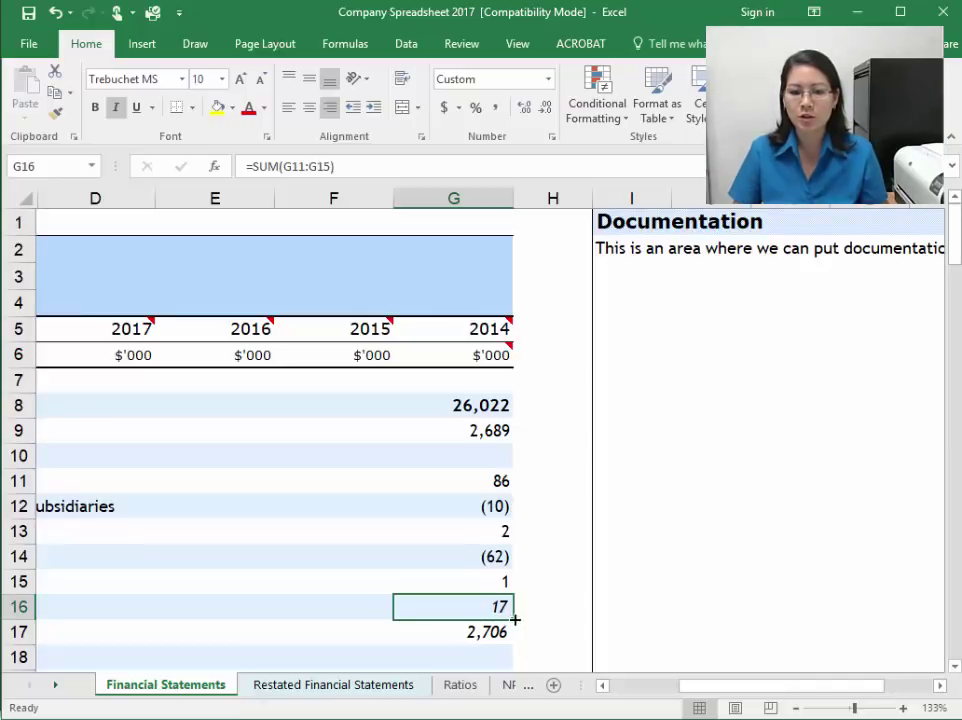
drag(515, 620, 80, 620)
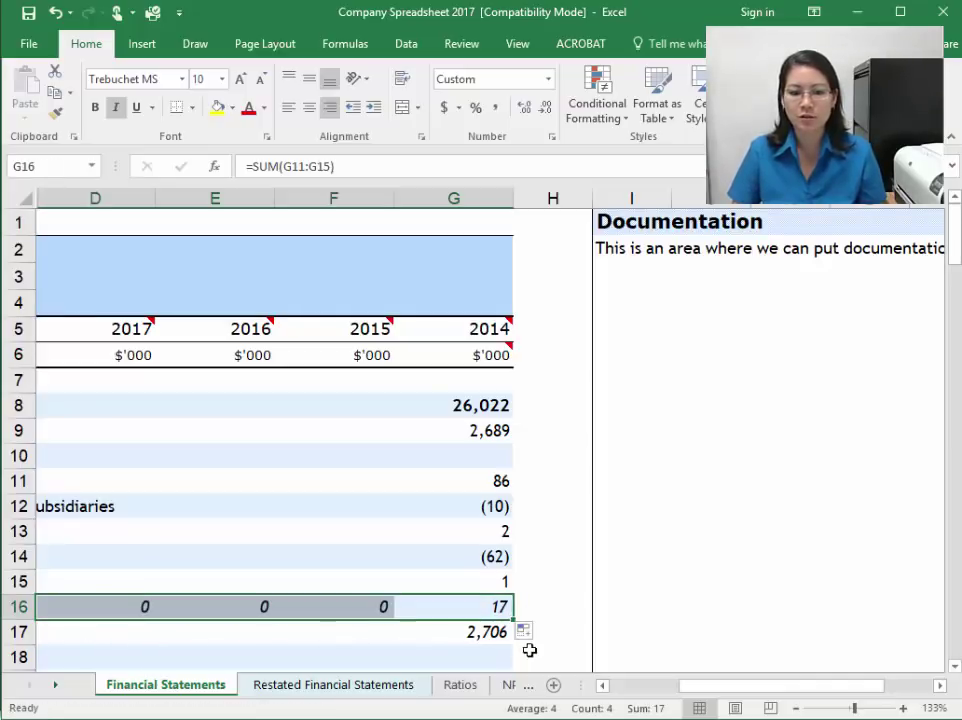
click(481, 630)
drag(514, 649, 70, 638)
click(354, 633)
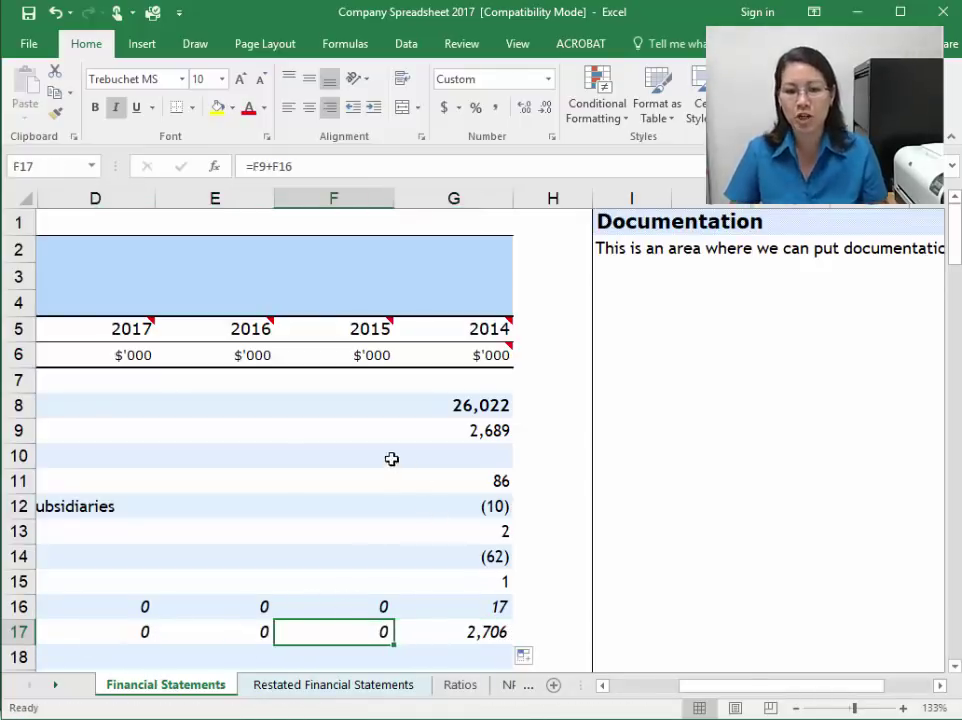
Step: Review the 2014 cells feeding the totals and the annual report's rows from share-based payment transactions to equity dividends
click(371, 485)
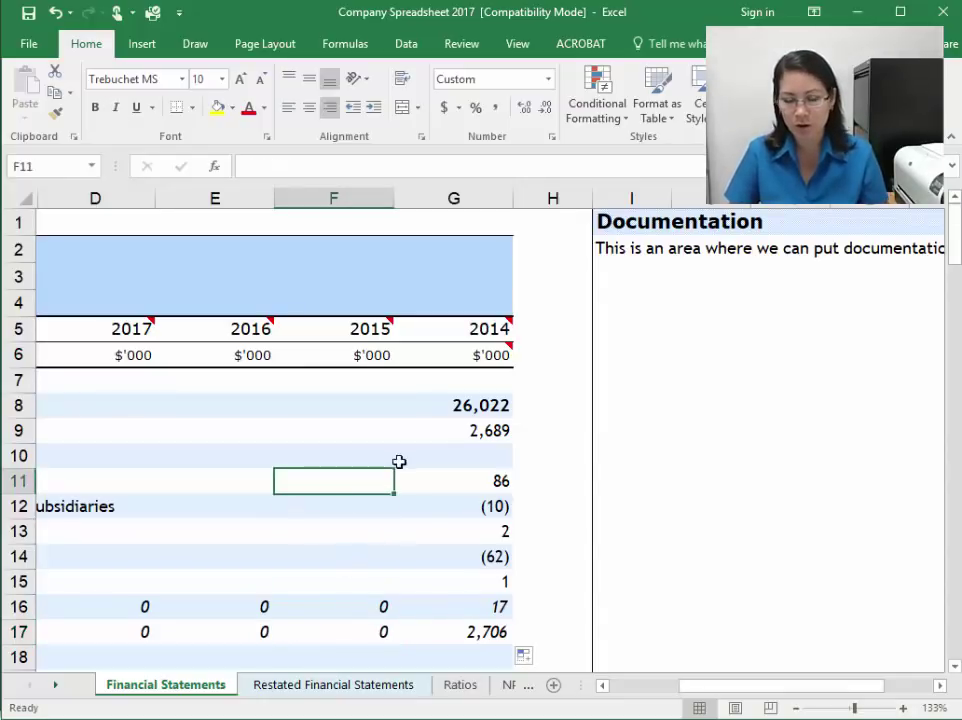
click(488, 478)
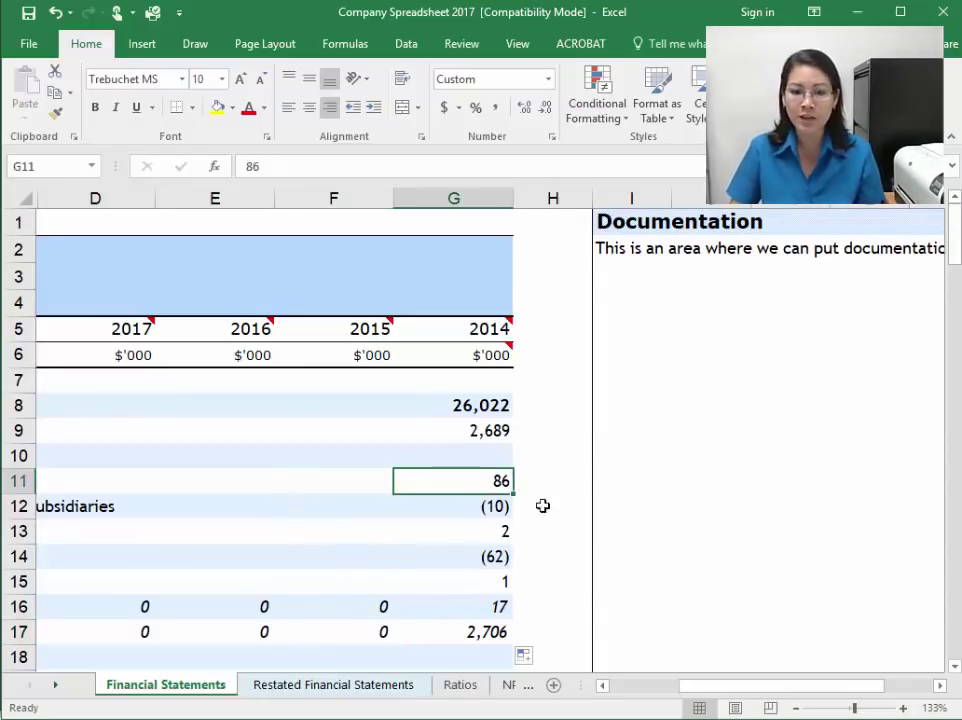
click(497, 430)
click(481, 612)
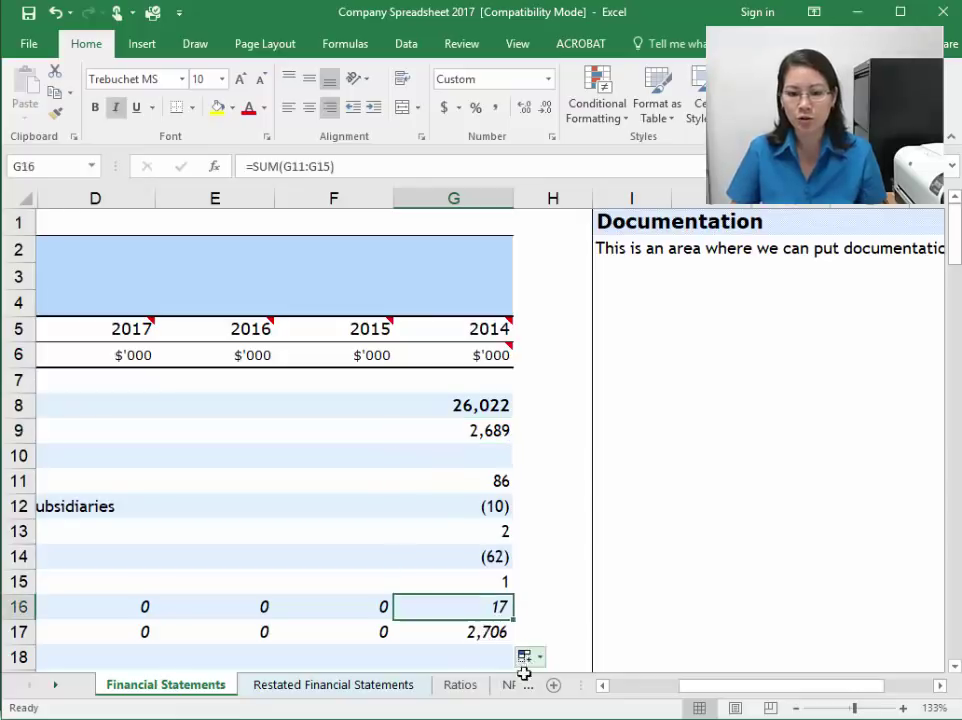
click(504, 636)
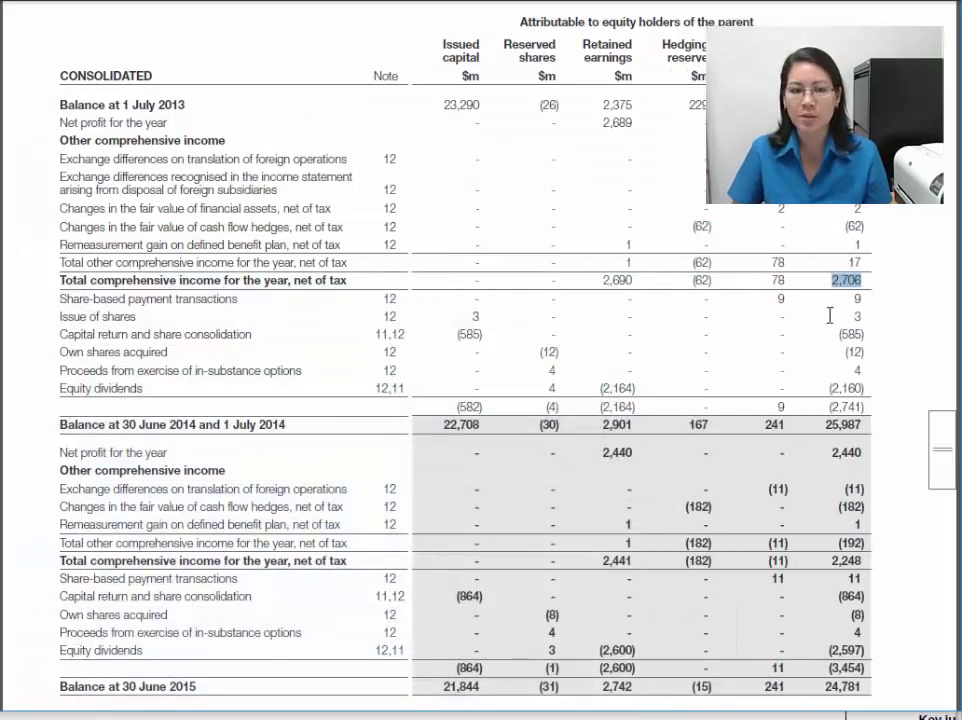
drag(852, 296, 860, 398)
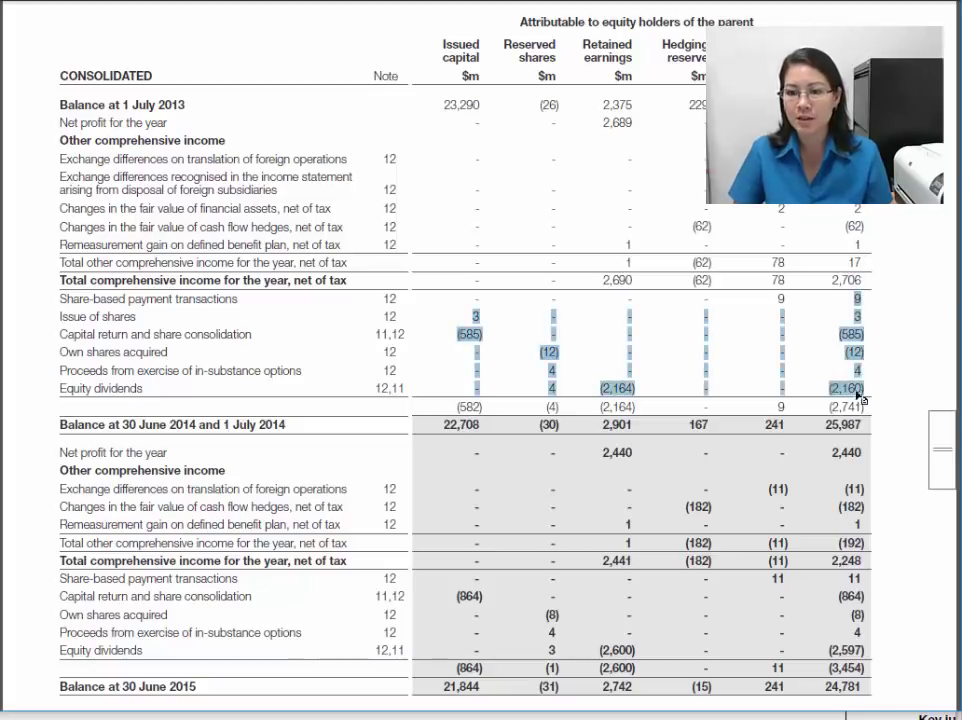
click(115, 308)
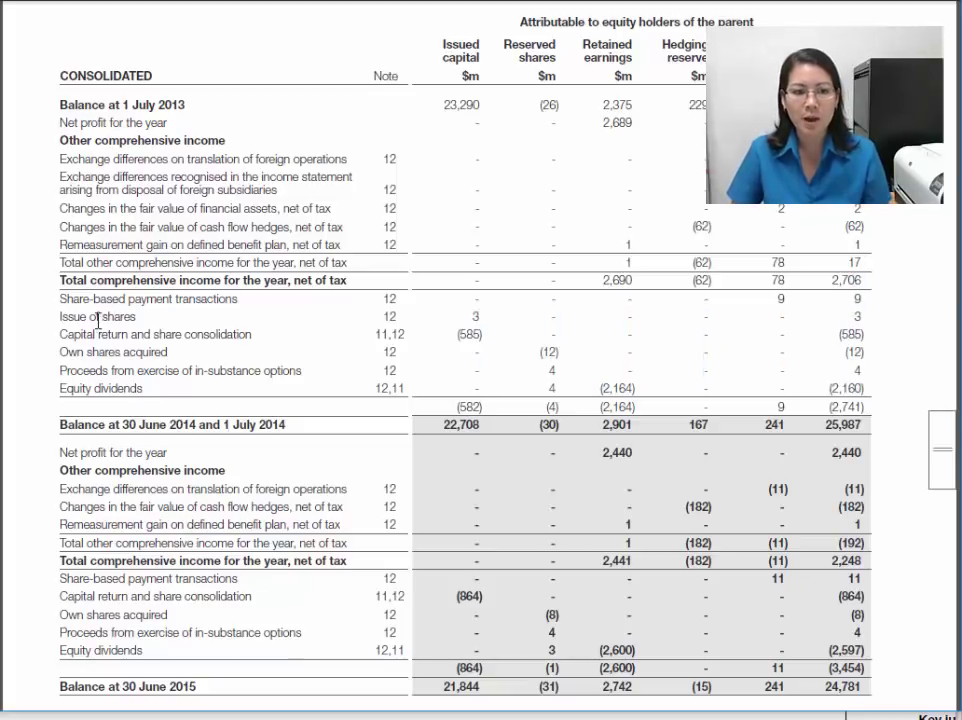
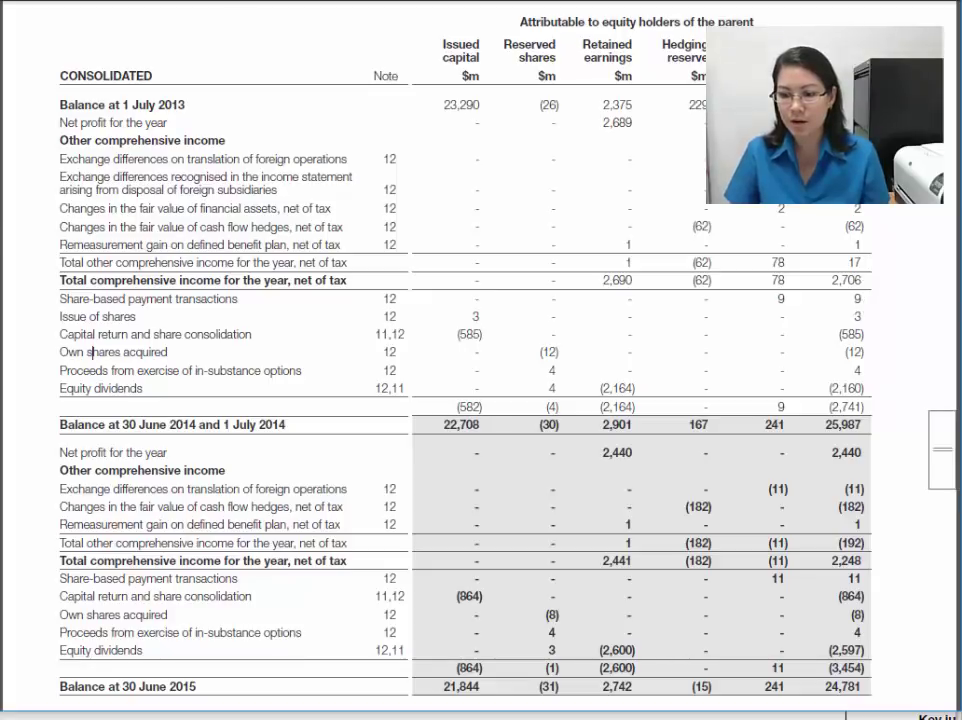
Step: Calculate the 2014 closing balance in G24 with the formula =G8+G17+SUM(G18:G23)
key(alt+Tab)
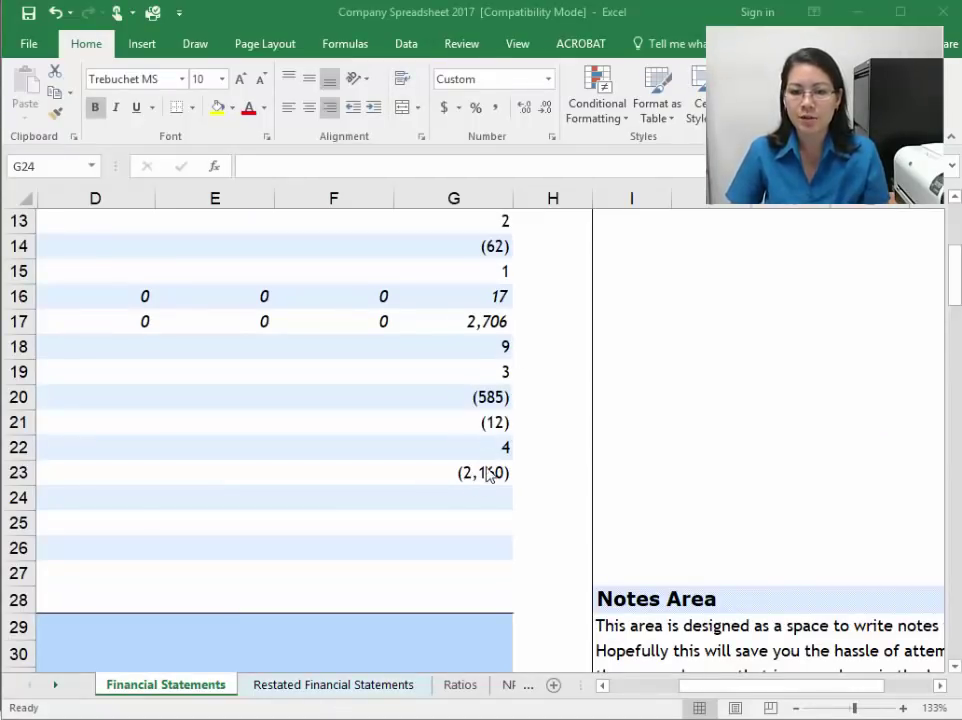
click(488, 498)
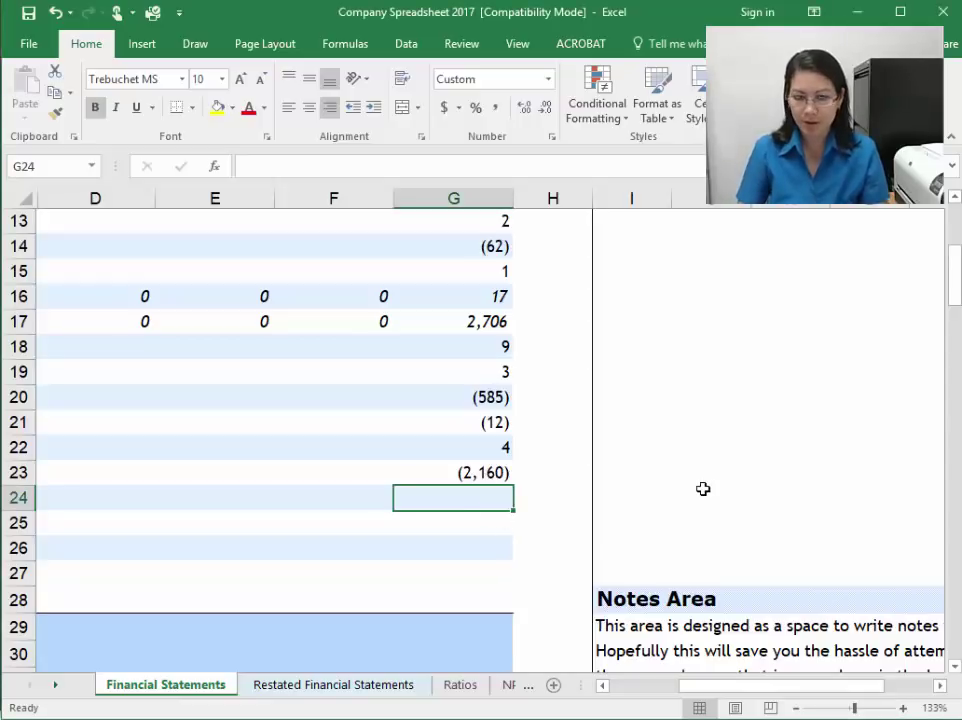
text(=)
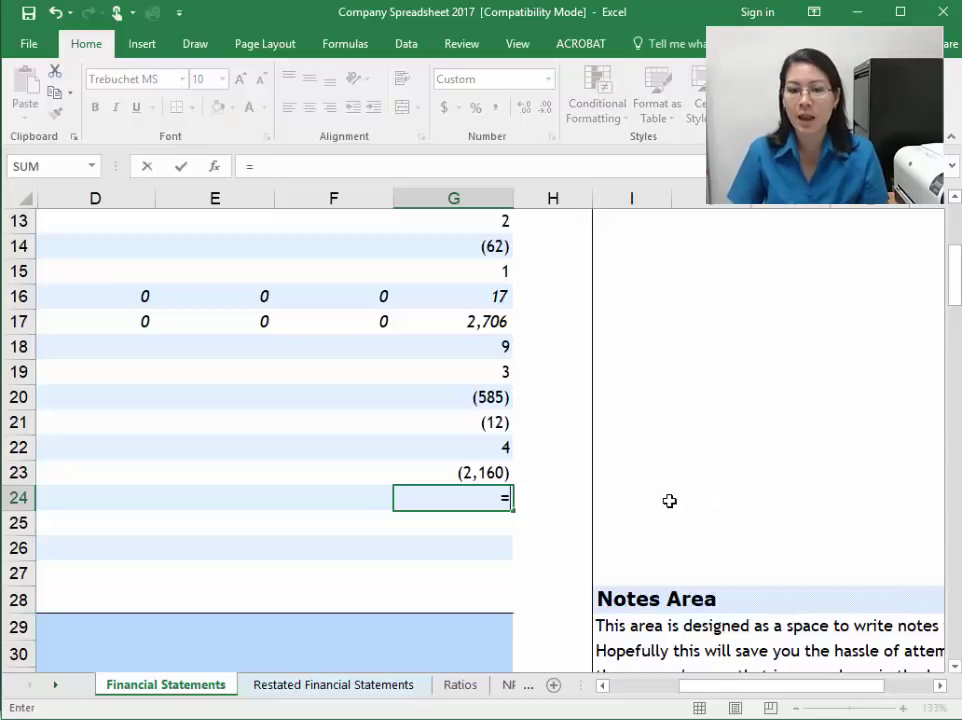
scroll(529, 473, up, 2)
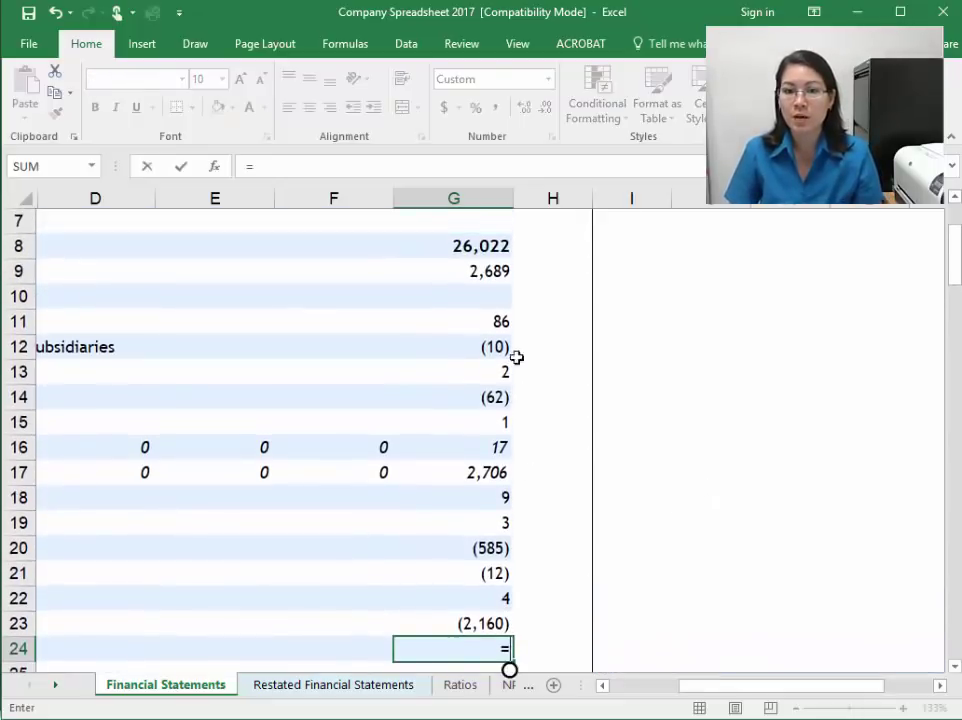
click(484, 245)
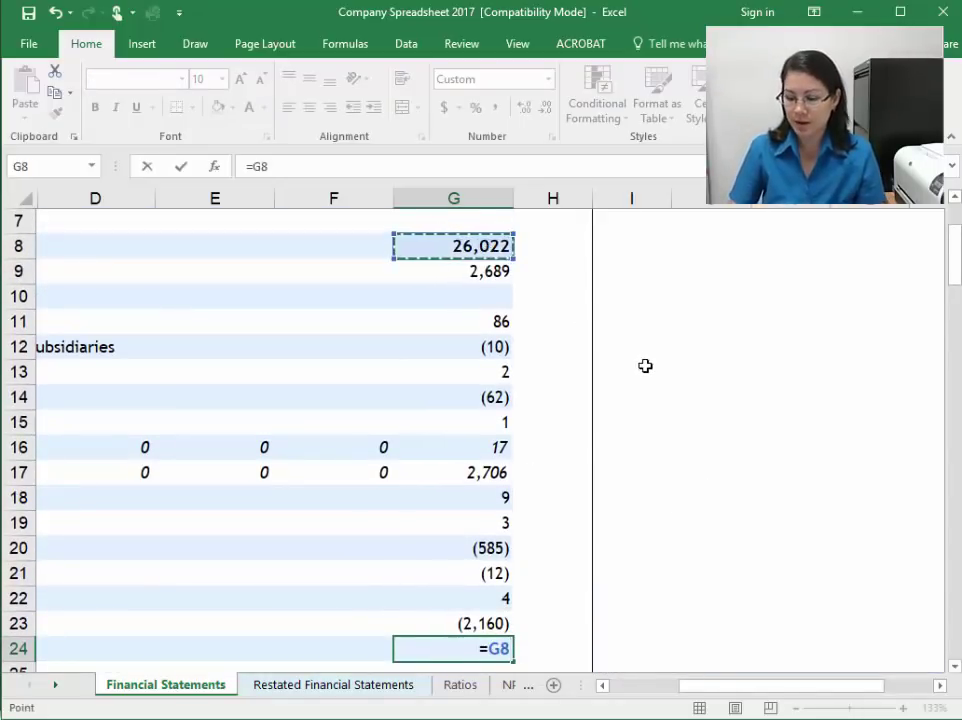
text(+)
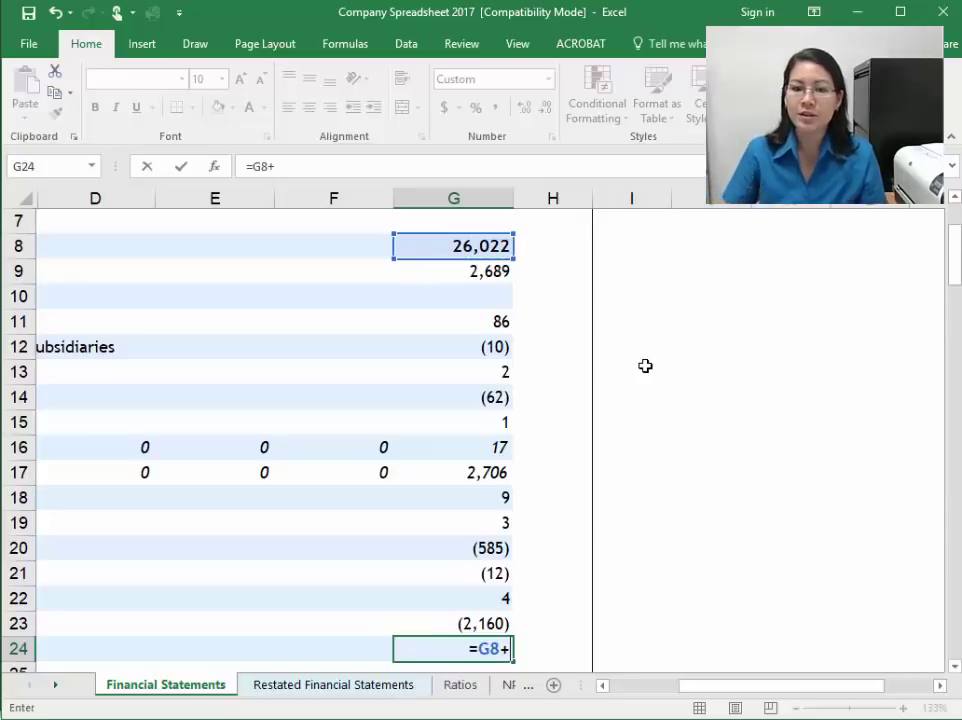
click(452, 477)
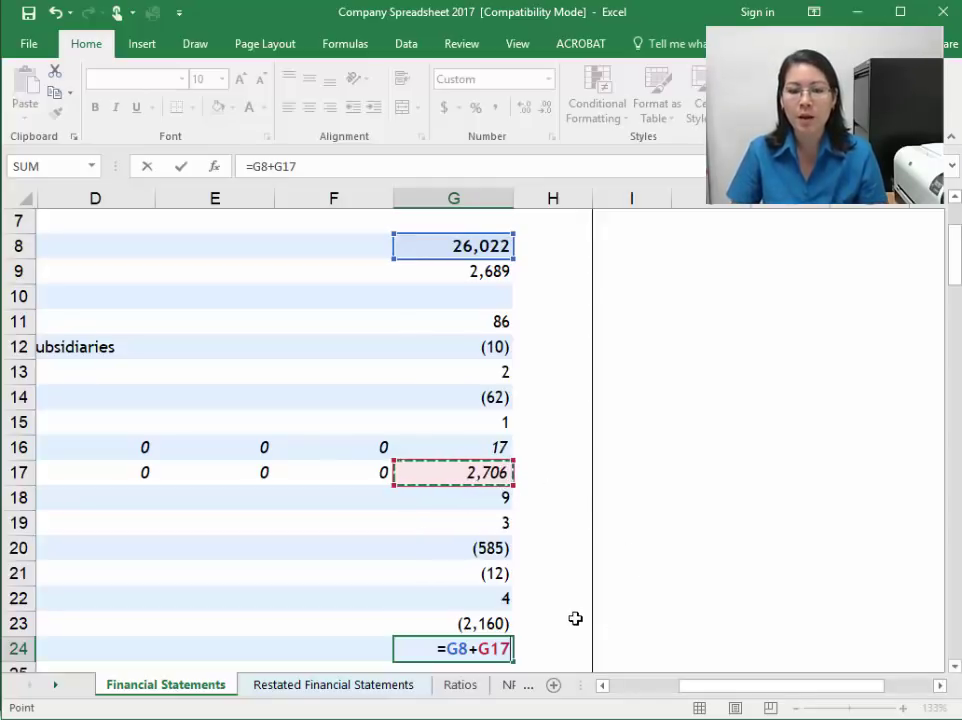
text(+)
text(sum()
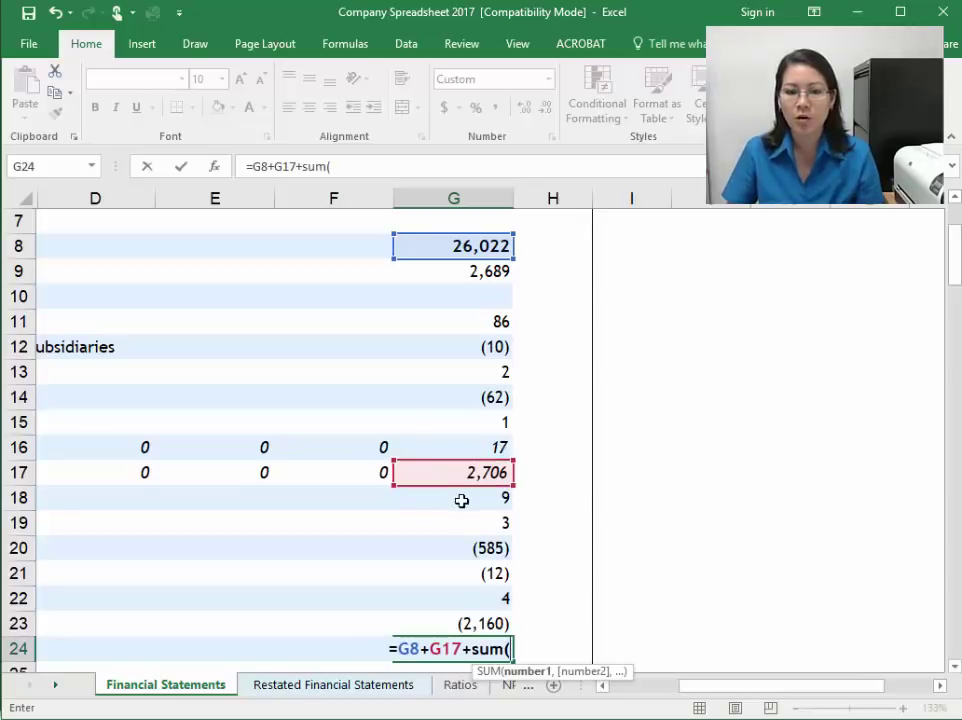
drag(461, 500, 446, 620)
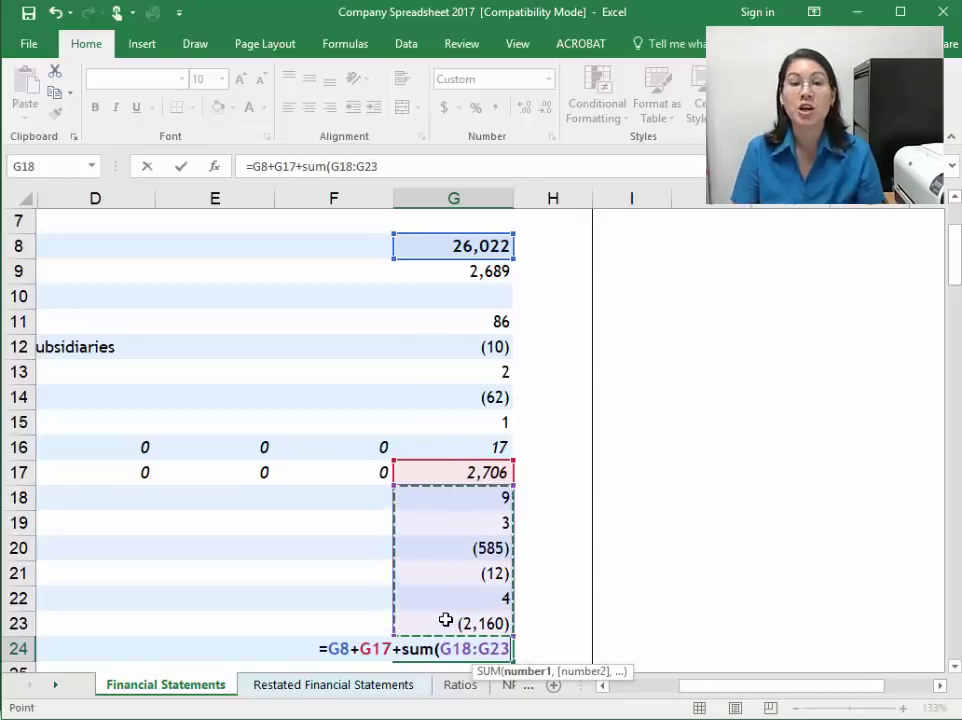
text())
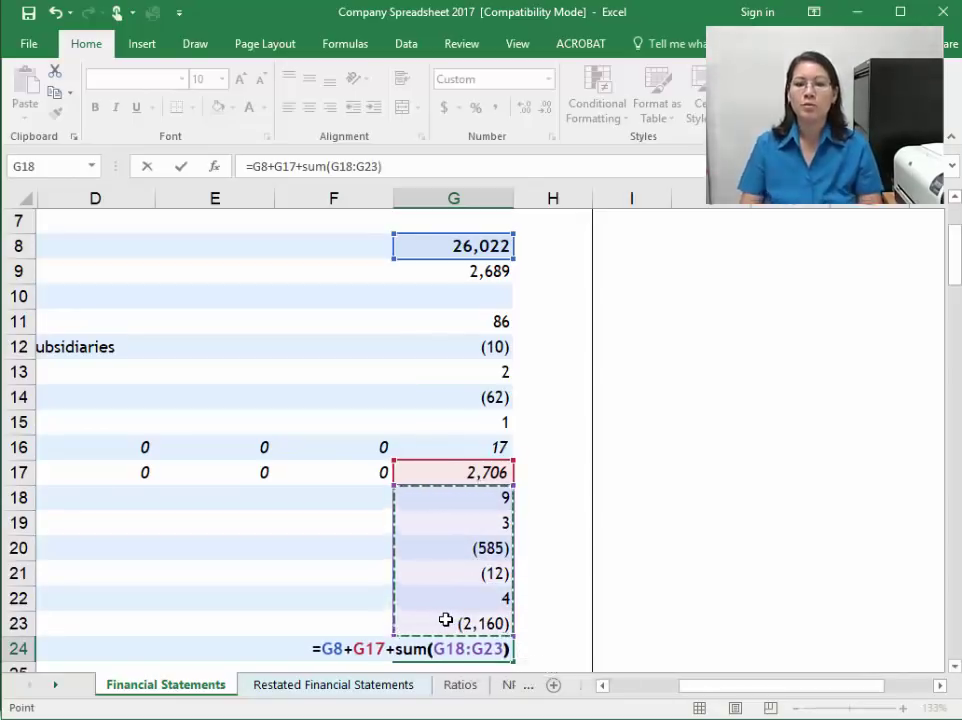
key(Return)
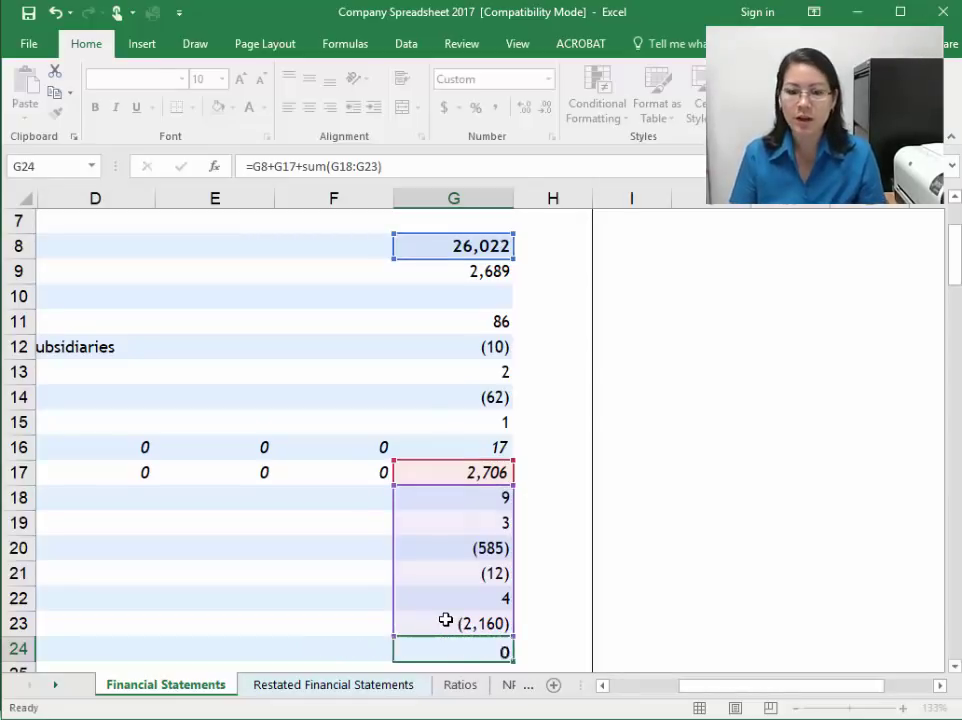
Step: Copy the closing balance formula from G24 across to F24, E24 and D24
click(446, 621)
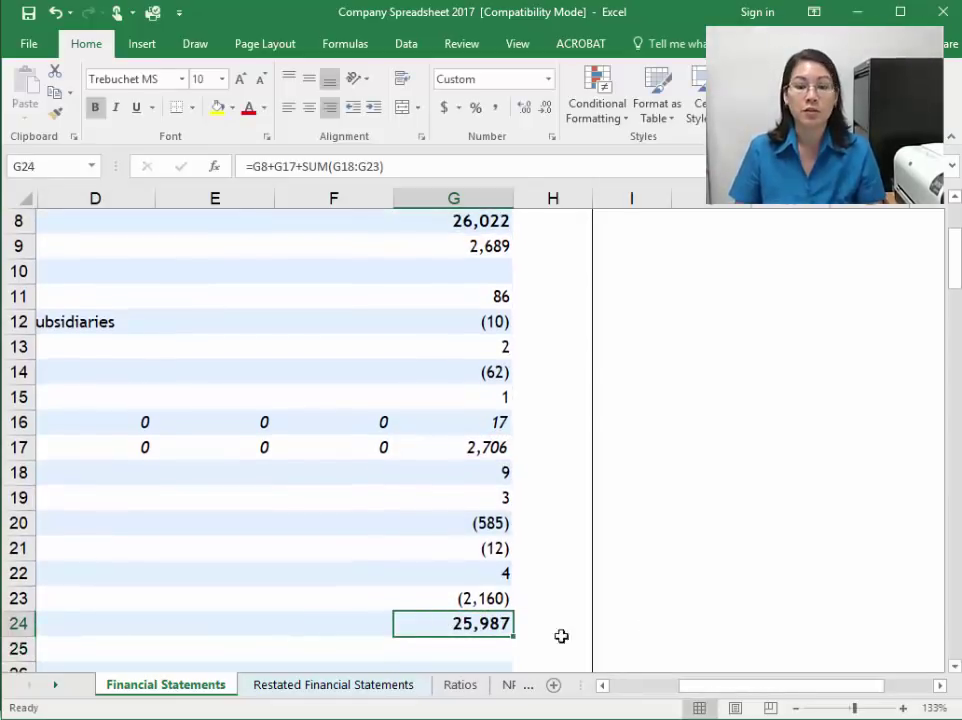
drag(516, 639, 807, 627)
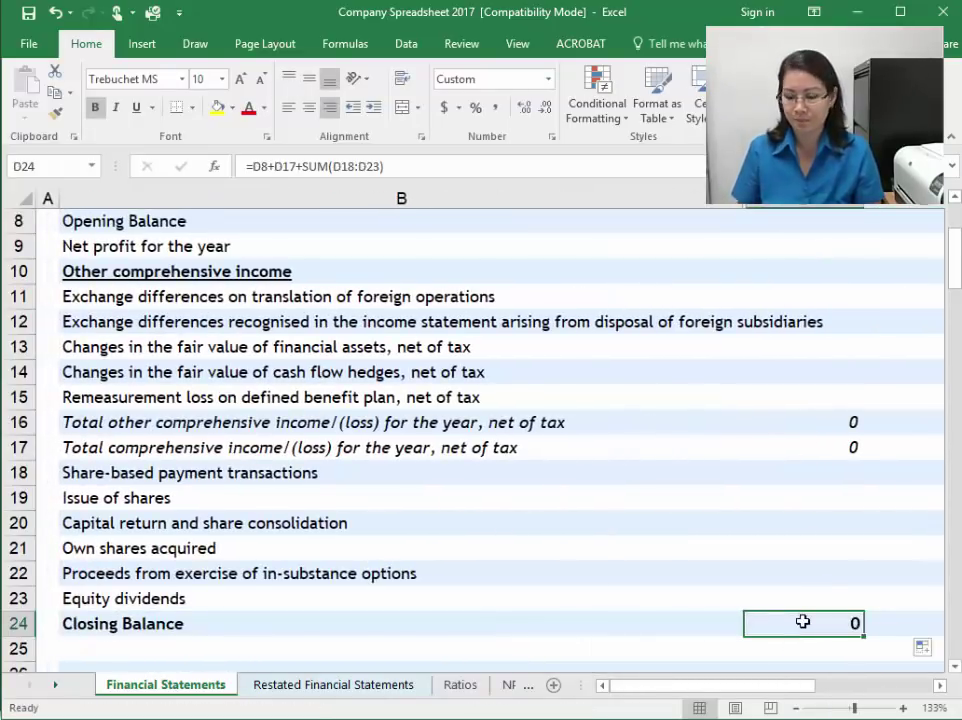
key(Left)
click(458, 625)
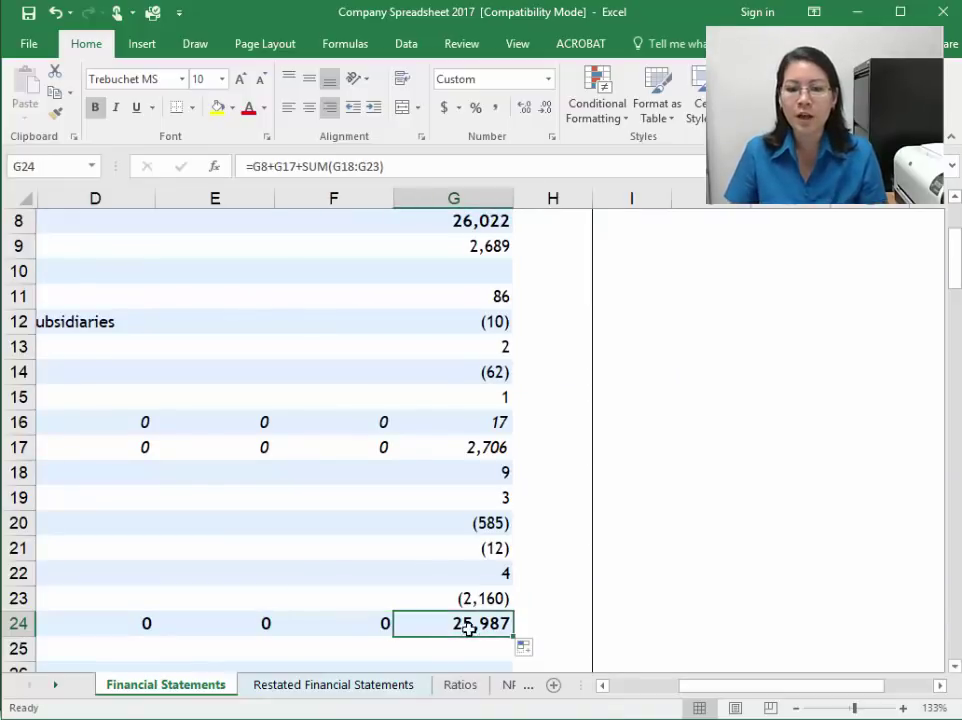
Step: Check the 2014 closing balance against the total equity balance at 30 June 2014 in the annual report
click(856, 12)
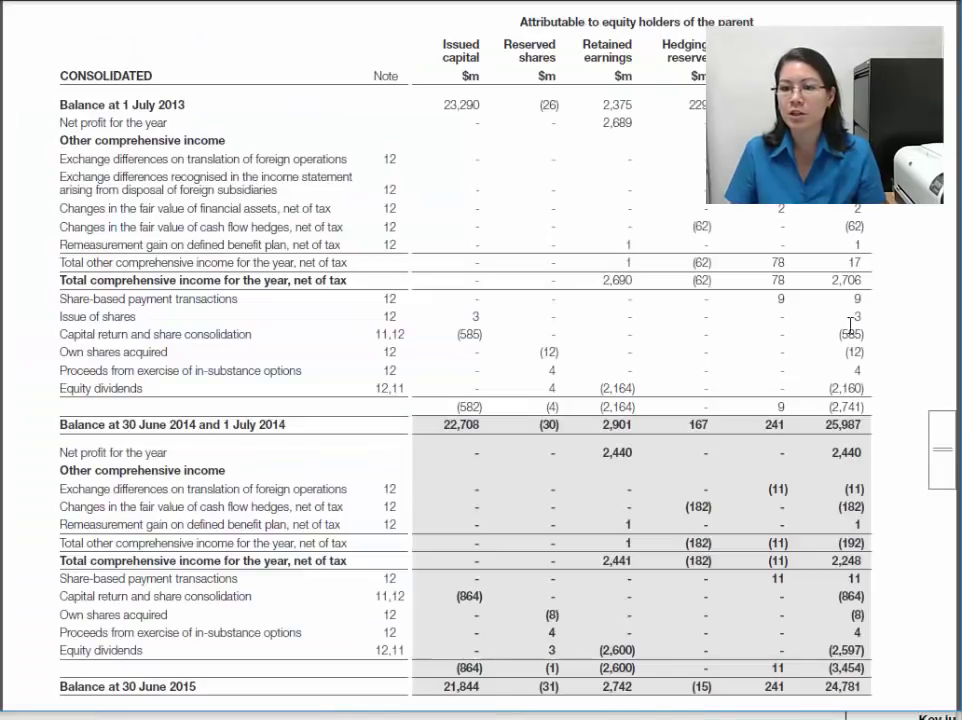
drag(827, 430, 864, 428)
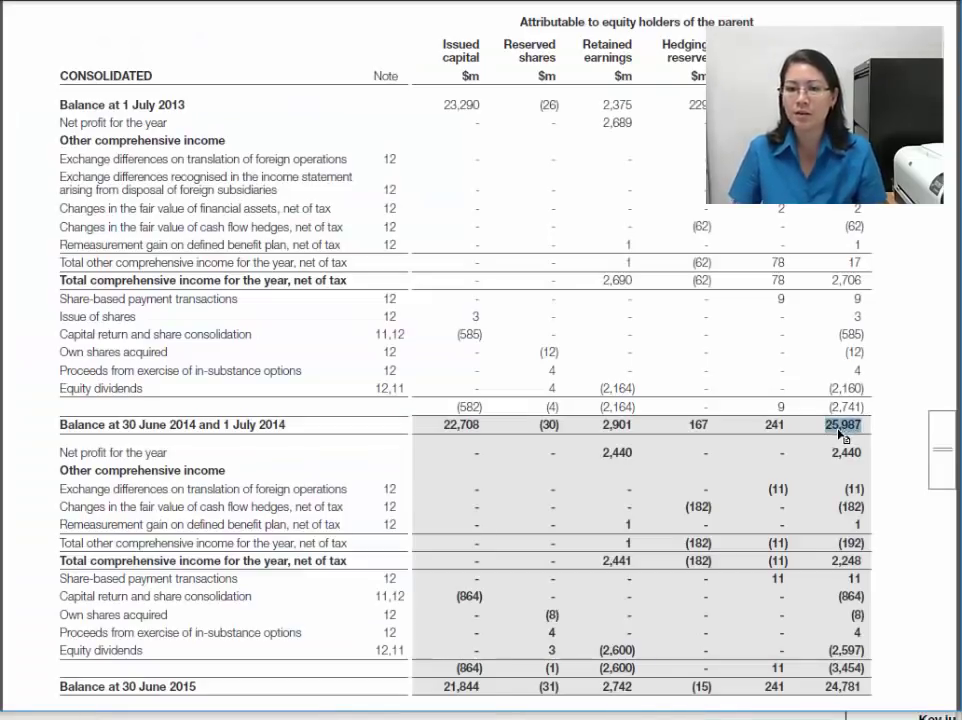
click(808, 425)
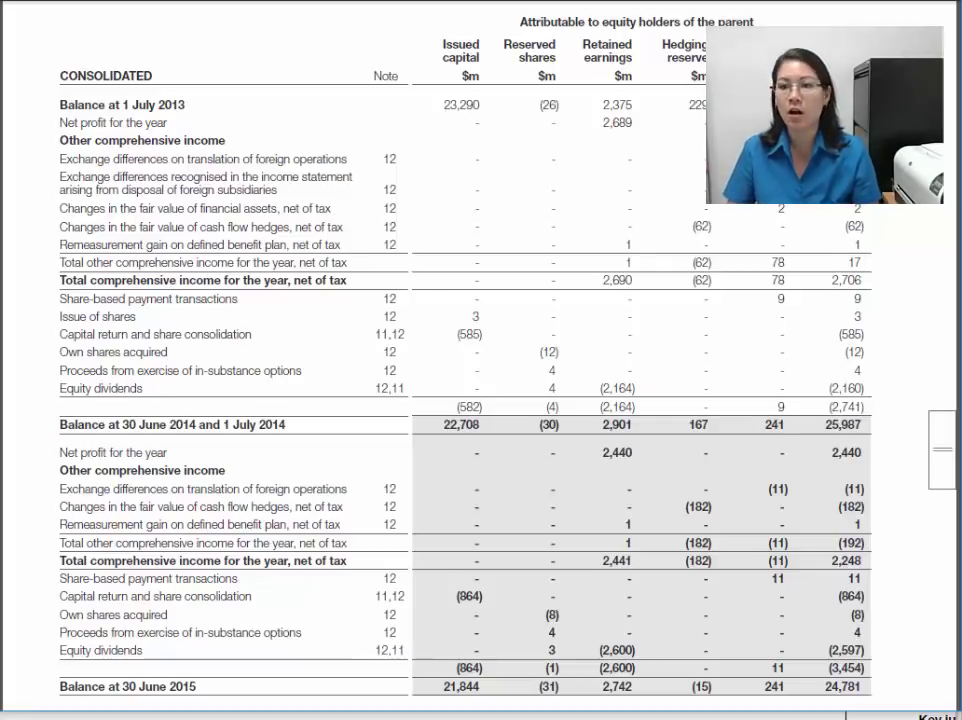
double_click(829, 424)
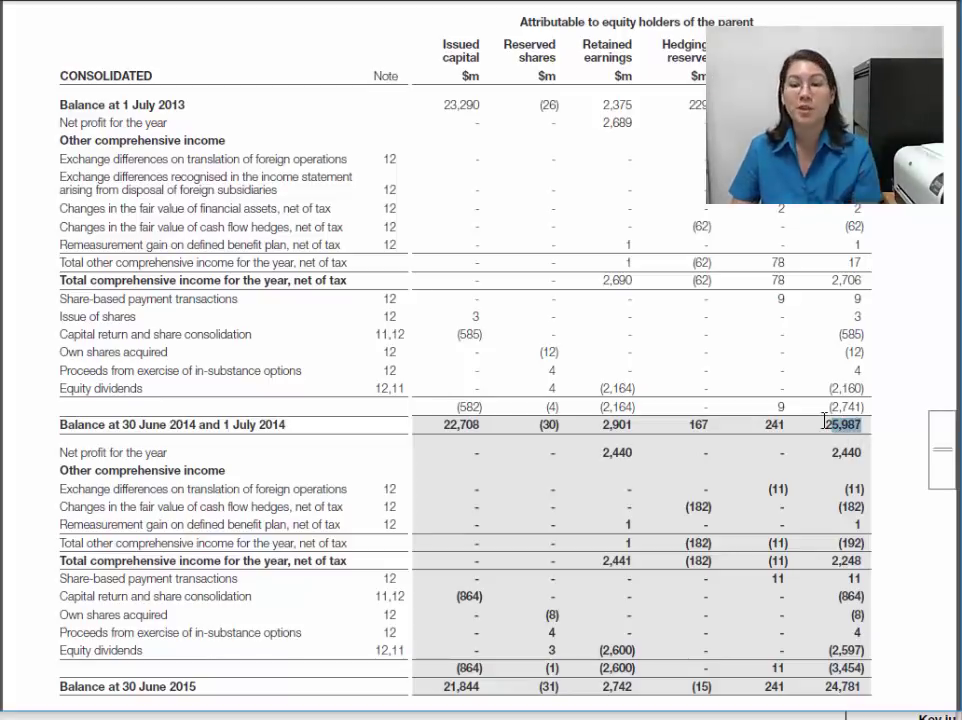
Step: Link the 2015 opening balance in F8 to the 2014 closing balance with =G24 in the spreadsheet
key(alt+Tab)
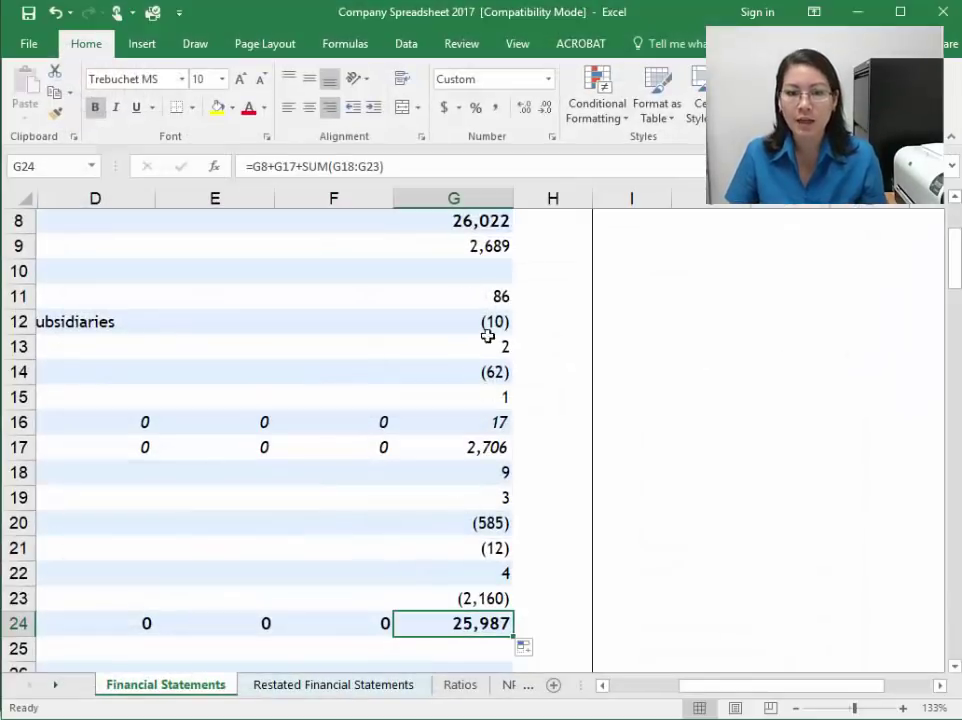
click(365, 224)
text(=)
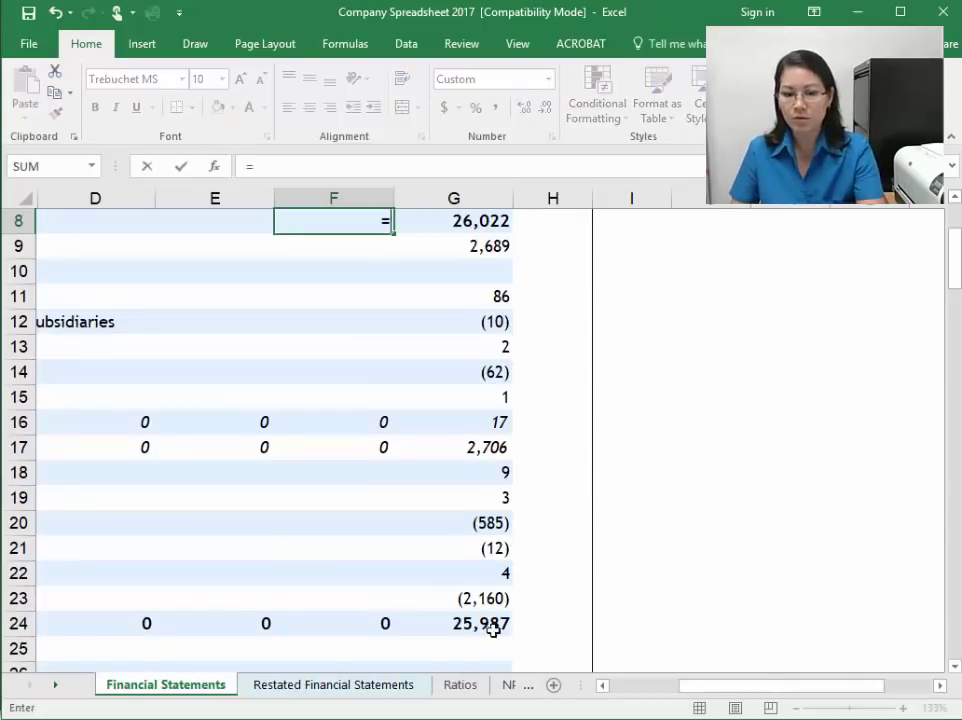
click(494, 627)
key(Return)
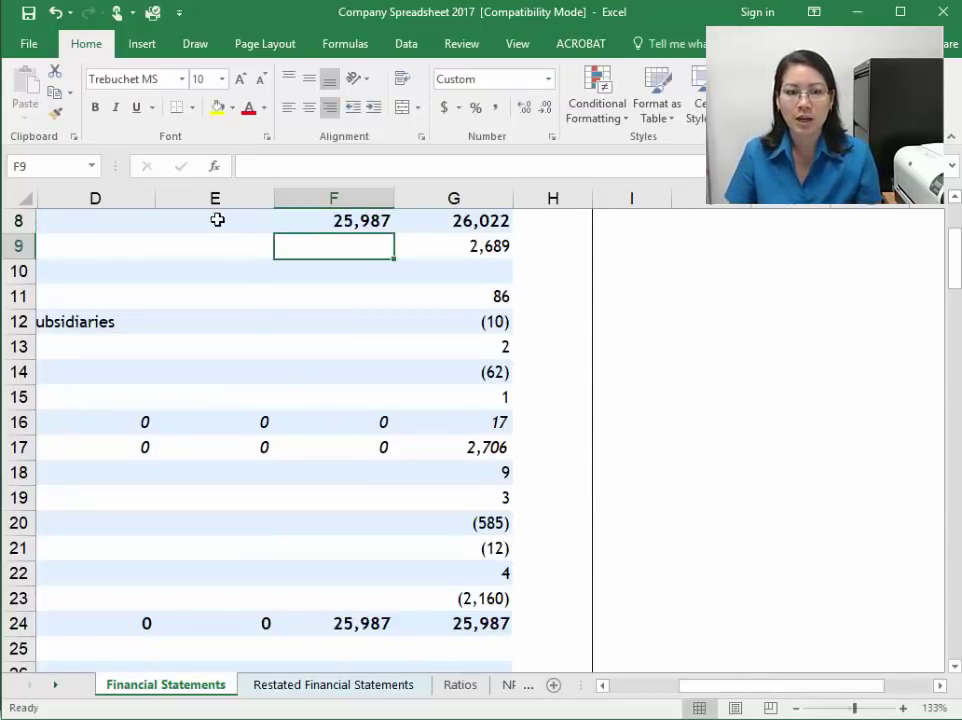
Step: Copy the opening balance formula from F8 to E8 and D8 and check that each refers to the previous year's closing balance
click(345, 218)
drag(368, 233, 78, 226)
click(190, 220)
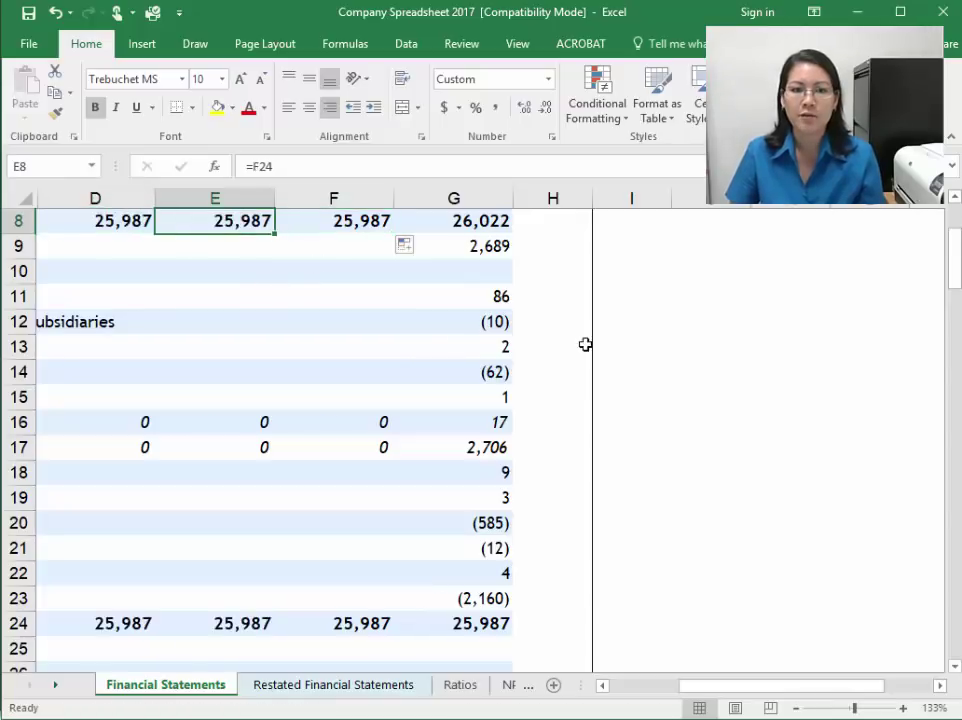
click(384, 217)
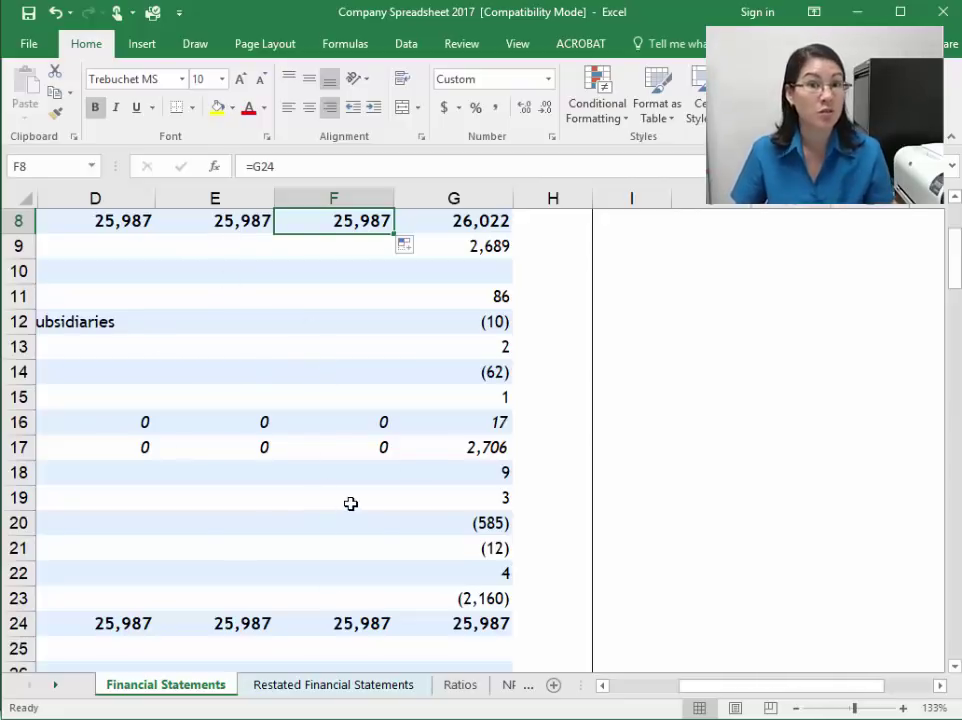
click(228, 220)
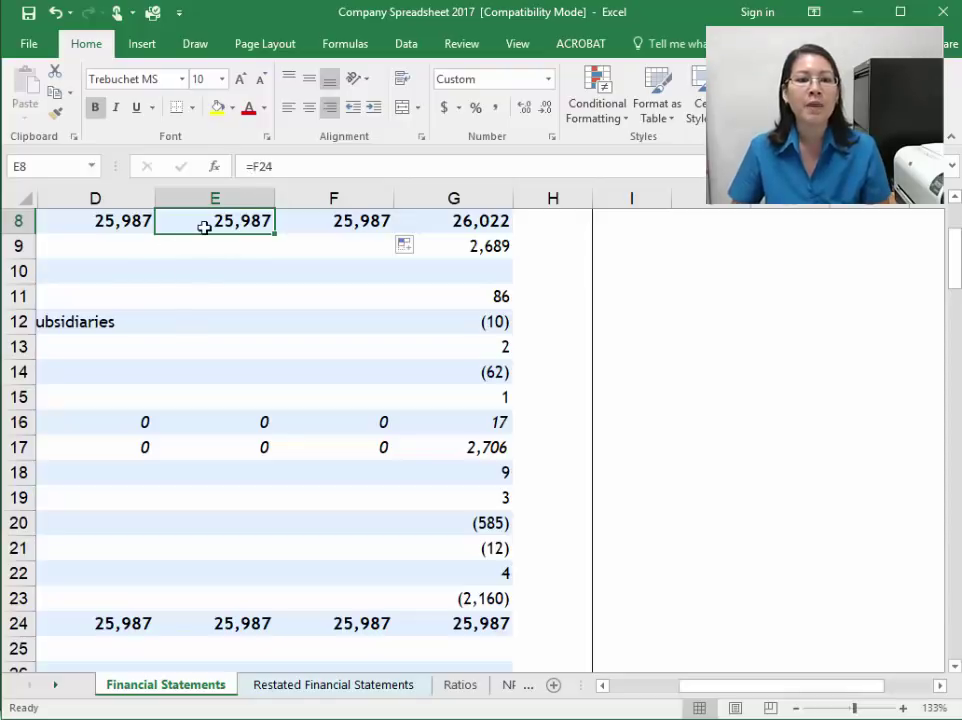
click(105, 224)
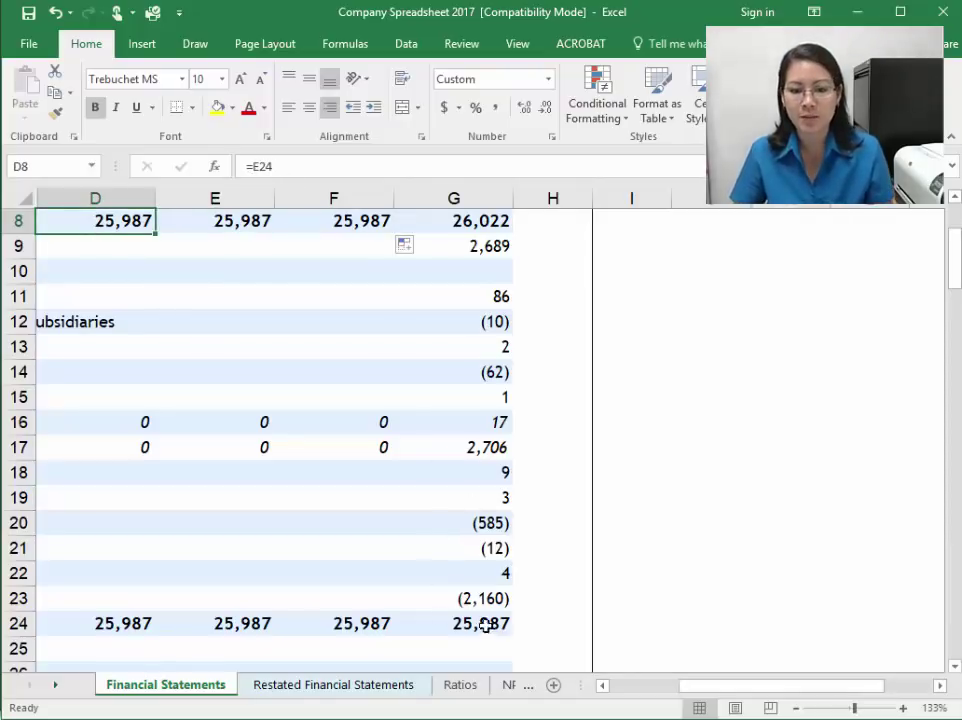
Step: Check the row 9 item in the spreadsheet and look up its 2015 figure in the annual report's total equity column
click(344, 241)
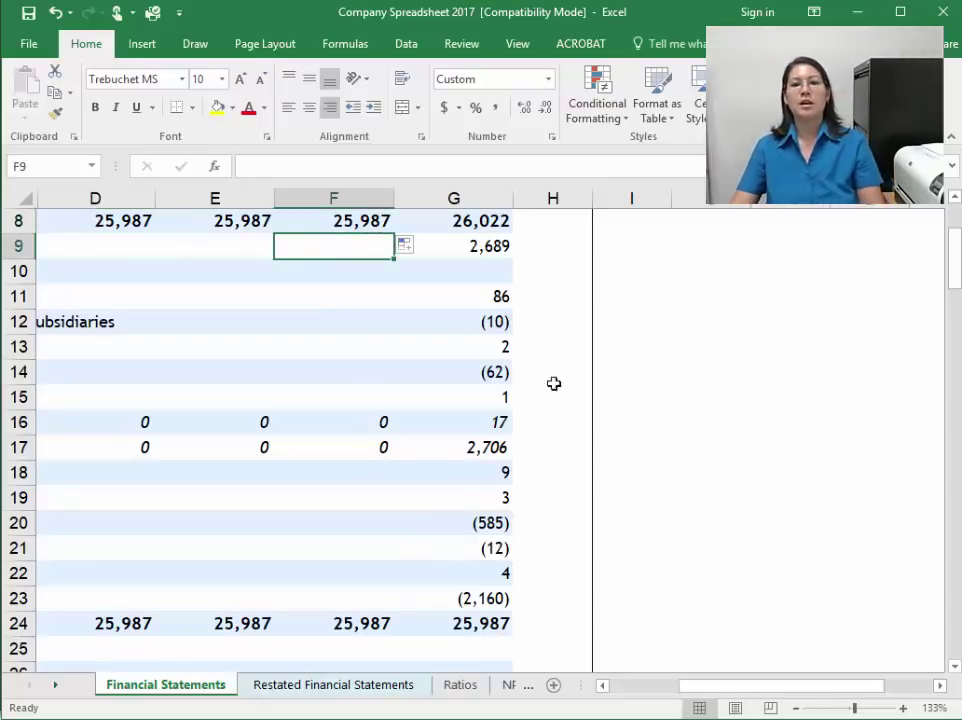
scroll(378, 286, up, 1)
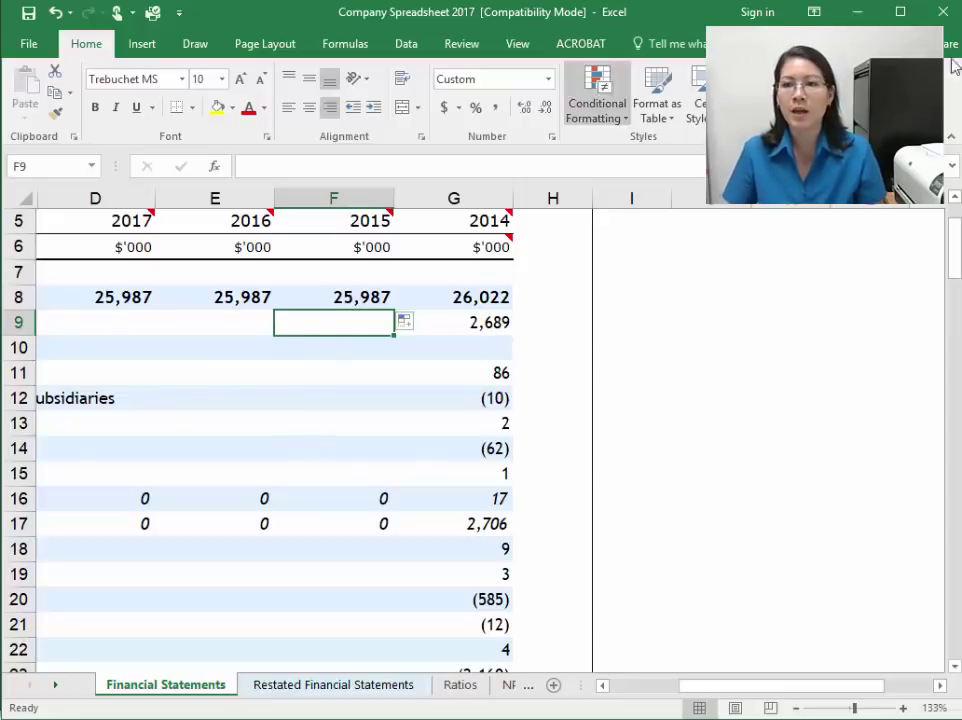
key(Left)
key(Left)
key(Left)
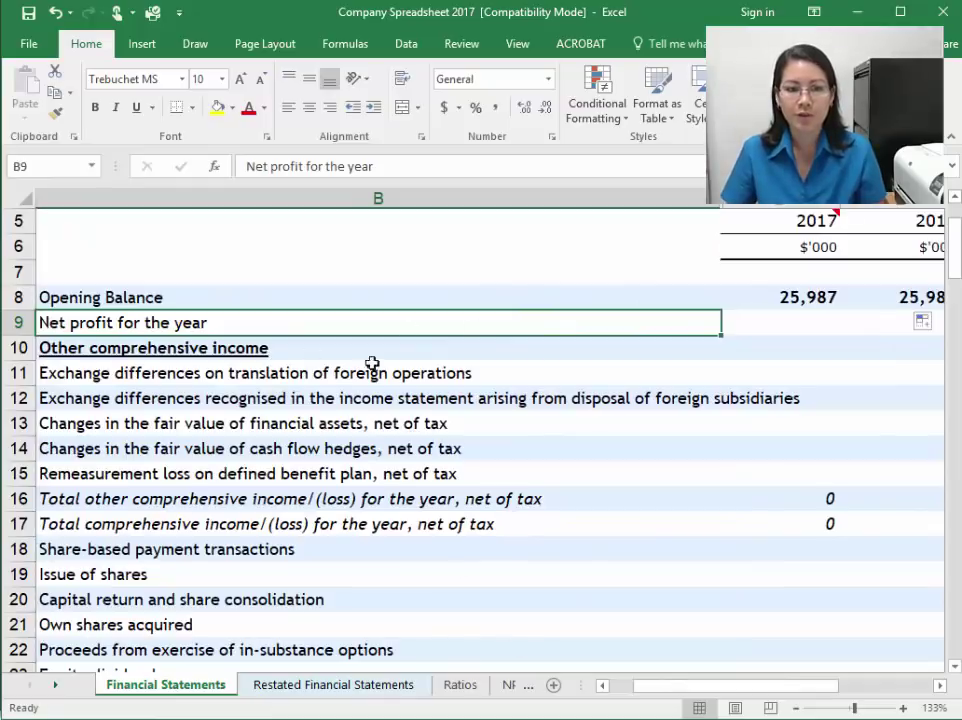
key(Right)
key(Right)
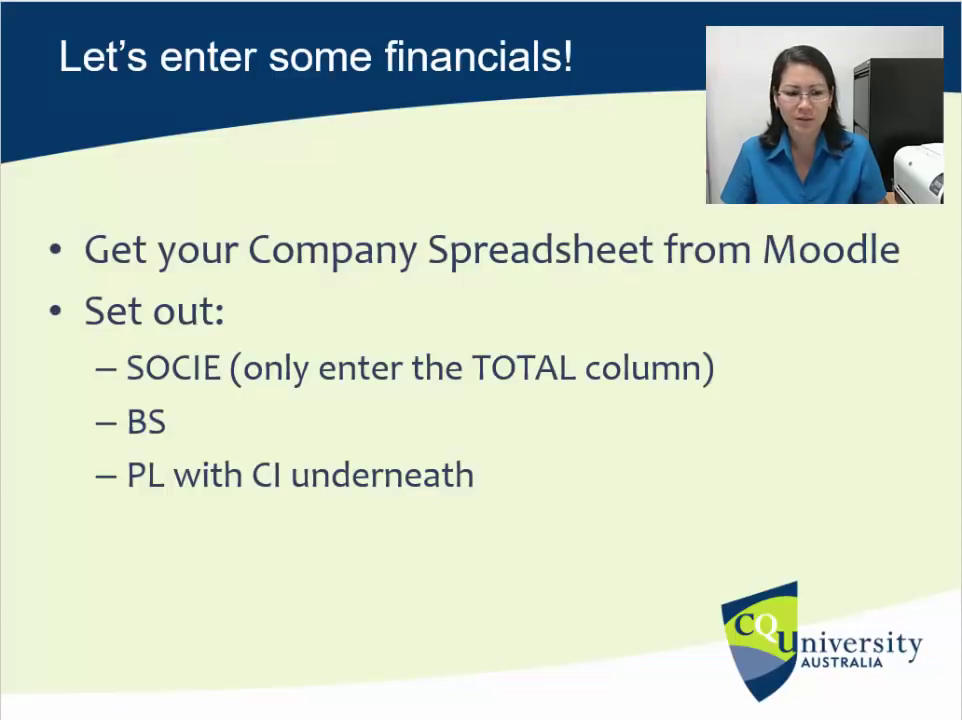
click(345, 708)
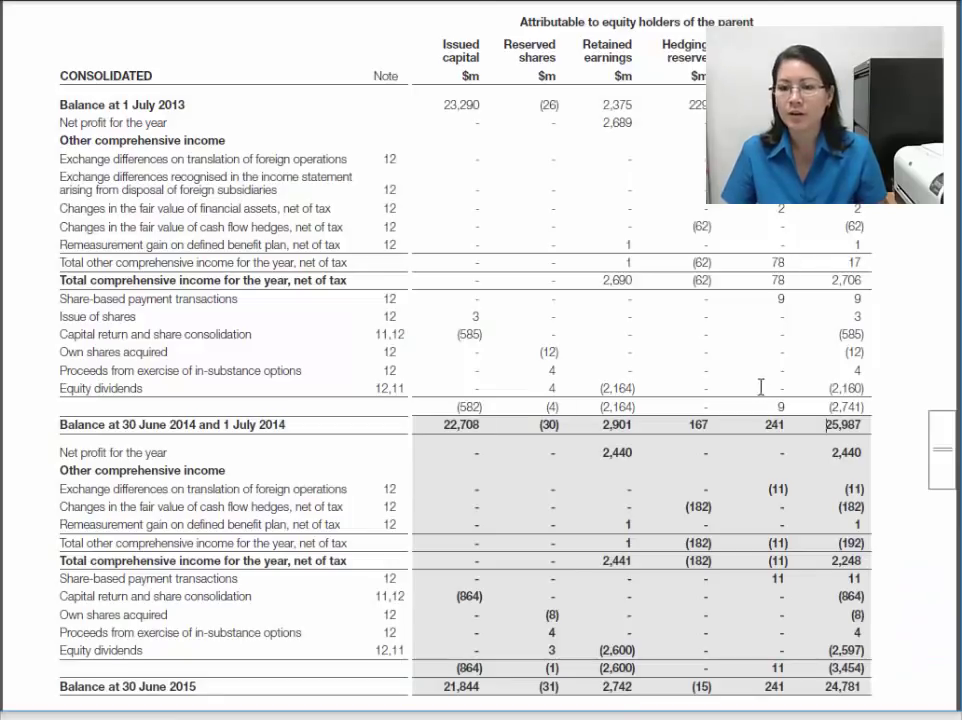
scroll(761, 386, down, 2)
drag(836, 366, 864, 366)
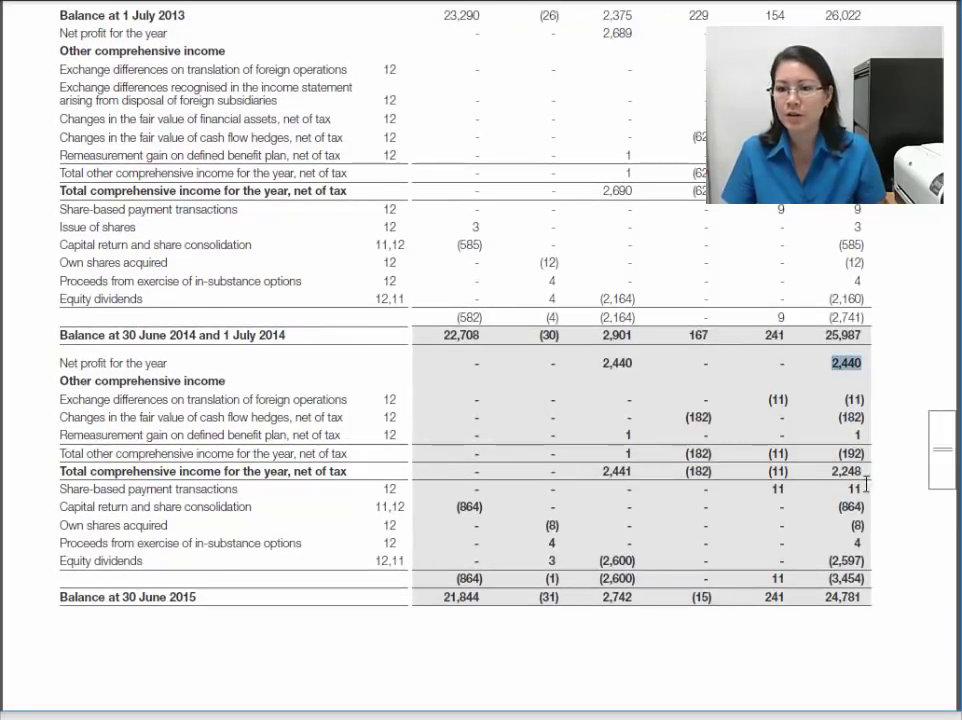
Step: Enter 2440 as the 2015 net profit for the year in F9 of the spreadsheet
key(alt+Tab)
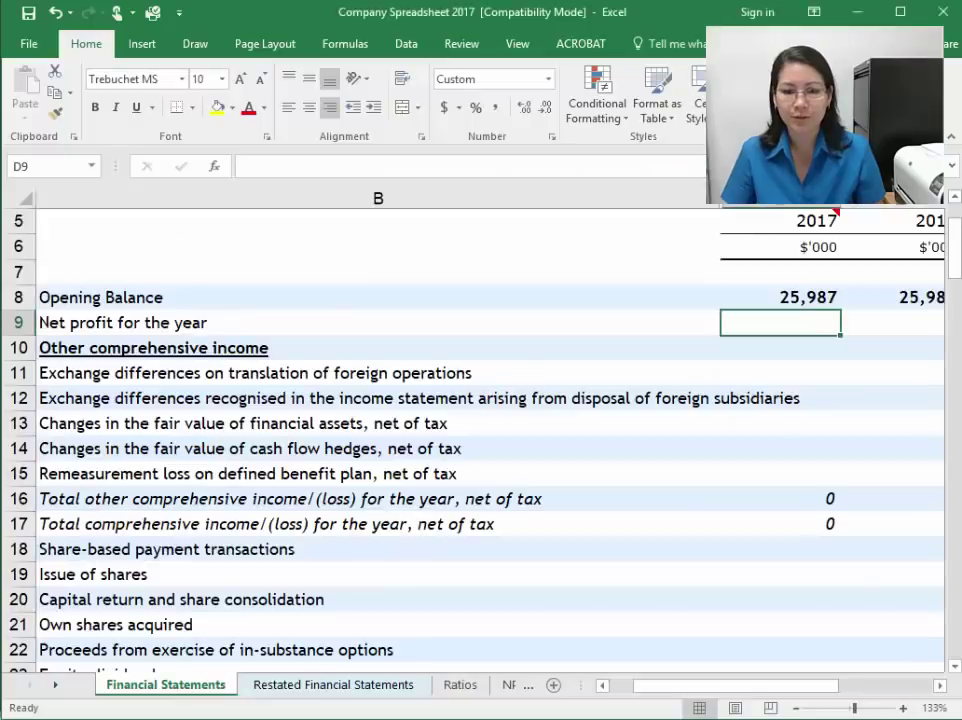
key(Right)
key(Right)
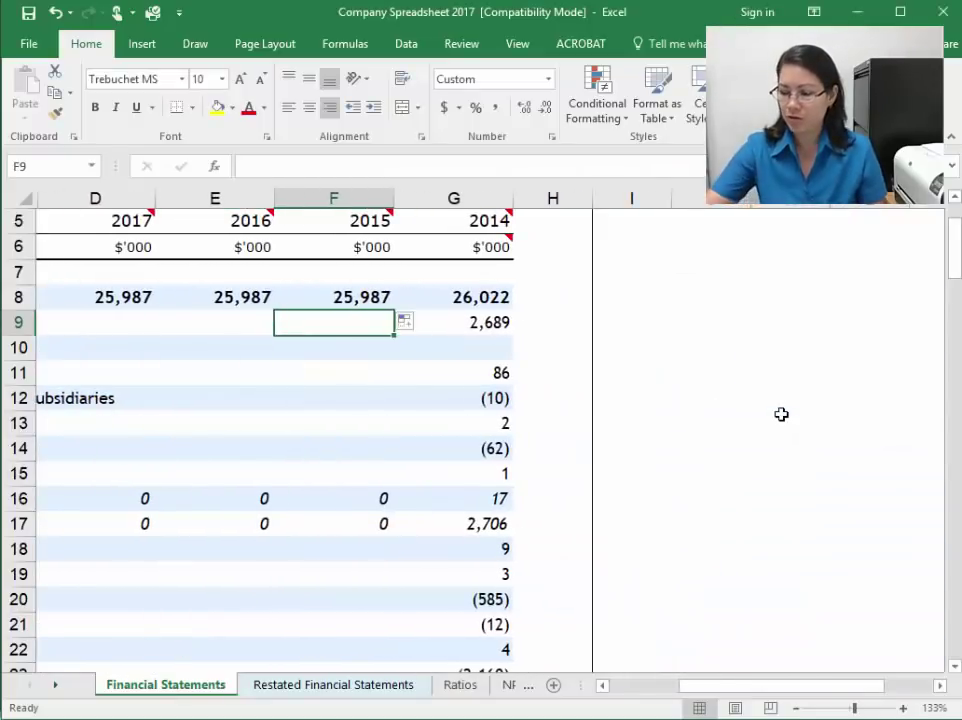
text(2440)
key(Return)
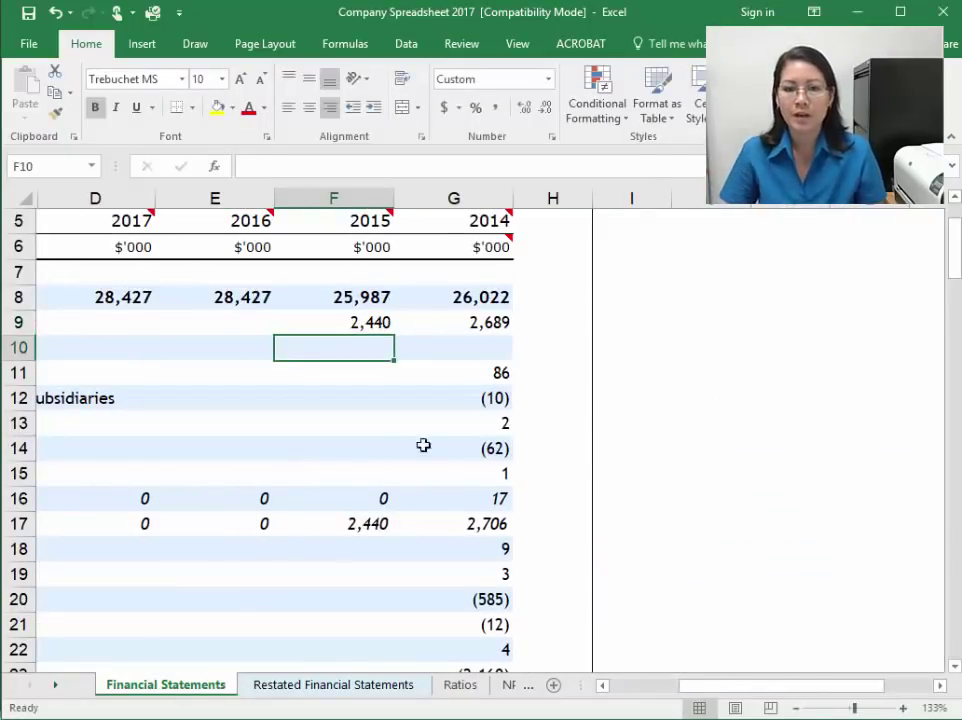
Step: Look up the 2015 total for exchange differences on translation of foreign operations in the annual report
drag(343, 348, 343, 476)
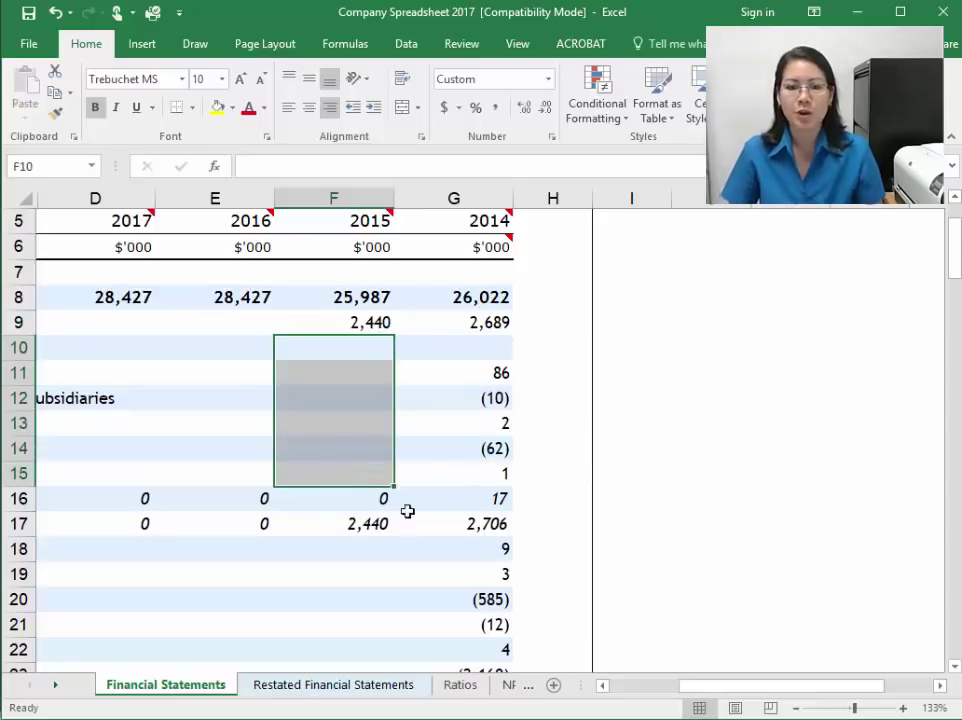
click(343, 519)
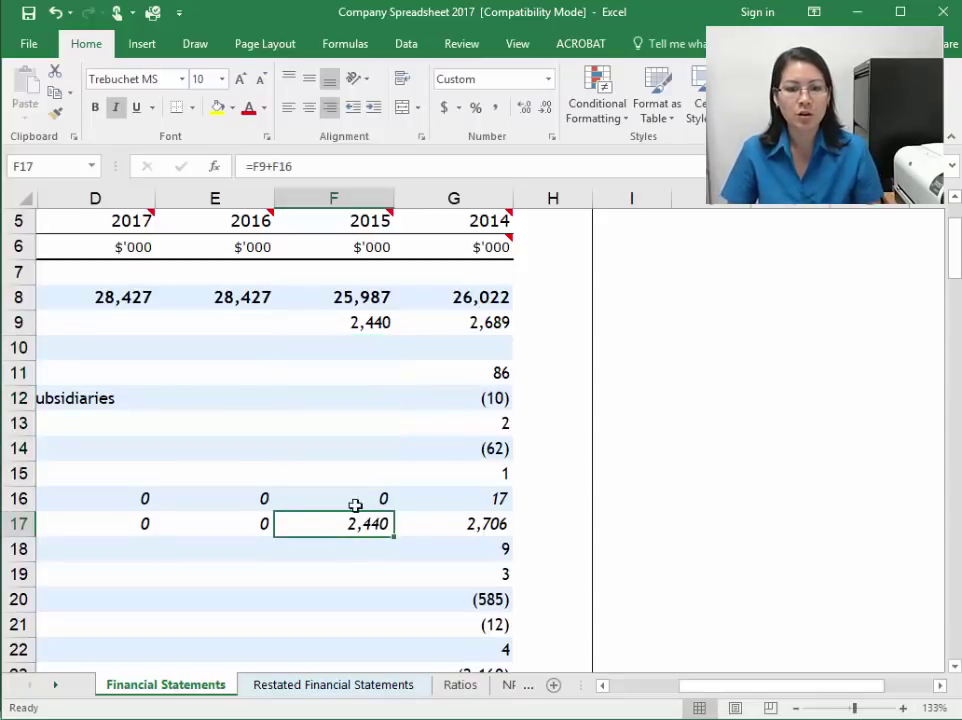
click(378, 382)
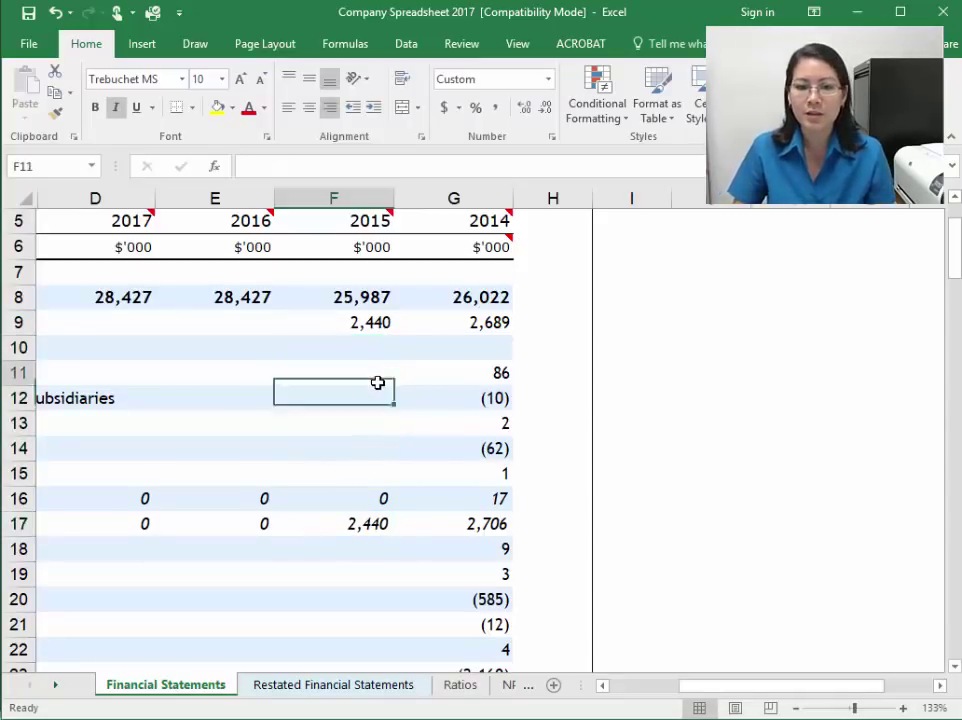
key(Left)
key(Left)
key(Left)
key(Left)
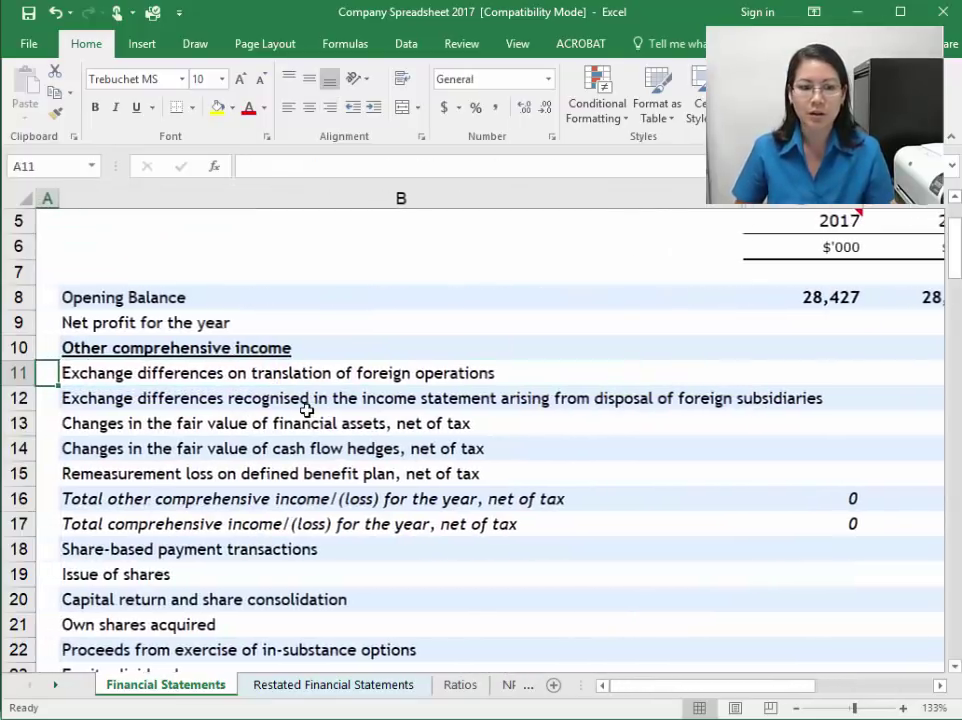
key(Right)
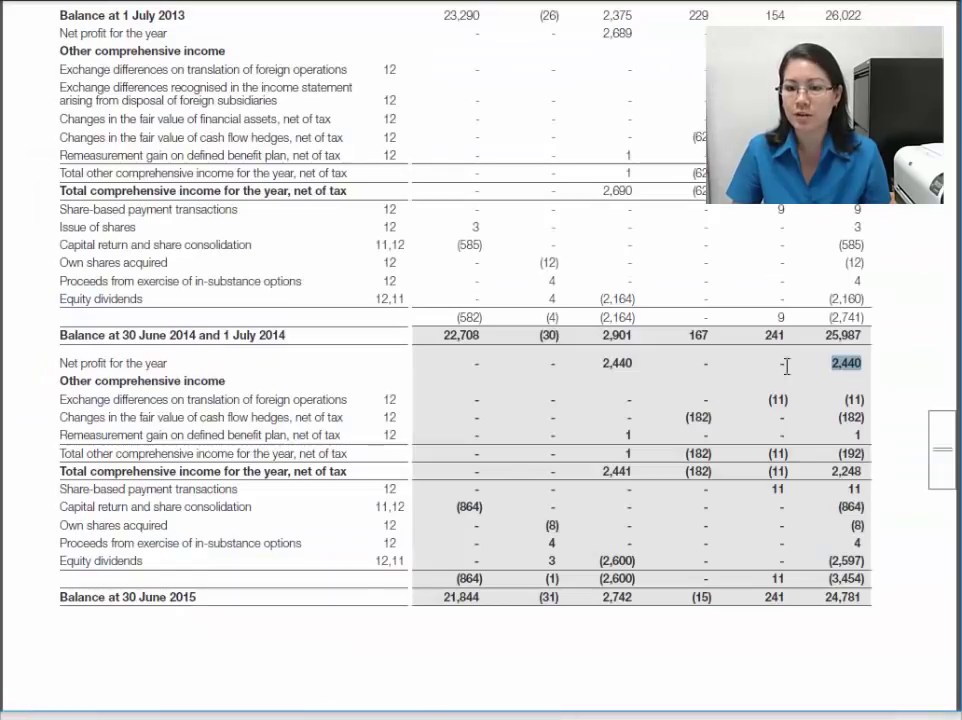
drag(184, 403, 307, 393)
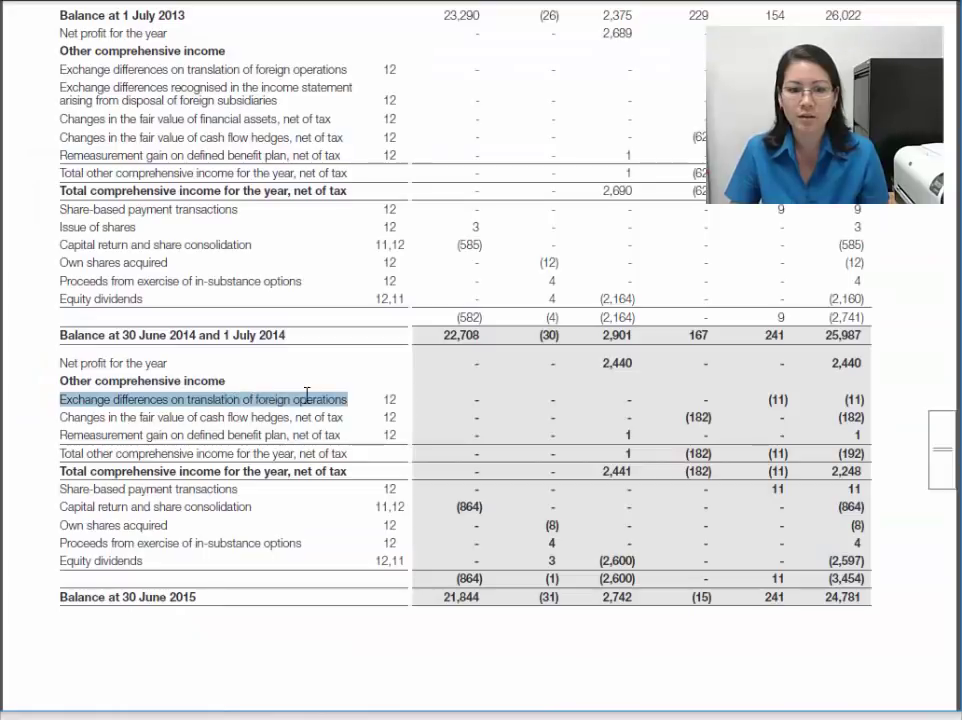
drag(843, 399, 864, 399)
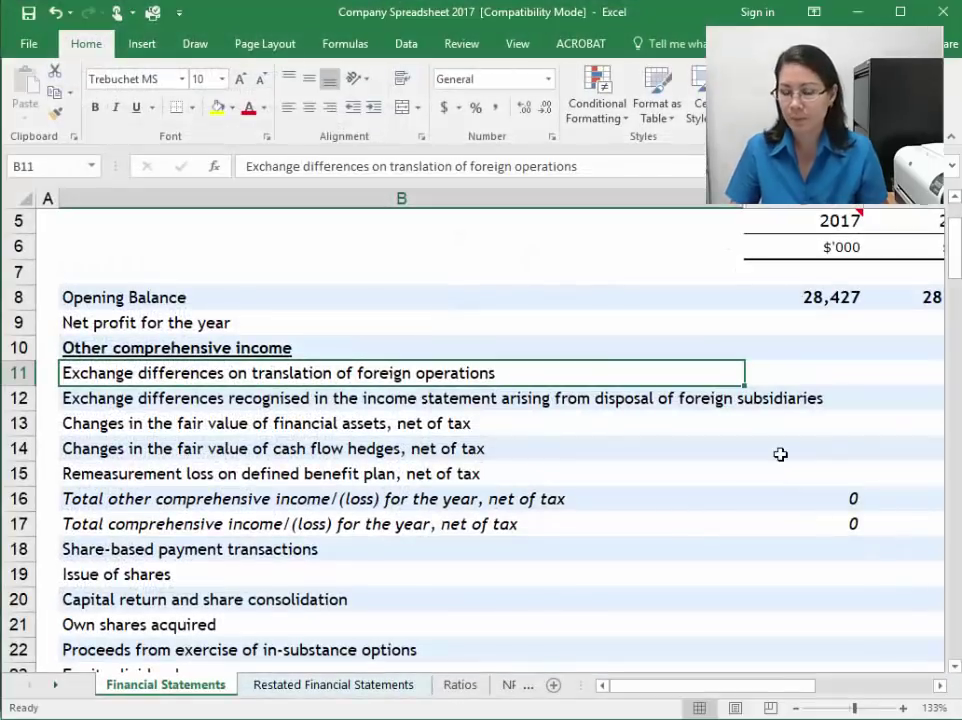
Step: Enter -11 as the 2015 exchange differences on translation of foreign operations in F11 of the spreadsheet
key(Right)
key(Right)
key(Right)
key(Right)
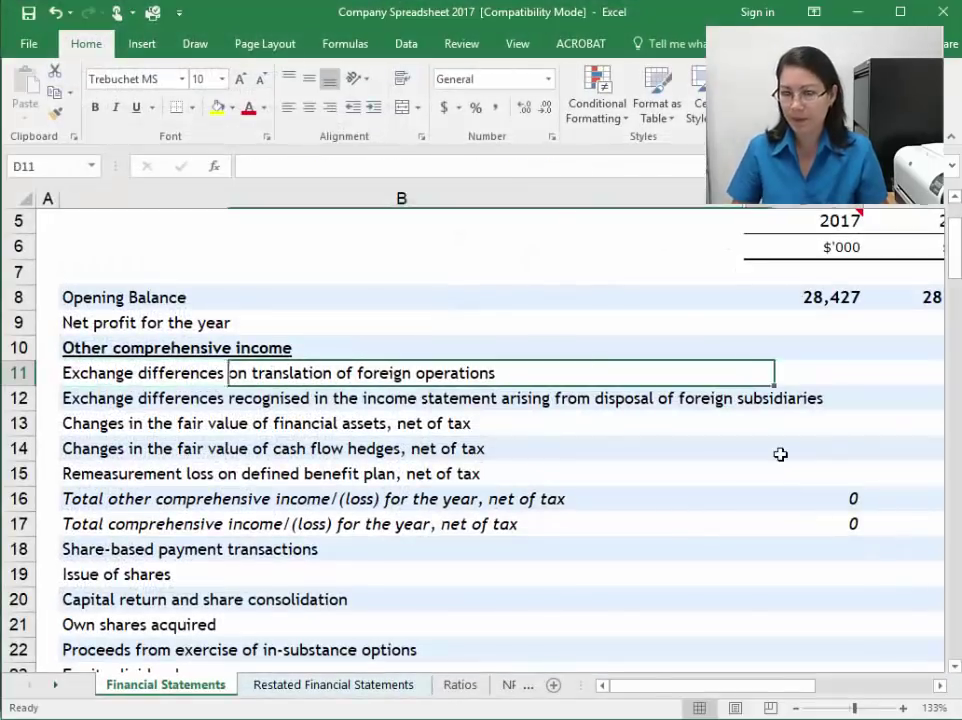
text(-11)
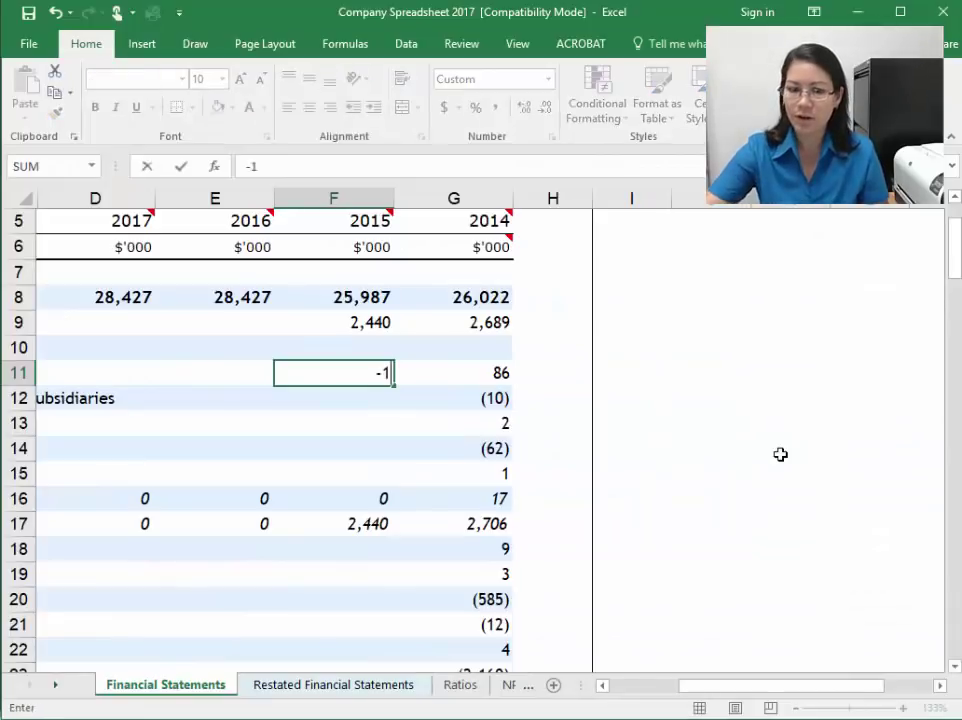
key(Return)
Step: Compare the row 12 item with the annual report and look up the 2015 total for changes in the fair value of cash flow hedges
key(Left)
key(Left)
key(Left)
key(Left)
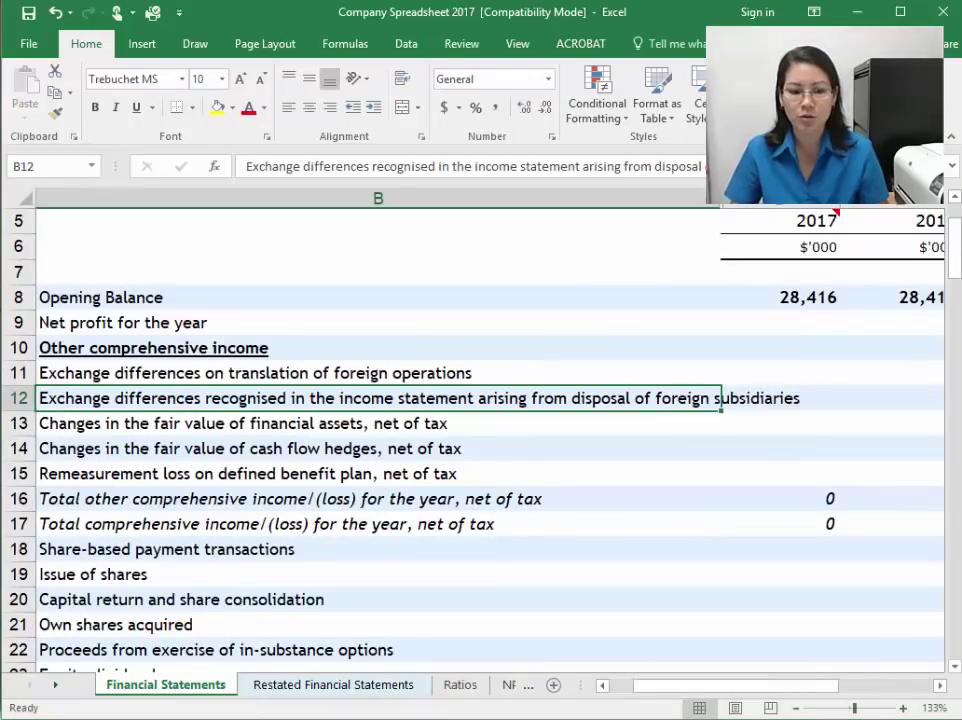
click(340, 690)
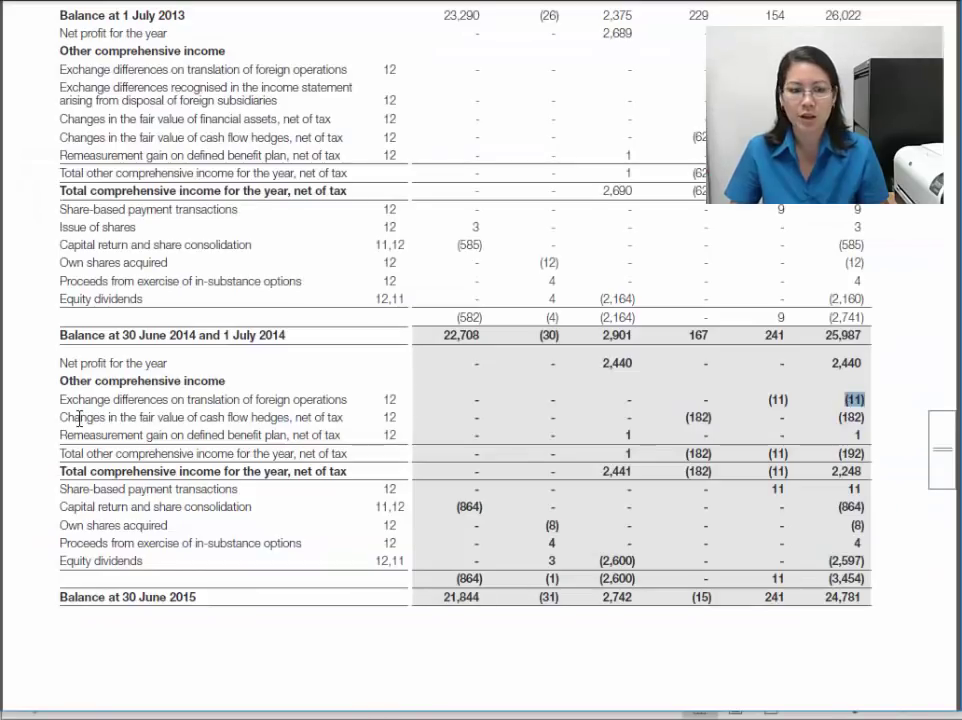
drag(79, 418, 300, 420)
click(300, 423)
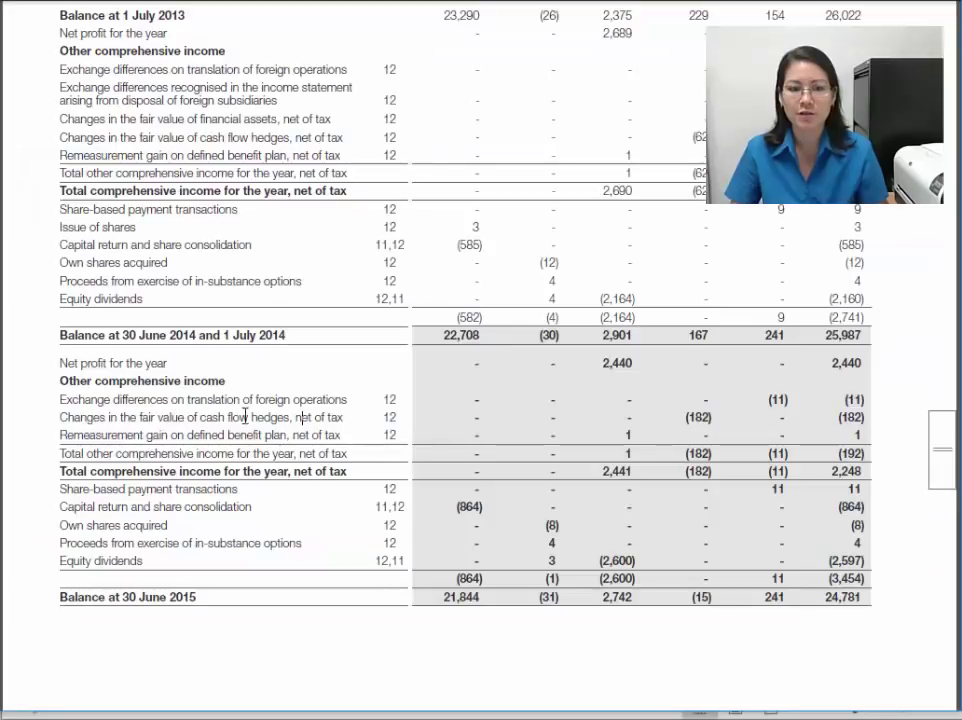
drag(837, 417, 870, 417)
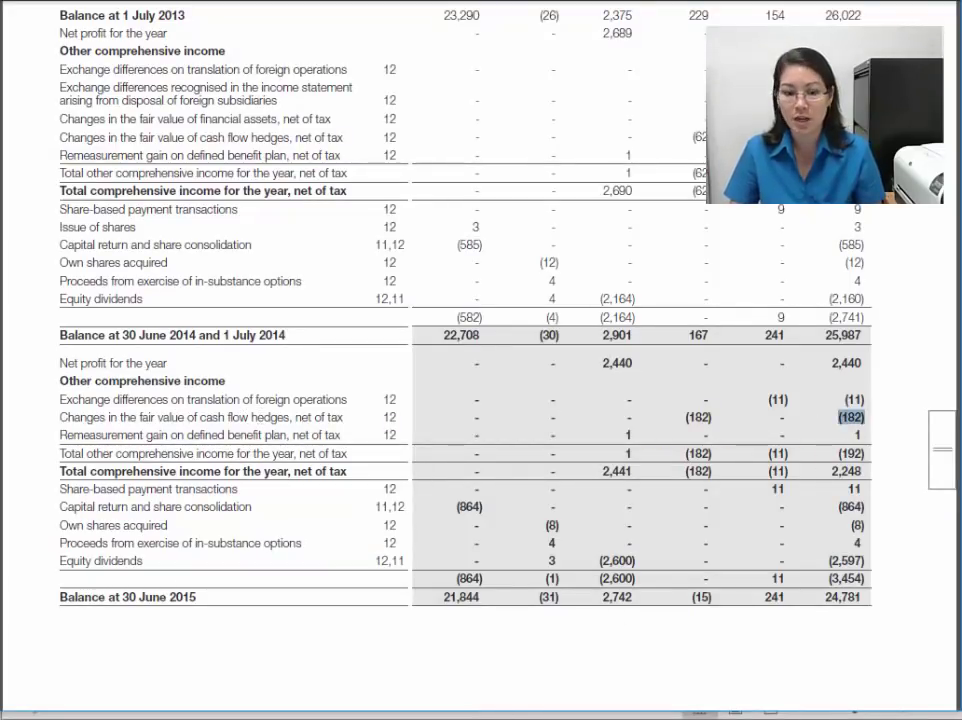
Step: Enter -182 as the 2015 changes in the fair value of cash flow hedges in F14 of the spreadsheet
key(alt+Tab)
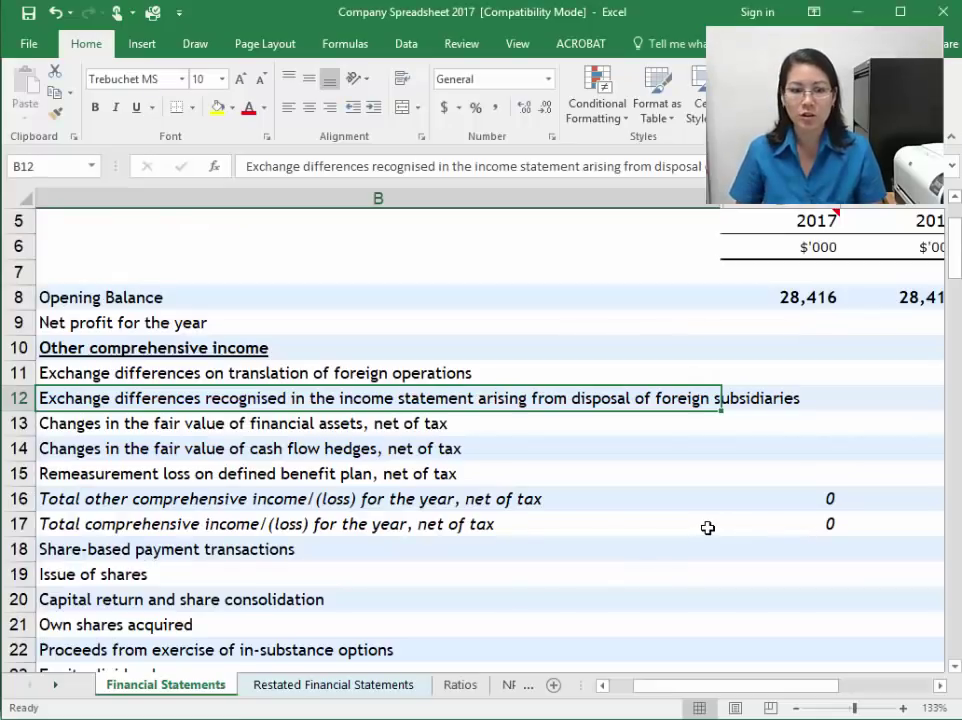
key(Down)
key(Down)
key(Right)
key(Right)
key(Right)
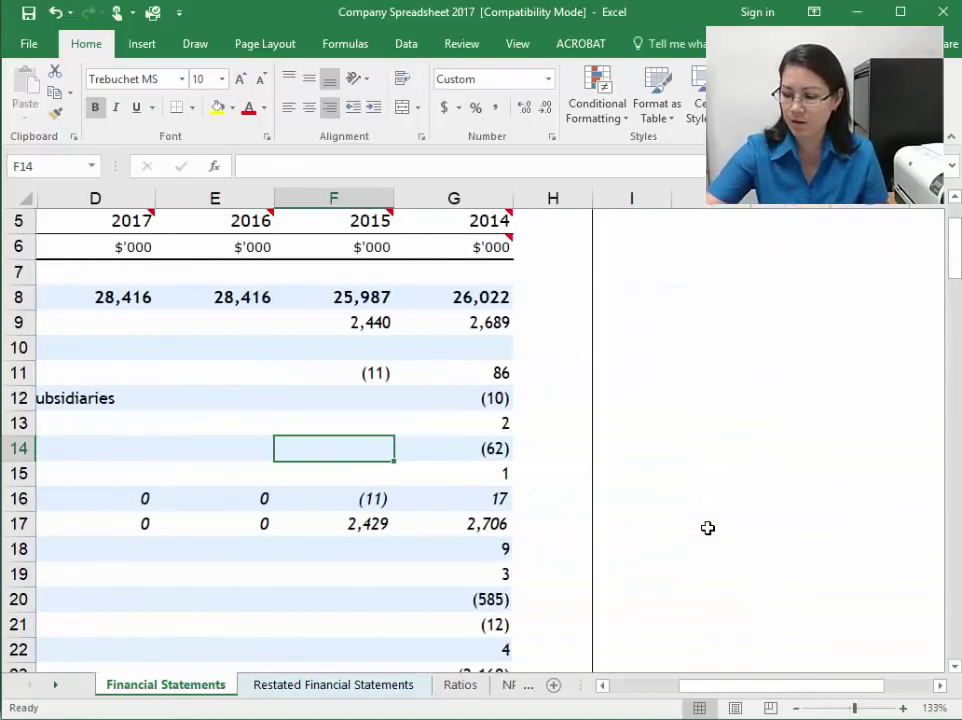
text(-182)
key(Return)
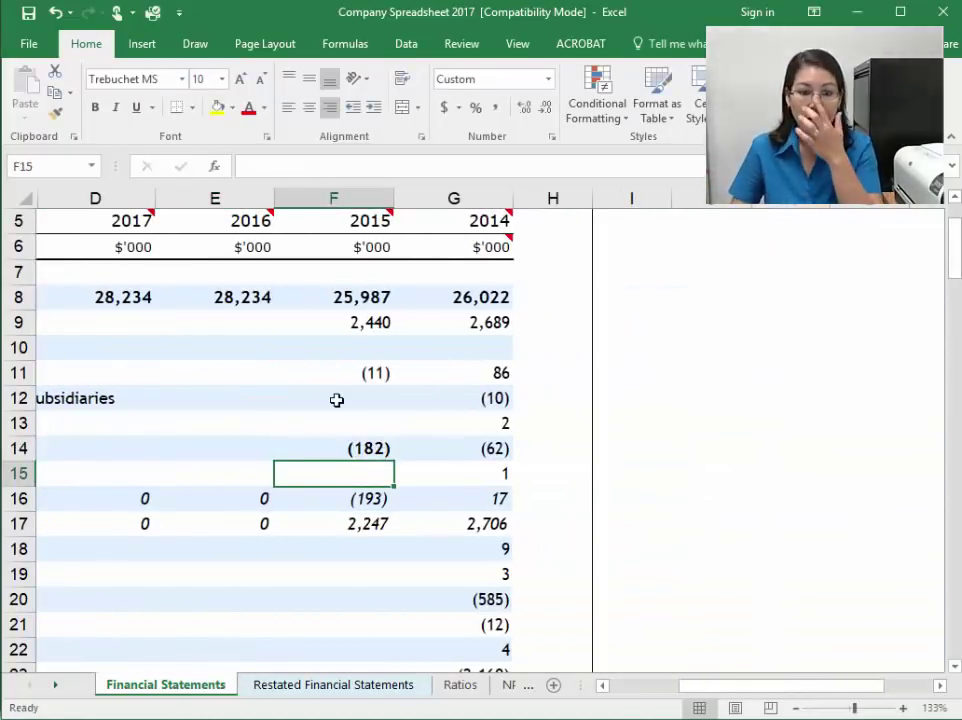
Step: Enter 0 for the two other comprehensive income items without a 2015 figure, in F12 and F13
click(337, 400)
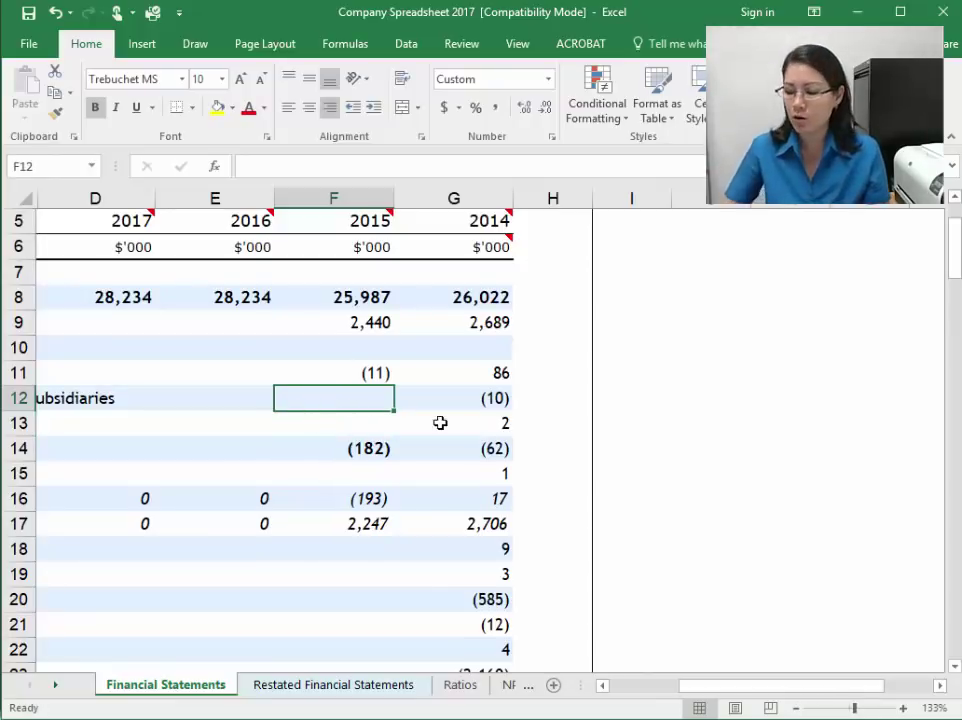
text(0)
key(Return)
text(0)
key(Return)
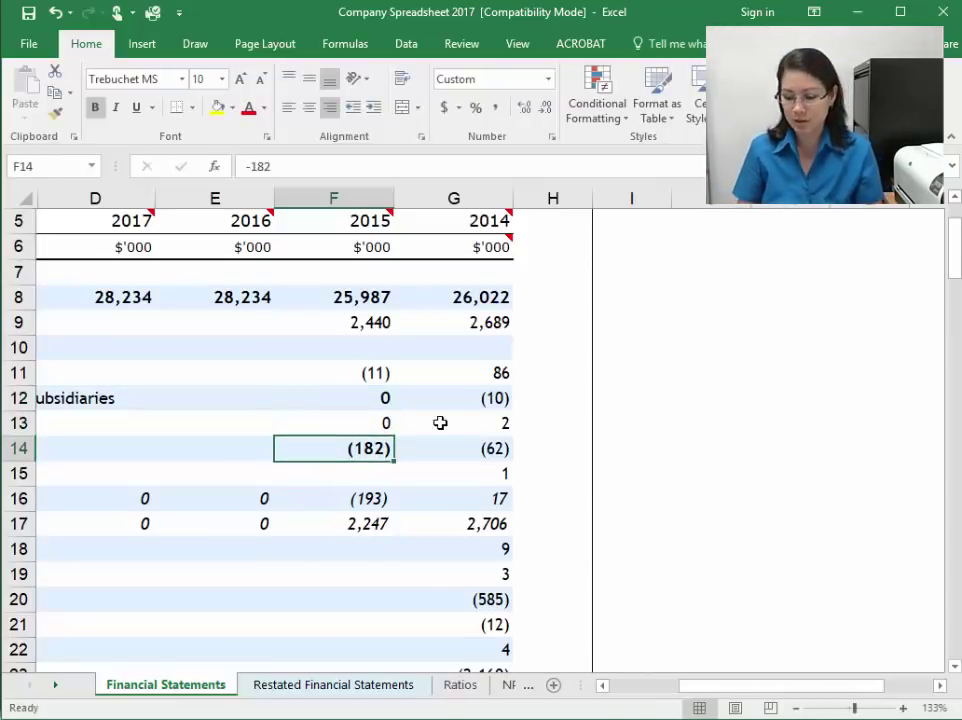
Step: Clear the zeros from F12 and F13 so both cells are blank
key(Up)
key(Up)
key(shift+Down)
key(Delete)
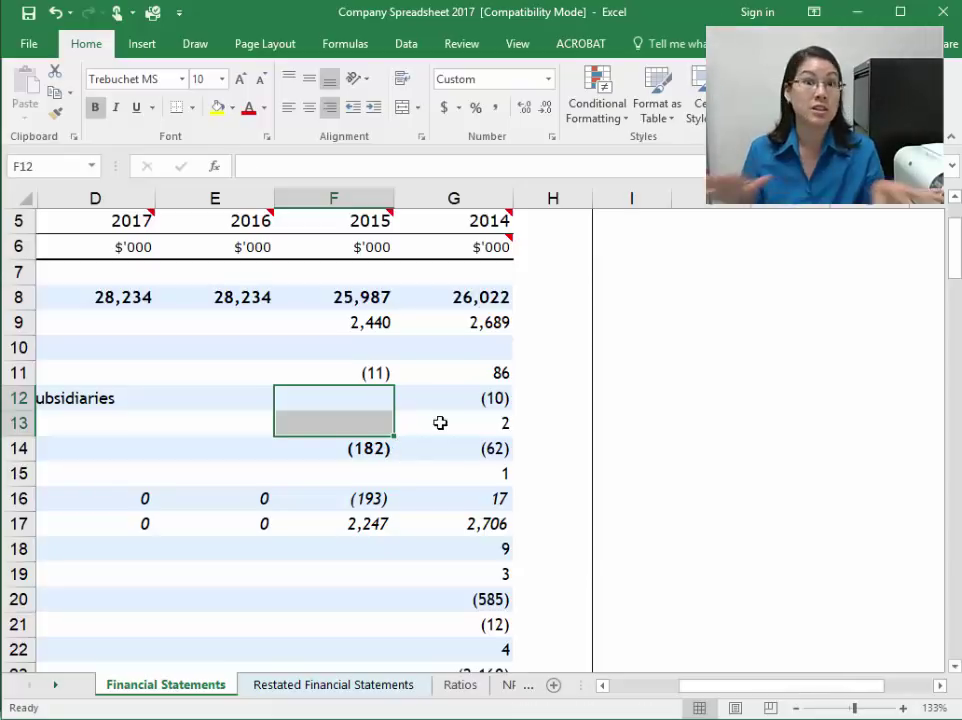
Step: Check which item row 15 holds and select its 2015 cell, F15
click(350, 451)
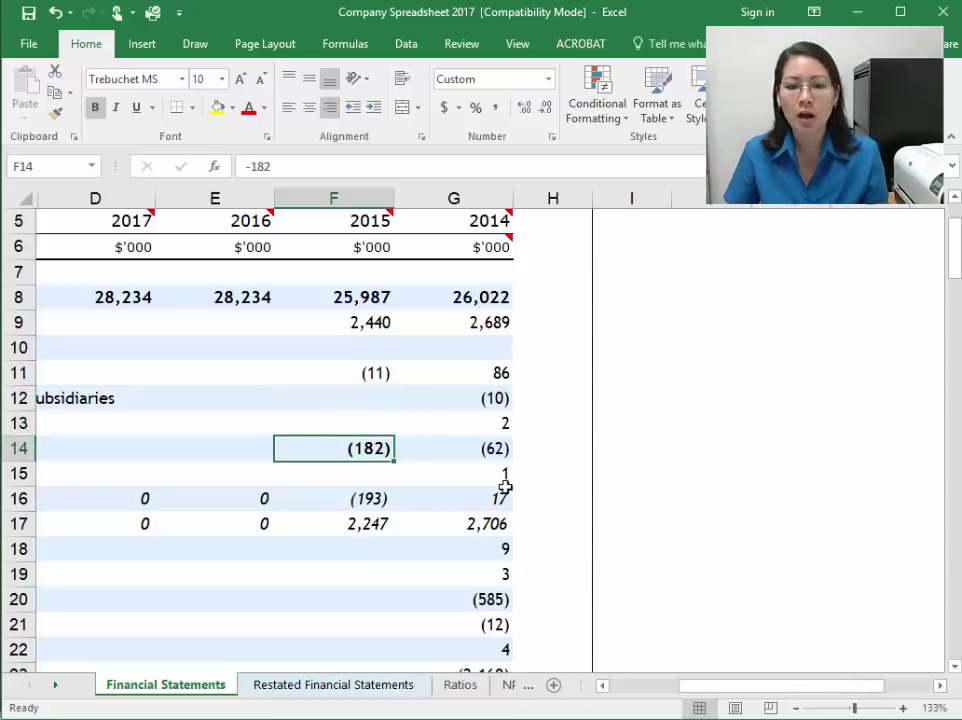
key(Left)
key(Left)
key(Left)
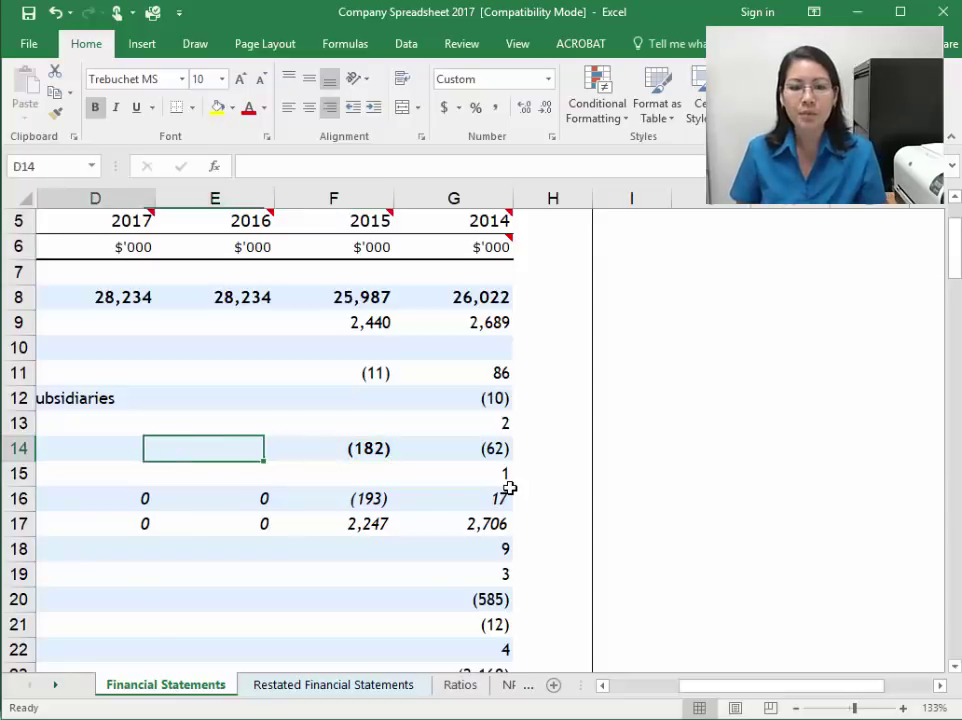
key(Down)
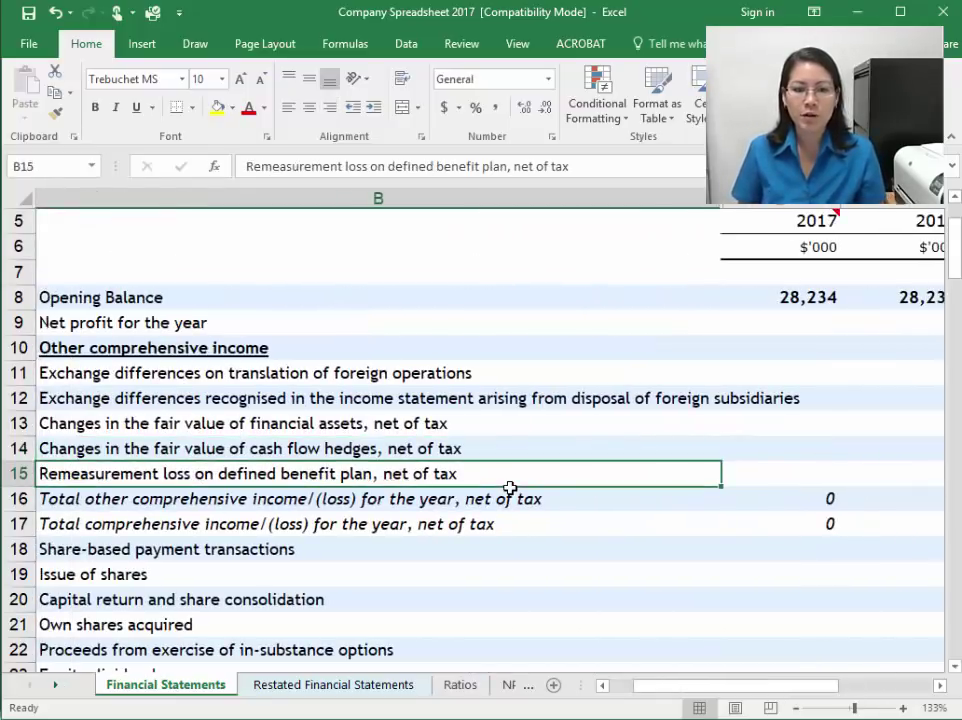
key(Right)
key(Right)
key(Right)
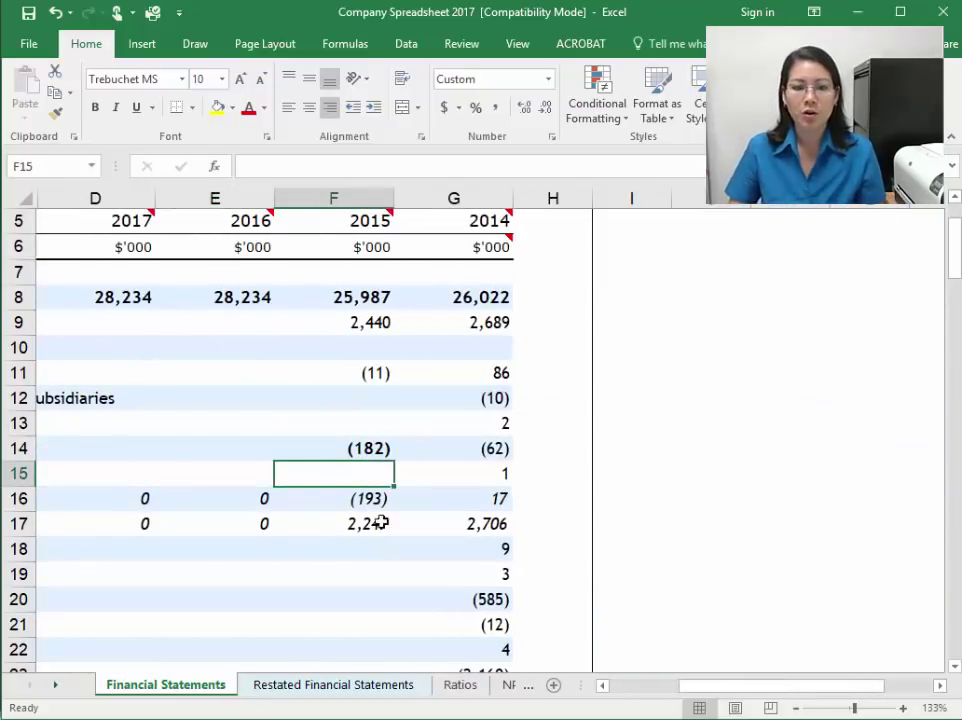
Step: Look up the 2015 remeasurement gain and total other comprehensive income in the annual report, and return to the spreadsheet
click(862, 14)
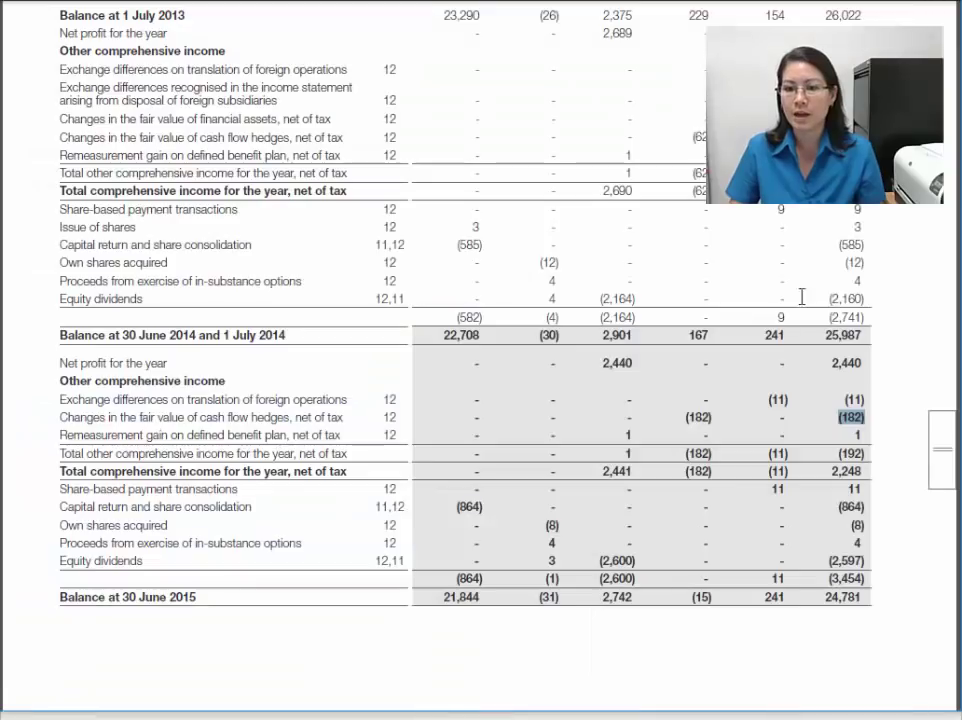
double_click(856, 435)
drag(832, 456, 876, 458)
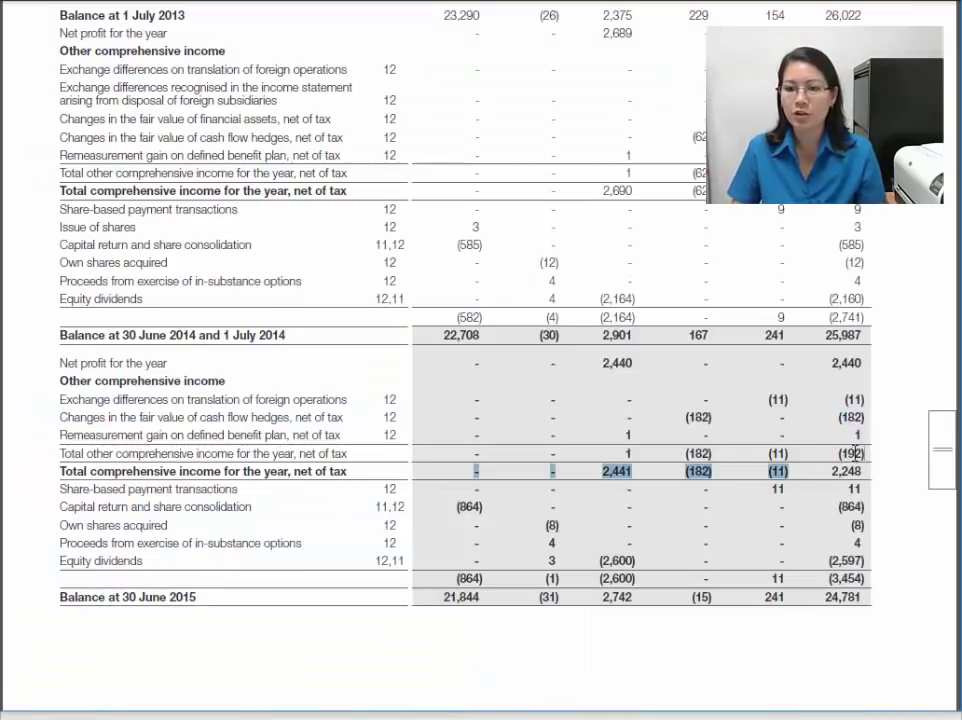
click(798, 454)
click(300, 718)
click(460, 714)
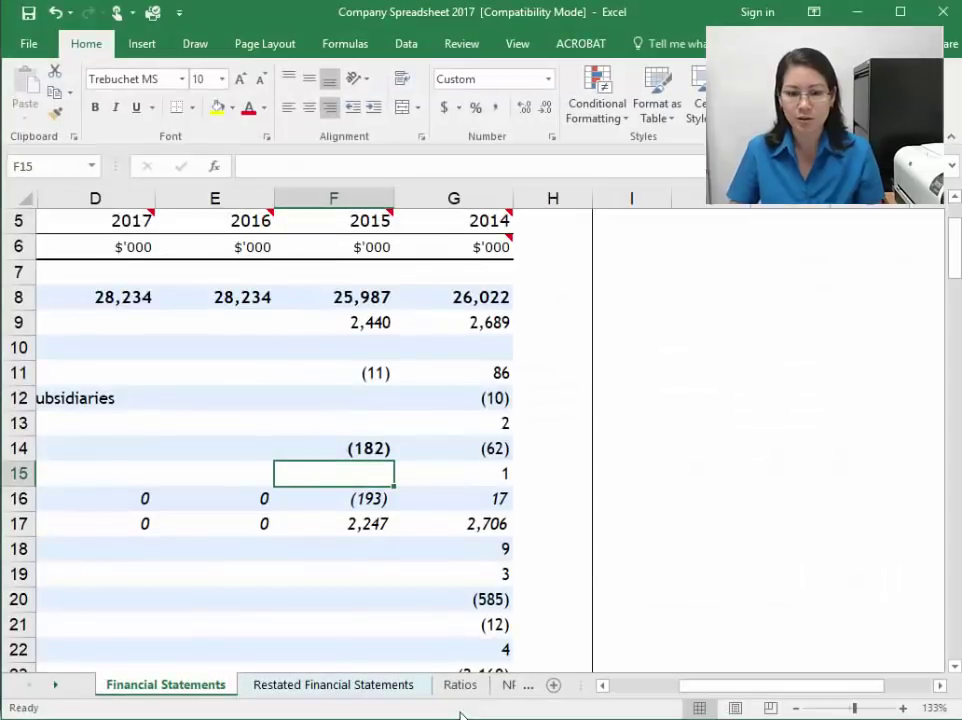
Step: Enter 1 as the 2015 remeasurement item in F15 and select the 2015 total comprehensive income in F17
text(1)
key(Return)
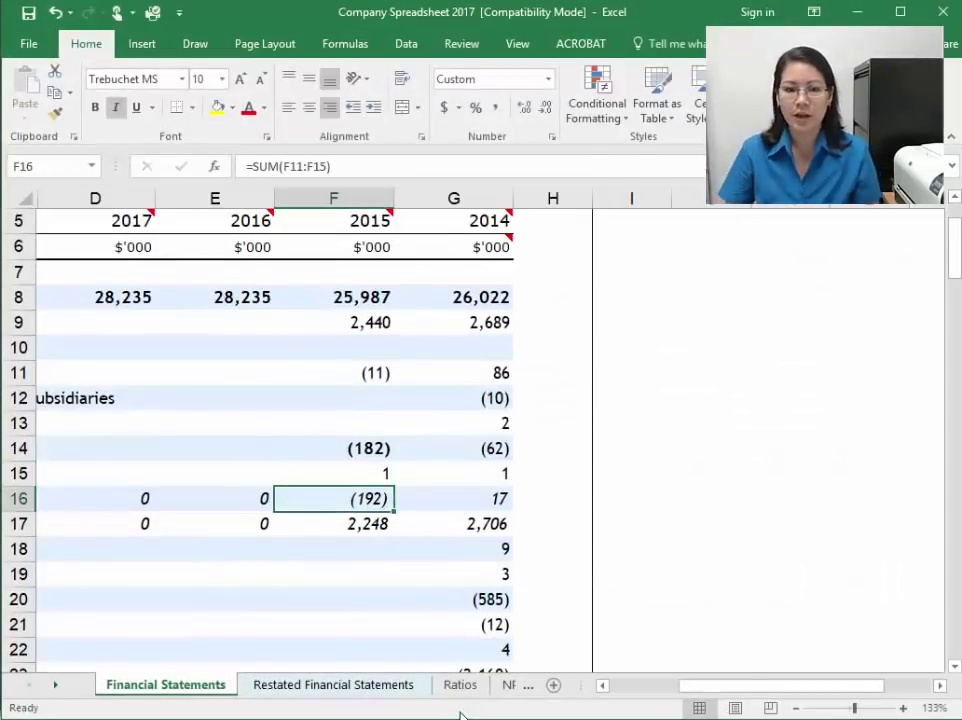
click(350, 524)
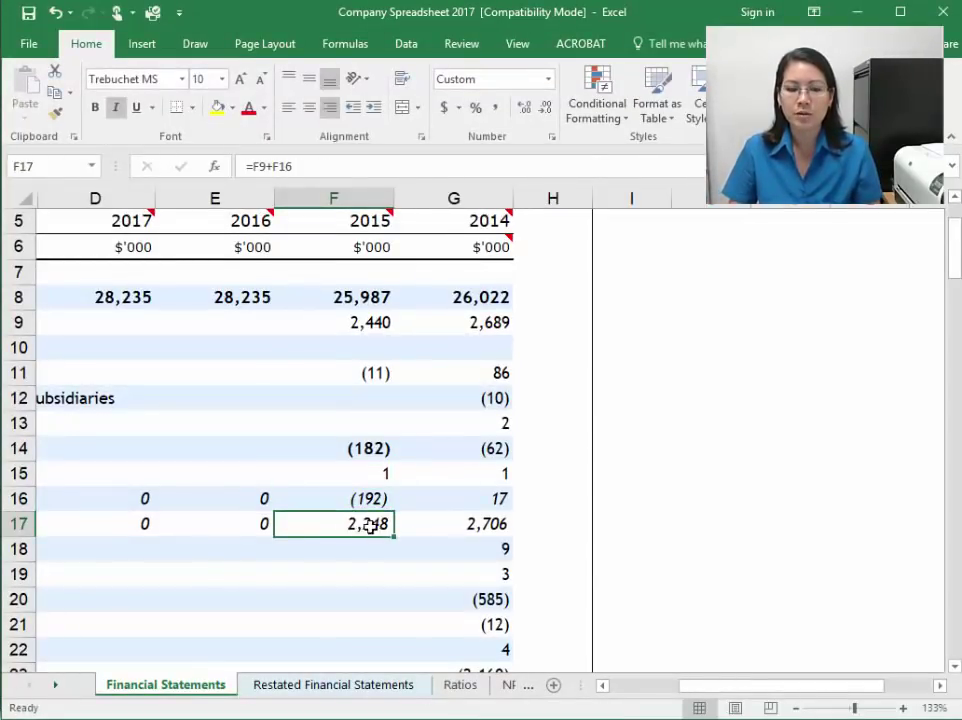
Step: Check the 2015 total comprehensive income against the annual report and examine the remaining equity items from share-based payments to equity dividends
key(alt+Tab)
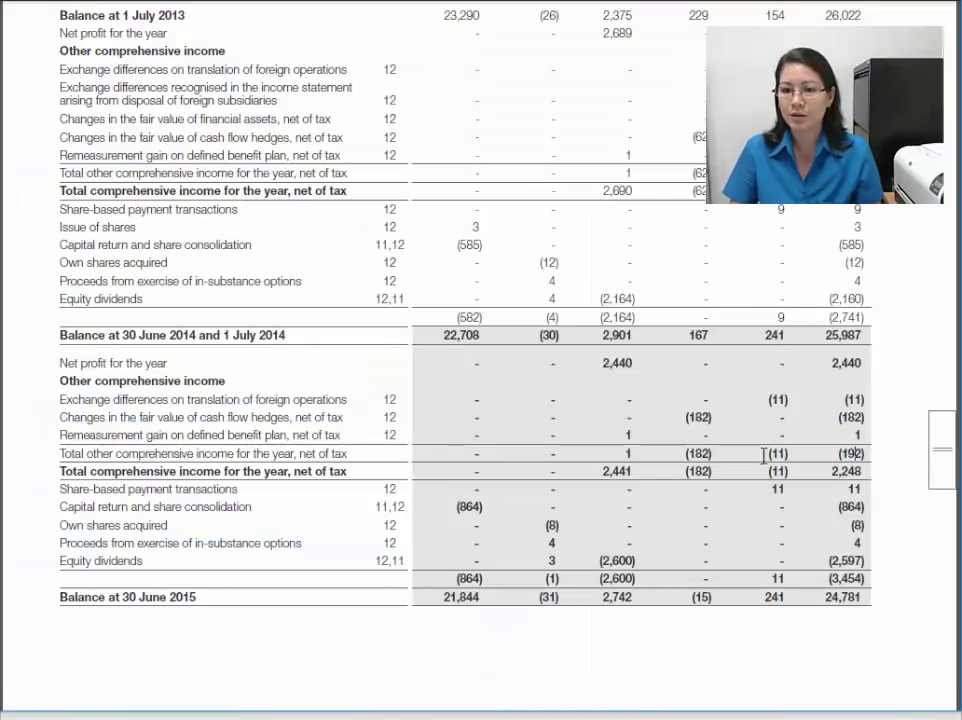
drag(830, 470, 860, 479)
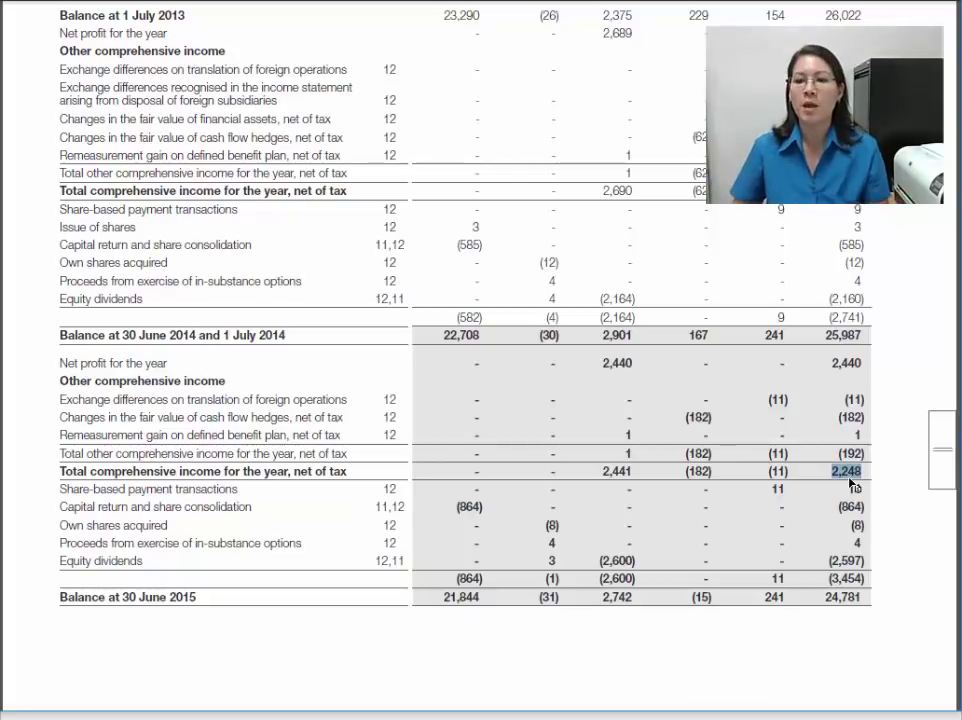
drag(845, 398, 862, 418)
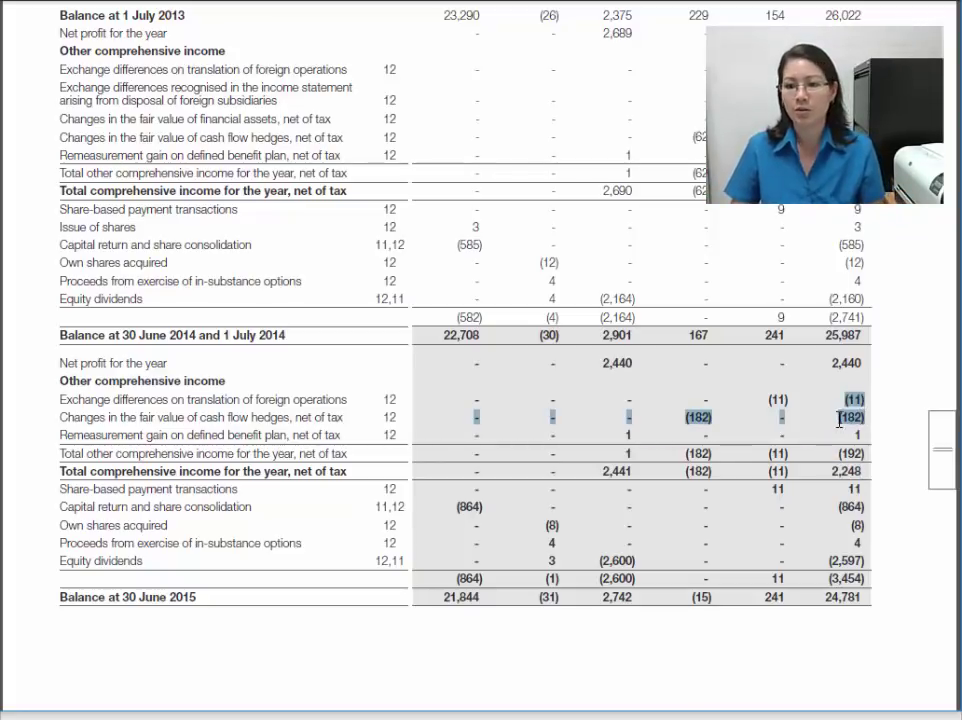
click(858, 420)
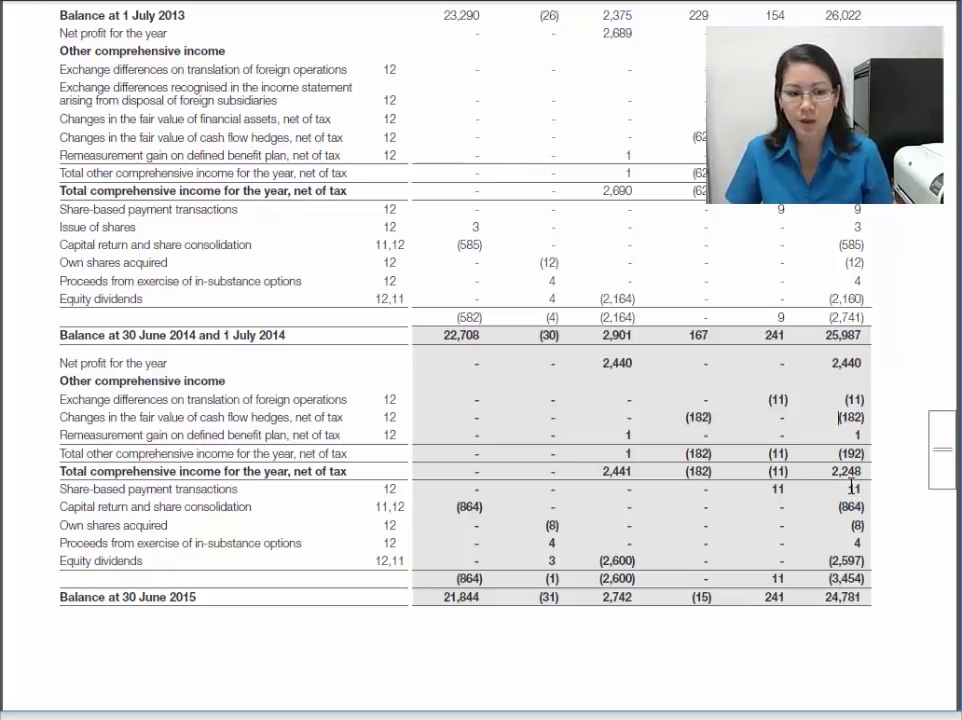
drag(857, 490, 866, 562)
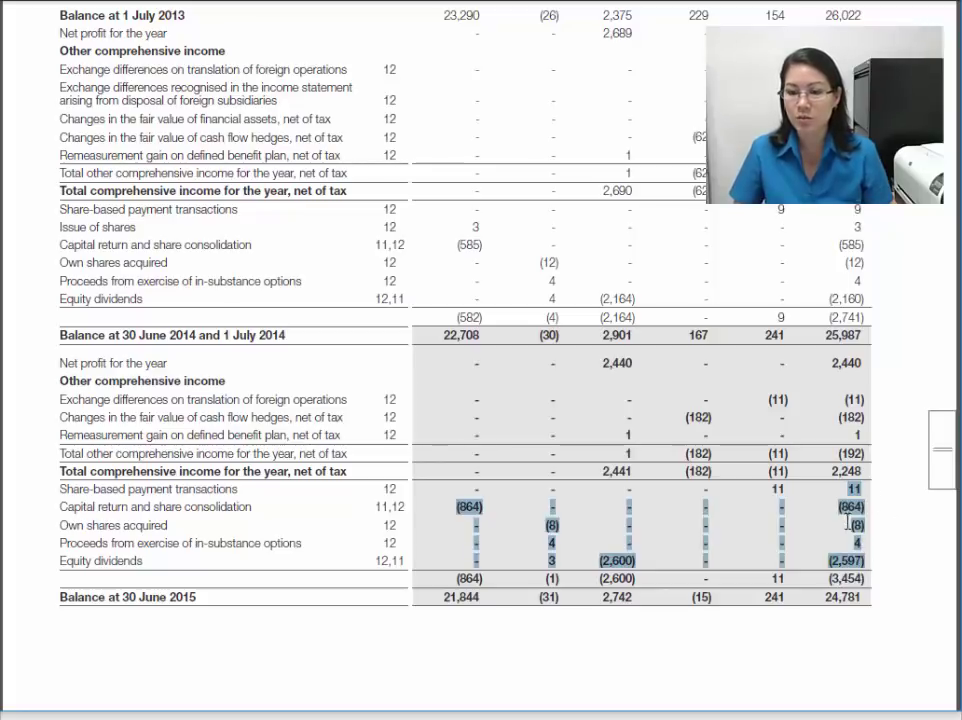
click(866, 484)
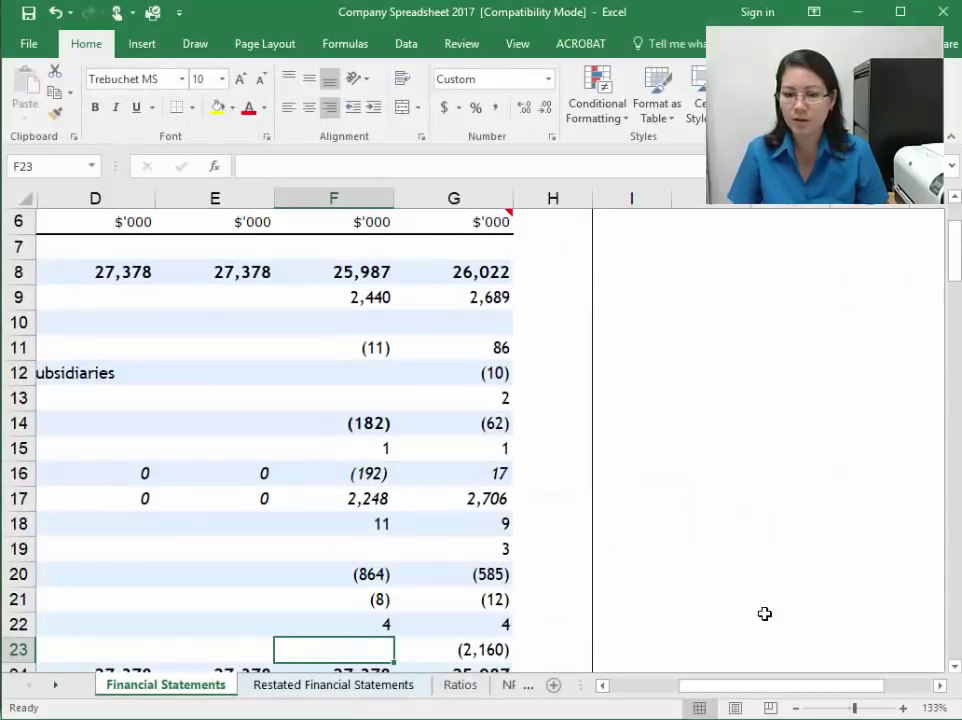
Step: Enter -2597 for the 2015 equity dividends in F23 and check the closing balance against the annual report
text(-2597)
key(Return)
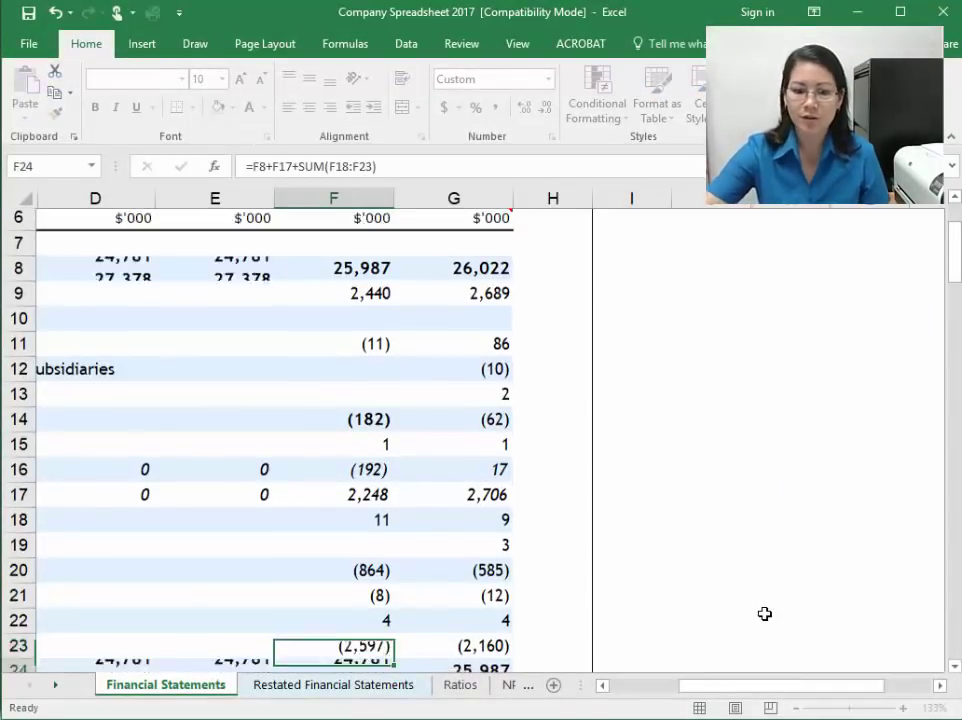
scroll(393, 559, down, 1)
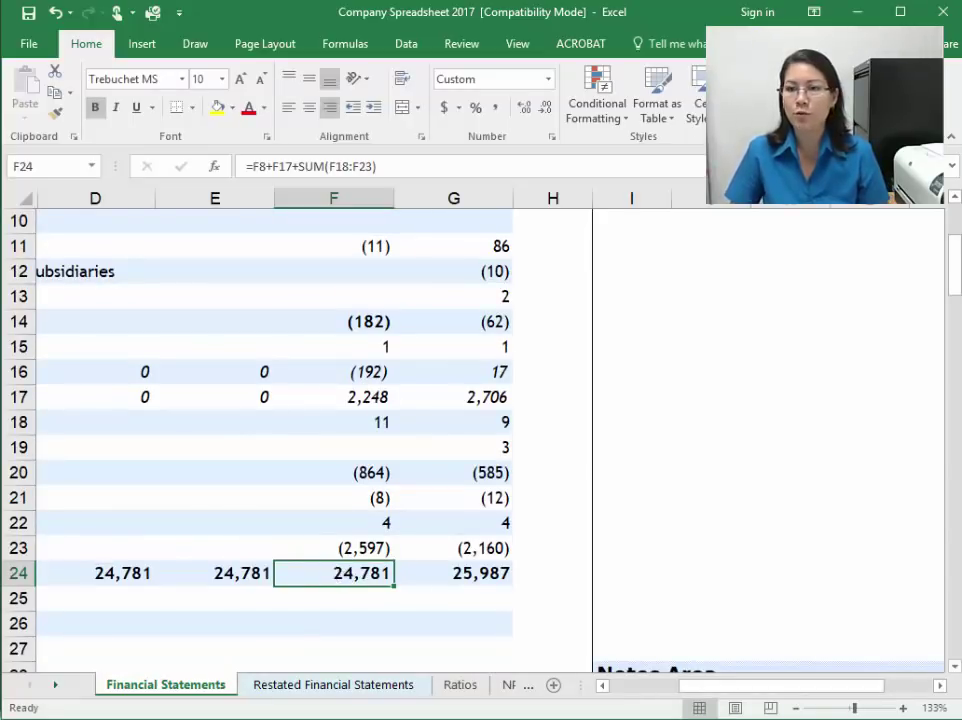
click(860, 13)
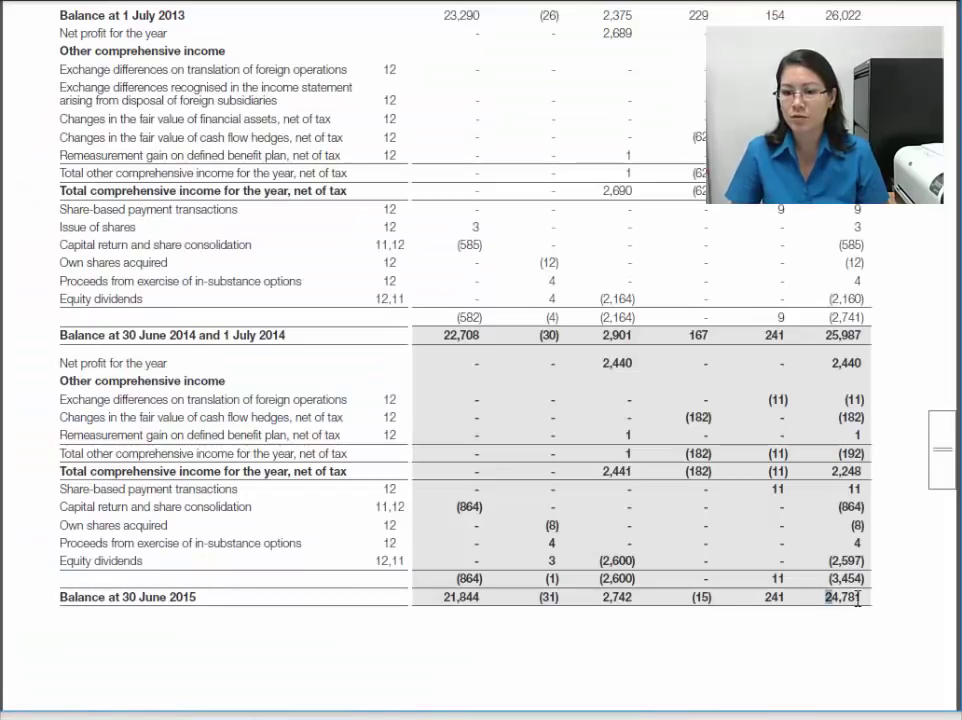
drag(857, 598, 860, 599)
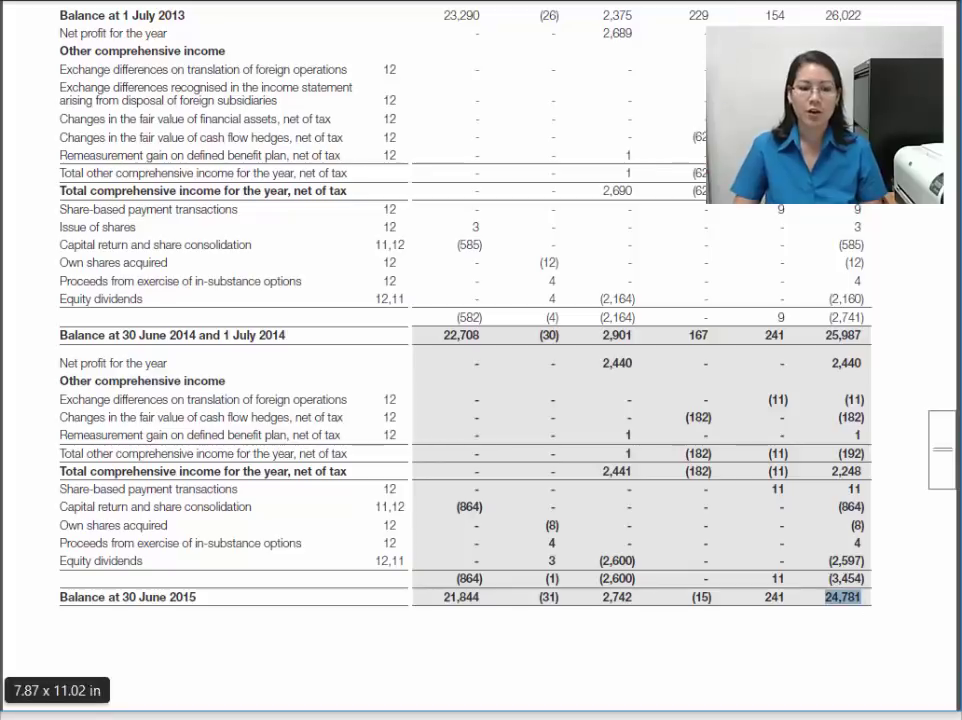
Step: View the statement of changes in equity in the 2017 annual report, and select the 2016 net profit cell, E9, in the spreadsheet
click(140, 688)
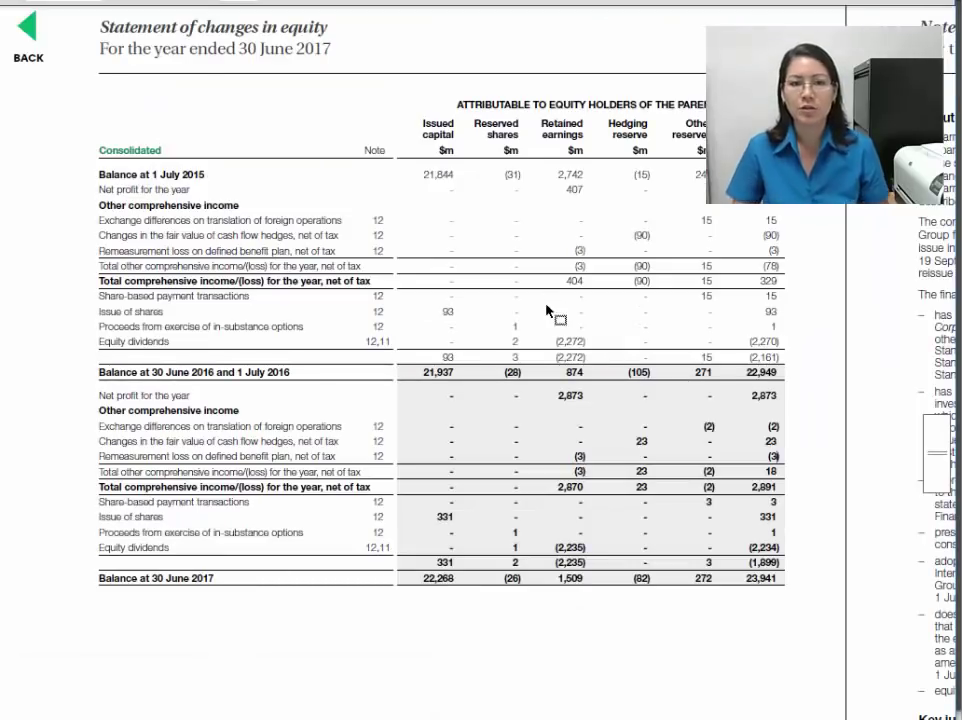
scroll(492, 273, up, 1)
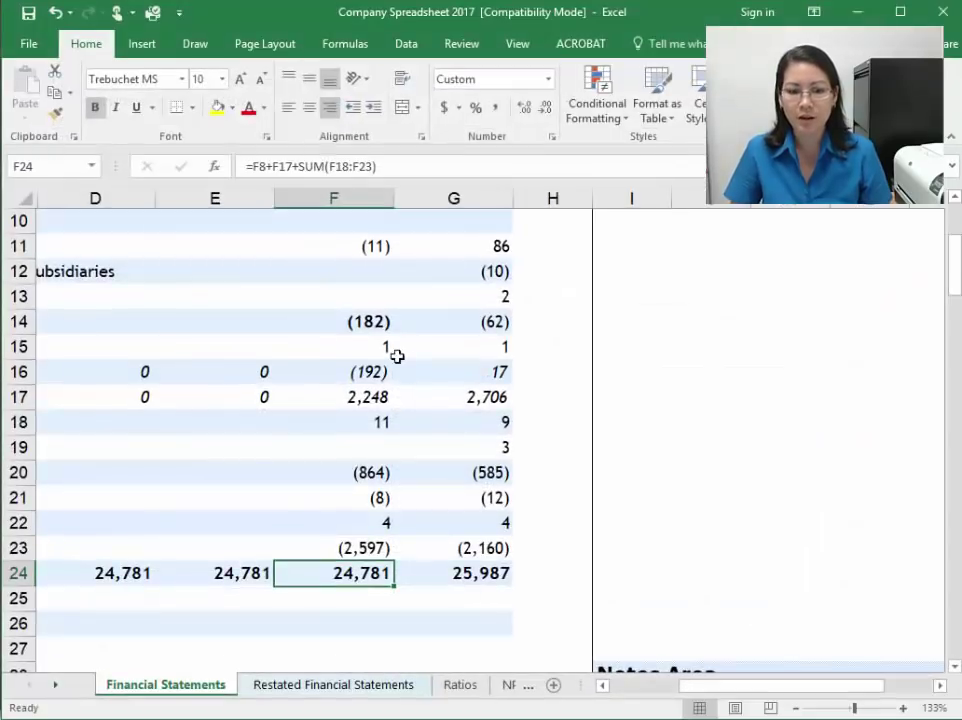
scroll(397, 404, up, 3)
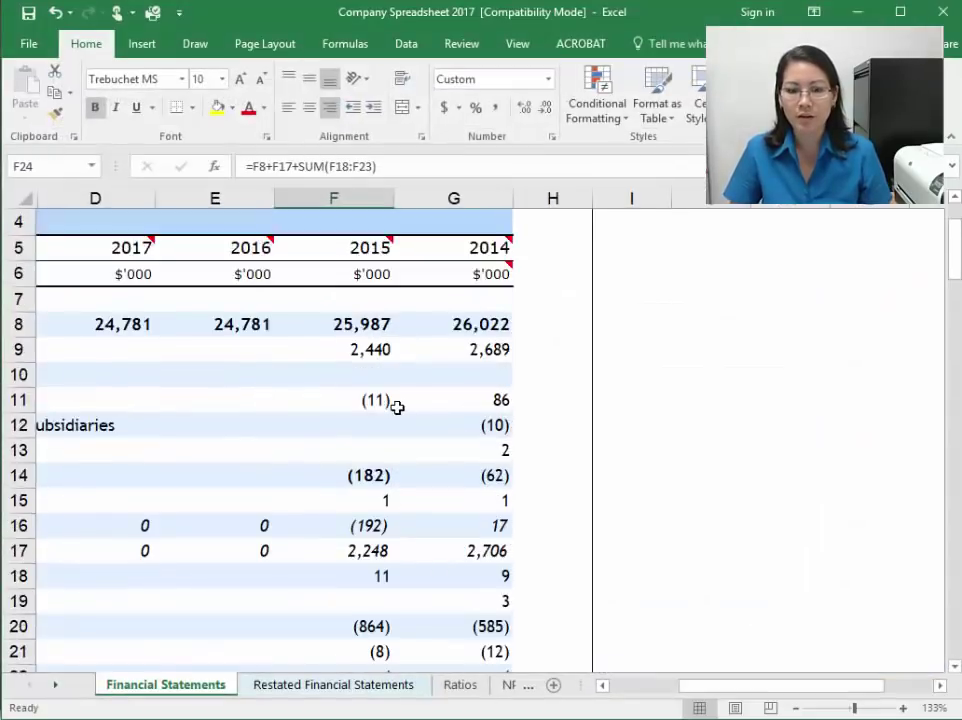
click(232, 406)
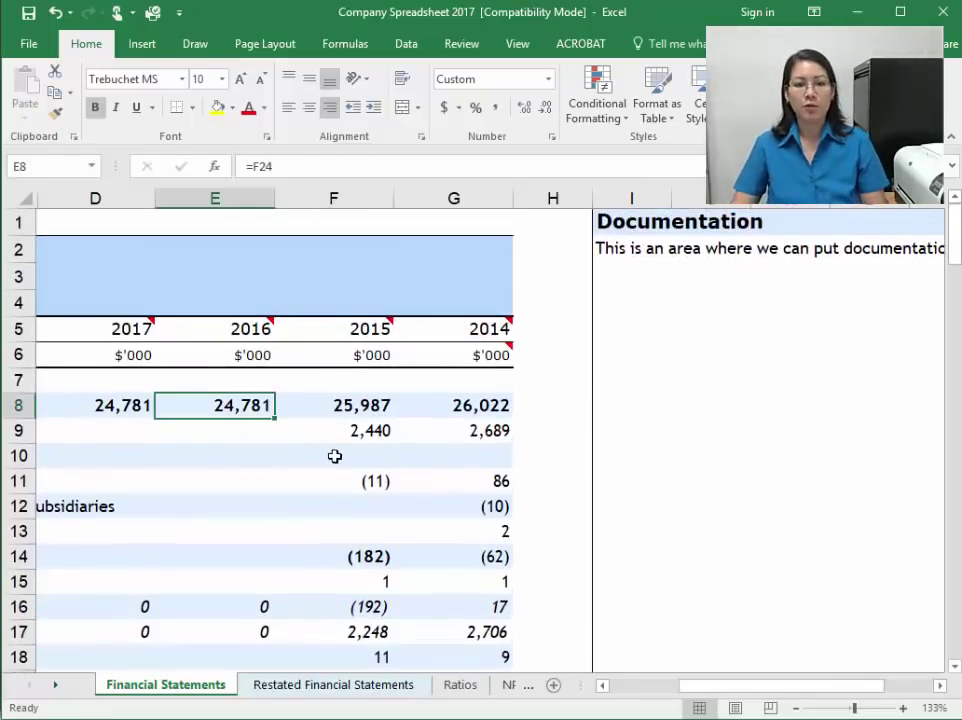
click(213, 436)
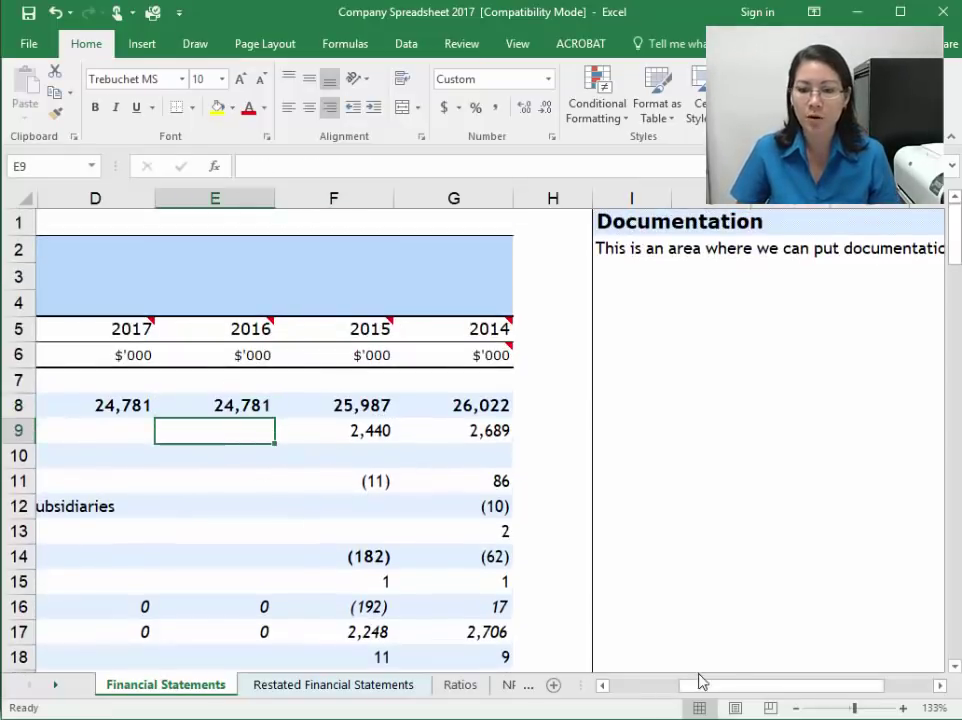
drag(700, 684, 632, 686)
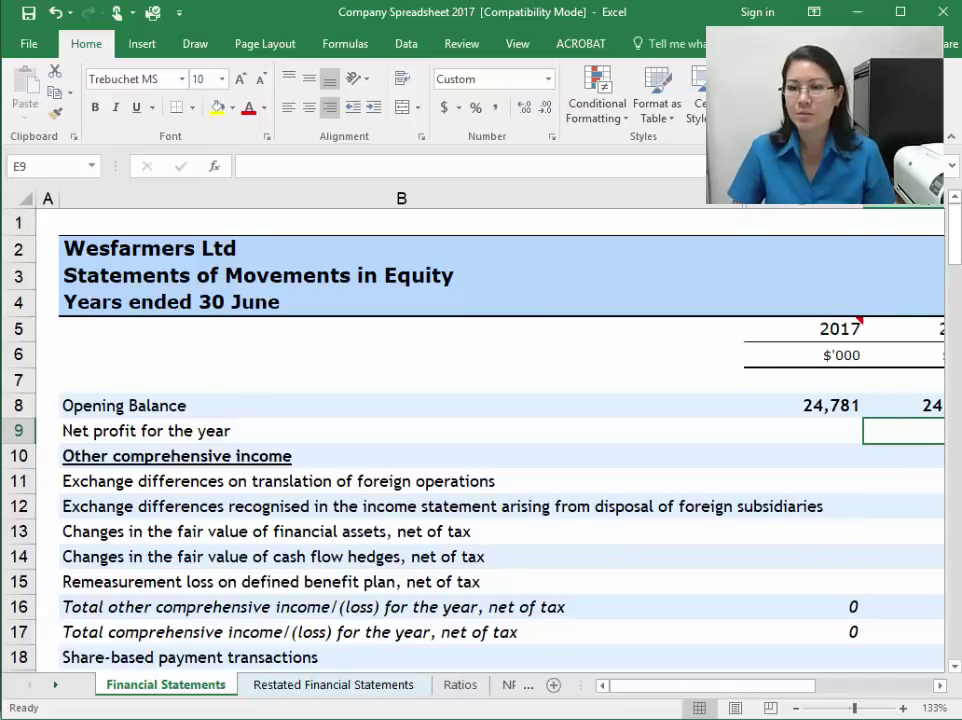
click(939, 687)
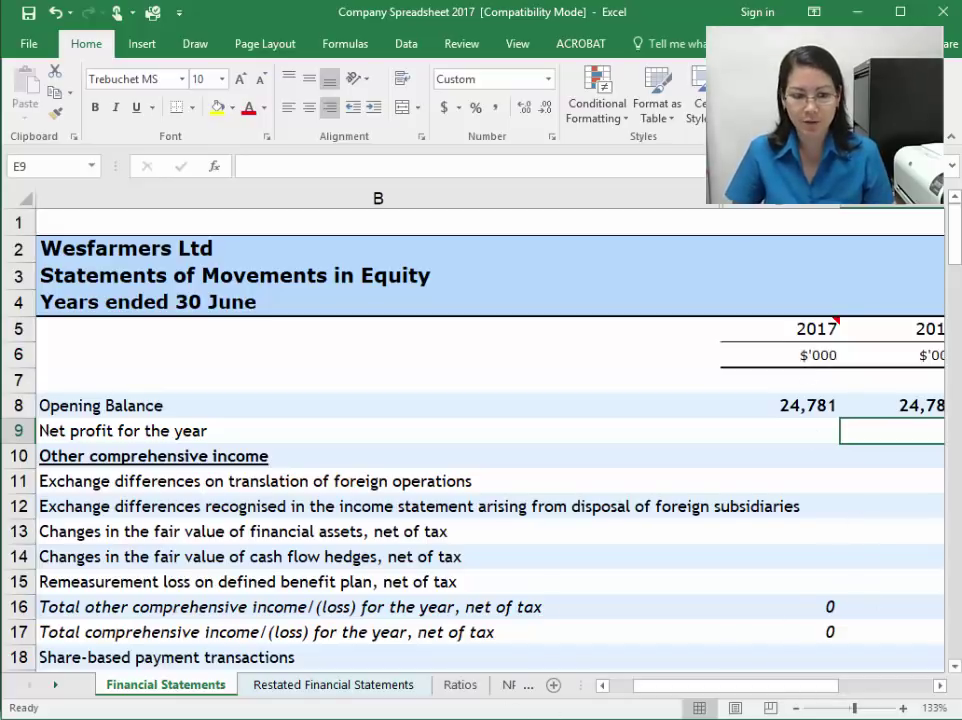
Step: Look up the 2016 net profit in the 2017 annual report and enter 407 in E9
click(330, 700)
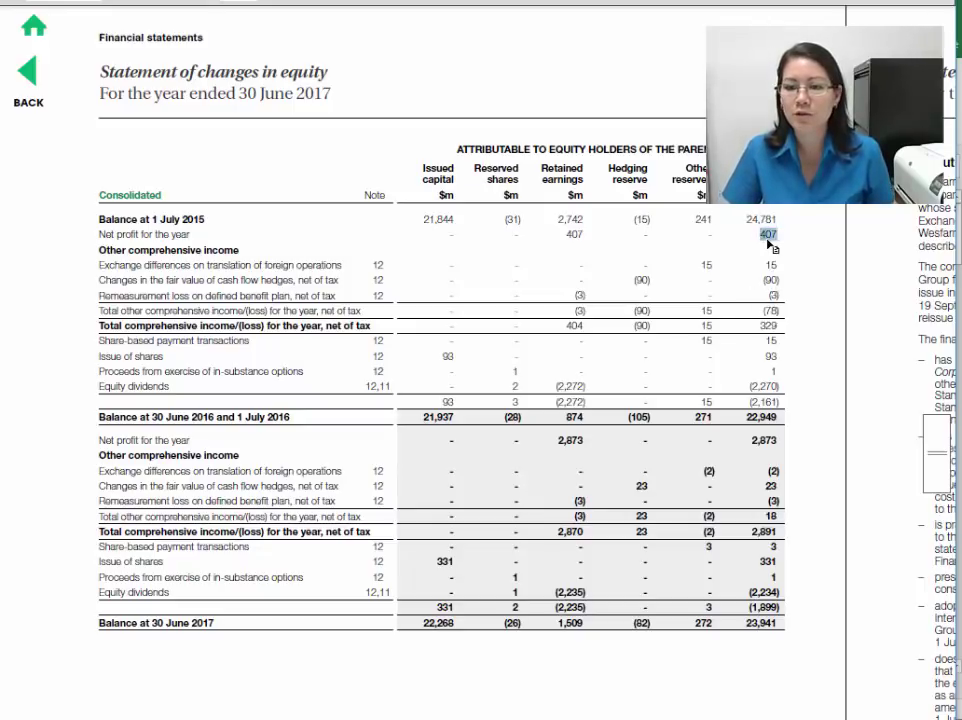
click(648, 716)
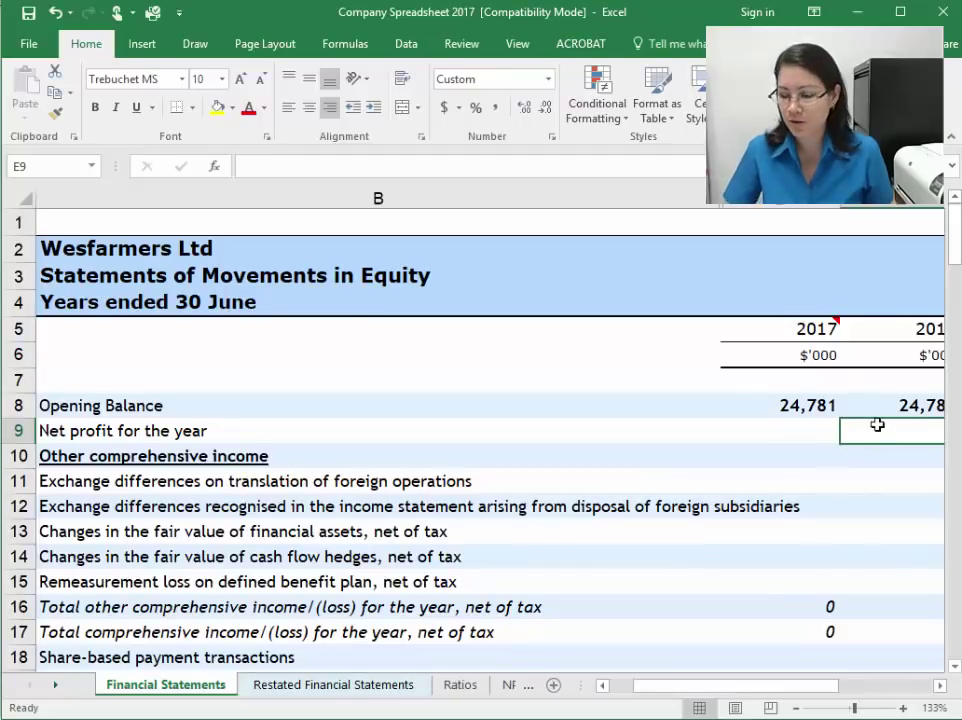
scroll(877, 425, right, 5)
text(407)
key(Return)
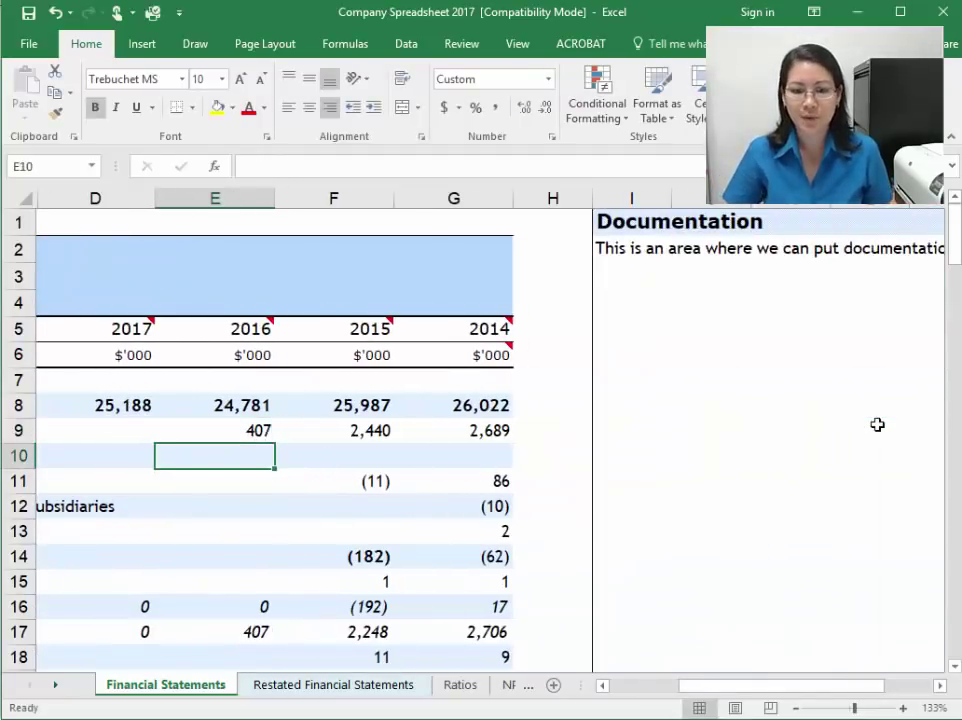
Step: Select the 2016 exchange differences cell, E11, and switch to the 2017 annual report's statement of changes in equity
key(Return)
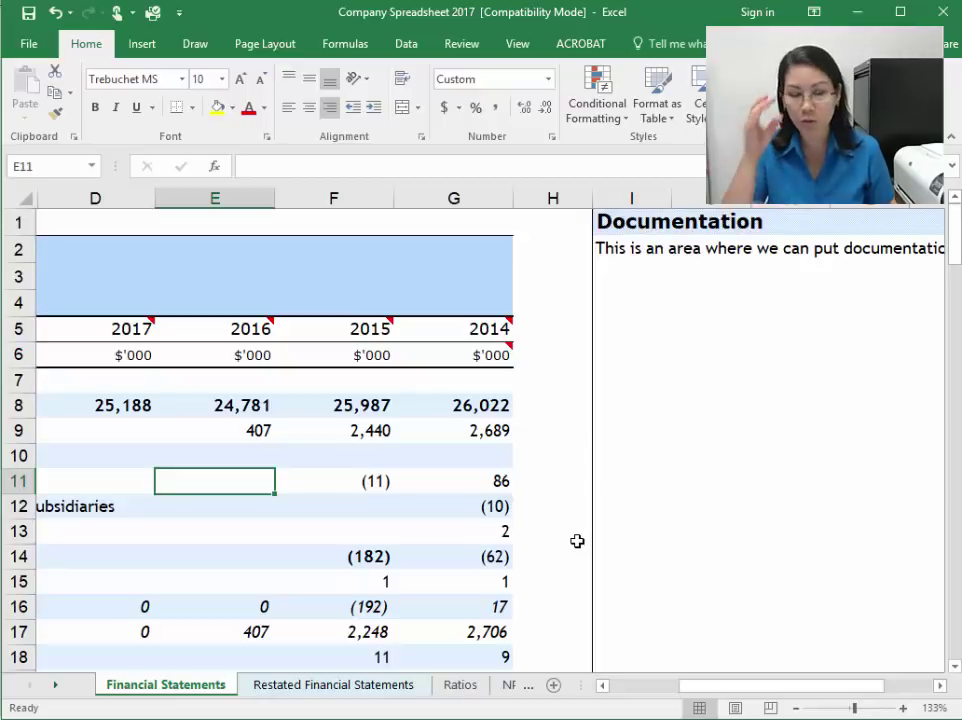
click(163, 718)
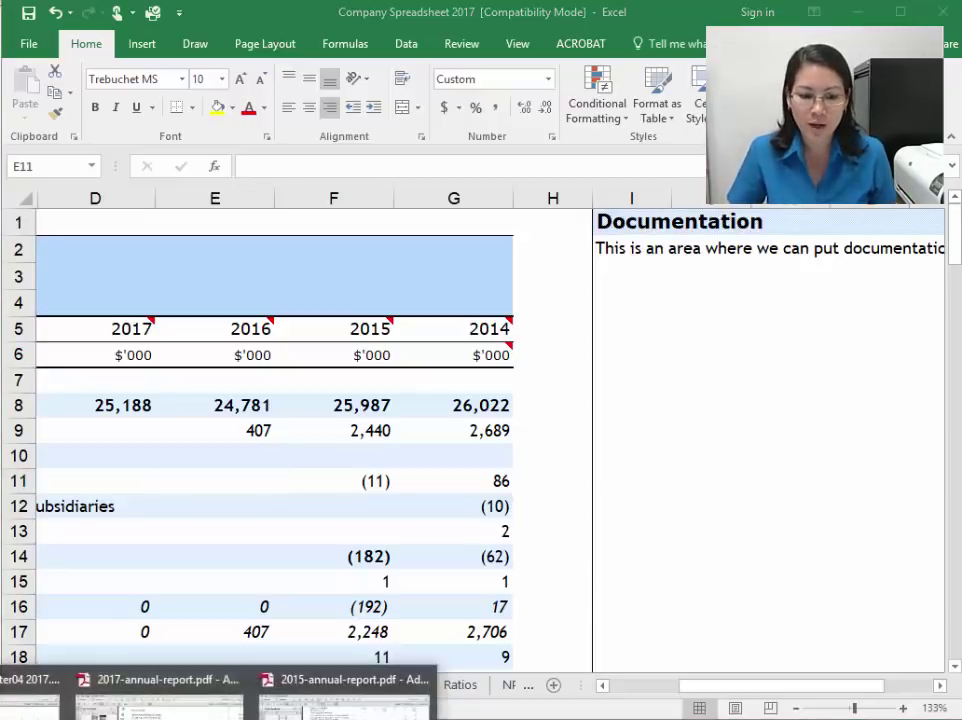
click(160, 702)
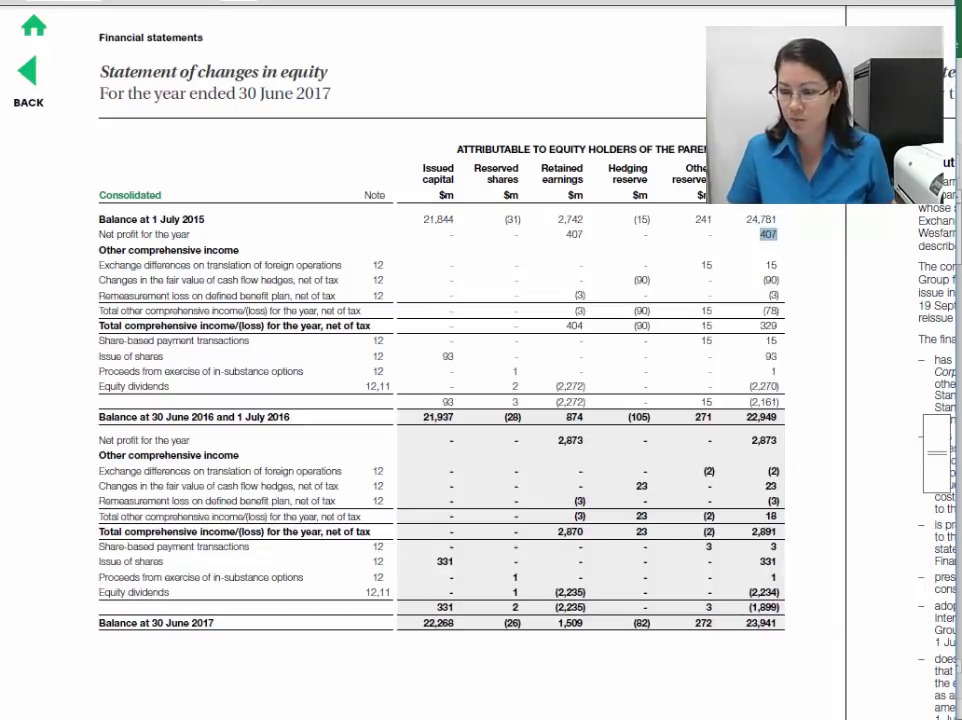
Step: Return to the spreadsheet, check the 2017 total comprehensive income in D17, and select the 2017 share-based payment cell, D18
key(alt+Tab)
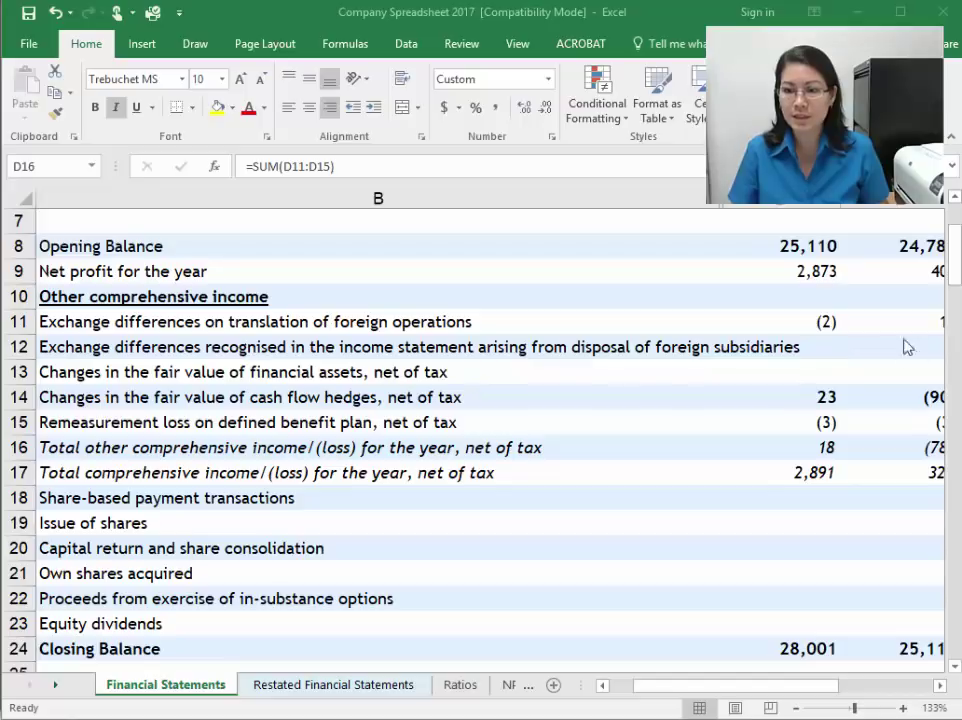
click(810, 478)
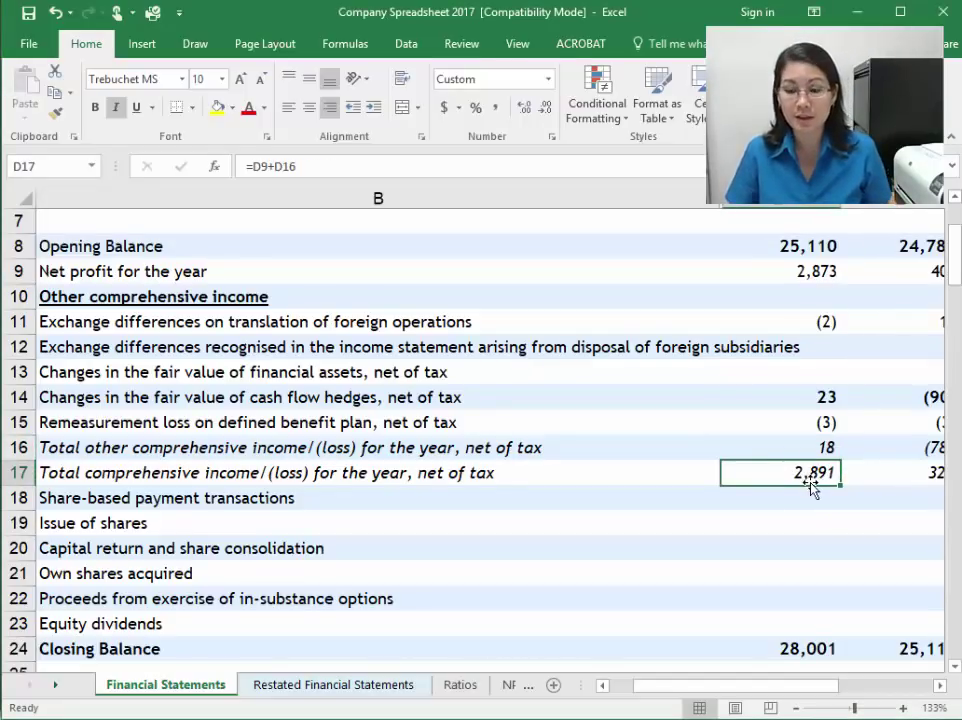
click(786, 498)
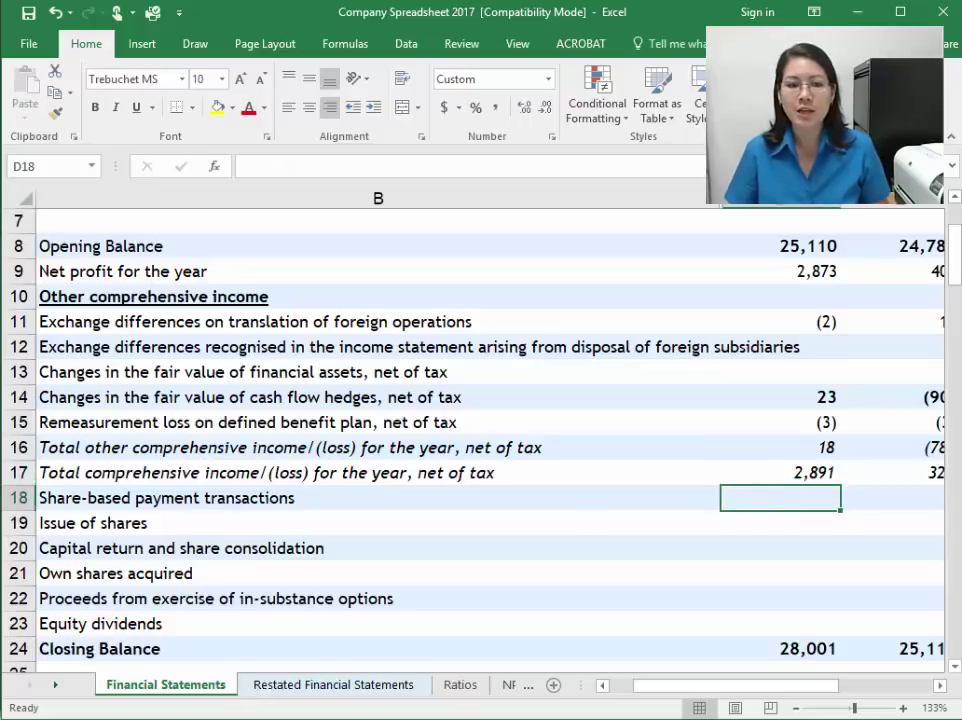
Step: Review the transaction rows 18 to 23 and inspect the closing balance formulas for 2017 and 2016
drag(150, 500, 548, 598)
drag(790, 498, 913, 619)
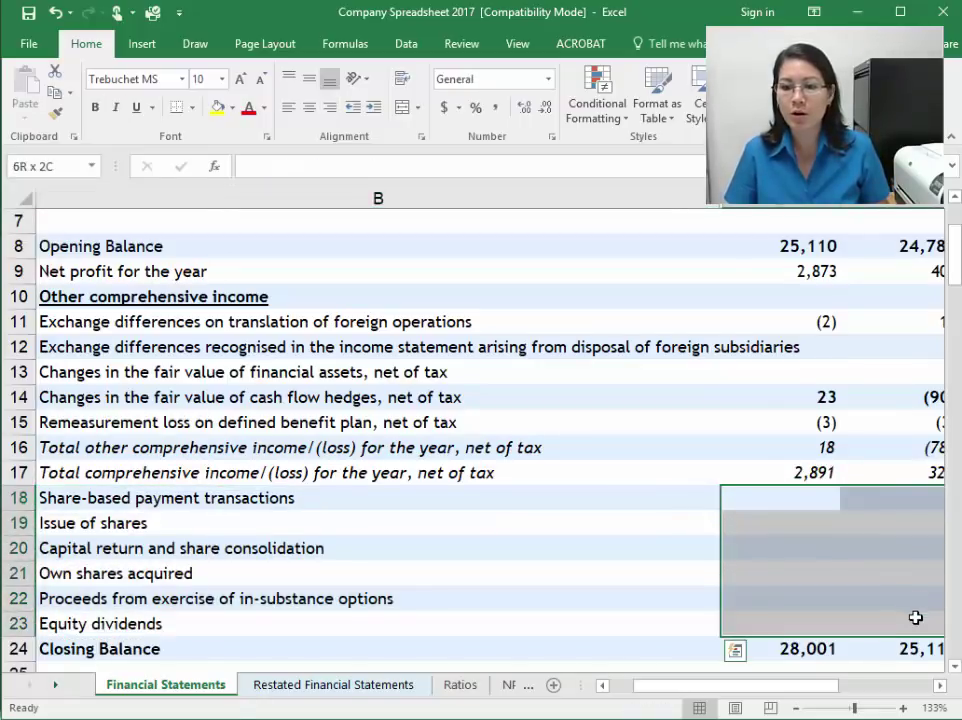
click(815, 648)
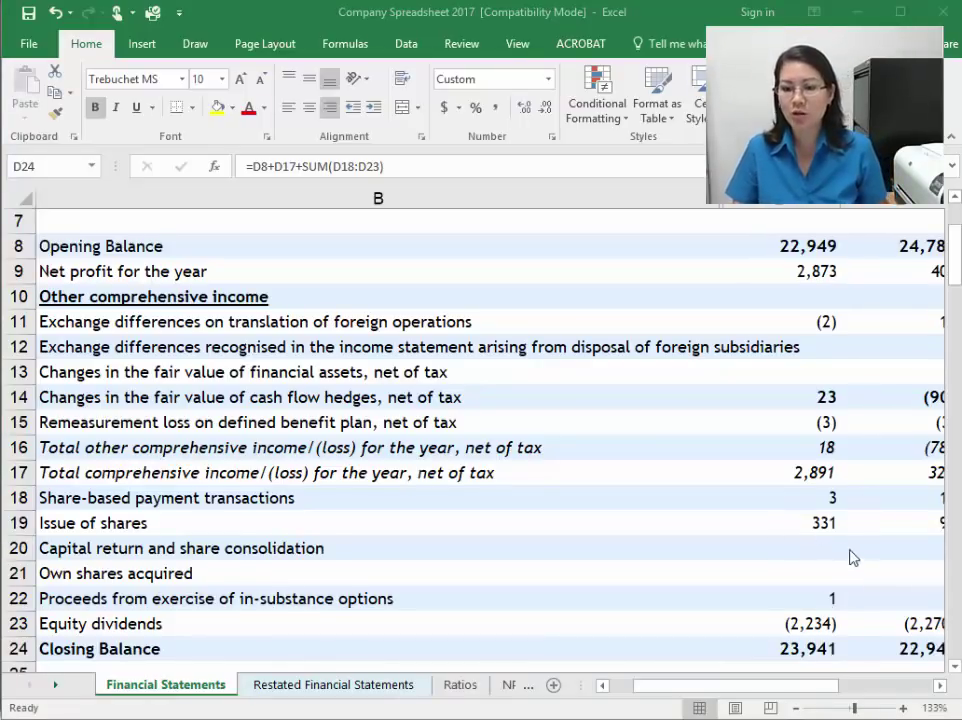
click(820, 651)
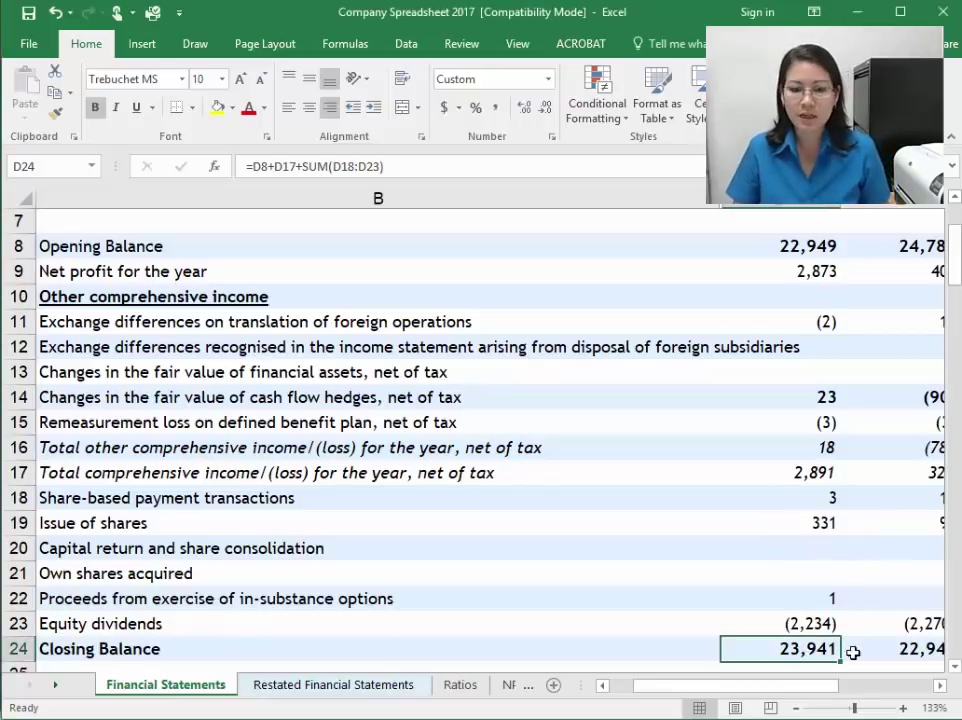
click(897, 649)
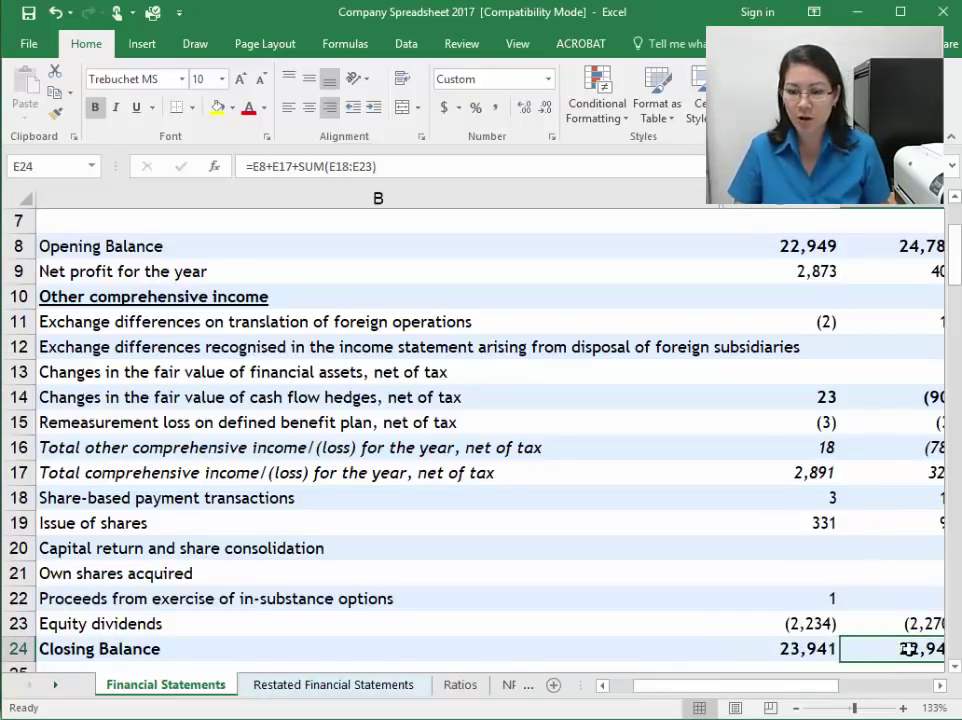
Step: Check the closing balances against the annual report's statement of changes in equity, then review the statement's comprehensive income rows
drag(835, 692, 838, 691)
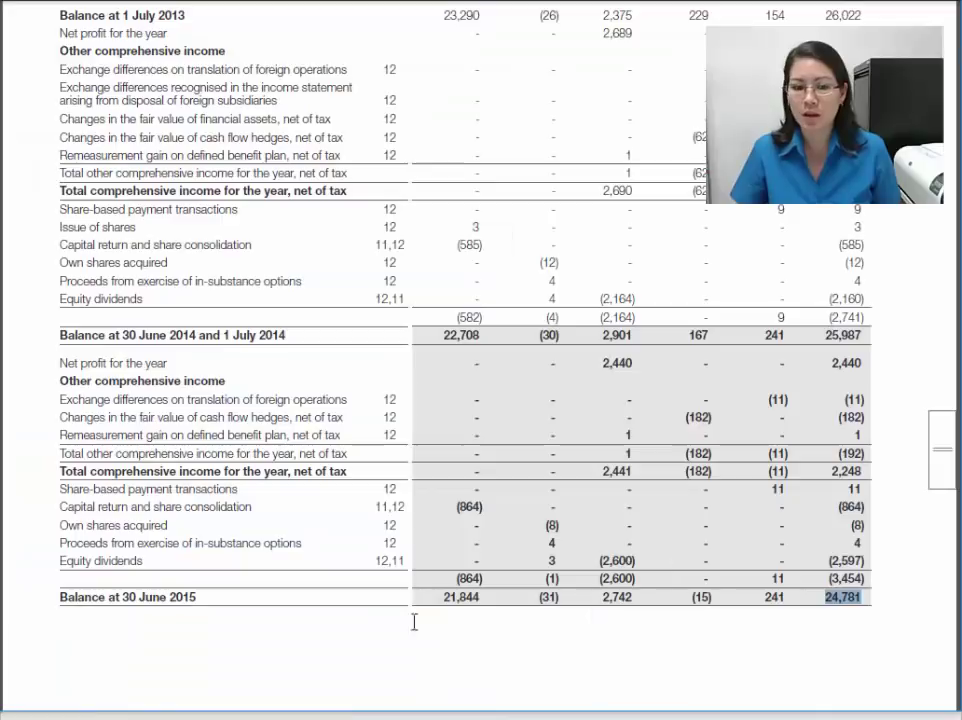
mouse_move(200, 718)
click(158, 700)
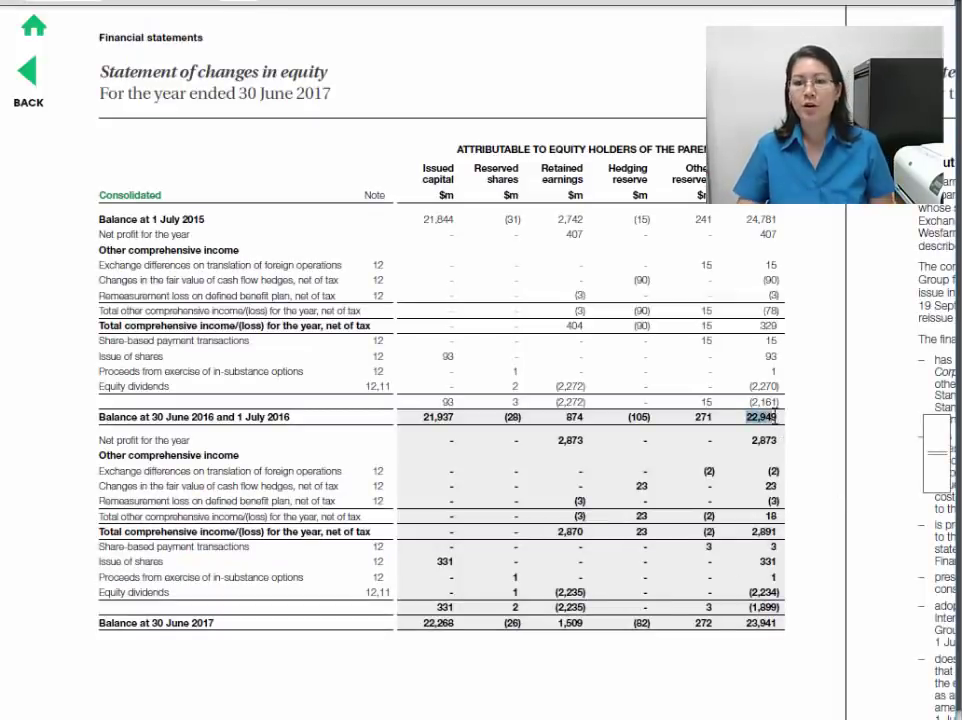
drag(747, 622, 776, 622)
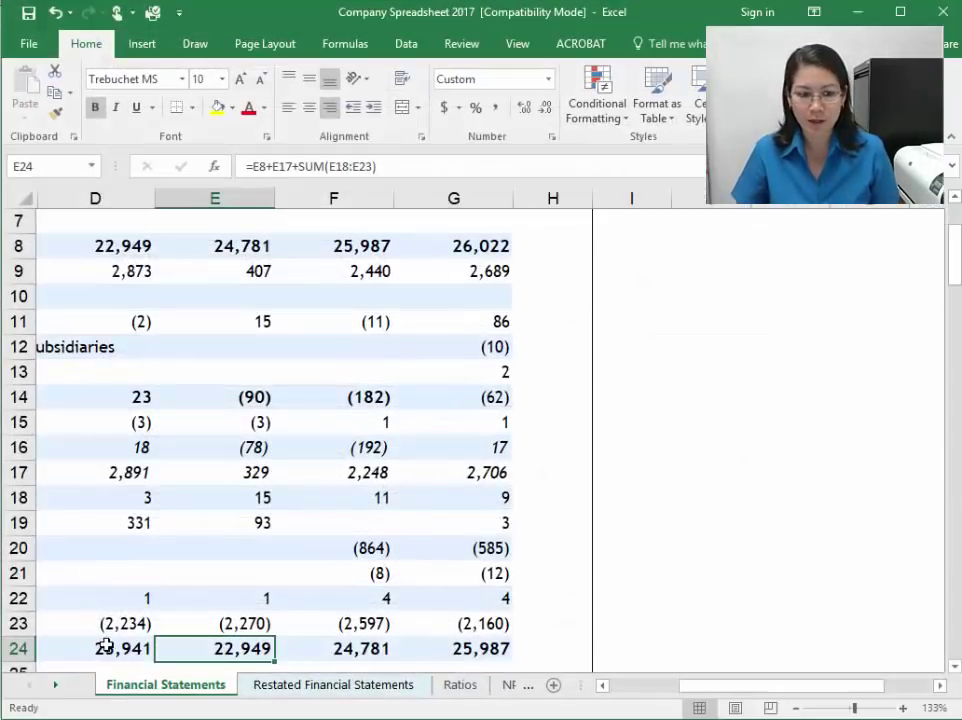
click(104, 645)
key(Left)
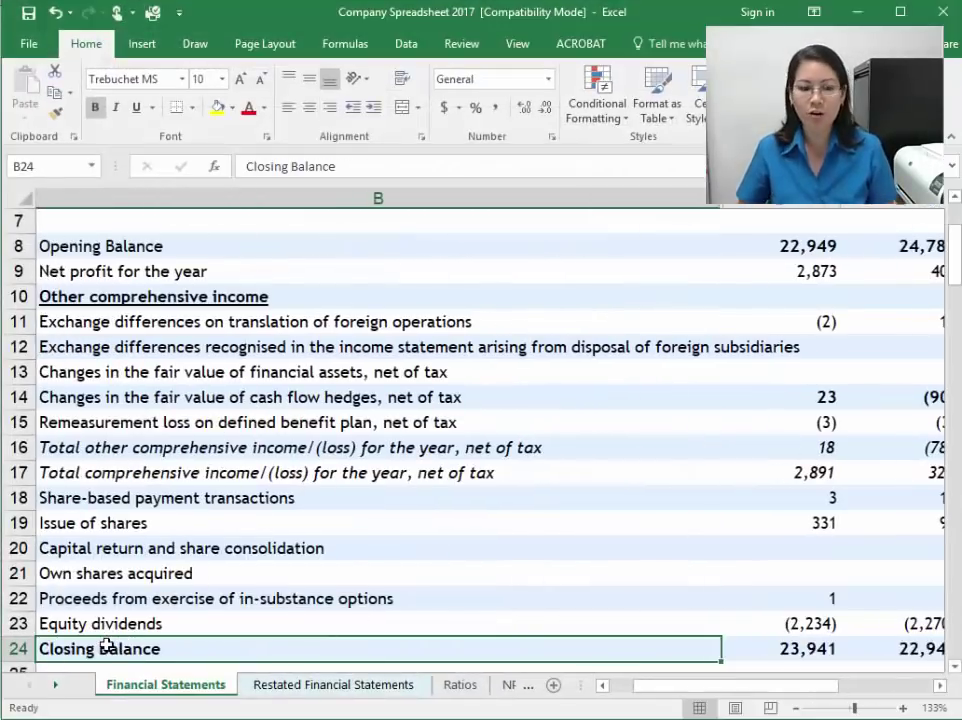
key(Right)
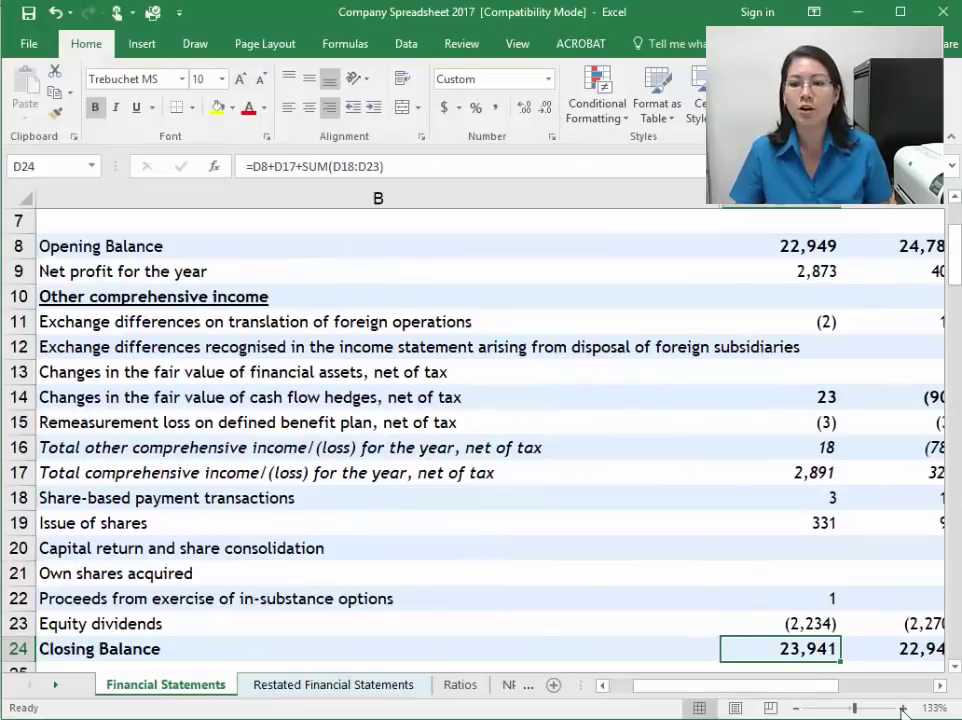
drag(19, 321, 19, 370)
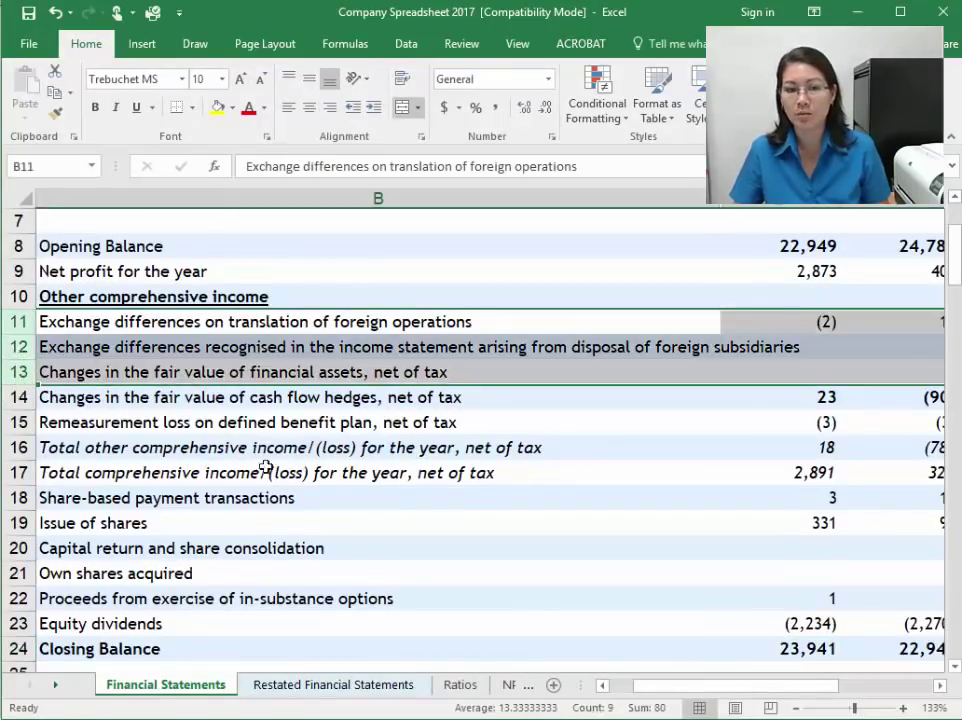
click(379, 474)
Step: Set the worksheet zoom to 100% with the Statements of Movements in Equity heading in view
scroll(575, 378, up, 2)
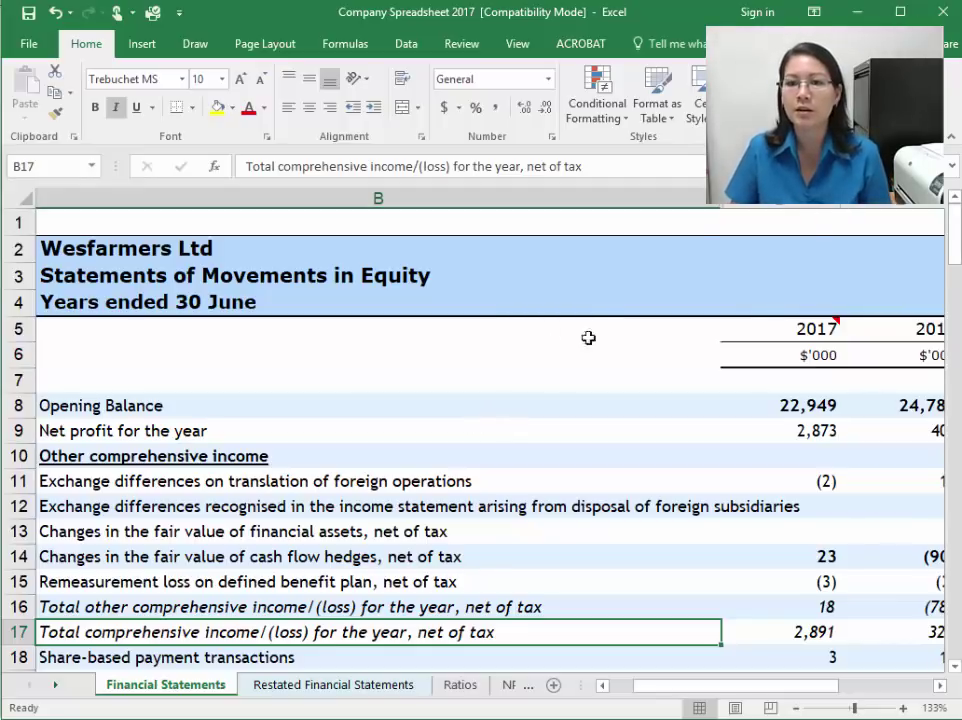
click(515, 45)
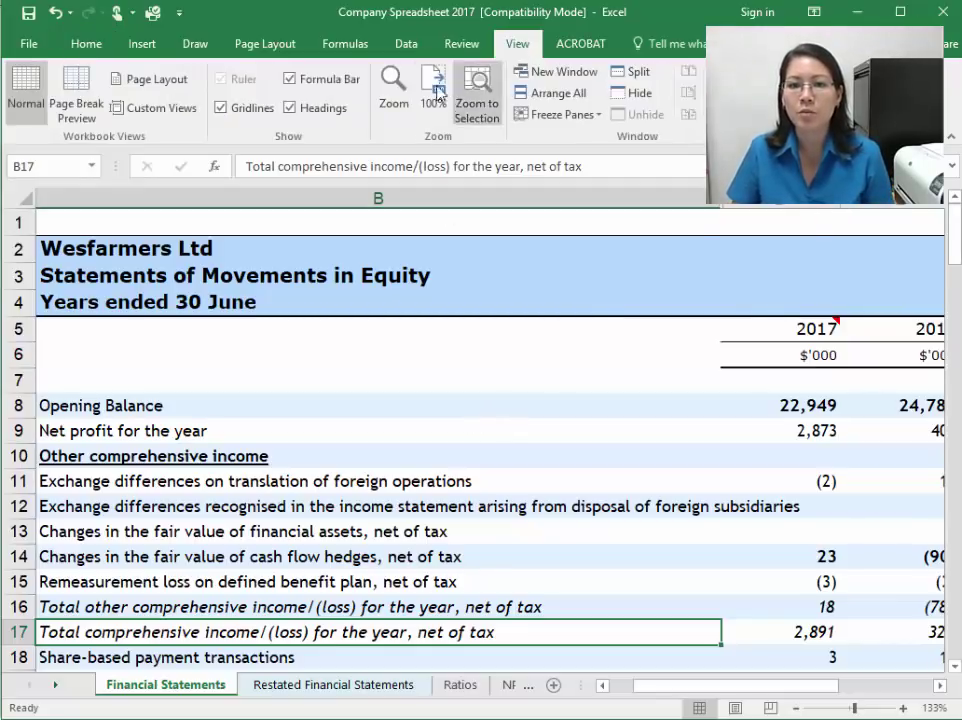
click(390, 104)
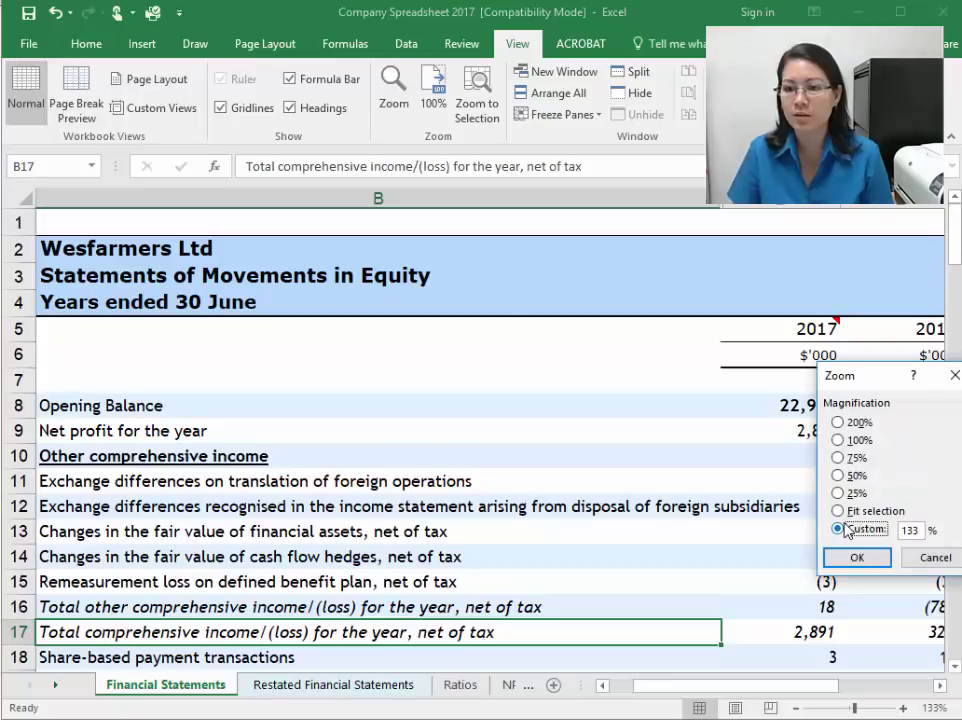
click(838, 440)
click(855, 557)
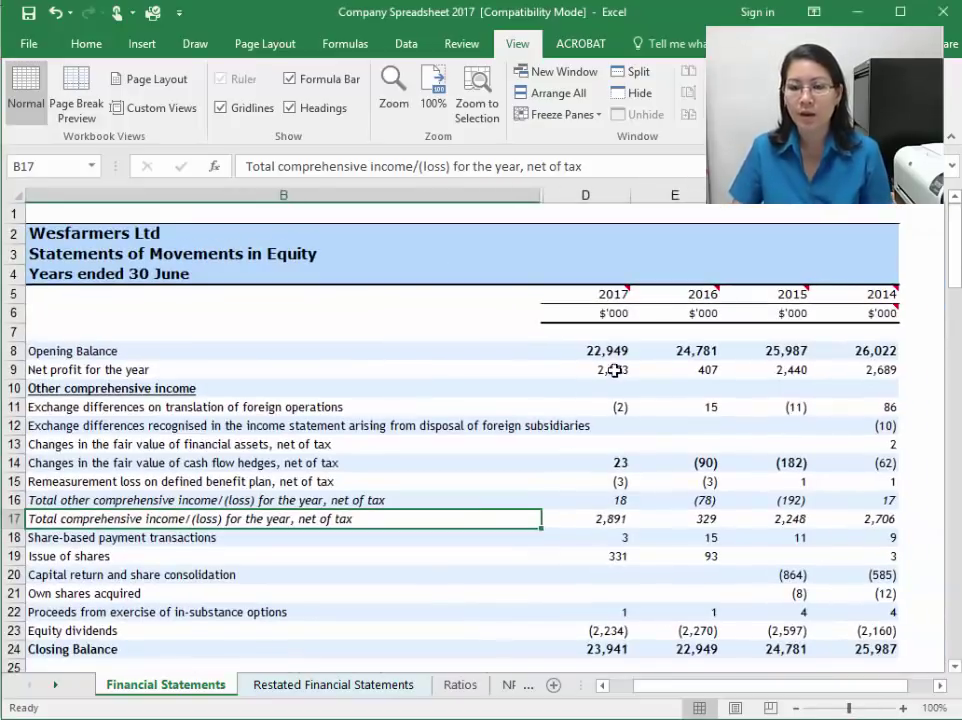
Step: Examine the equity statement's structure from opening balance through net profit, other comprehensive income and share transactions to closing balance
click(161, 253)
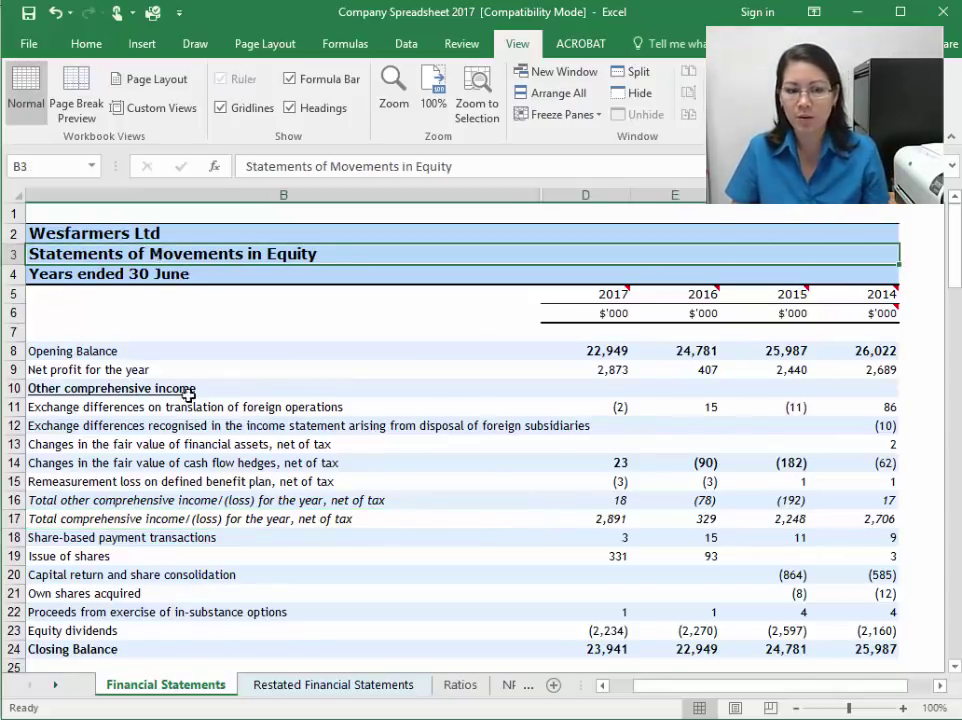
click(118, 350)
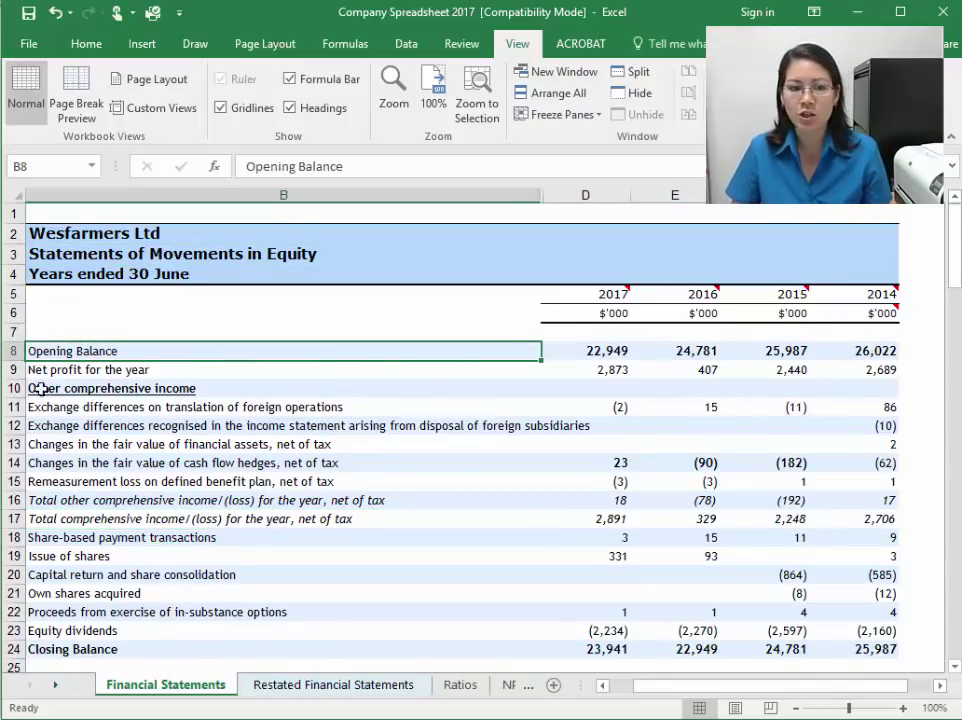
click(13, 369)
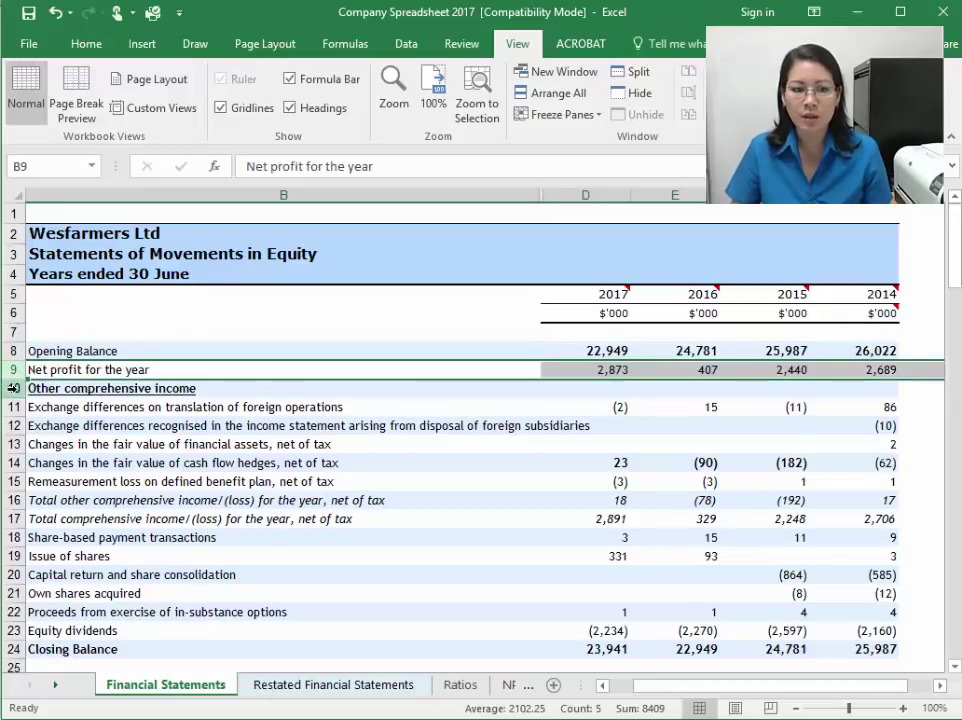
drag(13, 388, 11, 500)
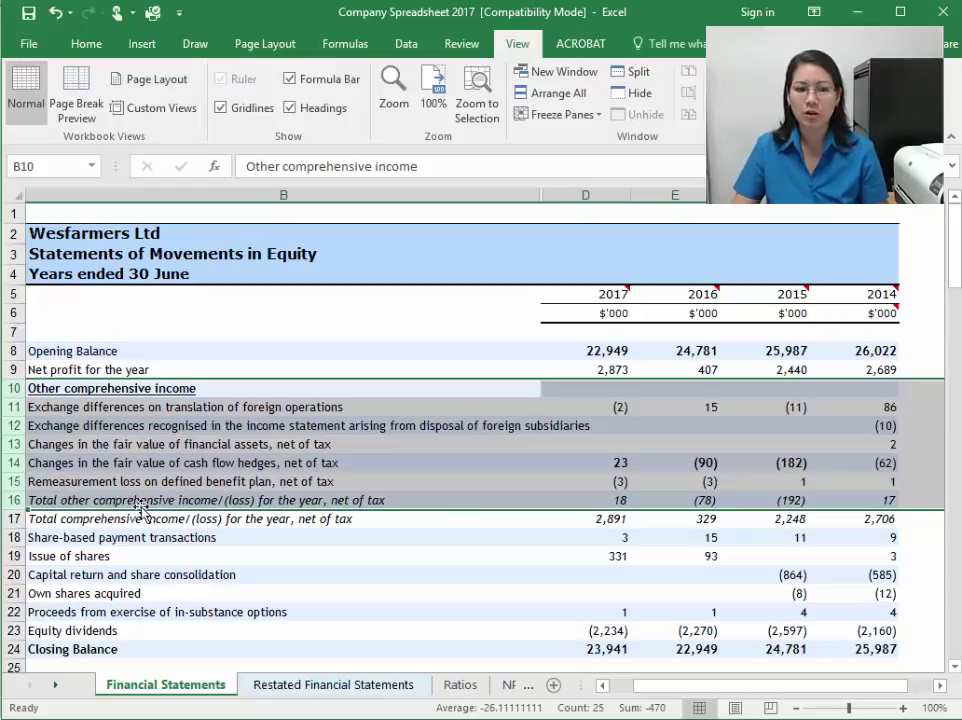
click(14, 518)
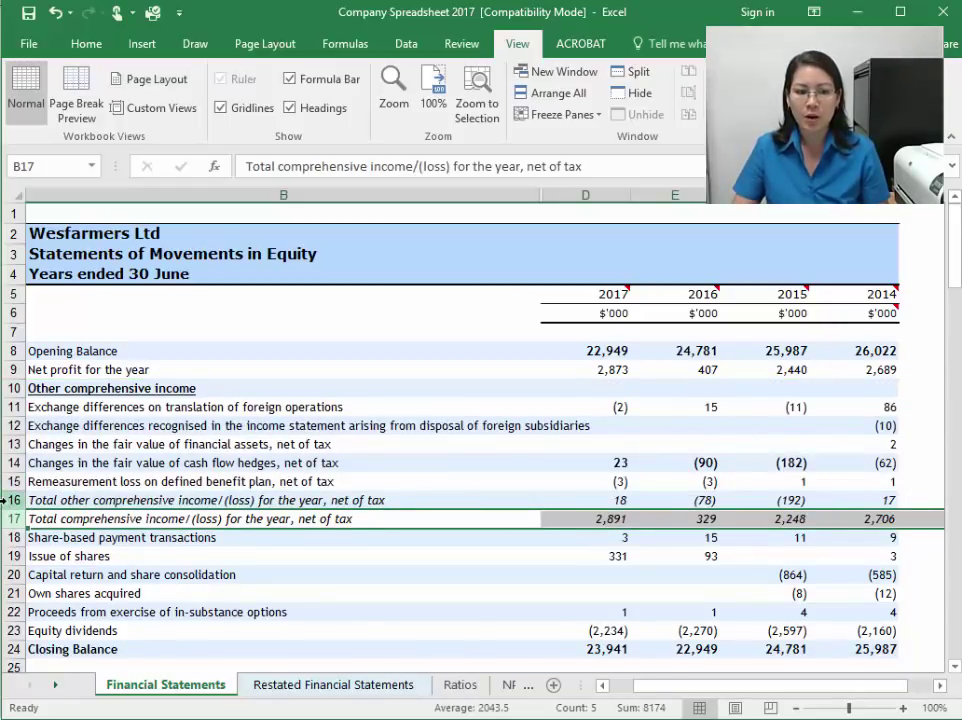
drag(14, 499, 15, 368)
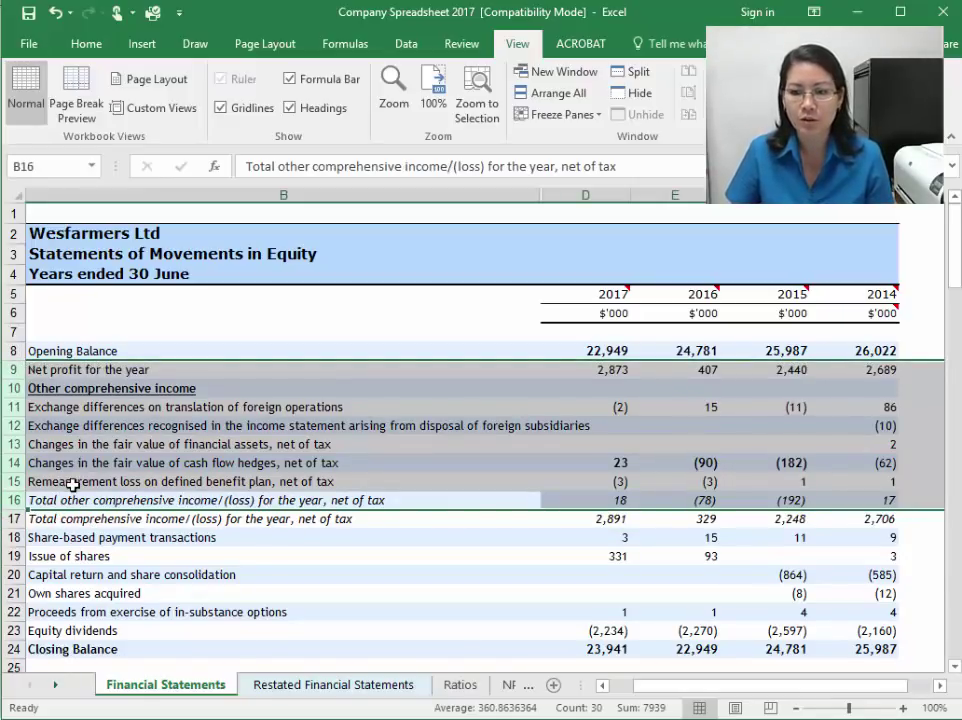
click(13, 537)
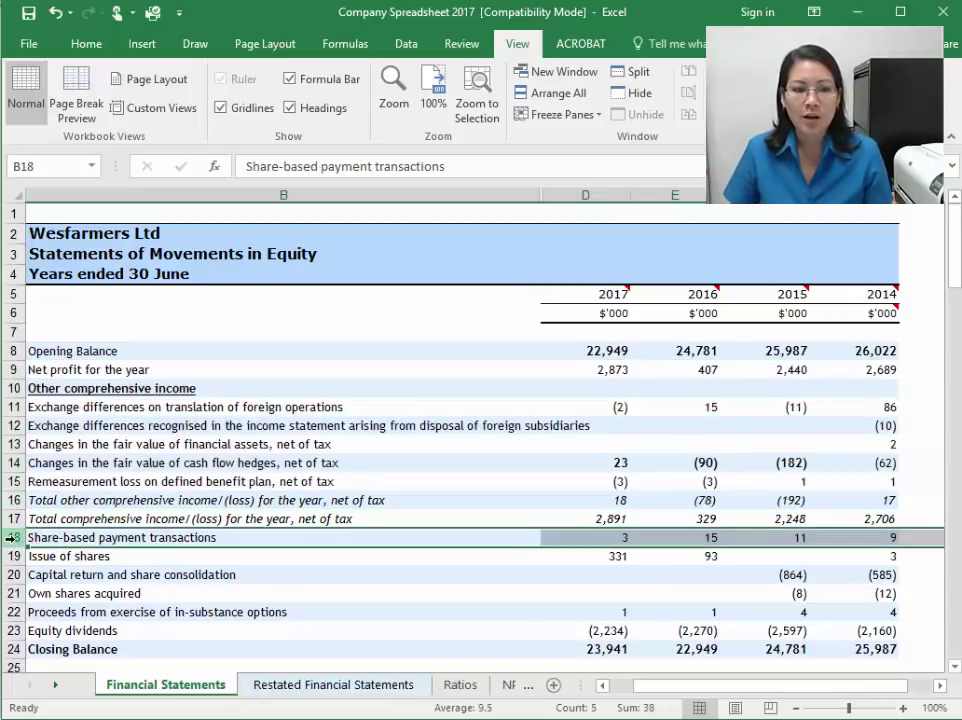
drag(13, 537, 11, 631)
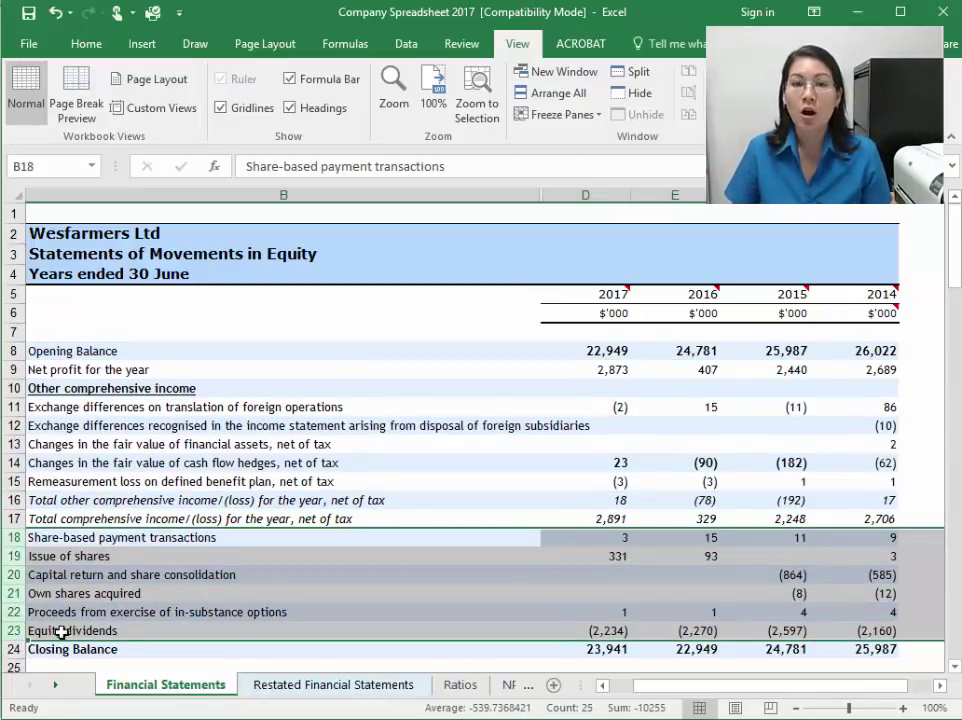
click(16, 649)
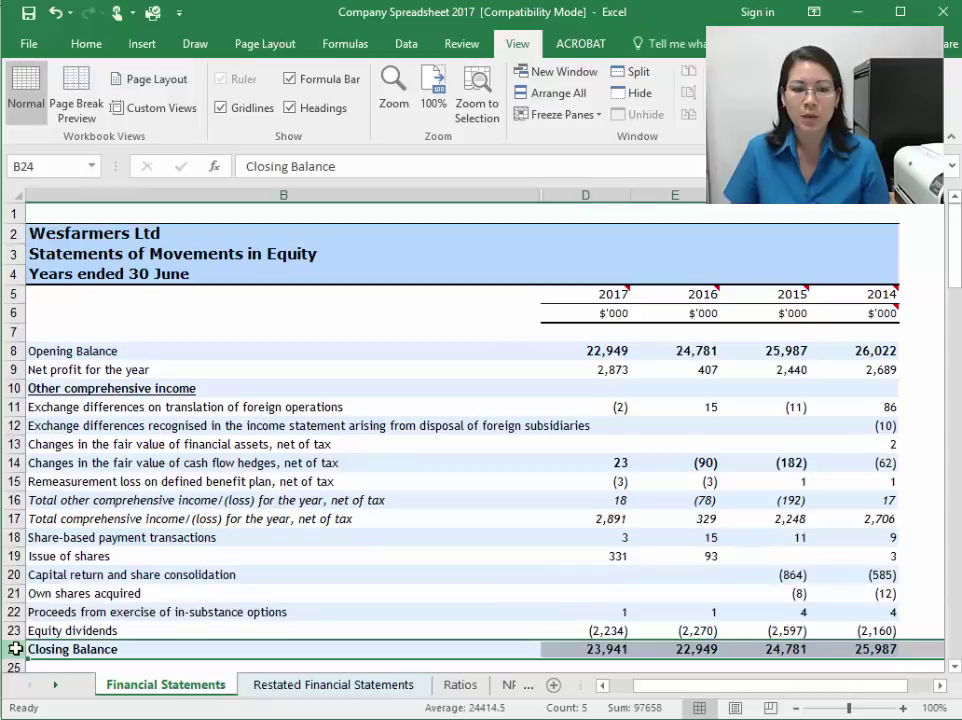
Step: Review how the opening balance, total comprehensive income and rows 18 to 23 build up to the closing balance
click(12, 351)
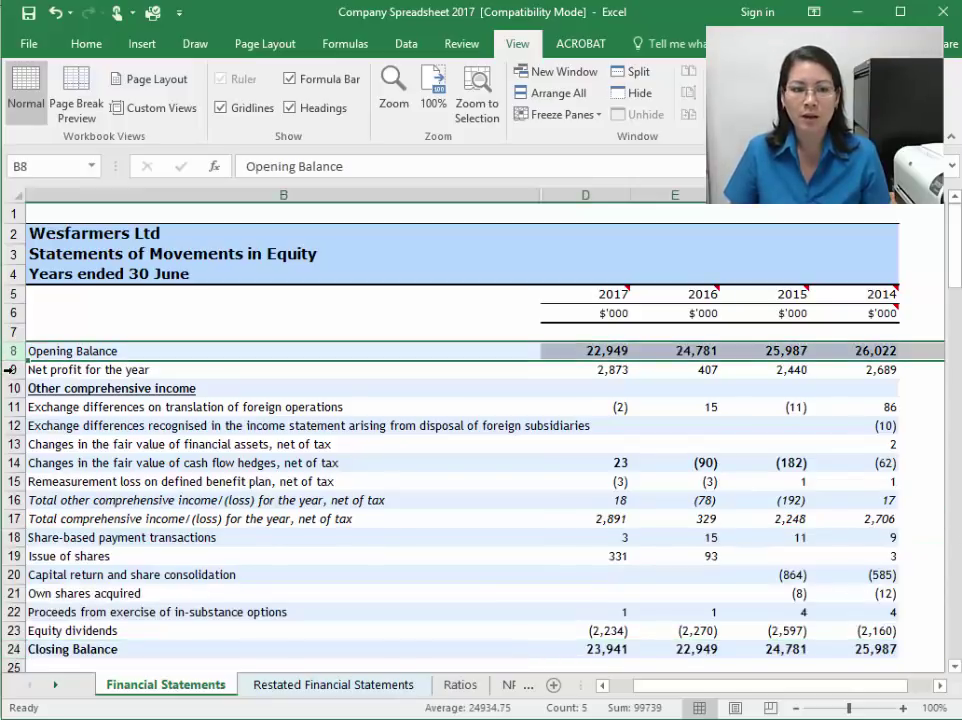
click(16, 518)
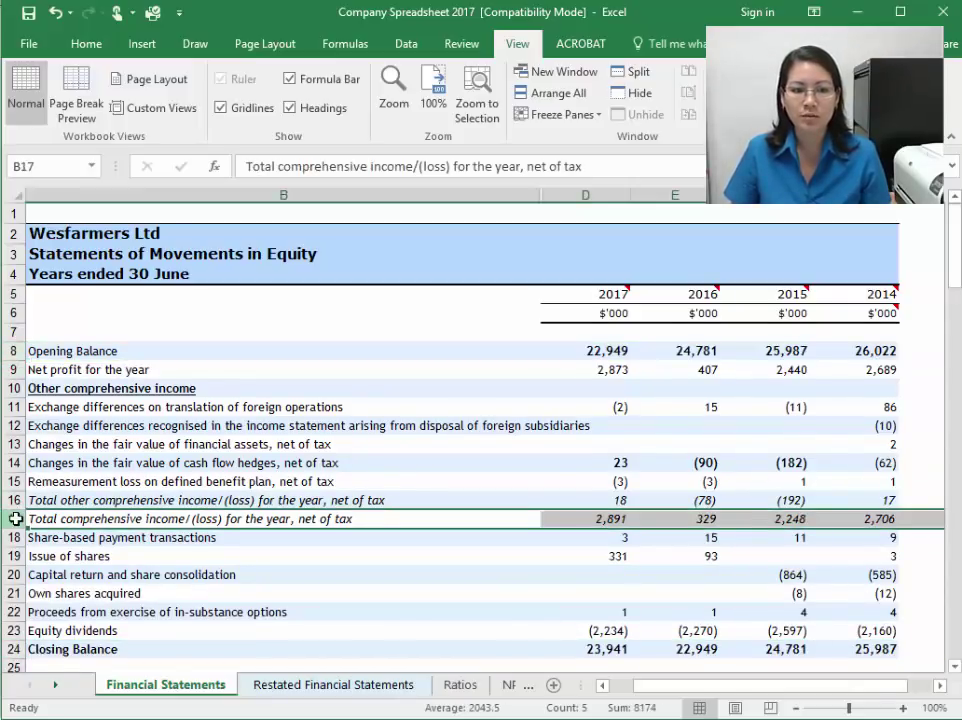
drag(11, 528, 11, 630)
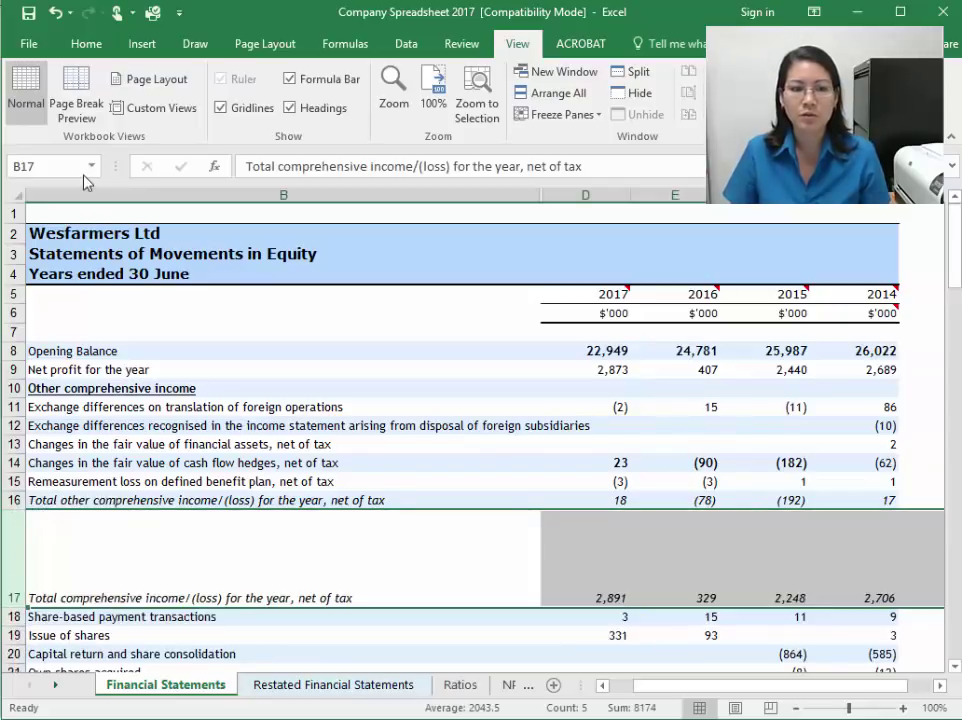
click(55, 12)
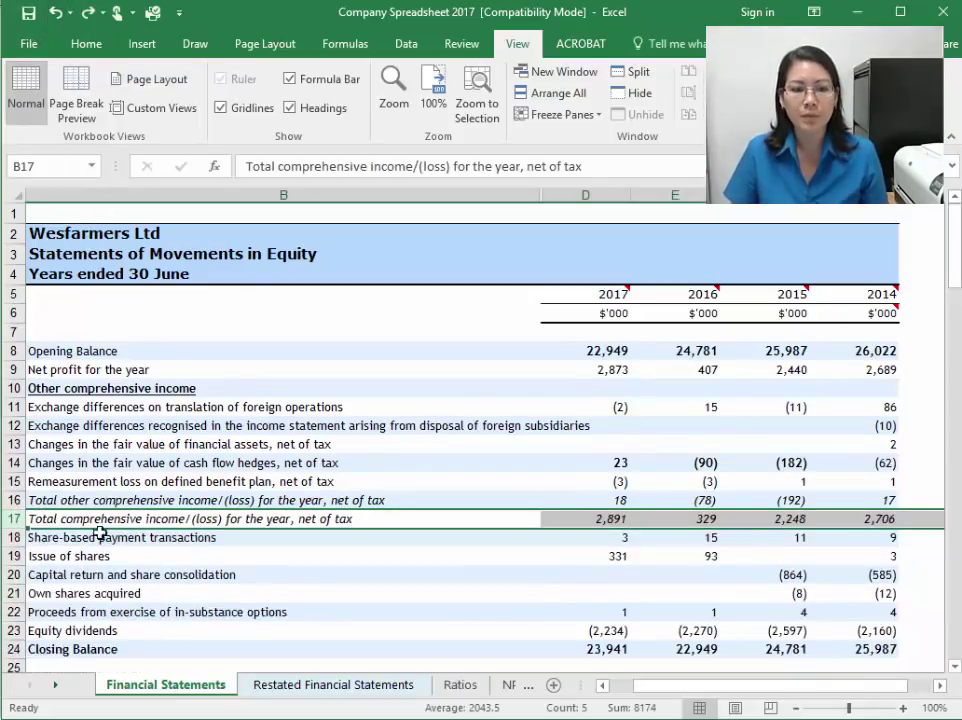
click(12, 650)
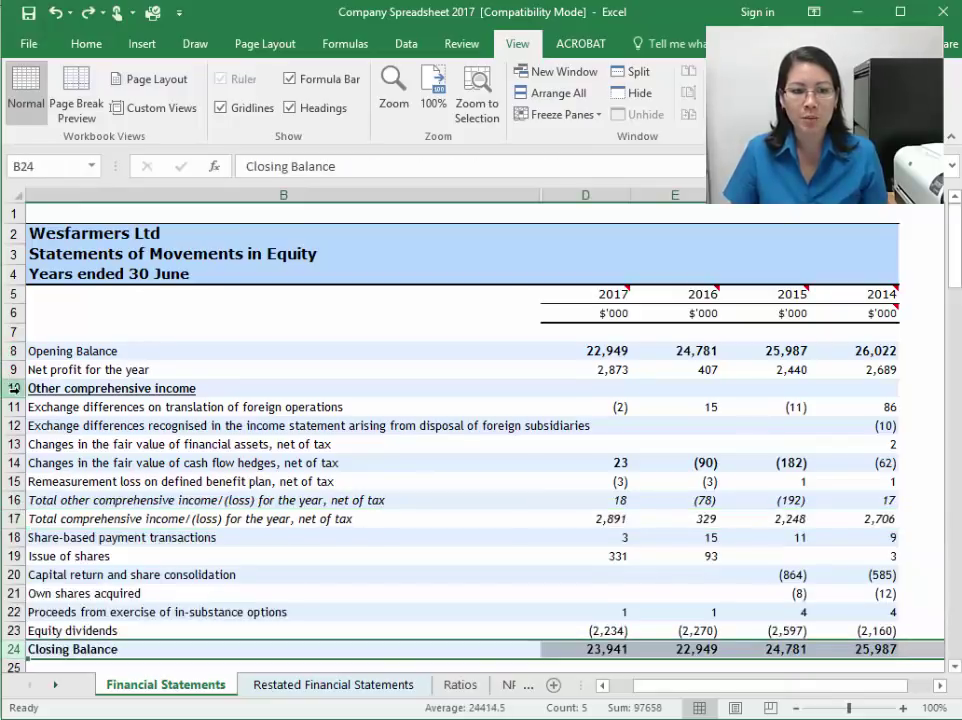
drag(14, 518, 14, 630)
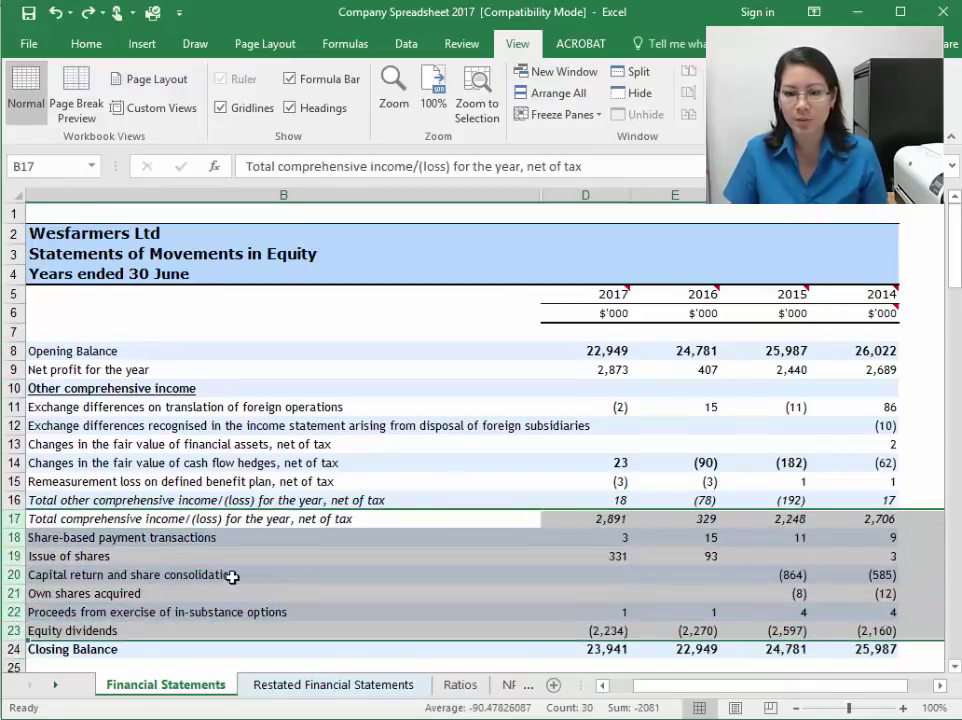
Step: Examine the components of total comprehensive income in rows 9 to 16 and inspect the 2014 closing balance formula
click(12, 518)
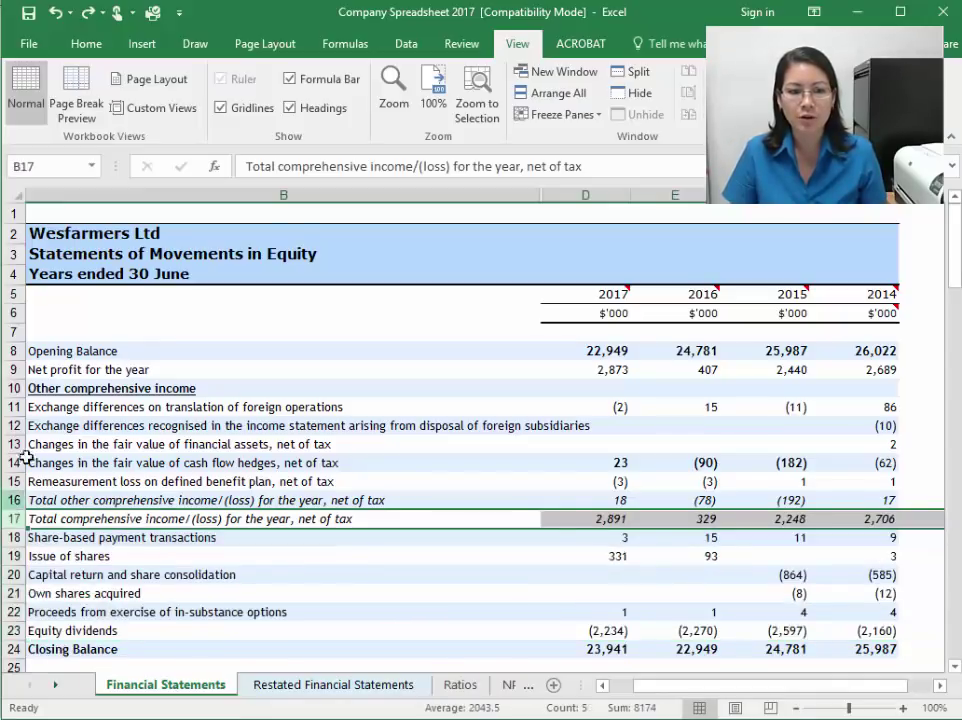
drag(8, 370, 11, 500)
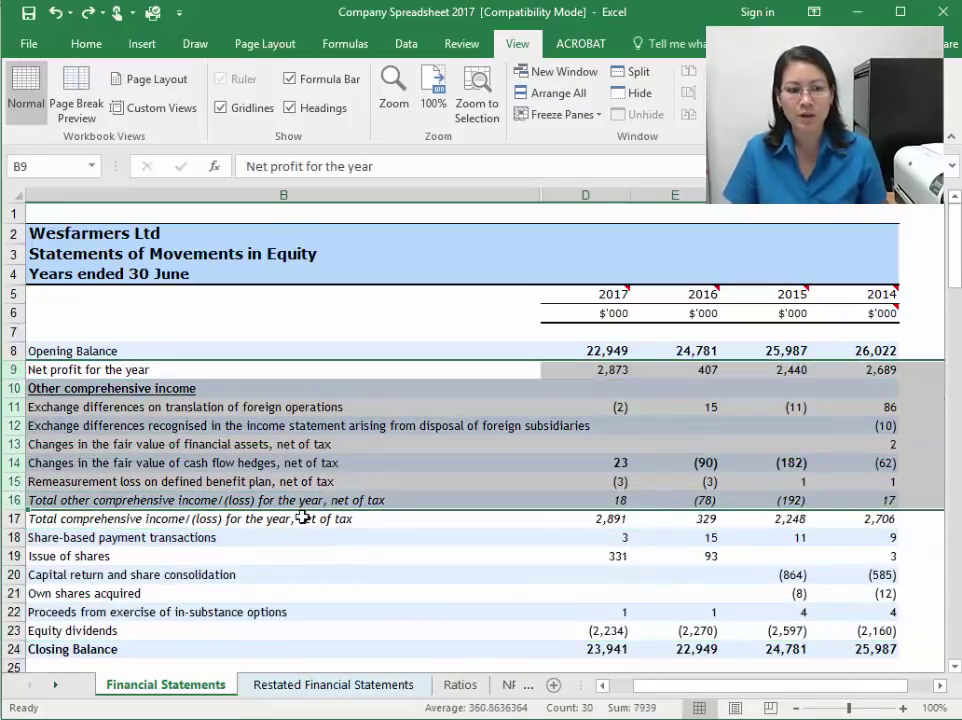
click(161, 568)
click(862, 649)
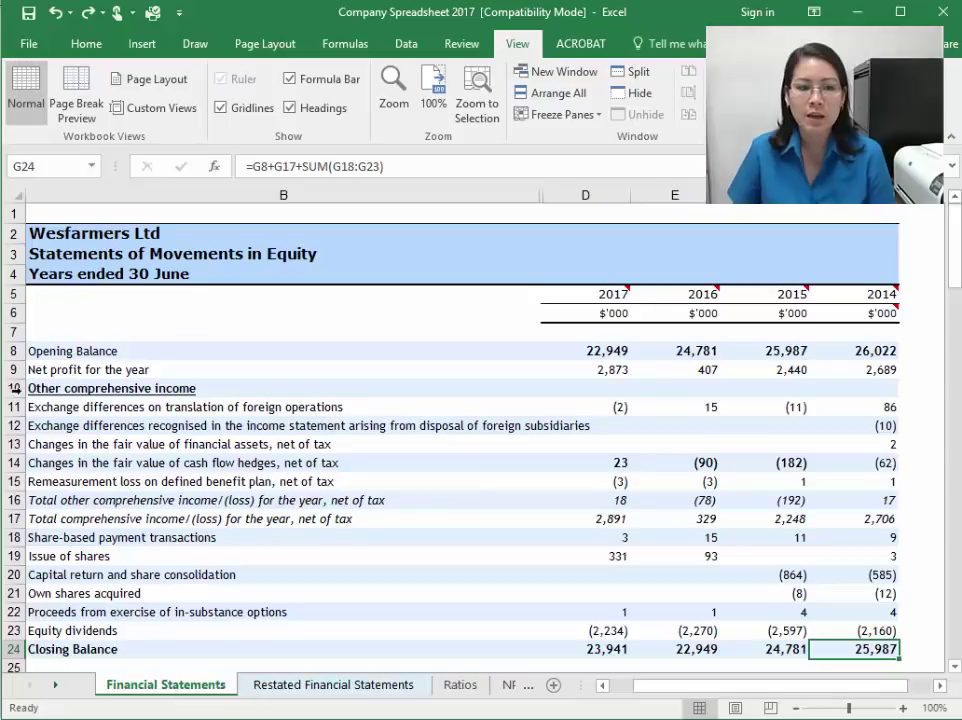
drag(13, 388, 15, 502)
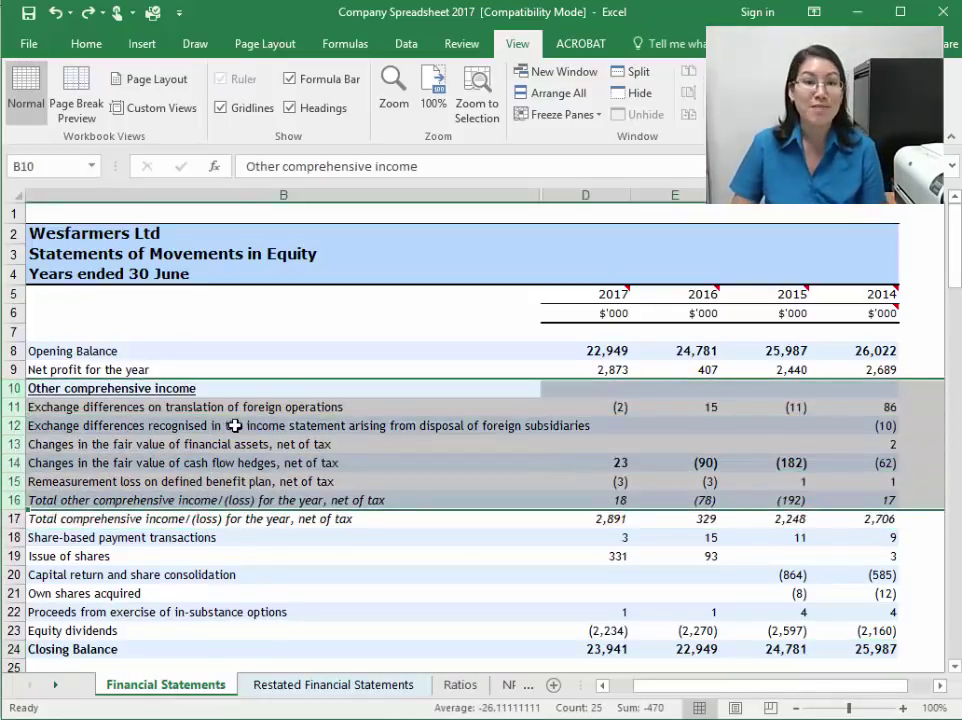
Step: Inspect the 2017 total other comprehensive income formula and the Closing Balance row, and look over the empty Balance Sheets and Income Statements sections
scroll(397, 580, down, 18)
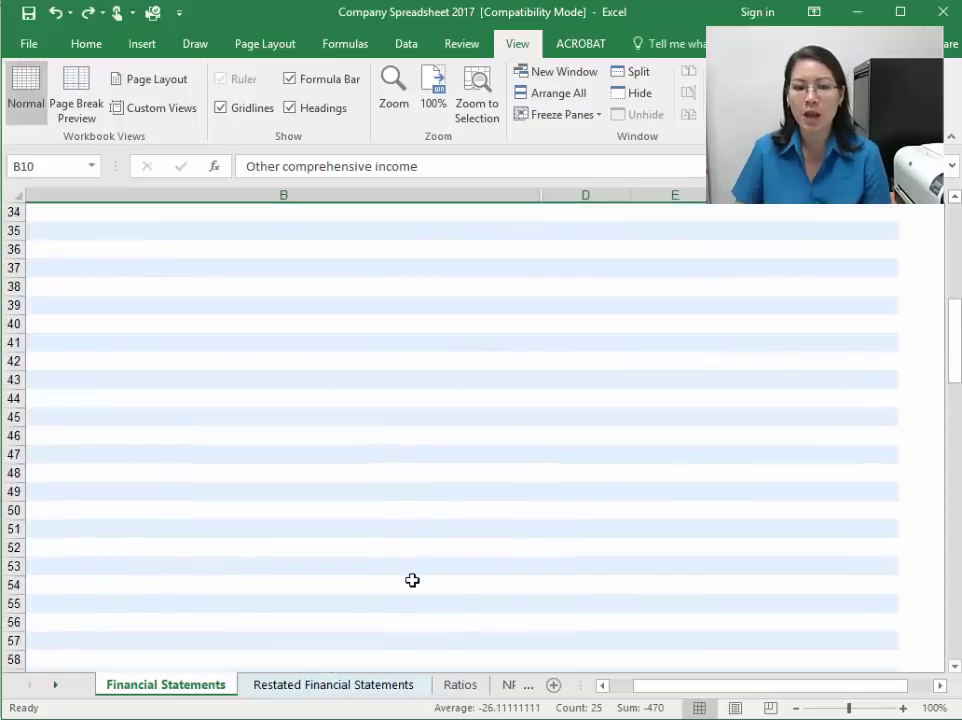
scroll(386, 584, down, 3)
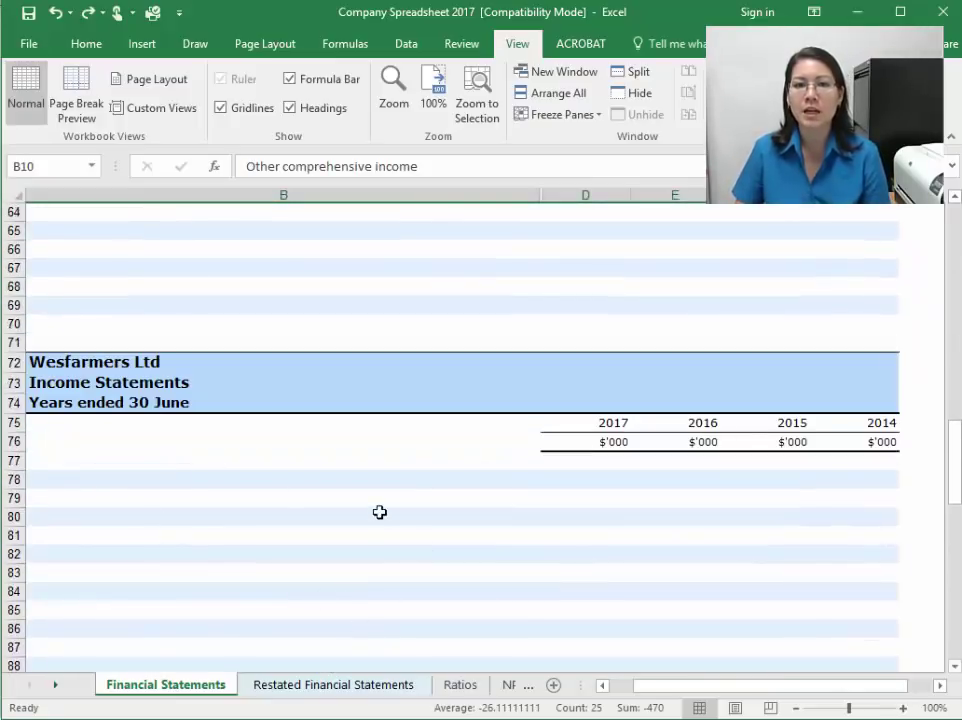
scroll(380, 512, up, 20)
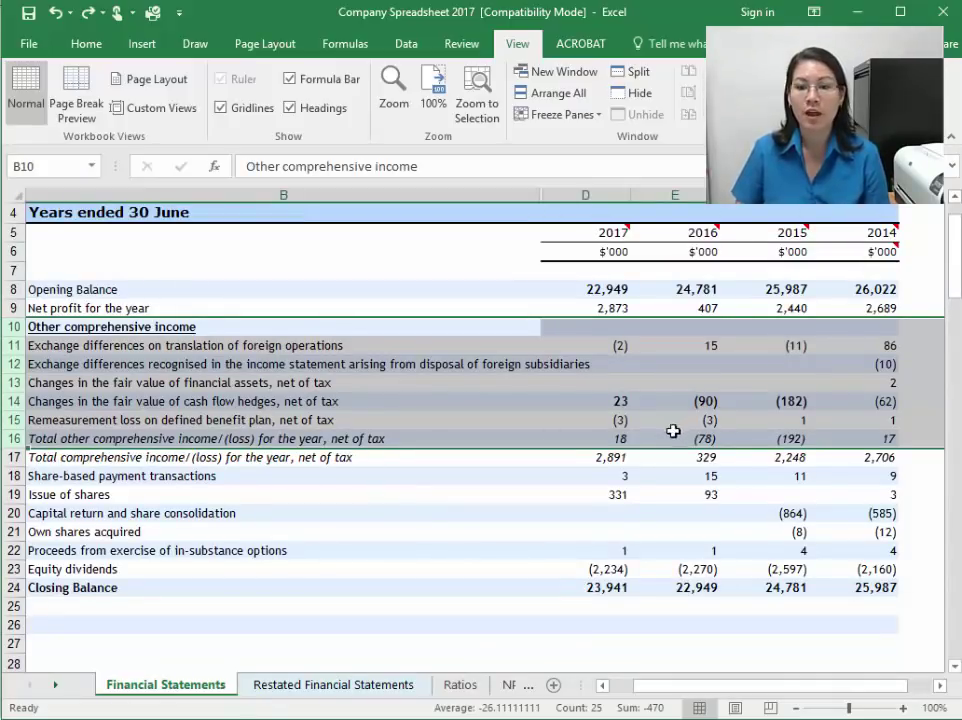
click(622, 439)
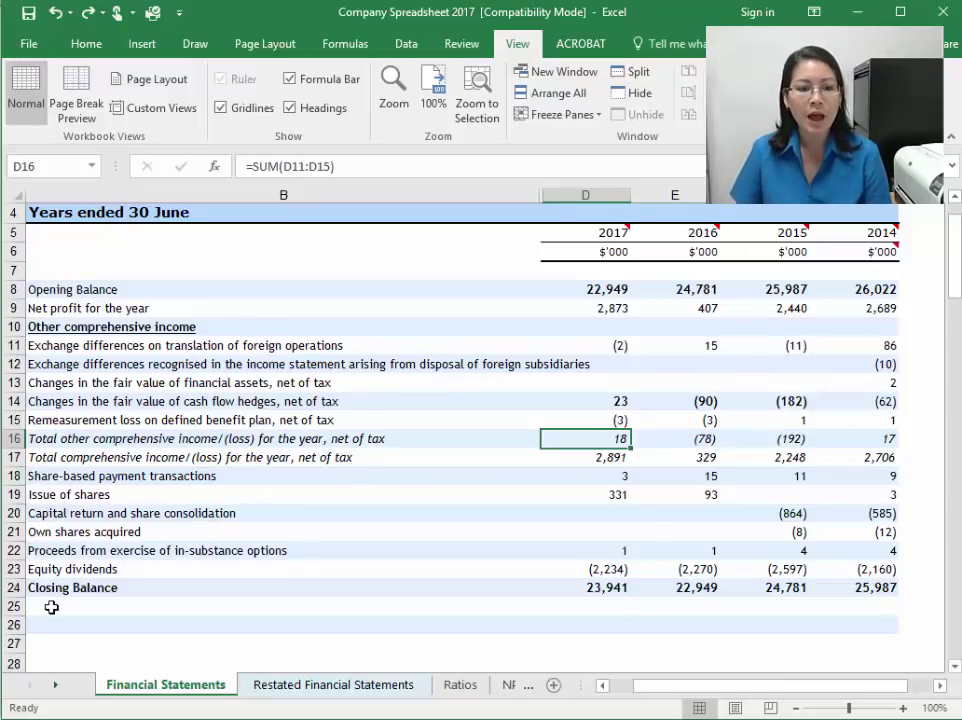
click(178, 586)
click(14, 587)
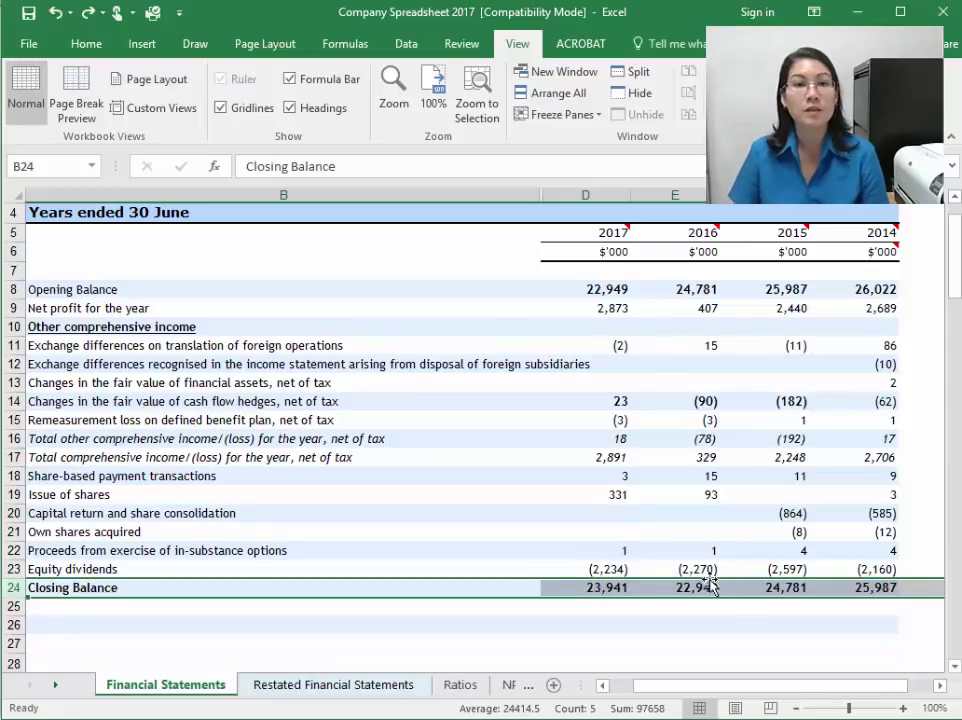
scroll(468, 575, down, 9)
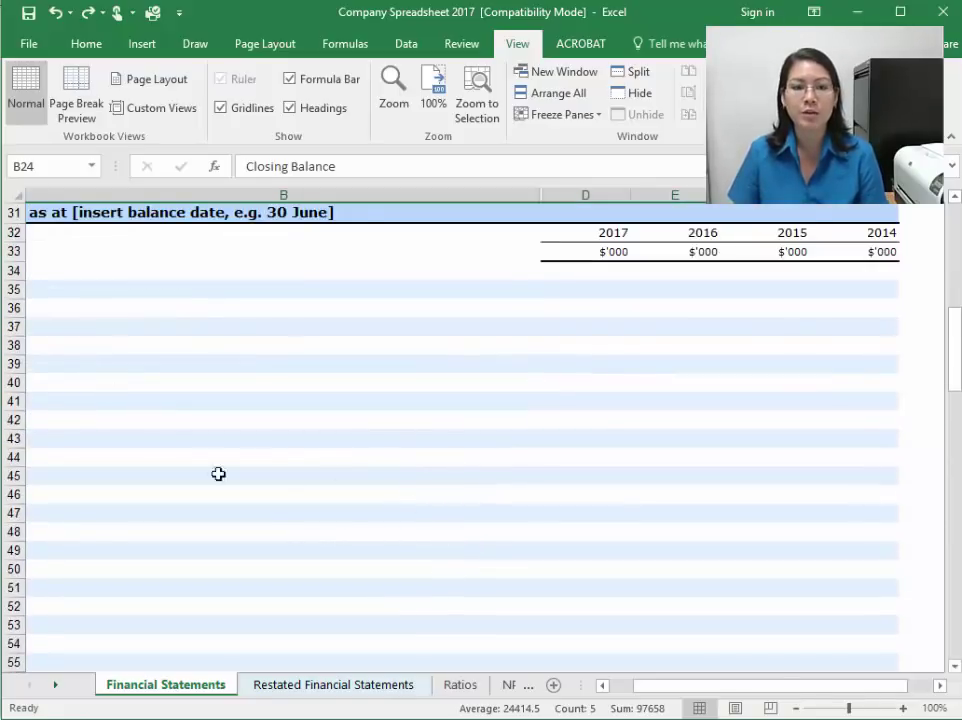
scroll(343, 471, up, 2)
scroll(343, 471, up, 8)
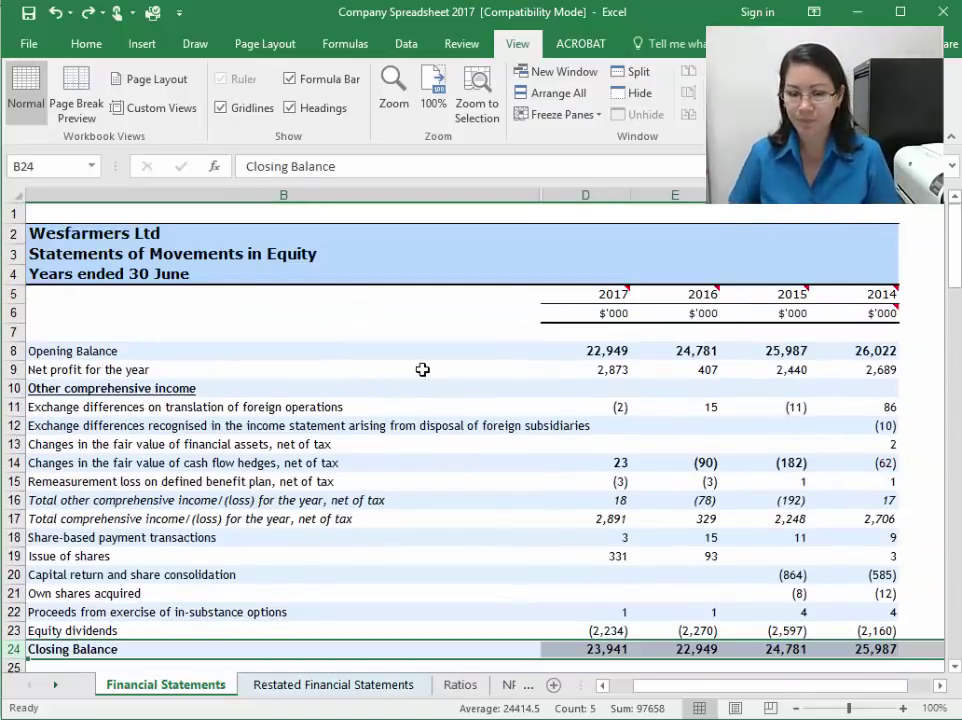
Step: Go to the empty Balance Sheets section, check its 2014 year heading and select B35 as the starting cell
click(379, 536)
scroll(379, 536, down, 8)
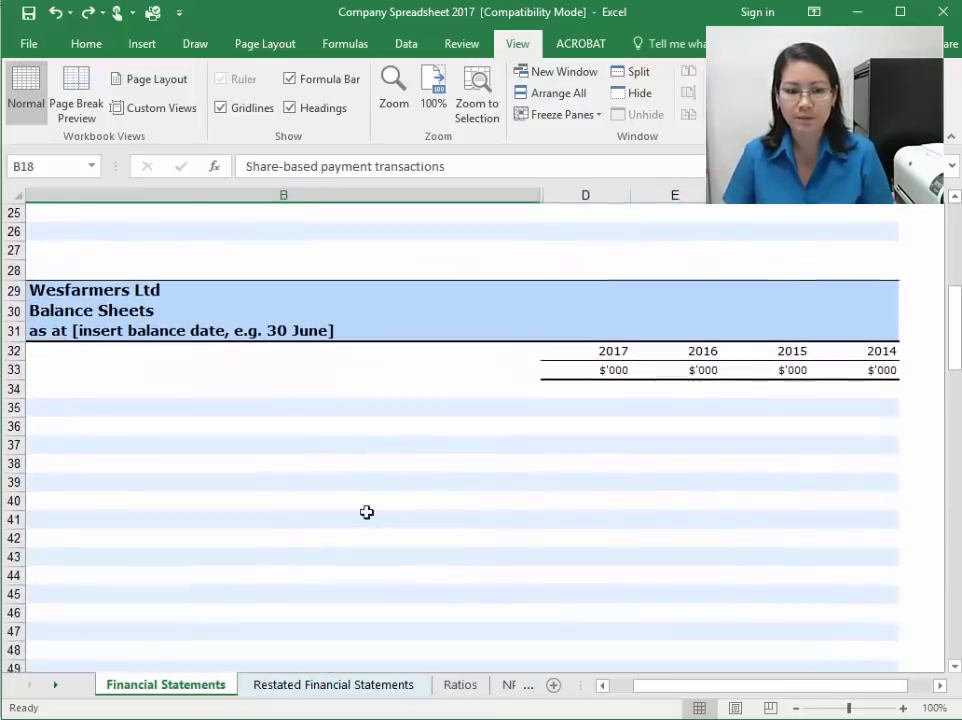
click(255, 389)
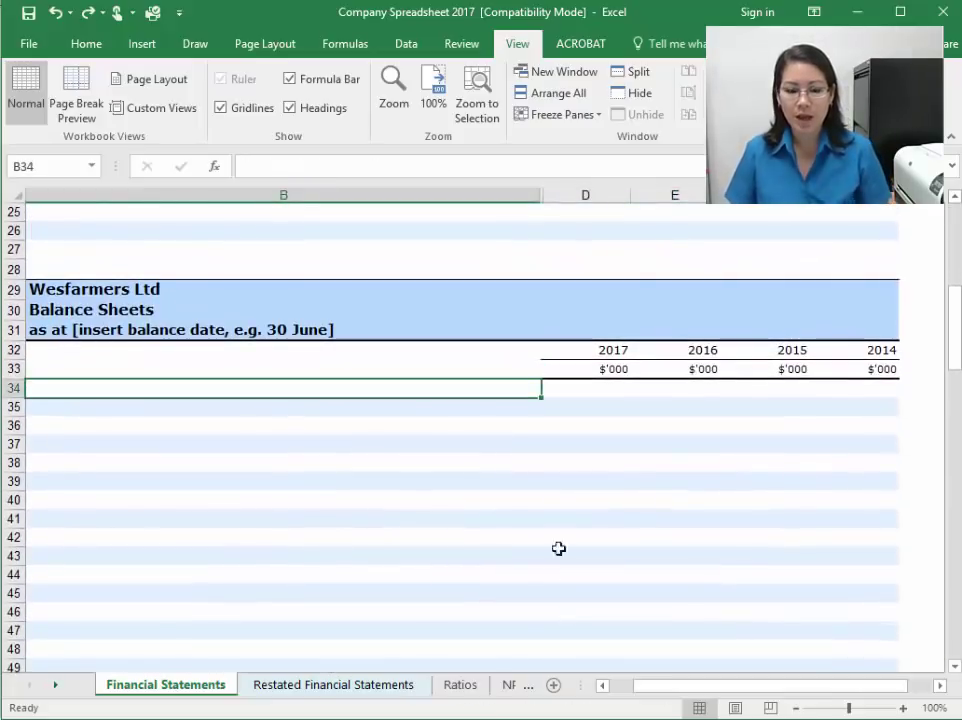
click(880, 351)
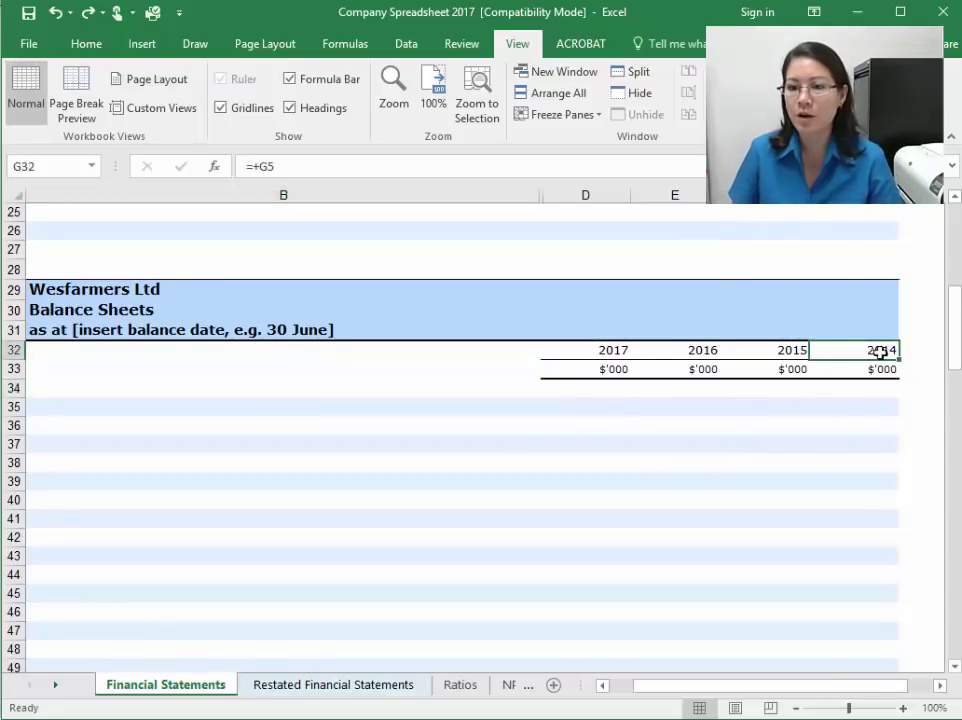
click(140, 405)
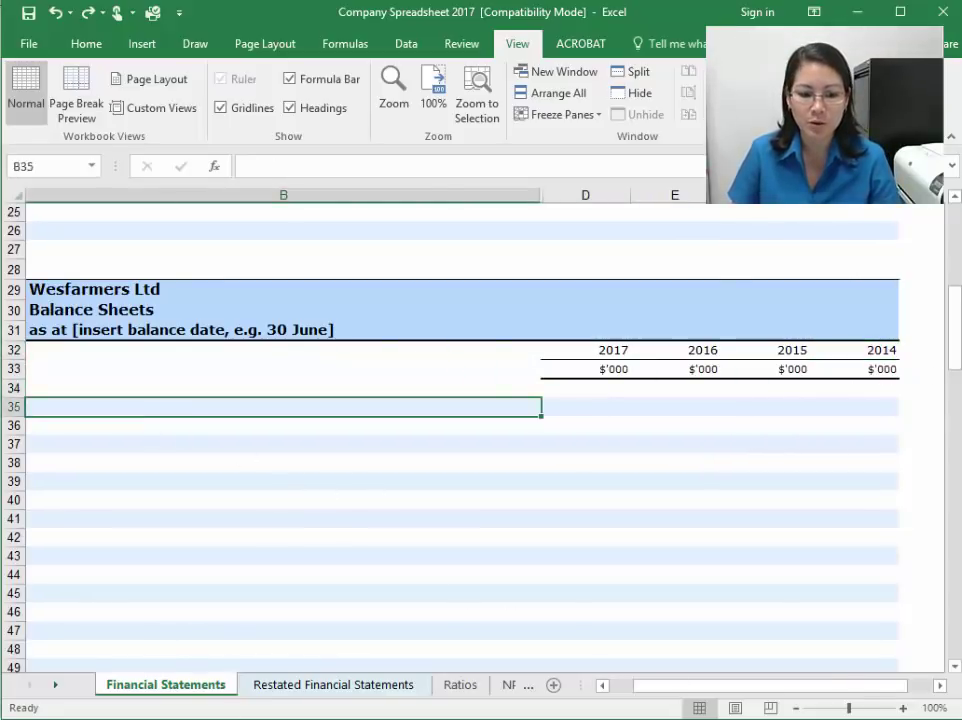
Step: Switch to the Wesfarmers 2015 annual report and find the balance sheet as at 30 June 2015
click(165, 719)
click(345, 714)
scroll(425, 333, up, 3)
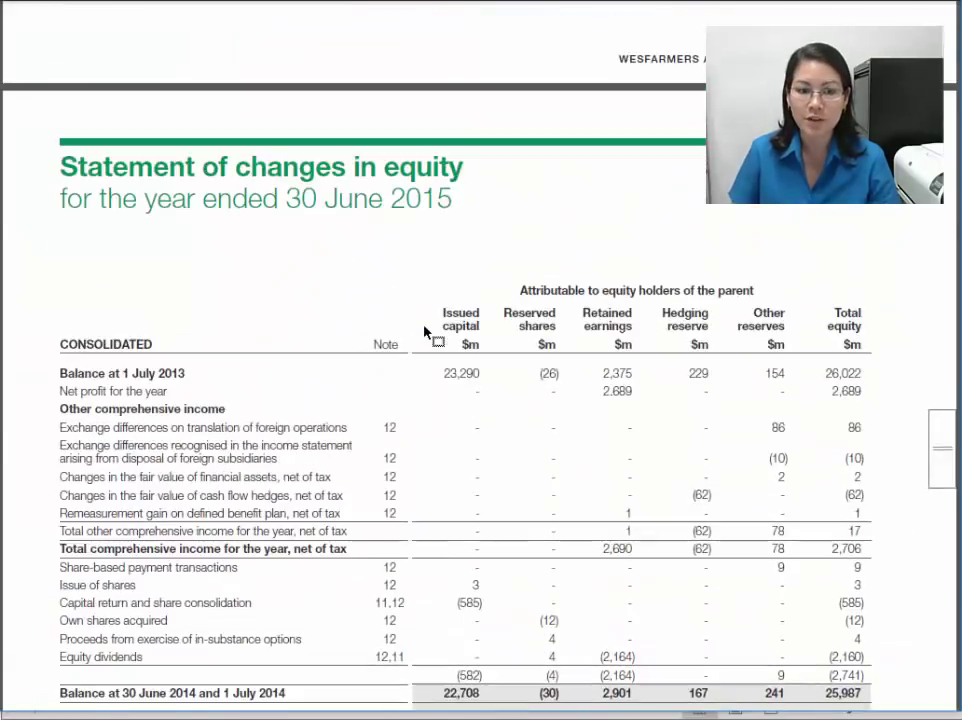
scroll(425, 333, up, 8)
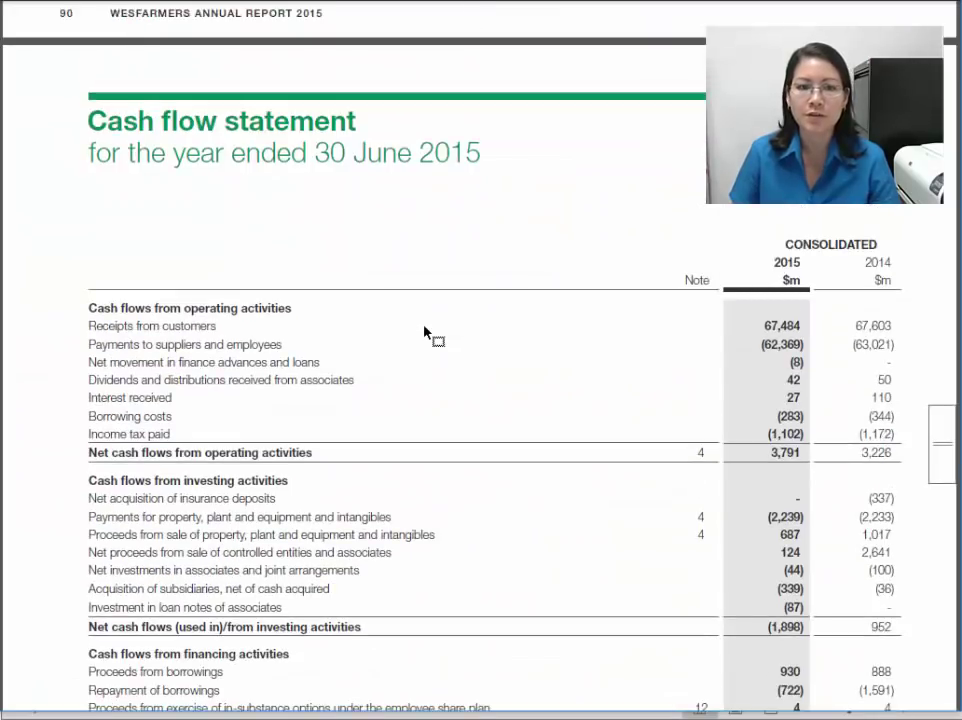
scroll(428, 334, up, 8)
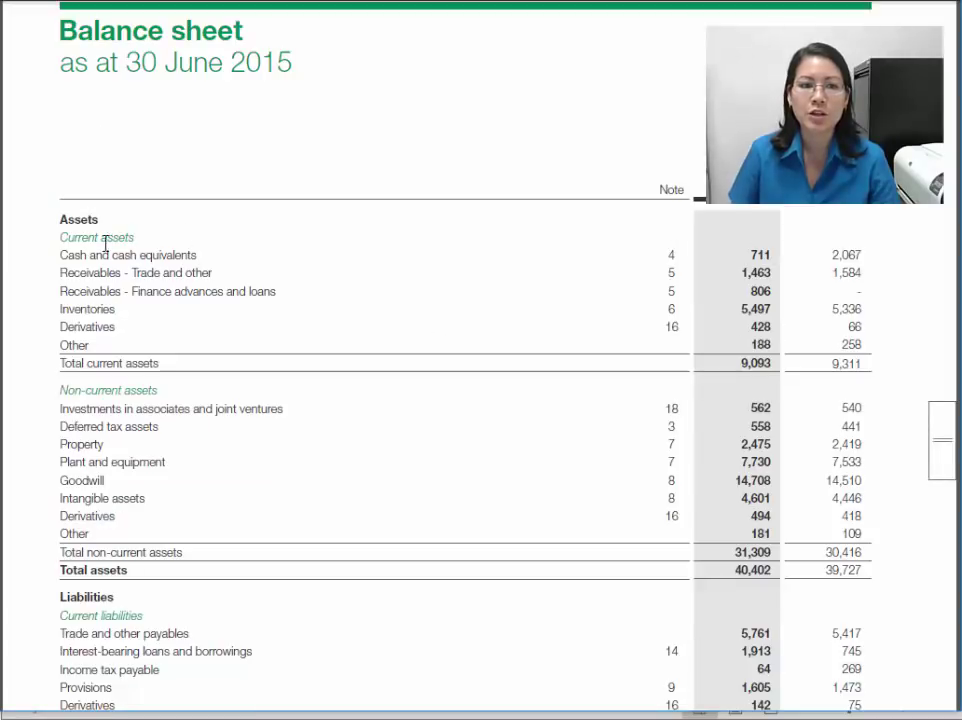
Step: Copy the asset labels from Assets through Total assets in the report and paste them into the worksheet starting at B35
drag(66, 220, 849, 583)
drag(767, 568, 270, 515)
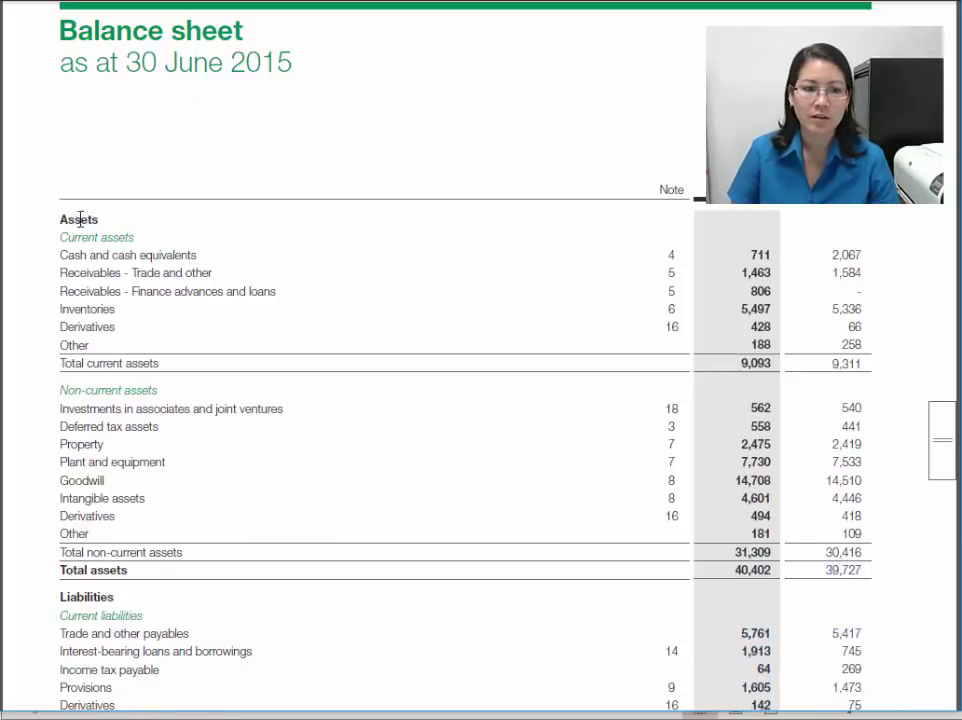
drag(80, 218, 129, 576)
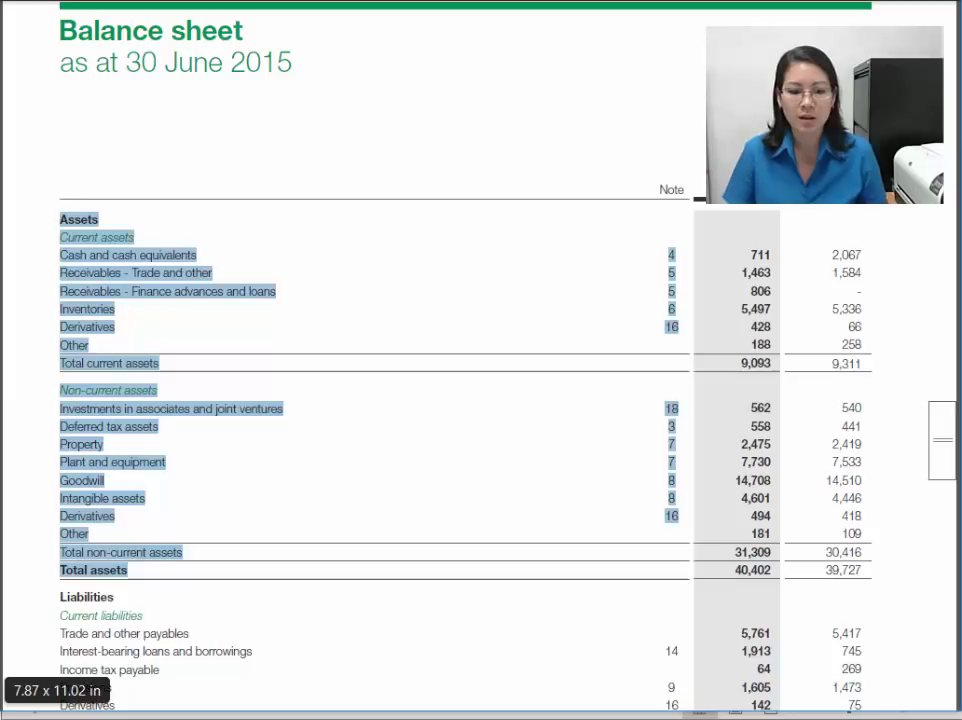
key(ctrl+c)
key(alt+Tab)
key(ctrl+v)
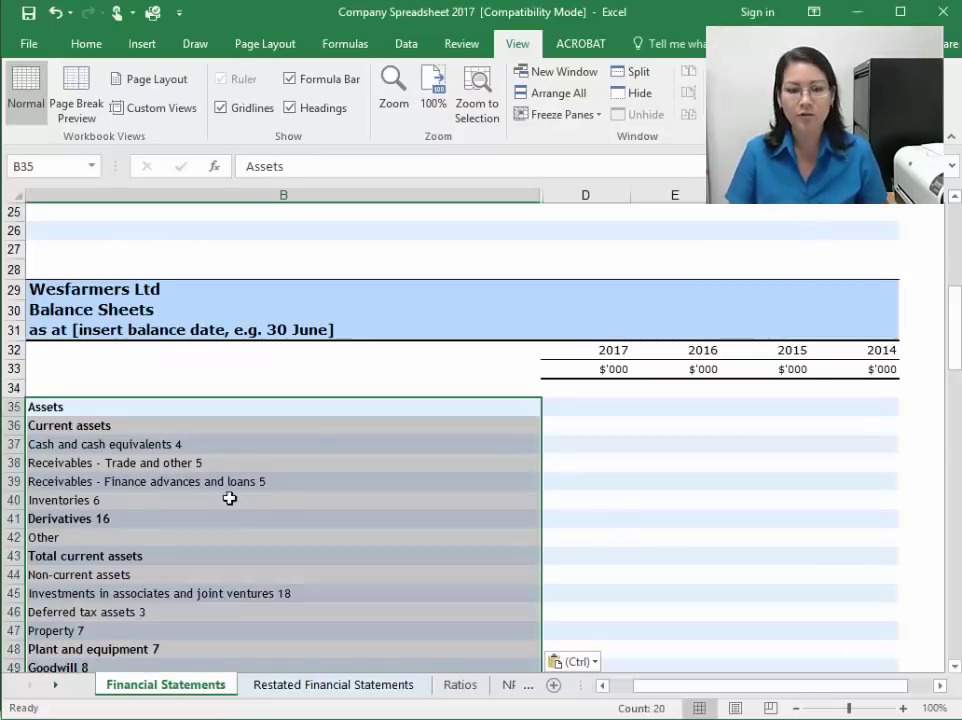
click(229, 498)
Step: Select B55 below Total assets, copy the report's labels from Liabilities through Total equity, and return to the worksheet
scroll(333, 552, down, 4)
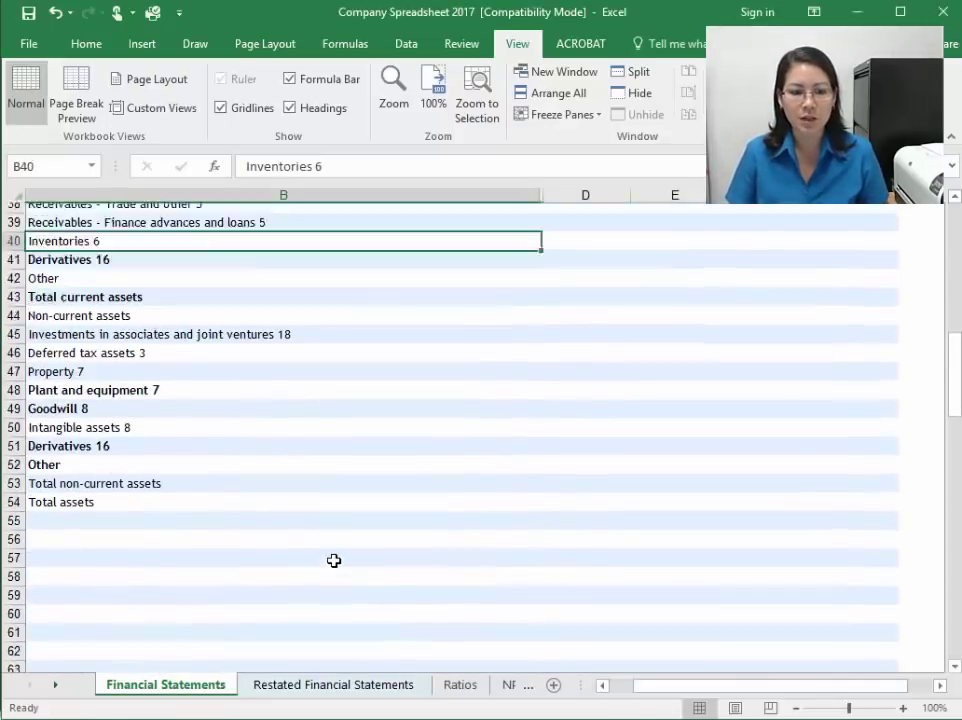
scroll(334, 561, down, 3)
click(201, 380)
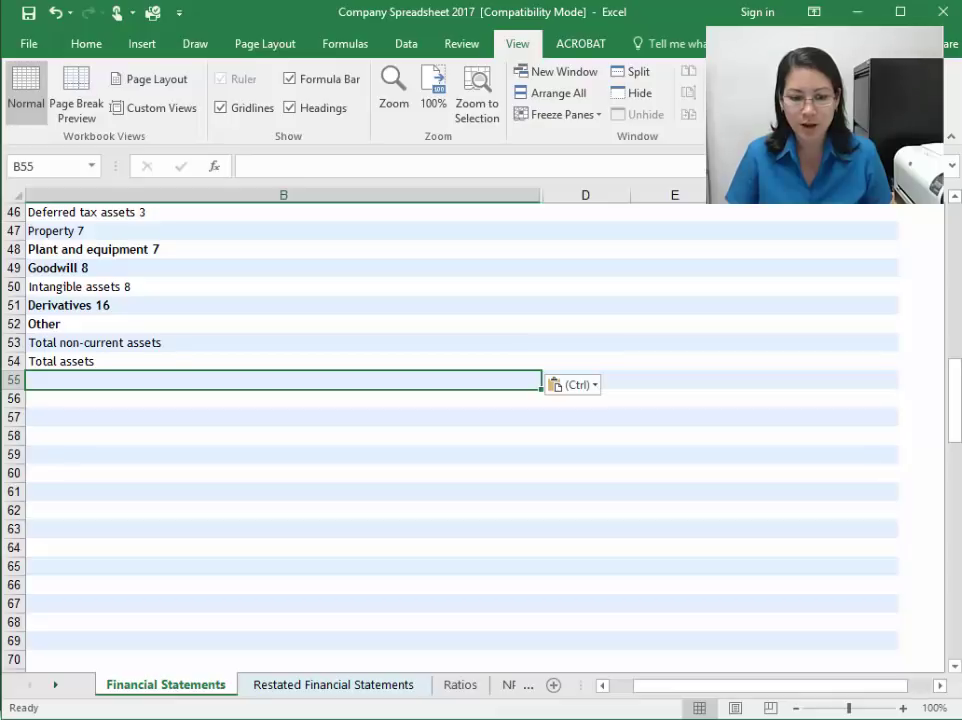
click(165, 718)
click(350, 702)
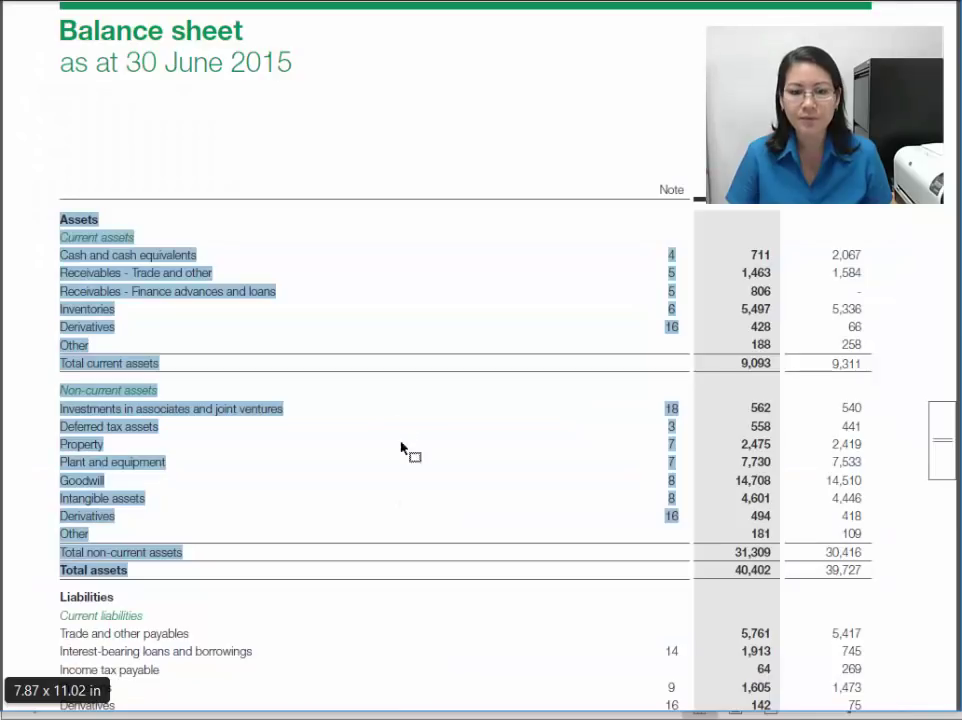
click(277, 575)
scroll(243, 588, down, 6)
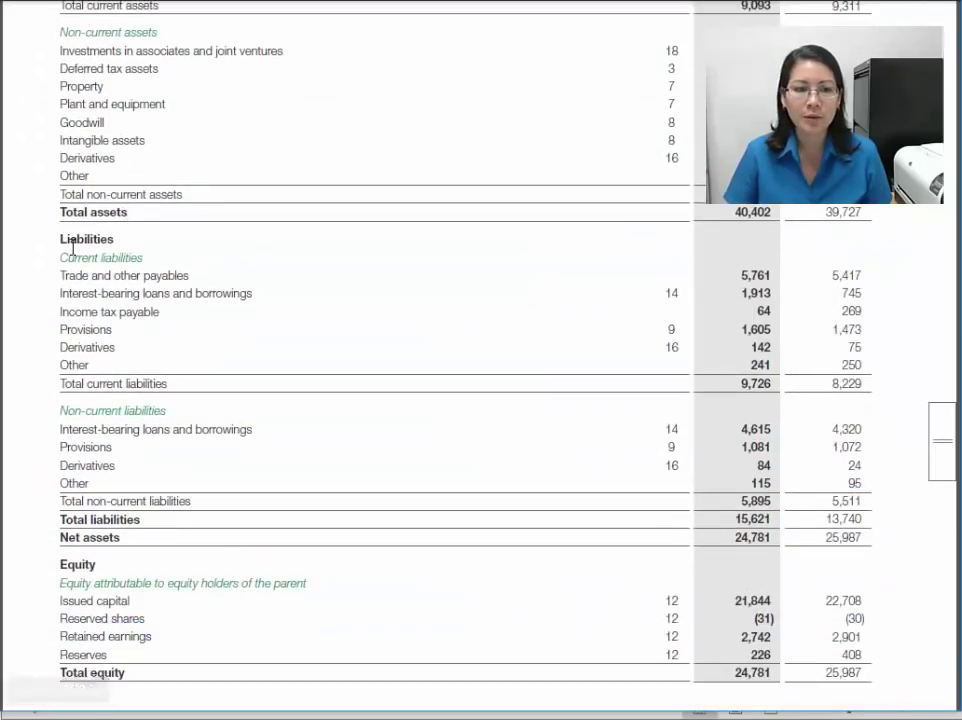
scroll(72, 245, down, 1)
drag(66, 199, 135, 628)
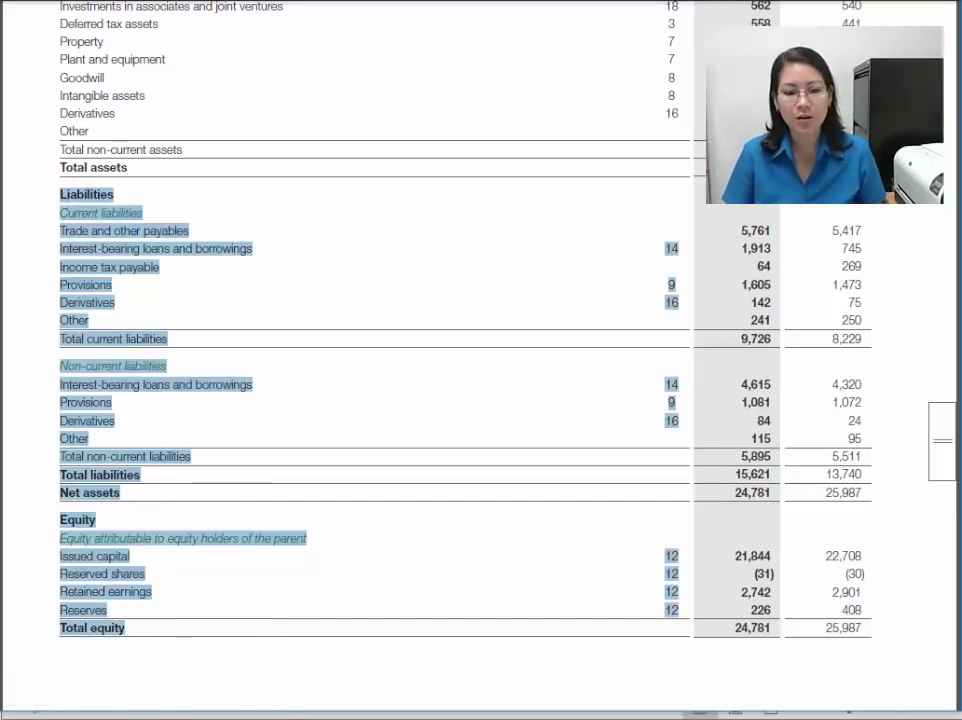
key(alt+Tab)
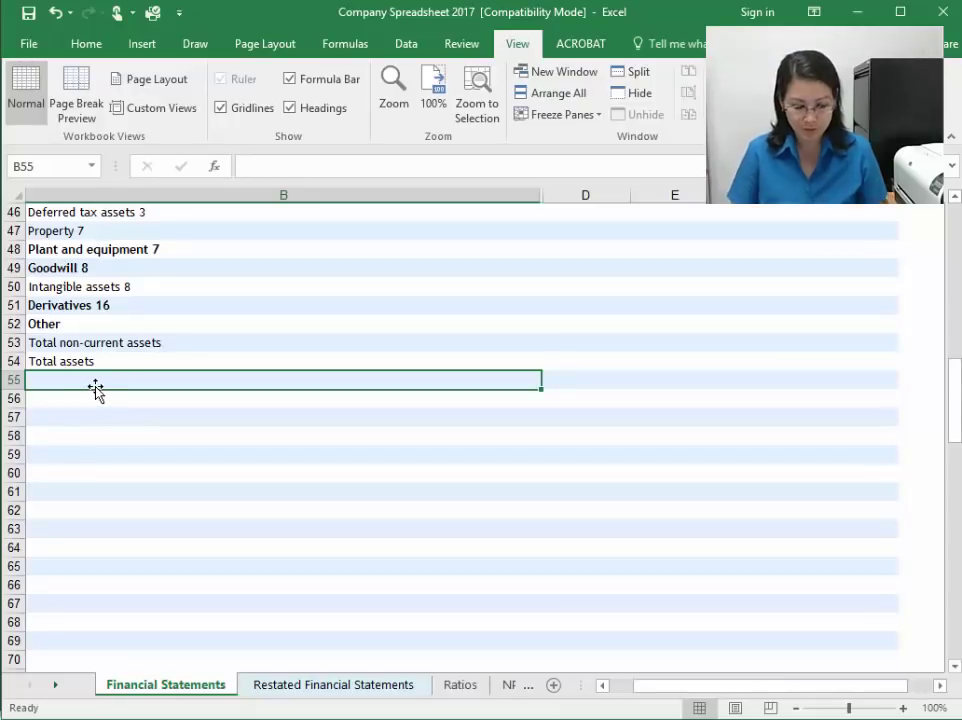
Step: Try to paste the liabilities and equity labels into B55
key(ctrl+v)
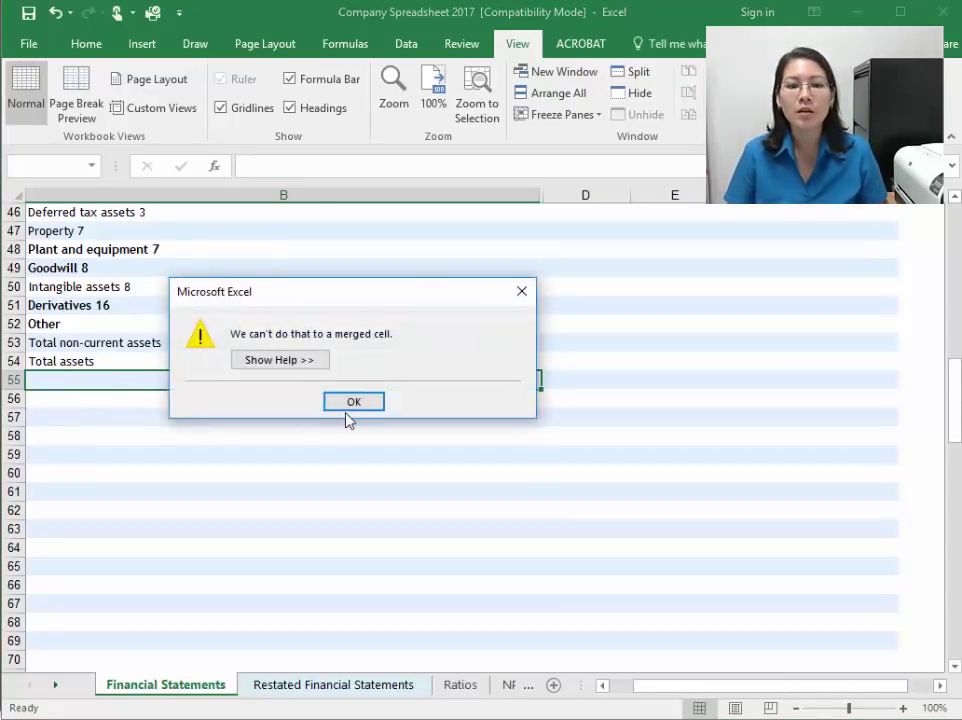
click(353, 402)
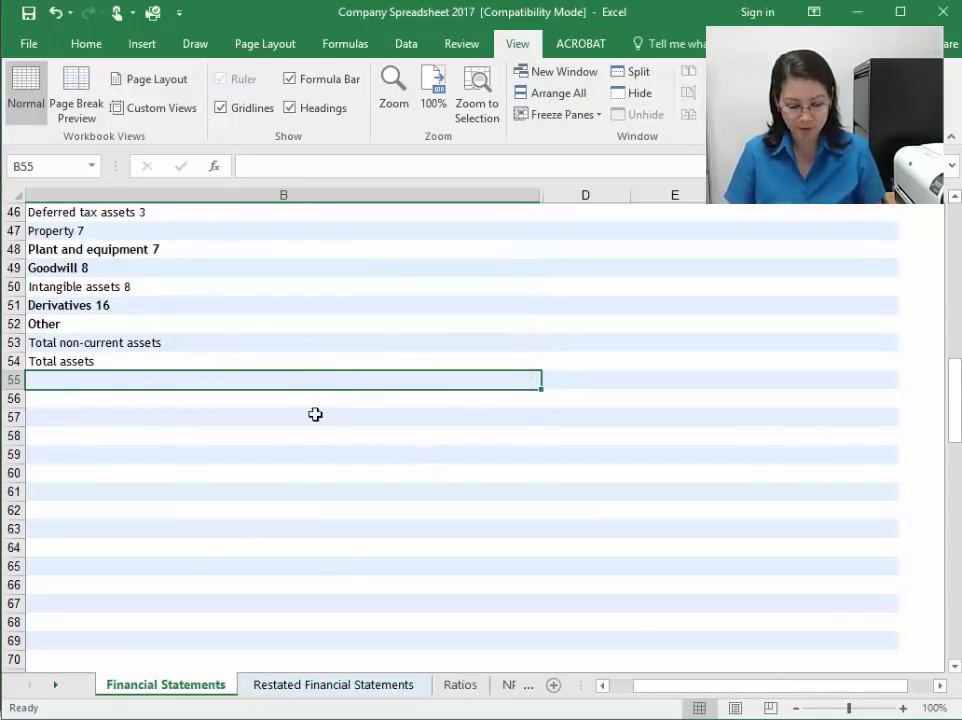
key(ctrl+v)
click(363, 403)
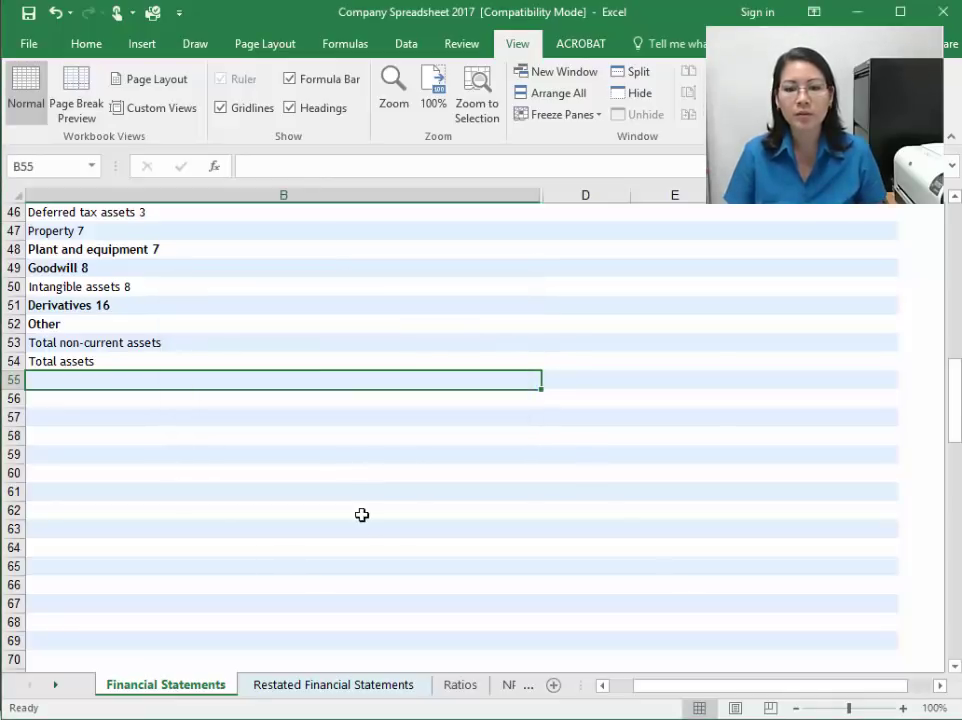
Step: Insert 36 blank rows at row 55, directly below Total assets
click(363, 512)
scroll(124, 481, down, 1)
right_click(12, 323)
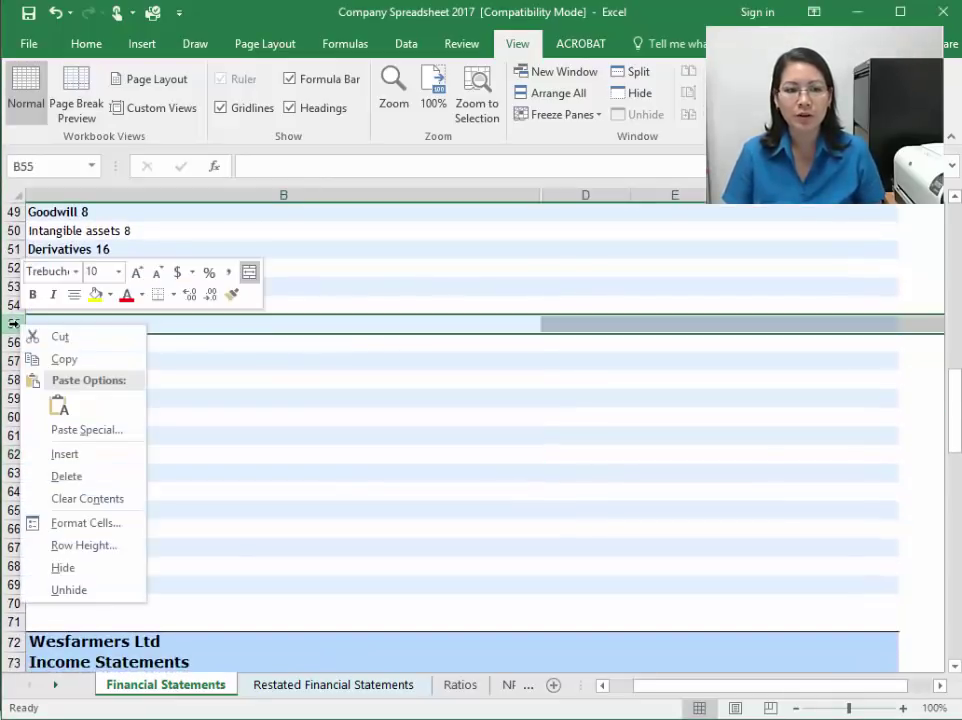
click(65, 455)
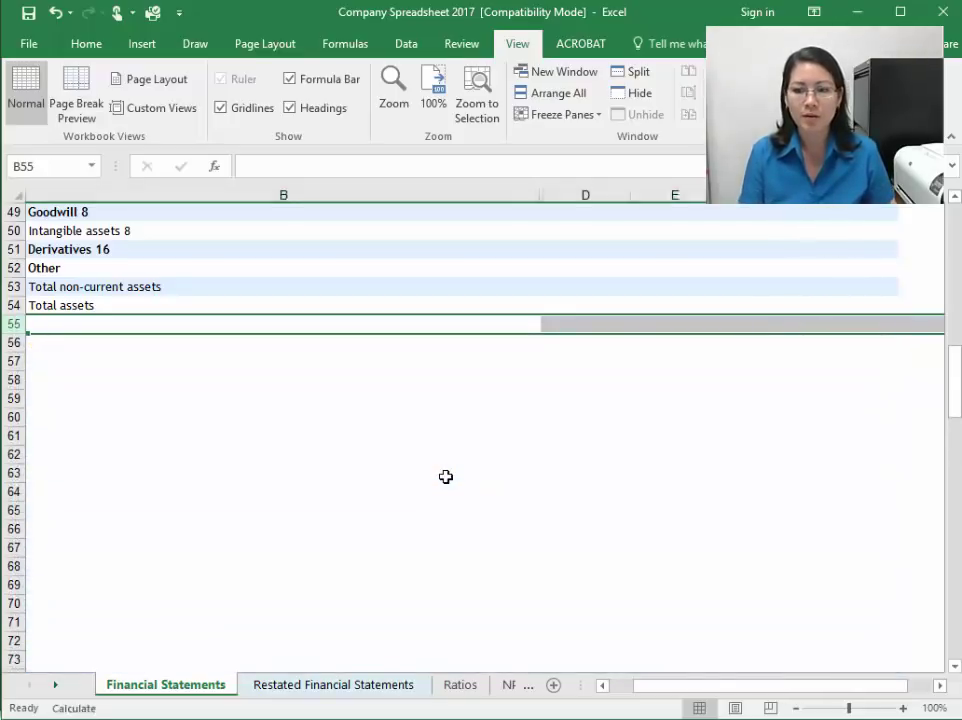
Step: Paste the labels from Liabilities through Total equity into the inserted rows starting at B55
click(135, 322)
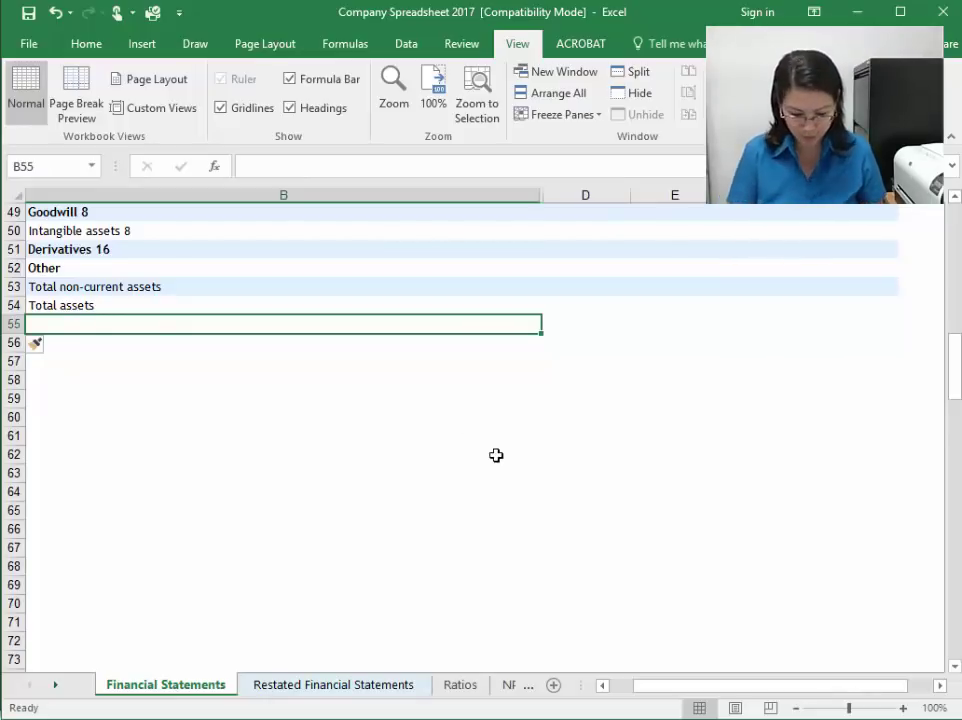
key(ctrl+v)
click(280, 434)
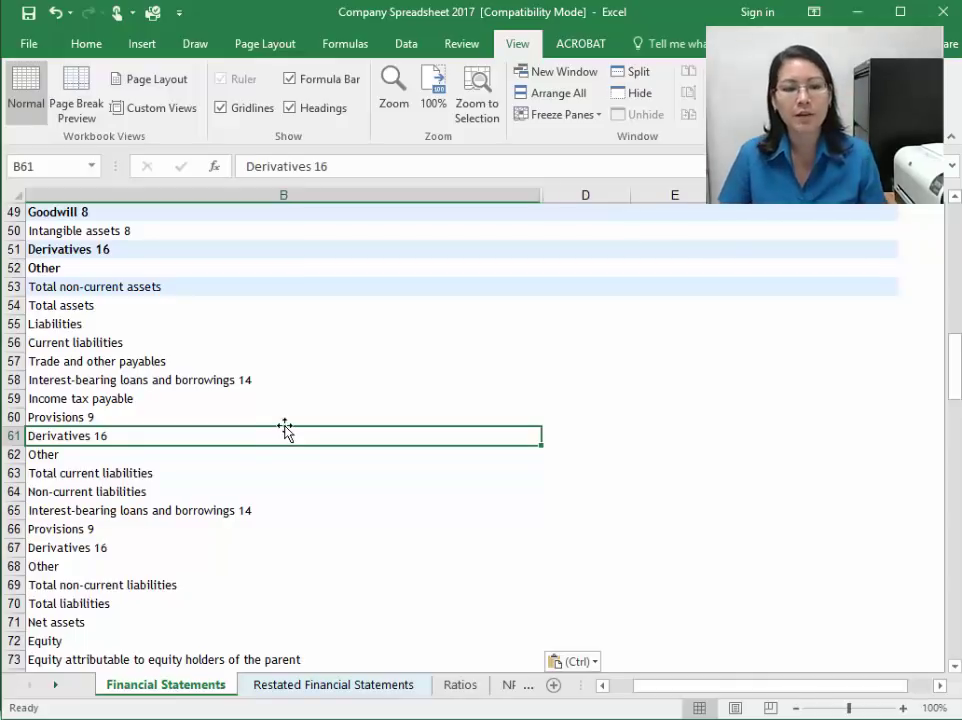
Step: Check the pasted liabilities and equity labels down to Total equity and the position of the Income Statements section below them
scroll(285, 425, down, 15)
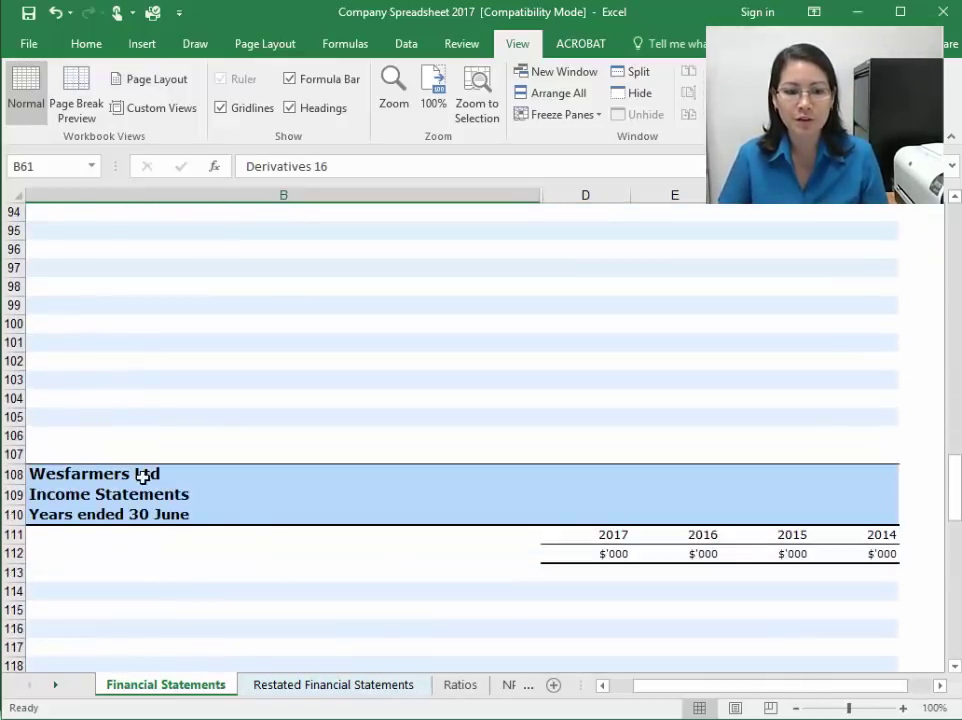
click(145, 476)
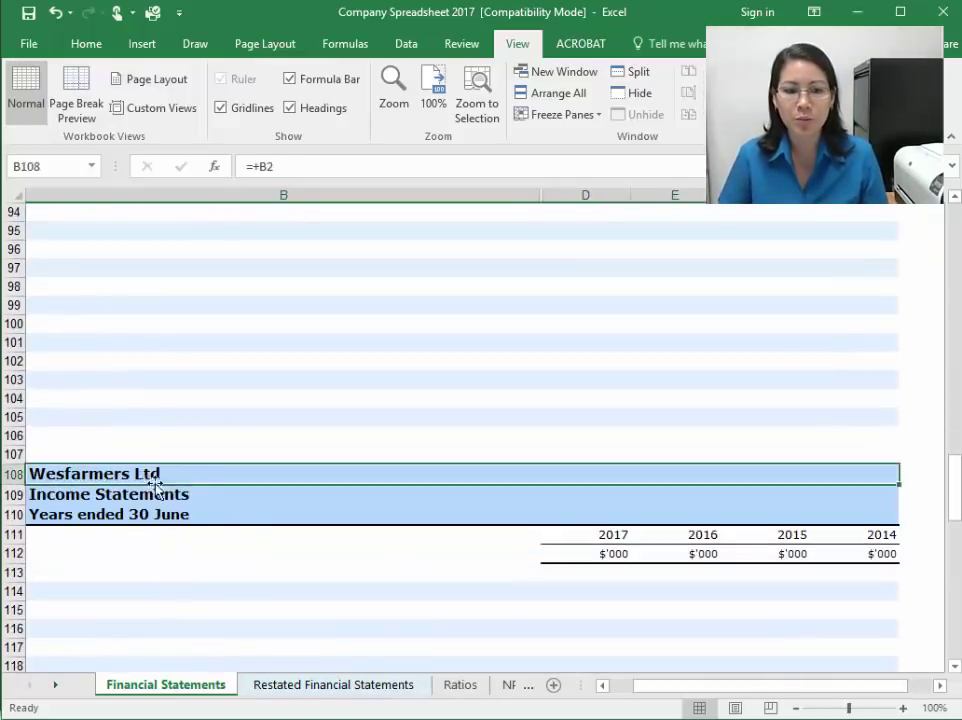
scroll(236, 486, up, 7)
scroll(230, 481, up, 6)
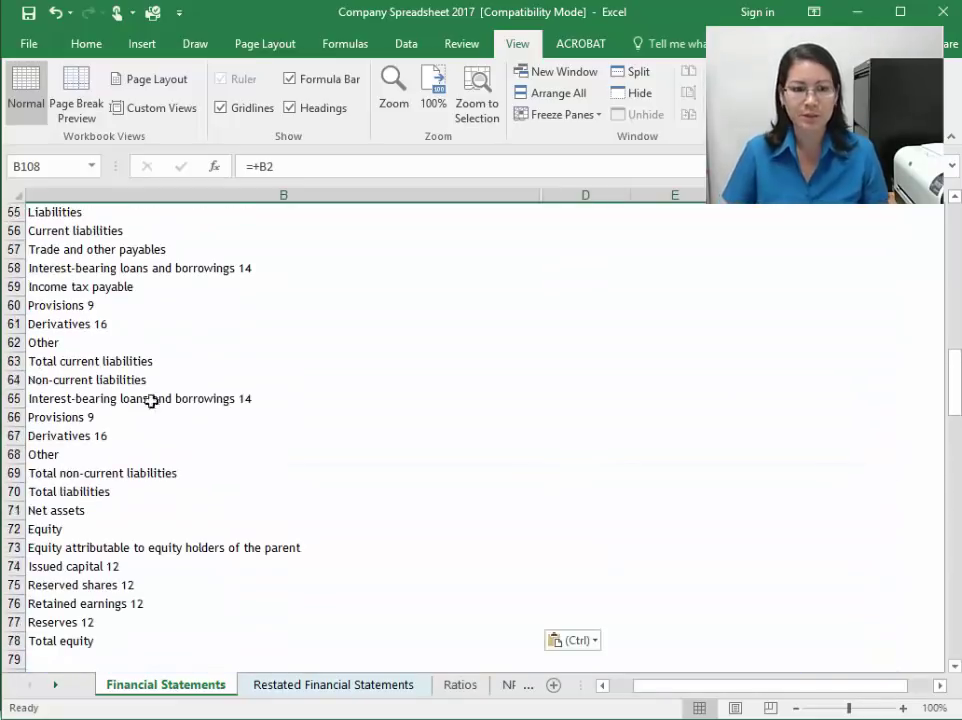
click(141, 591)
scroll(120, 565, down, 2)
click(99, 533)
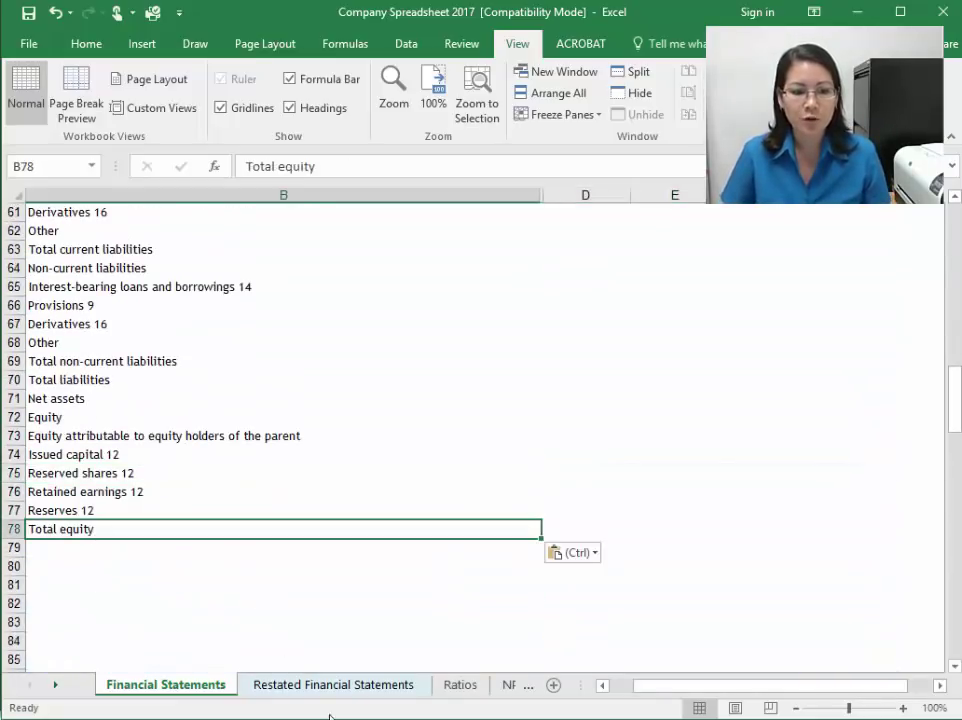
mouse_move(204, 719)
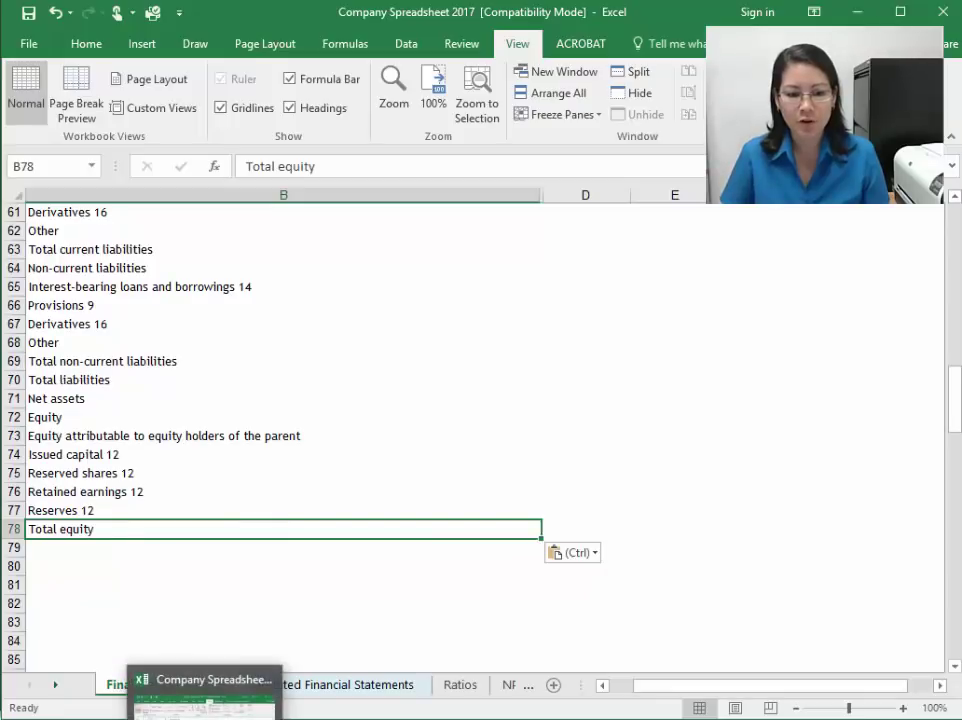
Step: Copy the 2015 and 2014 asset figures, from Cash and cash equivalents down to Total assets, from the annual report's balance sheet
click(231, 505)
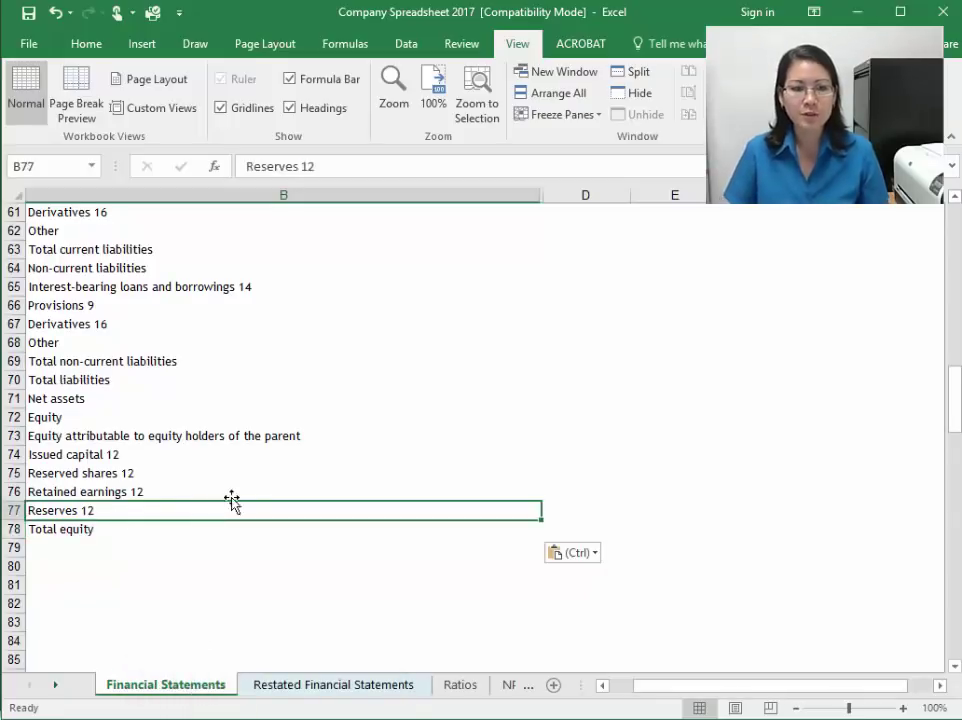
scroll(231, 502, up, 12)
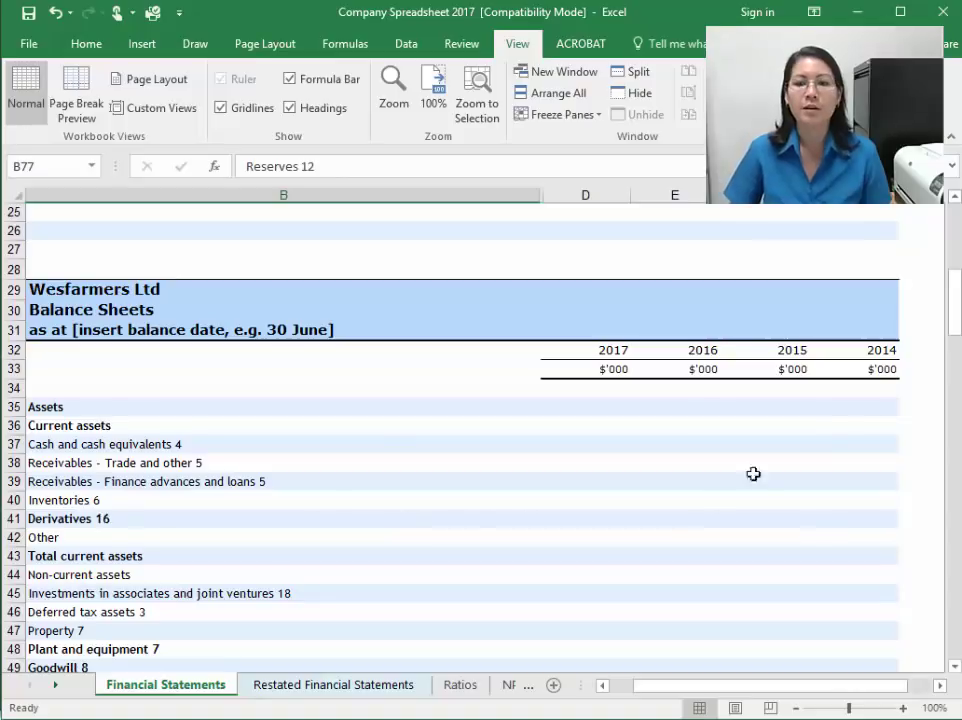
click(869, 407)
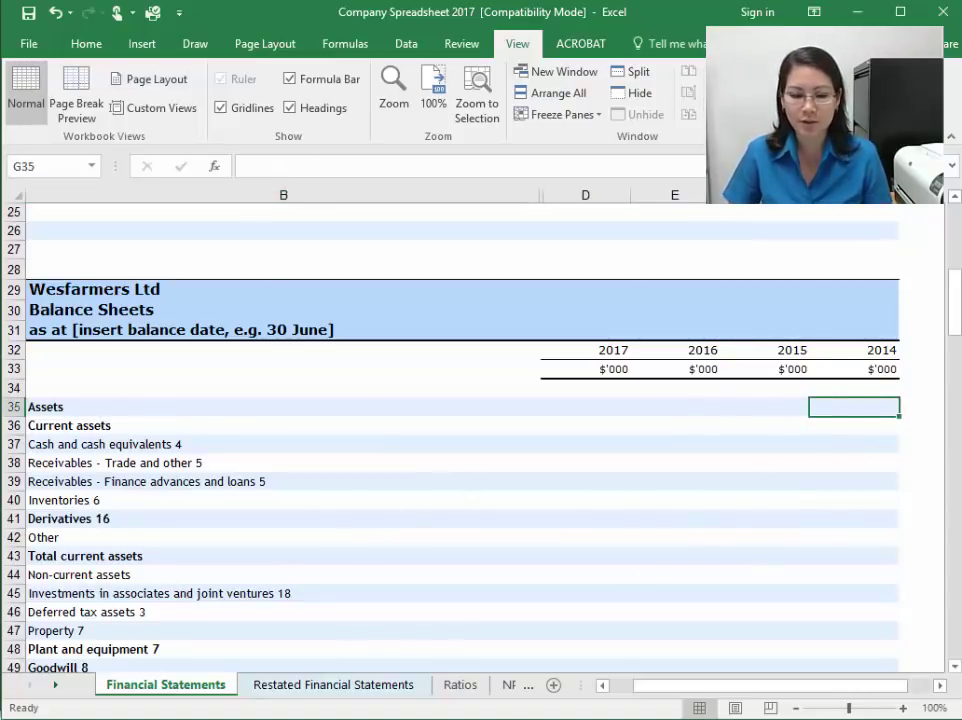
click(165, 700)
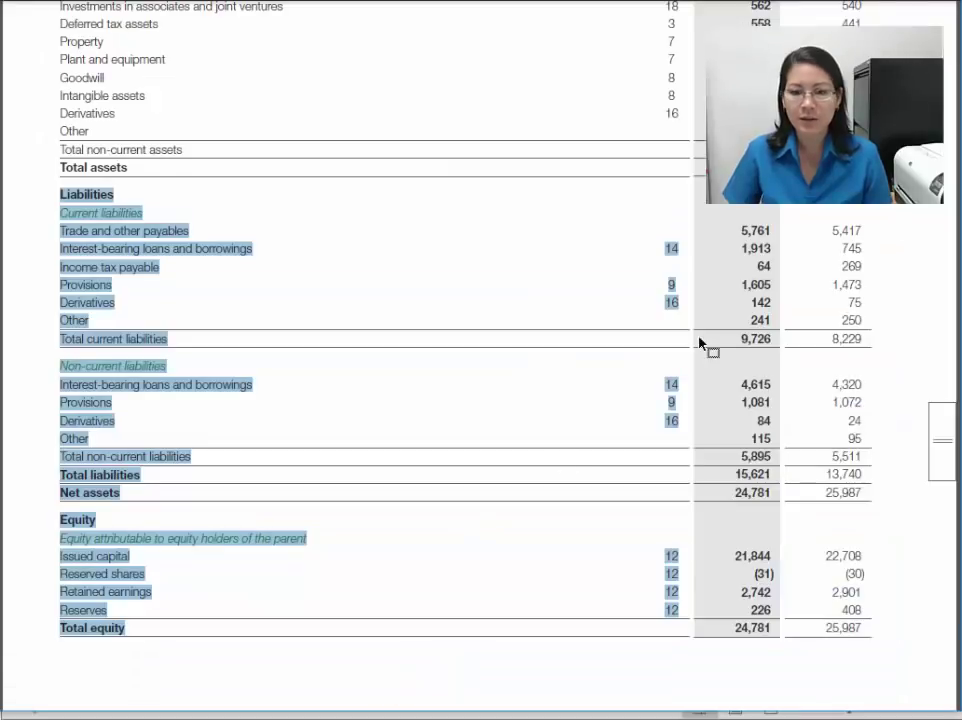
click(700, 344)
scroll(622, 391, up, 5)
scroll(622, 391, up, 1)
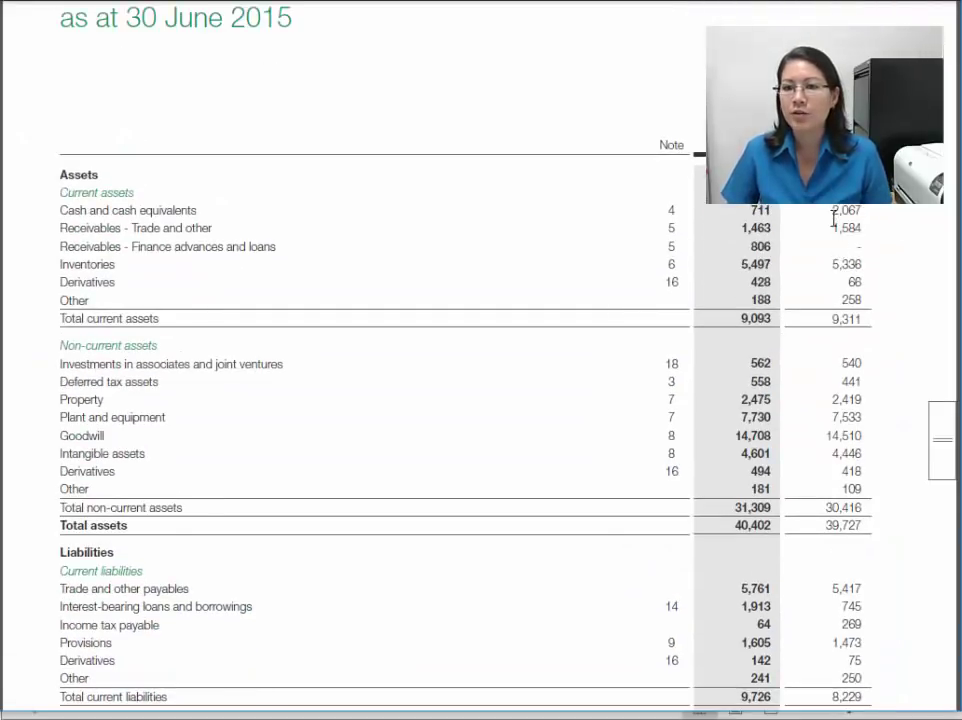
drag(849, 251, 857, 520)
key(ctrl+c)
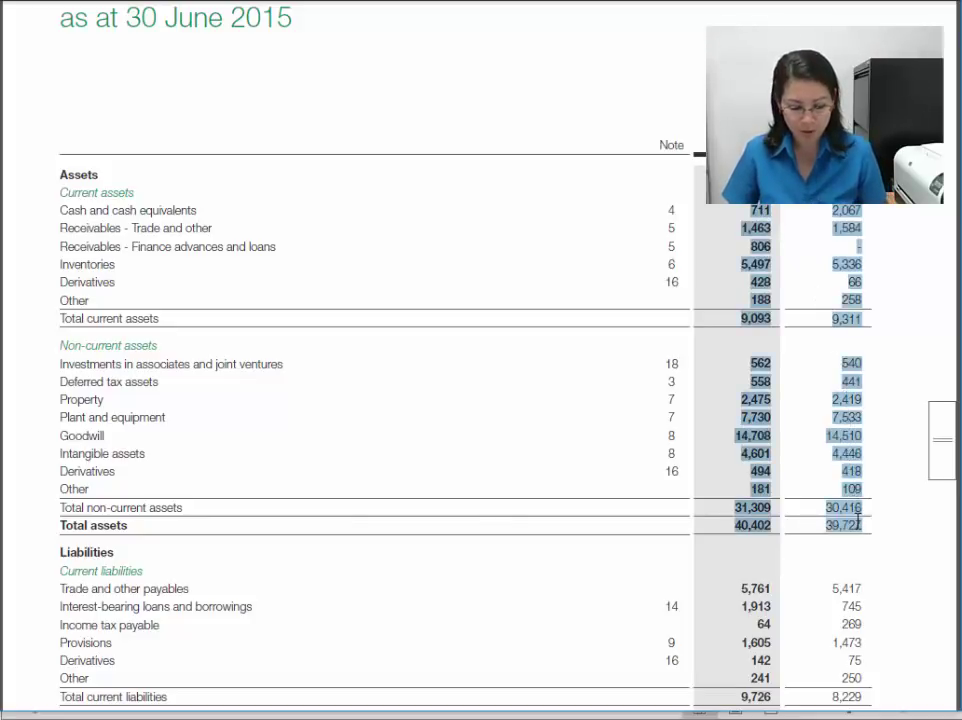
Step: Try to paste the copied 2015 and 2014 asset figures into the spreadsheet starting at F35, and undo the paste
key(alt+Tab)
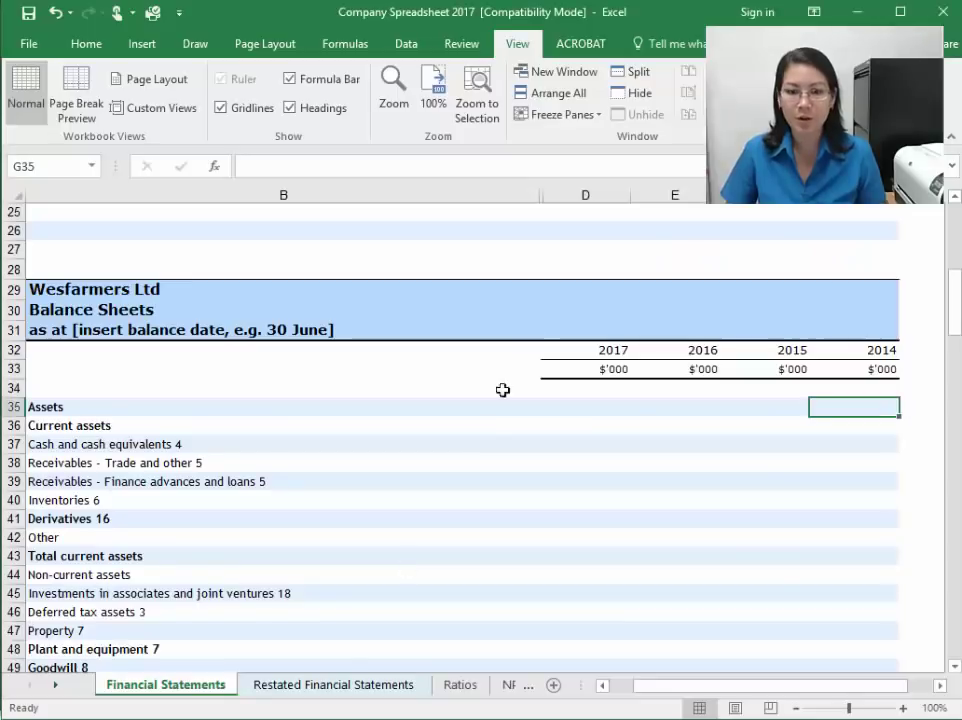
click(767, 410)
key(ctrl+v)
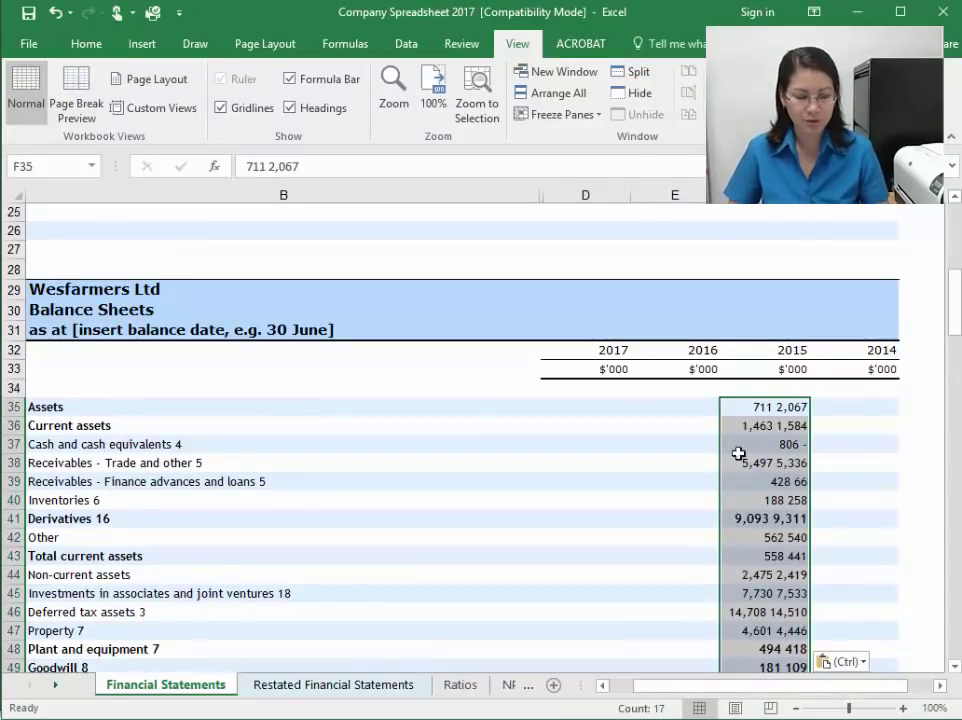
click(53, 12)
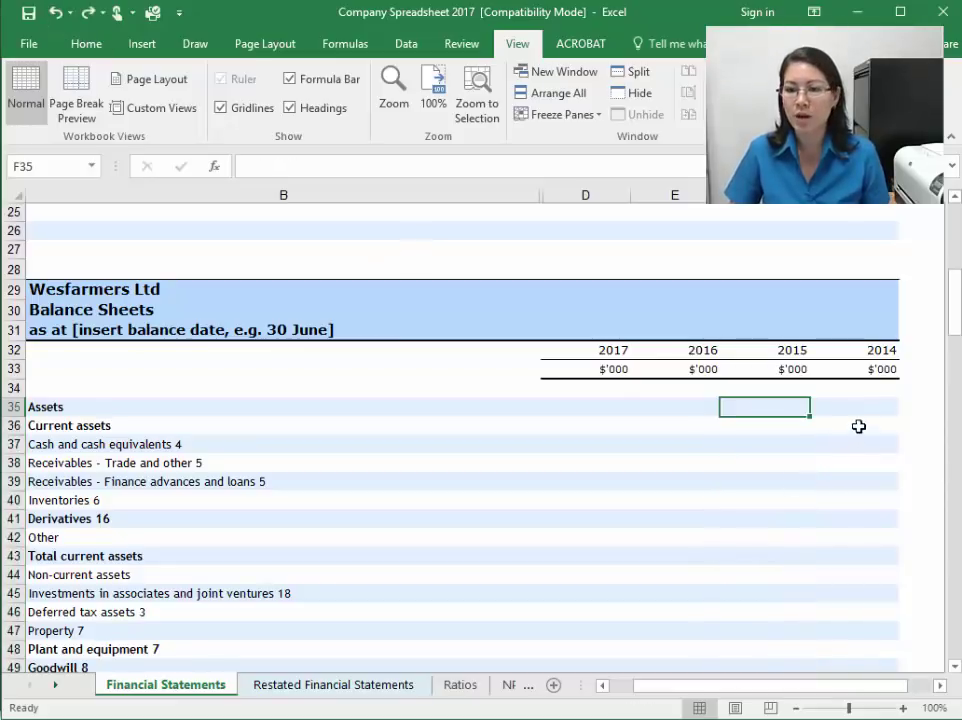
Step: Enter 2,067 as the 2014 Cash and cash equivalents figure, taken from the annual report's balance sheet
key(Right)
click(850, 12)
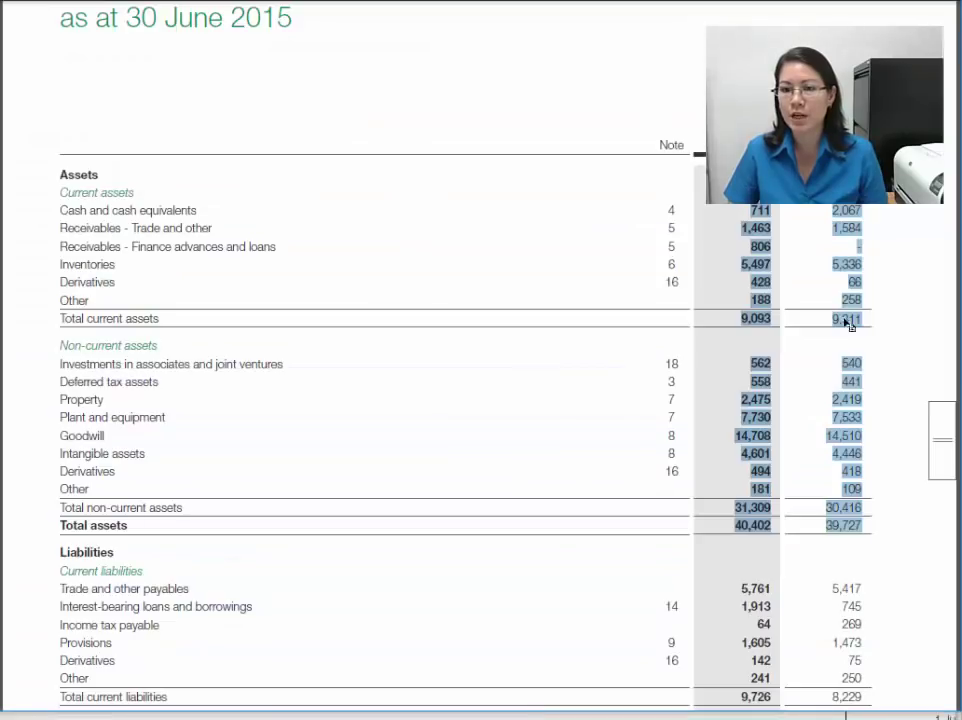
click(849, 214)
key(alt+Tab)
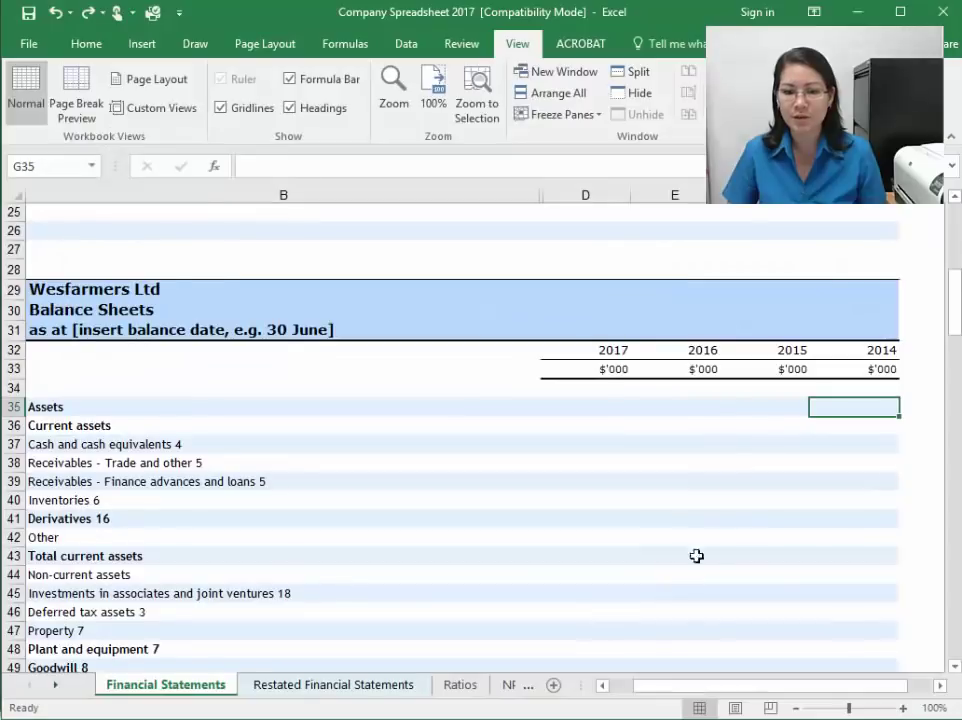
text(2067)
key(Return)
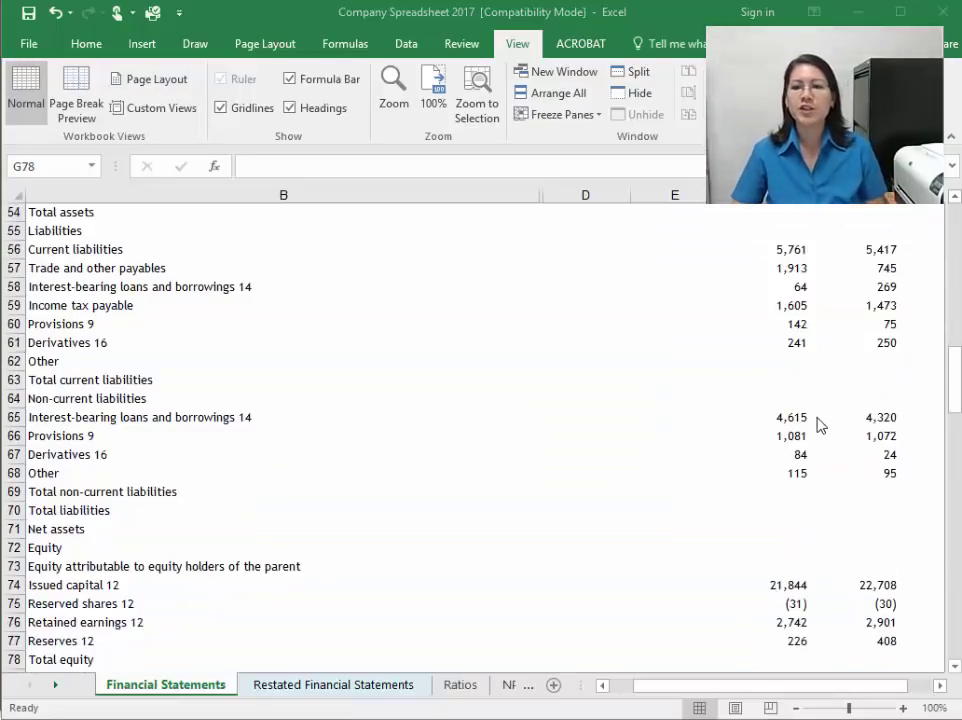
Step: Review the entered 2015 and 2014 balance sheet figures and the empty Total current assets row
click(785, 470)
scroll(812, 475, up, 10)
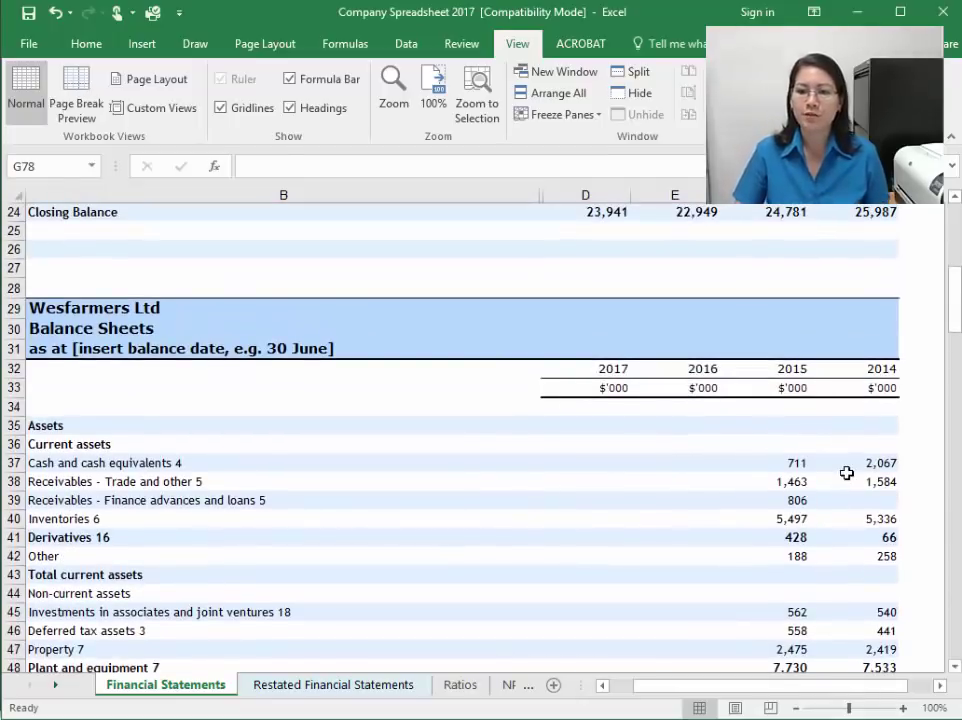
scroll(810, 510, down, 2)
scroll(803, 502, down, 2)
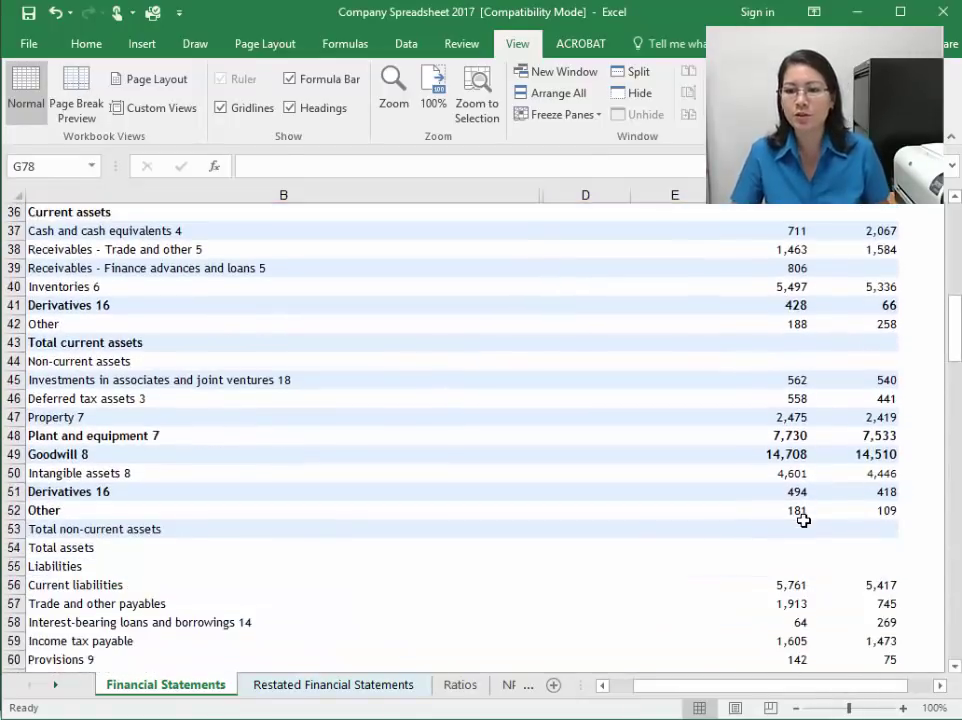
click(105, 345)
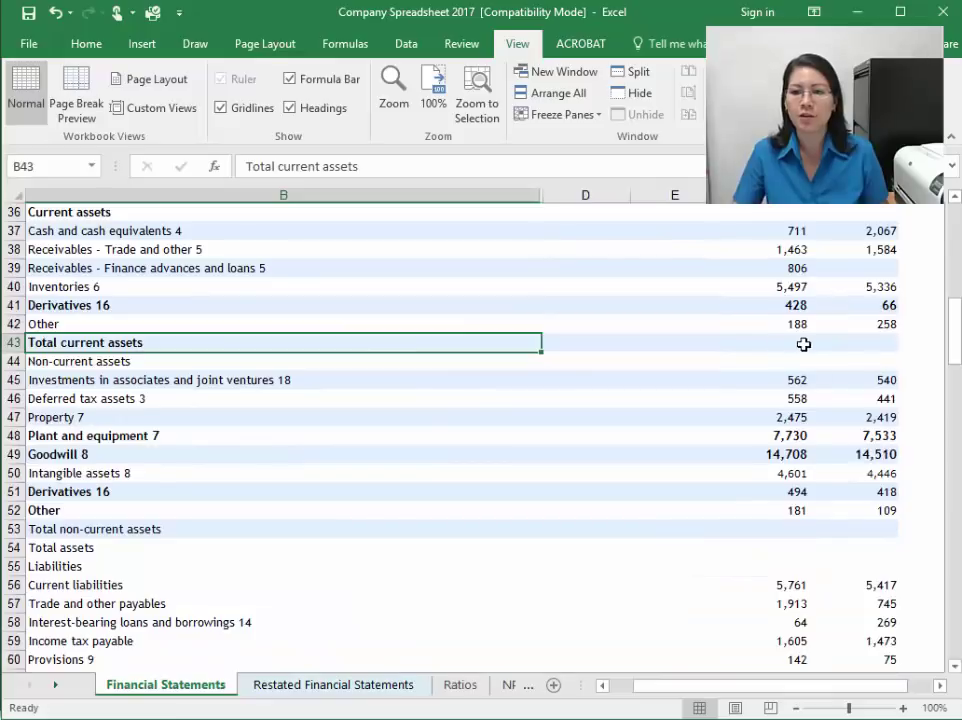
click(867, 346)
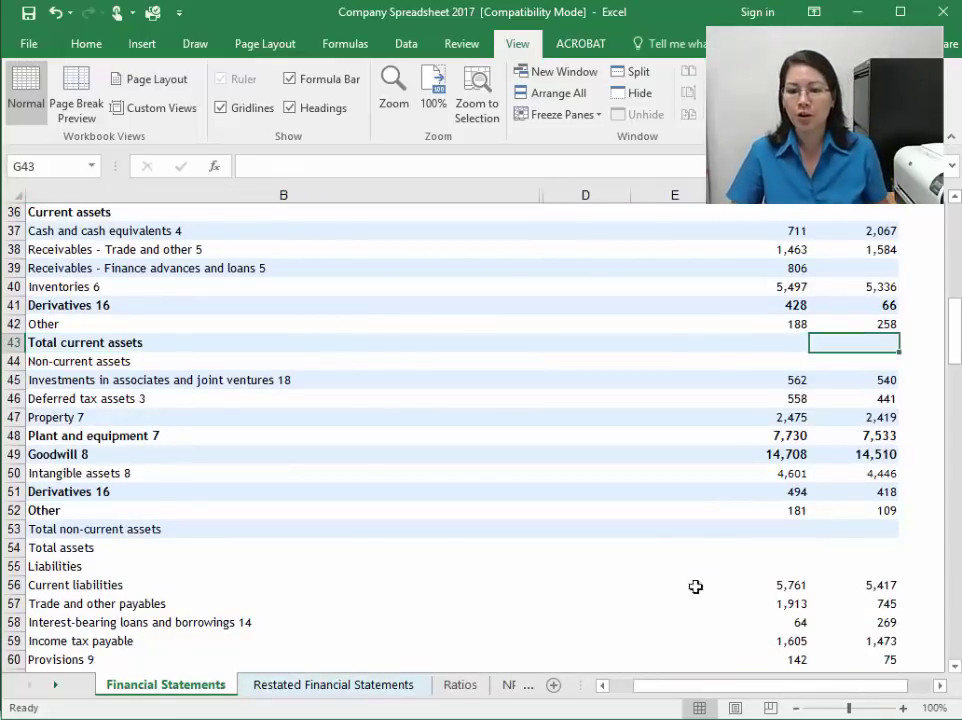
Step: Examine the subtotal and total rows in the annual report's balance sheet, especially Total non-current assets and Total assets
click(340, 695)
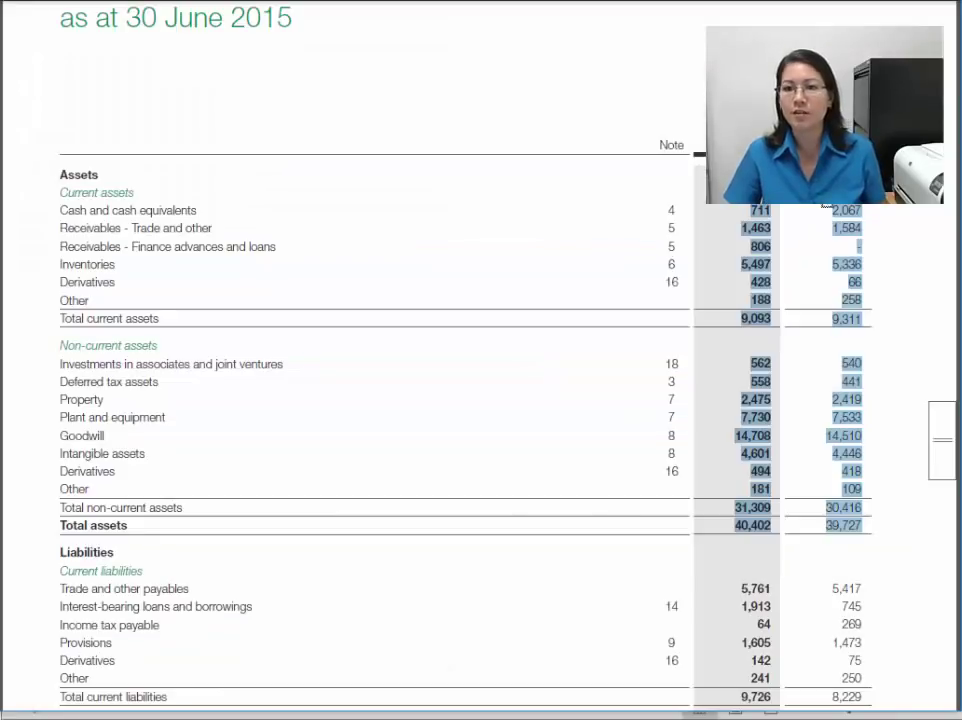
scroll(795, 290, down, 5)
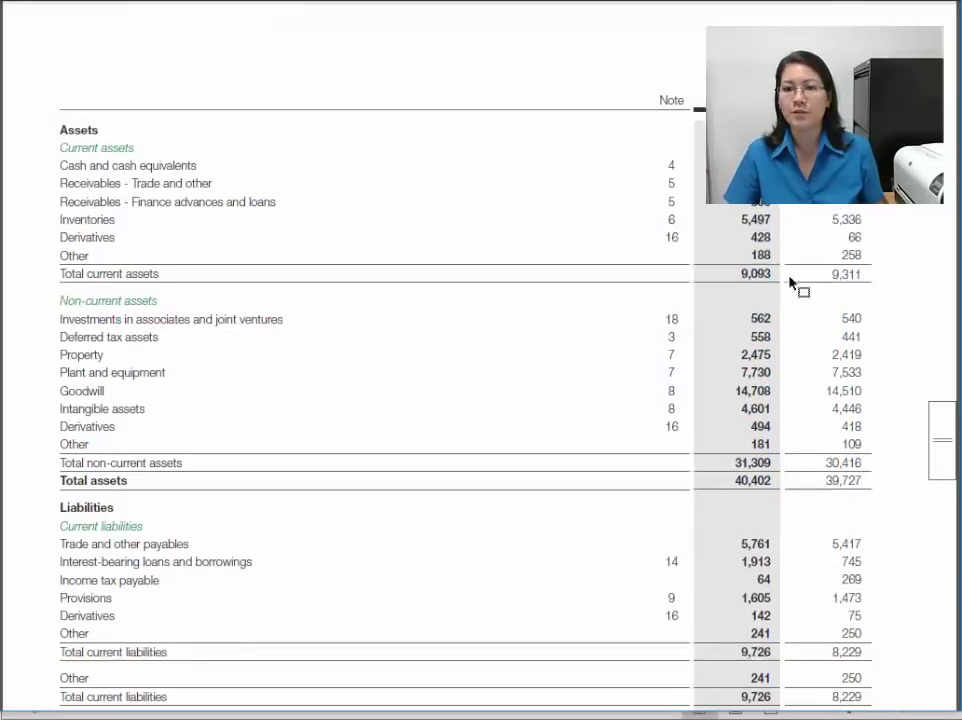
scroll(831, 416, down, 1)
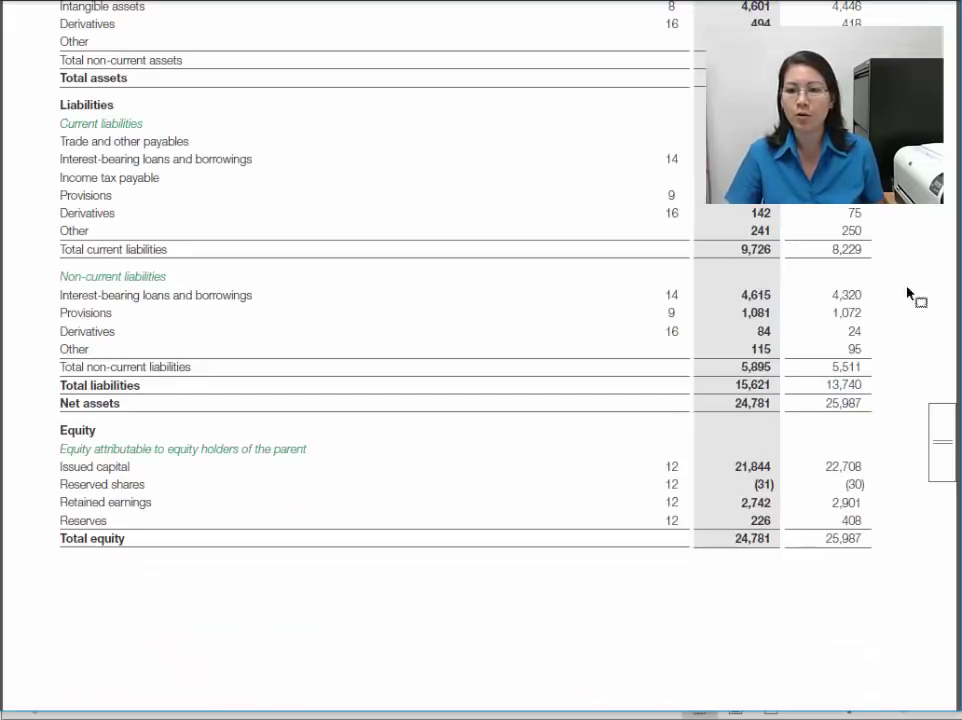
scroll(910, 293, up, 4)
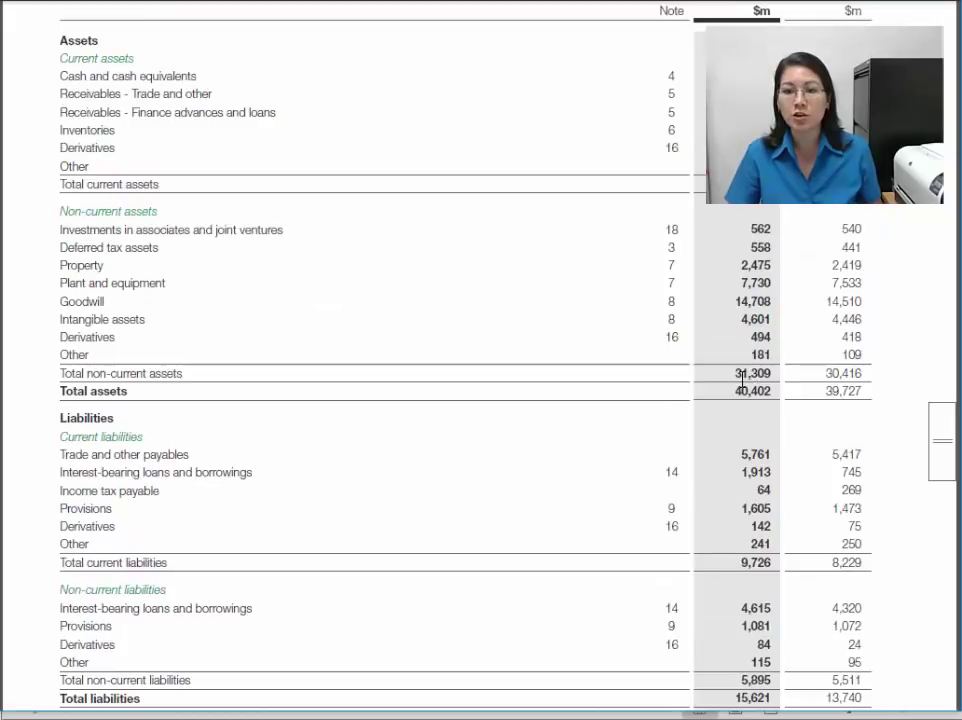
drag(741, 381, 828, 381)
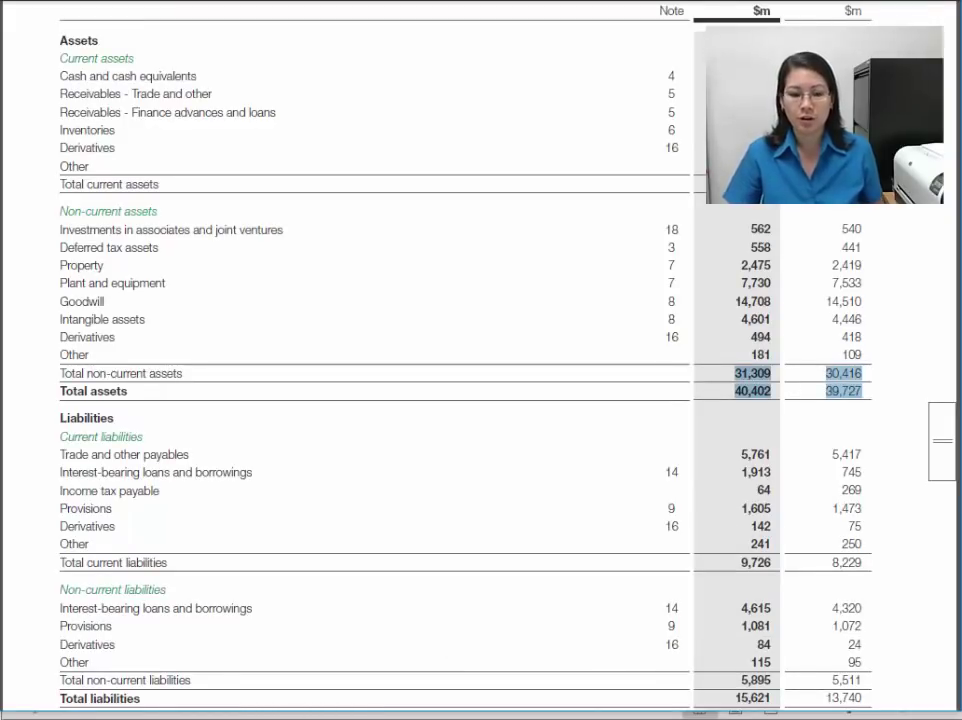
key(alt+Tab)
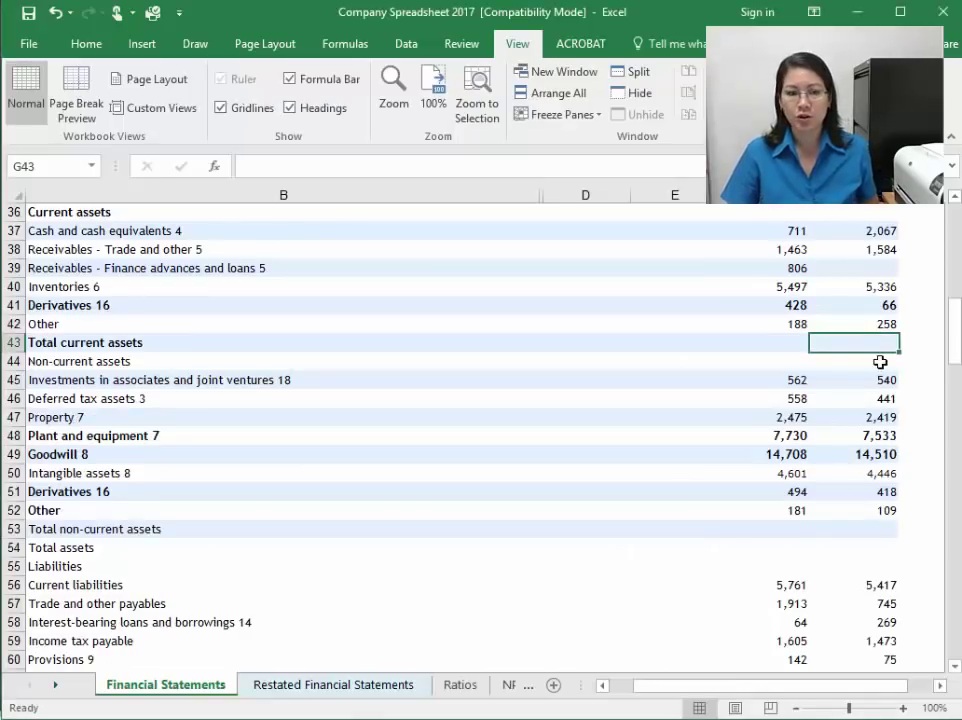
Step: Total the 2014 current assets in G43 with =SUM(G37:G42) and fill the formula across to D43
text(=)
scroll(888, 348, up, 1)
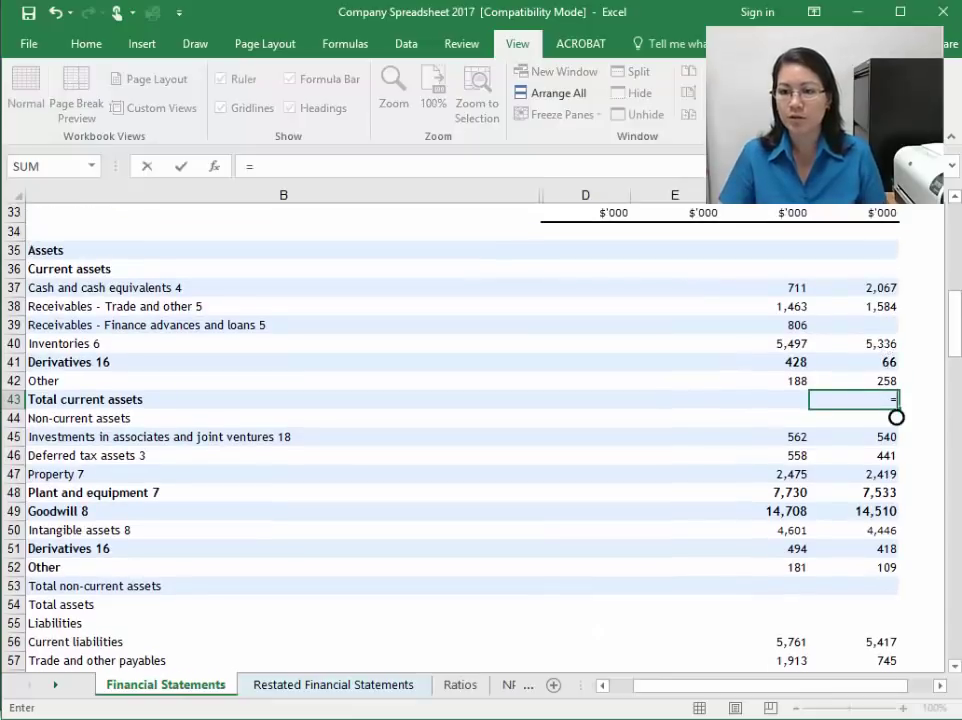
text(sum()
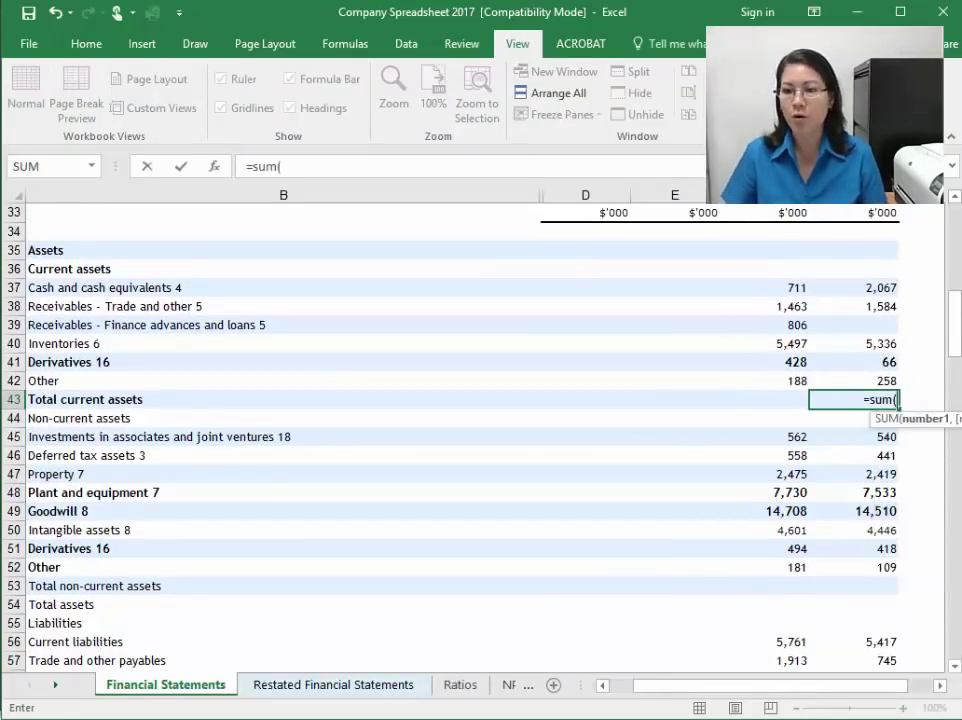
drag(874, 288, 876, 376)
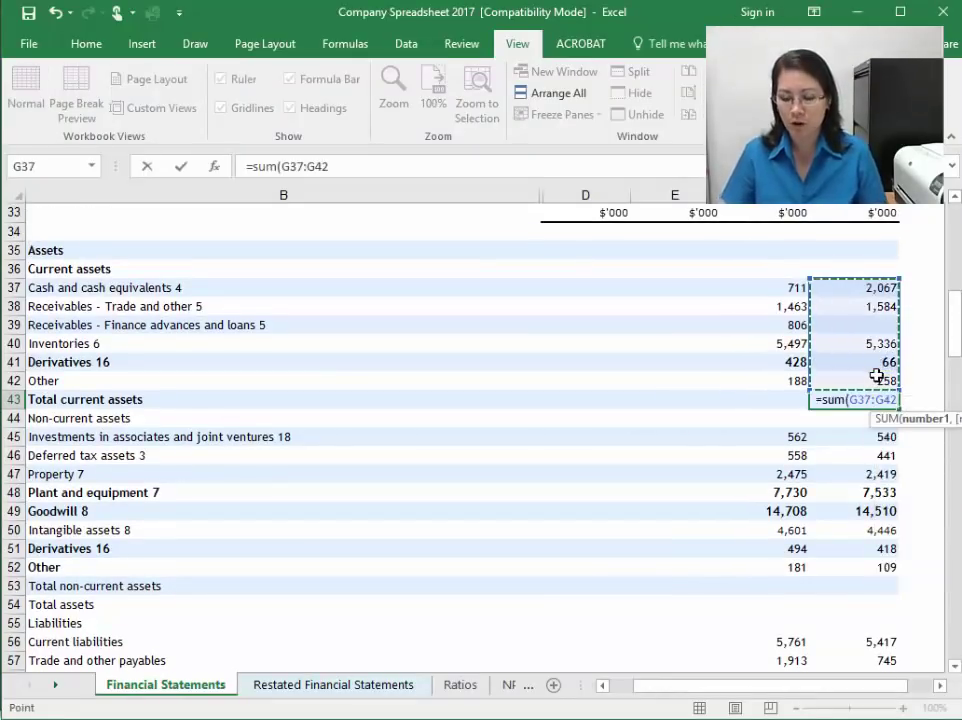
text())
key(Return)
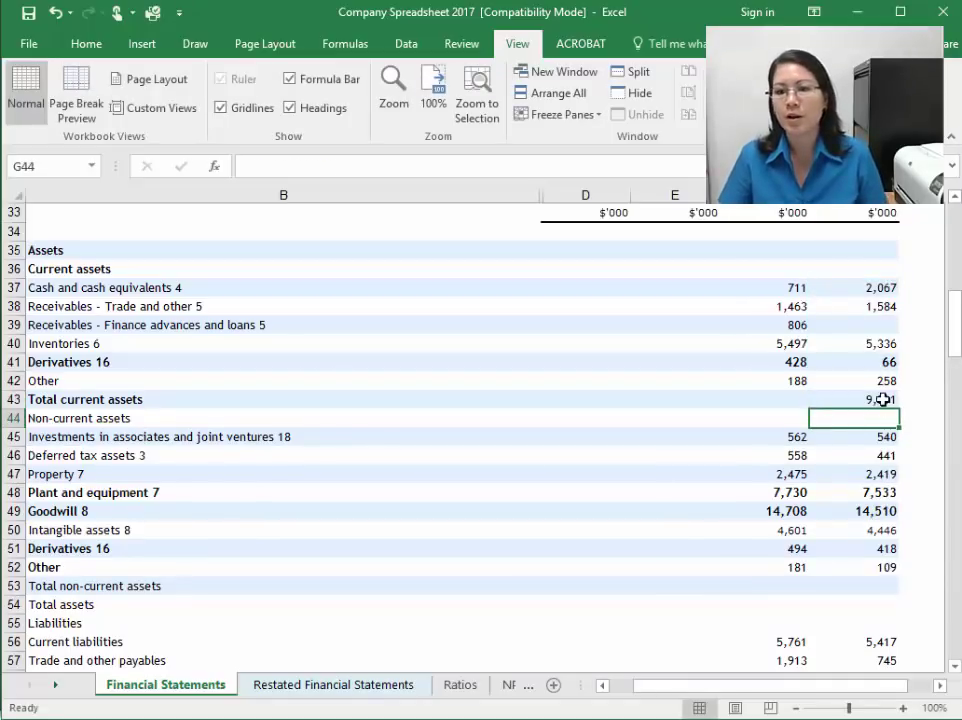
click(883, 399)
drag(898, 409, 552, 412)
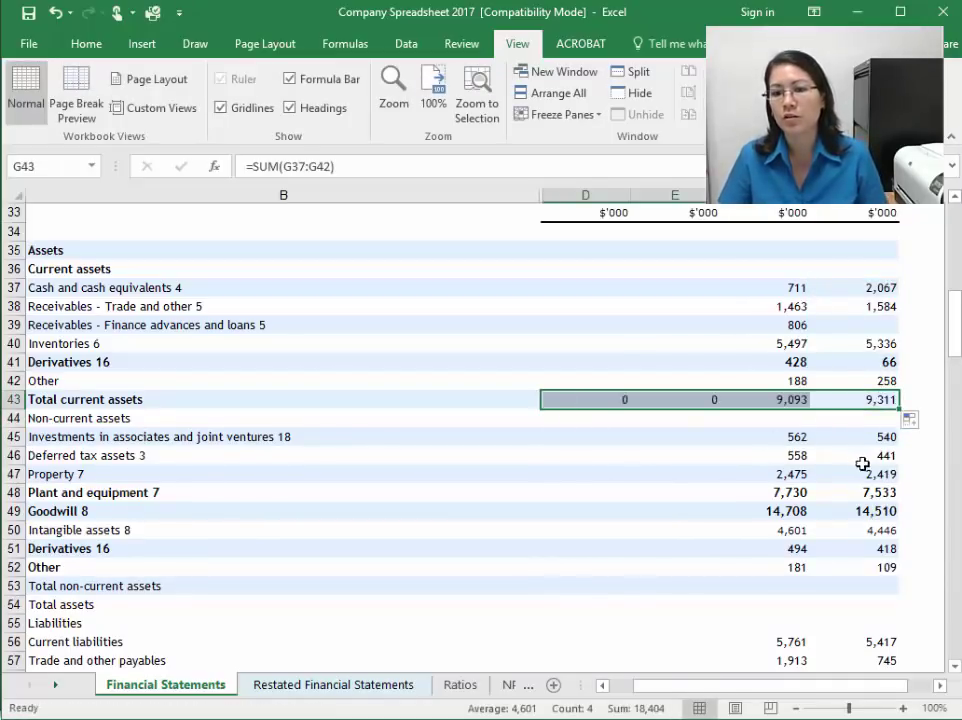
Step: Remove bold from the Total current assets label in B43 and make it italic
click(89, 396)
key(ctrl+b)
key(ctrl+i)
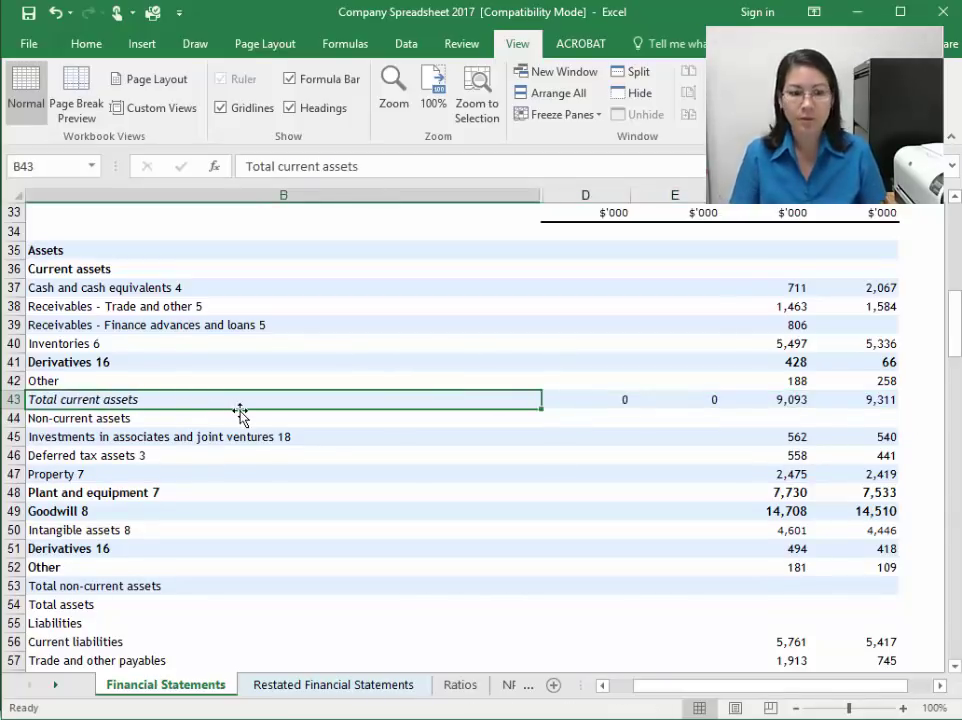
click(81, 251)
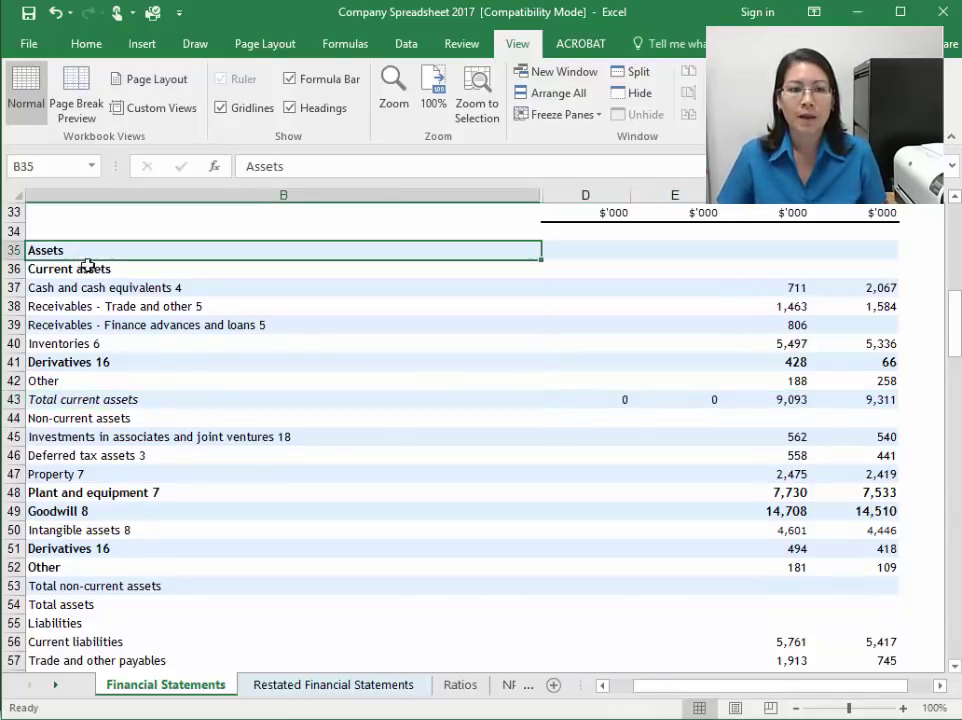
click(89, 266)
Step: Remove bold from the Derivatives row 41 and italicise the whole Total current assets row 43
click(190, 364)
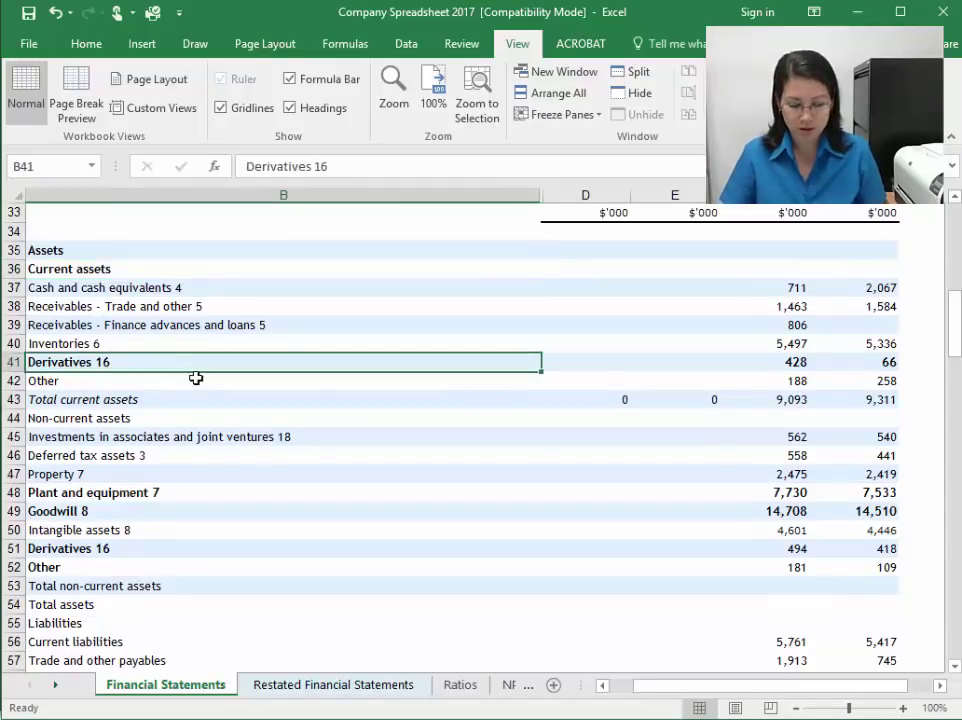
key(ctrl+b)
click(8, 362)
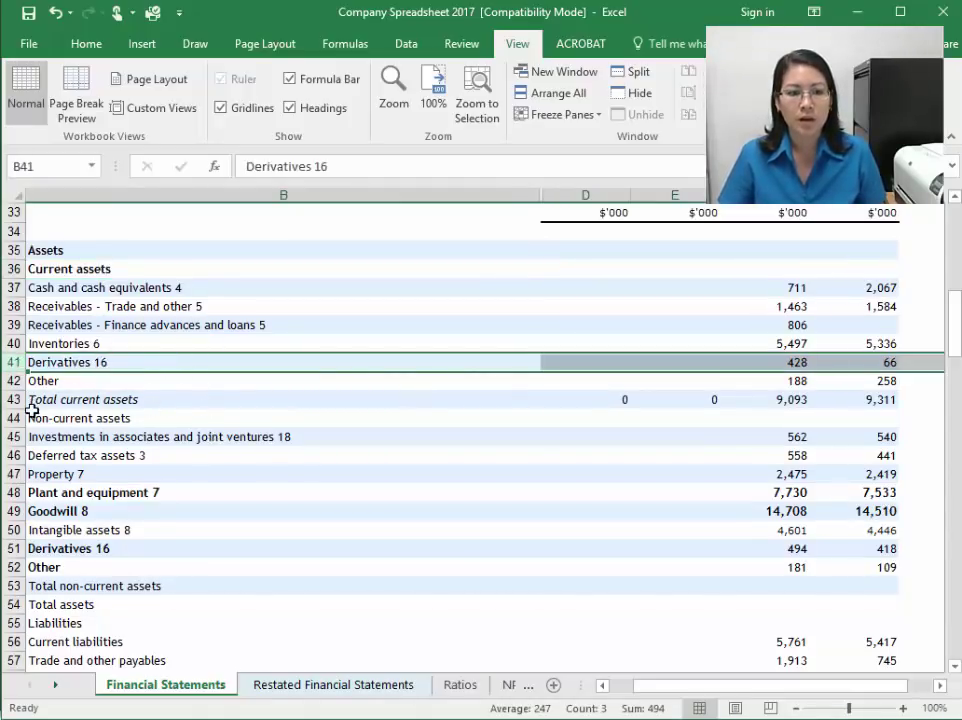
click(14, 399)
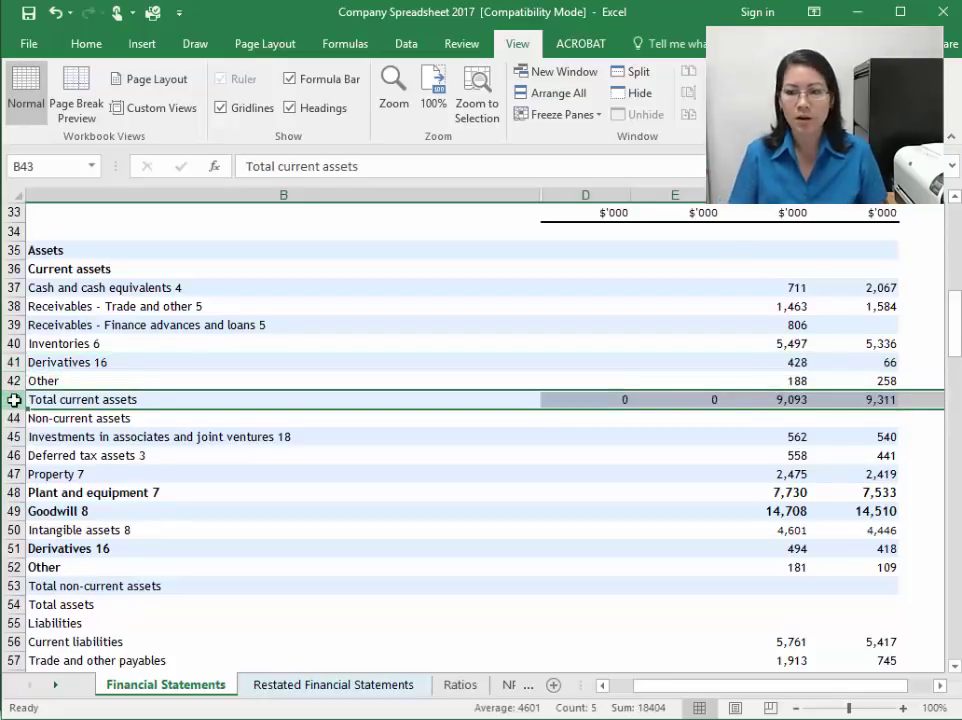
key(ctrl+i)
Step: Bold the Non-current assets heading in B44 and remove bold from rows 48 to 52, Plant and equipment through Other
click(65, 418)
key(ctrl+b)
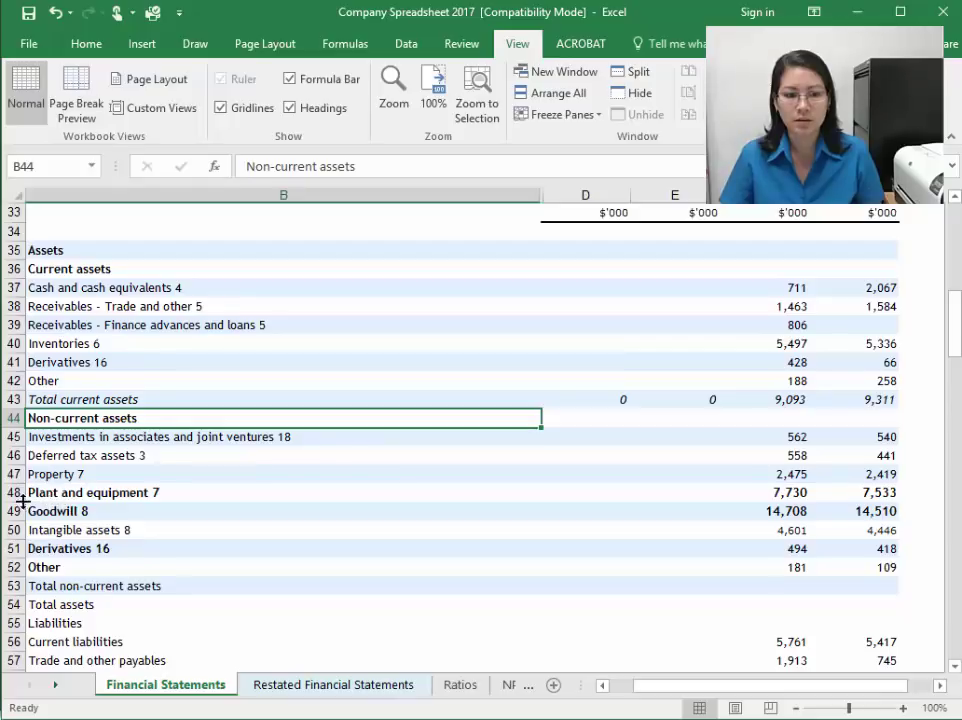
drag(14, 492, 7, 574)
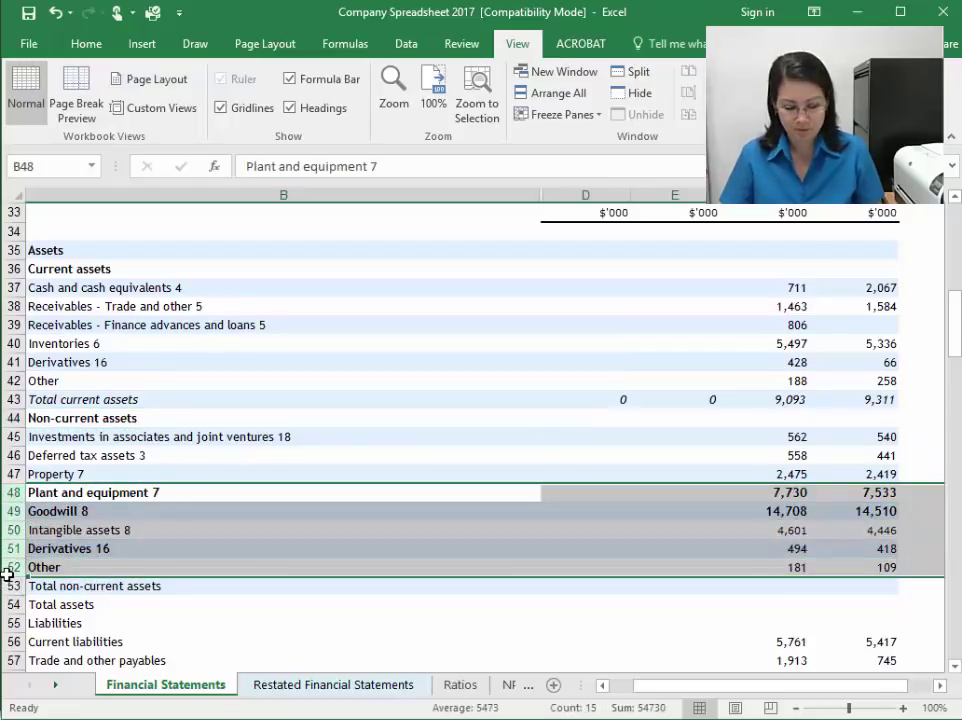
click(495, 553)
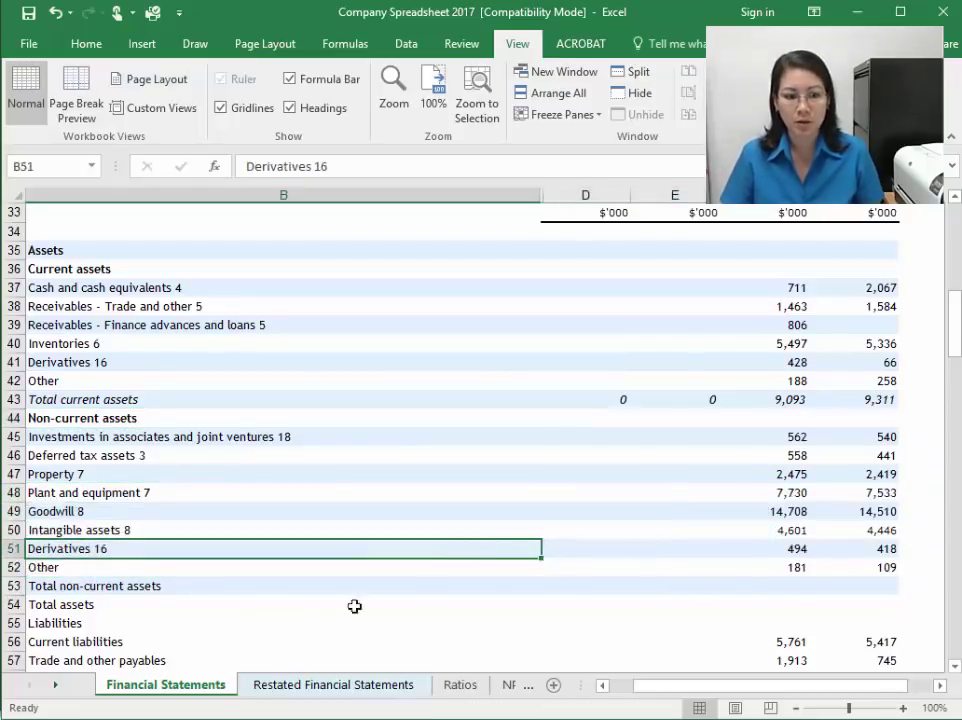
Step: Total the 2014 non-current assets in G53 with =SUM(G45:G52) and fill the formula across to D53
click(891, 588)
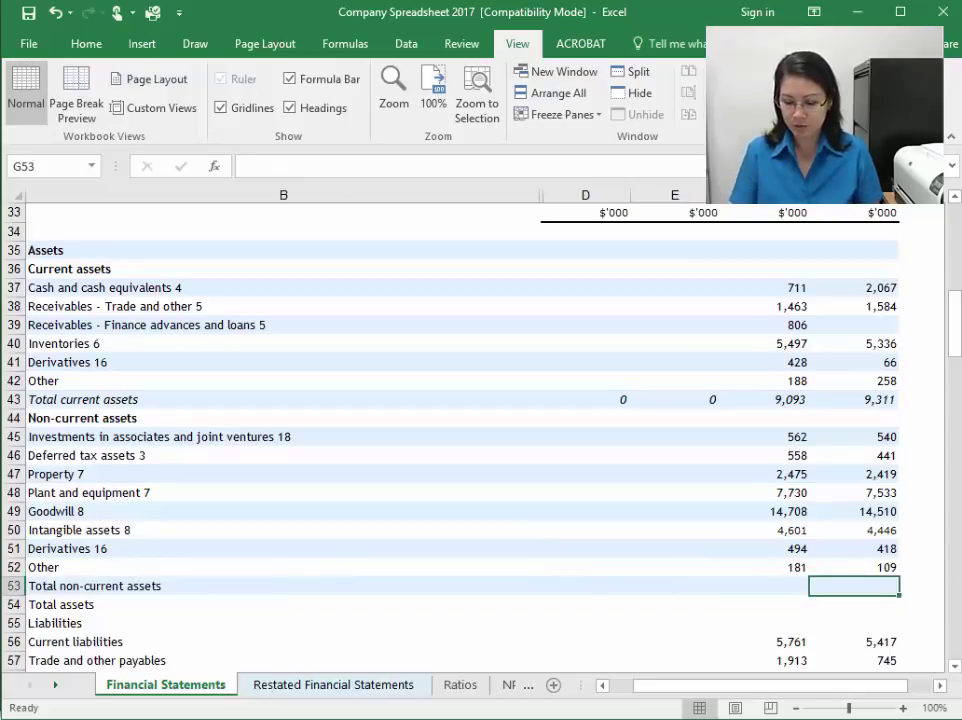
text(=sum()
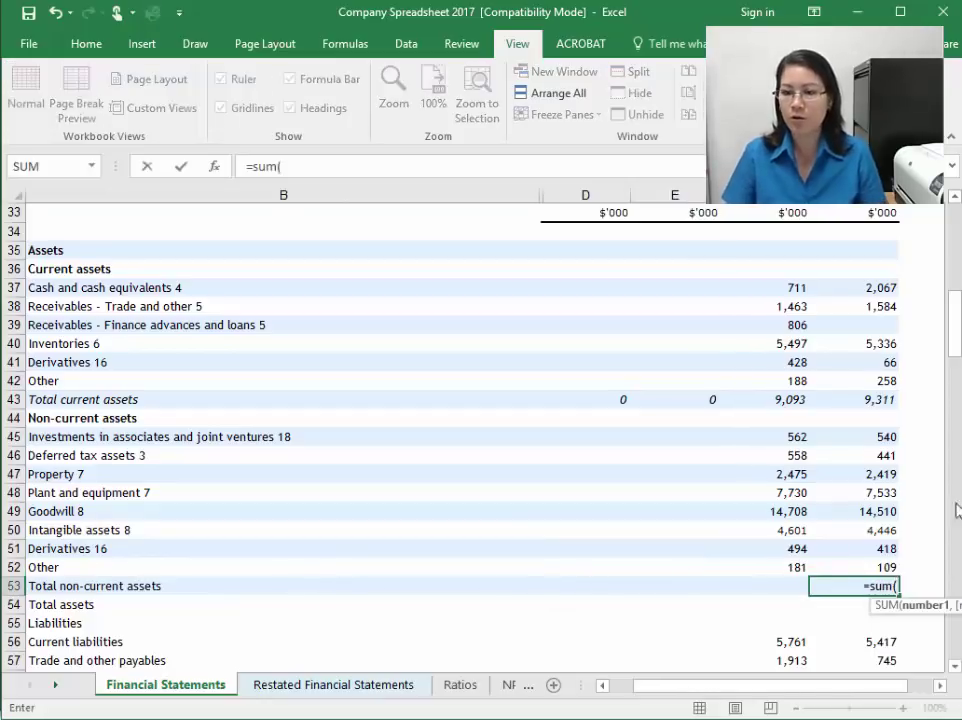
drag(875, 439, 867, 571)
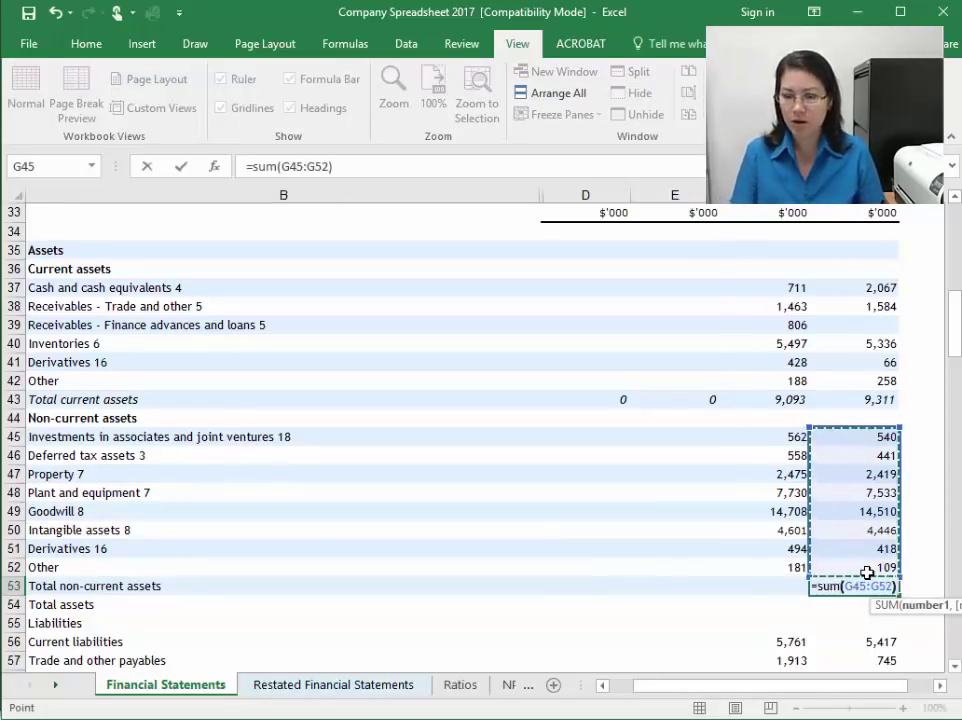
key(Return)
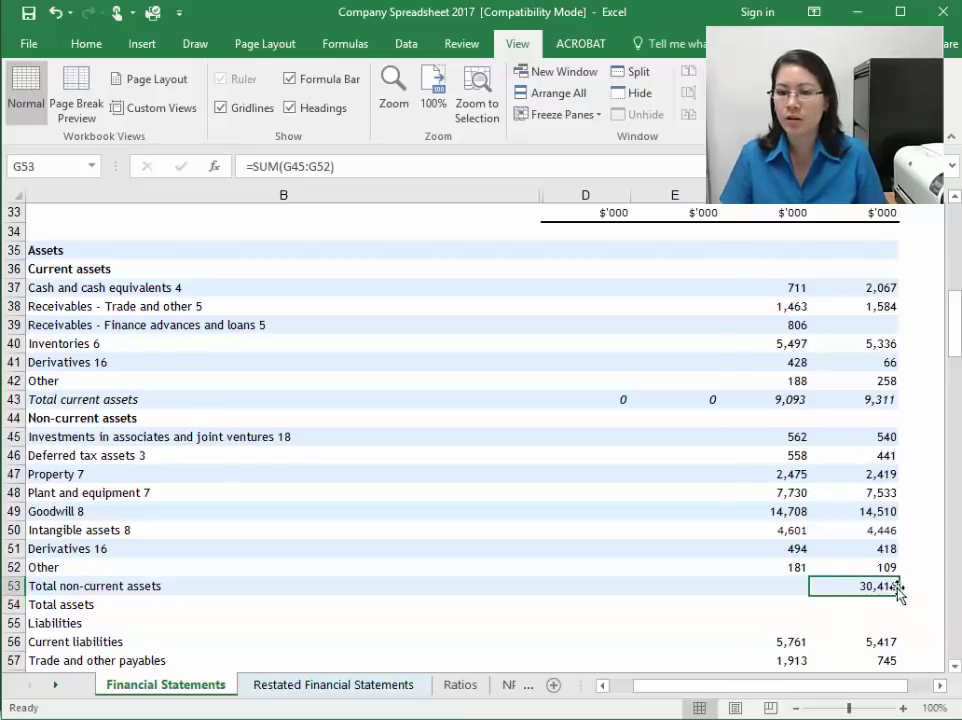
drag(901, 597, 569, 584)
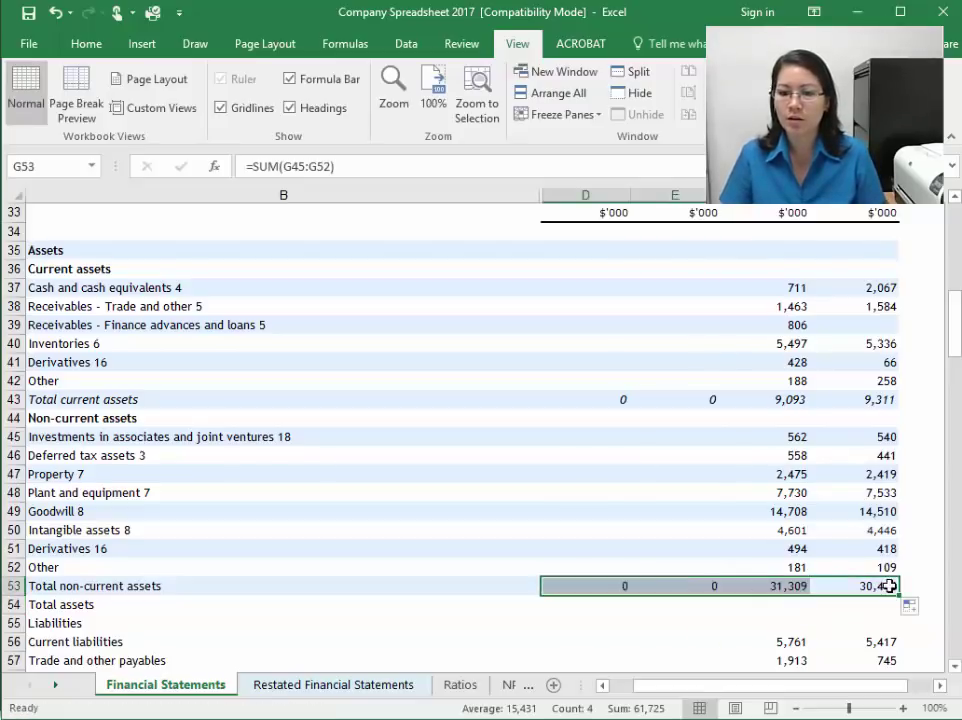
click(781, 588)
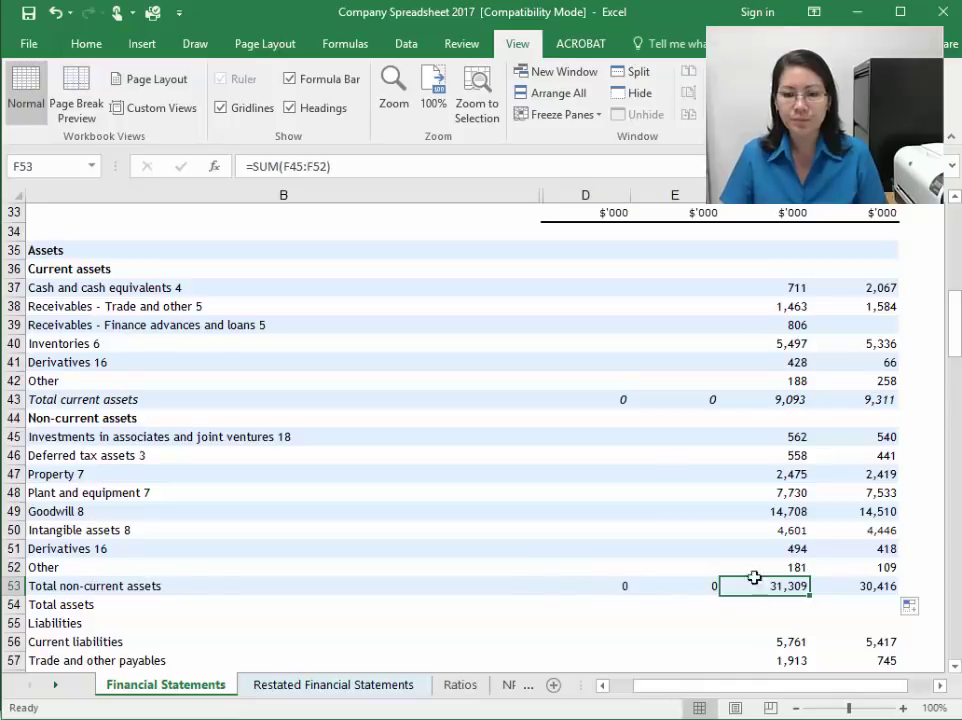
Step: Compare the two years' total non-current assets in row 53 with the figures in the annual report's balance sheet
click(785, 399)
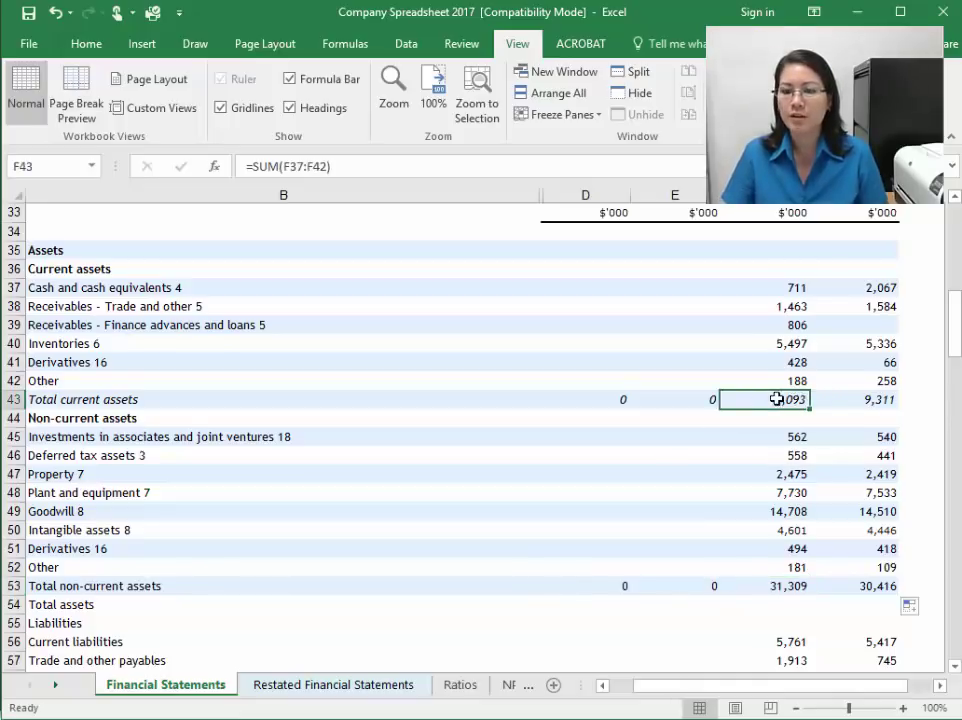
click(858, 12)
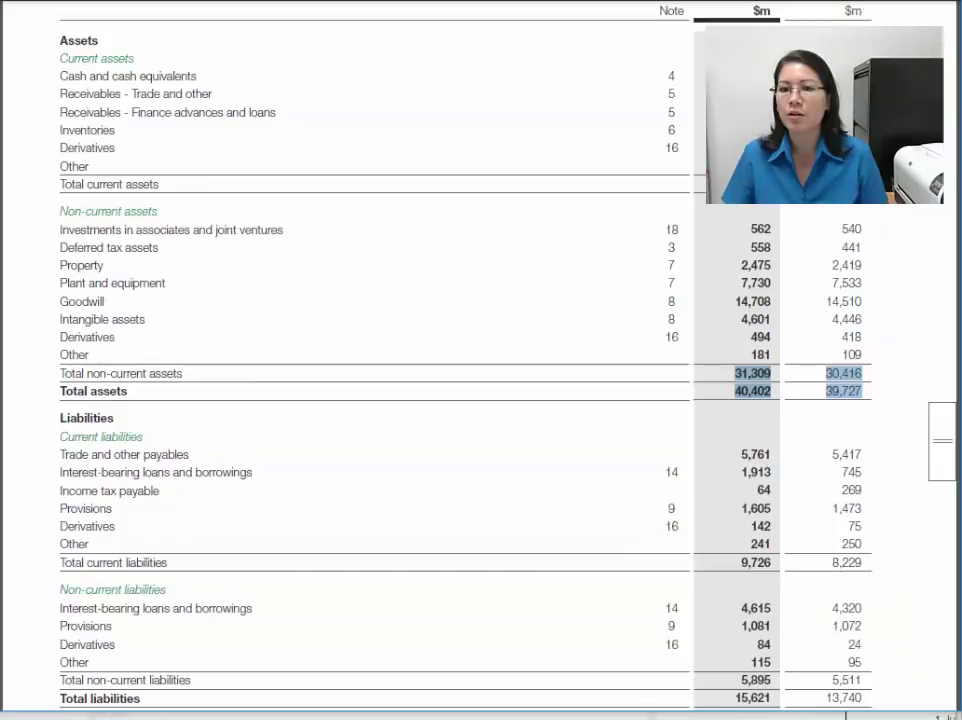
click(752, 373)
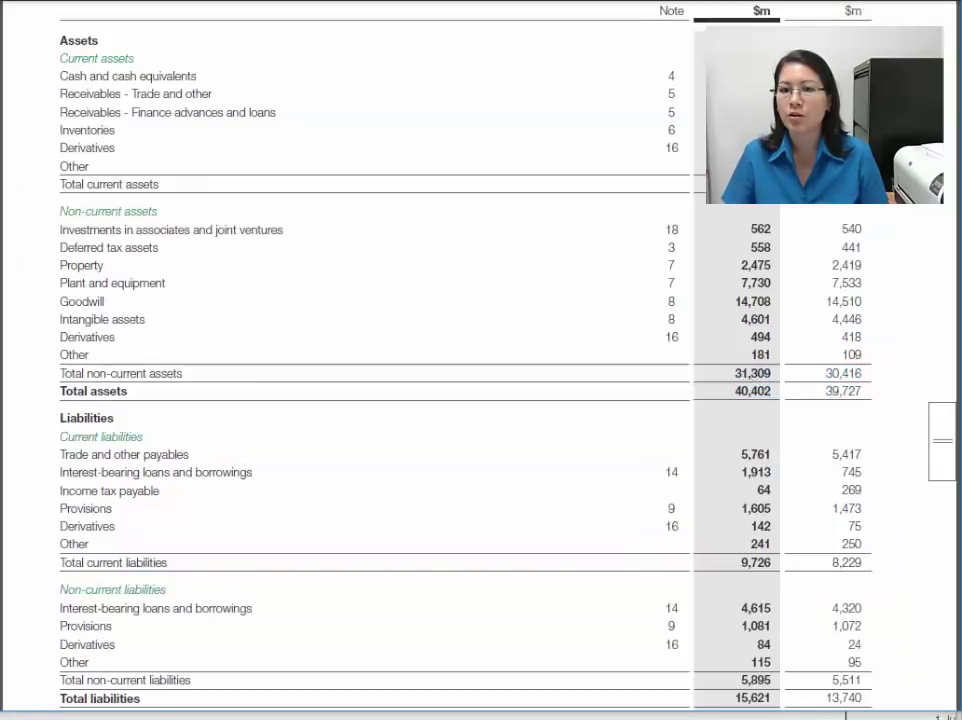
drag(731, 373, 868, 372)
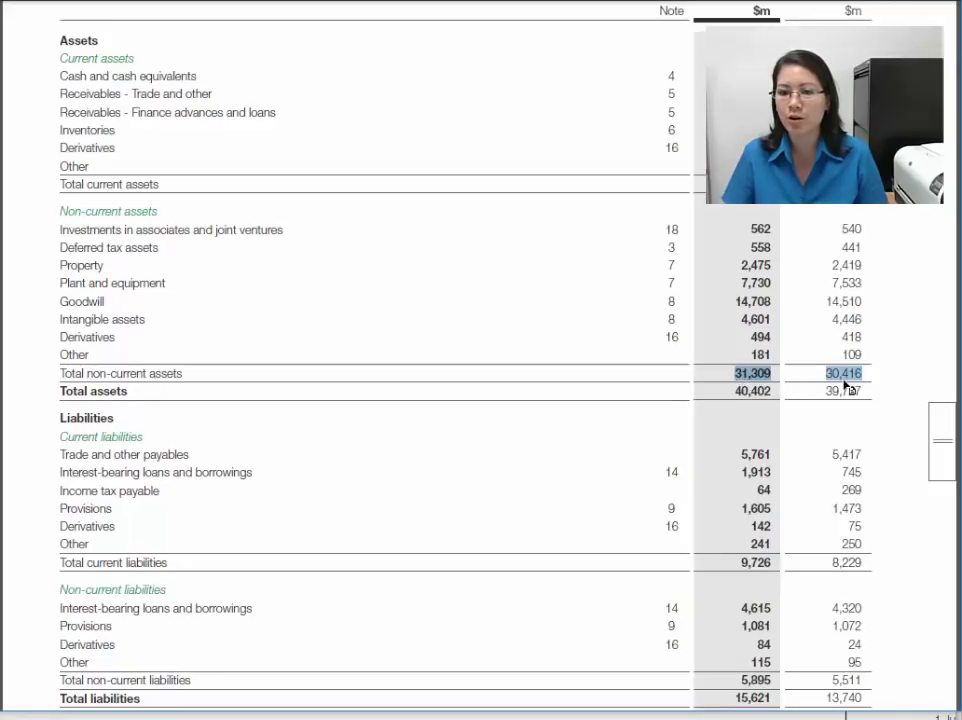
click(205, 714)
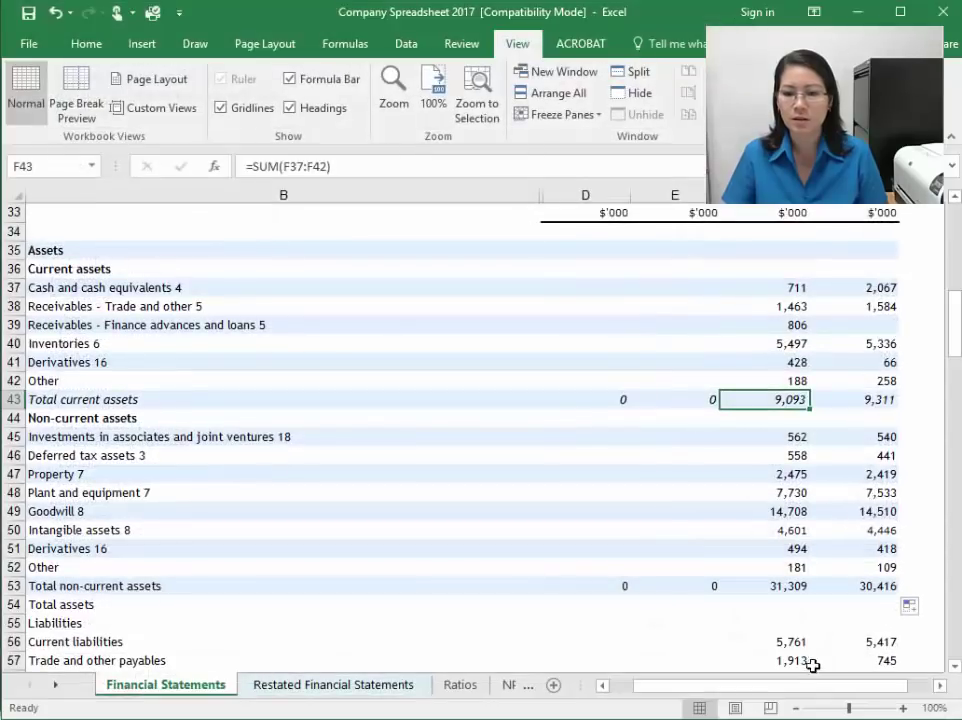
click(800, 586)
click(860, 585)
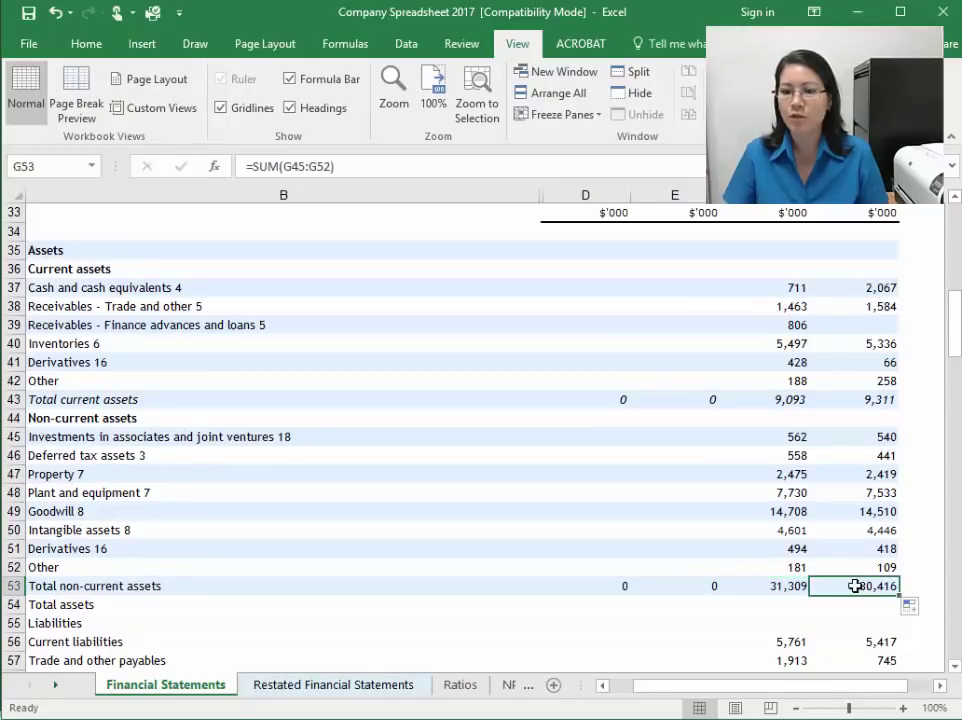
Step: Italicise the Total non-current assets and Total assets rows, 53 and 54
click(794, 436)
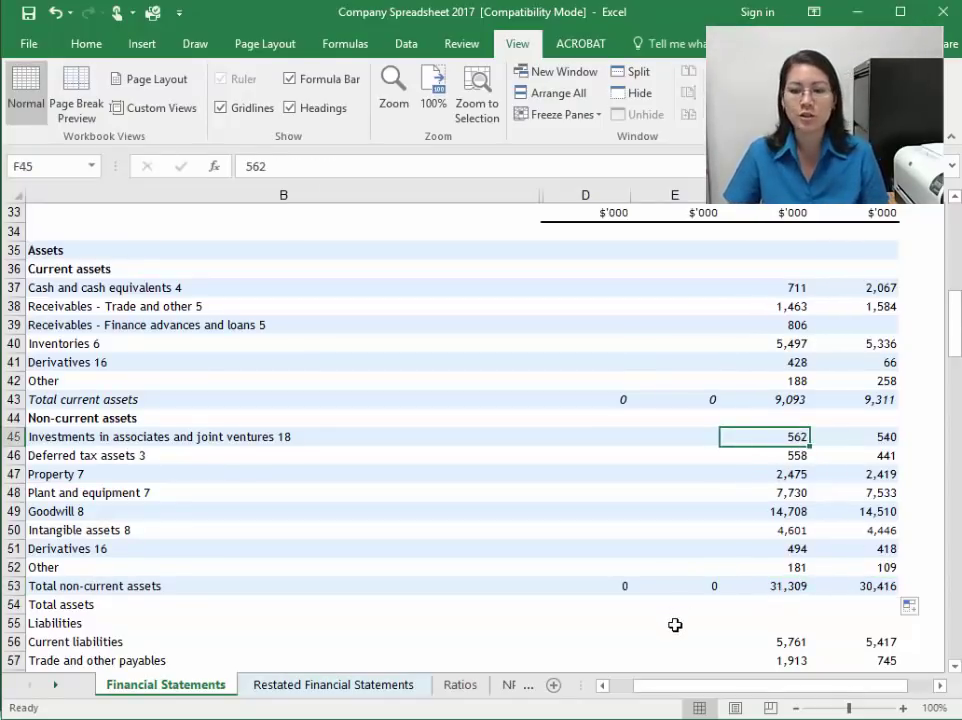
click(612, 608)
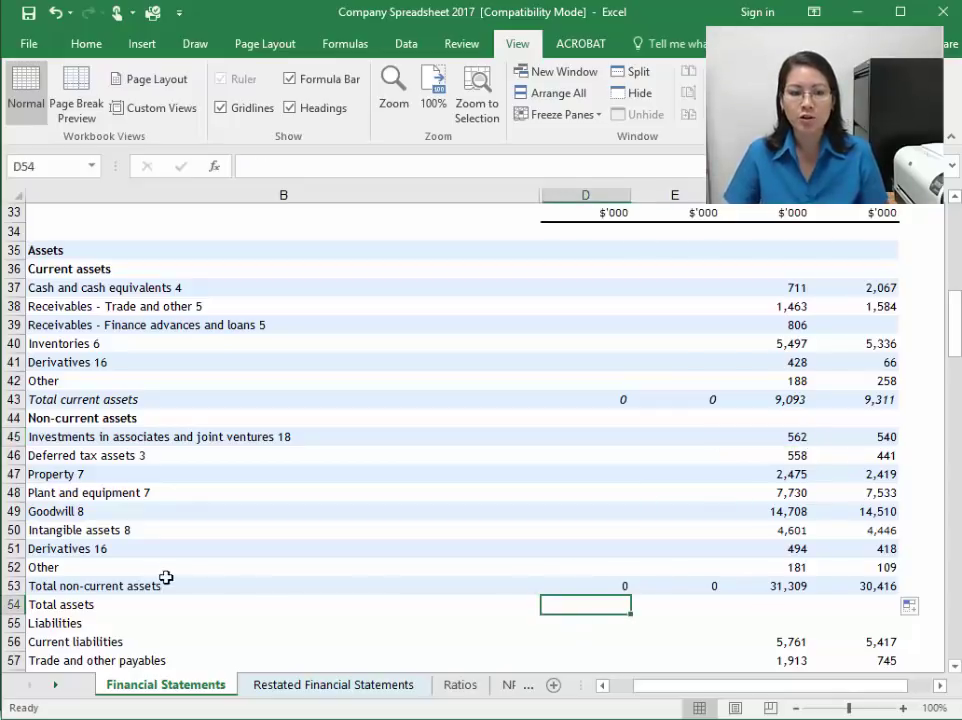
drag(24, 592, 17, 608)
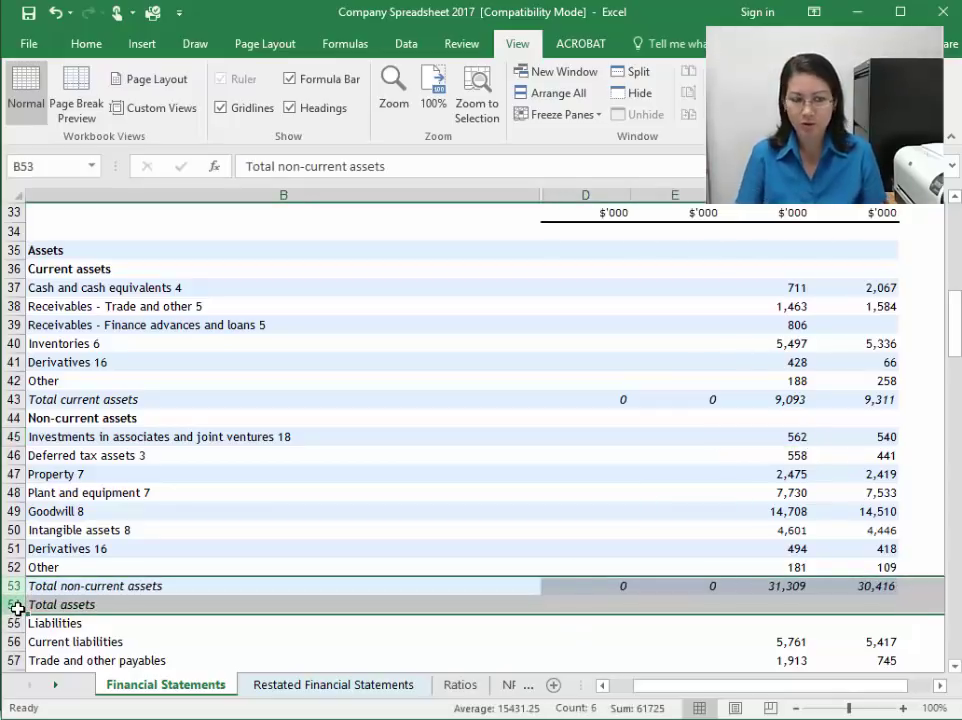
Step: Calculate total assets in D54 with =D43+D53 and fill the formula across to G54
click(616, 608)
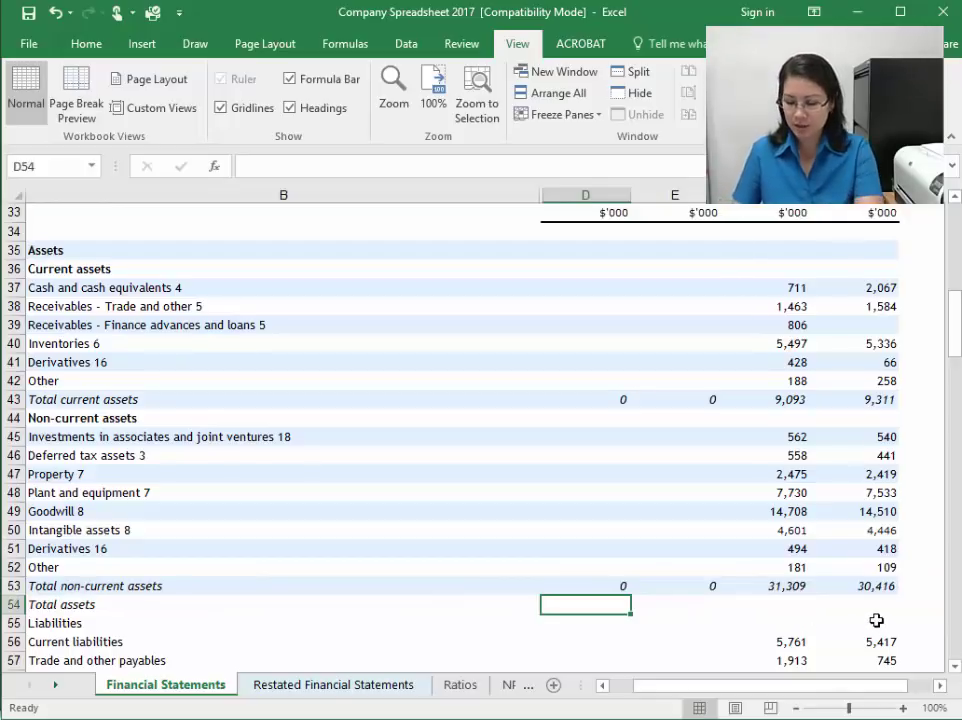
text(=)
click(603, 393)
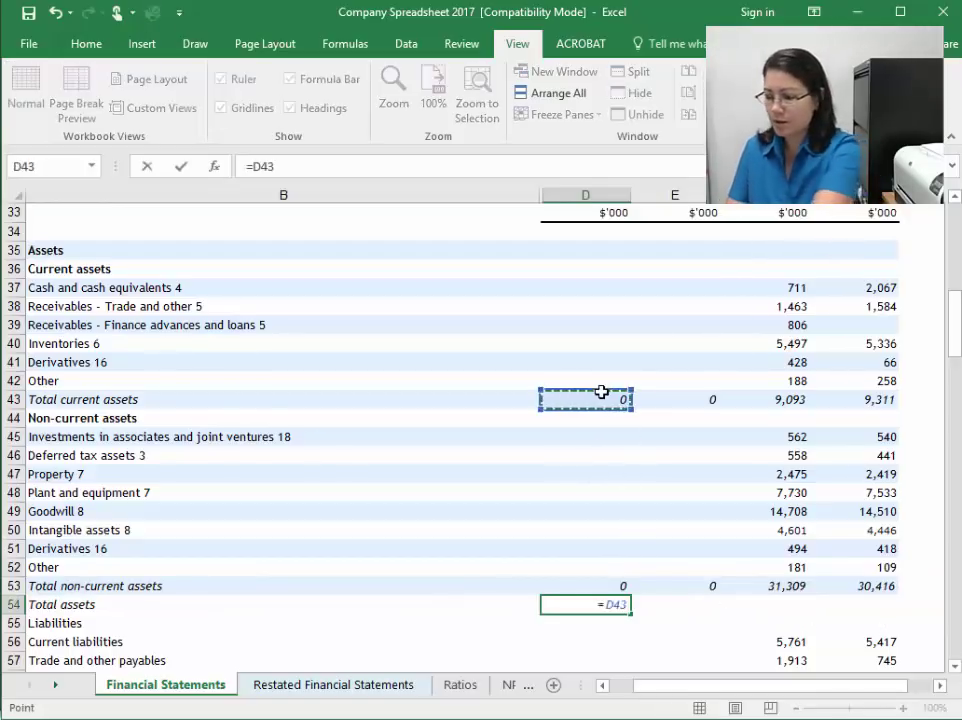
text(+)
click(604, 586)
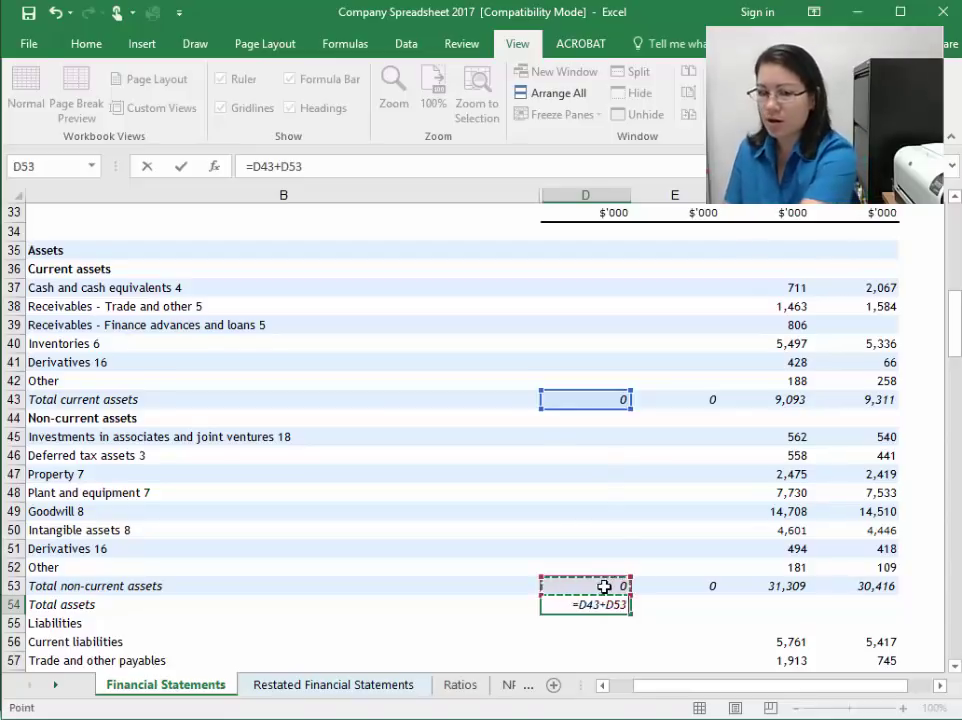
key(Return)
click(625, 608)
drag(630, 613, 890, 616)
Step: Check both years' total assets against the annual report and read its total current liabilities
click(777, 604)
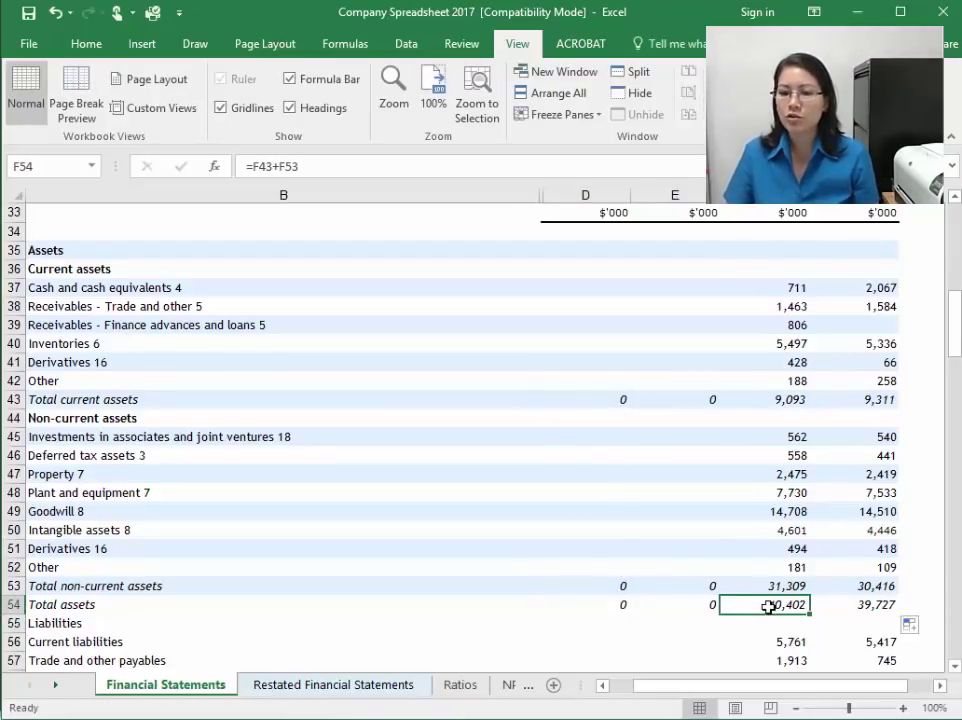
click(848, 12)
drag(736, 391, 870, 390)
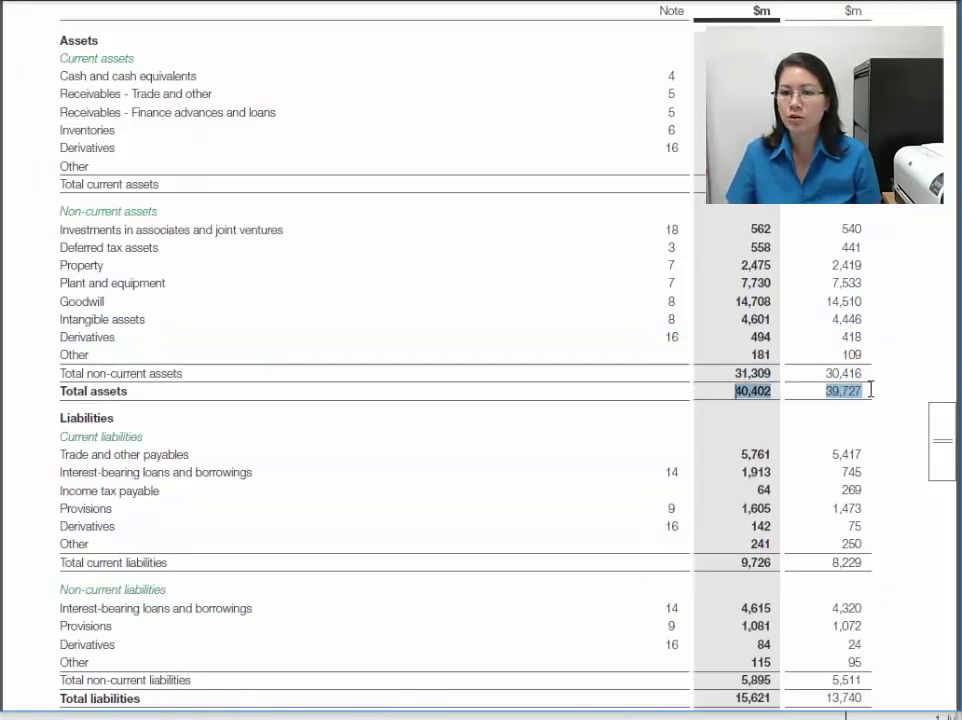
click(797, 410)
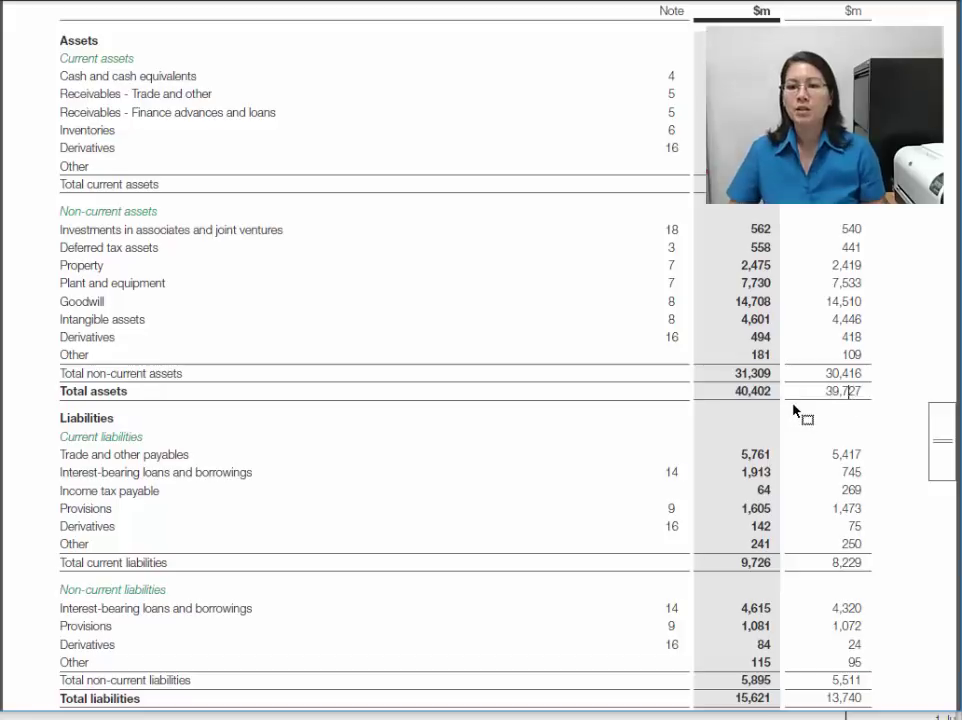
scroll(797, 412, down, 5)
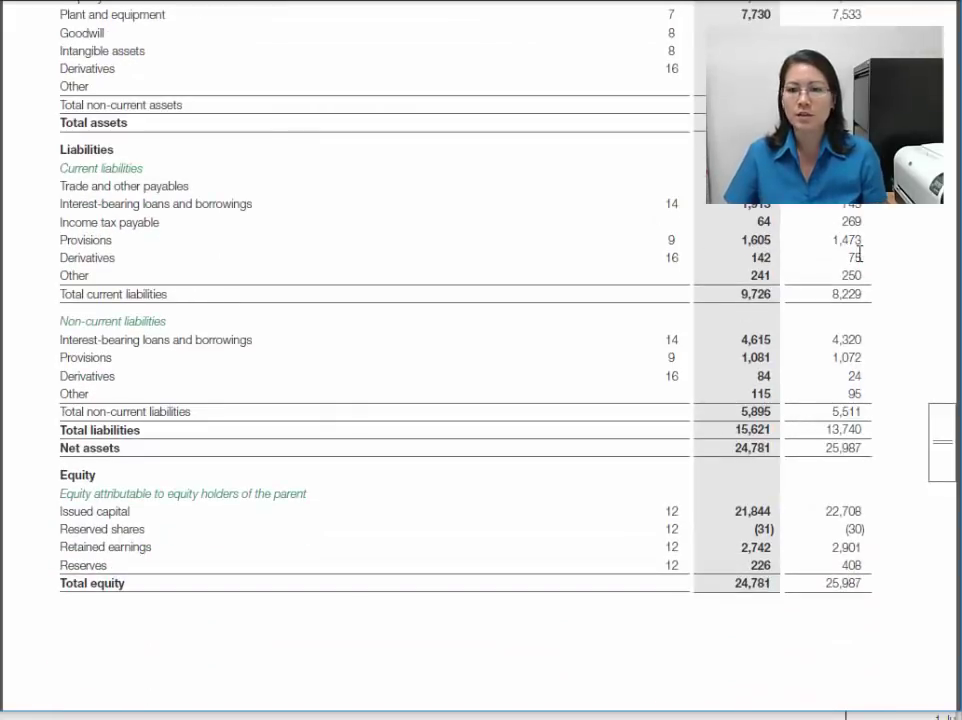
drag(828, 211, 745, 309)
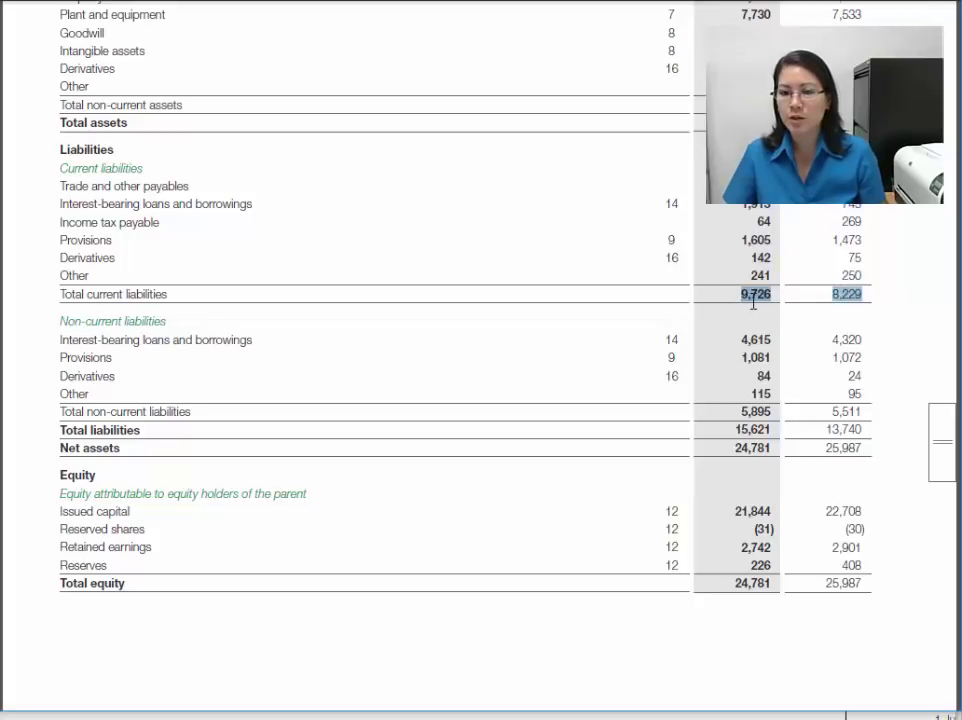
key(alt+Tab)
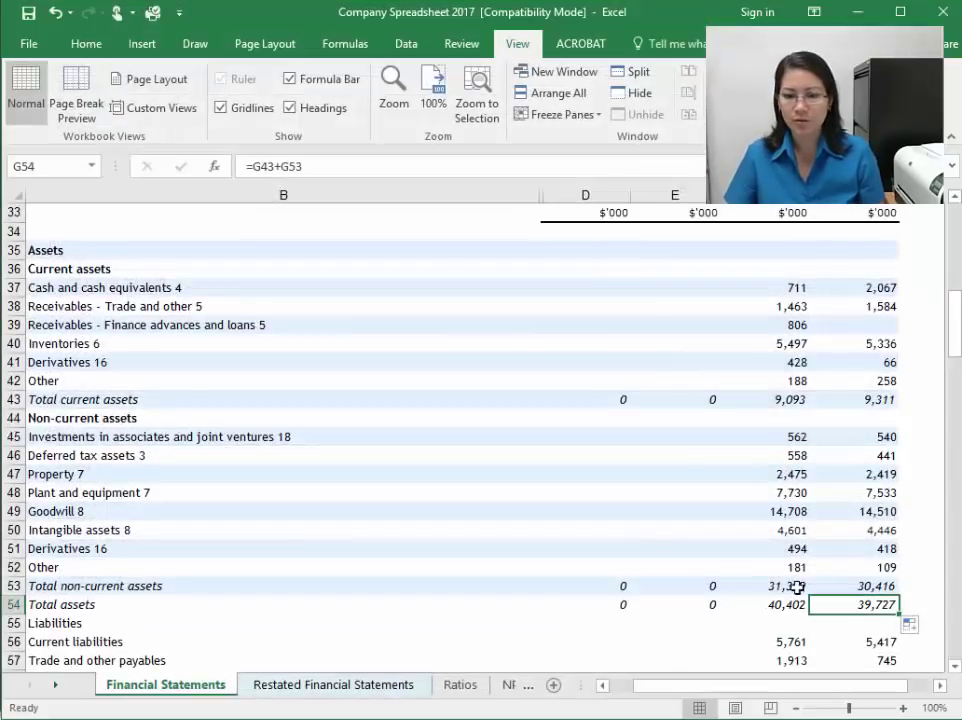
Step: Move the current liabilities figures in F56:G61 down one row so they start at Trade and other payables in F57
scroll(734, 569, down, 6)
click(896, 417)
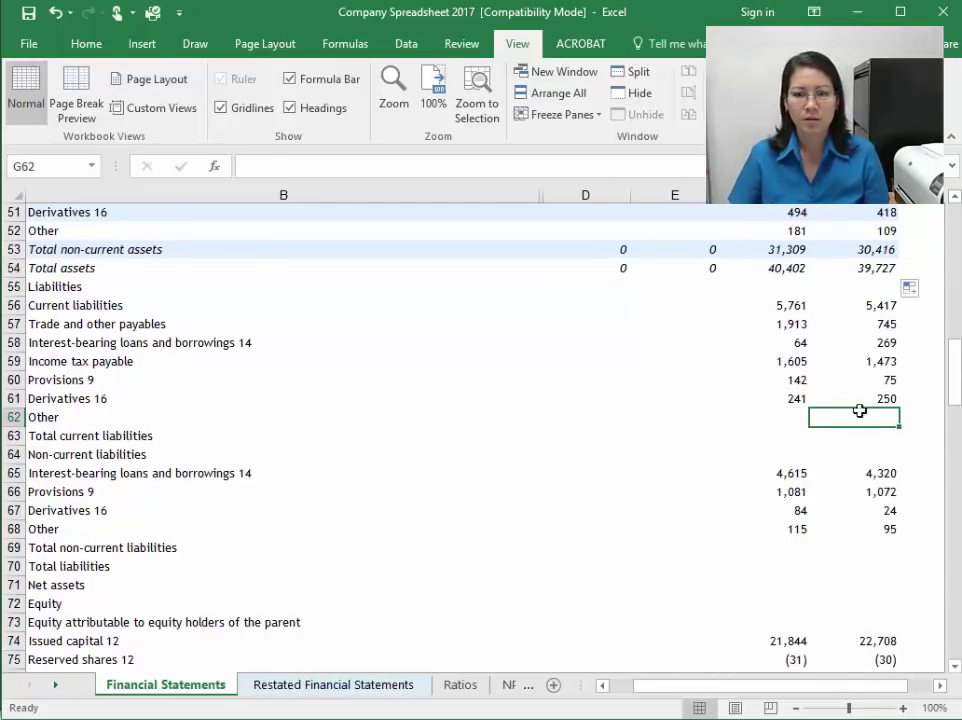
click(786, 306)
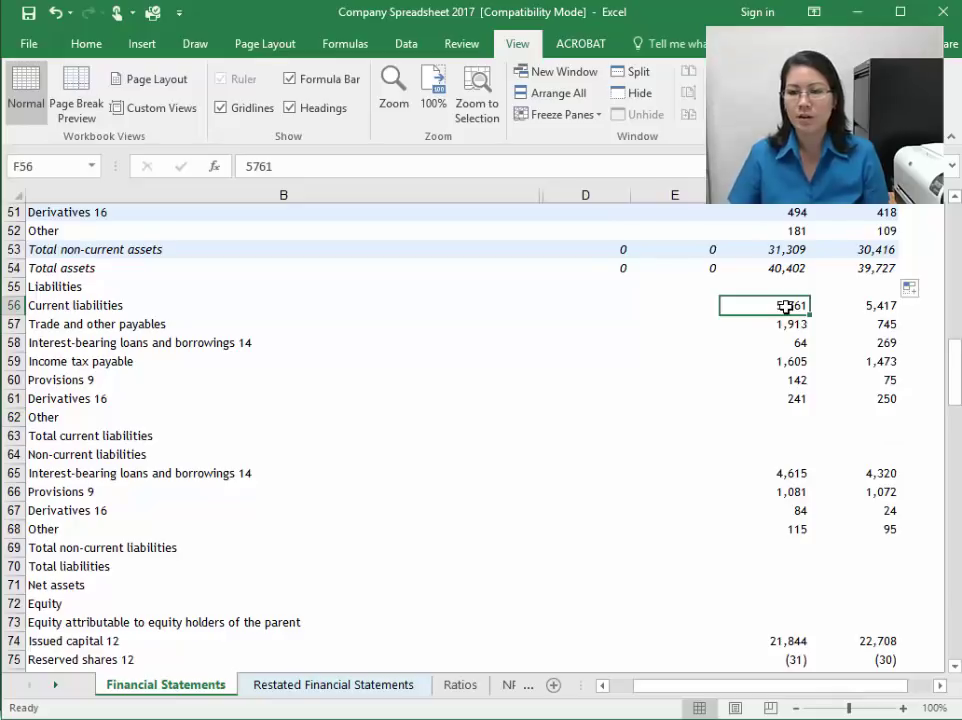
drag(799, 301, 853, 397)
key(ctrl+c)
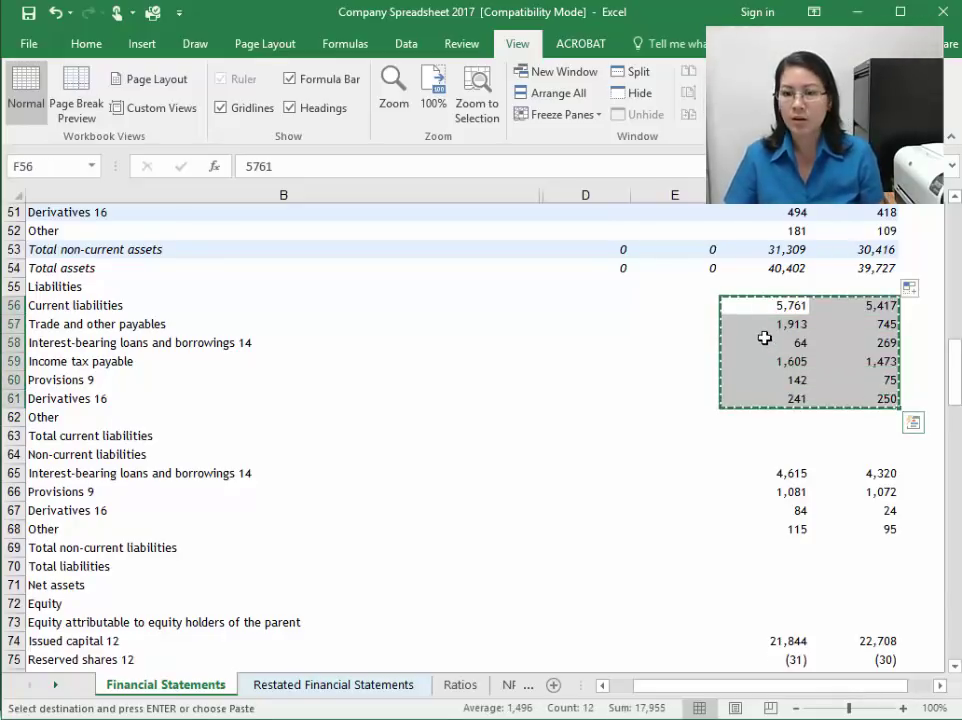
click(795, 326)
key(ctrl+v)
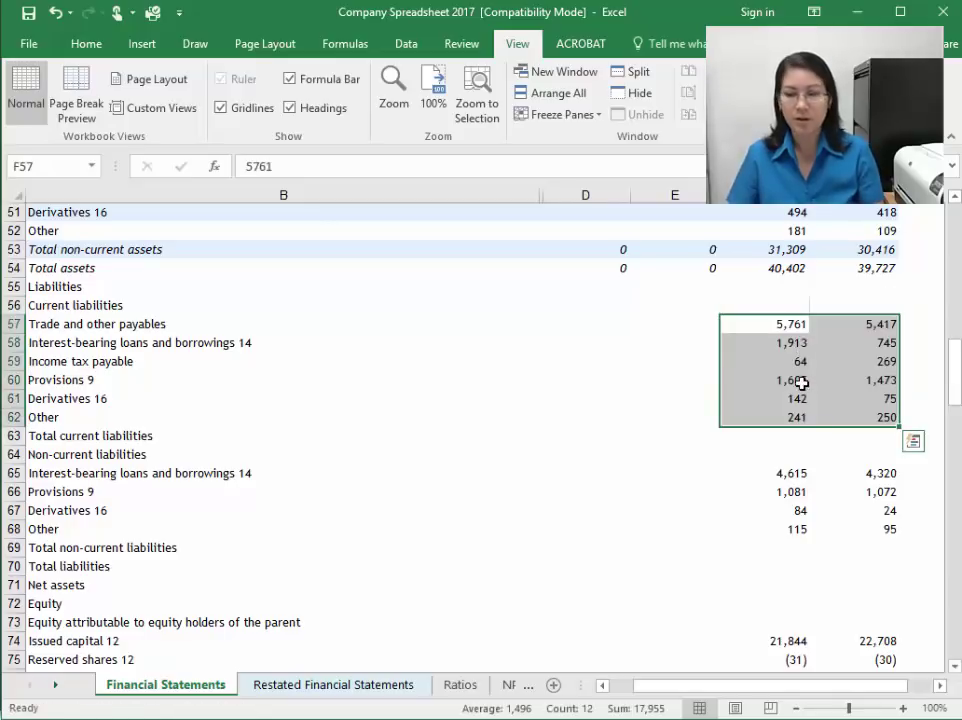
click(800, 381)
click(785, 323)
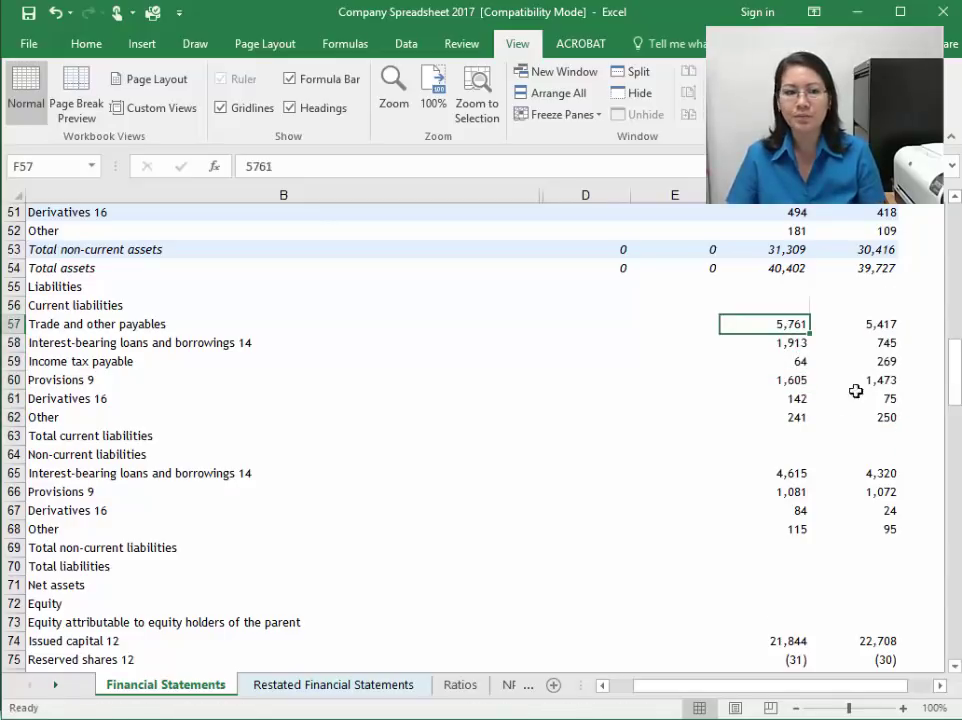
Step: Total the 2014 current liabilities in G63 with =SUM(G57:G62), fill the formula across to D63 and check both years' totals
click(783, 431)
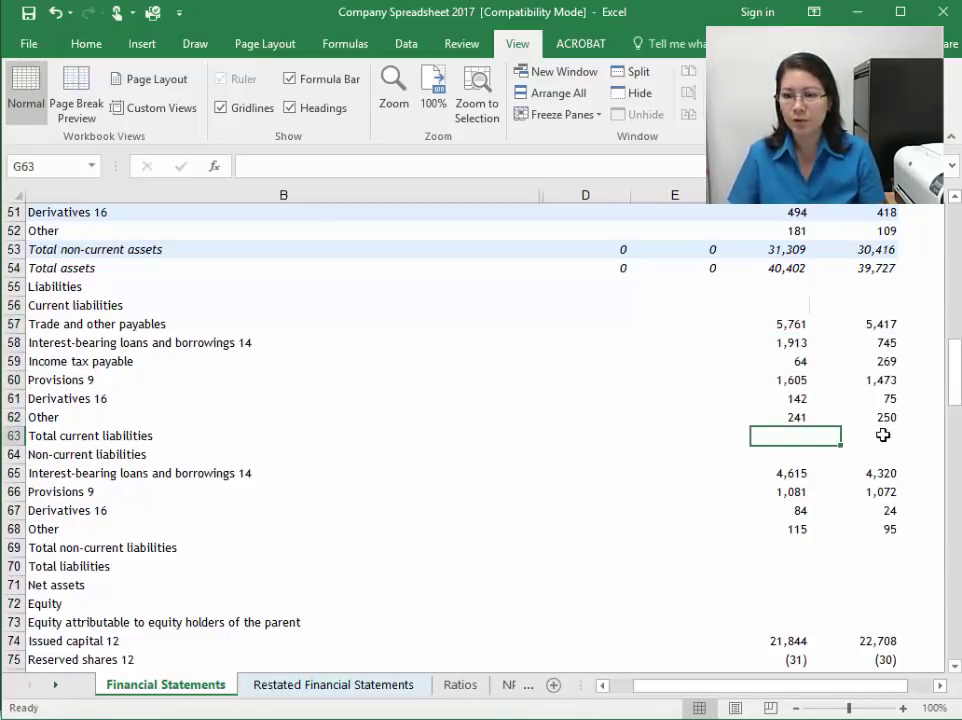
click(883, 435)
text(=sum()
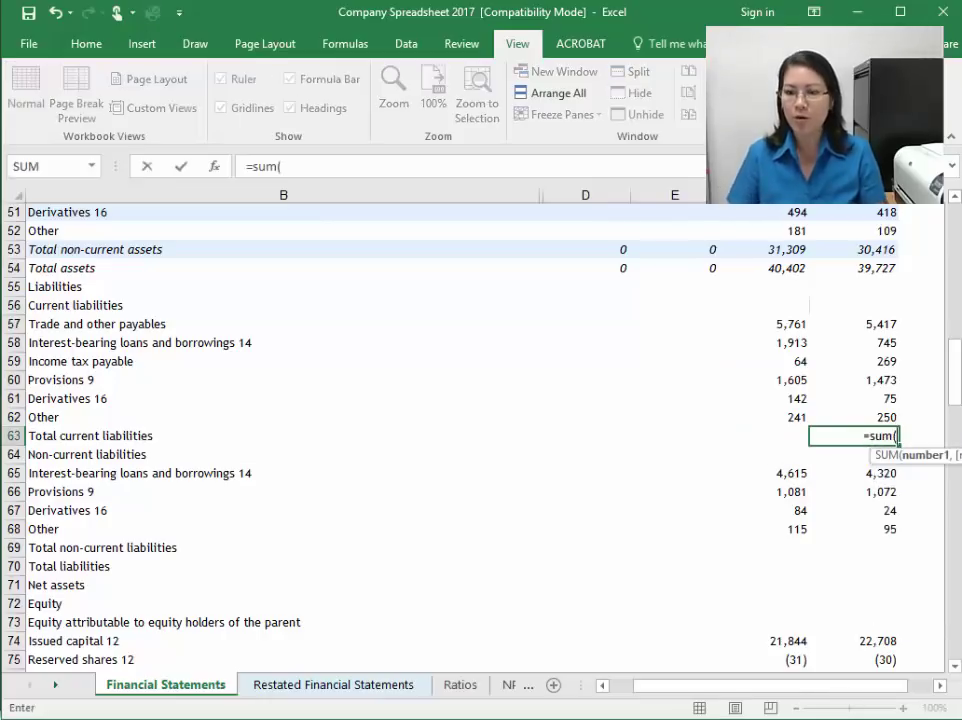
drag(848, 329, 840, 424)
text())
key(Return)
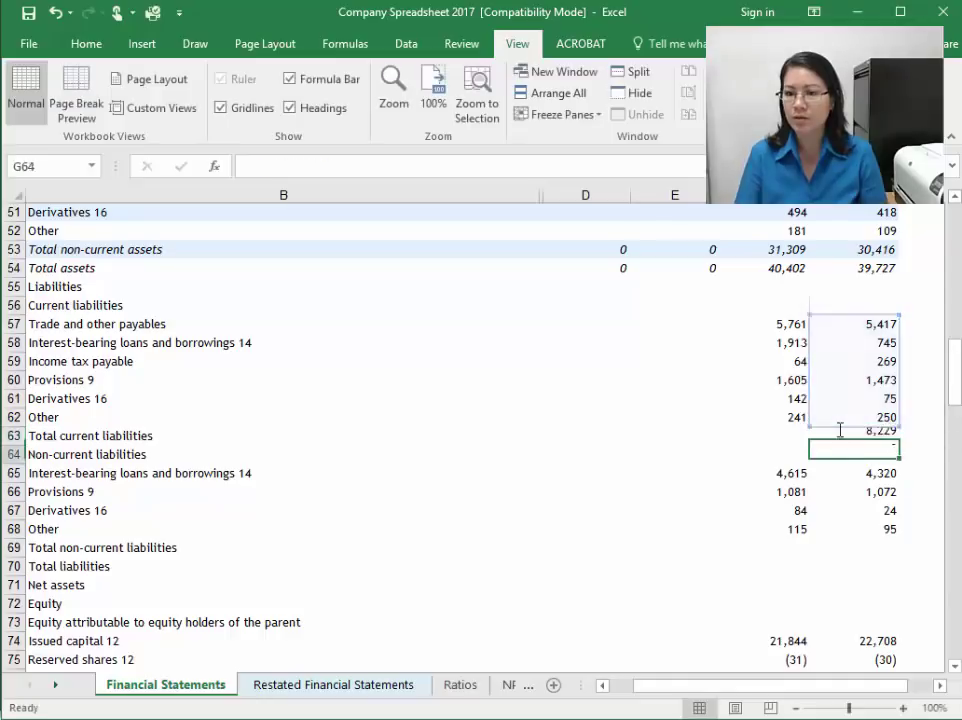
click(838, 431)
drag(901, 447, 552, 447)
click(788, 379)
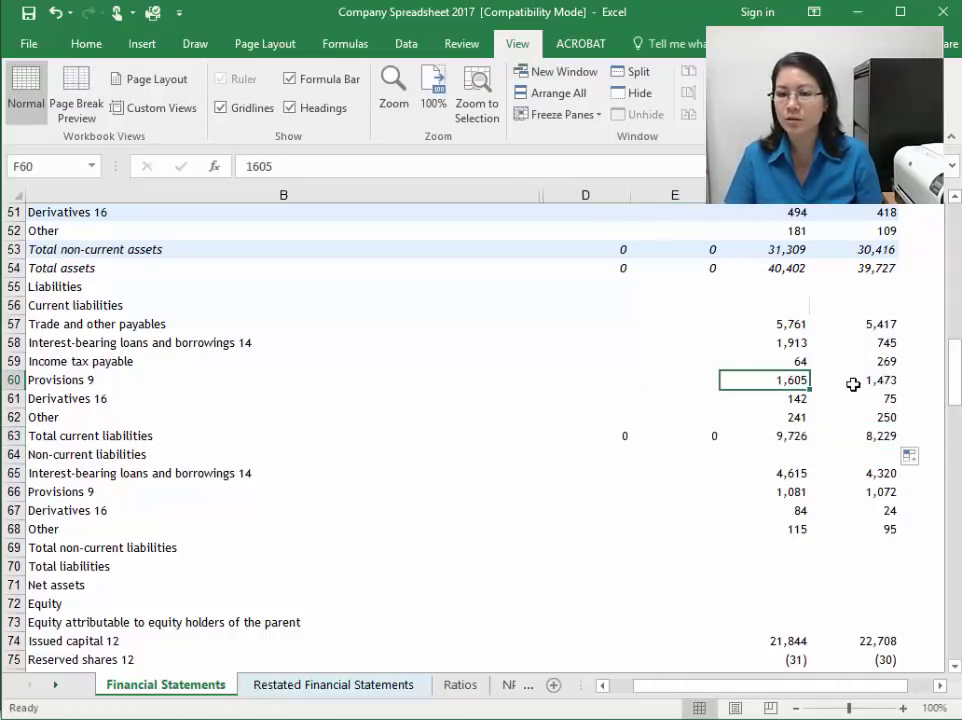
click(798, 437)
click(870, 434)
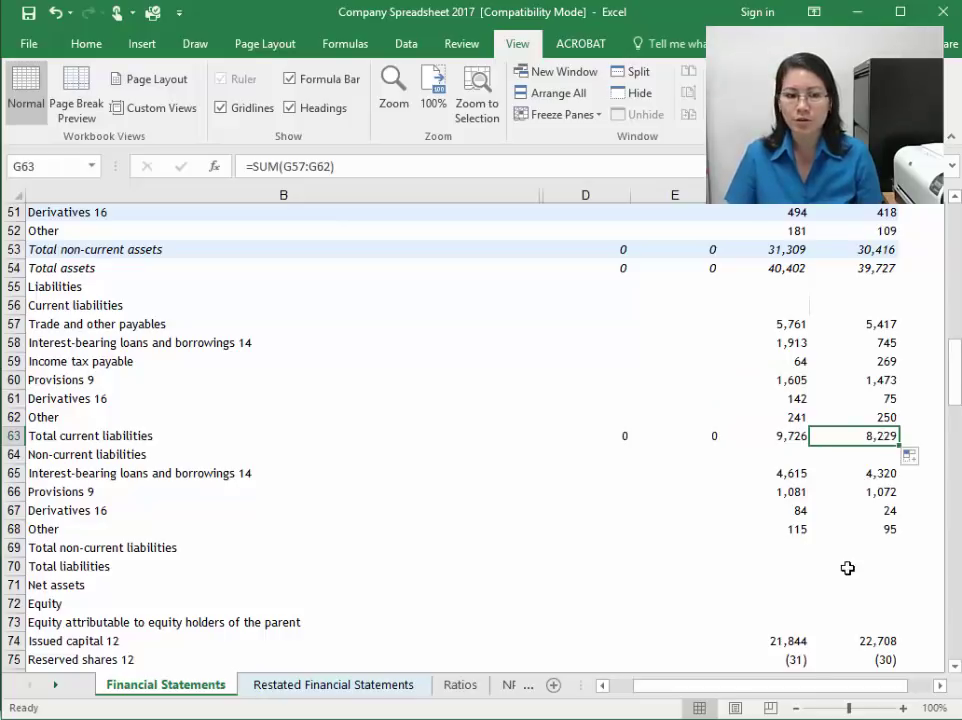
click(784, 472)
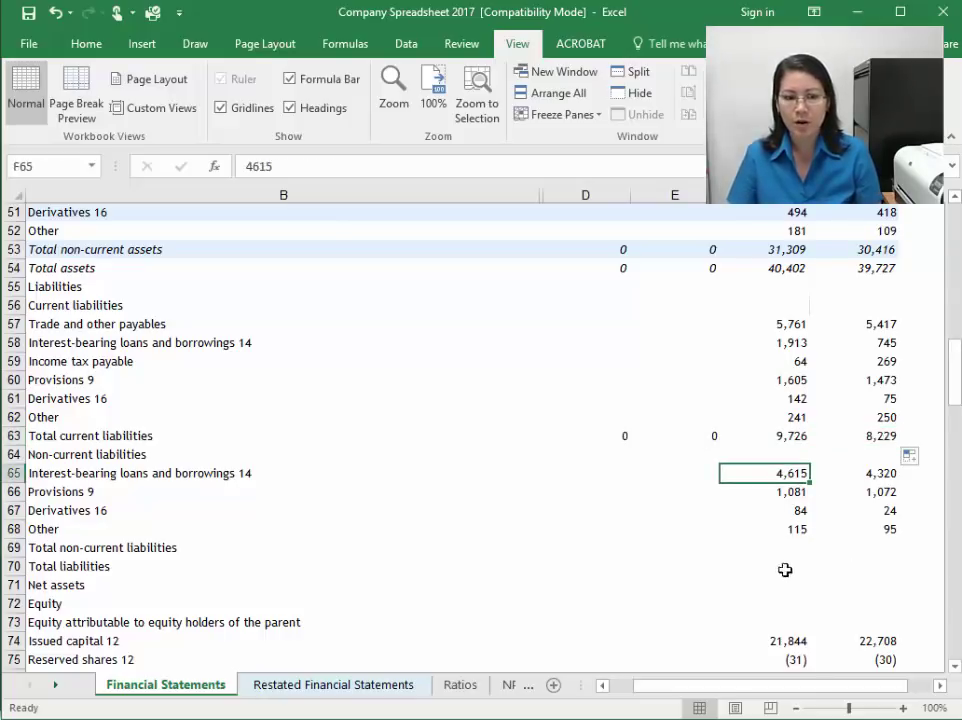
Step: Total the 2014 non-current liabilities in G69 with =SUM(G65:G68) and fill the formula across to D69
click(799, 545)
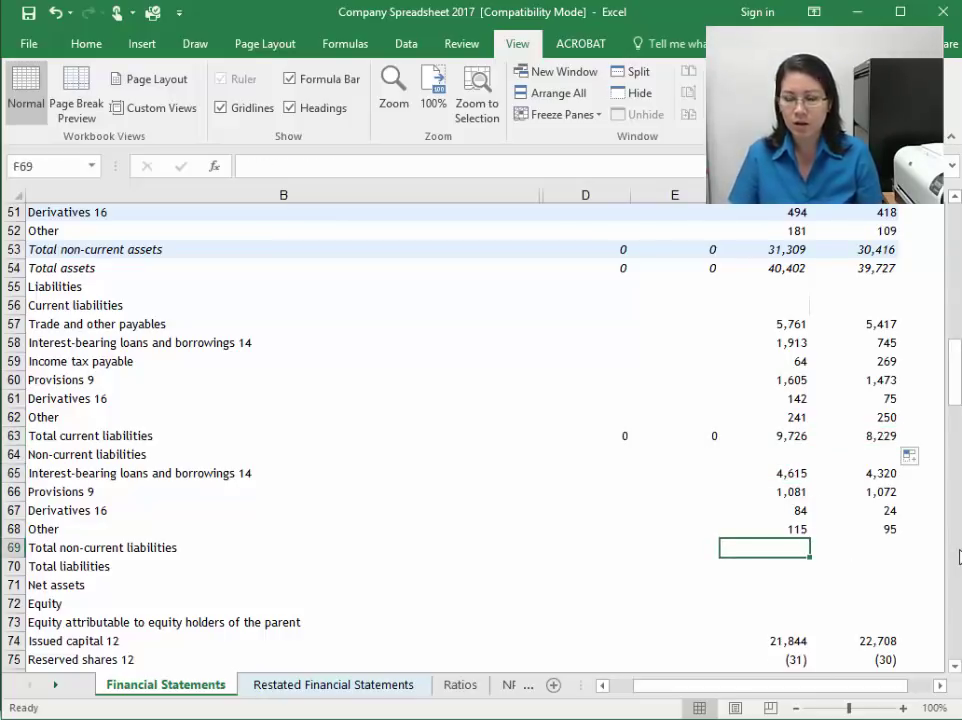
key(Right)
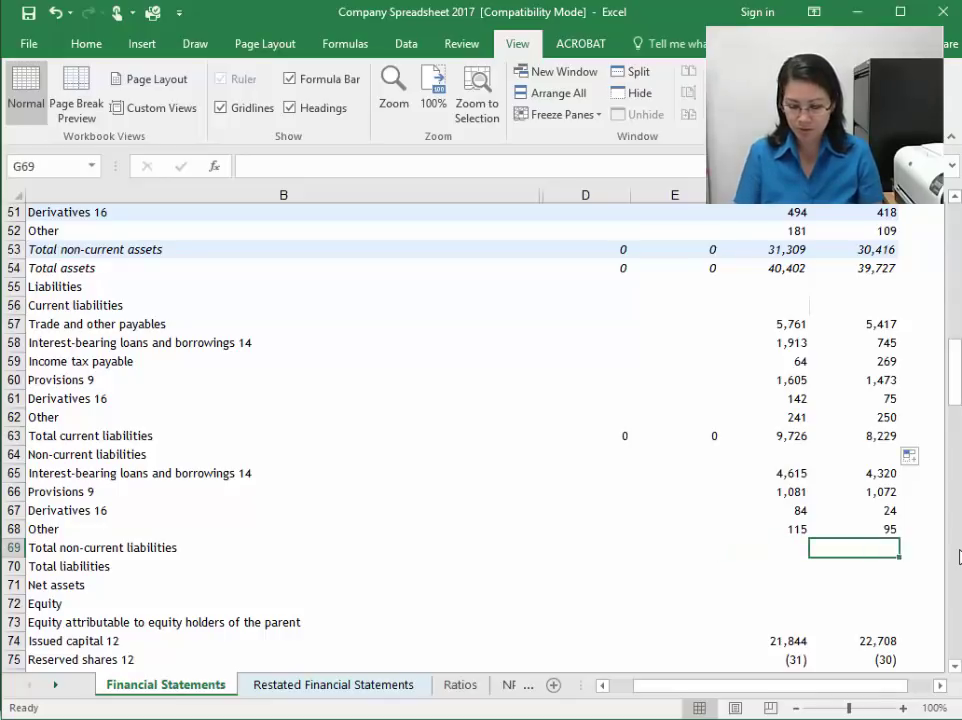
text(=sum()
key(Up)
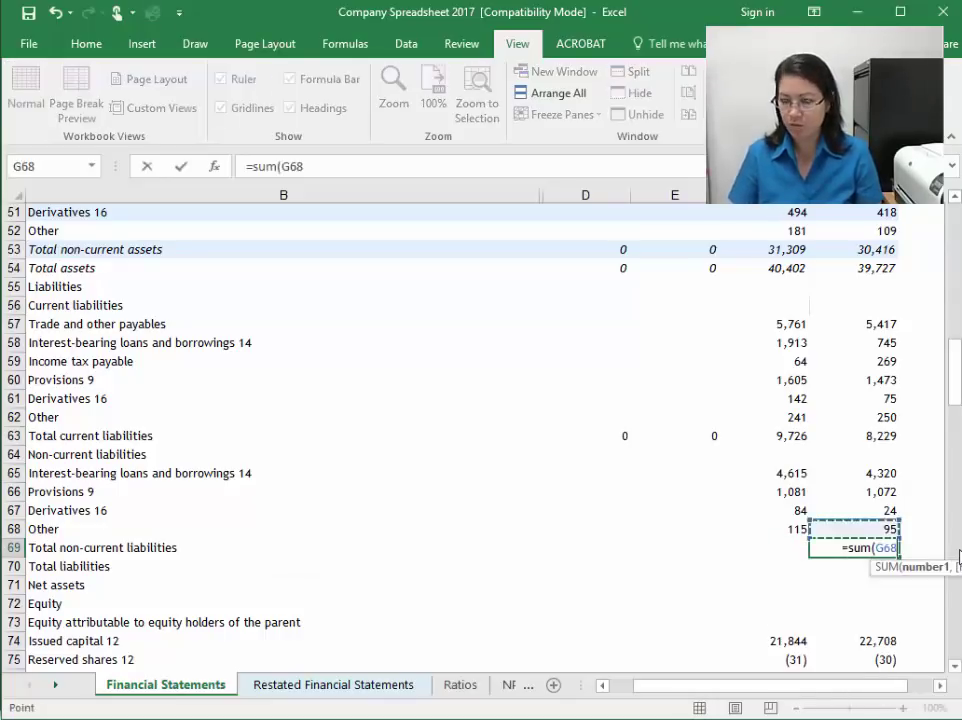
key(shift+Up)
key(shift+Up)
key(shift+Up)
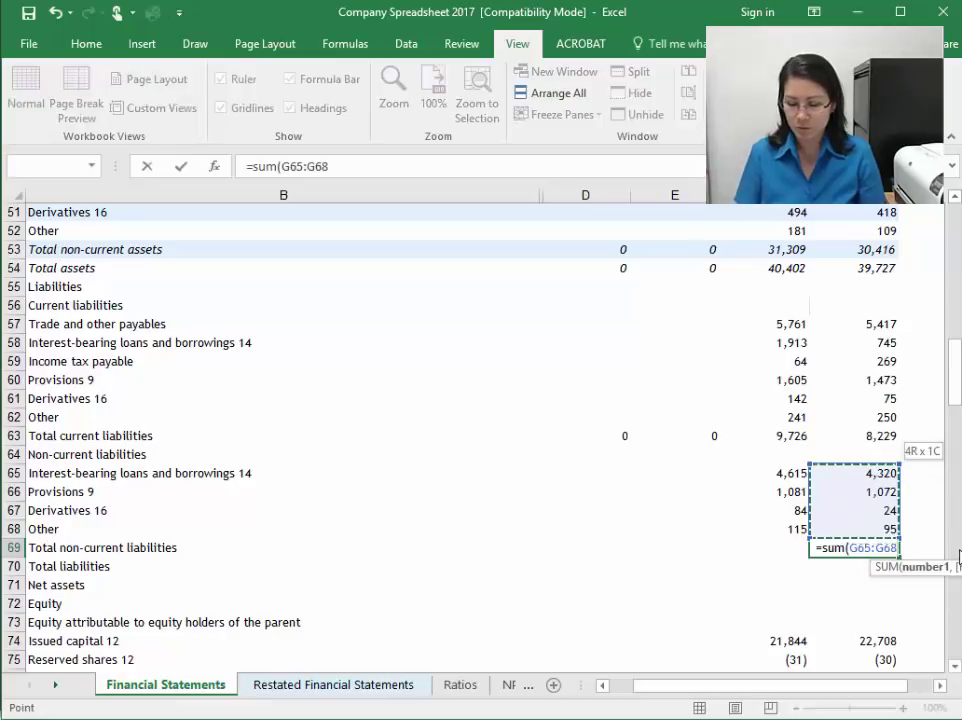
key(Return)
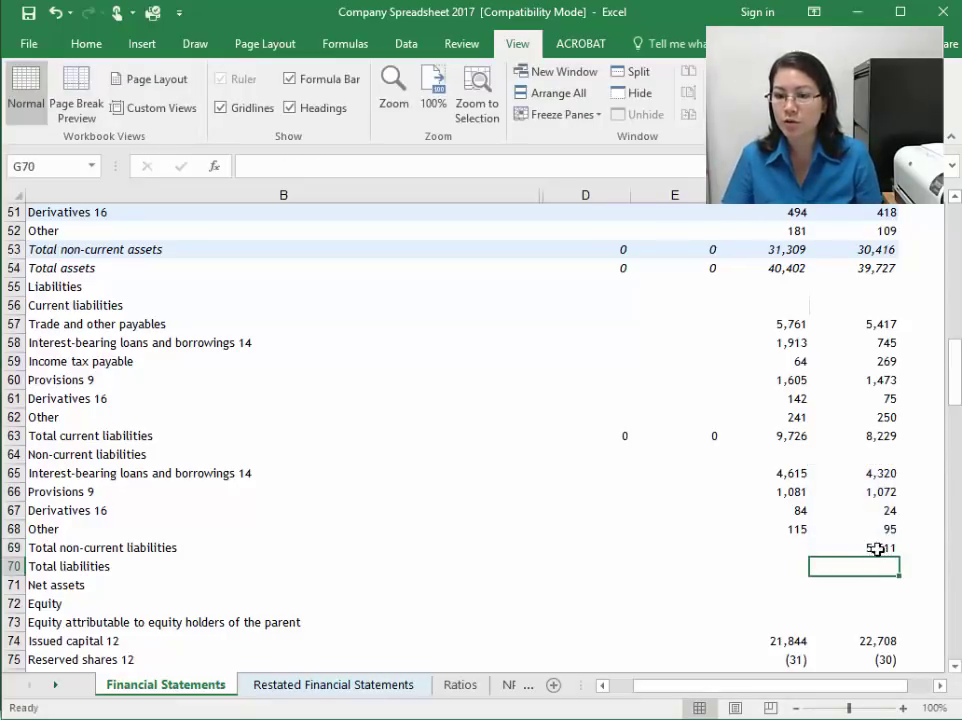
click(835, 548)
drag(900, 556, 590, 550)
click(751, 543)
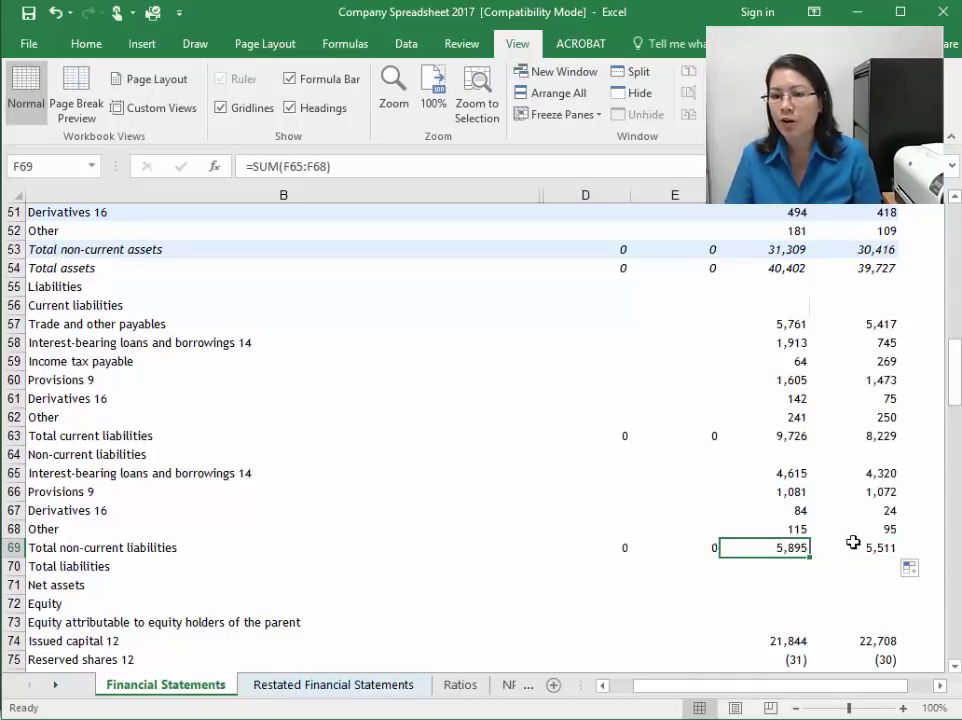
Step: Switch to the annual report to check both years' total non-current liabilities and read its total liabilities
click(860, 16)
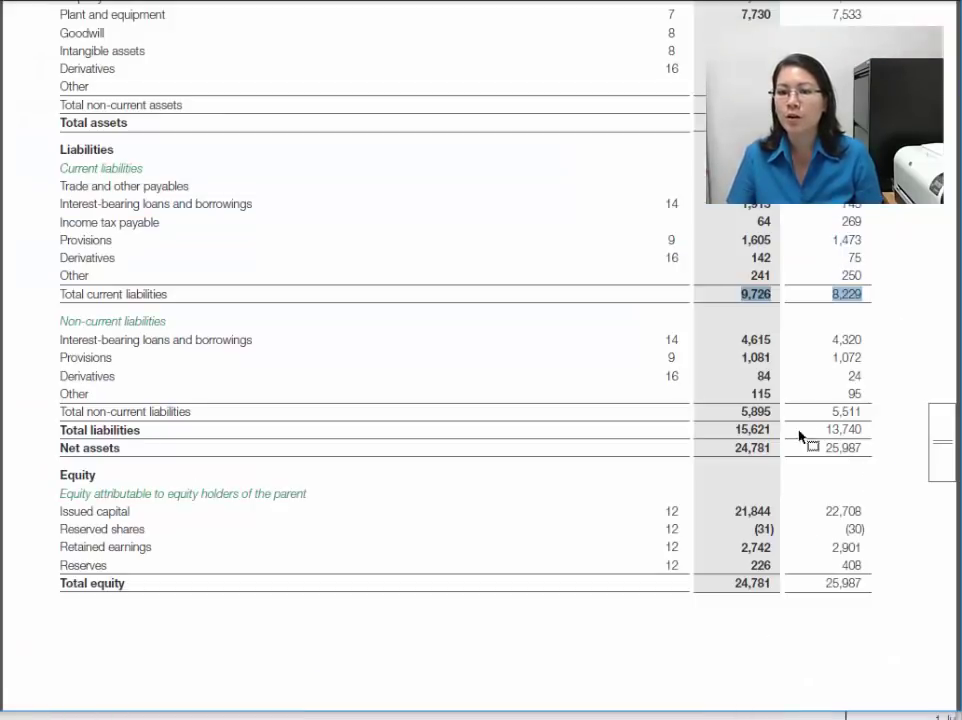
drag(739, 404, 849, 405)
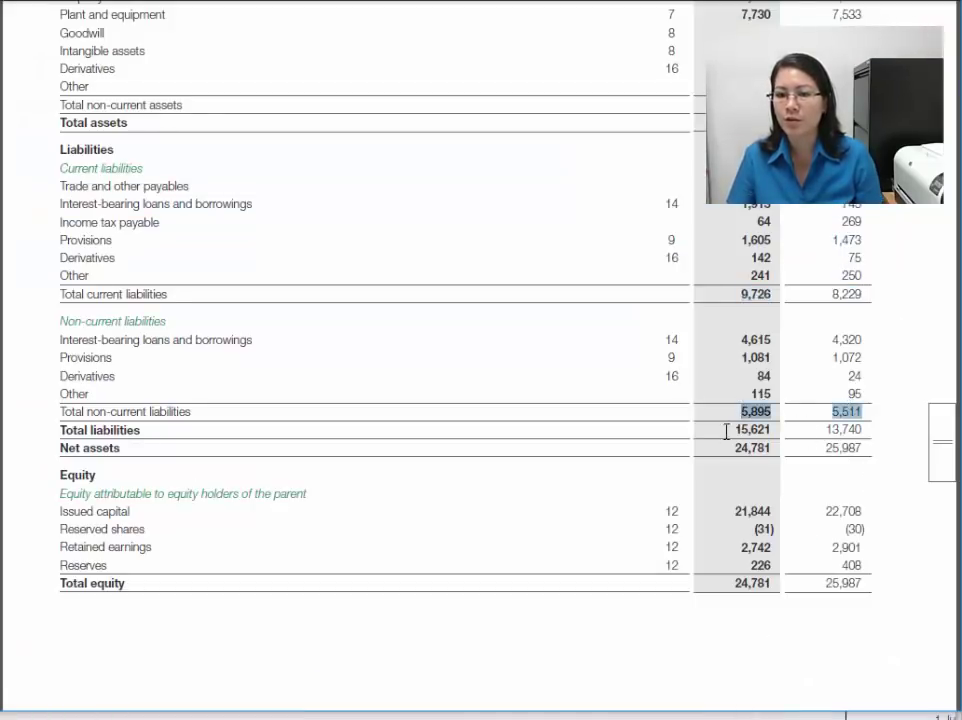
drag(733, 428, 797, 443)
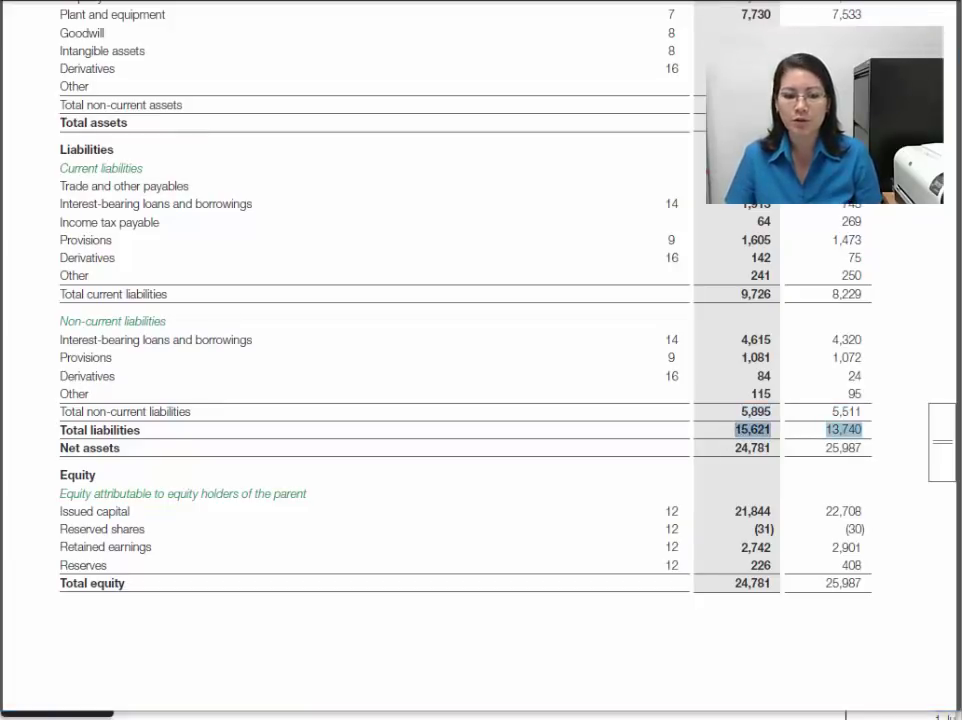
Step: Return to the spreadsheet, calculate 2014 total liabilities in G70 with =G69+G63 and fill the formula across to D70
key(alt+Tab)
click(752, 565)
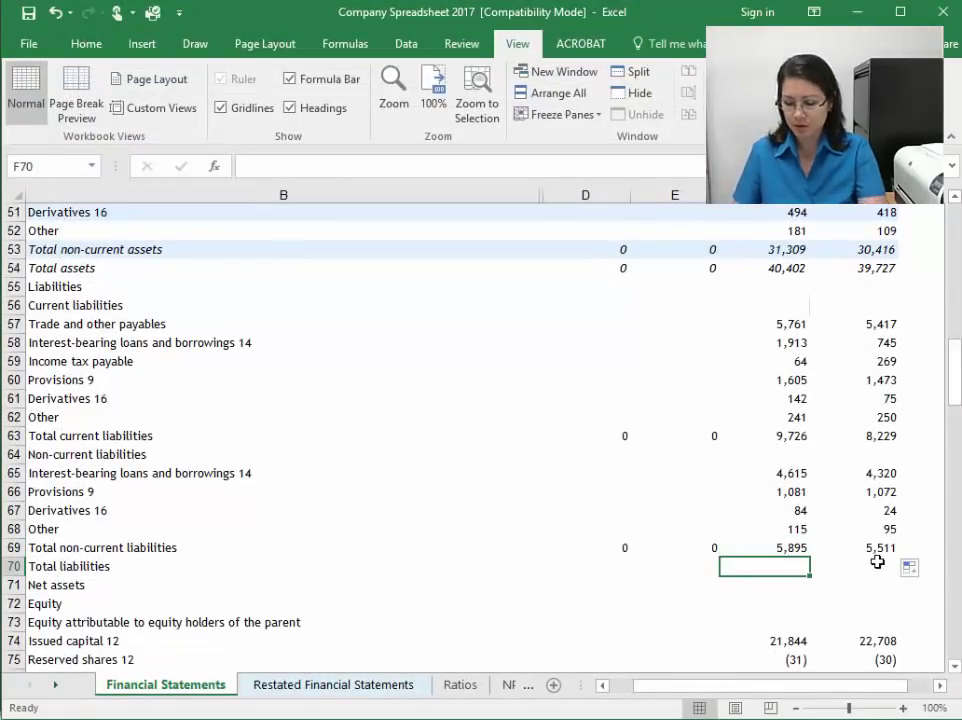
click(879, 565)
text(=)
click(869, 545)
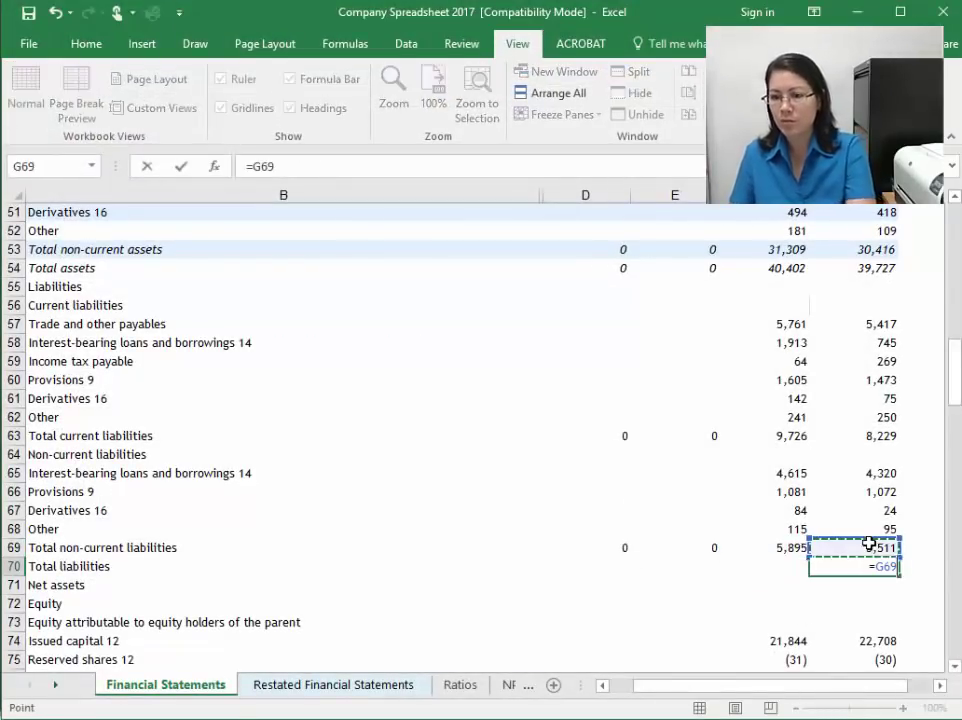
text(+)
click(880, 436)
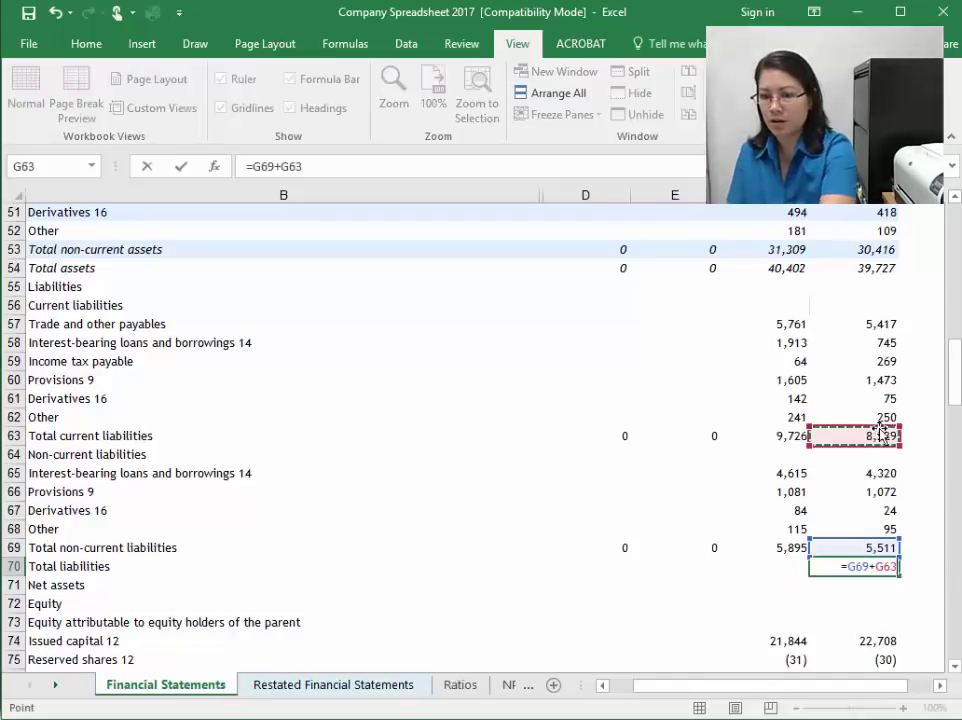
key(Return)
key(Up)
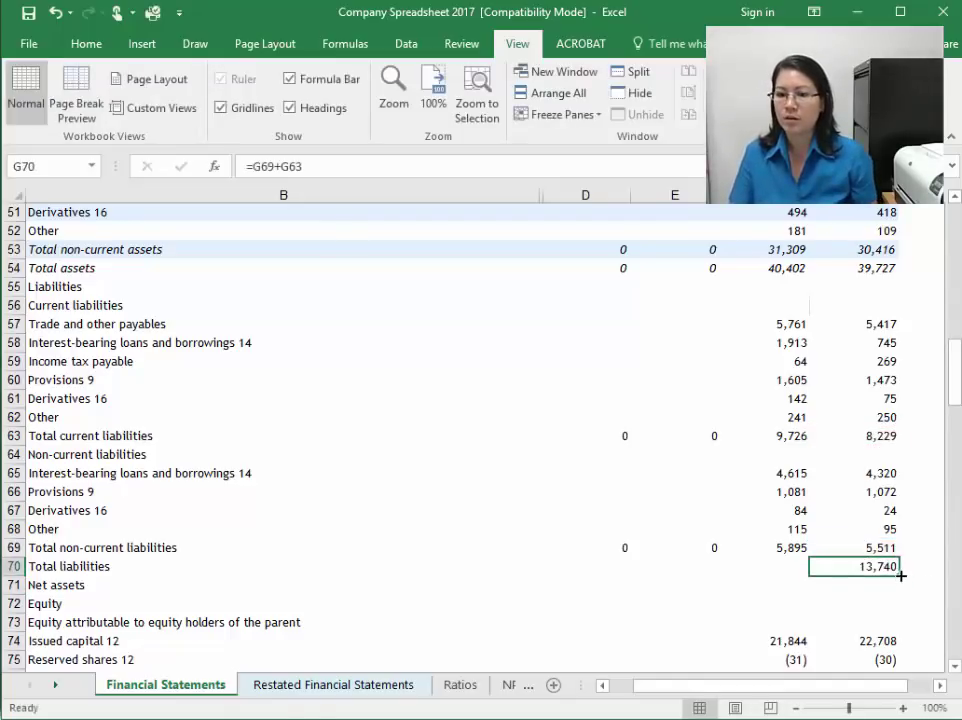
drag(900, 575, 578, 586)
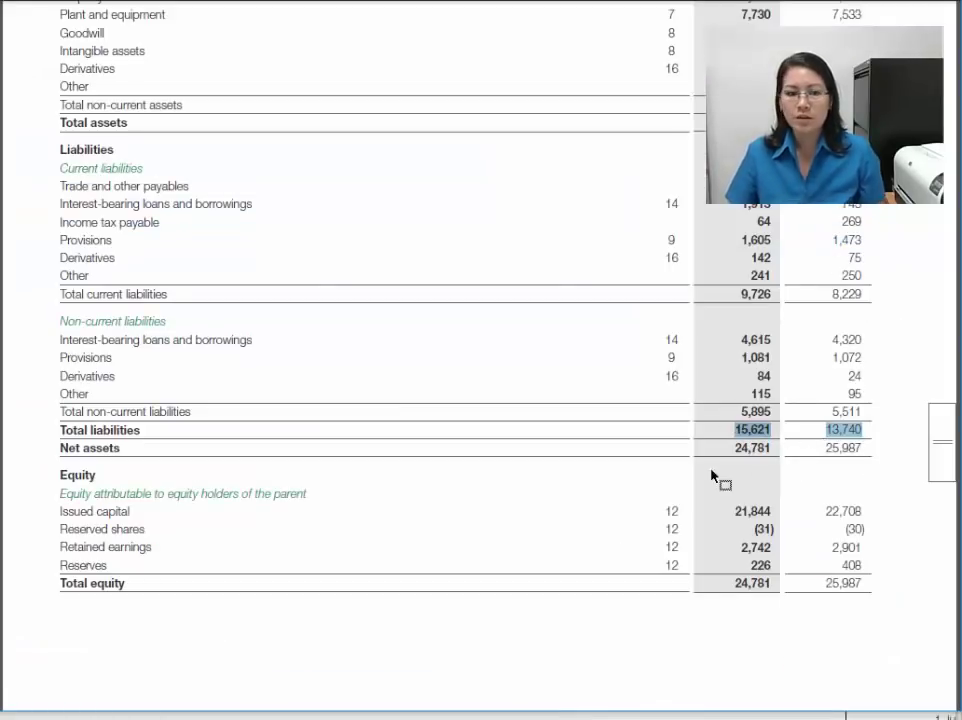
Step: Compare net assets with total equity for both years in the annual report's balance sheet
click(741, 453)
drag(736, 445, 860, 448)
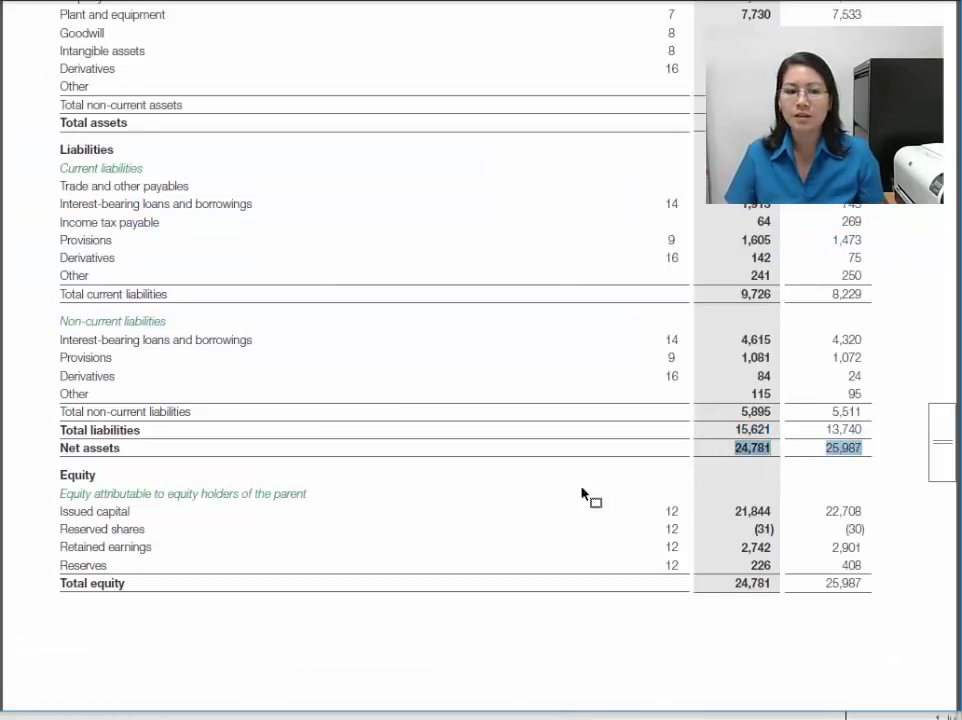
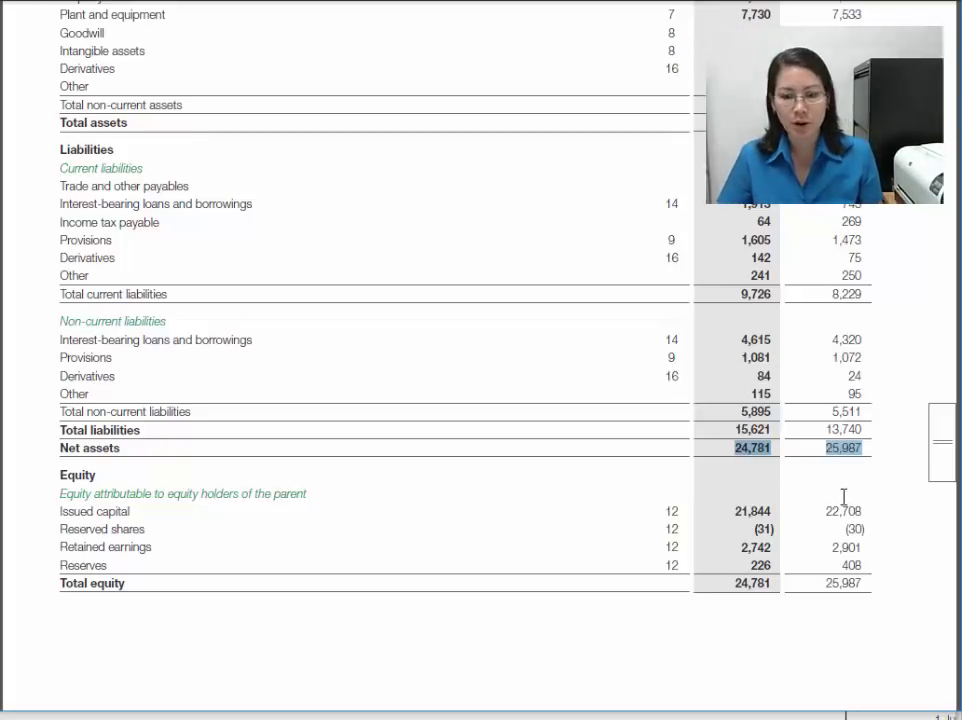
drag(736, 585, 862, 584)
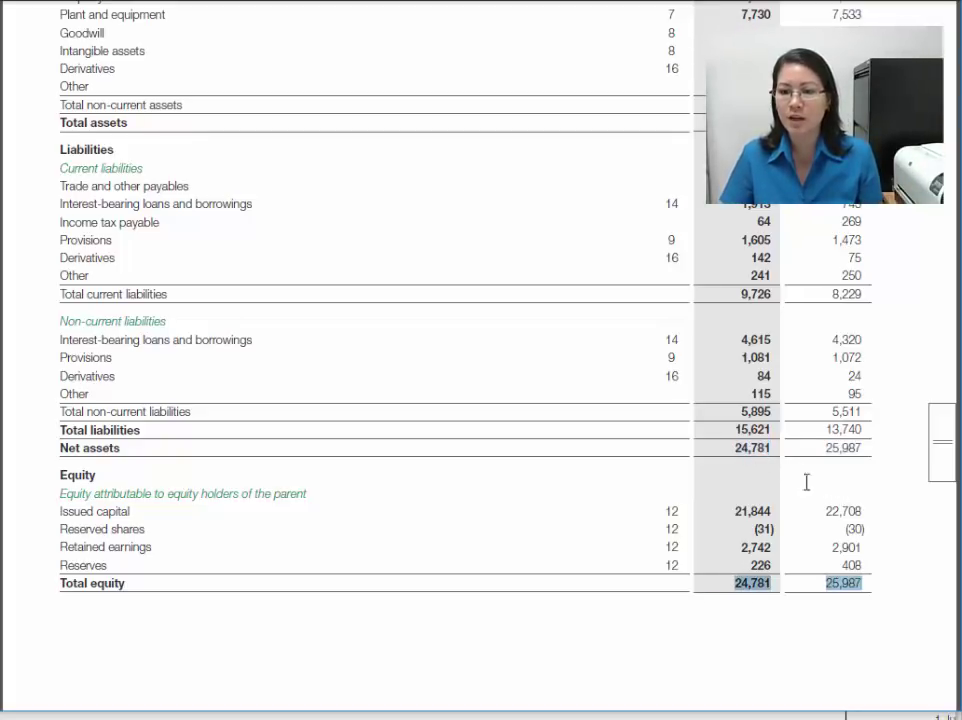
drag(736, 449, 829, 449)
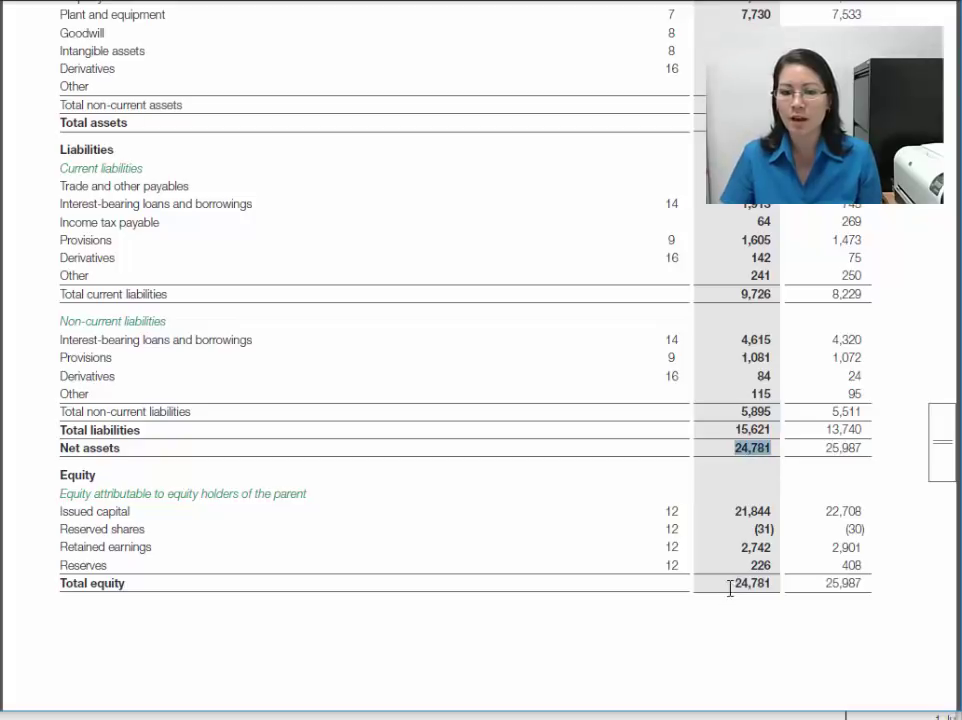
drag(730, 585, 862, 584)
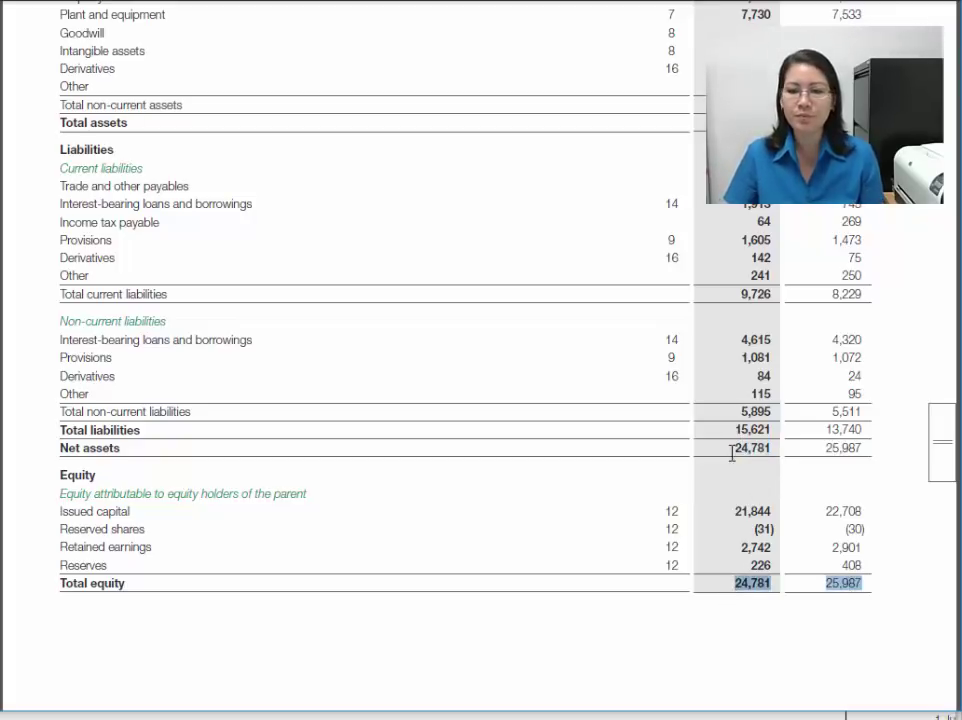
drag(736, 449, 766, 449)
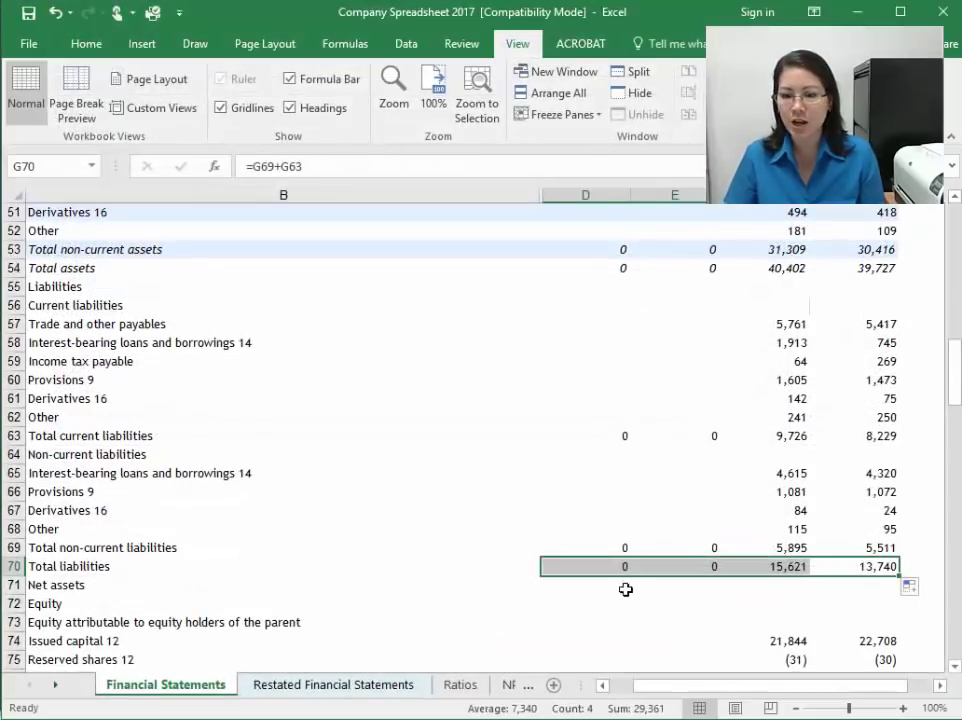
Step: Calculate net assets in D71 of the spreadsheet with =D54-D70 and fill the formula across to G71
click(625, 590)
text(=)
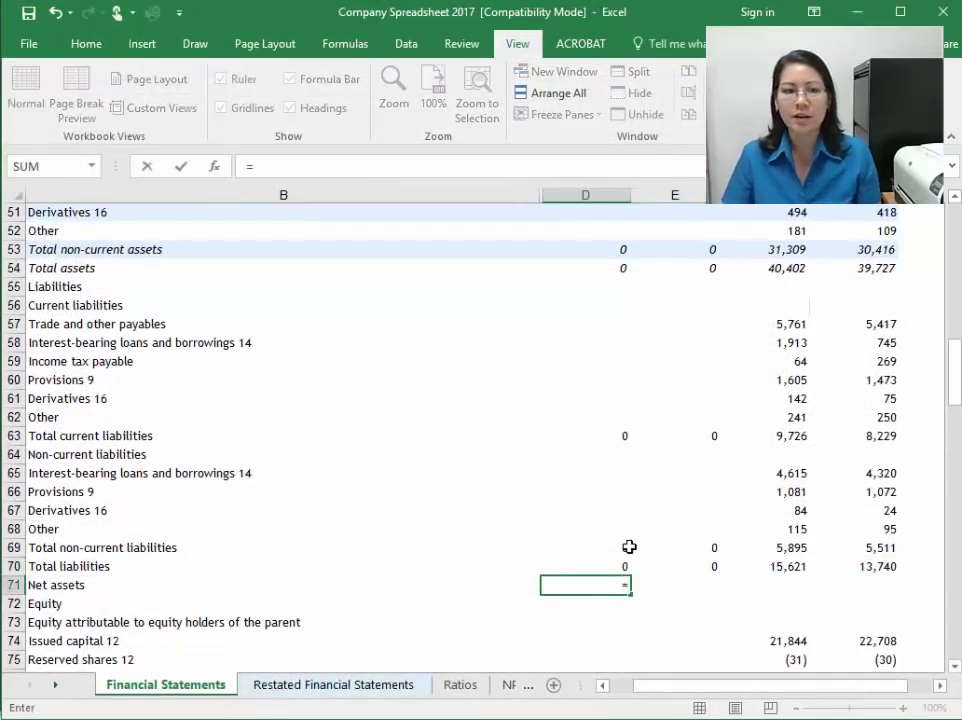
click(616, 272)
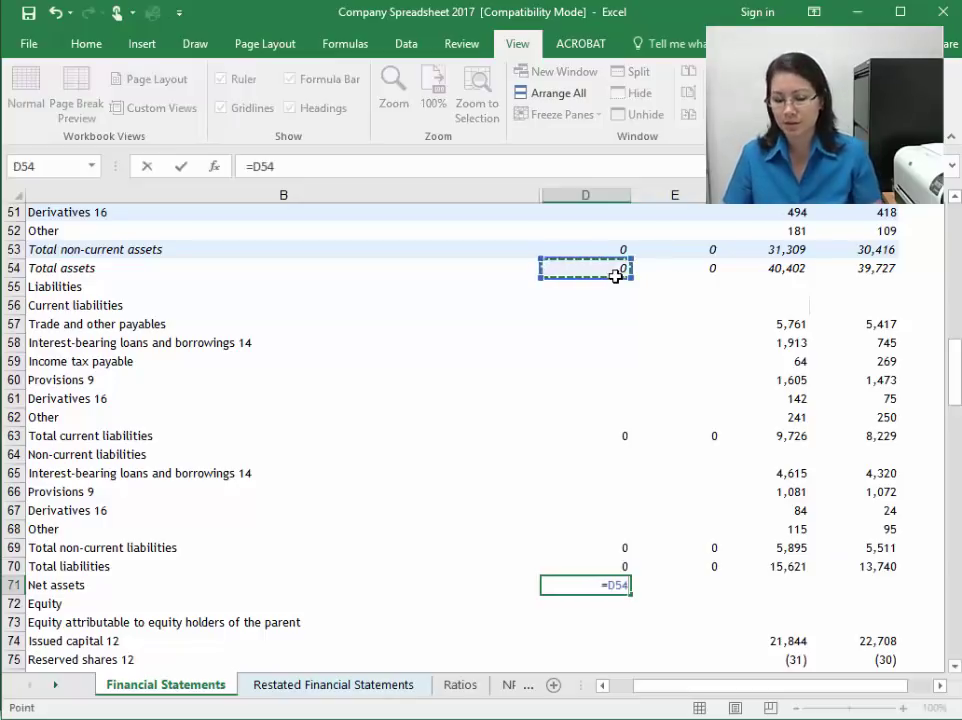
text(-)
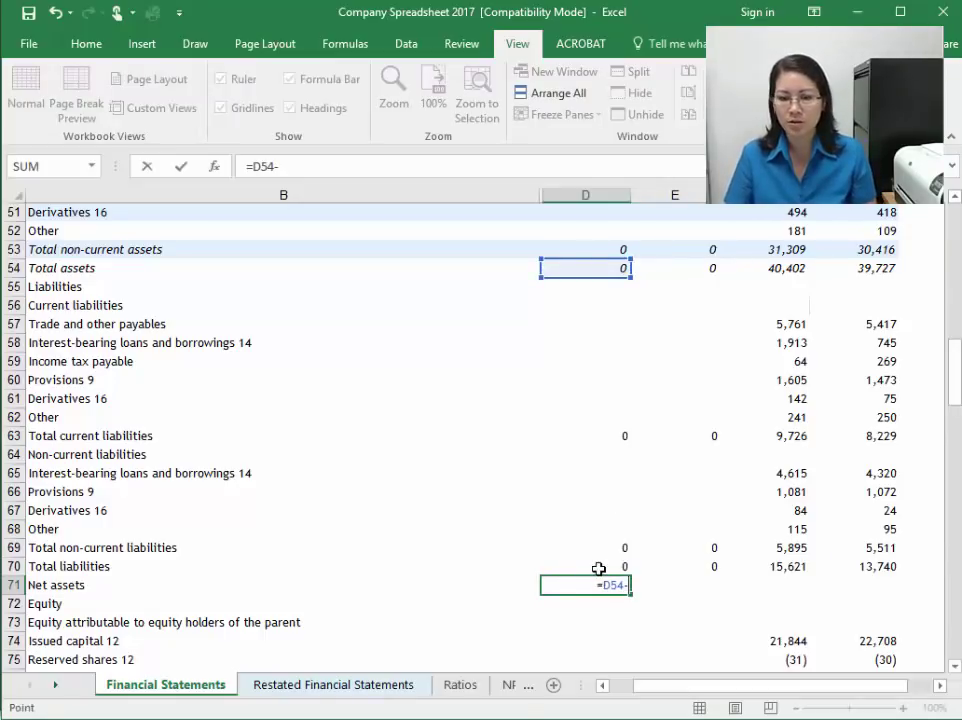
click(600, 568)
key(Return)
click(610, 584)
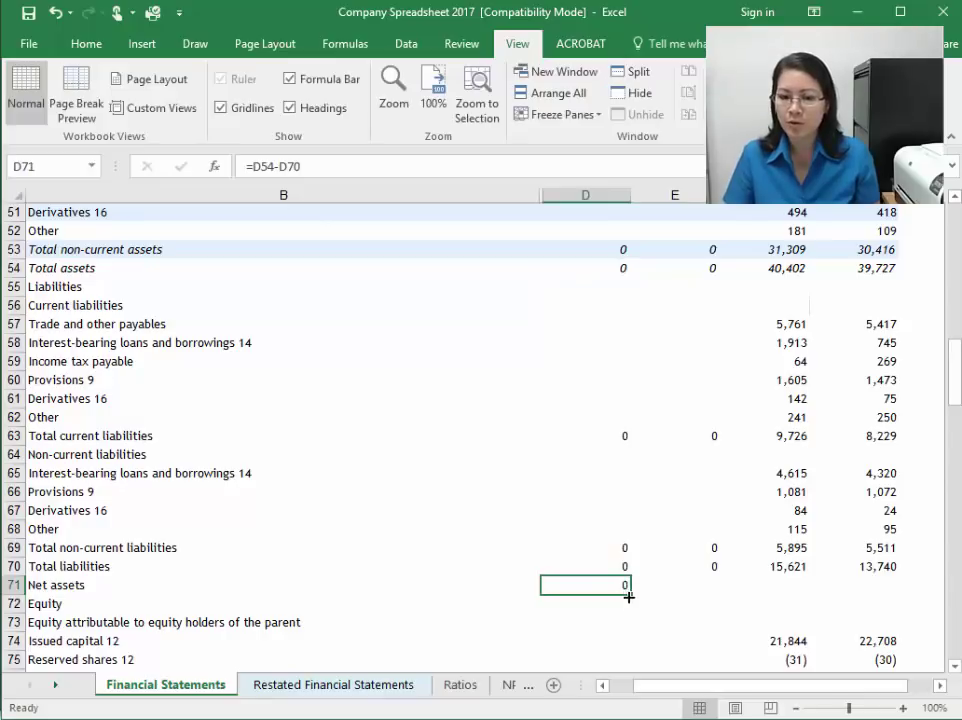
drag(629, 596, 852, 598)
click(791, 590)
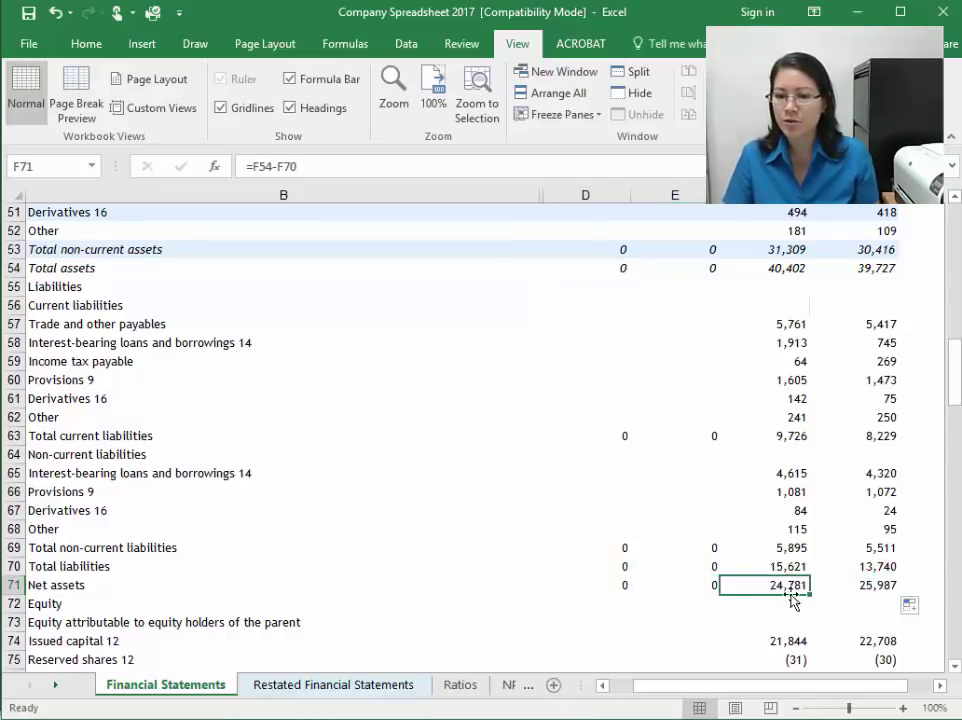
Step: Check net assets against the annual report and examine the equity items that make up its total equity
click(862, 12)
drag(824, 447, 883, 449)
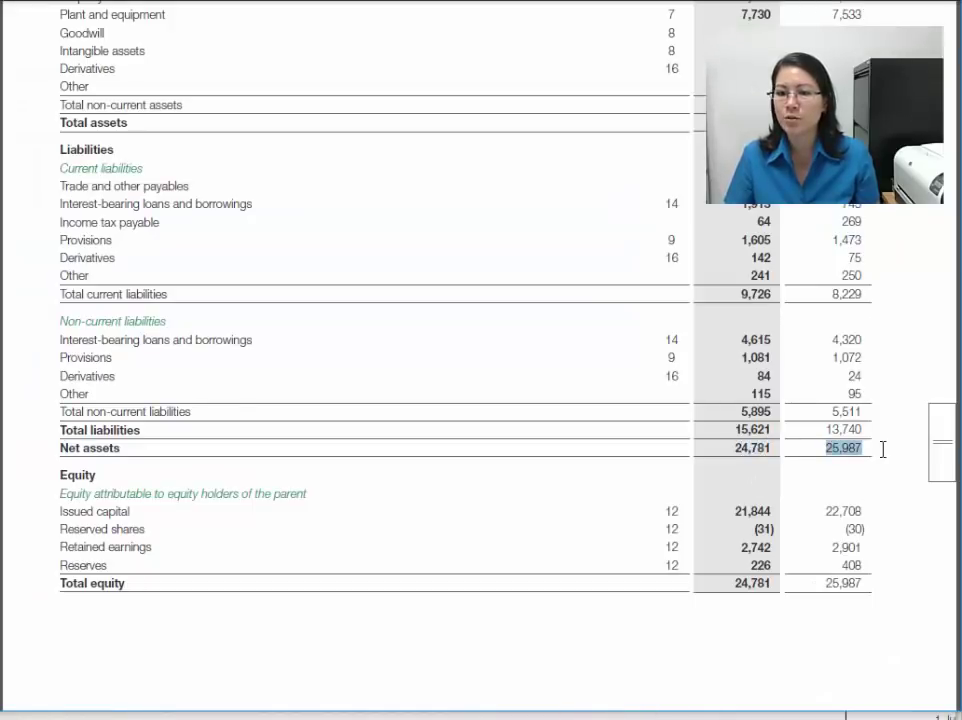
drag(736, 516, 731, 606)
click(760, 591)
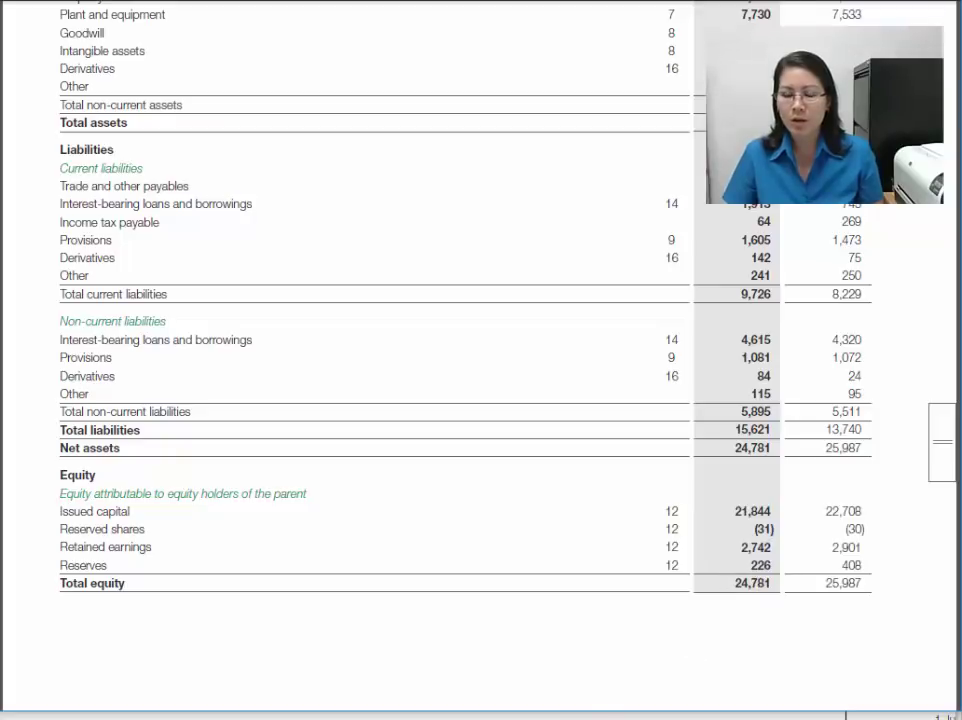
Step: Back in the spreadsheet, total the 2014 equity in G78 with =SUM(G74:G77) and fill the formula across to D78
key(alt+Tab)
scroll(780, 600, down, 4)
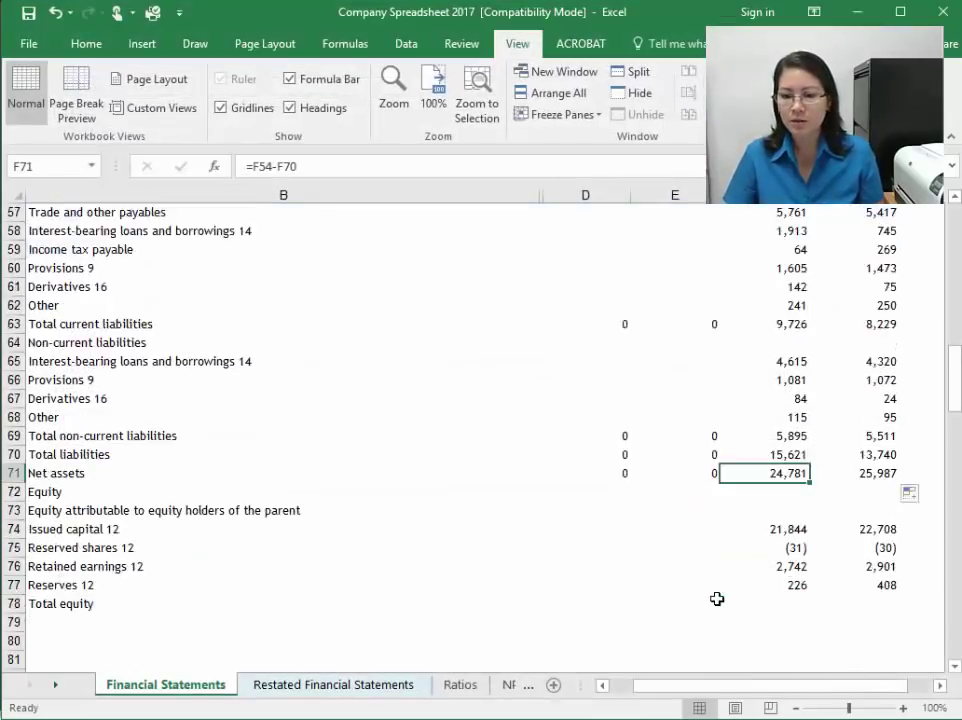
click(788, 495)
click(848, 486)
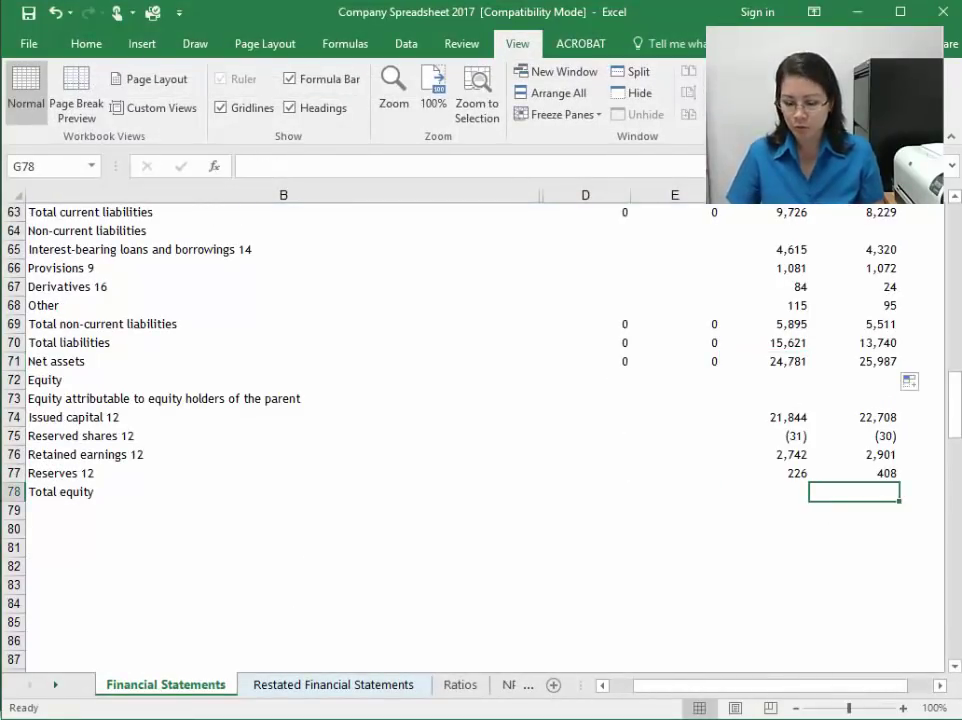
text(=sum()
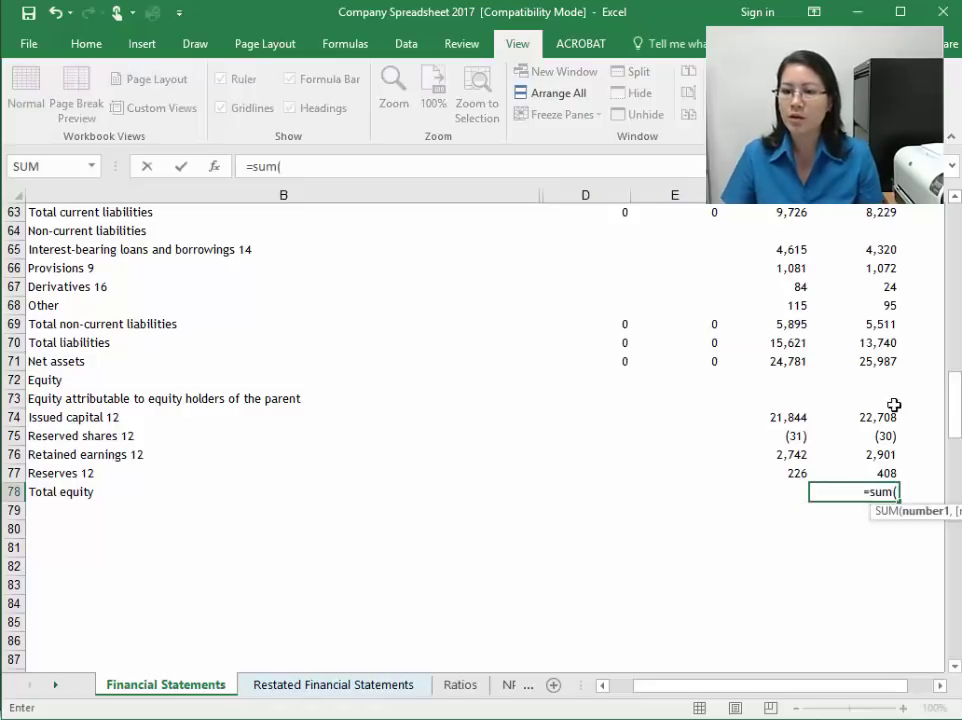
drag(863, 417, 855, 477)
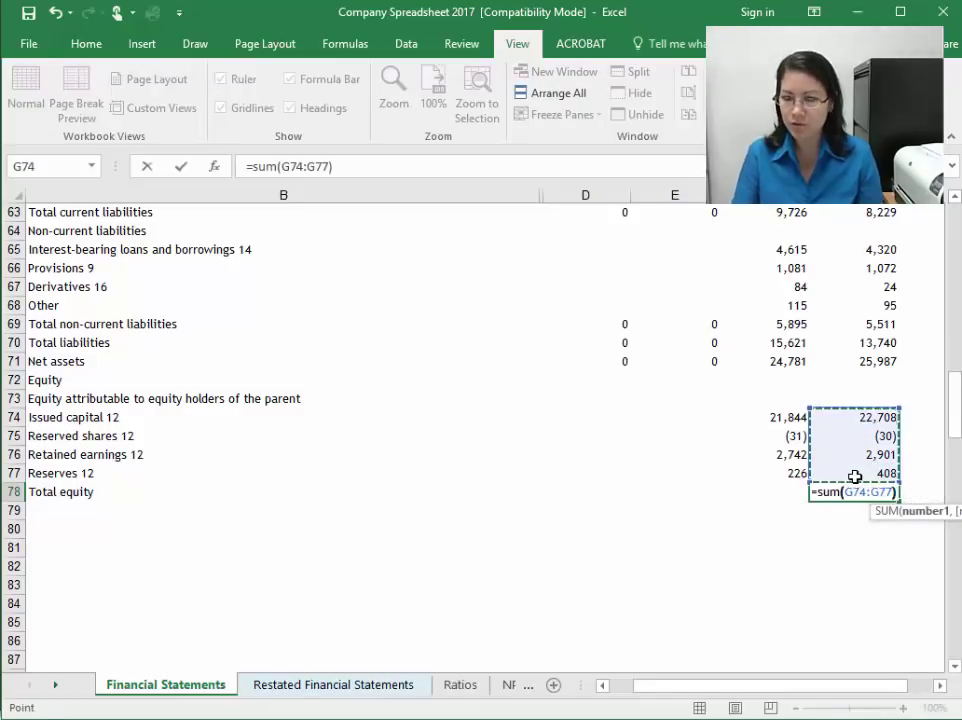
key(Return)
click(856, 494)
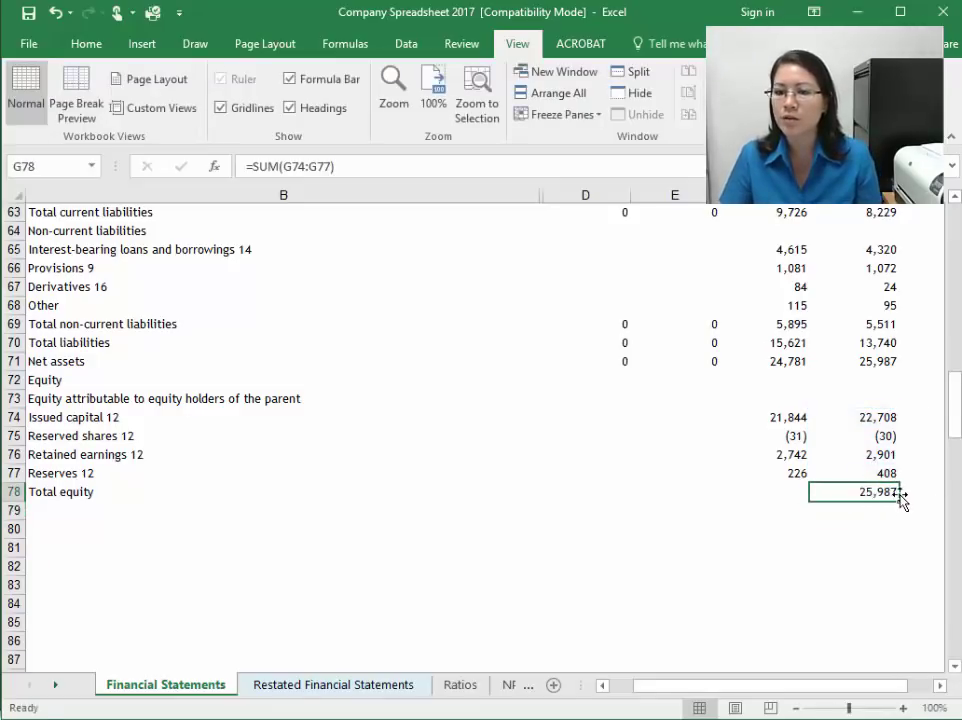
drag(900, 503, 578, 498)
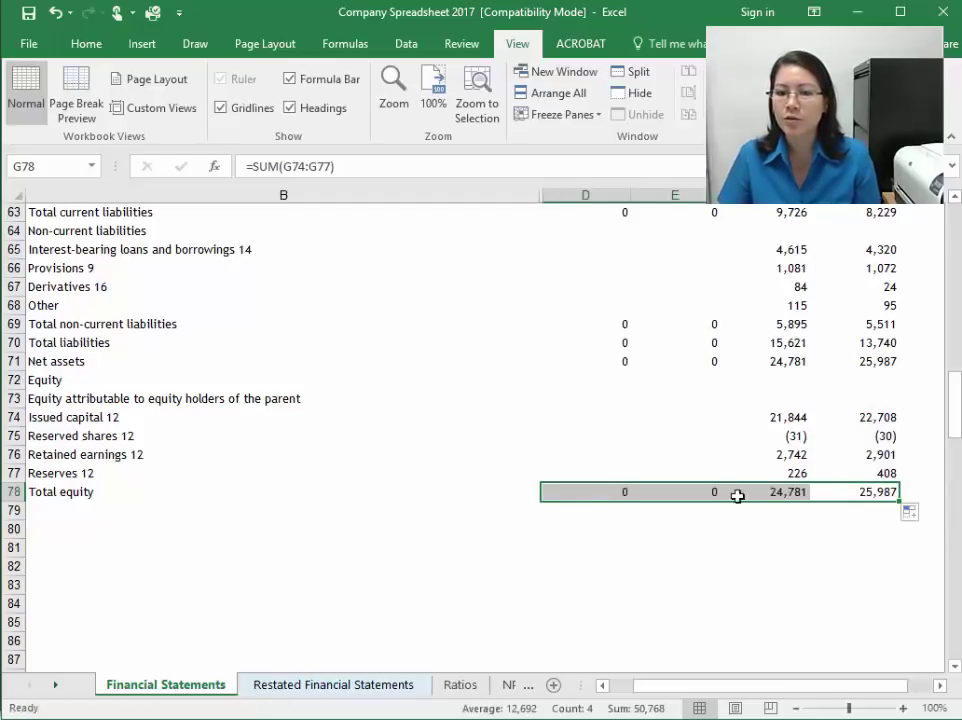
Step: Delete the unused rows 79 to 102 between total equity and the income statements section
scroll(822, 466, down, 2)
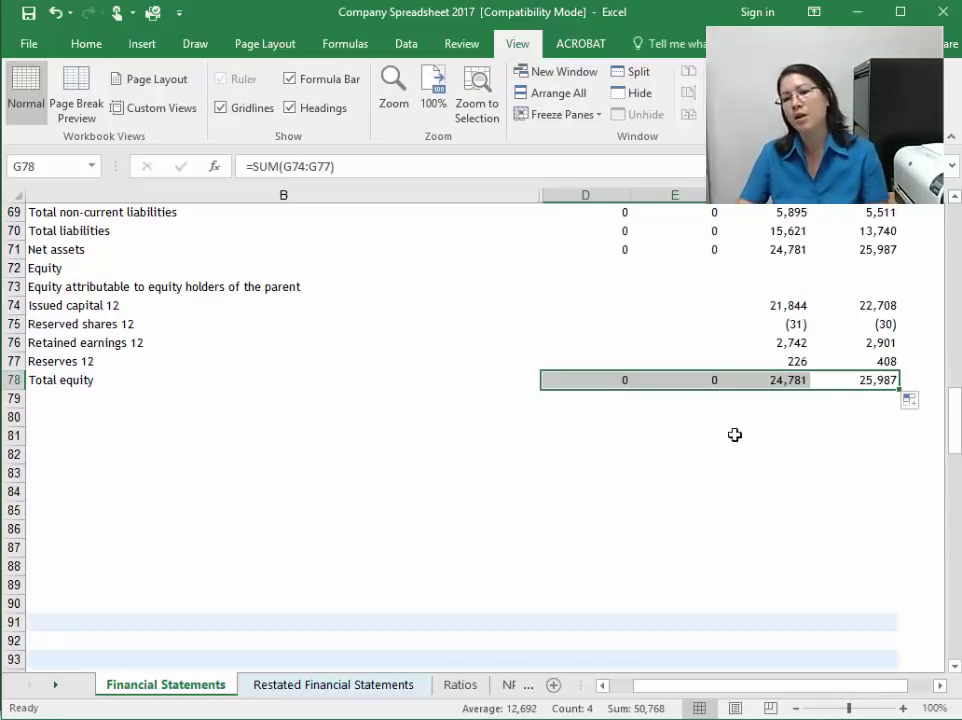
drag(12, 398, 36, 483)
right_click(13, 434)
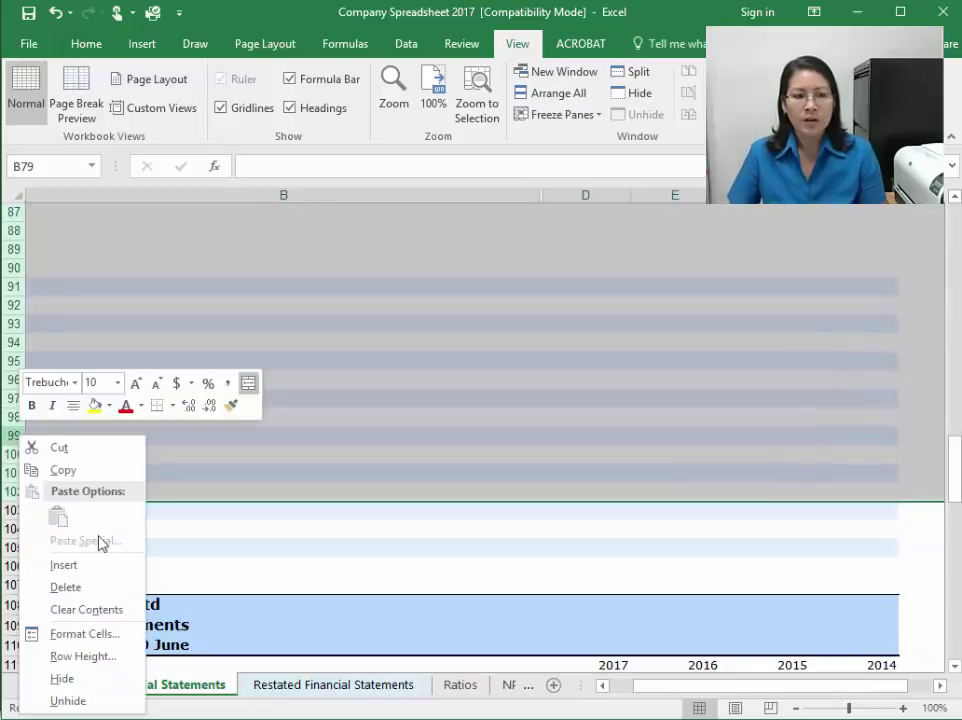
click(66, 587)
click(470, 361)
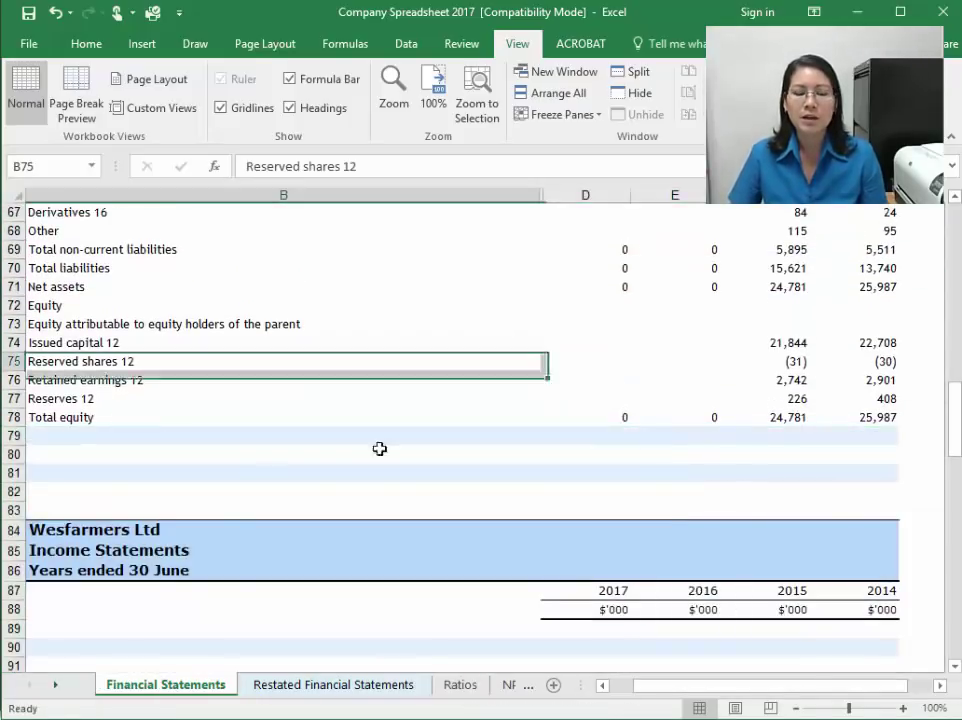
click(13, 472)
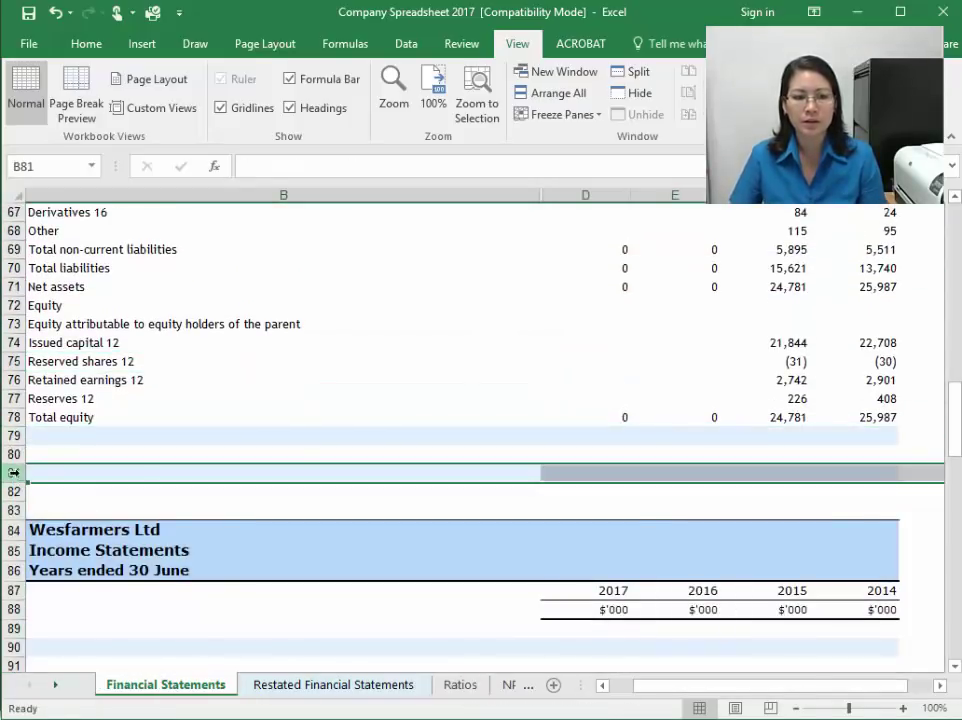
right_click(13, 472)
click(103, 507)
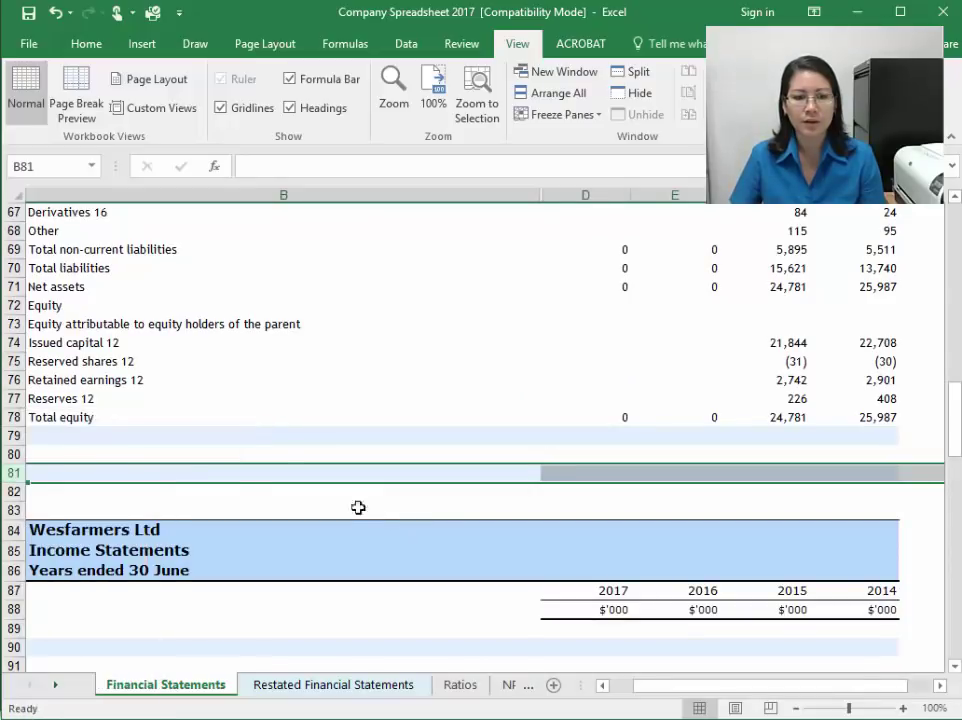
Step: Copy the shaded format of B79 onto every second label cell in column B from B77 up to B55
click(69, 436)
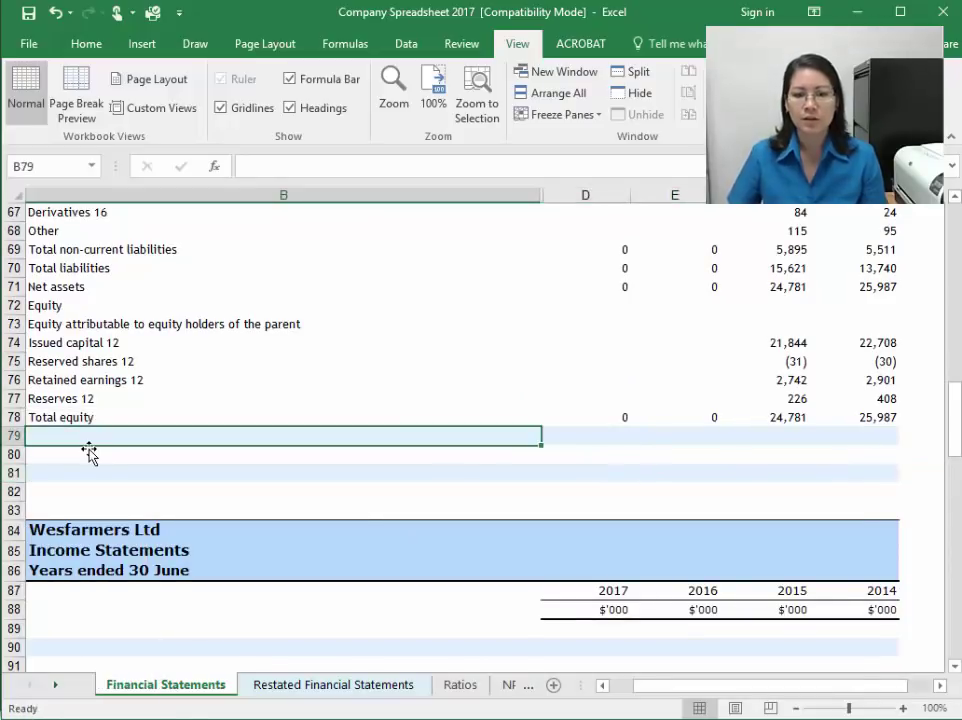
click(86, 44)
click(56, 116)
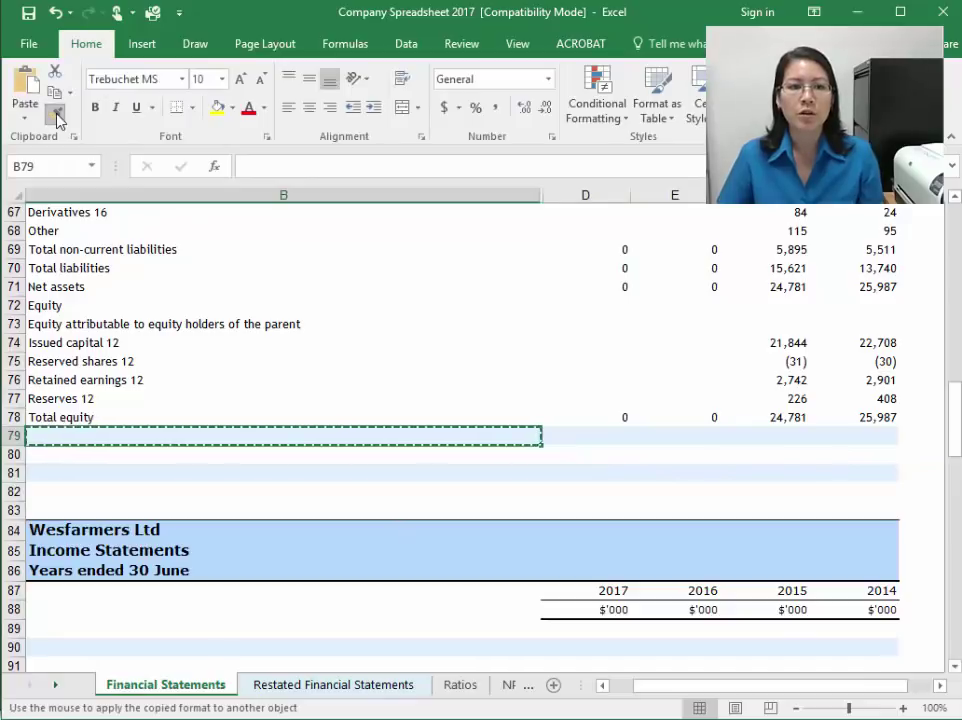
scroll(189, 385, up, 3)
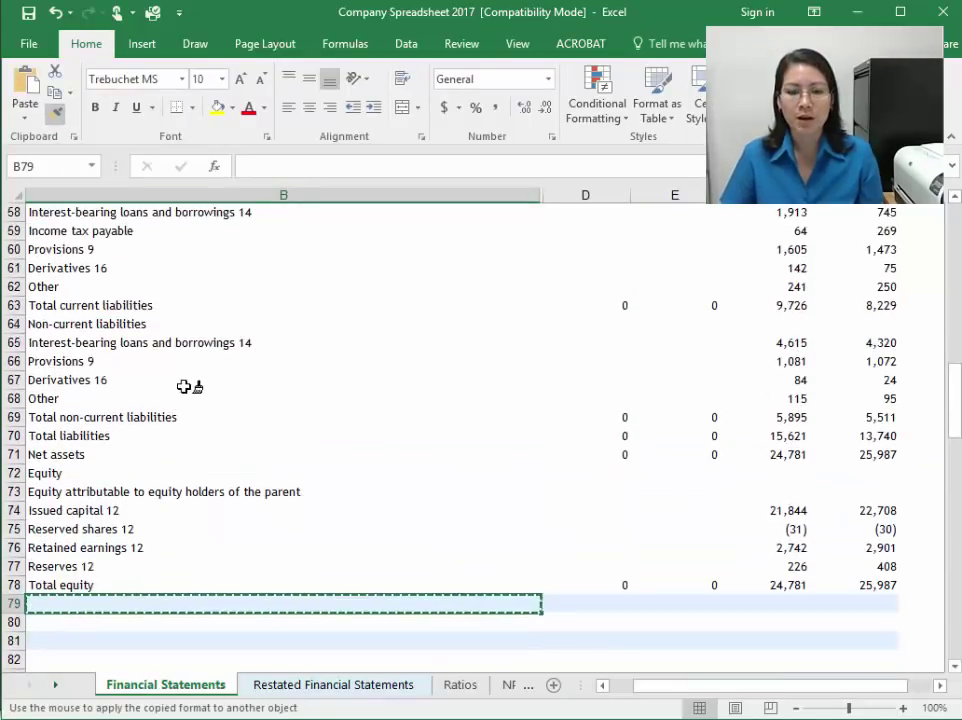
click(75, 565)
click(73, 526)
click(73, 491)
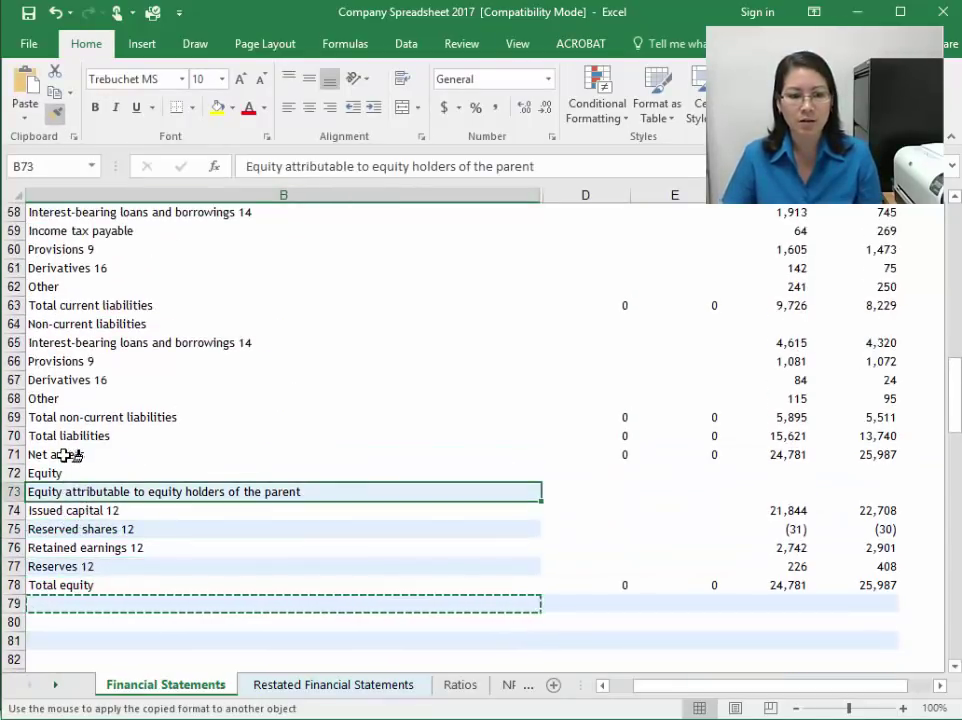
click(71, 454)
click(75, 418)
click(68, 378)
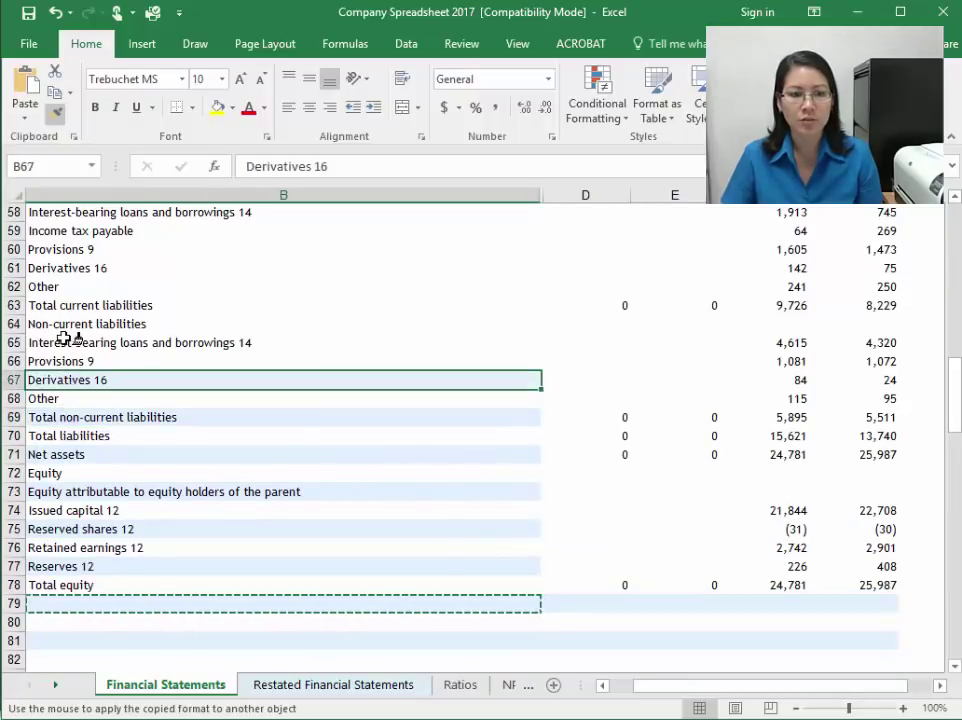
click(70, 342)
click(72, 305)
click(68, 268)
scroll(68, 268, up, 4)
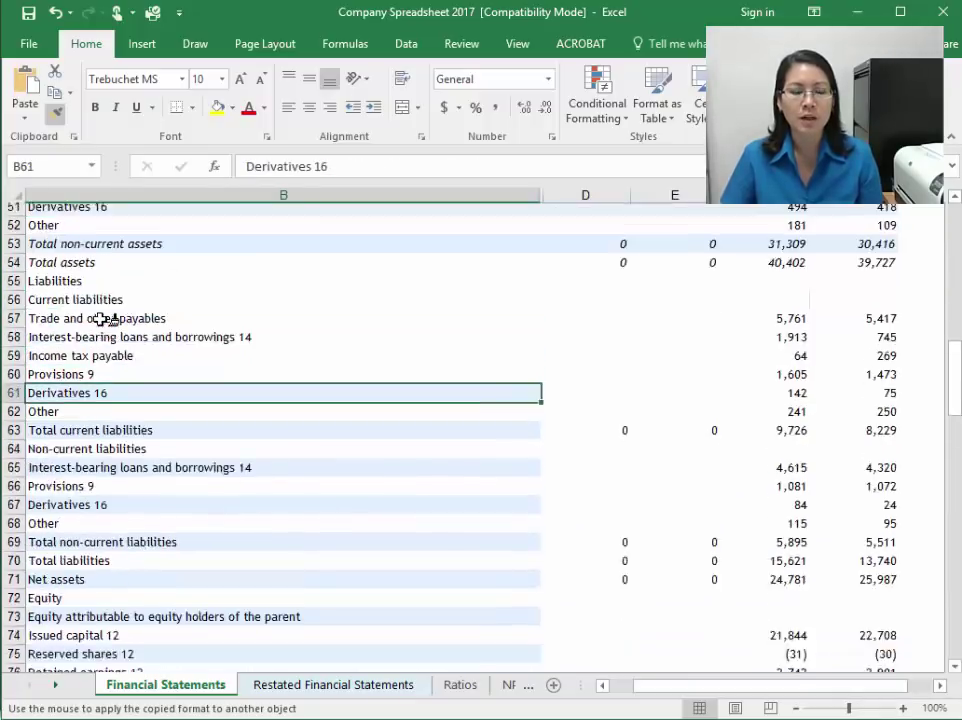
click(76, 454)
click(78, 417)
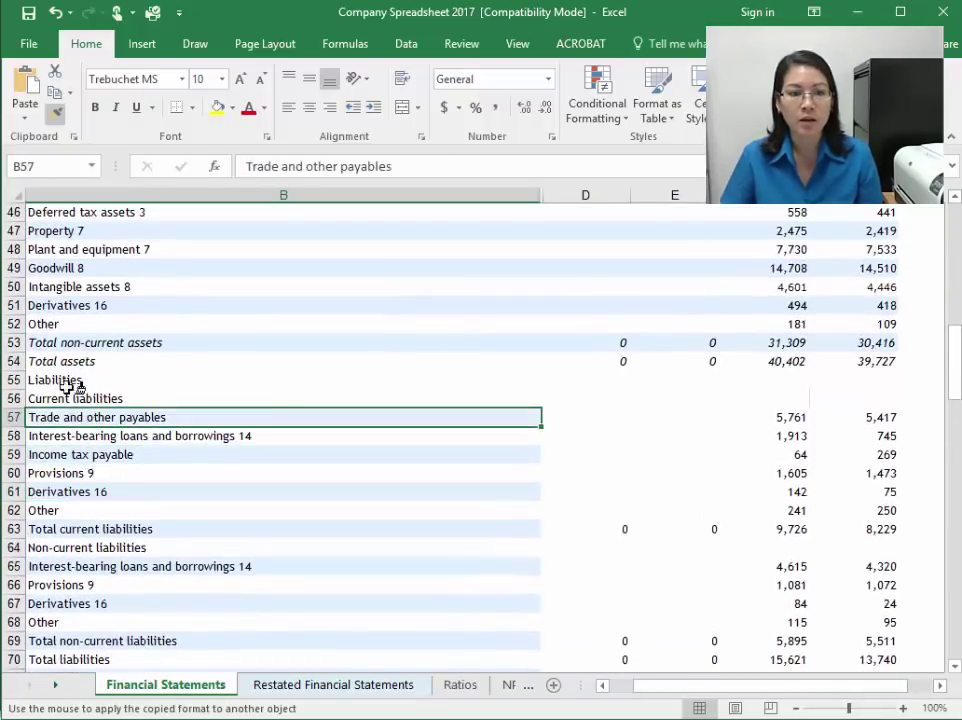
click(75, 380)
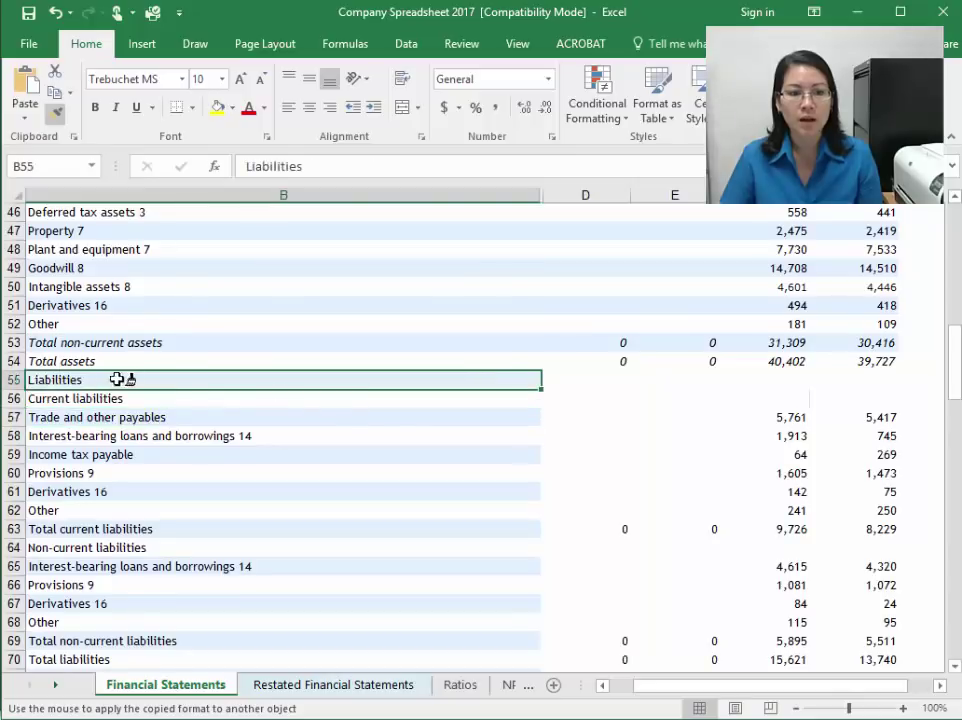
click(56, 112)
Step: Copy the shaded number format of D51 onto columns D to G in every second row from 55 to 77
click(249, 342)
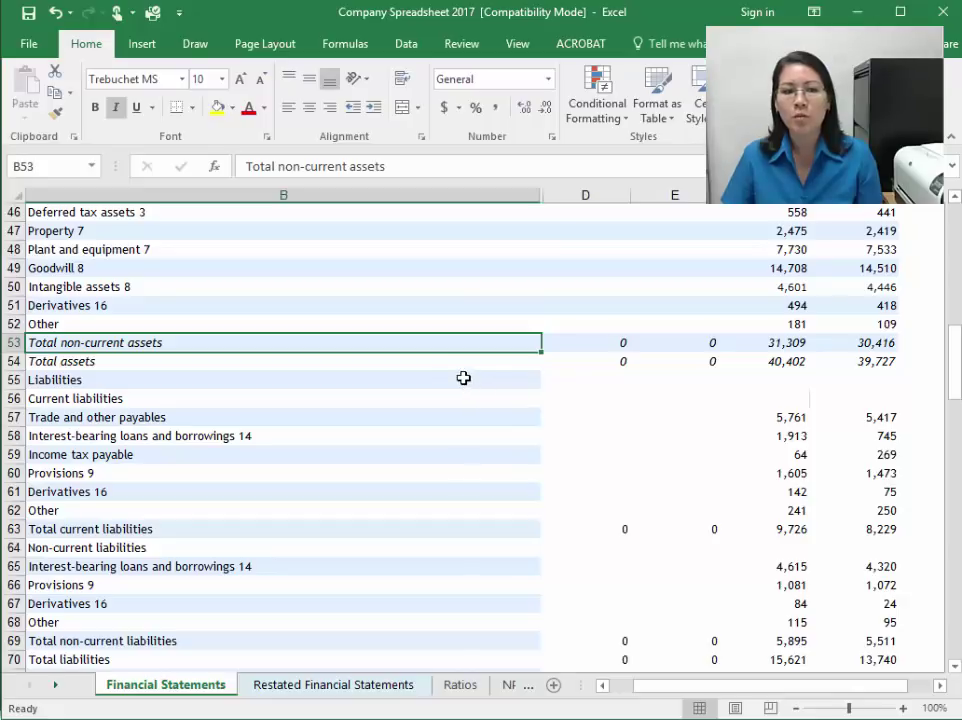
click(325, 380)
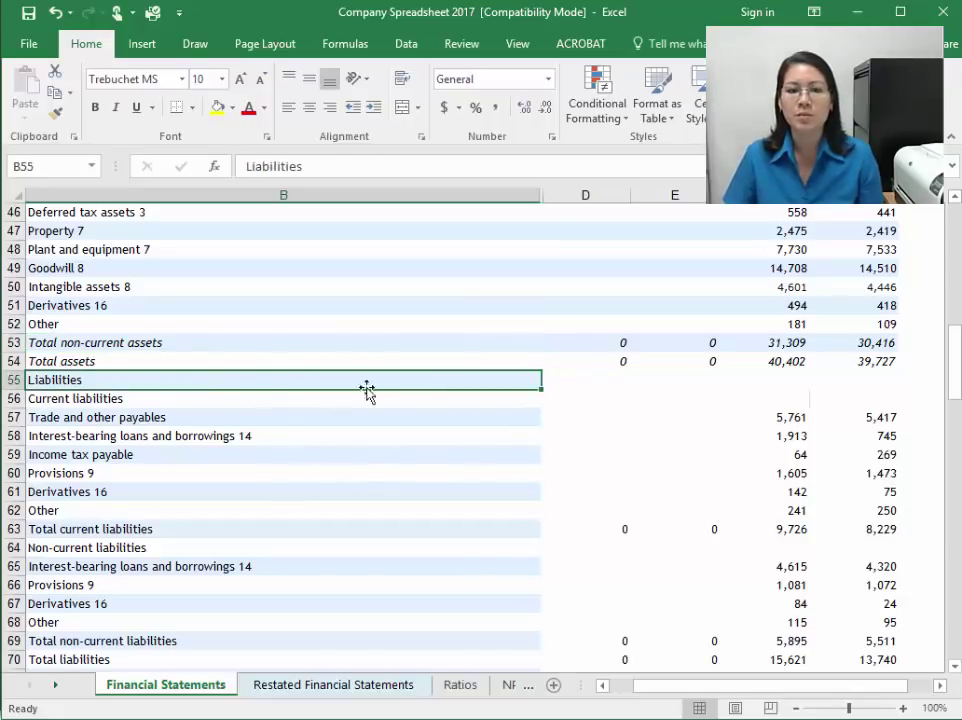
click(621, 381)
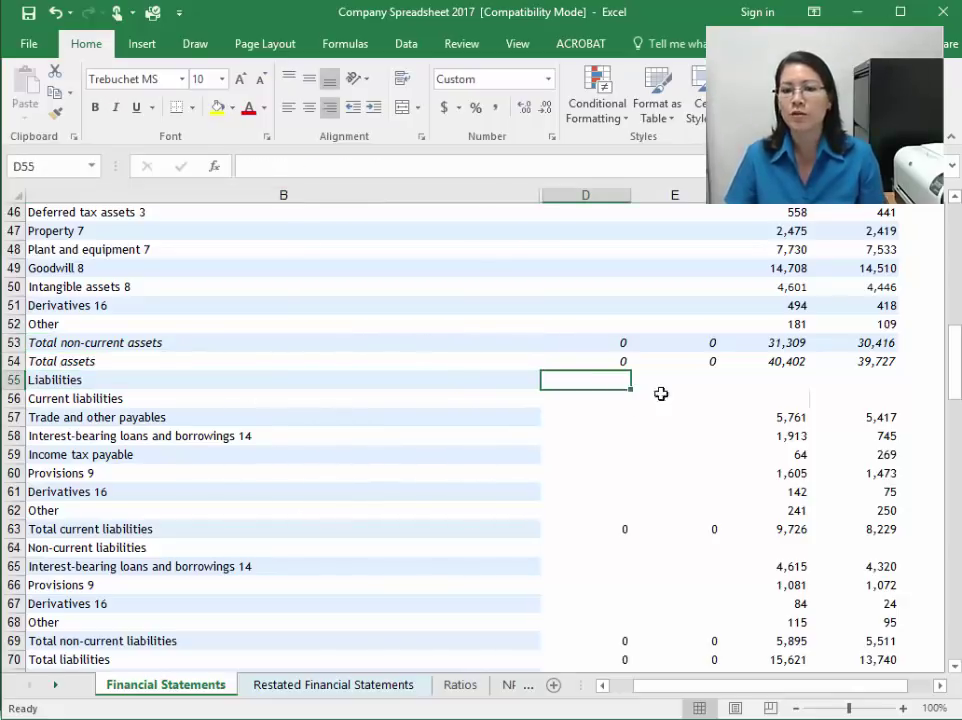
scroll(735, 428, up, 2)
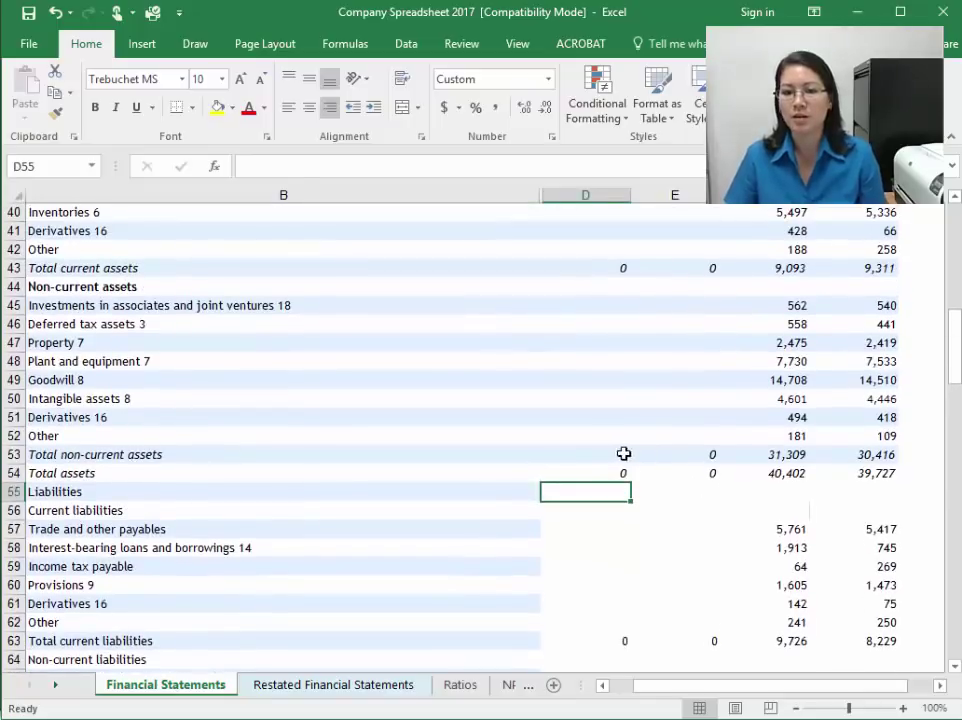
click(595, 414)
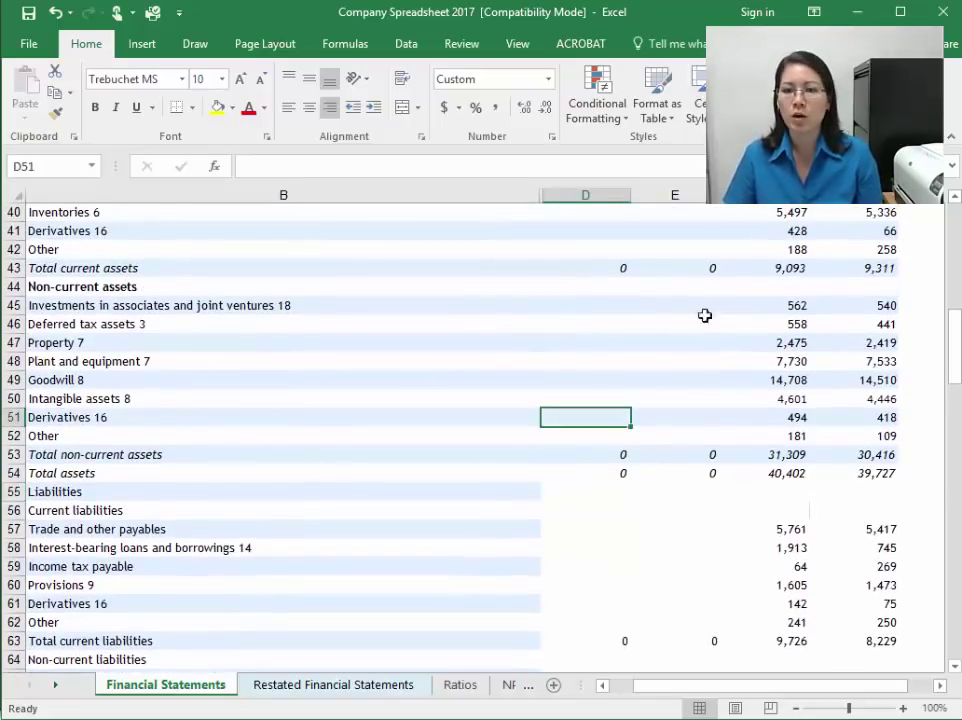
click(56, 113)
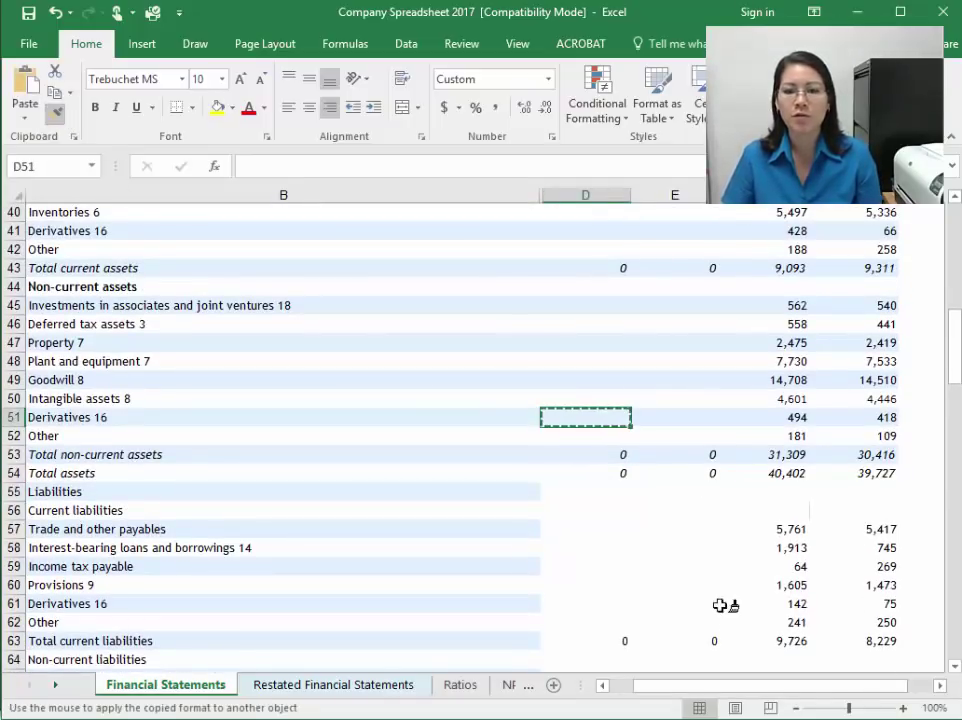
scroll(680, 508, down, 4)
drag(595, 268, 887, 268)
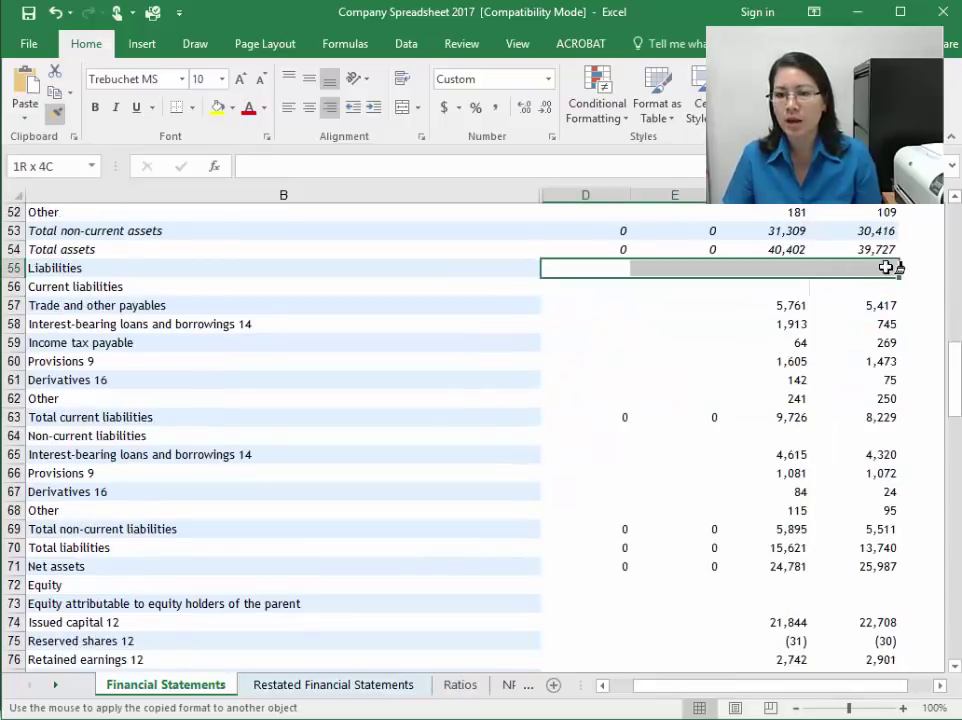
drag(590, 305, 880, 310)
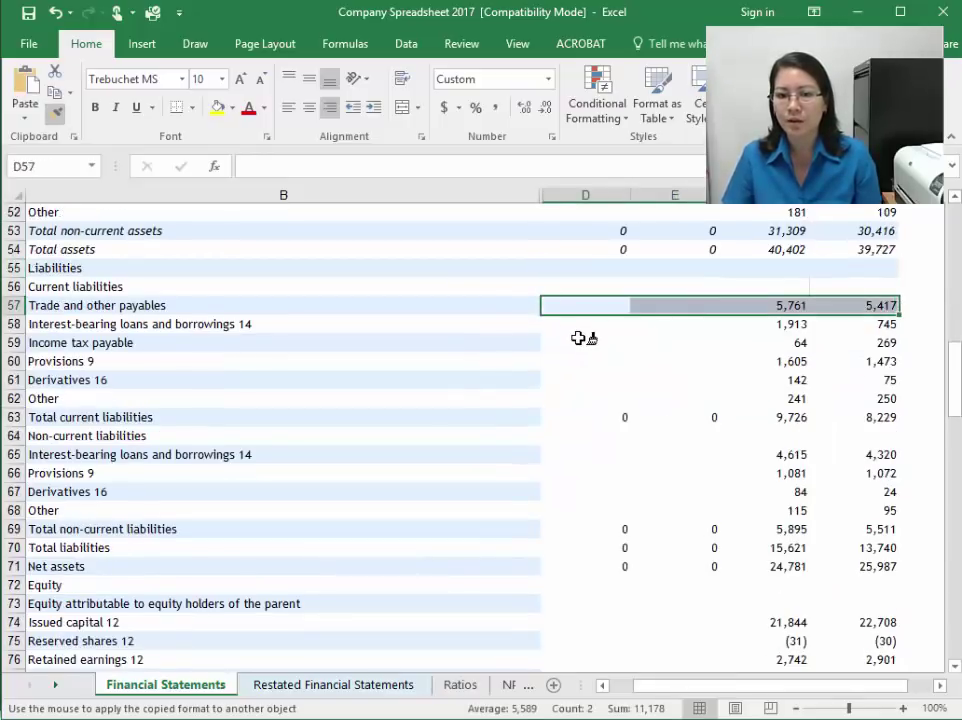
drag(582, 342, 855, 344)
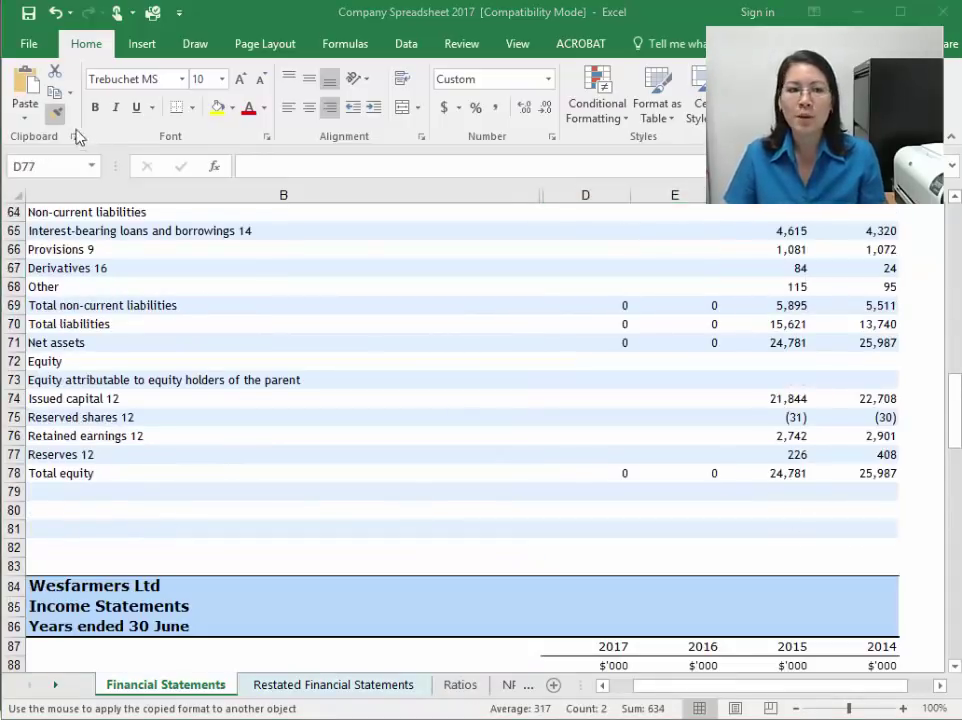
click(61, 116)
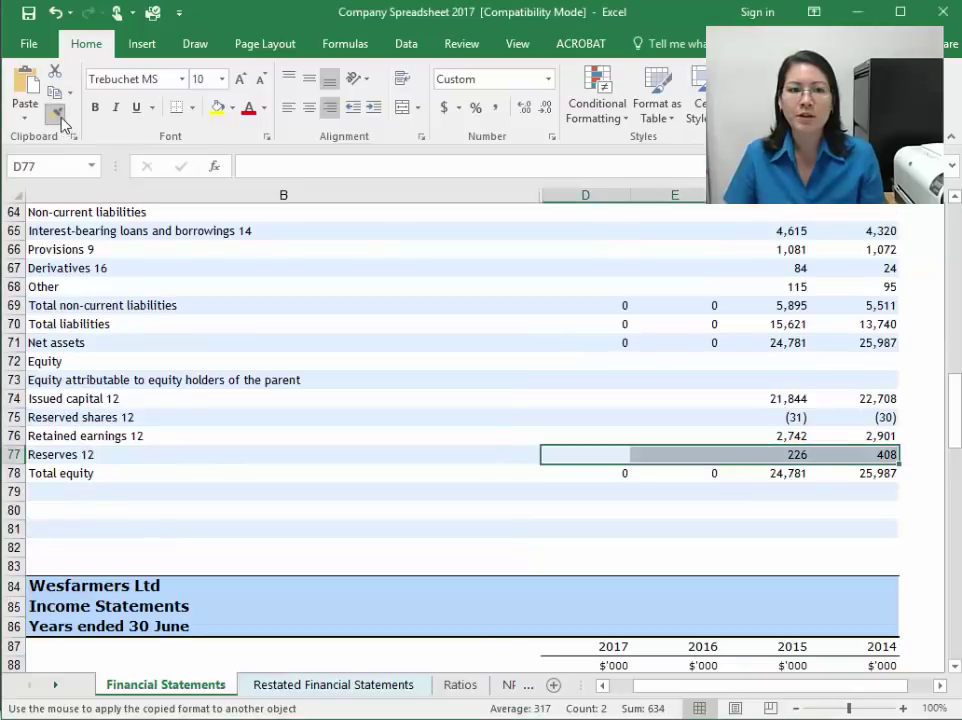
click(57, 118)
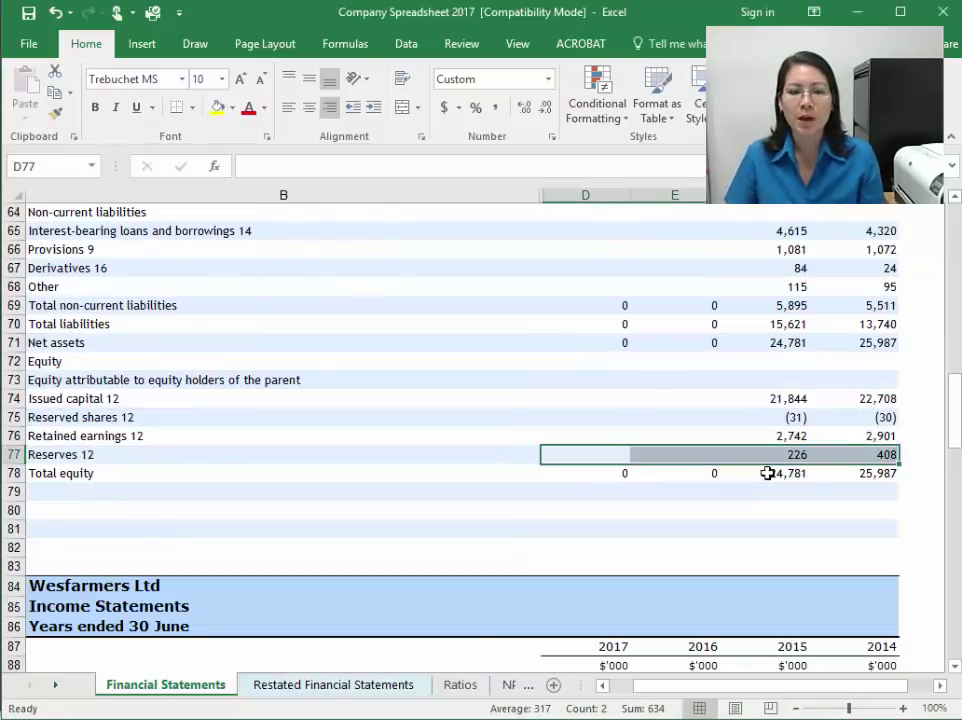
Step: Review the row banding up through the balance sheet and the 2017 and 2016 year columns
scroll(754, 471, up, 3)
click(661, 573)
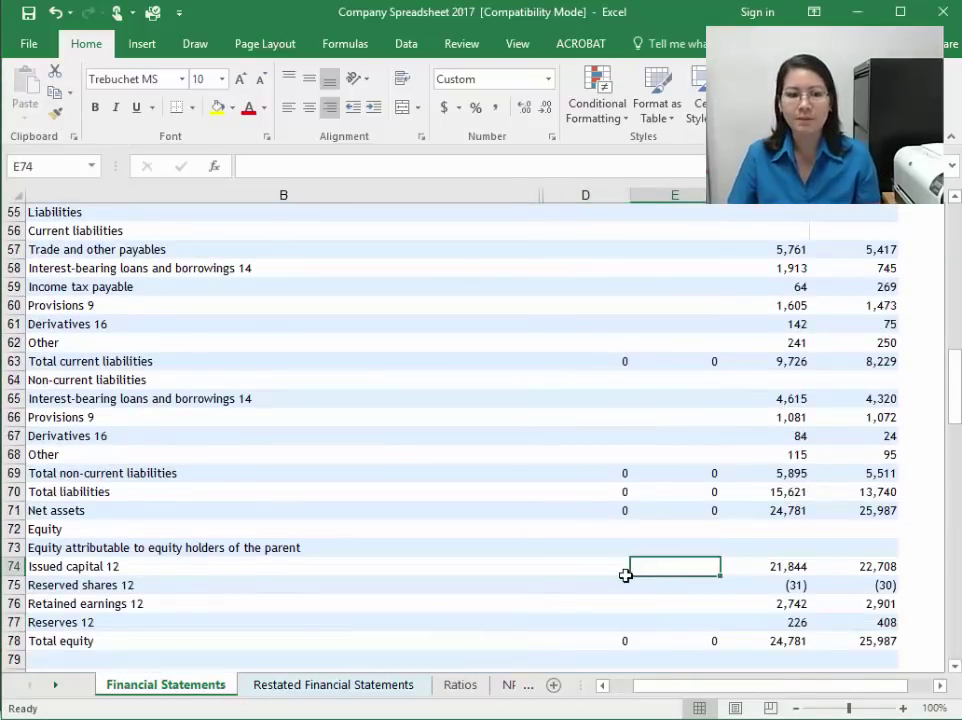
scroll(600, 519, up, 5)
scroll(600, 519, up, 6)
scroll(601, 515, down, 1)
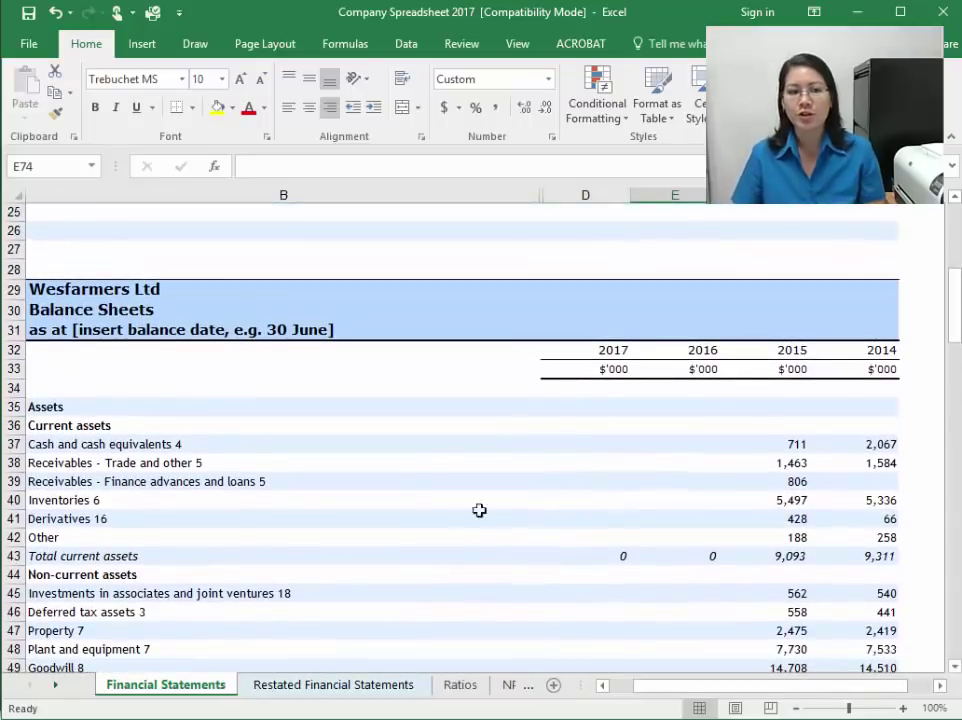
click(620, 351)
click(700, 351)
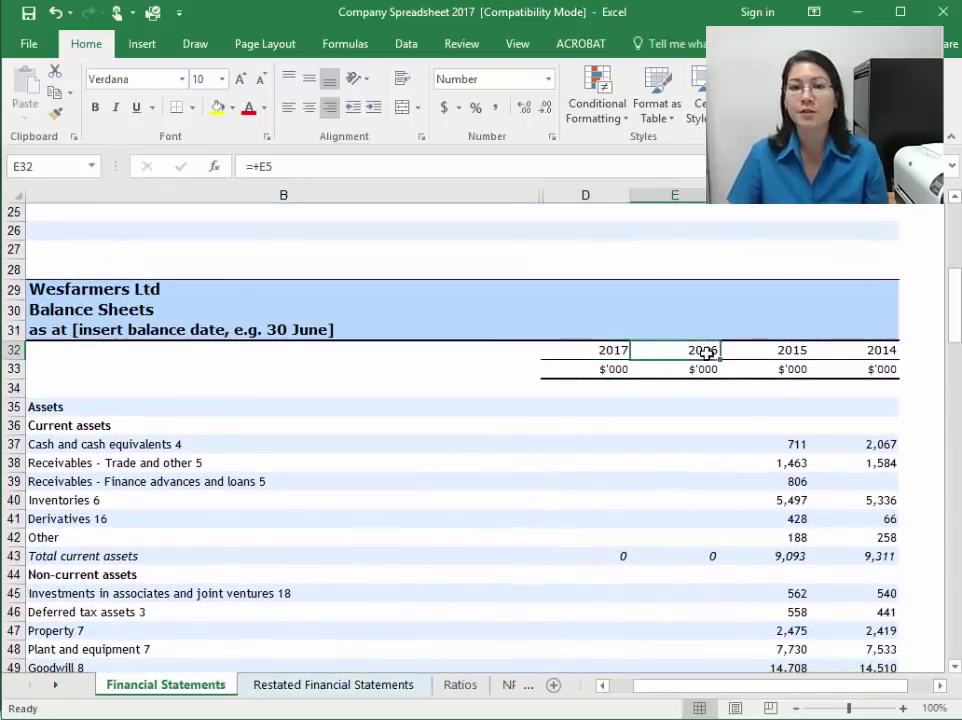
Step: Make the Liabilities heading in B55 bold
scroll(651, 479, down, 4)
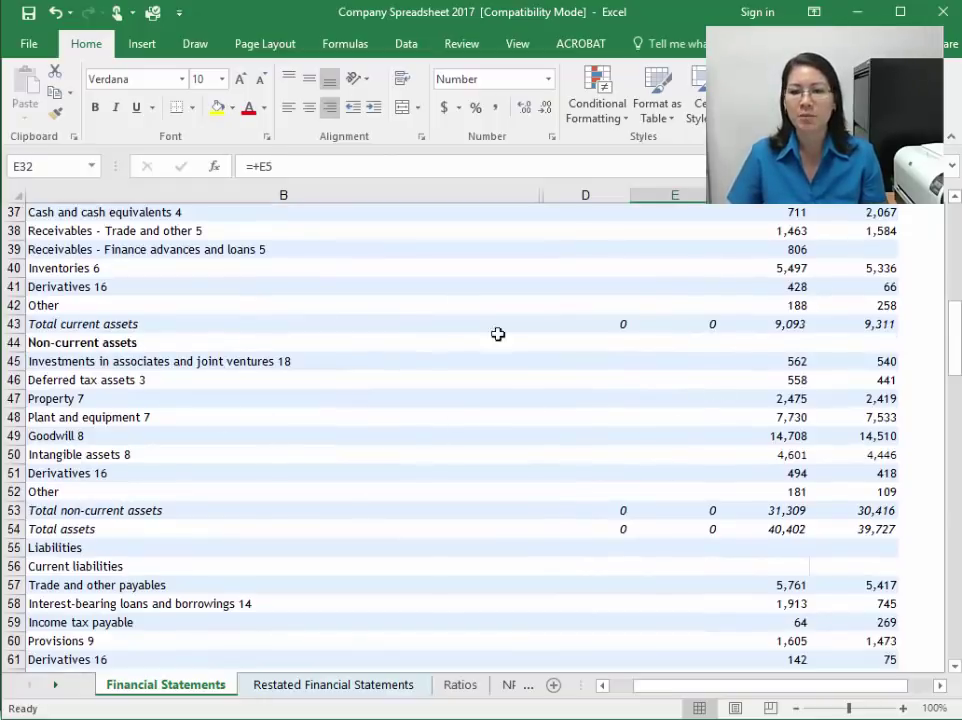
click(63, 553)
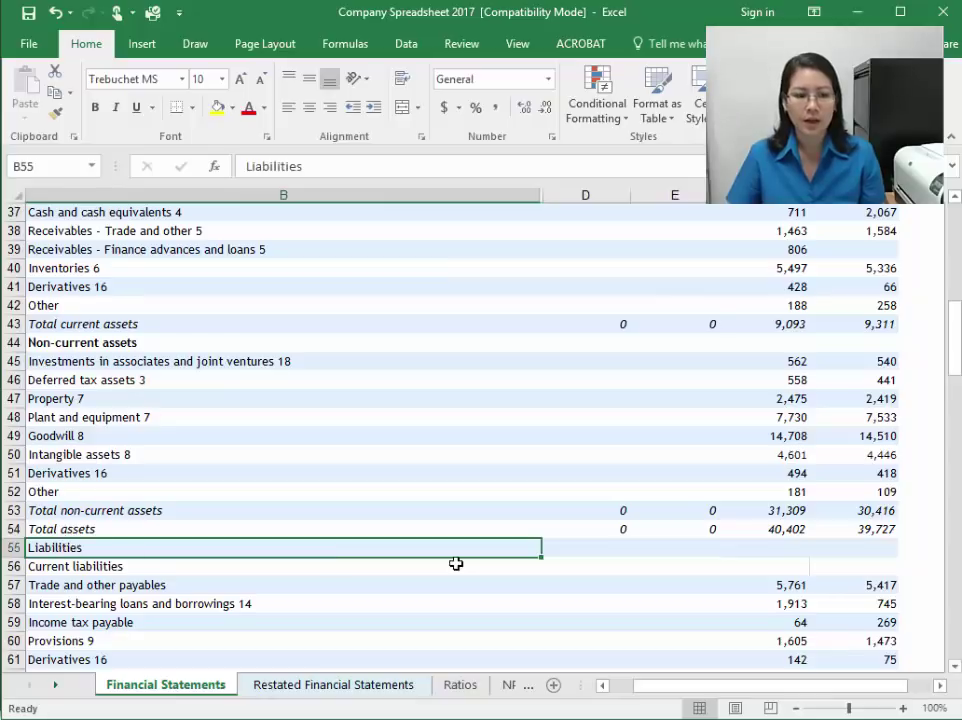
key(ctrl+b)
Step: Review the formatting of the balance sheet's headings, item labels and totals from assets down to equity
scroll(125, 580, down, 3)
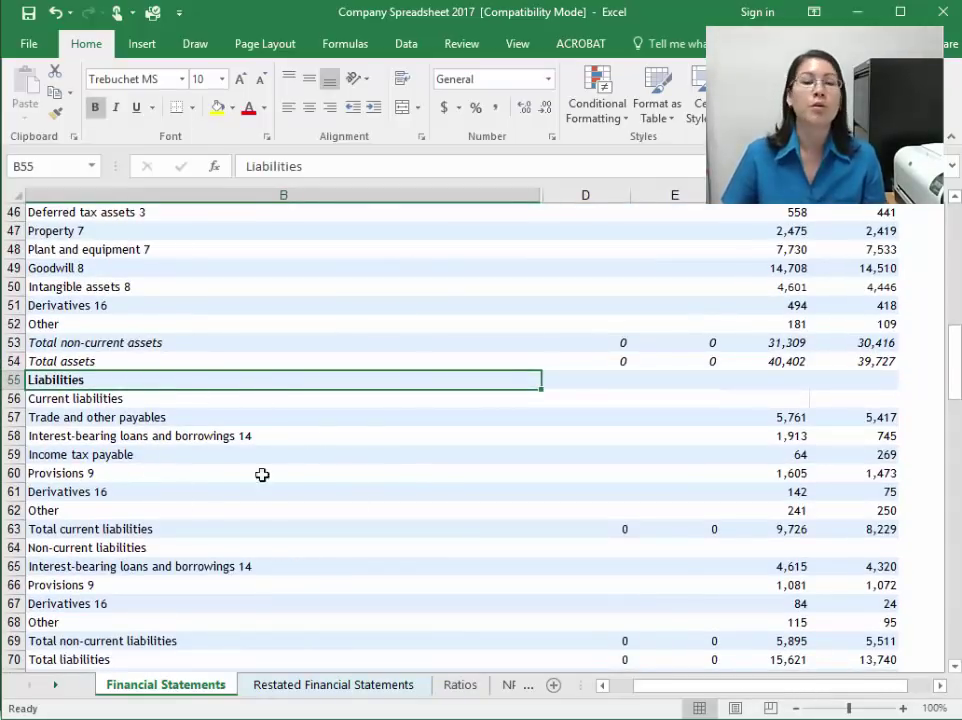
scroll(683, 447, up, 6)
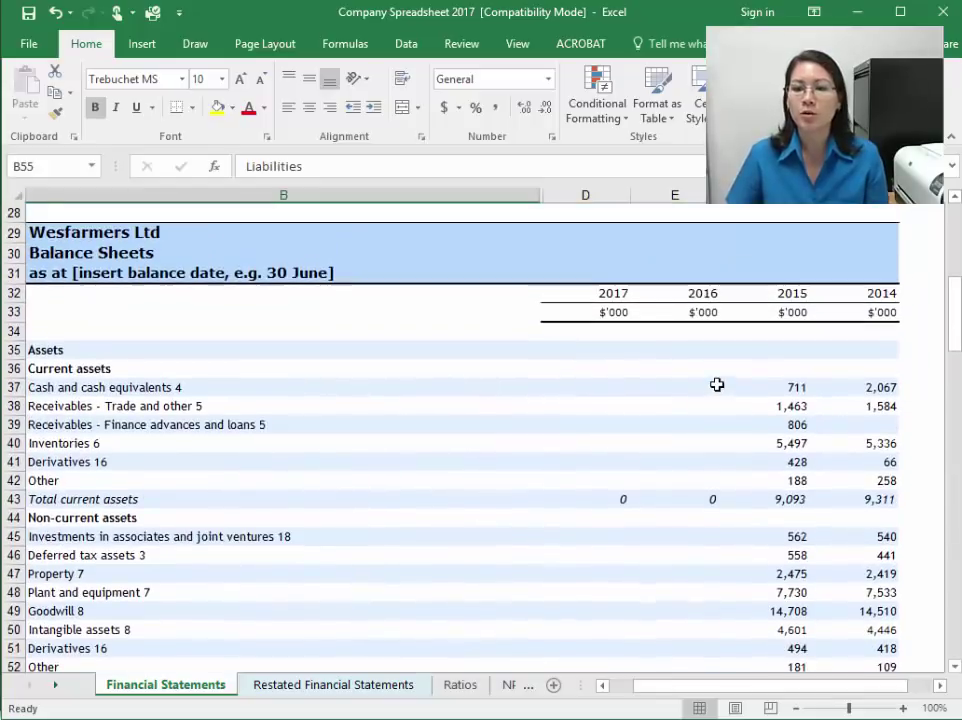
click(702, 386)
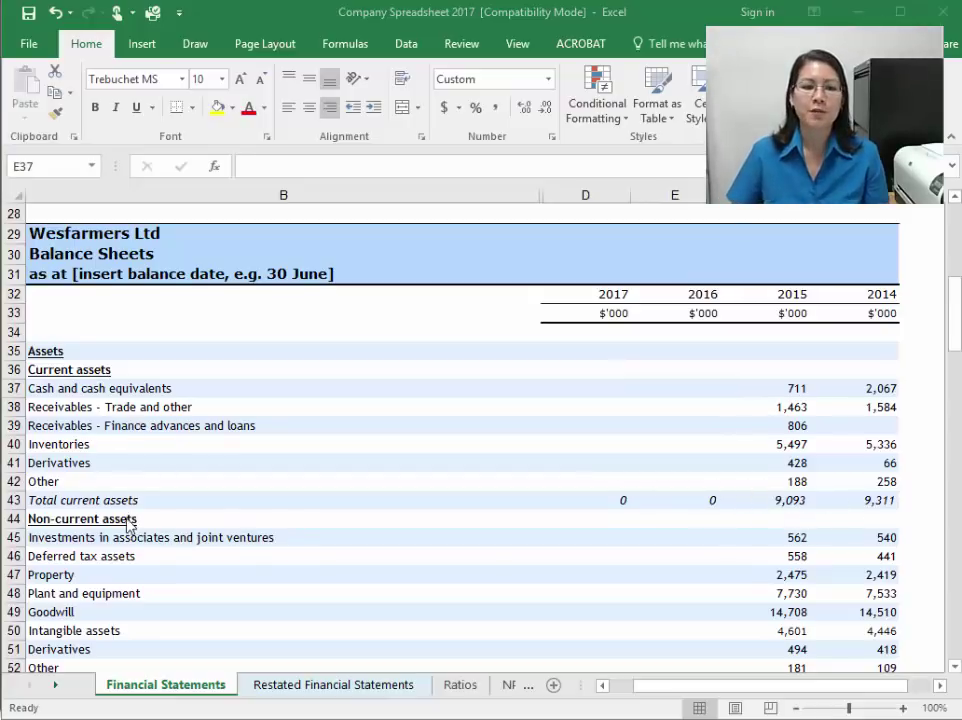
scroll(150, 470, down, 4)
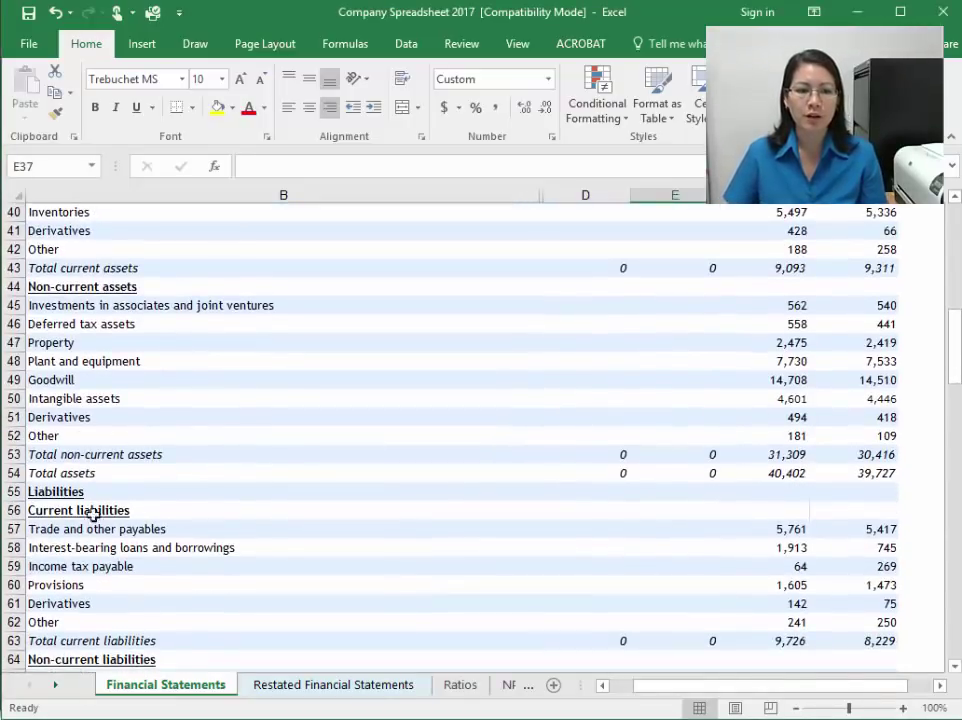
scroll(162, 512, down, 4)
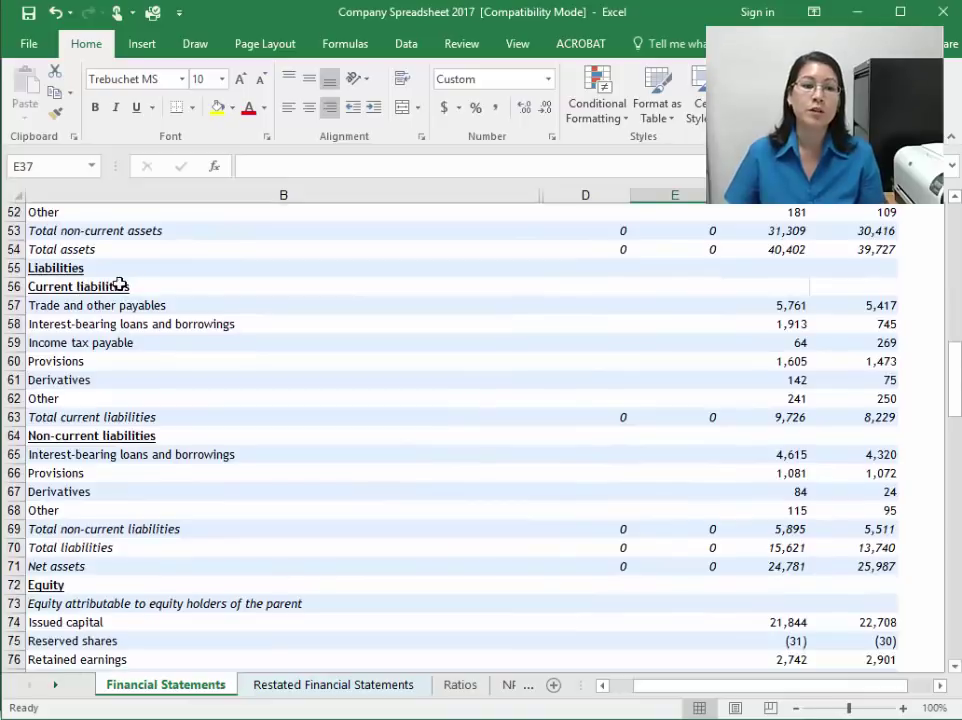
click(58, 417)
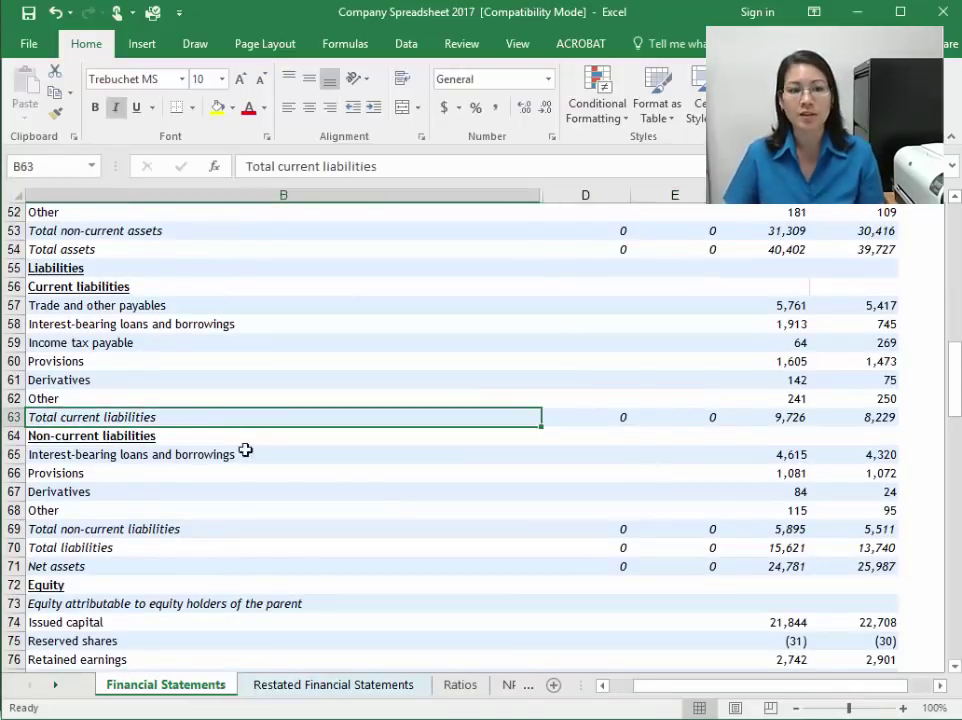
Step: Replace the bracketed date placeholder in the balance sheet's title line in B31 so it reads "as at 30 June"
scroll(298, 483, down, 3)
scroll(290, 490, up, 8)
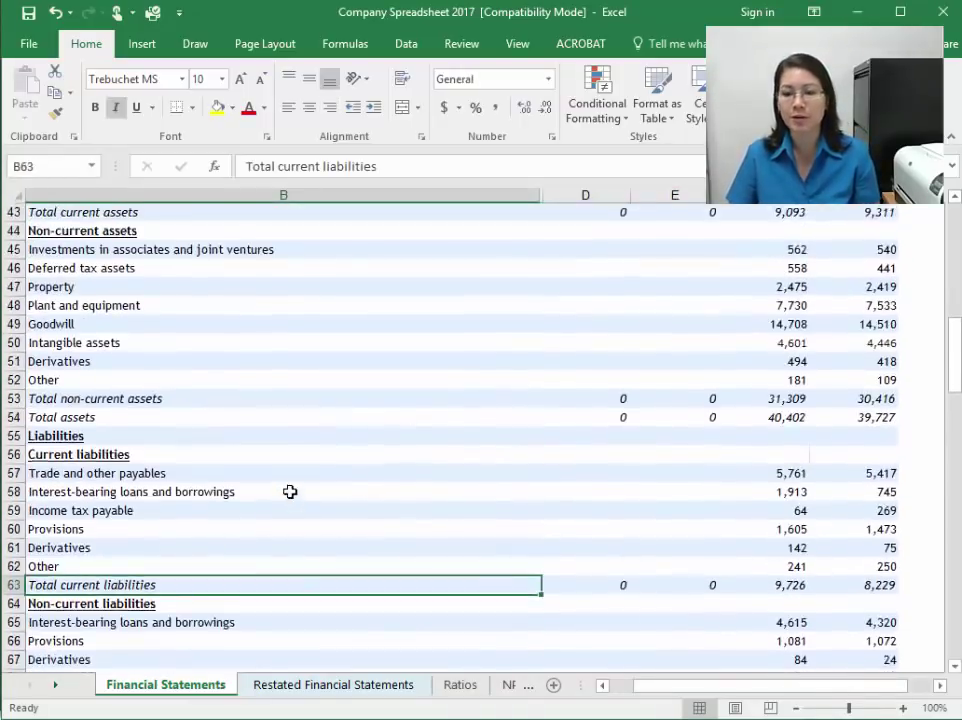
scroll(287, 494, up, 2)
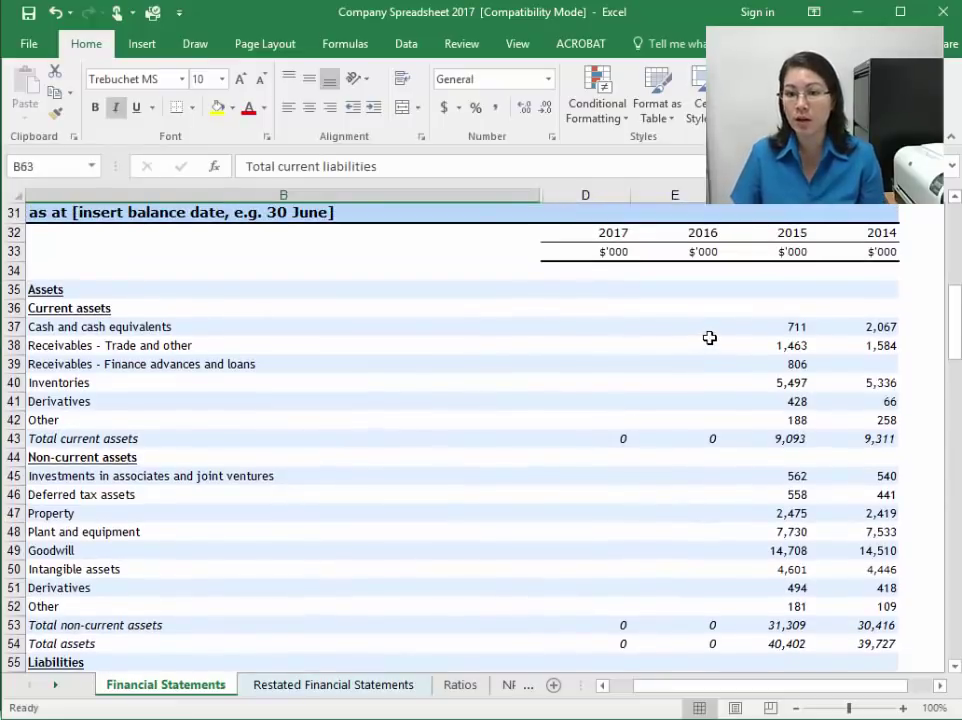
click(708, 334)
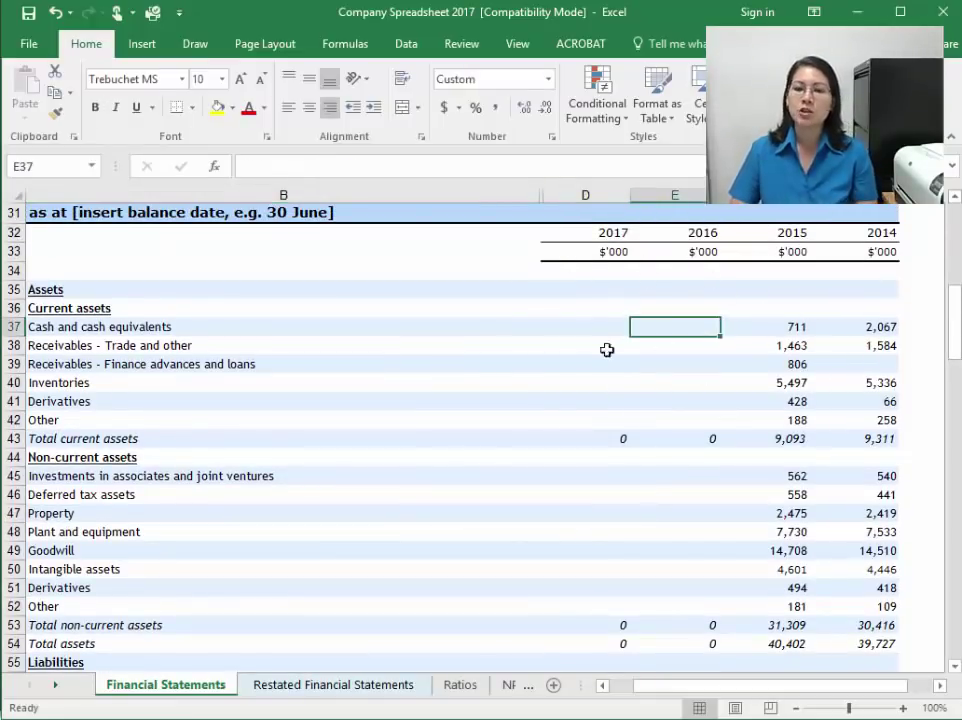
scroll(716, 386, up, 1)
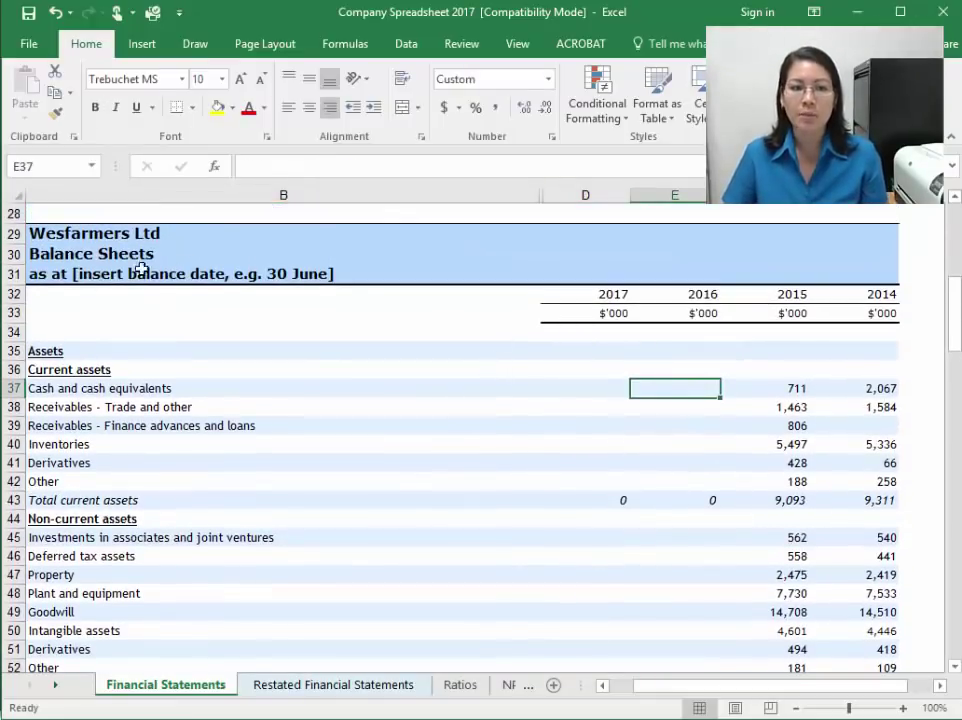
click(256, 273)
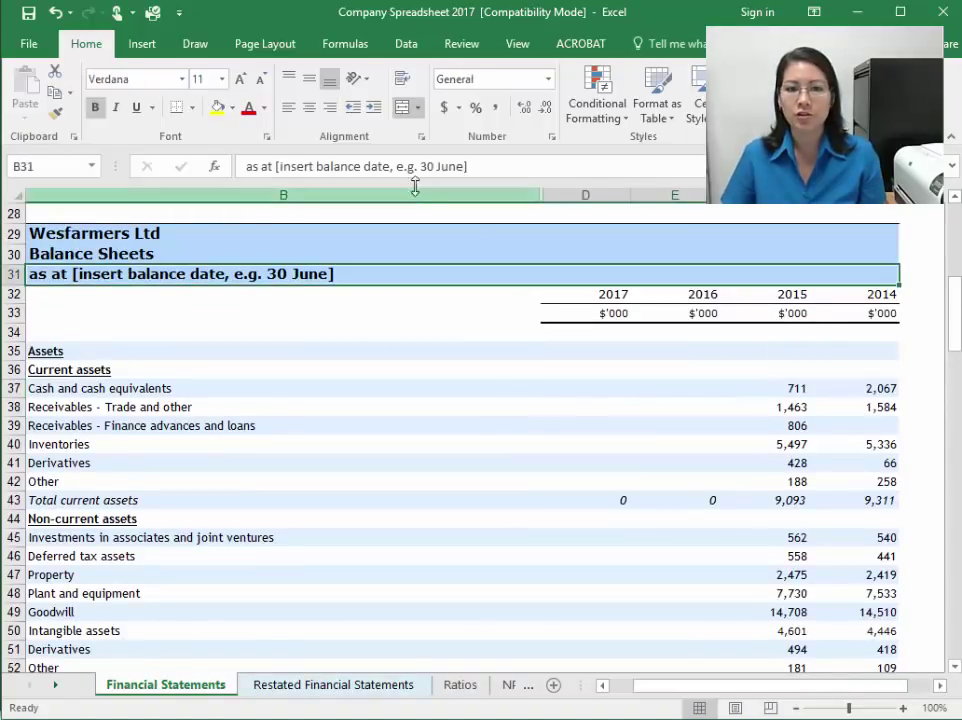
click(277, 166)
drag(277, 166, 639, 170)
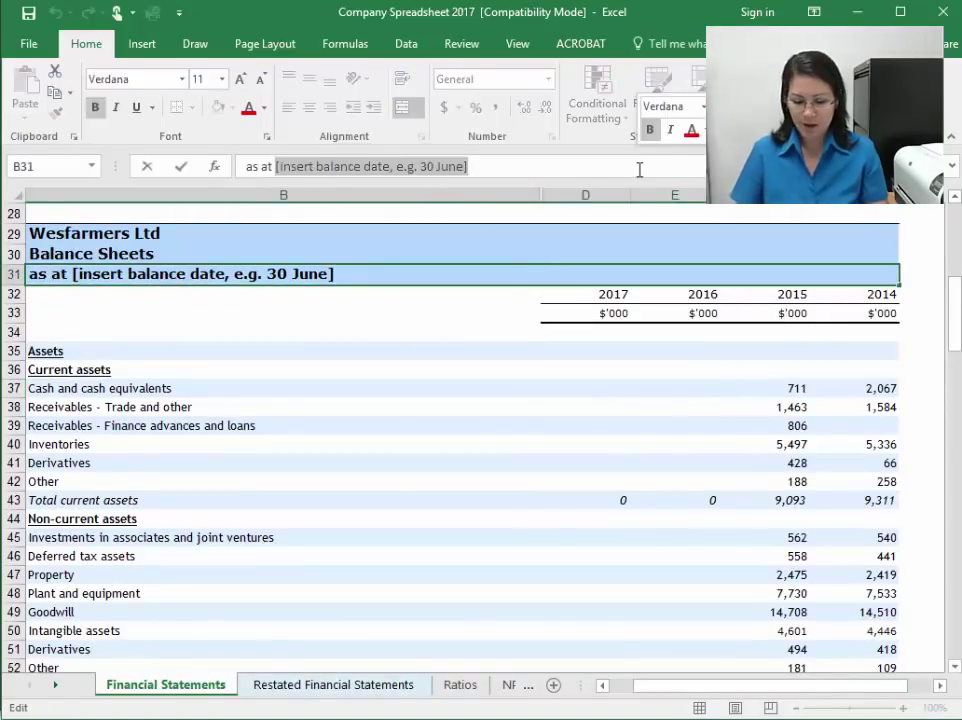
text(30 June)
key(Return)
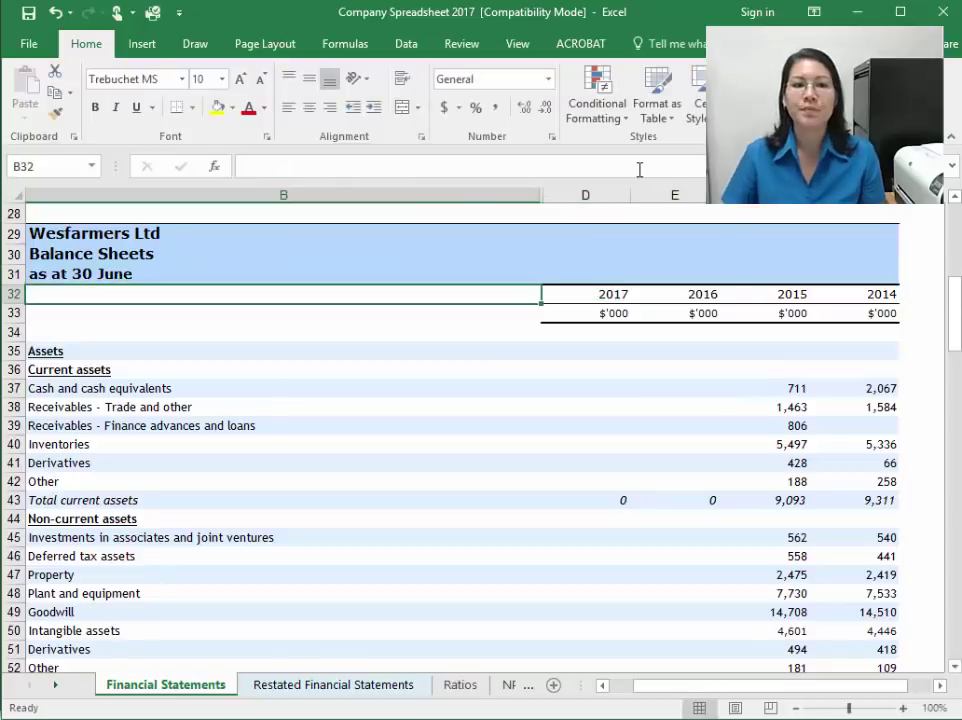
Step: Look up the 2016 current assets in the annual report's balance sheet and enter 611 as cash and cash equivalents in E37 of the spreadsheet
click(706, 390)
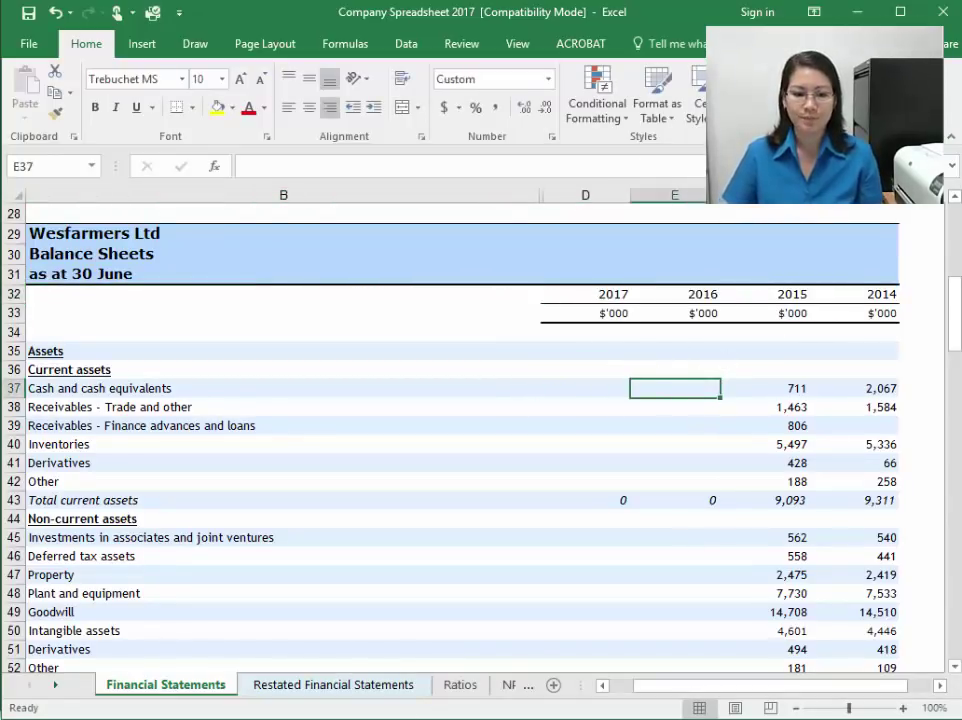
click(165, 719)
click(150, 706)
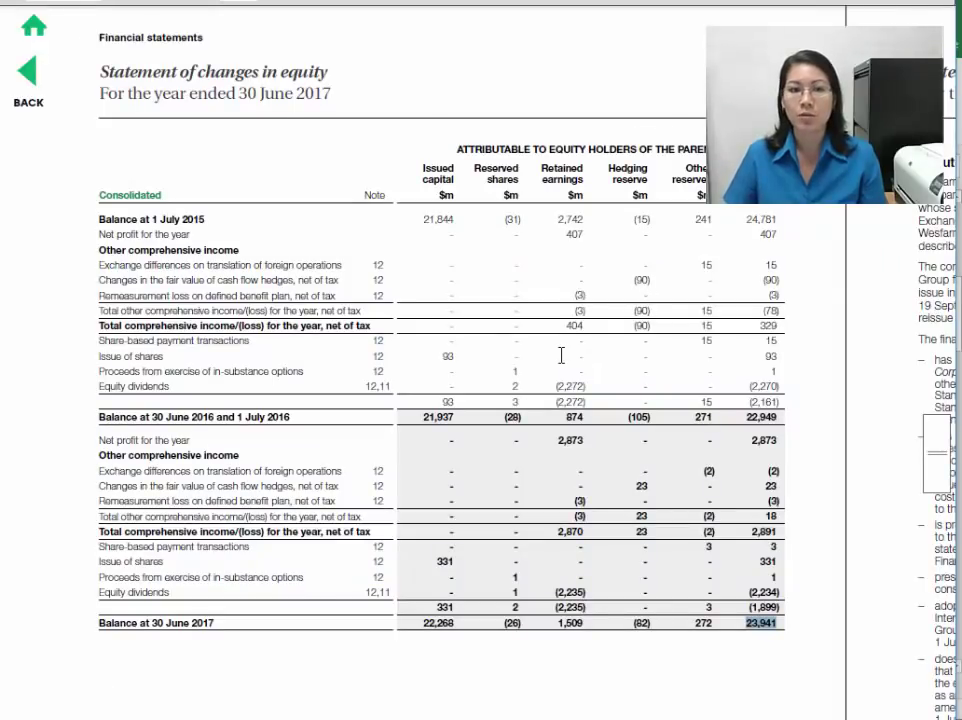
scroll(561, 355, up, 3)
scroll(561, 355, up, 10)
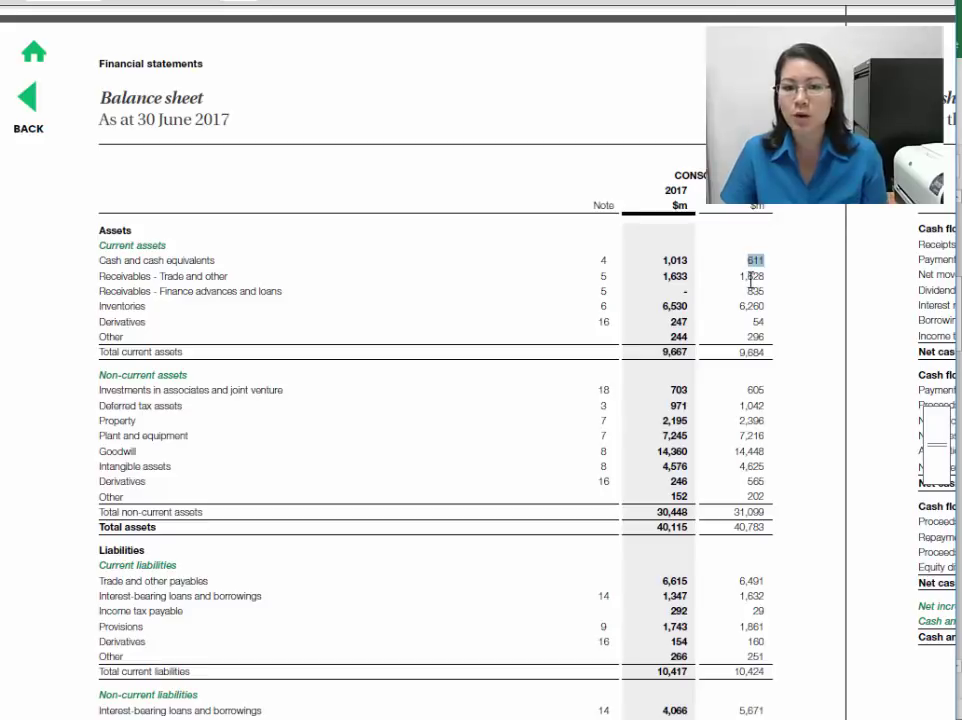
double_click(751, 279)
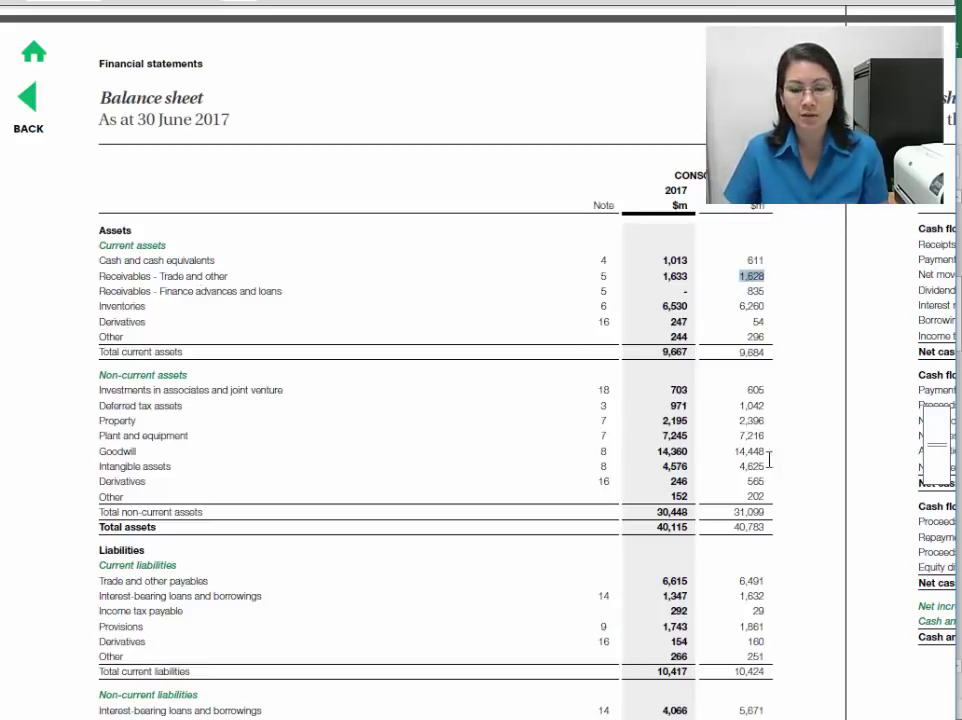
drag(744, 290, 767, 292)
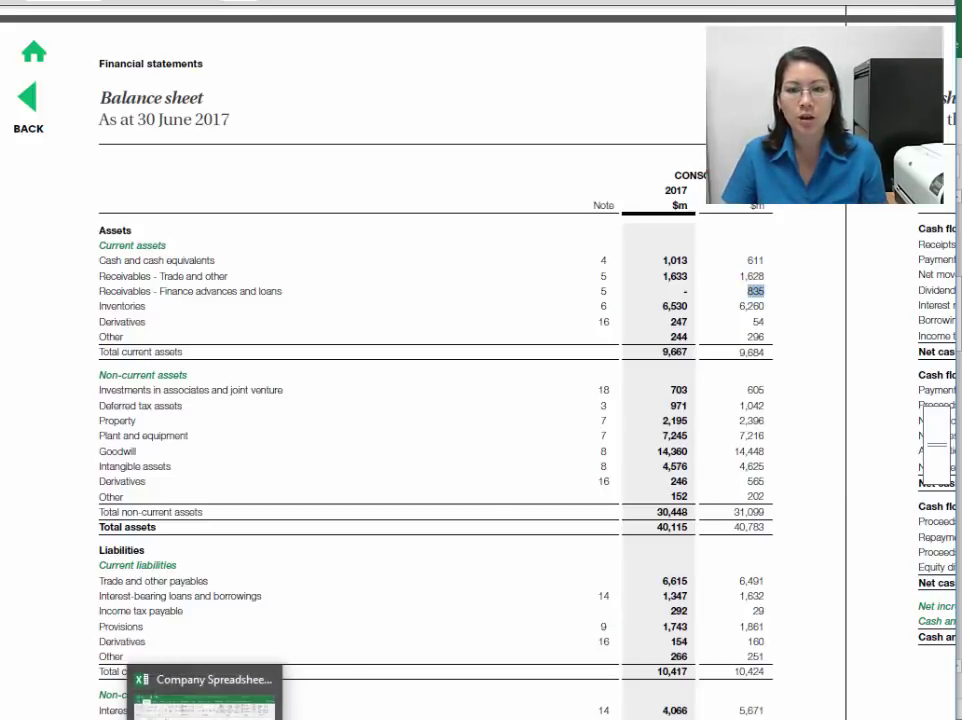
click(190, 688)
text(611)
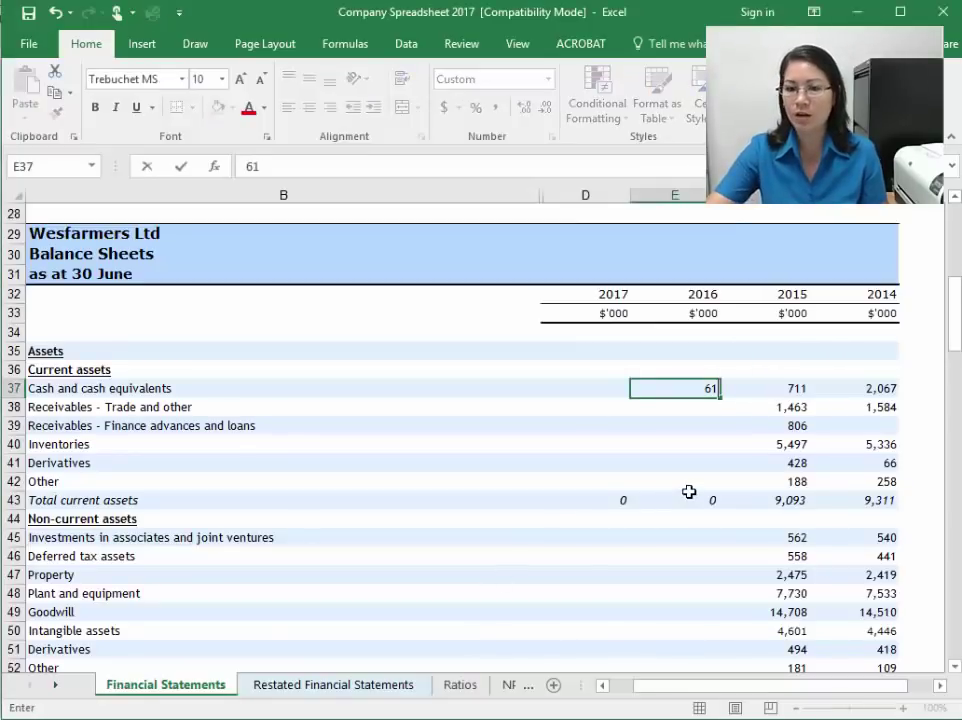
key(Return)
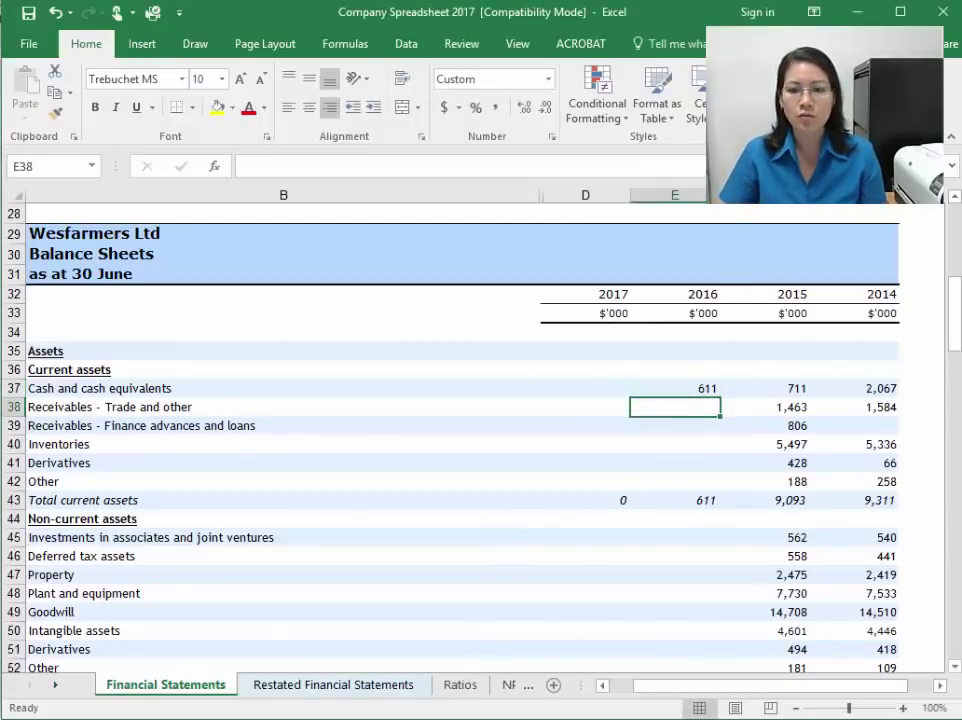
Step: Enter the remaining 2016 current assets from the annual report in E38:E42 as 1,628, 835, 6,260, 54 and 296
click(60, 463)
key(Down)
key(Down)
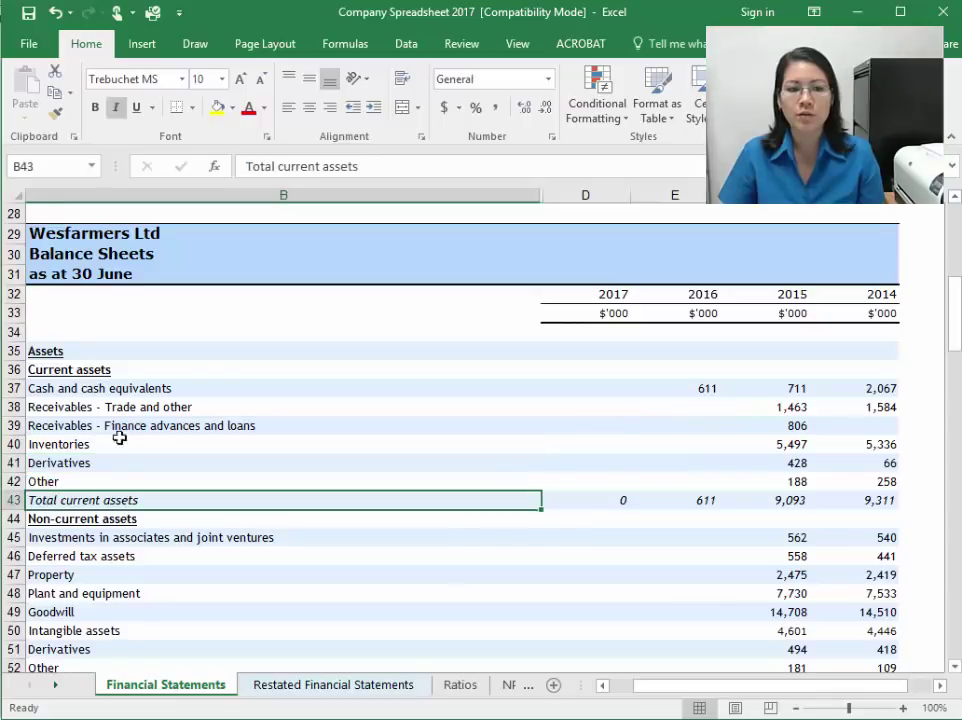
click(863, 15)
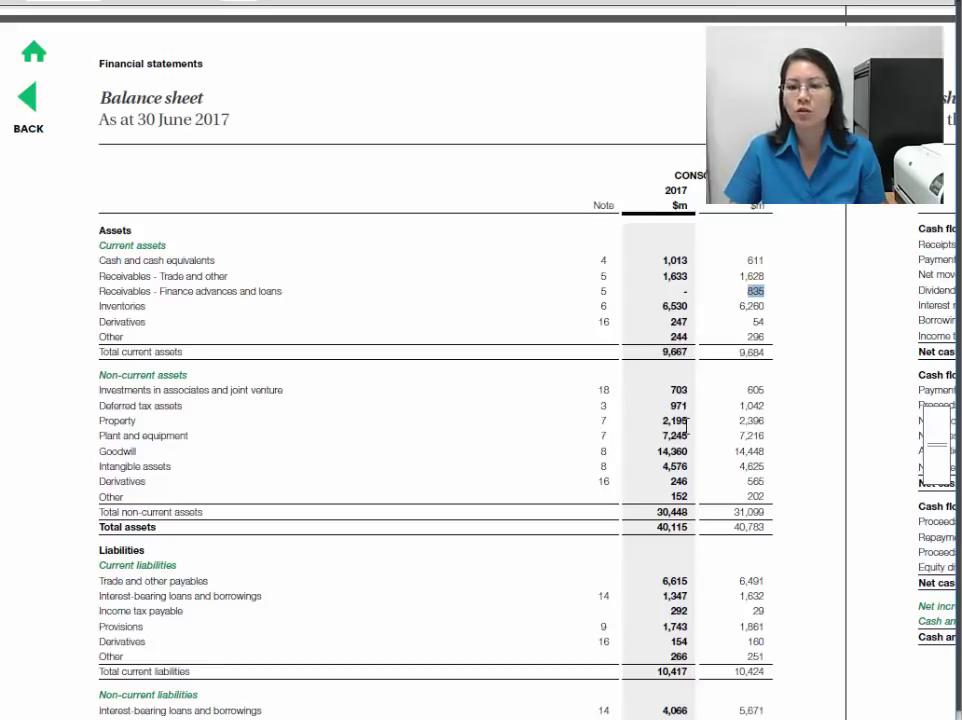
key(alt+Tab)
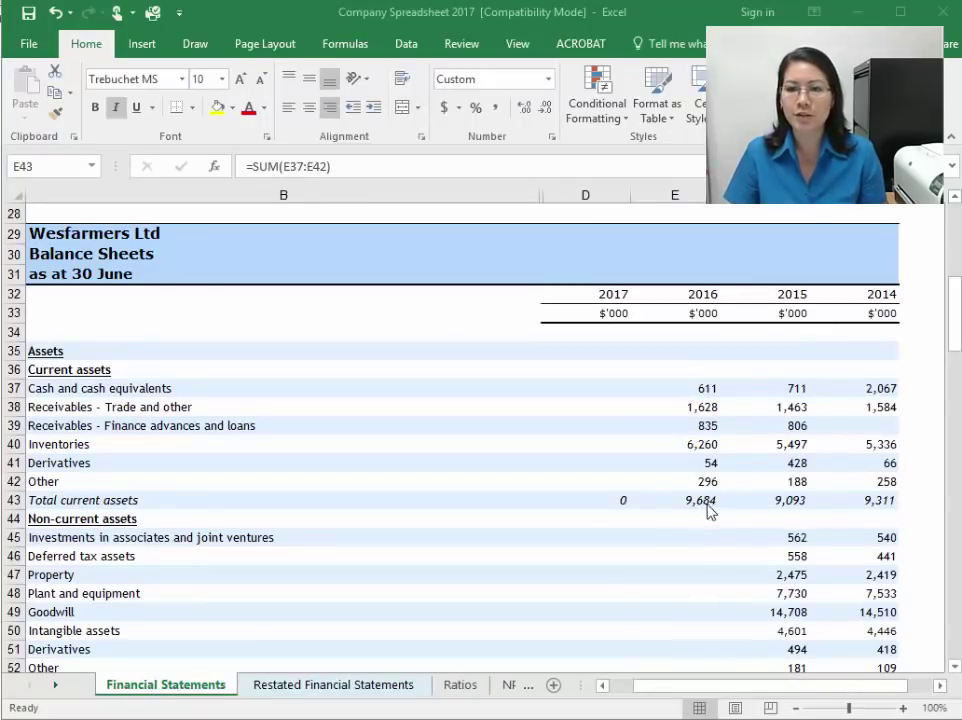
Step: Check 2016 total current assets against the annual report and fill E45:E52 with 605, 1,042, 2,396, 7,216, 14,448, 4,576, 246 and 152
click(858, 14)
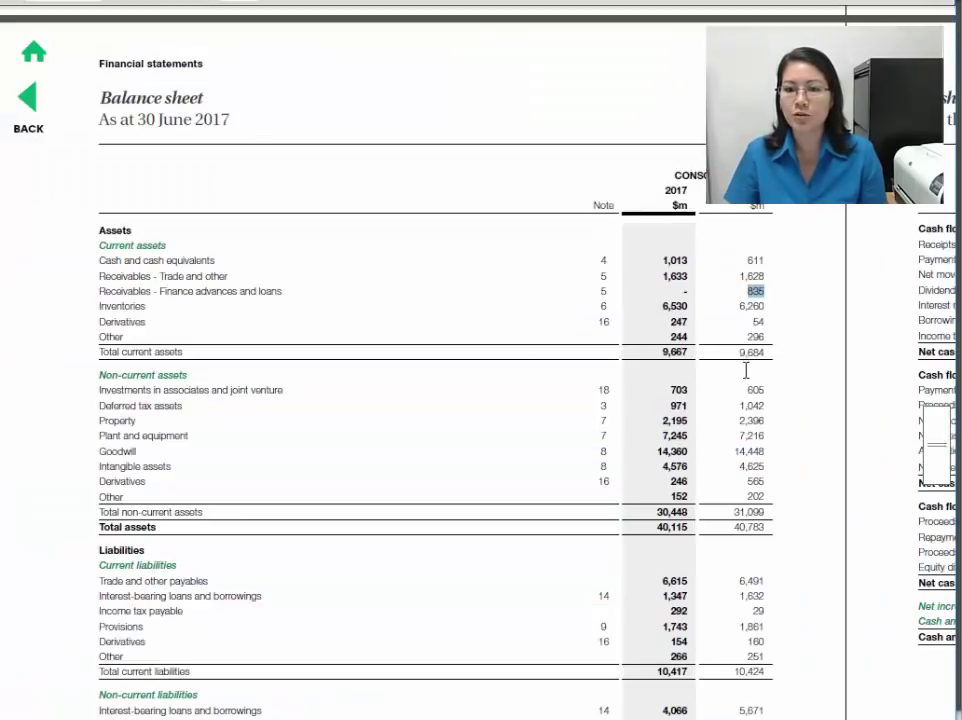
drag(742, 358, 769, 360)
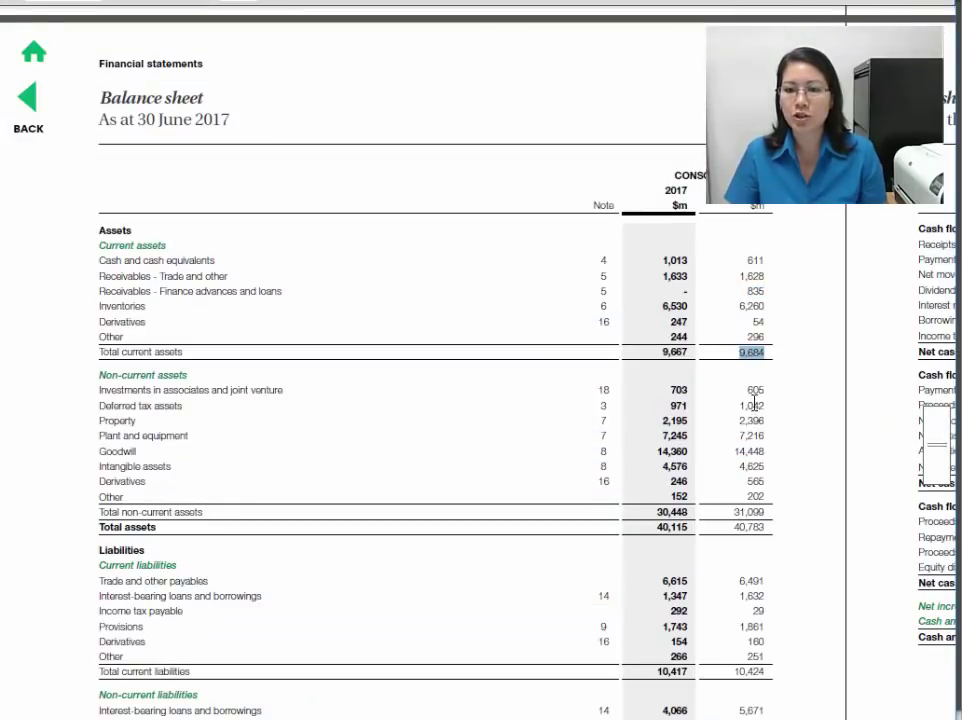
drag(734, 512, 845, 640)
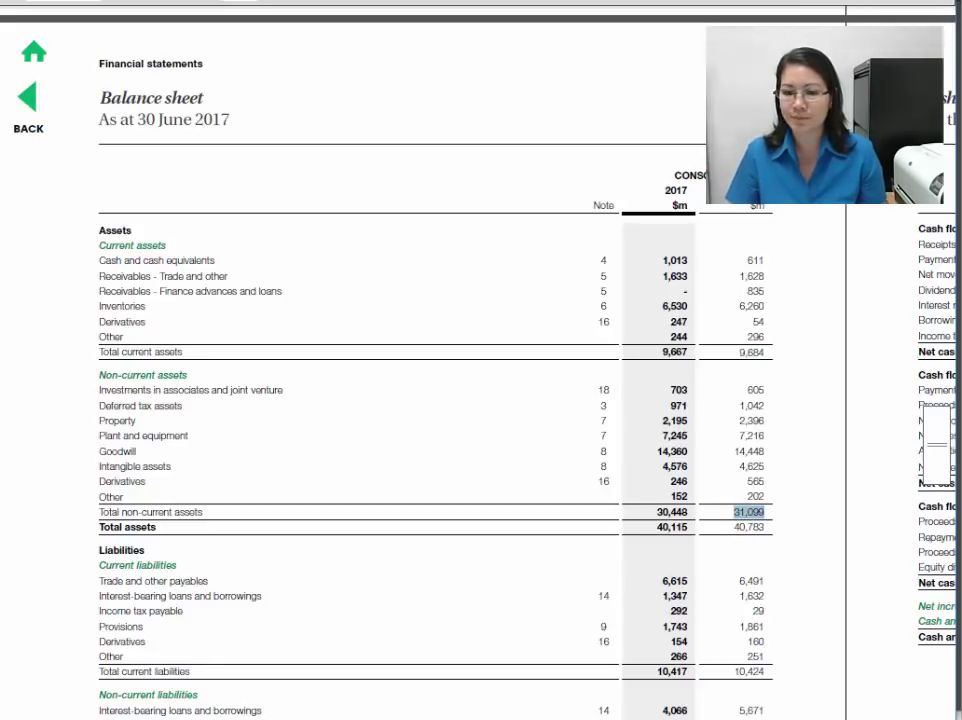
key(alt+Tab)
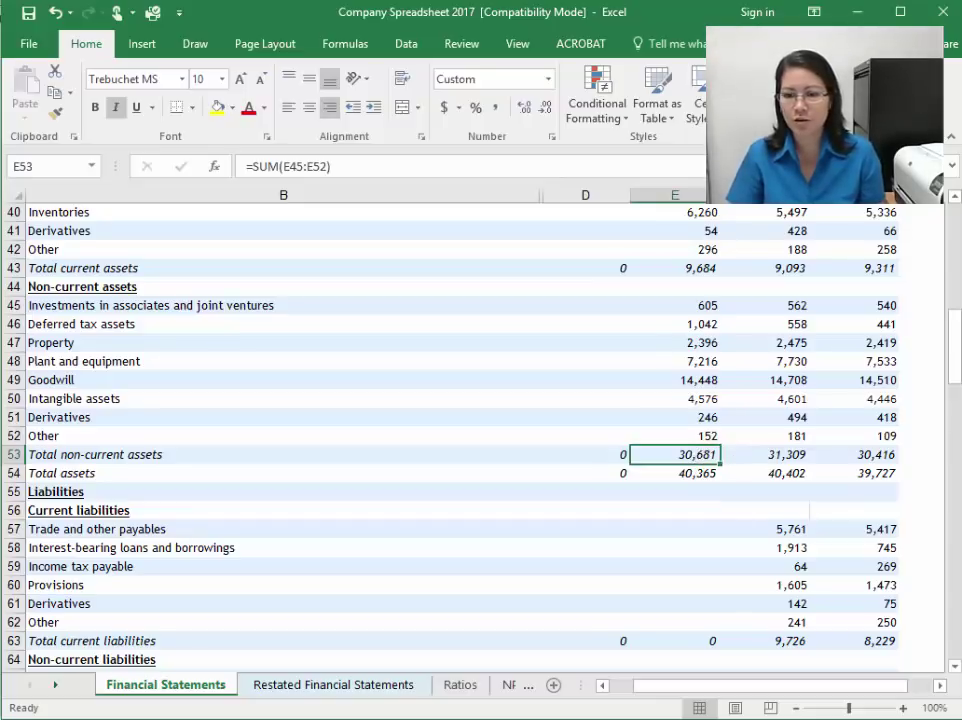
Step: Compare the 2016 non-current assets with the annual report and correct E50 to 4,625, E51 to 565 and E52 to 202
click(864, 16)
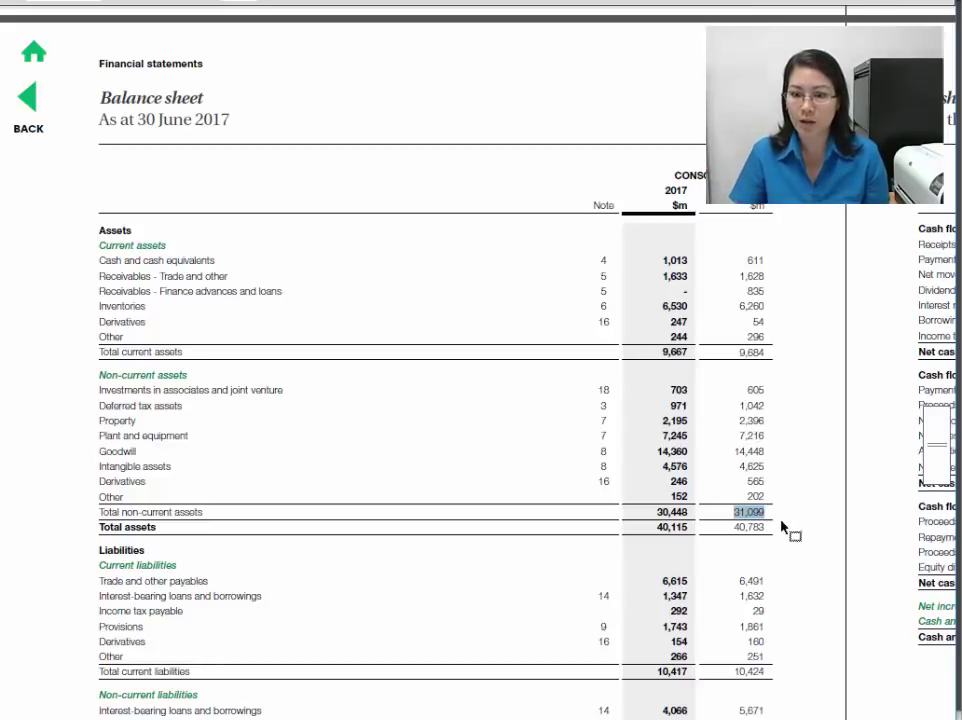
click(750, 467)
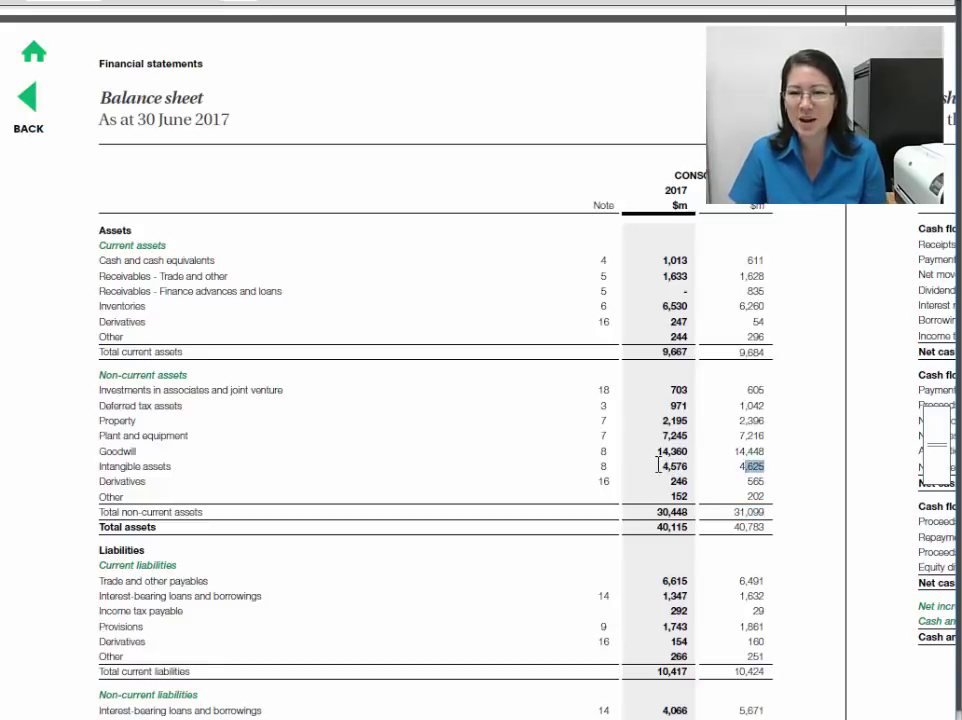
drag(662, 467, 767, 467)
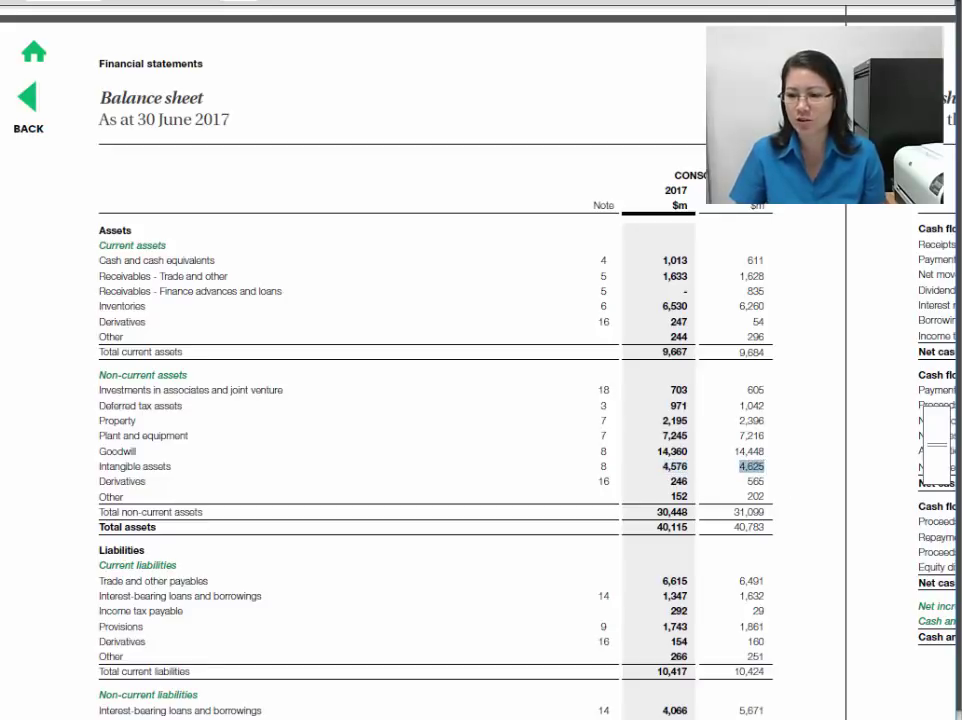
key(alt+Tab)
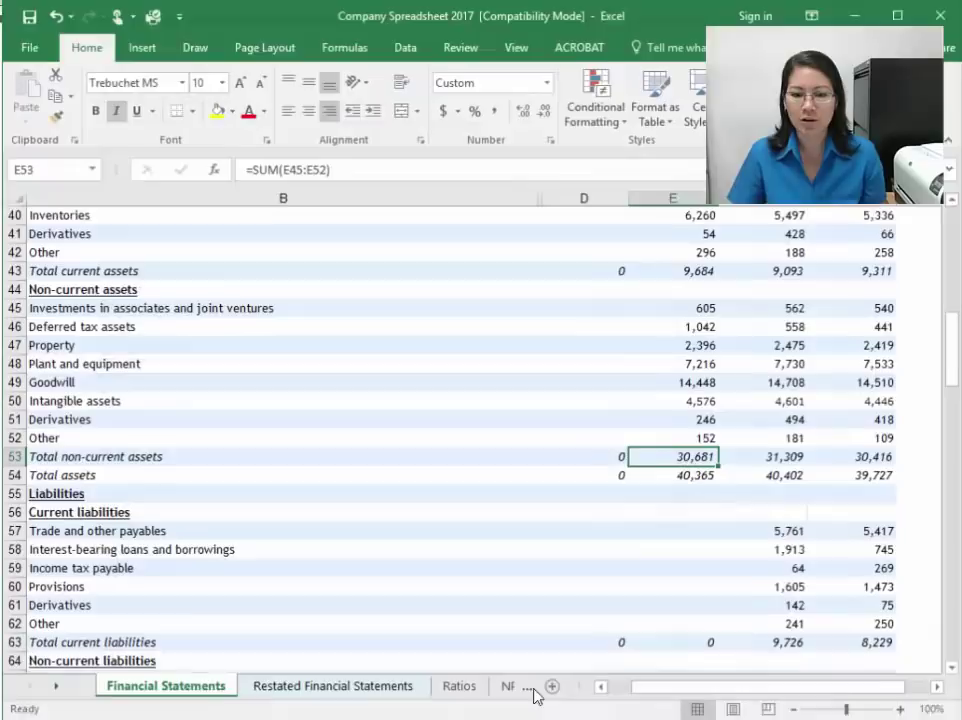
click(678, 398)
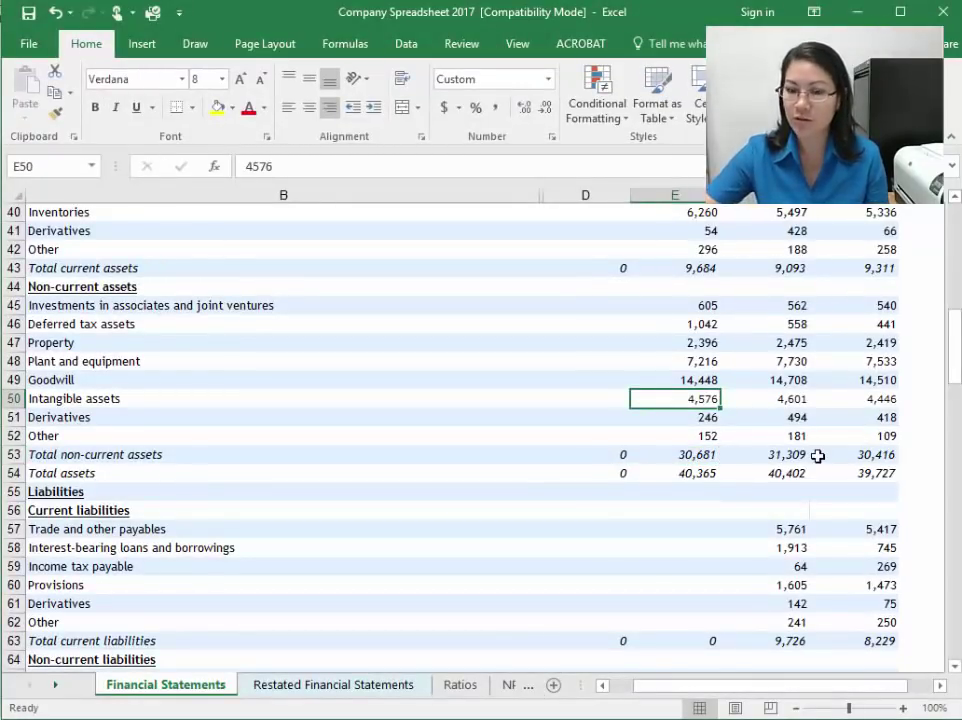
text(4625)
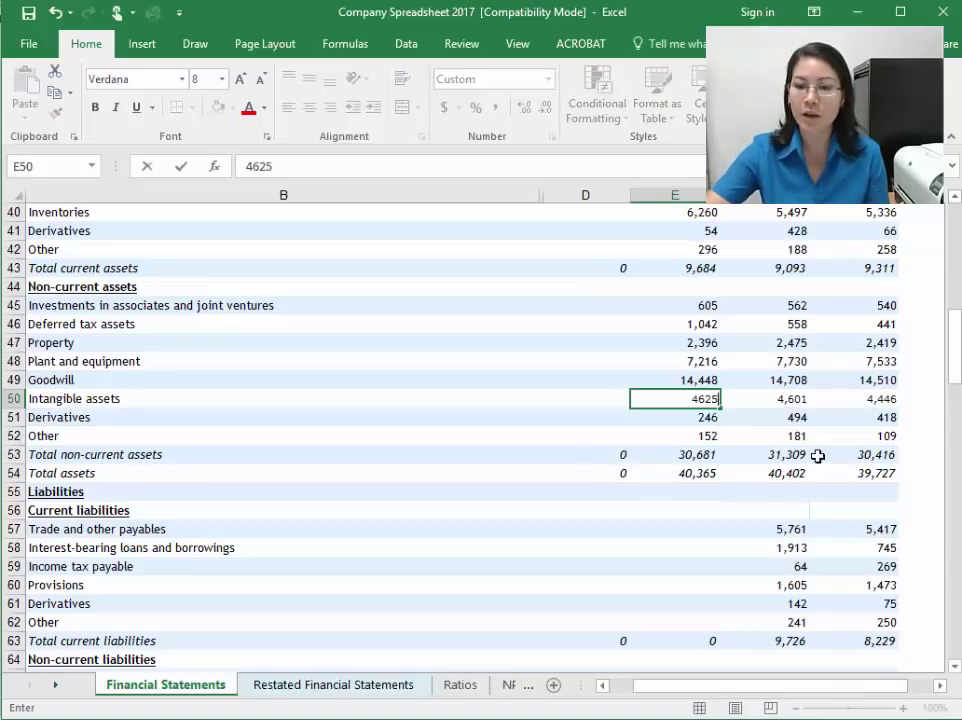
key(Return)
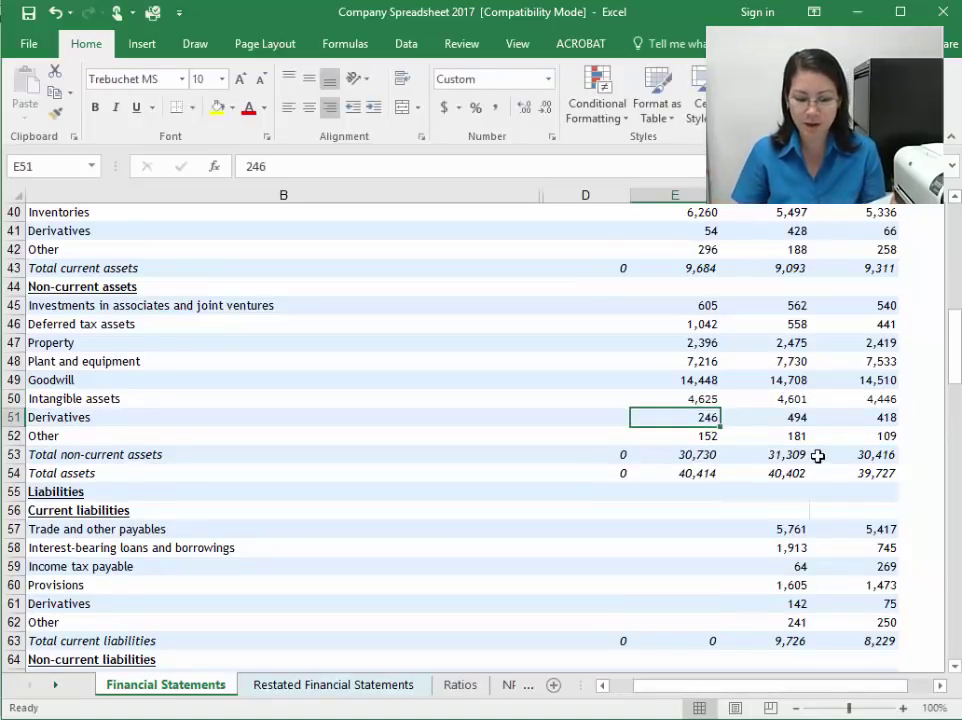
text(565)
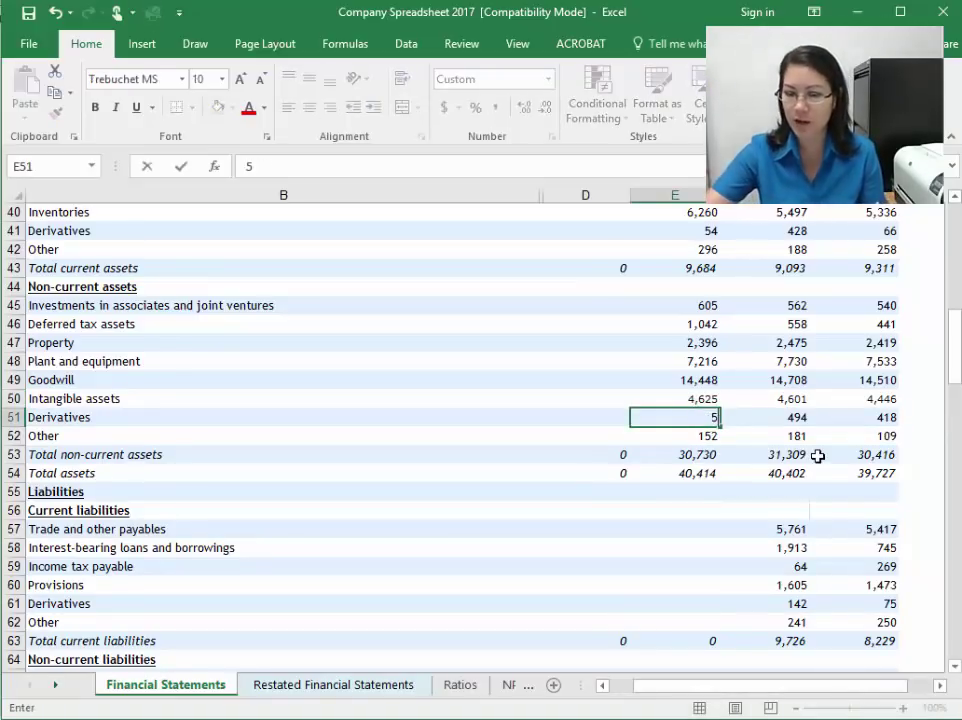
key(Return)
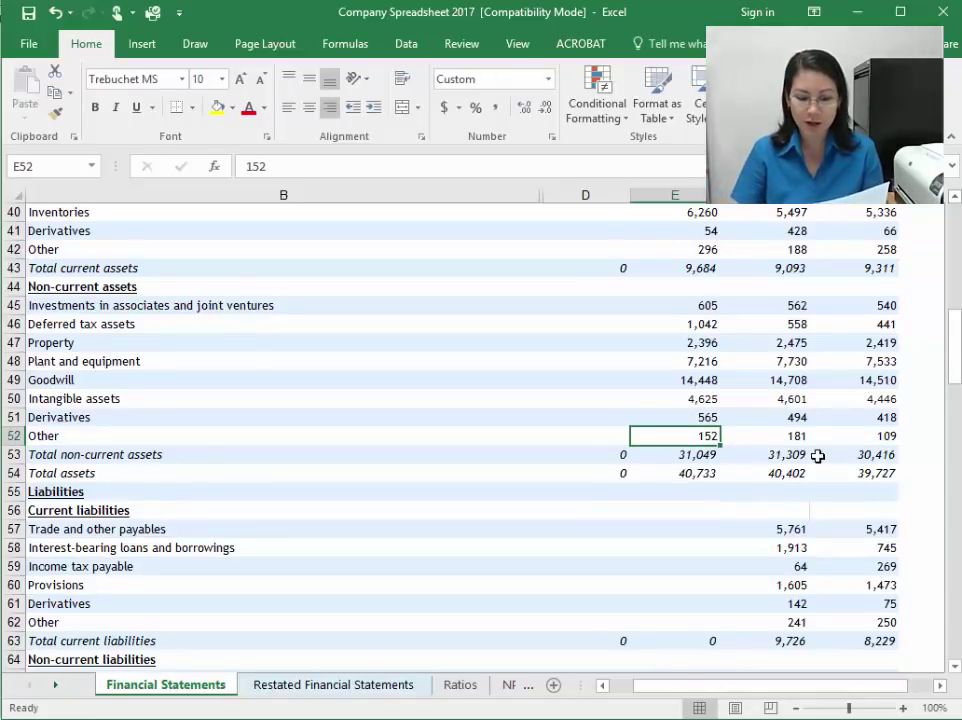
text(202)
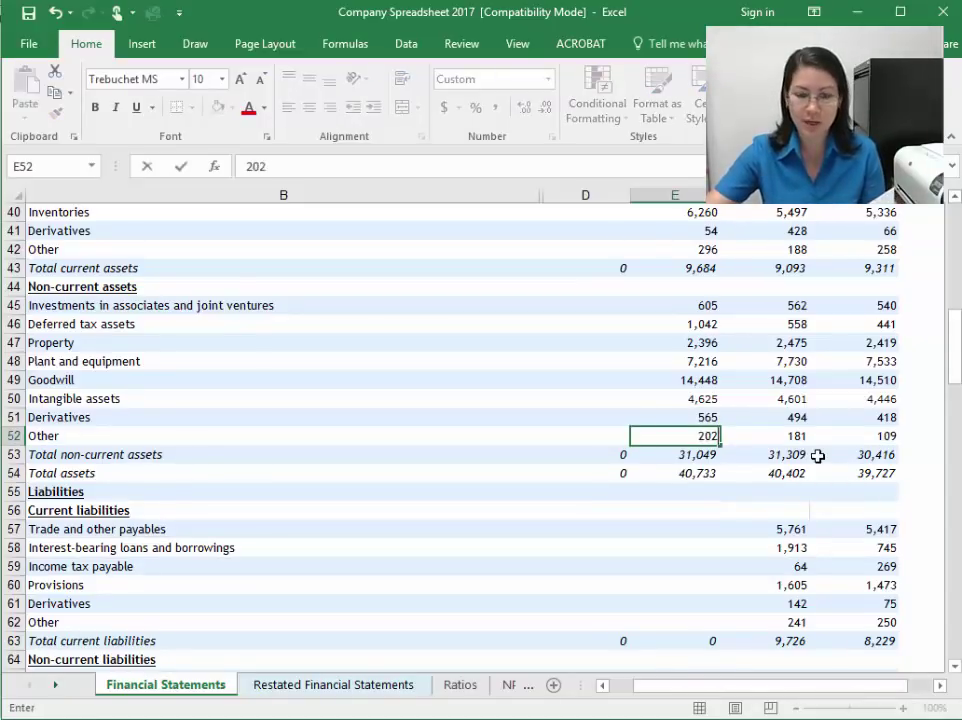
key(Return)
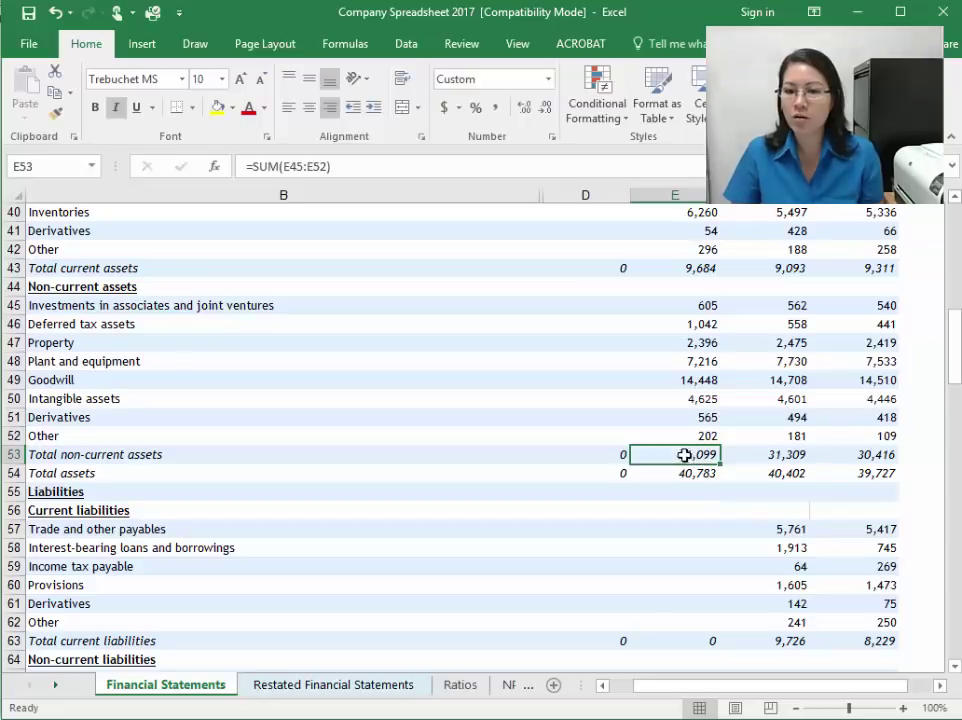
Step: Check the 2016 total non-current assets and total assets against the annual report's balance sheet, and view its liabilities before returning to the spreadsheet
key(alt+Tab)
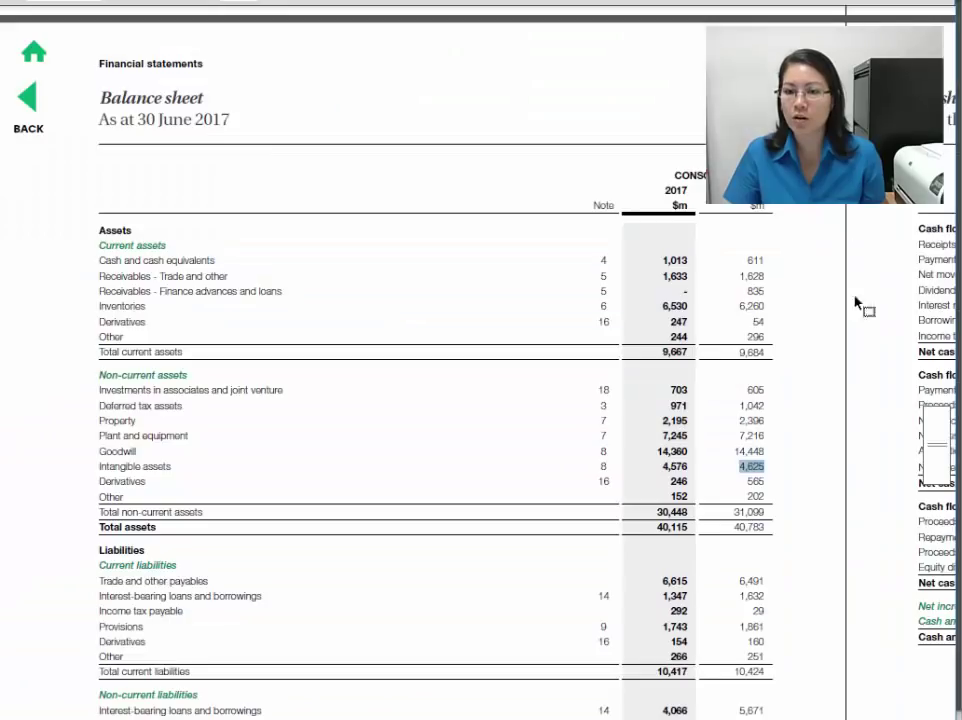
drag(737, 511, 758, 535)
scroll(740, 571, down, 5)
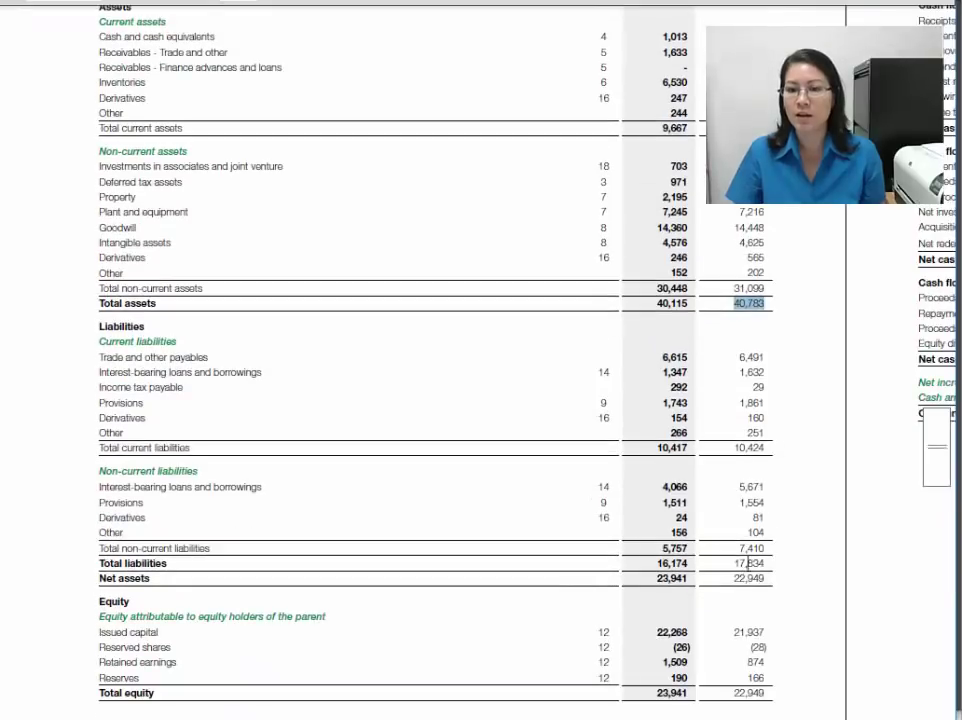
key(alt+Tab)
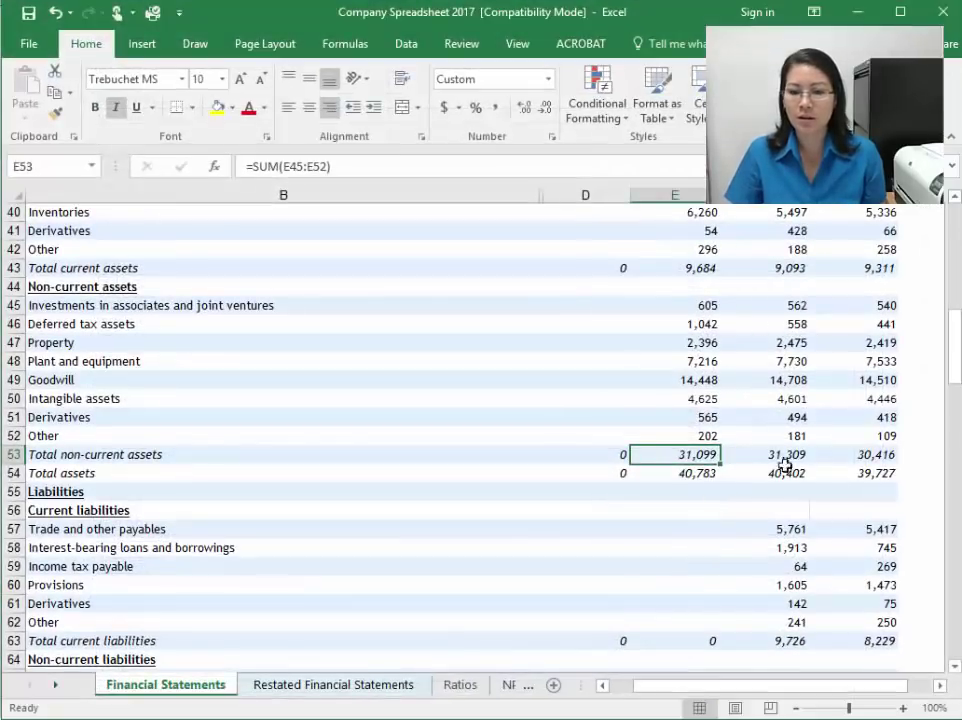
Step: Examine the 2016 total assets, current liabilities and non-current liabilities formulas in column E
click(688, 472)
click(681, 530)
scroll(719, 554, down, 5)
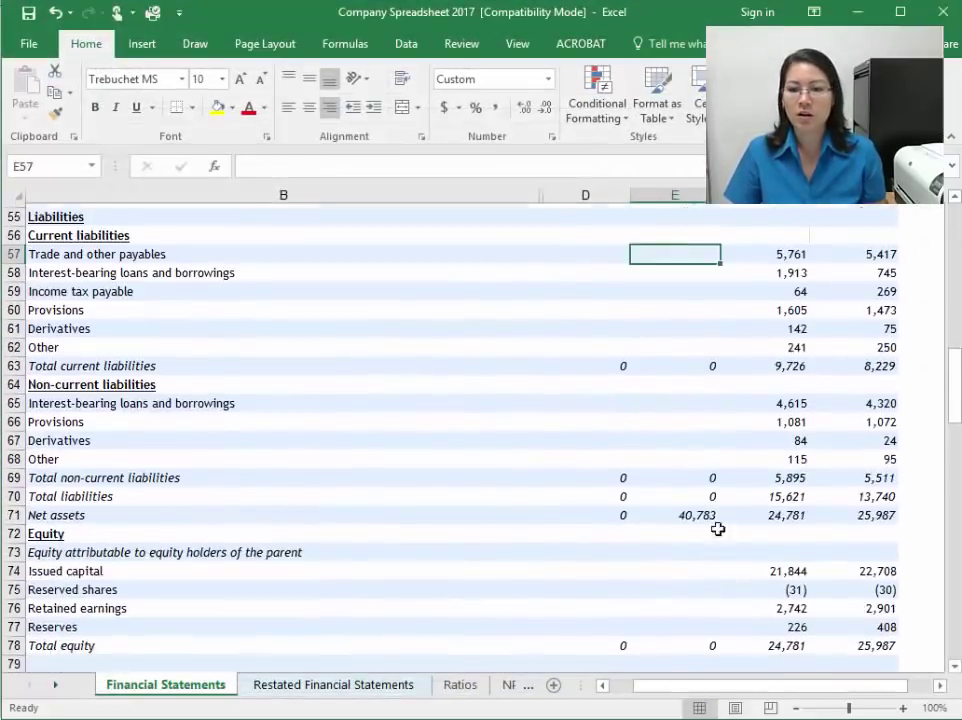
click(693, 360)
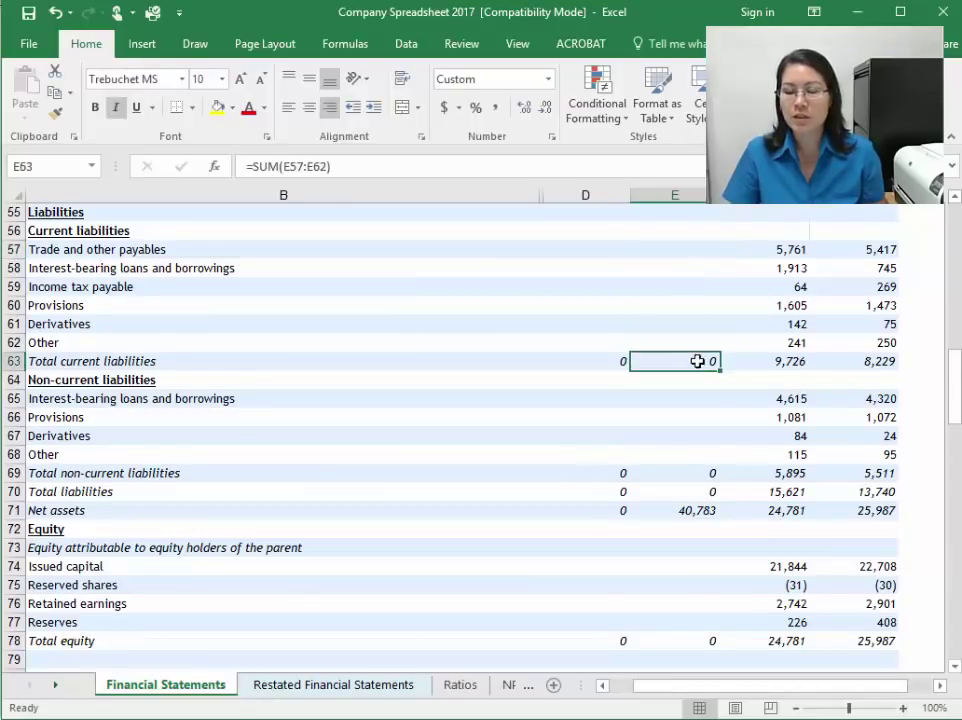
click(683, 473)
click(690, 487)
click(698, 251)
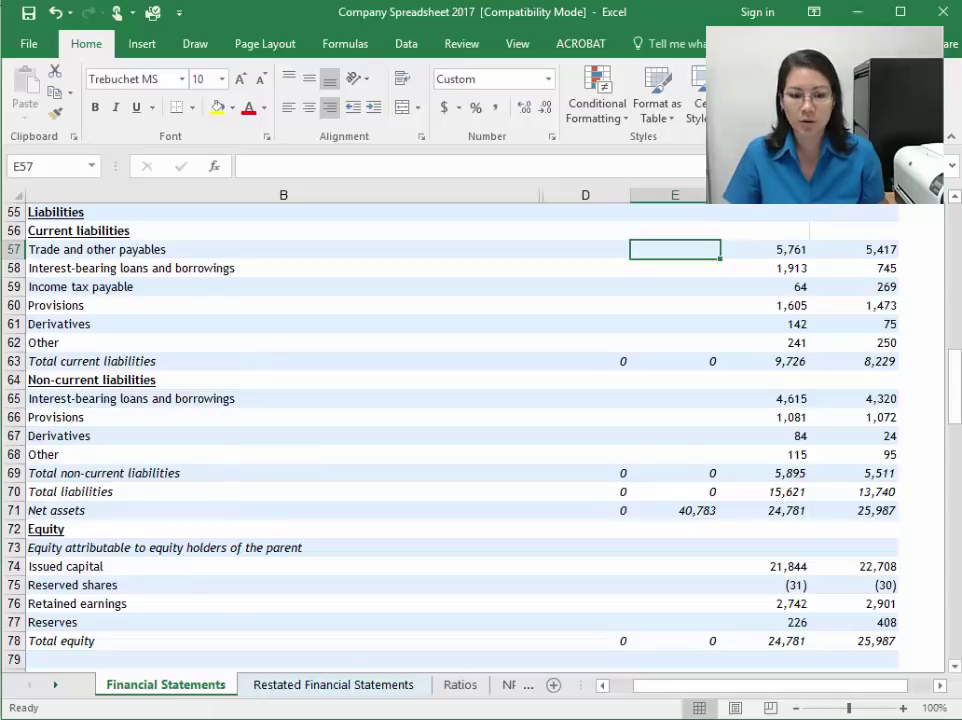
Step: Look up 2016 trade and other payables in the 2017 annual report's balance sheet and return to the spreadsheet
mouse_move(205, 718)
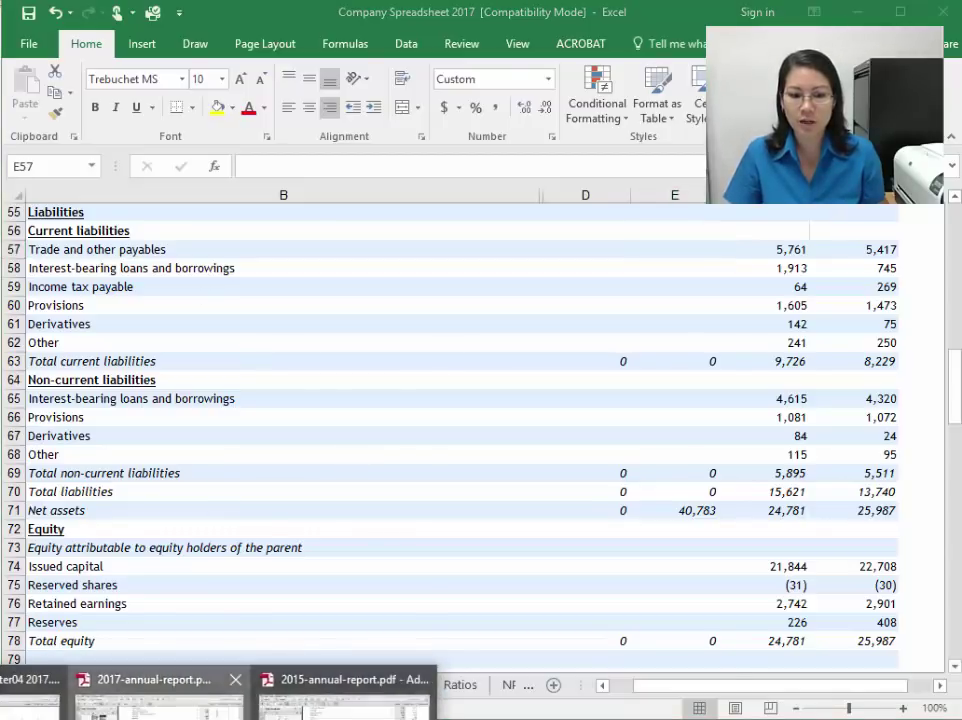
click(160, 700)
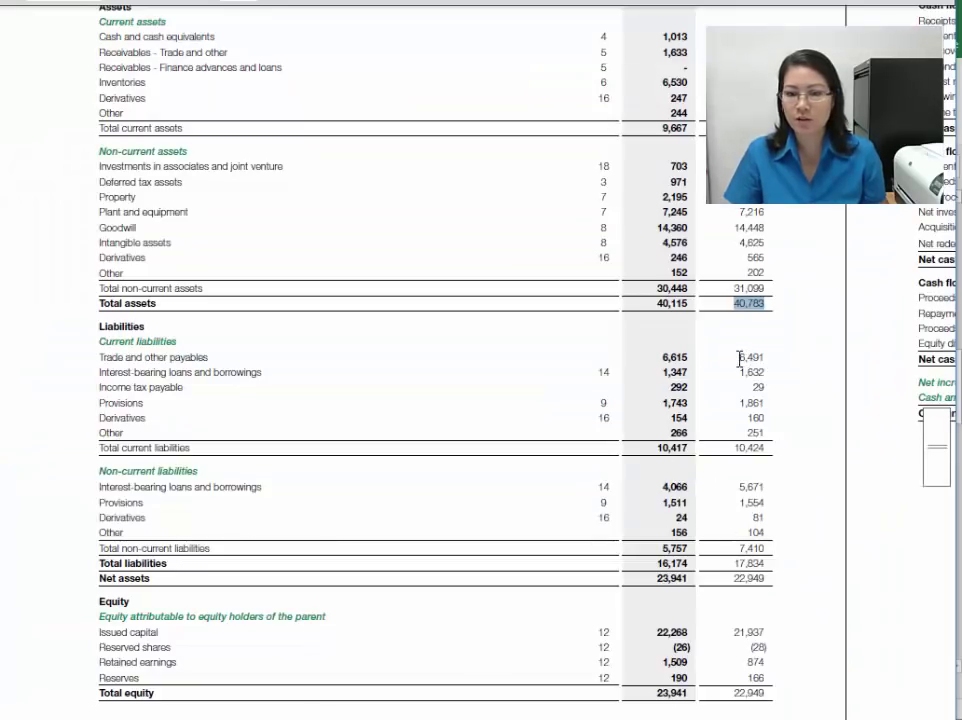
drag(740, 358, 765, 364)
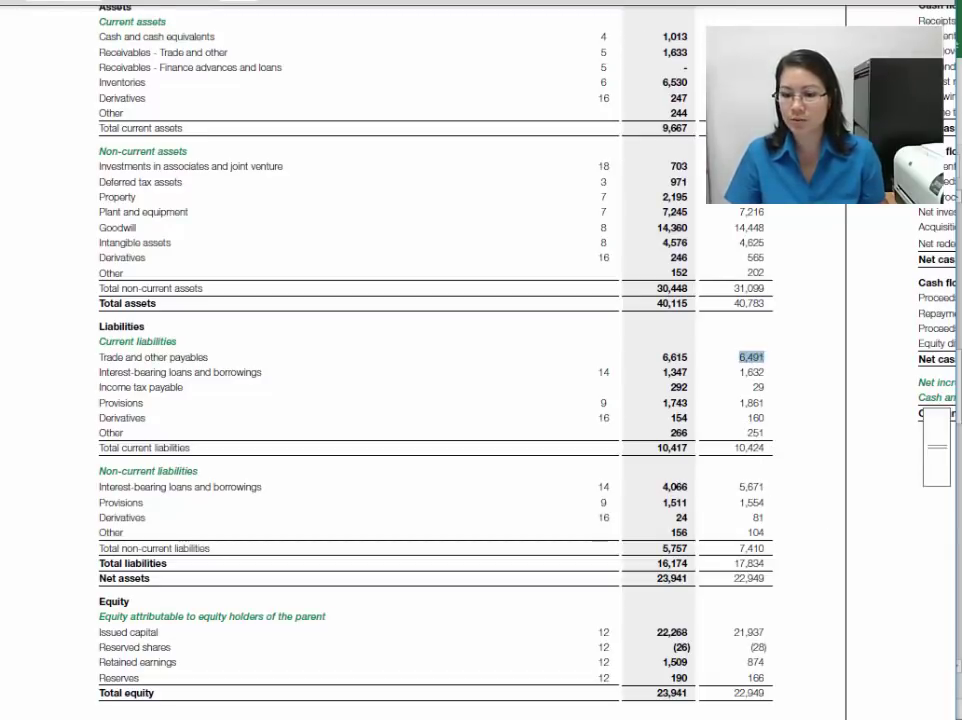
key(alt+Tab)
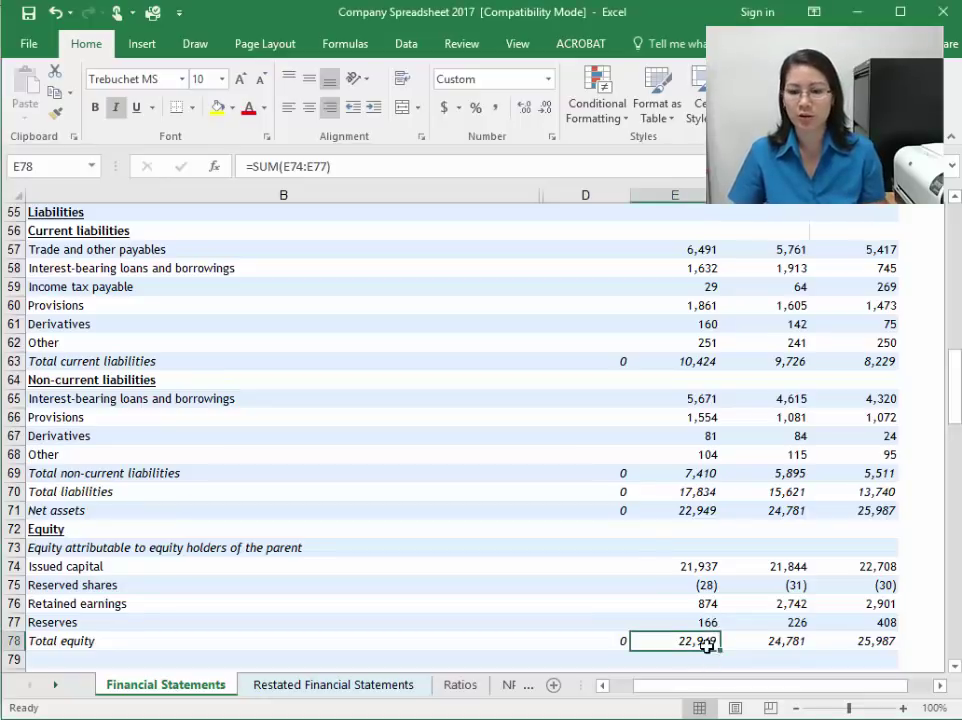
Step: Examine the 2017 current assets section and its total formula, and view the matching 2017 figures in the annual report
scroll(690, 595, up, 7)
scroll(690, 595, up, 3)
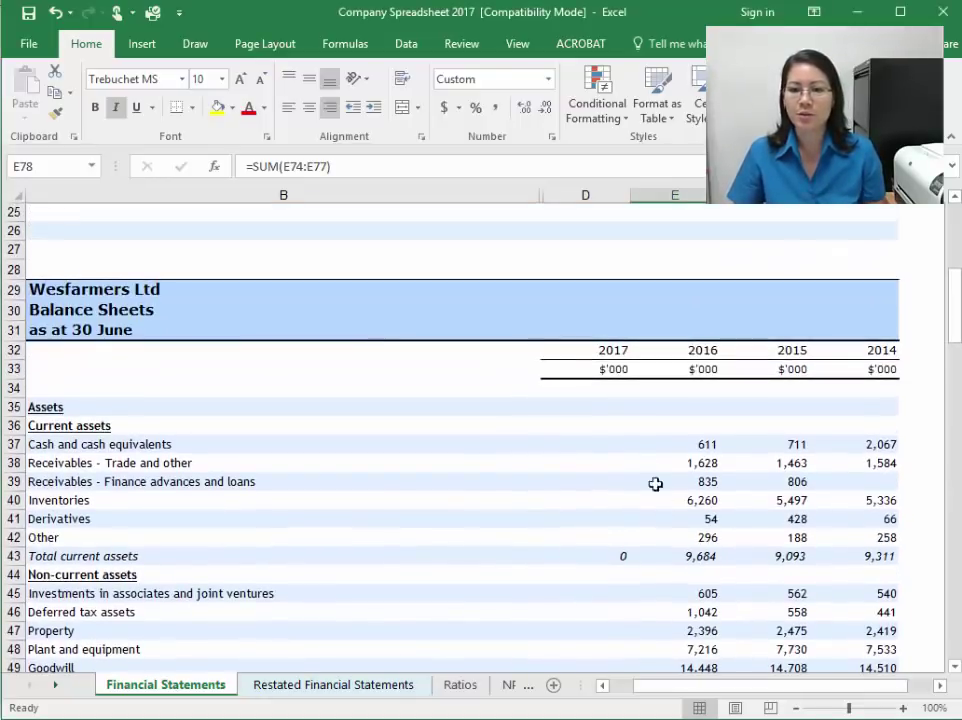
click(616, 444)
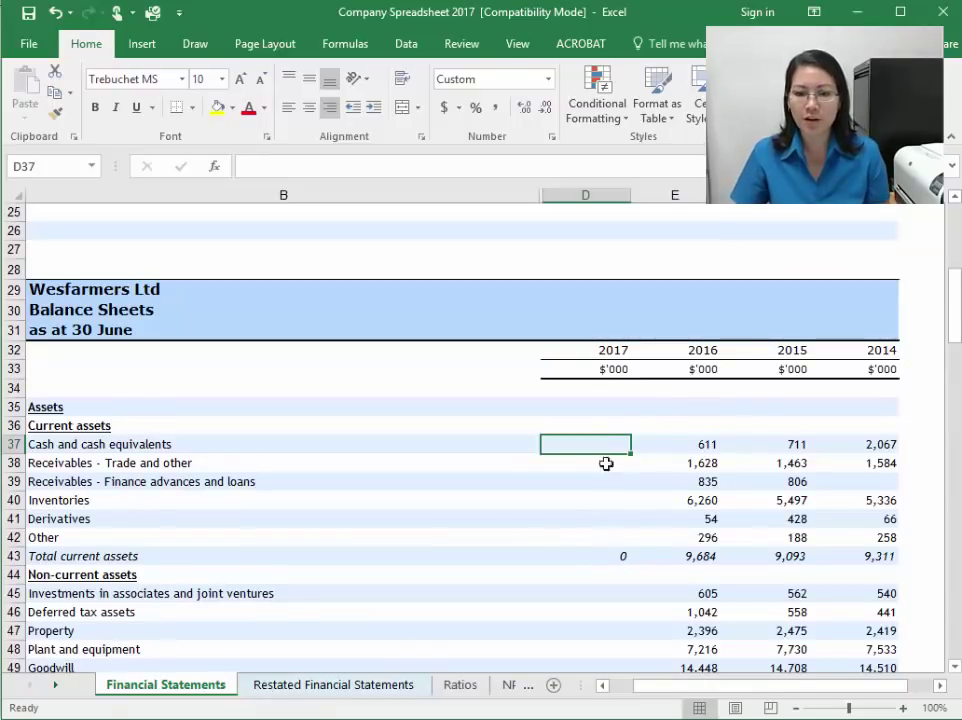
scroll(599, 566, down, 2)
click(618, 440)
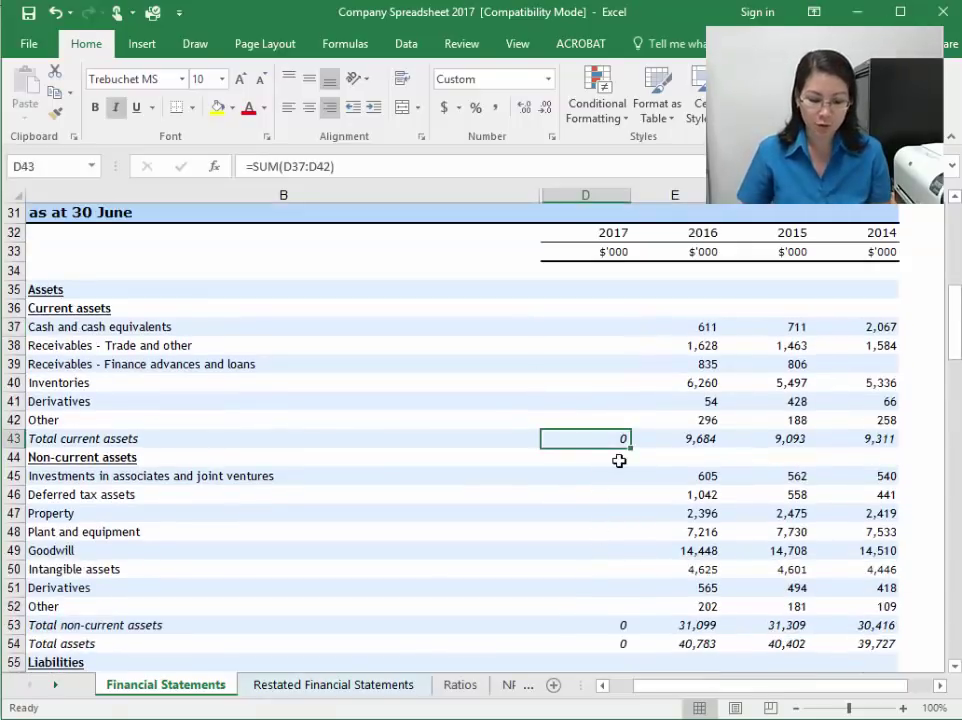
click(618, 326)
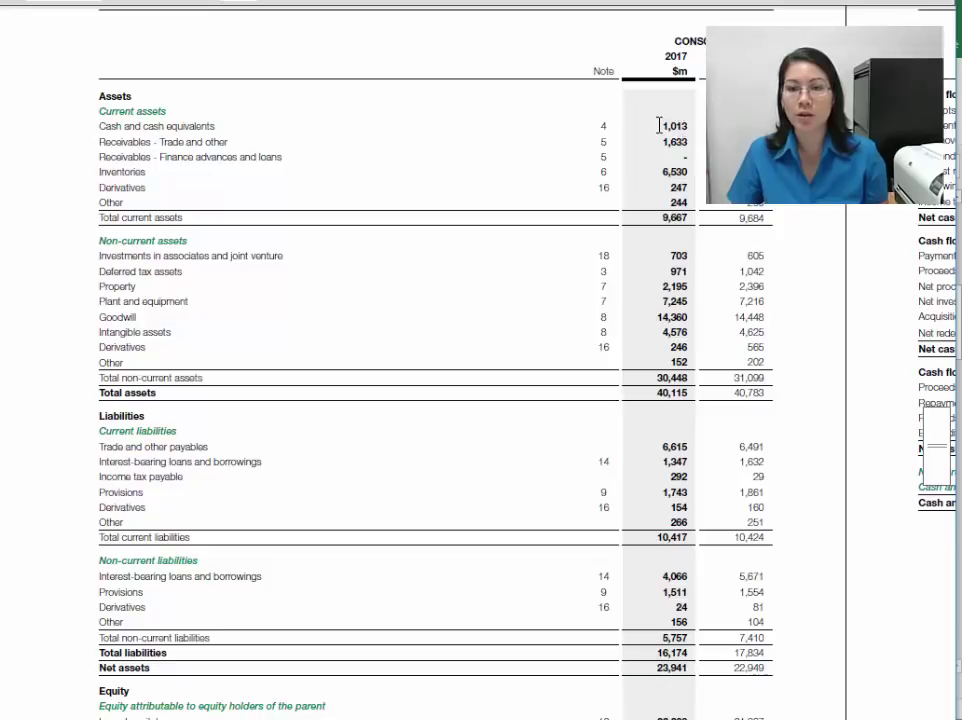
drag(670, 126, 684, 176)
click(675, 190)
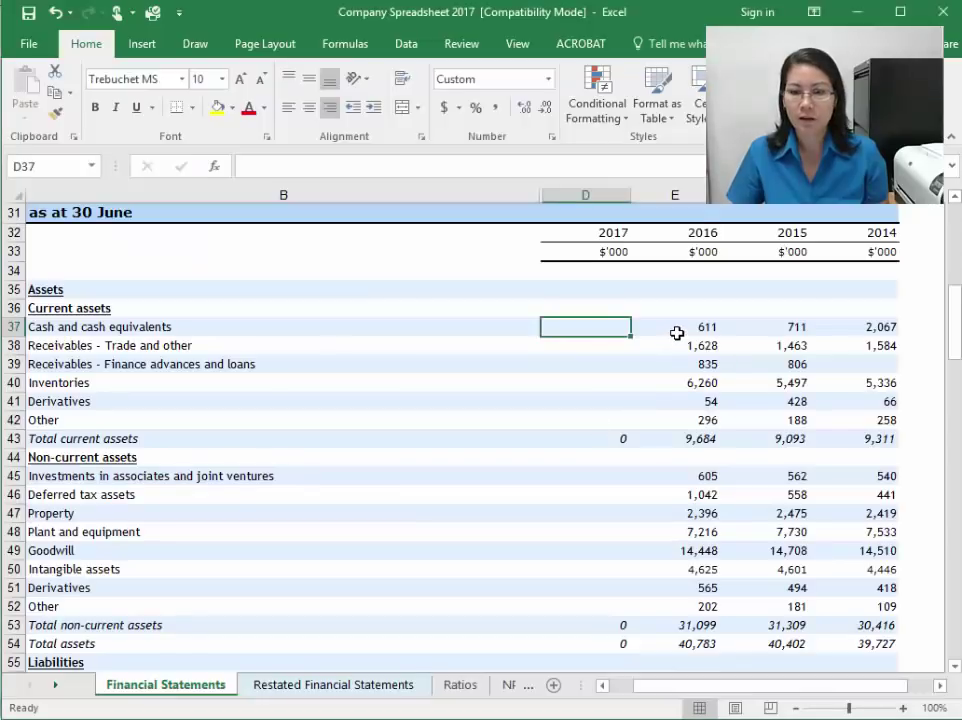
Step: Enter the 2017 current assets as 1,013 in D37, 1,633 in D38, and 6,530, 247 and 244 in D40:D42, leaving D39 blank
text(1013)
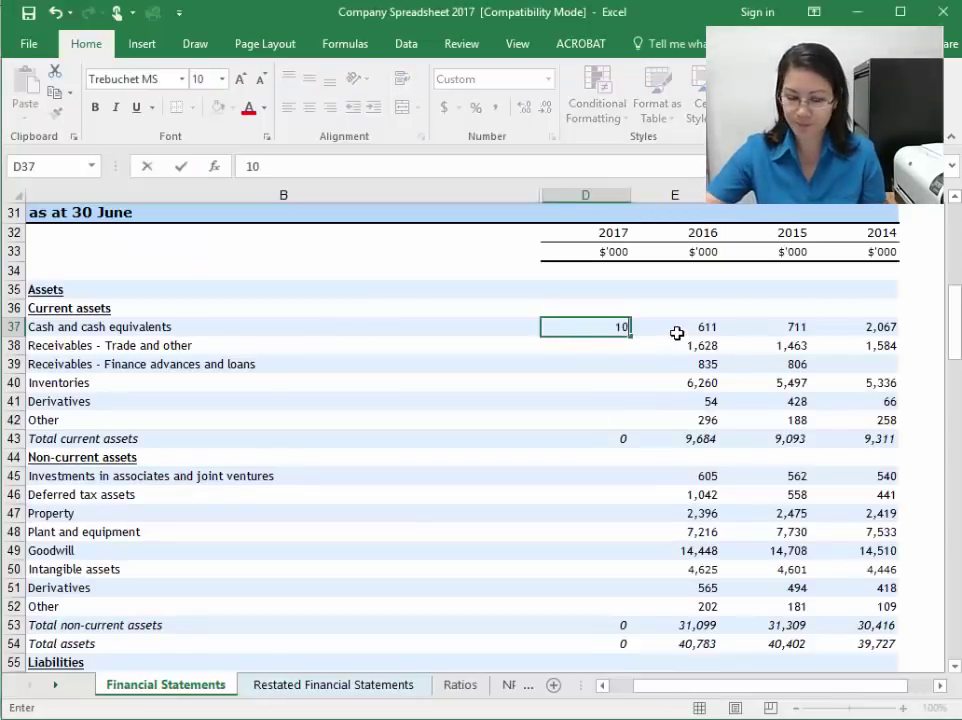
key(Return)
text(1633)
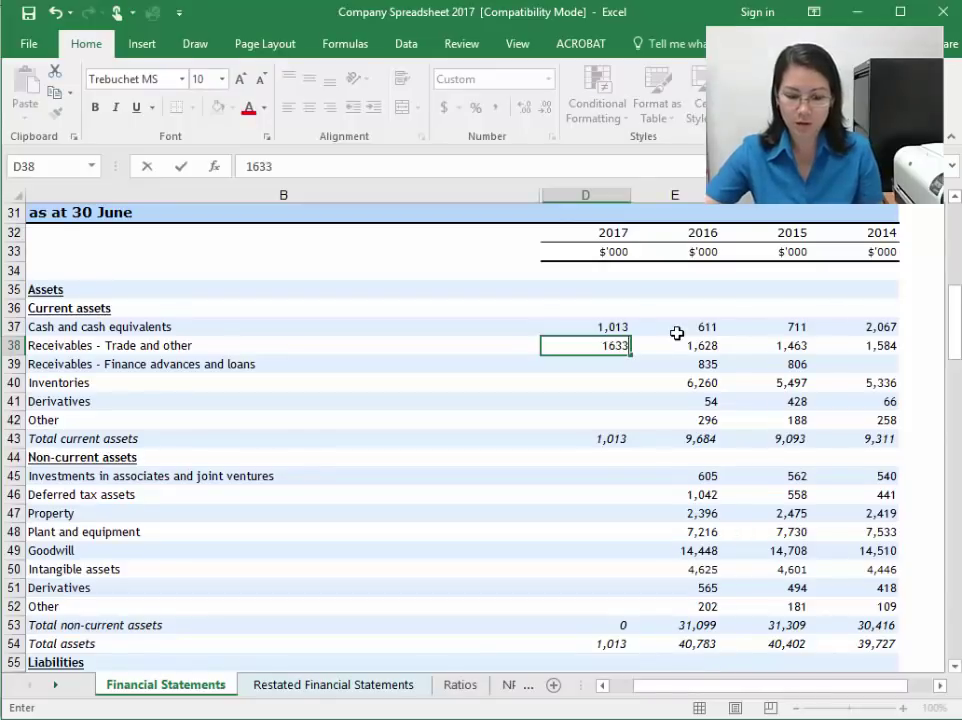
key(Return)
key(Return)
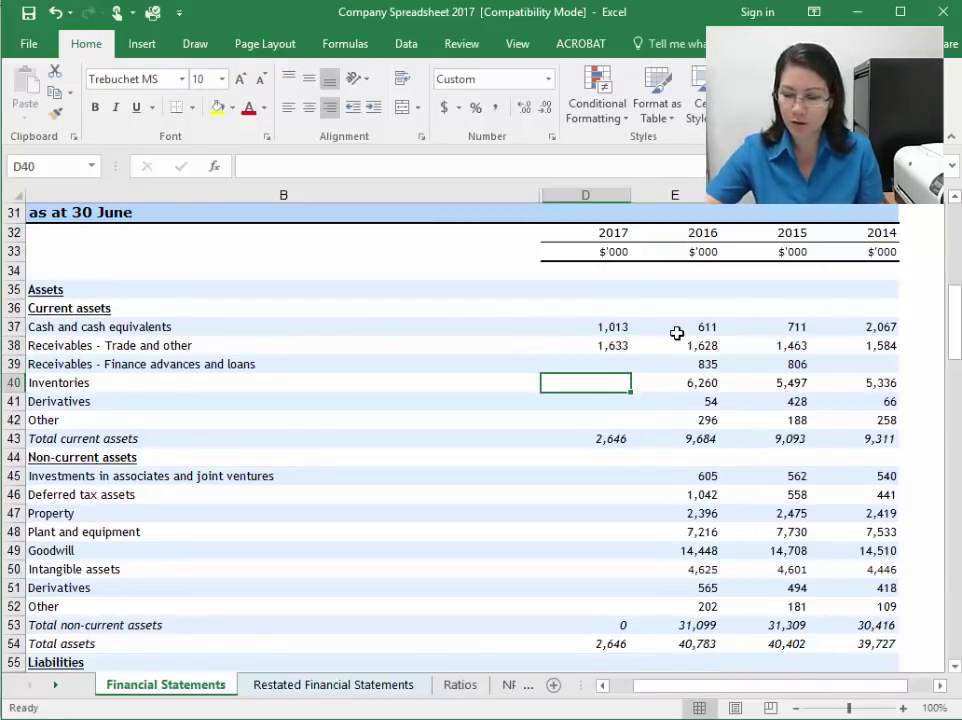
text(6,530)
key(Return)
text(247)
key(Return)
text(2)
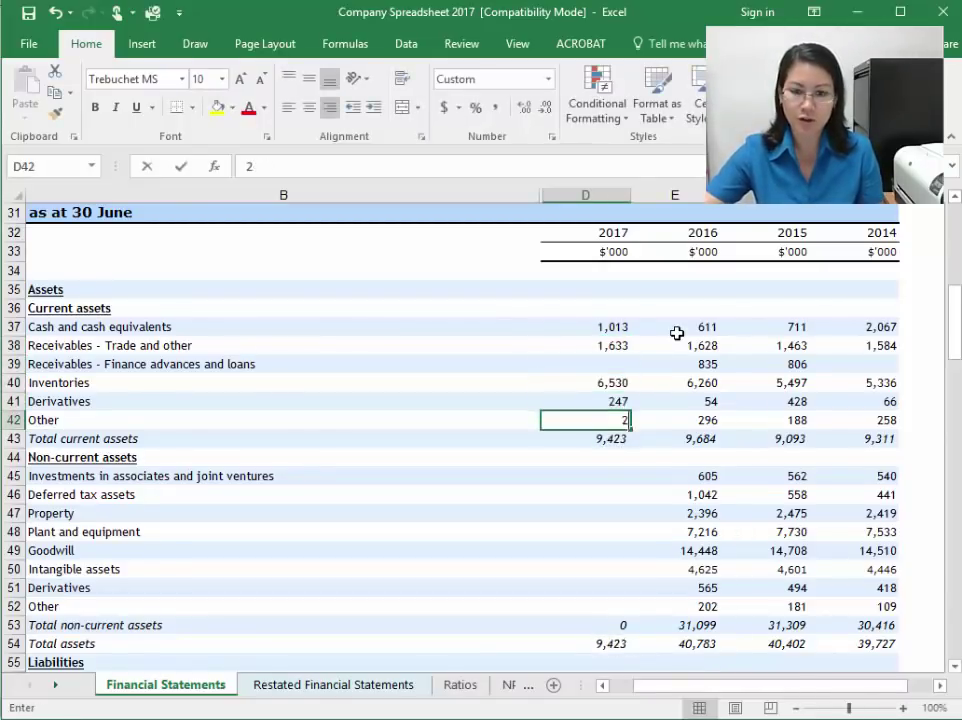
text(44)
key(Return)
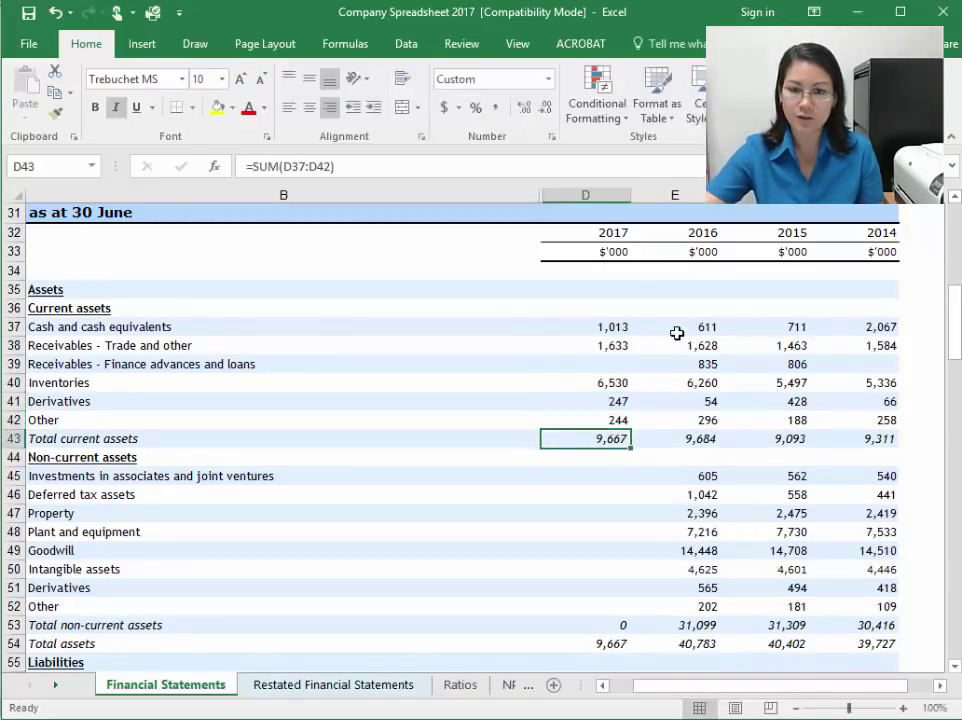
right_click(15, 420)
key(Escape)
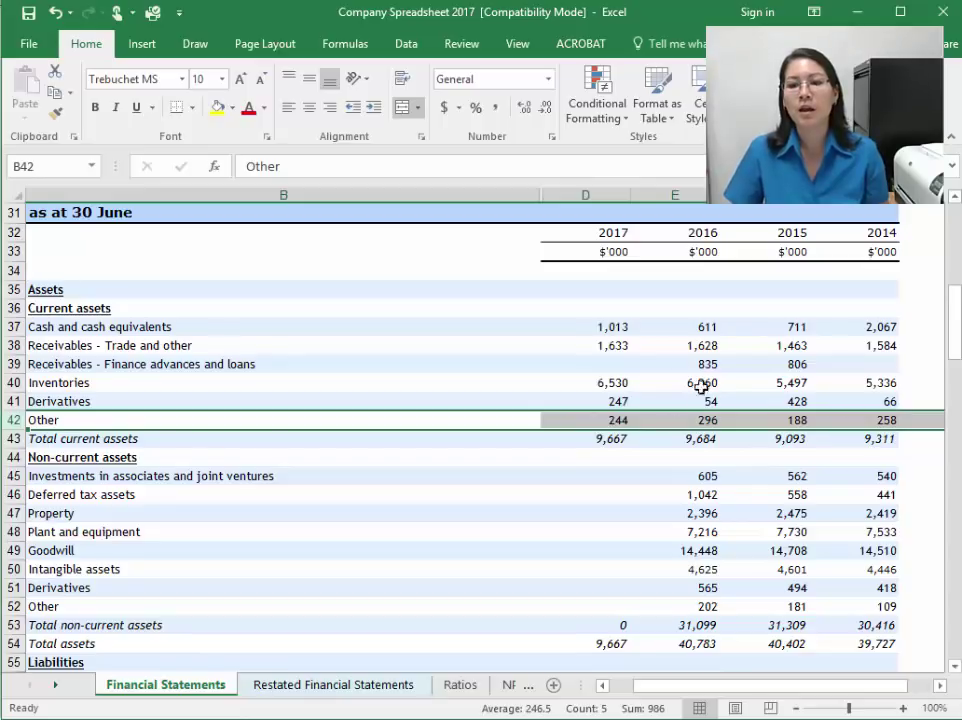
click(620, 364)
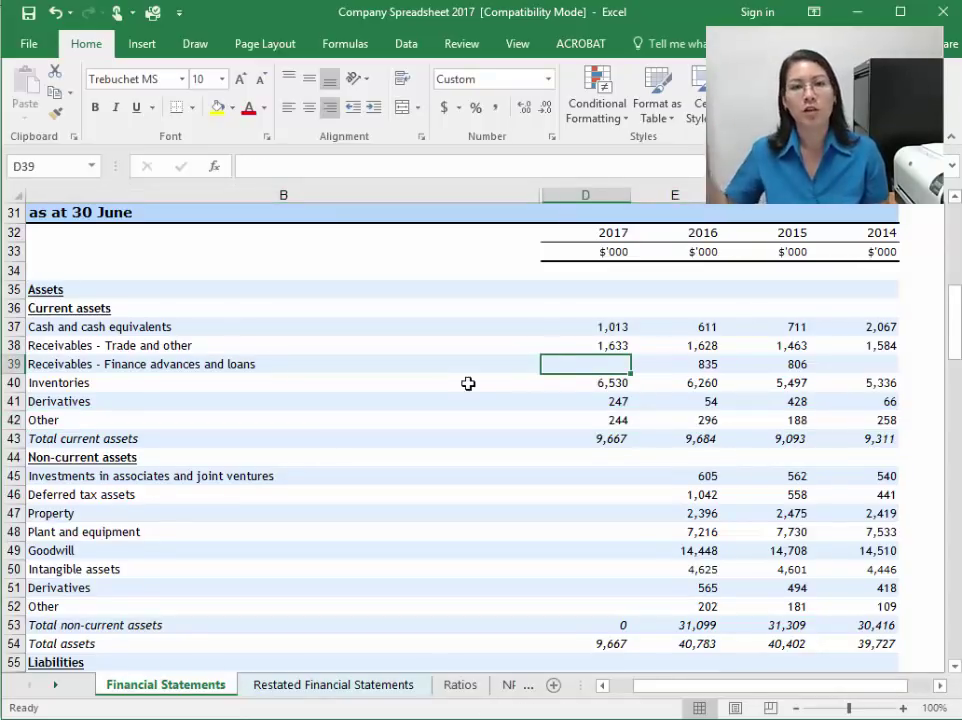
Step: Enter the first four 2017 non-current assets in D45:D48 as 703, 971, 2,195 and 7,245
click(607, 464)
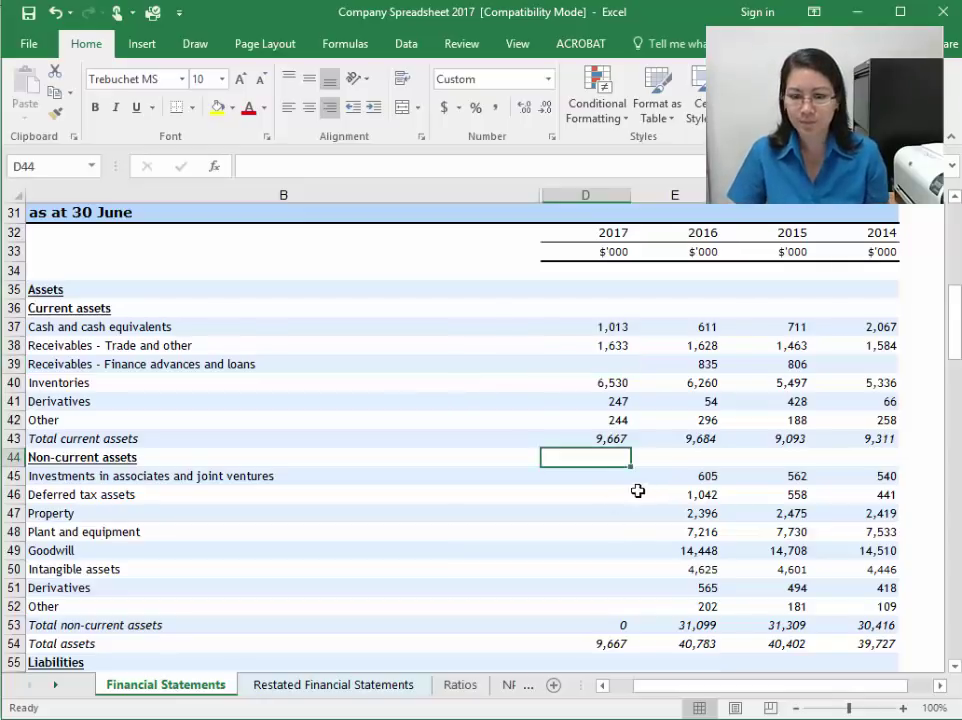
key(Down)
scroll(672, 485, down, 3)
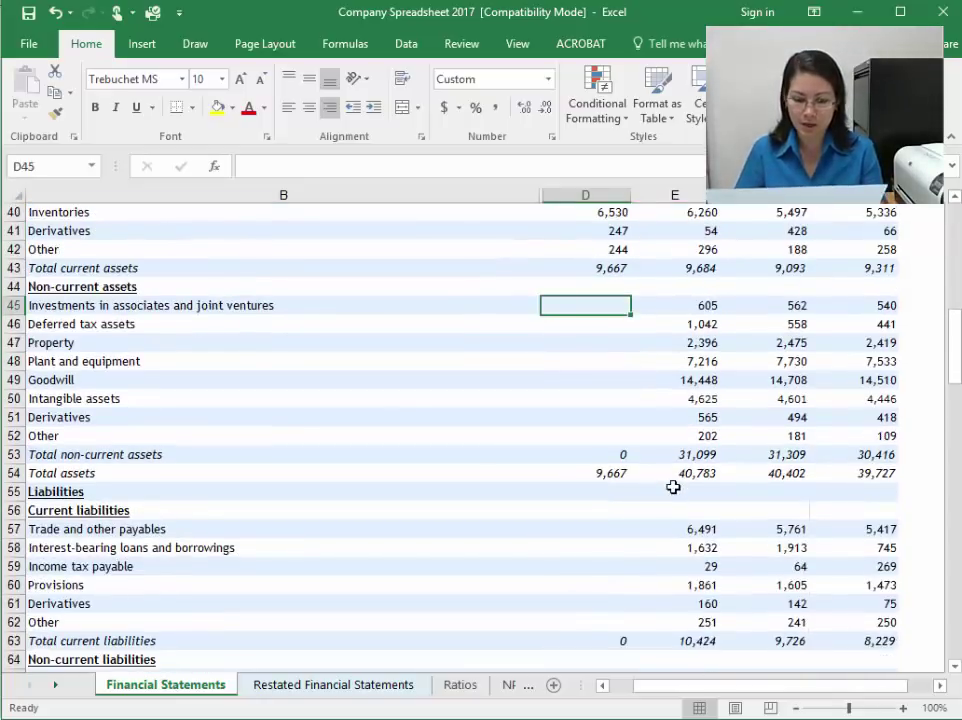
text(703)
key(Return)
text(971)
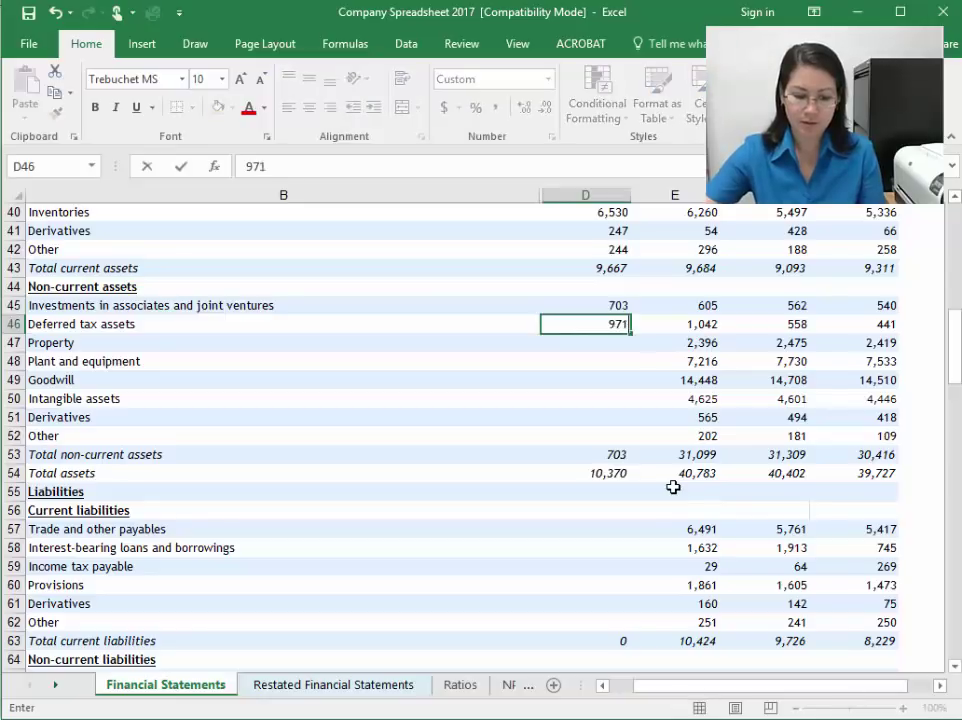
key(Return)
text(2,195)
key(Return)
text(7245)
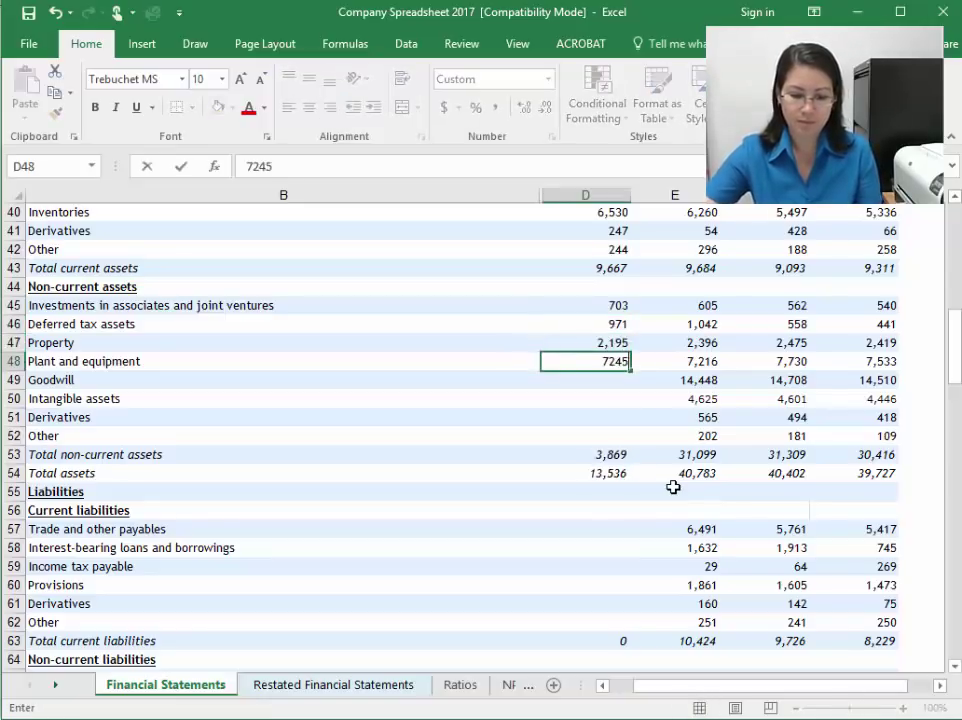
key(Return)
Step: Enter 2017 goodwill, intangible assets, derivatives and other non-current assets in D49:D52 as 14,360, 4,576, 246 and 152
text(14360)
key(Return)
text(4576)
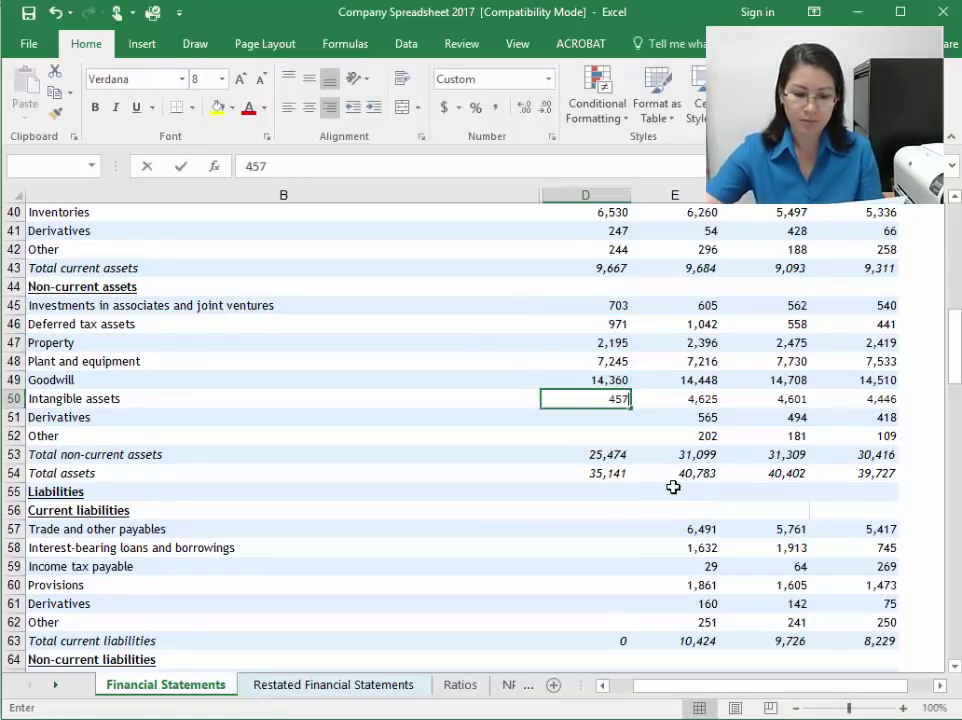
key(Return)
text(246)
key(Return)
text(152)
key(Return)
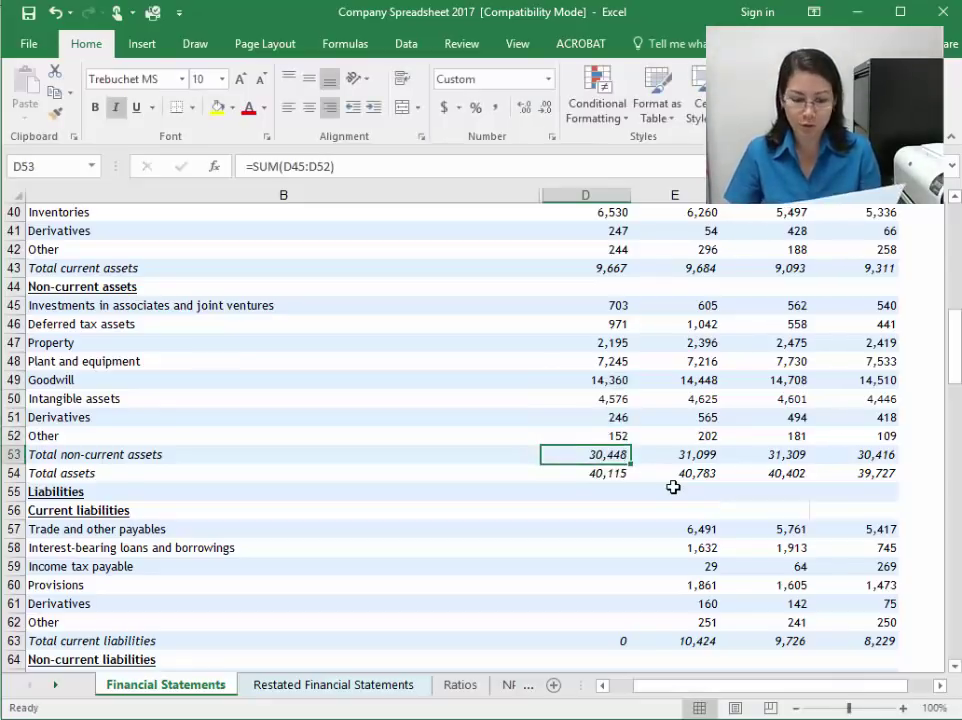
Step: Enter the 2017 current liabilities in D57:D62 as 6,615, 1,347, 292, 1,743, 154 and 266
click(603, 526)
scroll(643, 564, down, 5)
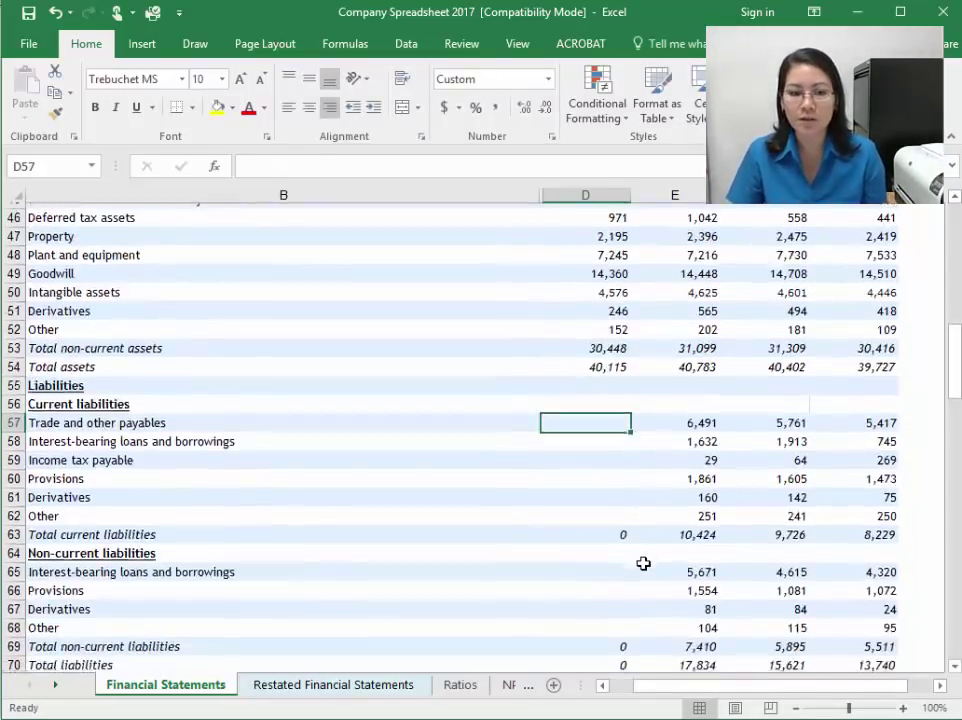
text(6615)
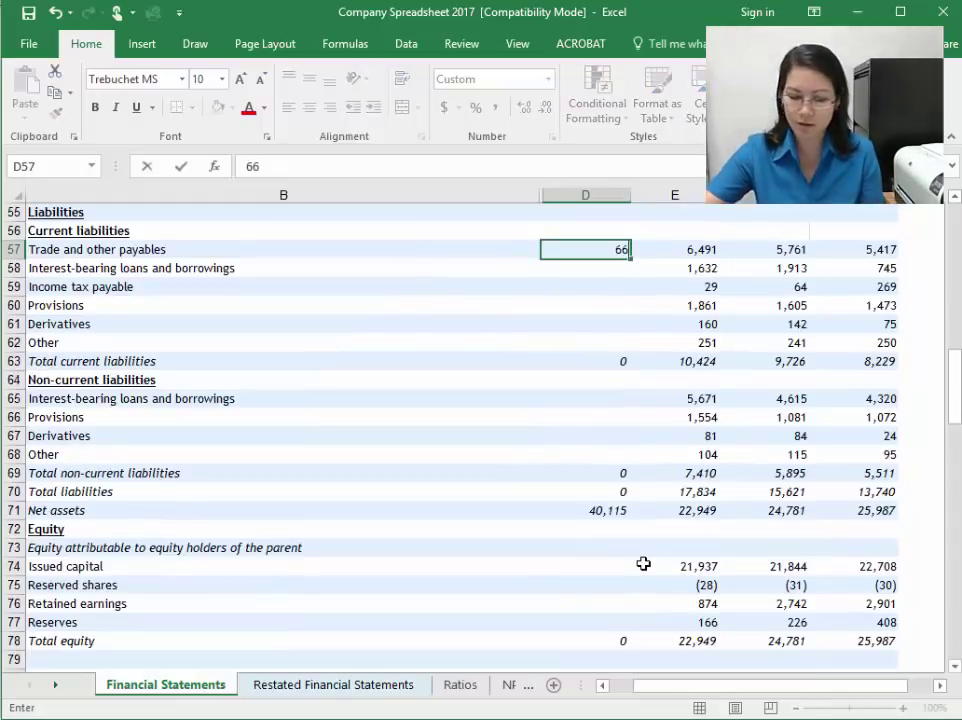
key(Return)
text(1347)
key(Return)
text(292)
key(Return)
text(1743)
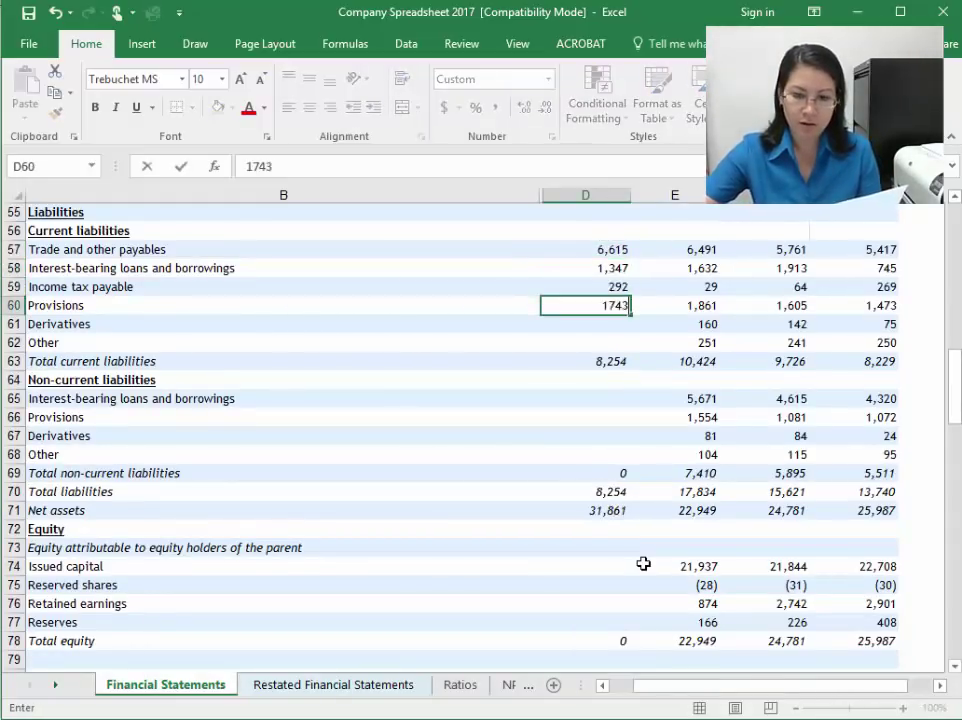
key(Return)
text(154)
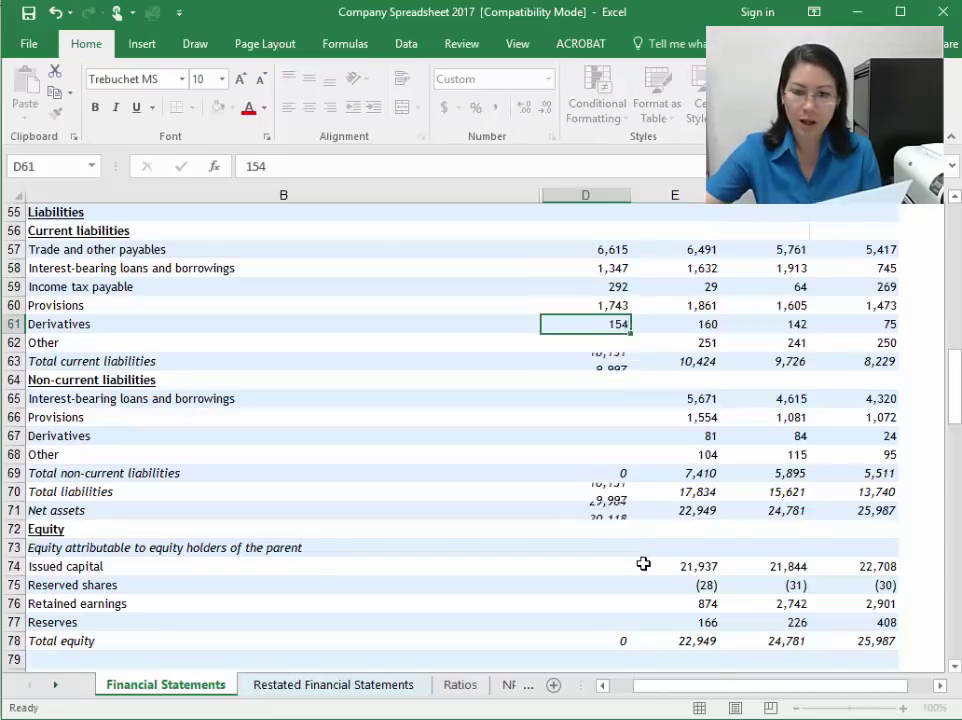
key(Return)
text(266)
key(Return)
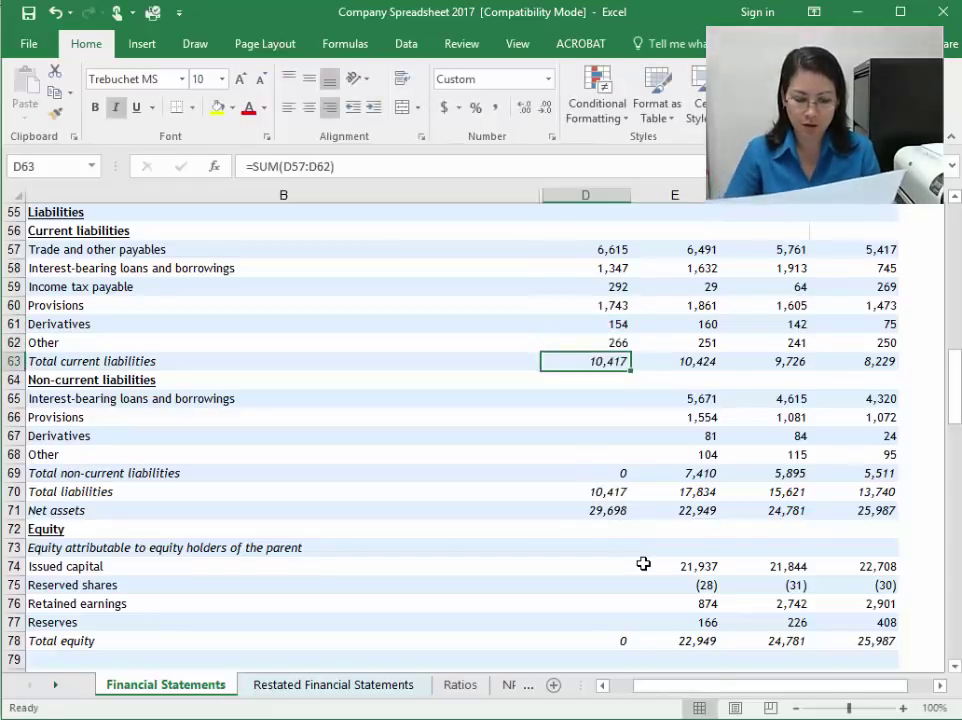
Step: Enter the 2017 non-current liabilities in D65:D68 as 4,066, 1,511, 24 and 156, and go to issued capital in D74
click(587, 406)
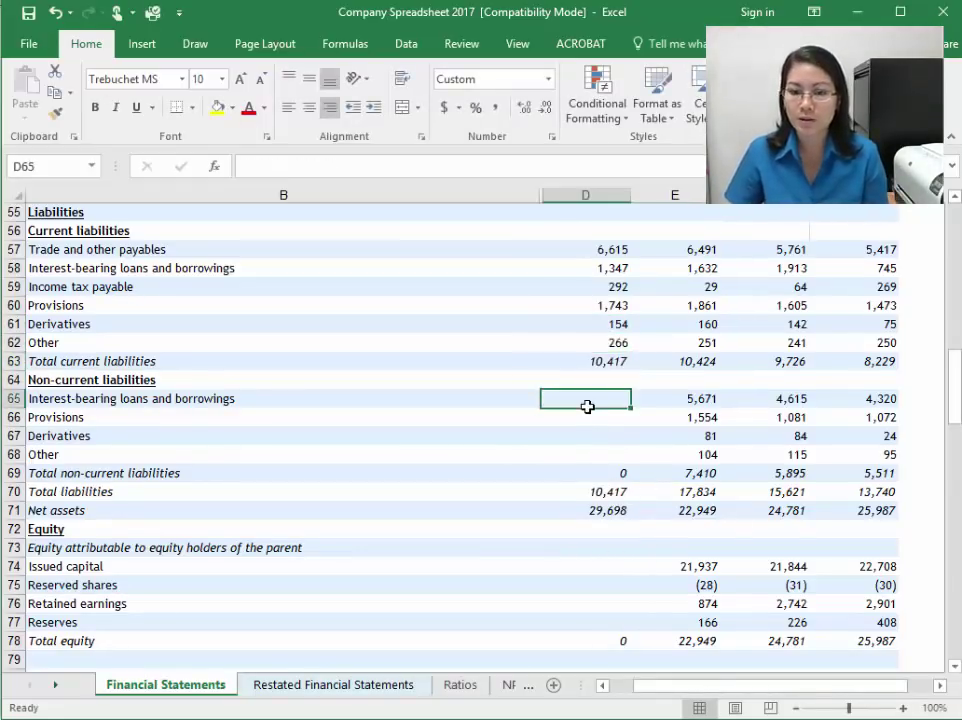
text(4,06)
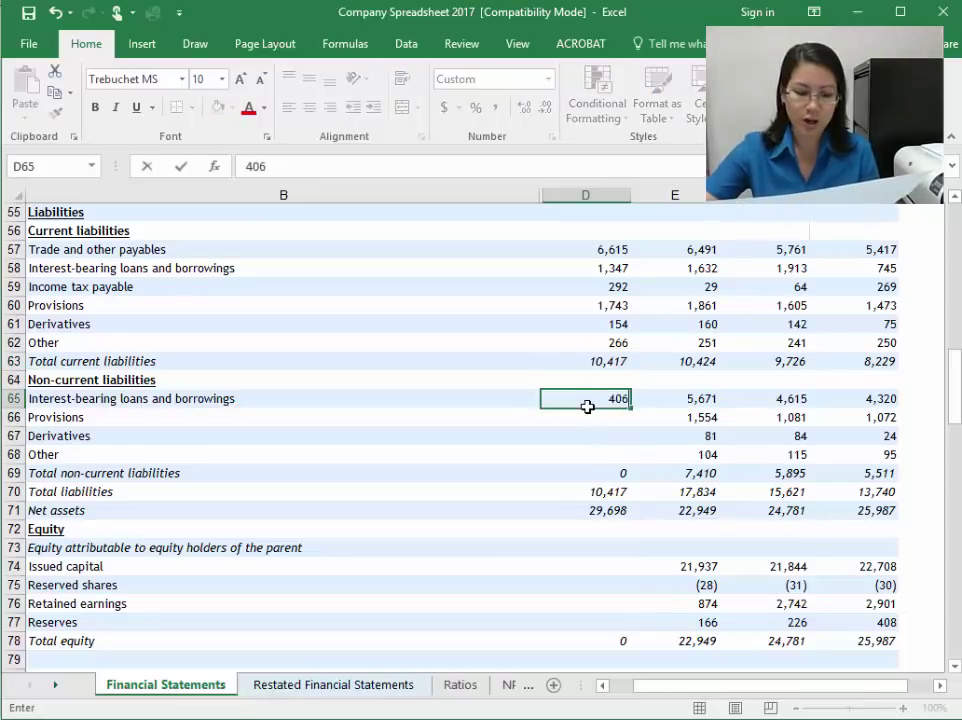
text(6)
key(Return)
text(1,5)
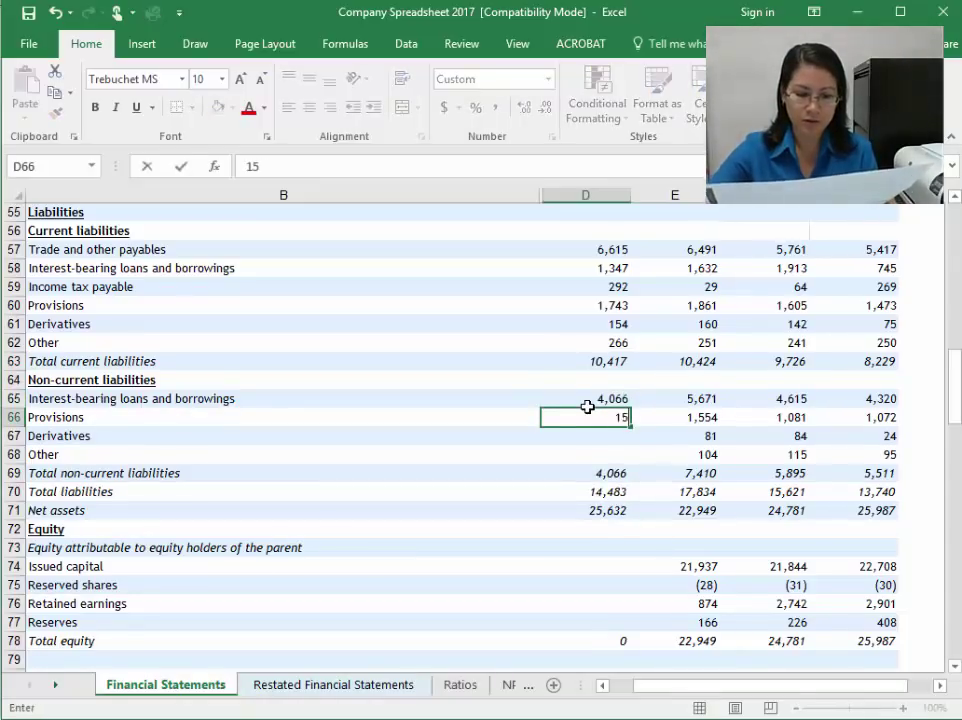
text(11)
key(Return)
text(24)
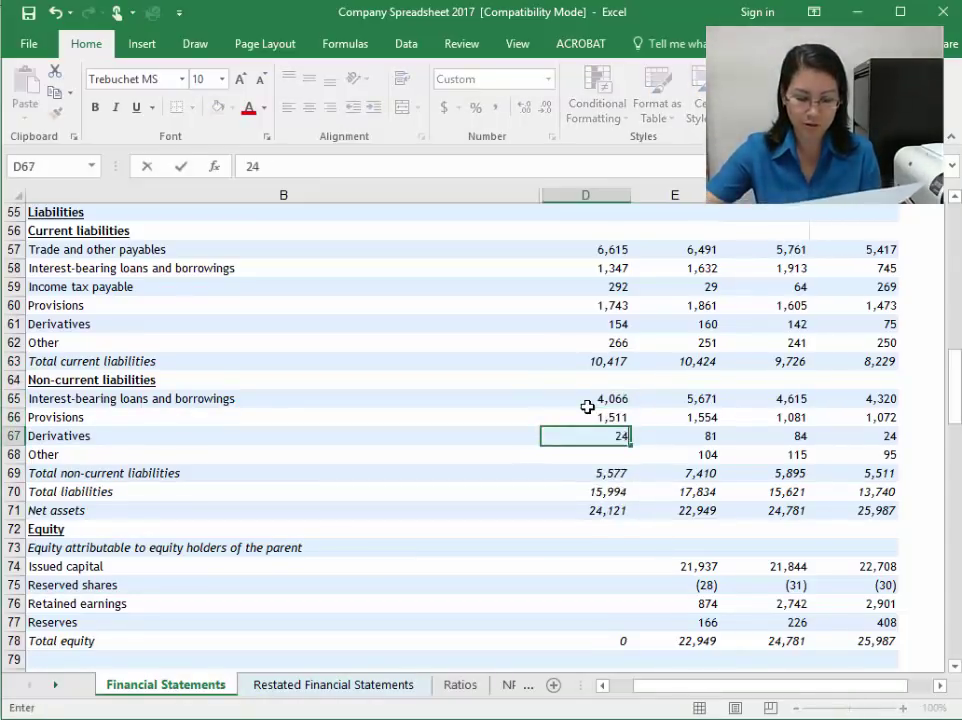
key(Return)
text(156)
key(Return)
click(615, 562)
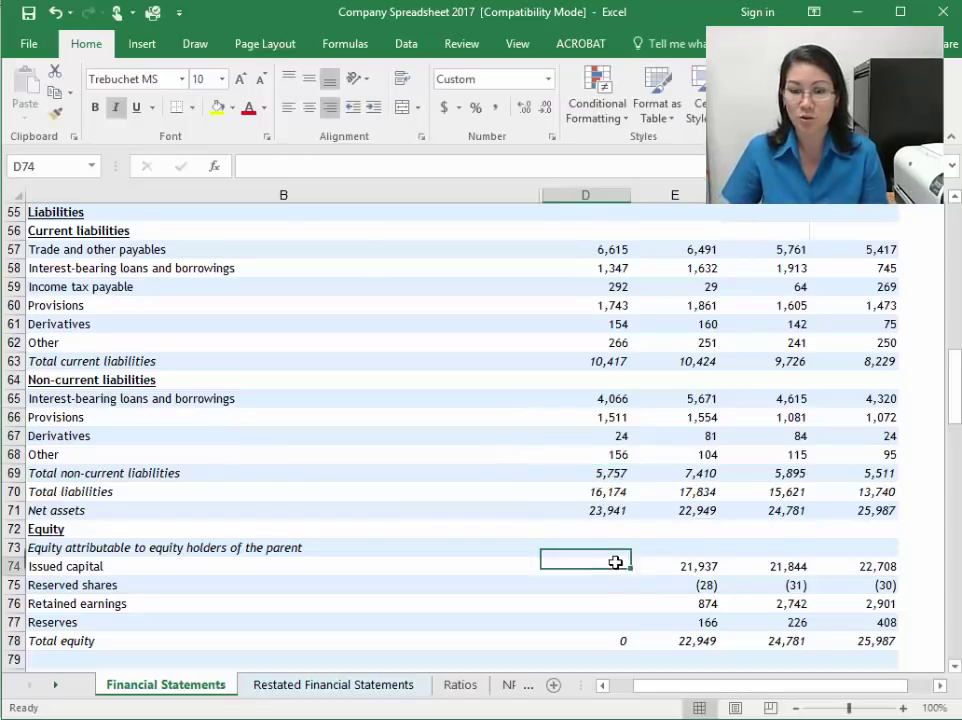
Step: Enter the 2017 issued capital, reserved shares, retained earnings and reserves in D74:D77 as 22,268, -26, 1,509 and 190
text(22268)
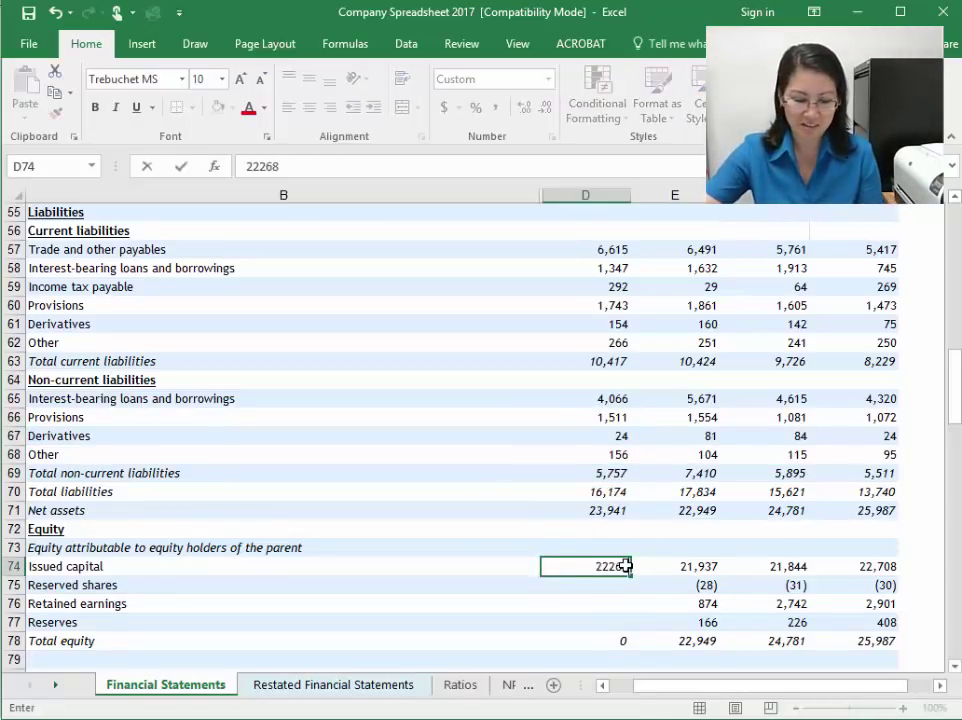
key(Return)
text(-2)
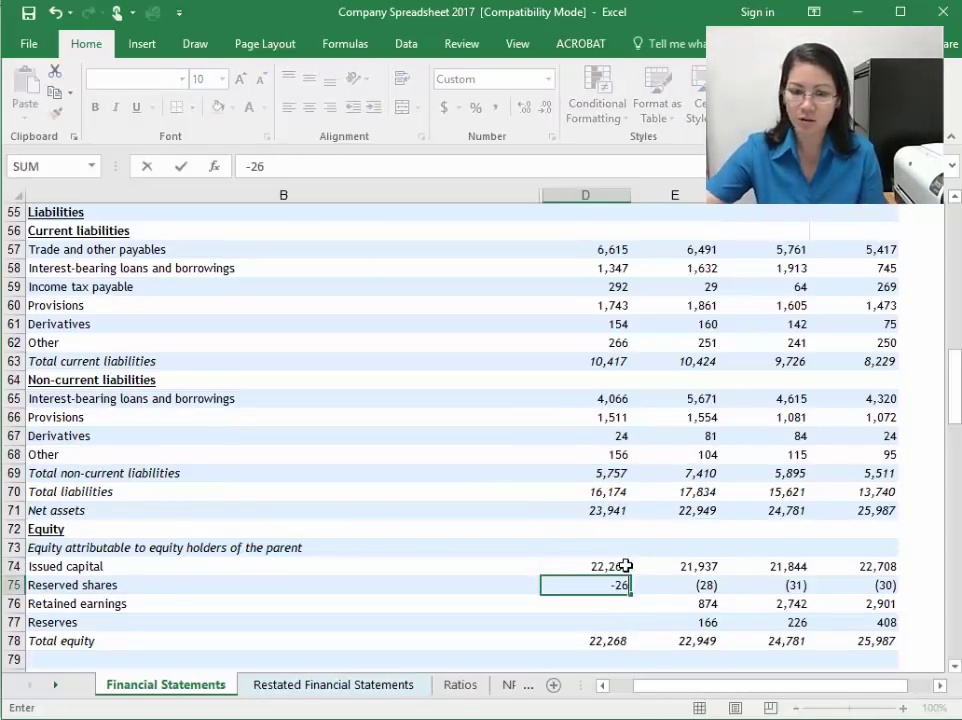
text(6)
key(Return)
text(15091)
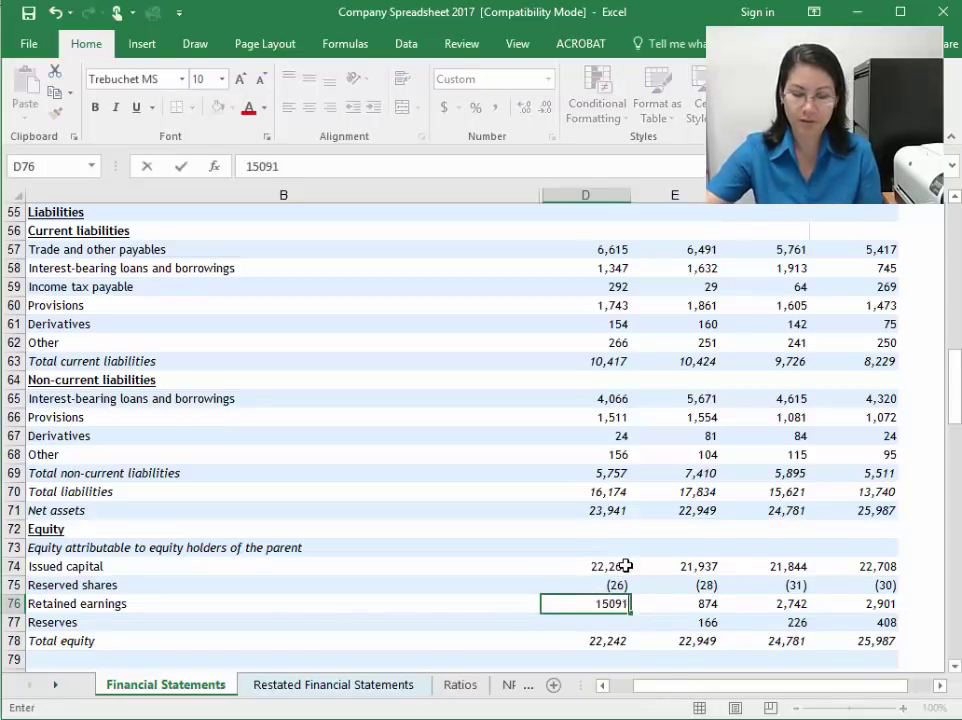
key(BackSpace)
key(Return)
text(190)
key(Return)
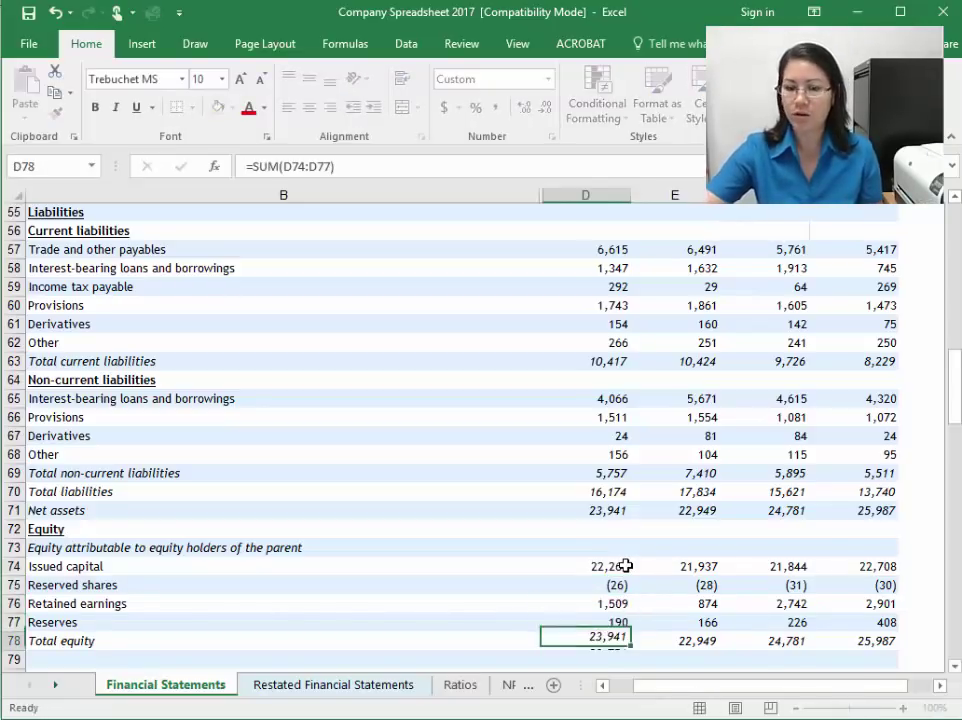
Step: Delete the two blank rows 80 and 81 between the balance sheet and the Income Statements heading
scroll(627, 455, down, 2)
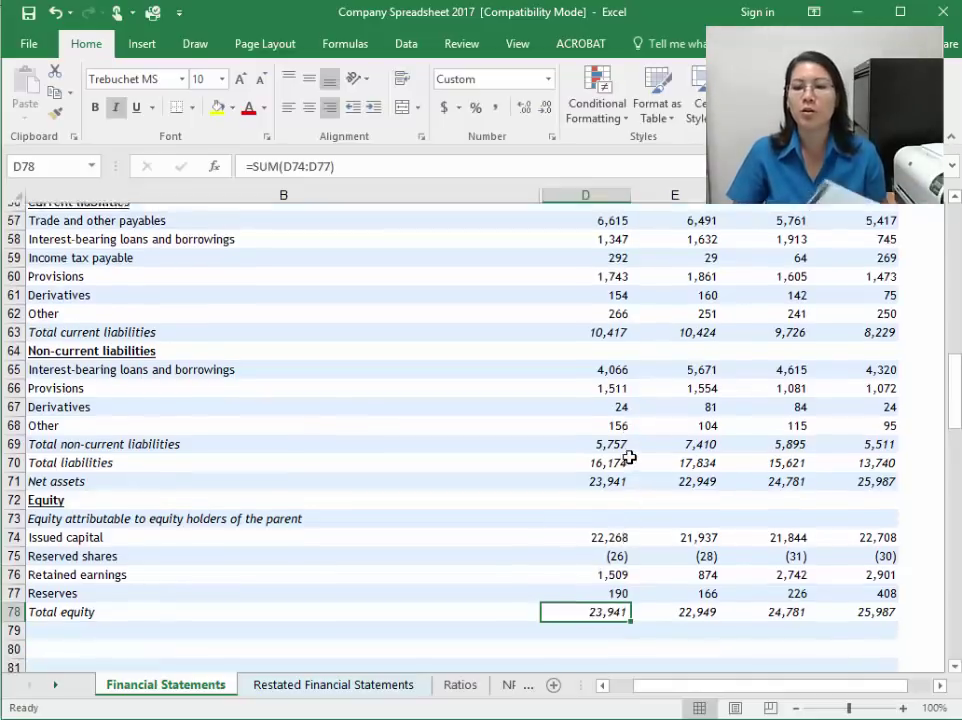
scroll(627, 455, up, 1)
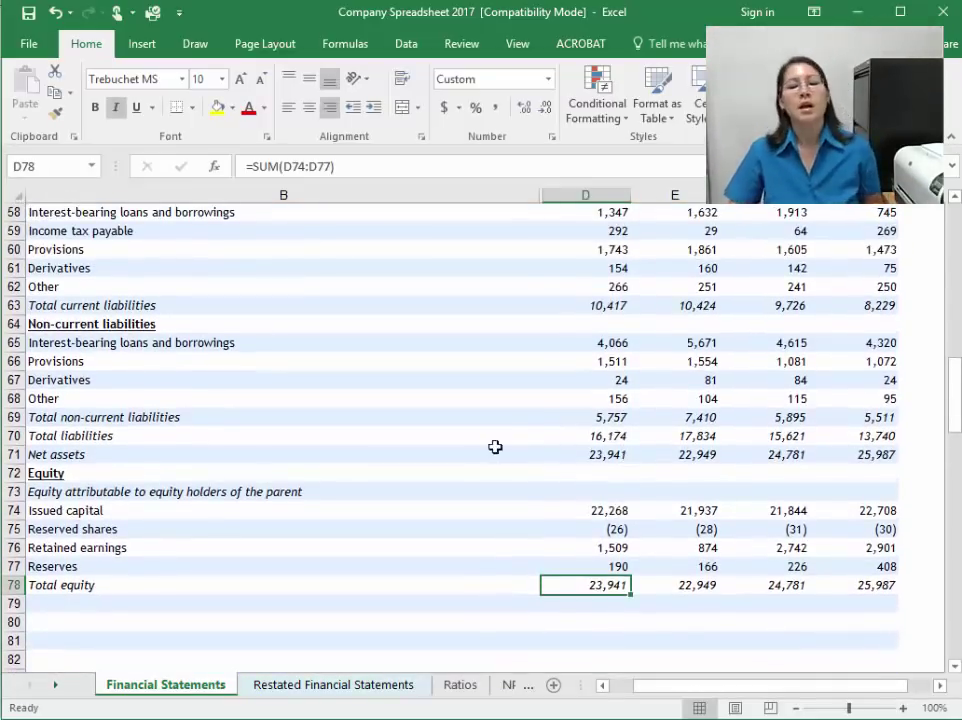
scroll(494, 447, down, 1)
drag(11, 565, 11, 581)
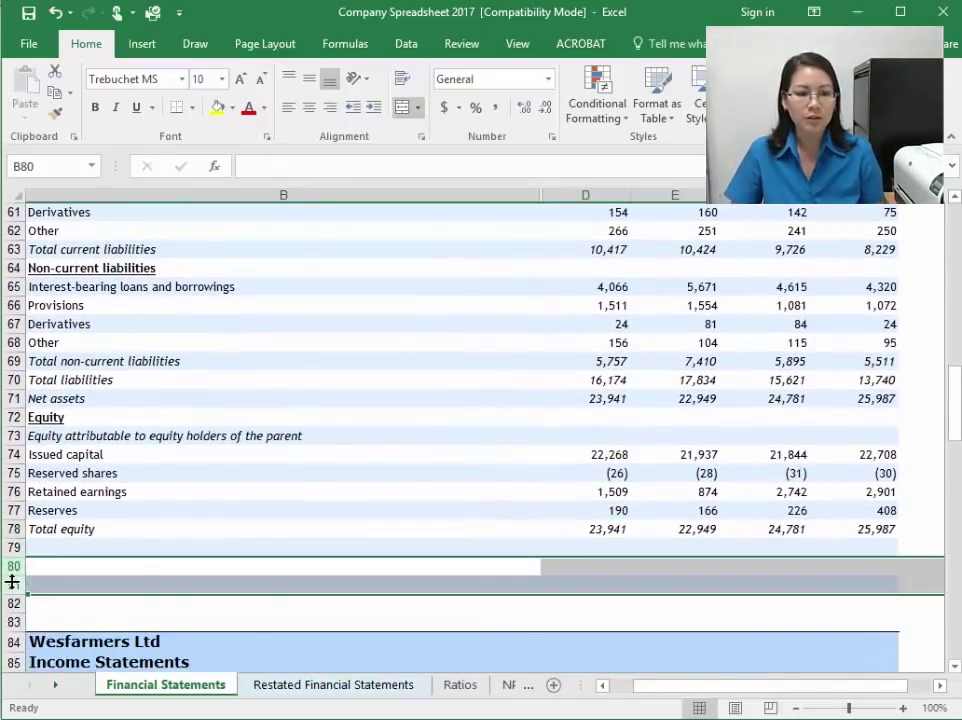
right_click(11, 582)
click(97, 455)
click(283, 457)
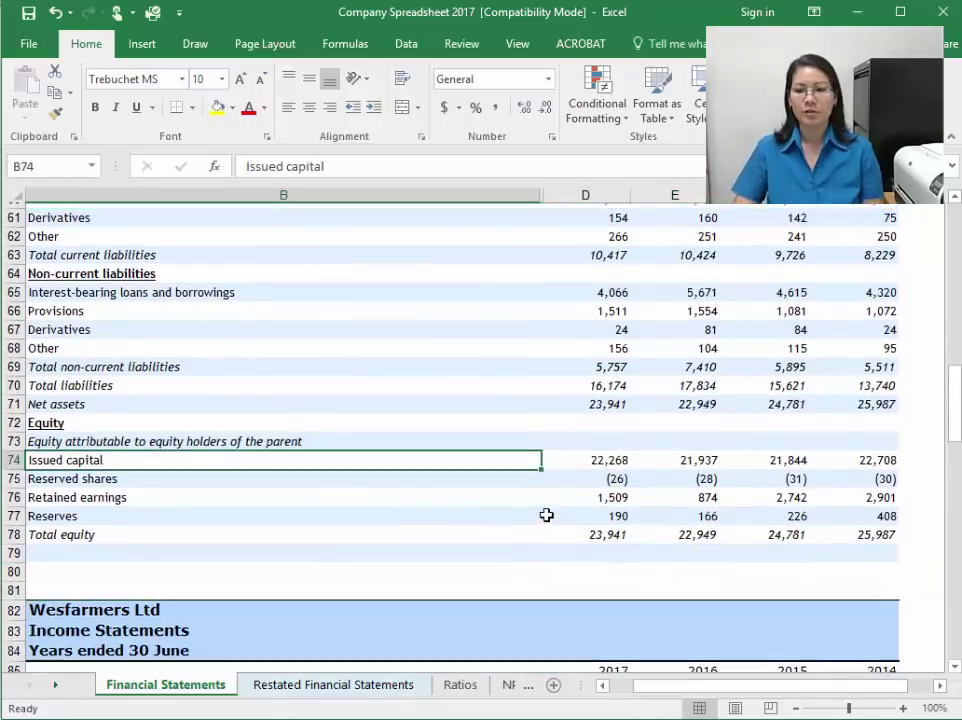
Step: Compare total equity in row 78 with the closing balance in row 24 for 2017, 2016, 2015 and 2014
scroll(547, 514, up, 1)
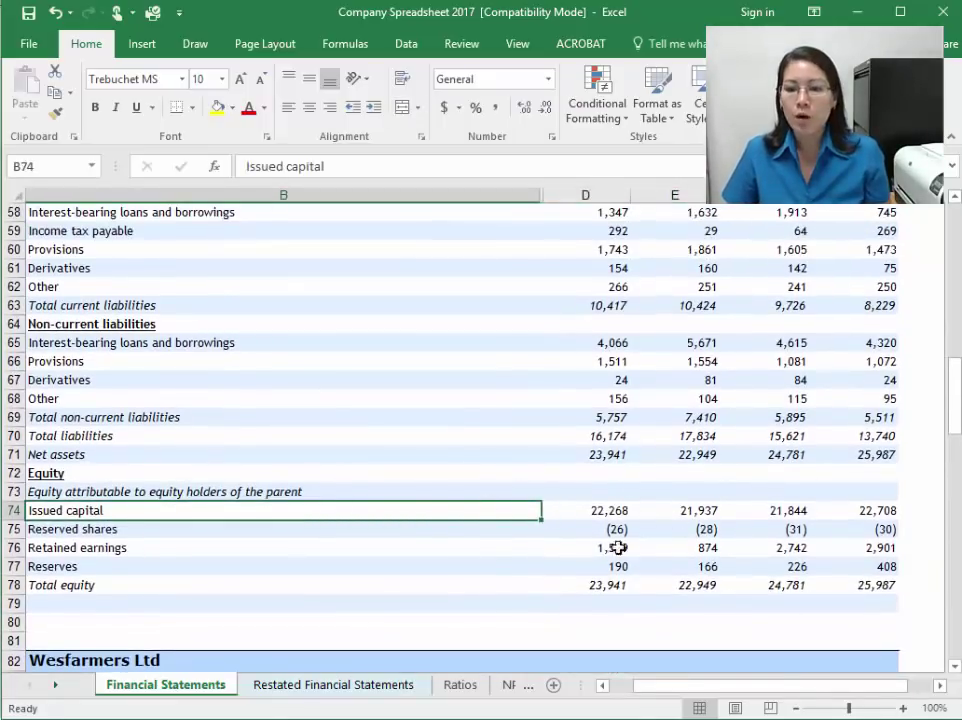
click(14, 585)
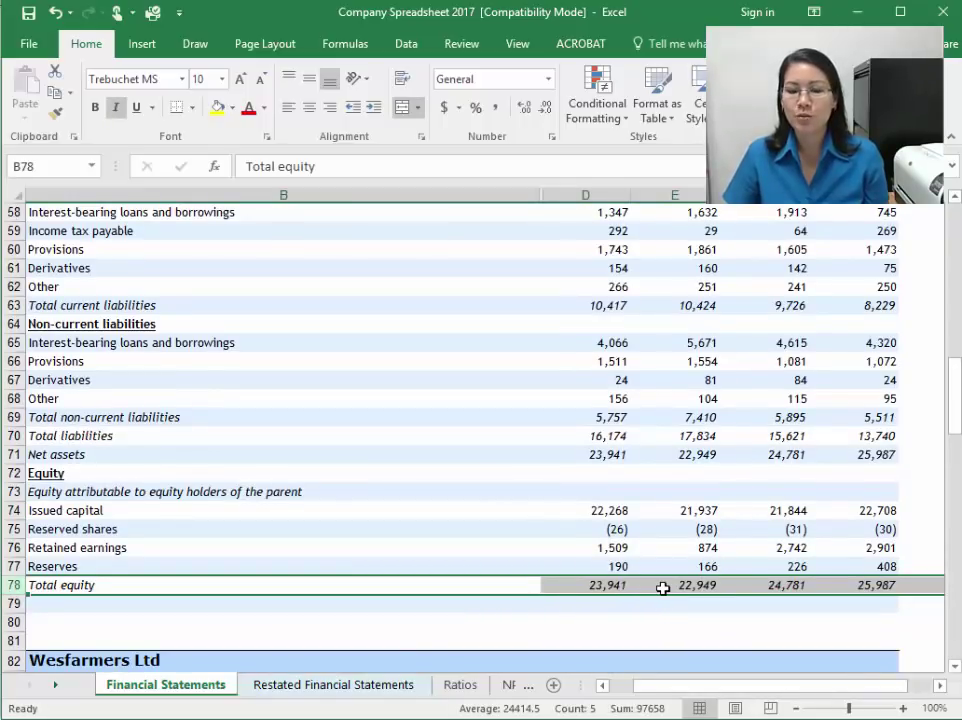
click(605, 586)
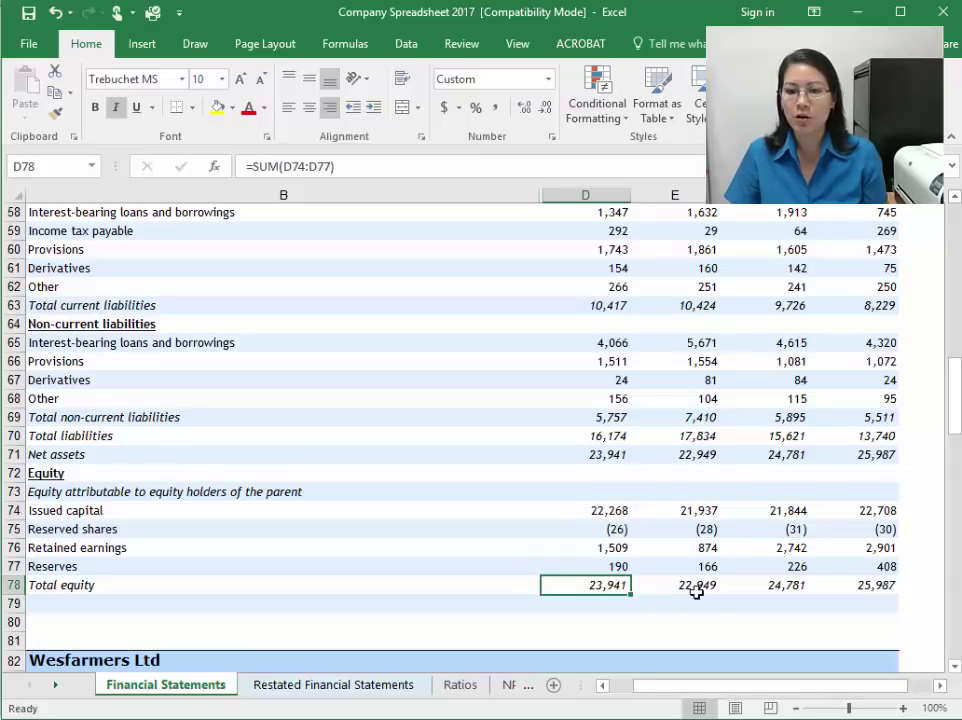
scroll(690, 450, up, 13)
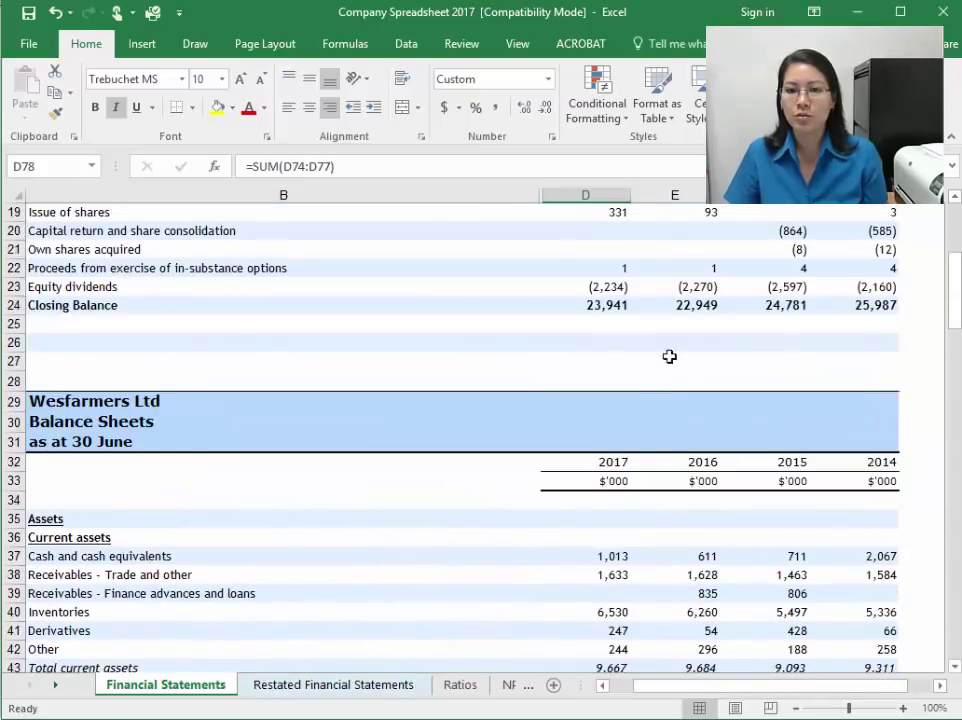
click(582, 311)
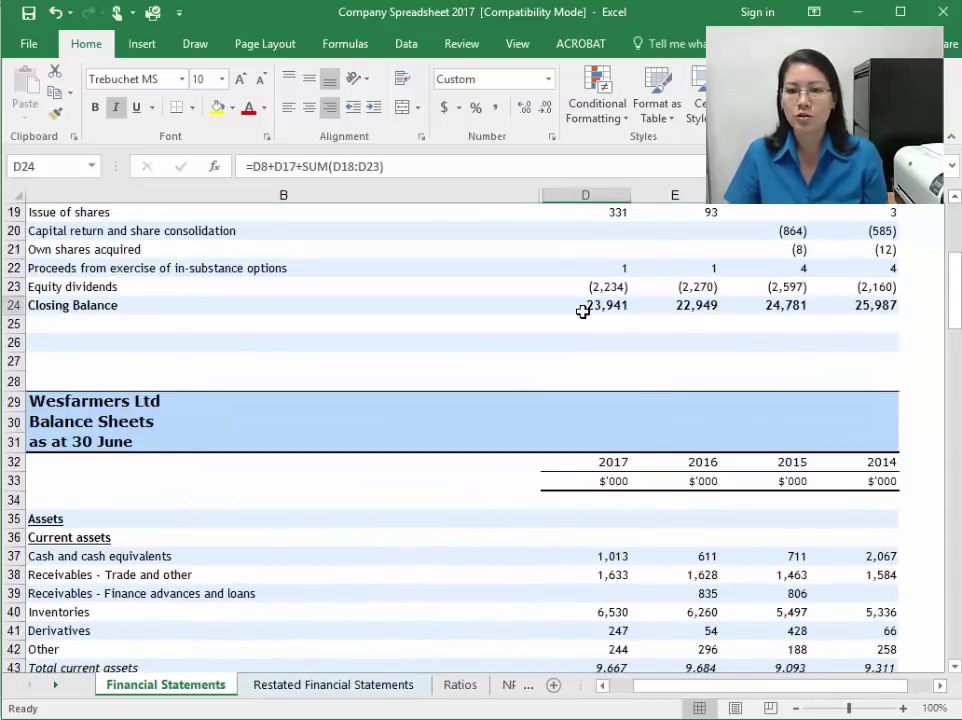
click(688, 311)
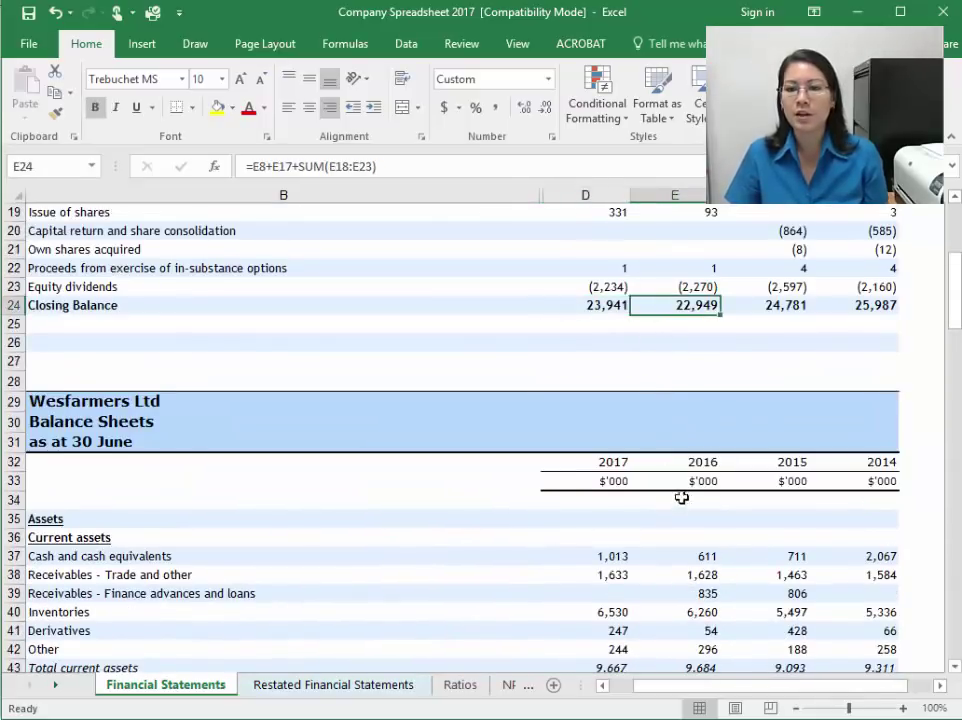
scroll(675, 612, down, 13)
scroll(680, 604, up, 1)
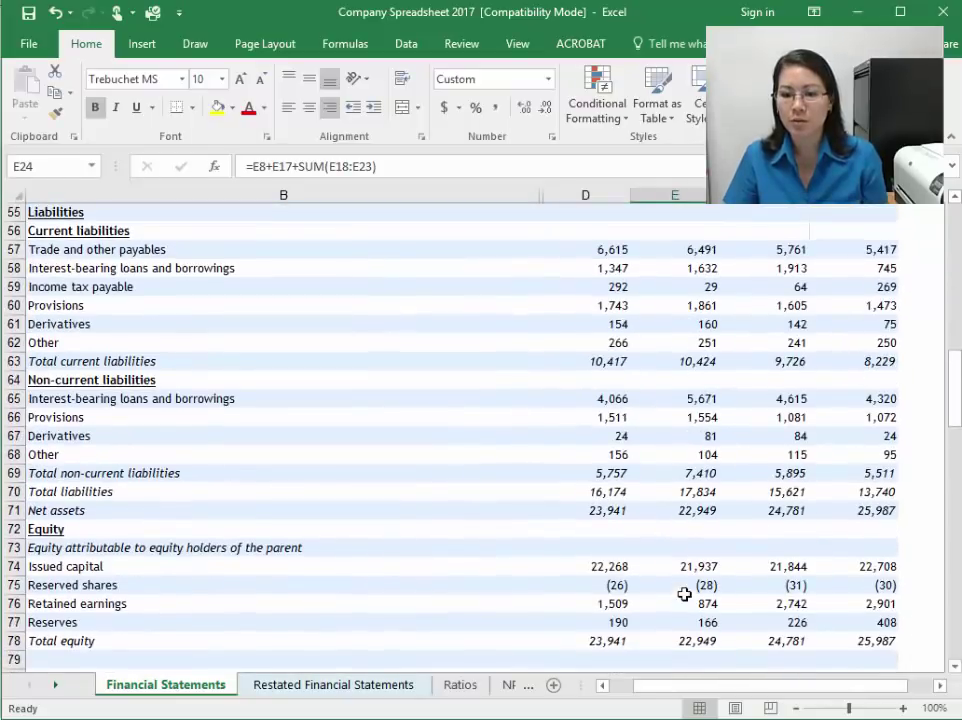
click(683, 634)
click(805, 644)
scroll(850, 470, up, 11)
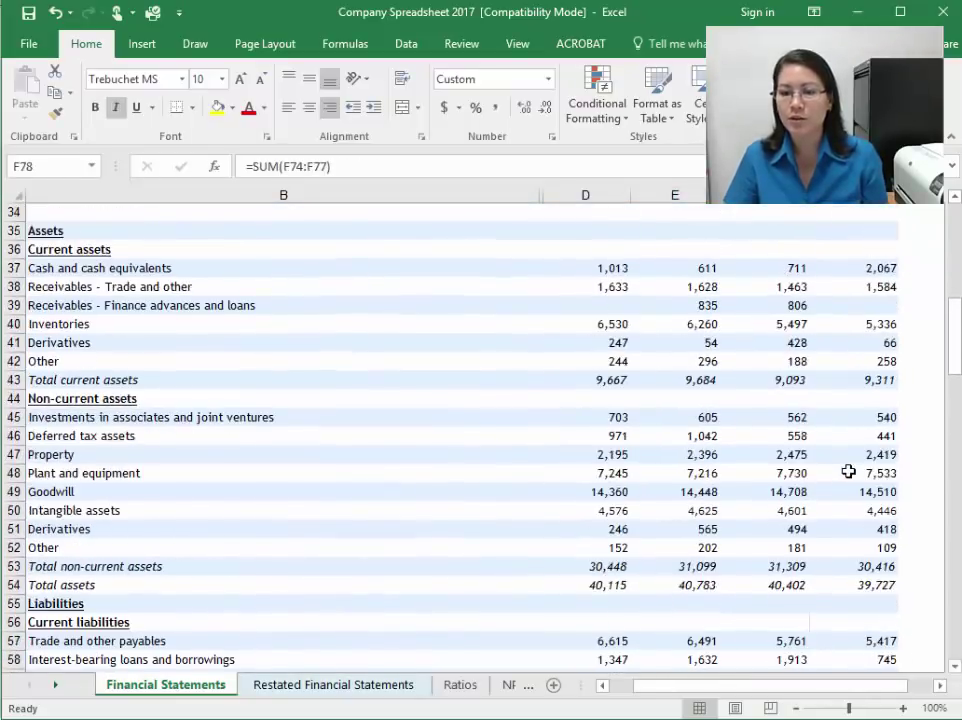
scroll(847, 470, up, 1)
click(715, 281)
click(890, 305)
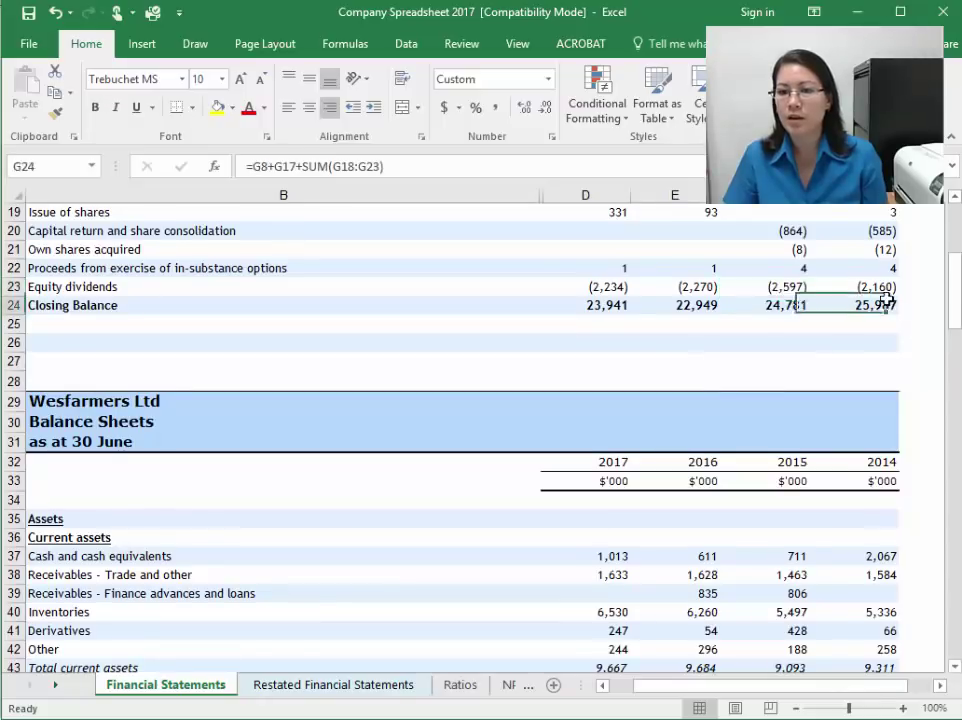
scroll(885, 400, down, 2)
scroll(883, 457, down, 11)
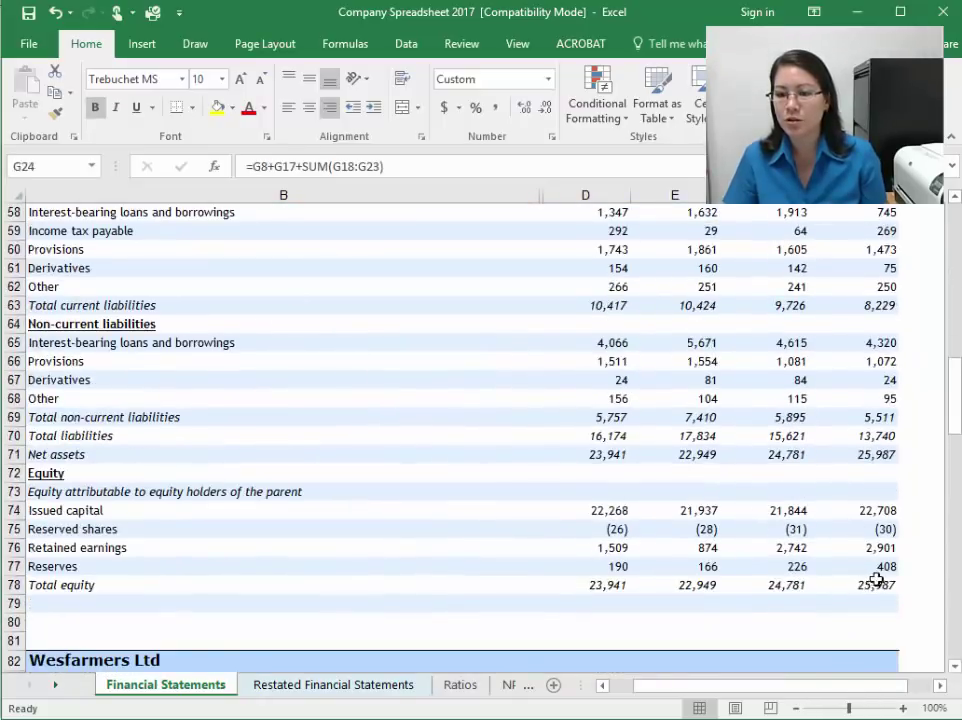
click(876, 579)
Step: Remove bold from the Closing Balance row 24 and italicise it, and italicise the Opening Balance row 8
scroll(730, 378, up, 19)
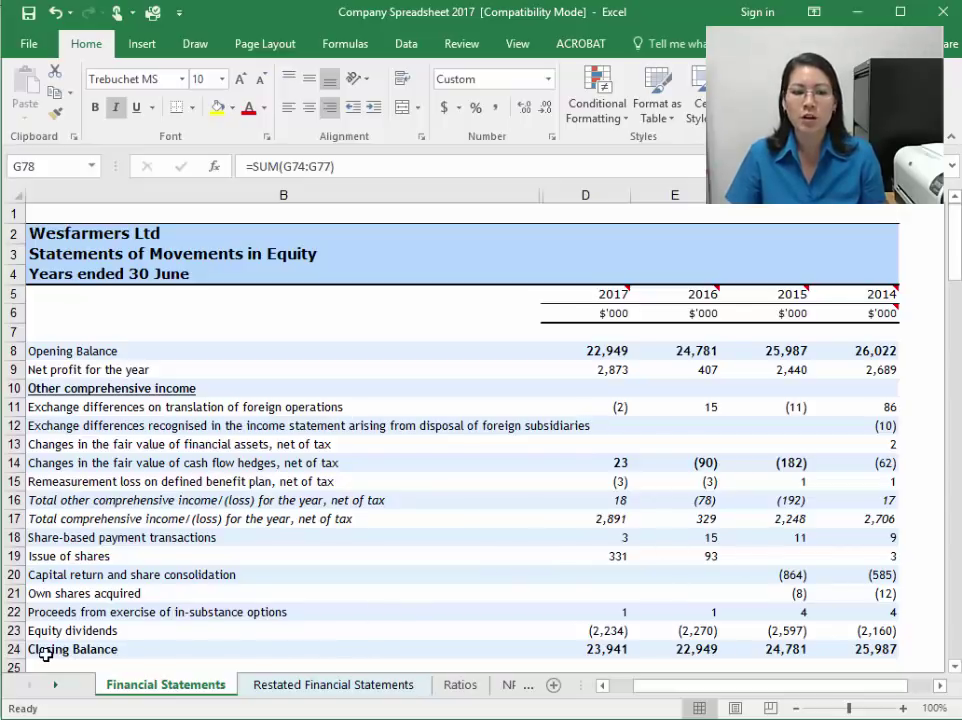
click(5, 650)
key(ctrl+b)
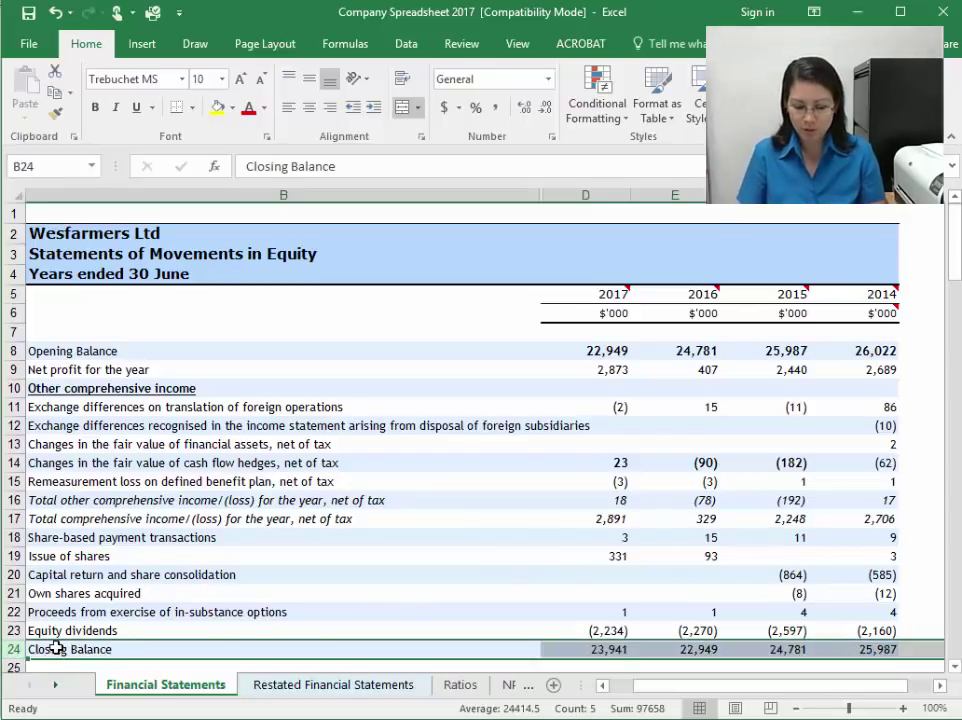
key(ctrl+i)
click(326, 535)
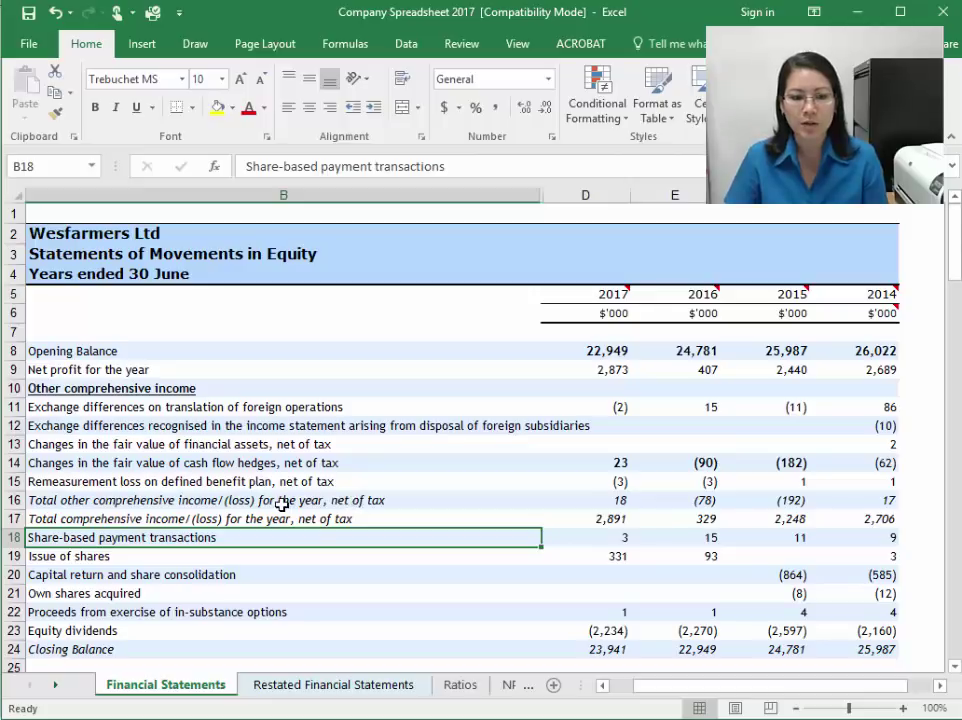
click(17, 350)
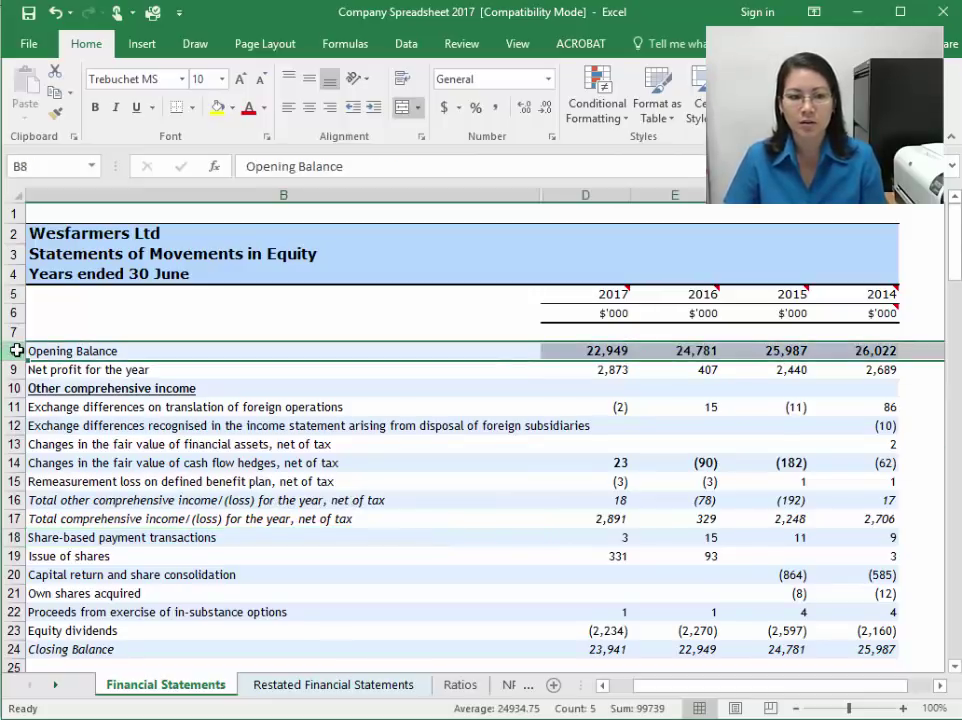
key(ctrl+i)
click(324, 479)
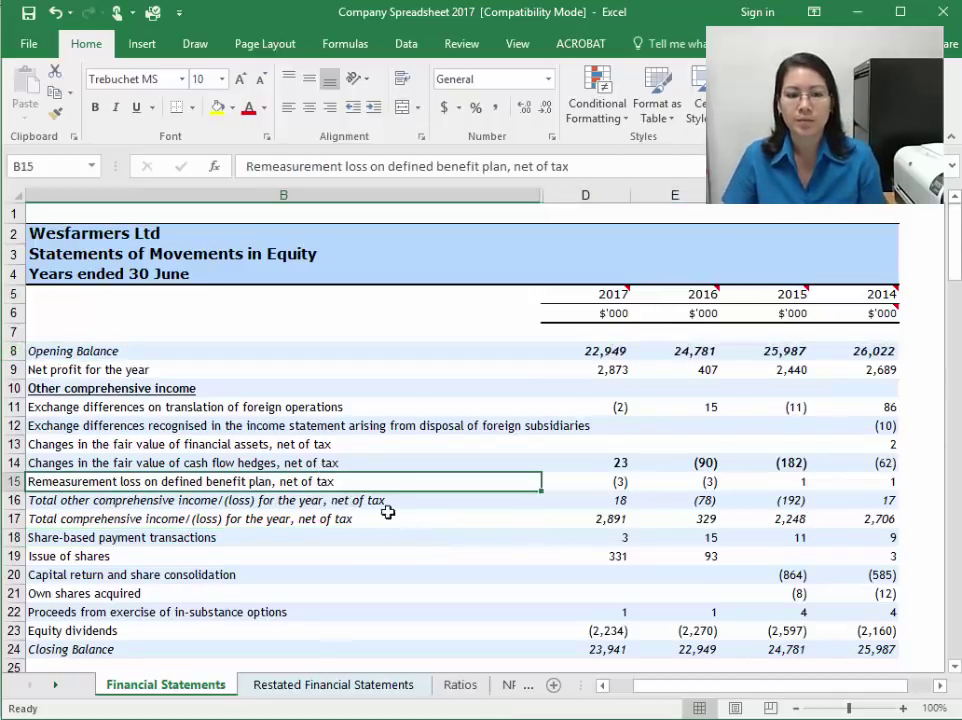
Step: Check the 2017 closing balance in D24 of the equity statement against the balance sheet's total equity in D78
scroll(453, 545, down, 1)
scroll(453, 545, down, 1)
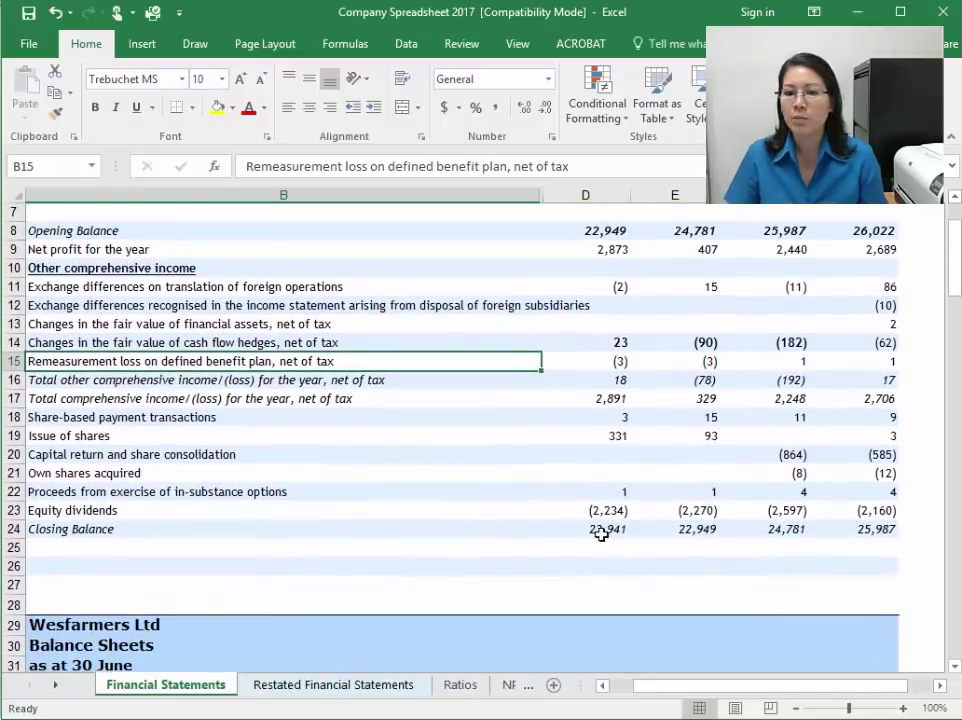
click(600, 528)
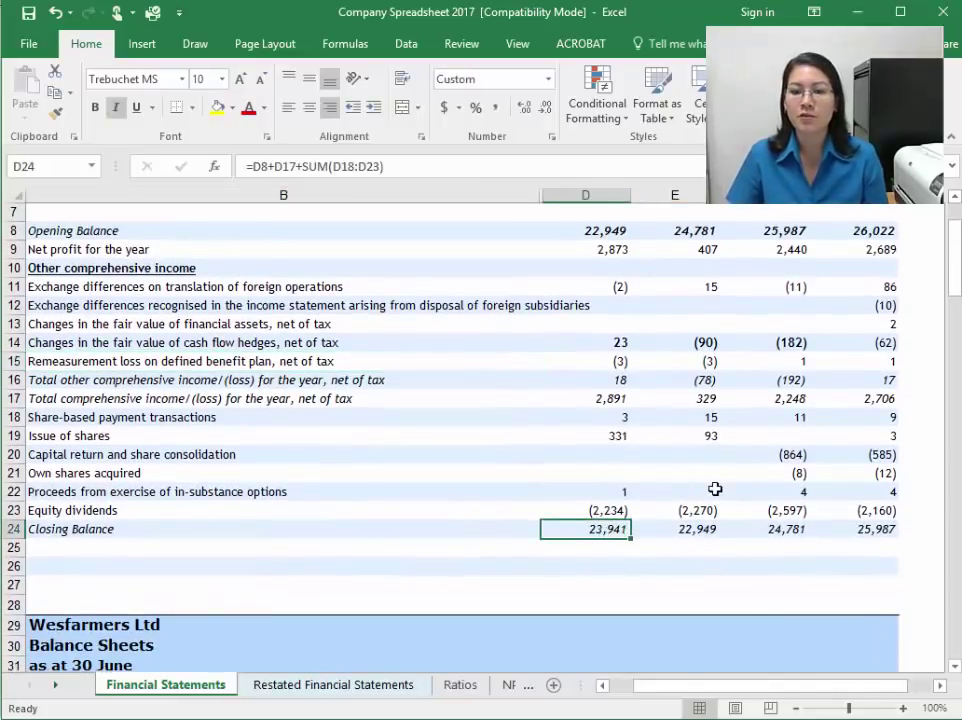
scroll(715, 488, down, 20)
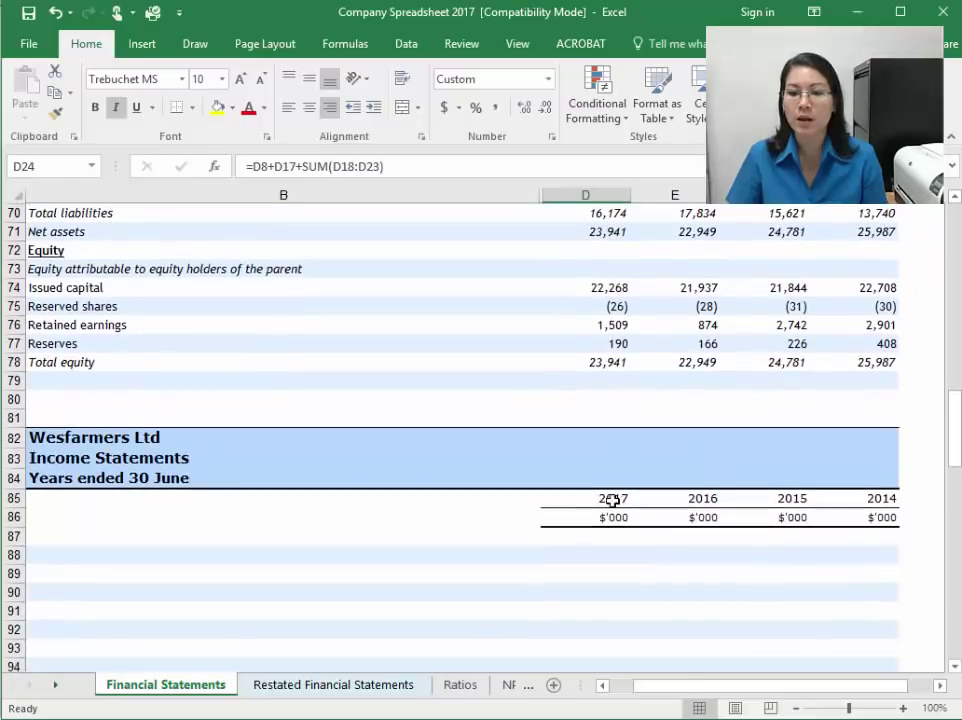
click(594, 360)
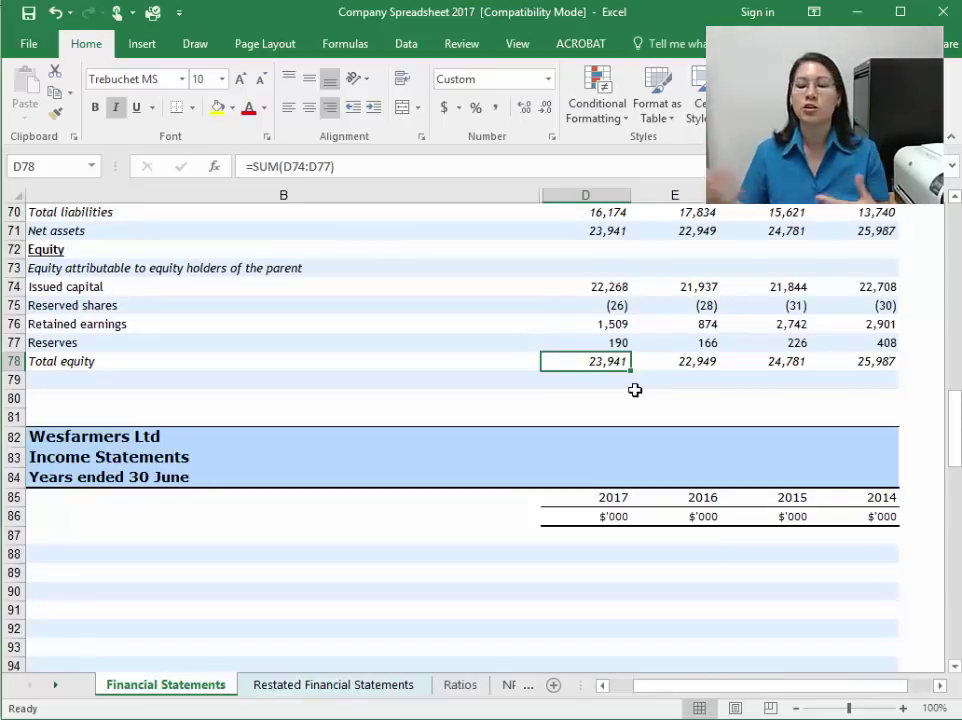
click(413, 338)
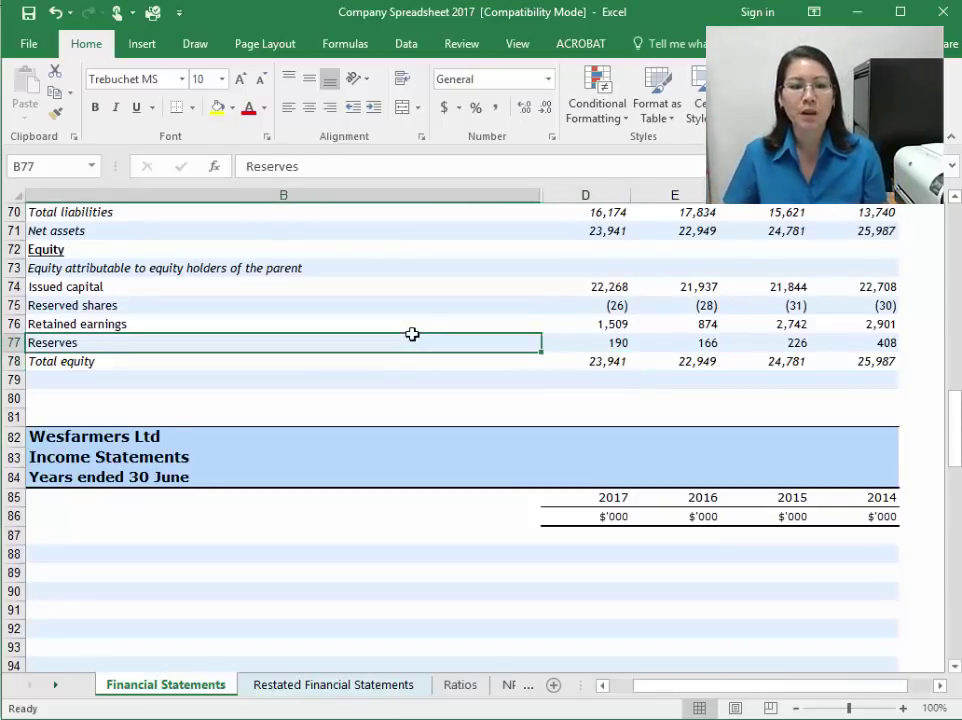
scroll(423, 341, up, 8)
scroll(423, 342, up, 15)
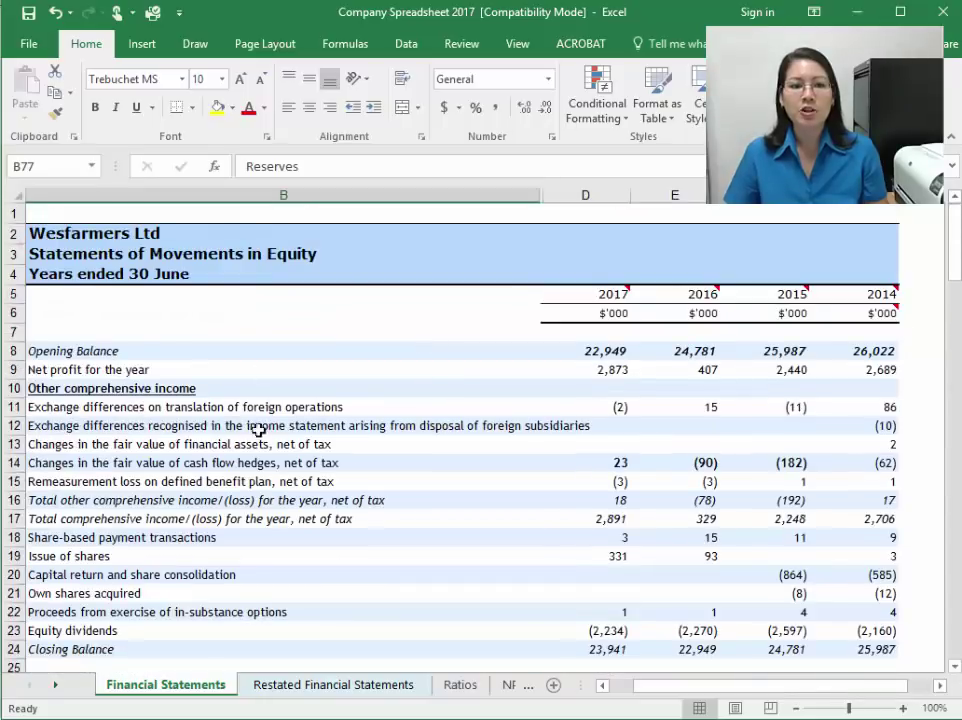
Step: Select cell B88 under the Income Statements heading as the starting point for the income statement entries
scroll(350, 475, down, 8)
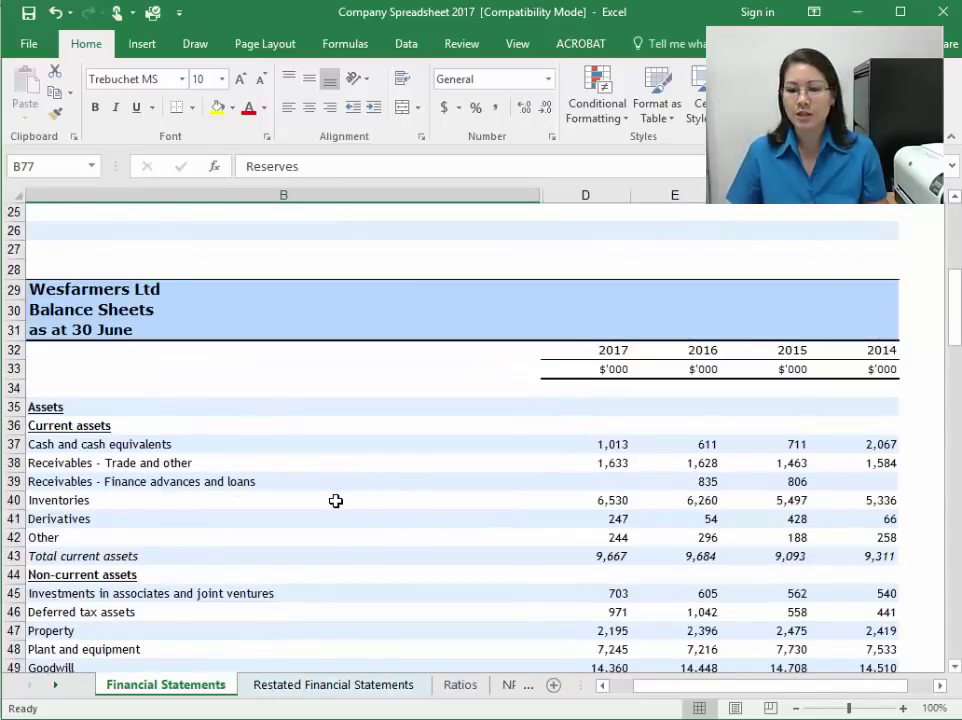
scroll(336, 500, down, 15)
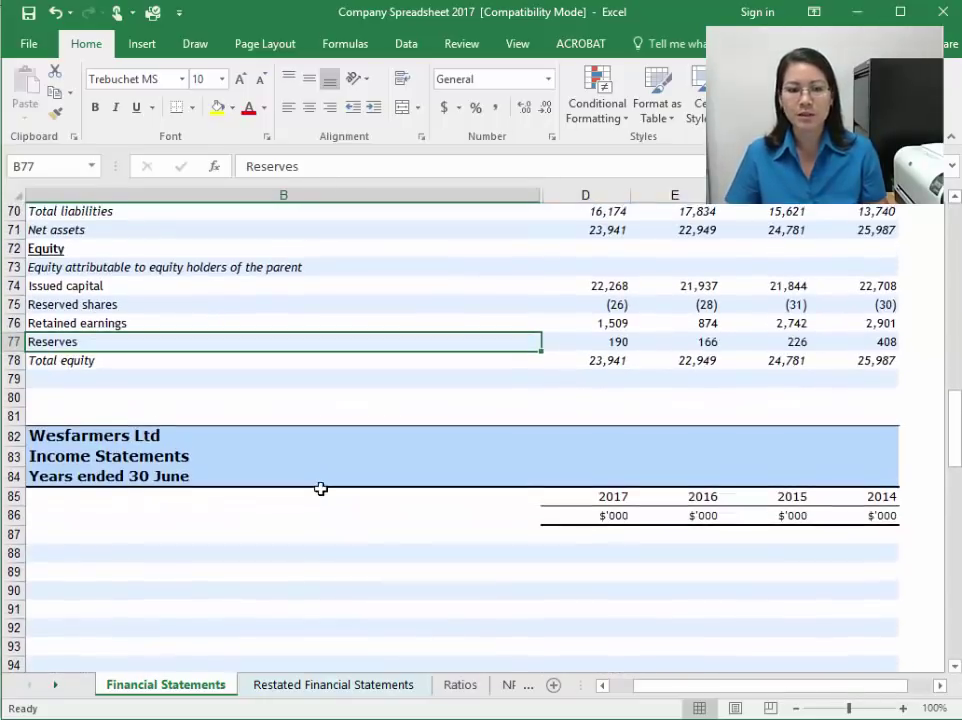
click(200, 511)
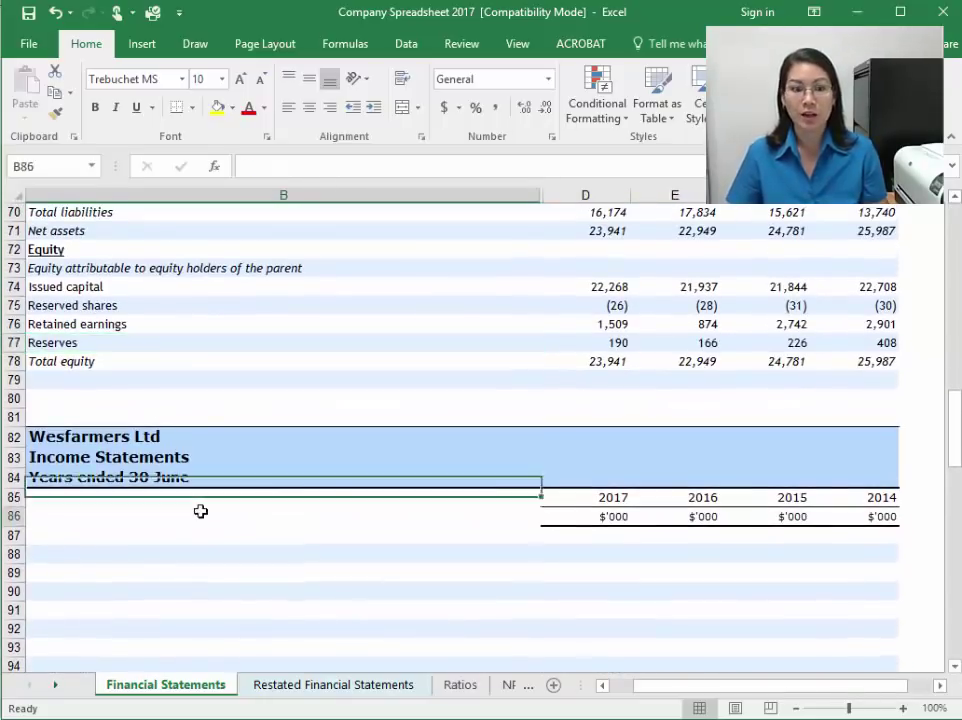
key(Down)
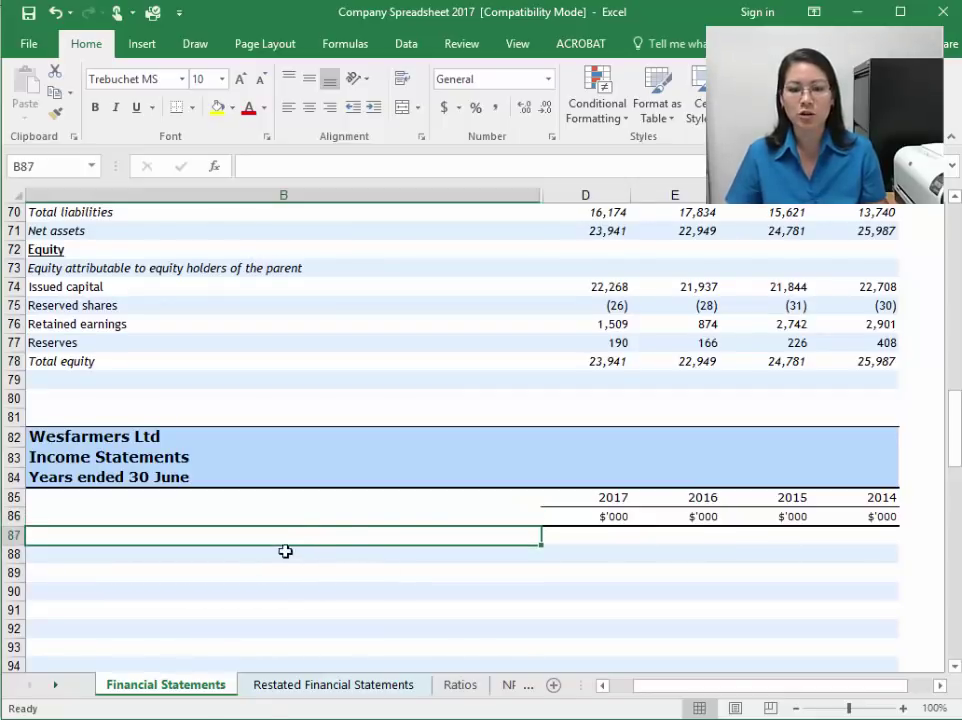
key(Down)
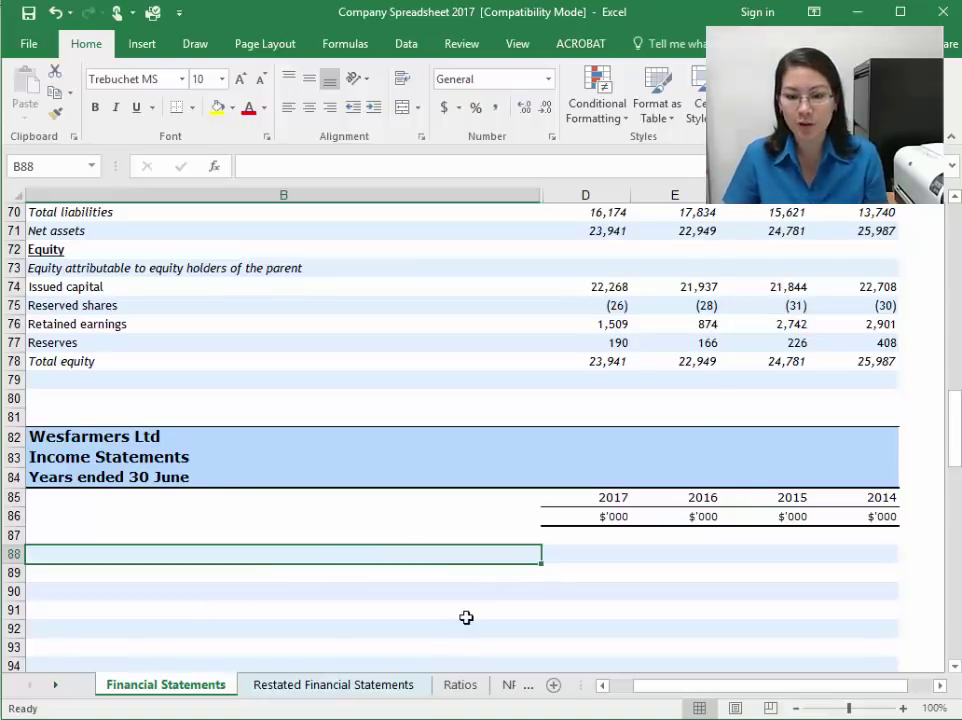
scroll(440, 615, down, 2)
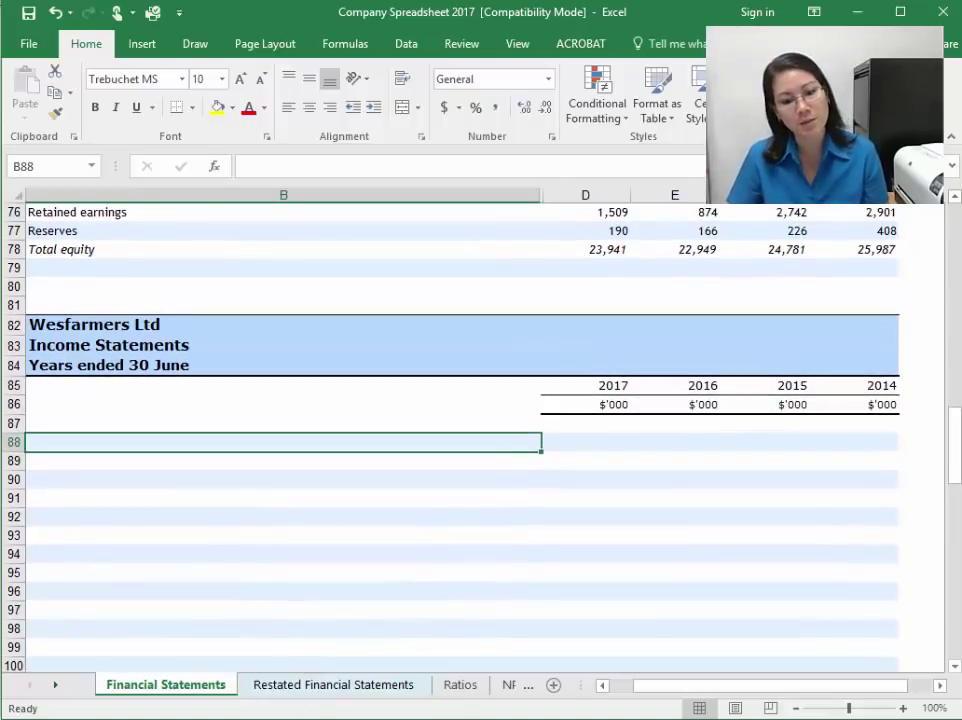
Step: Switch to the Wesfarmers 2015 annual report PDF and locate the income statement and the statement of comprehensive income
click(340, 695)
scroll(597, 386, up, 5)
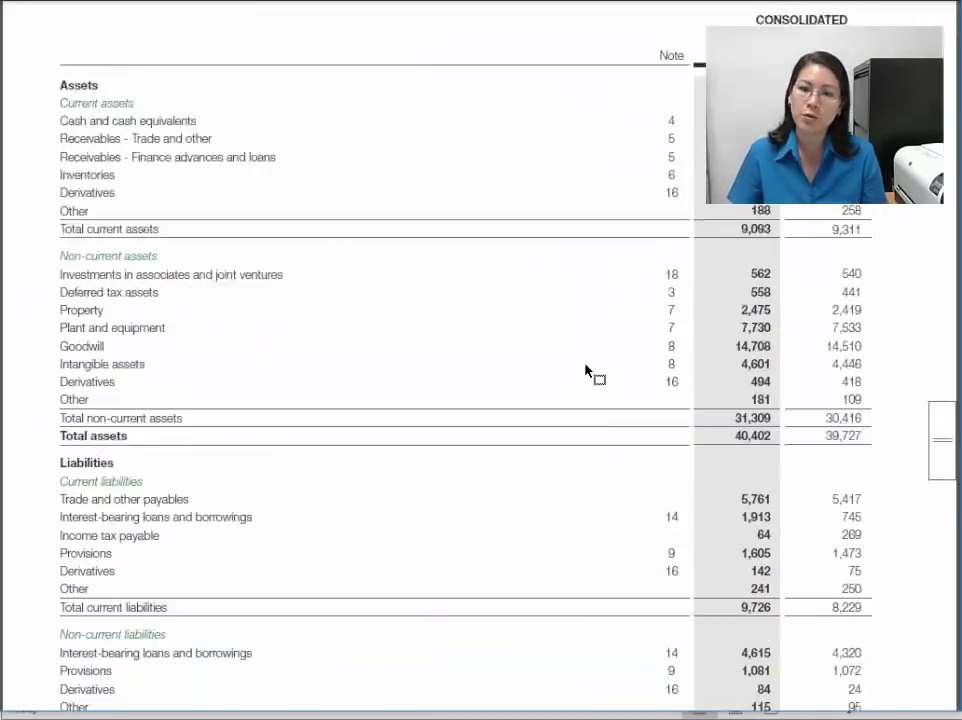
scroll(586, 370, up, 10)
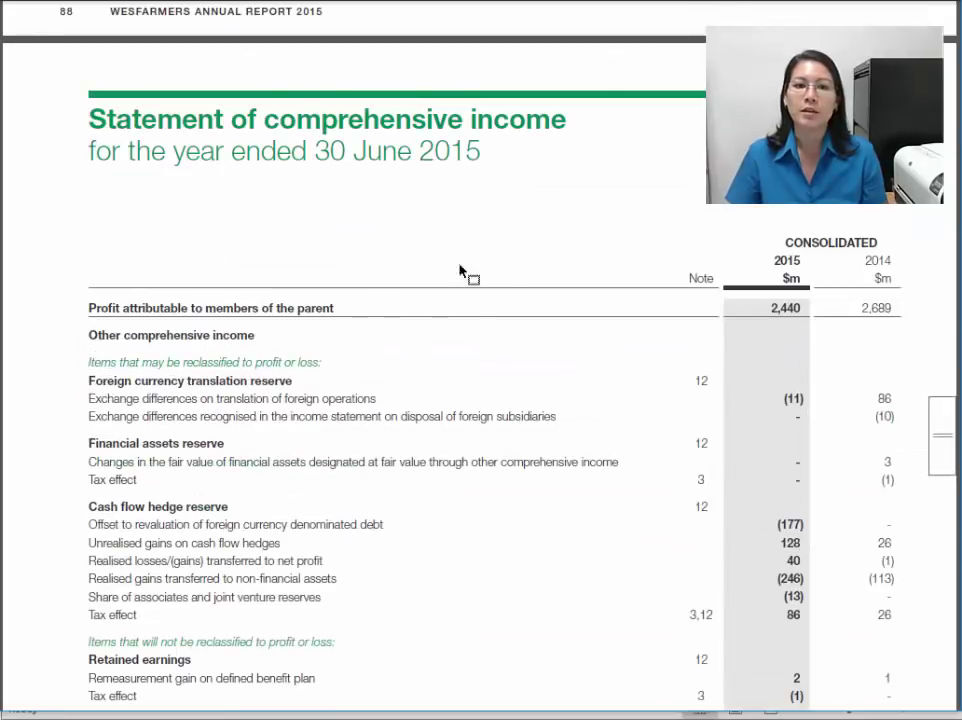
scroll(460, 272, up, 10)
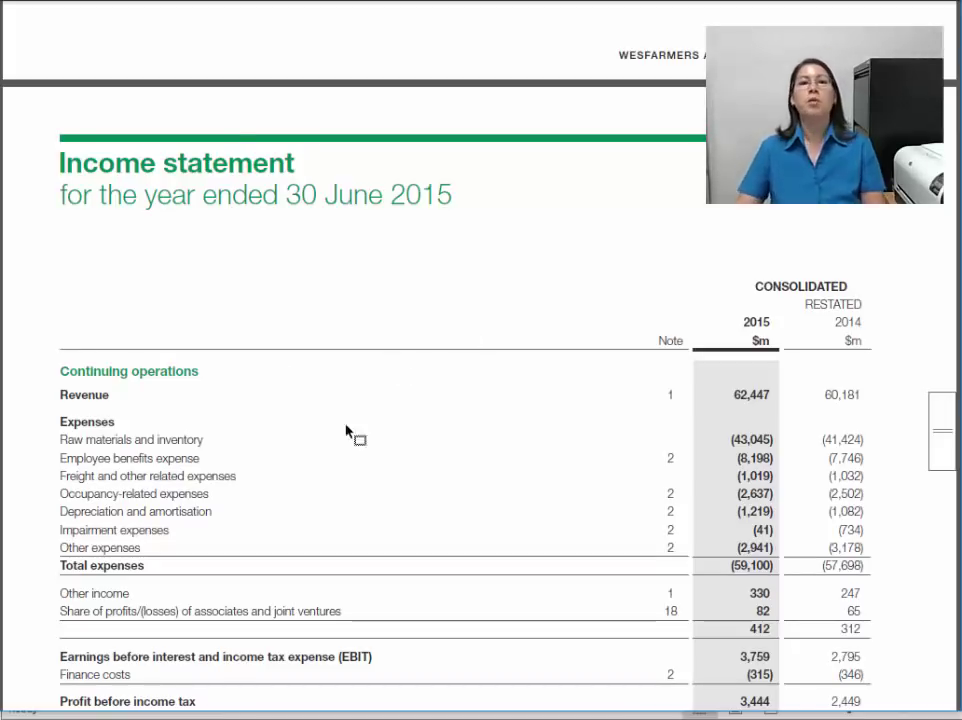
scroll(468, 447, down, 15)
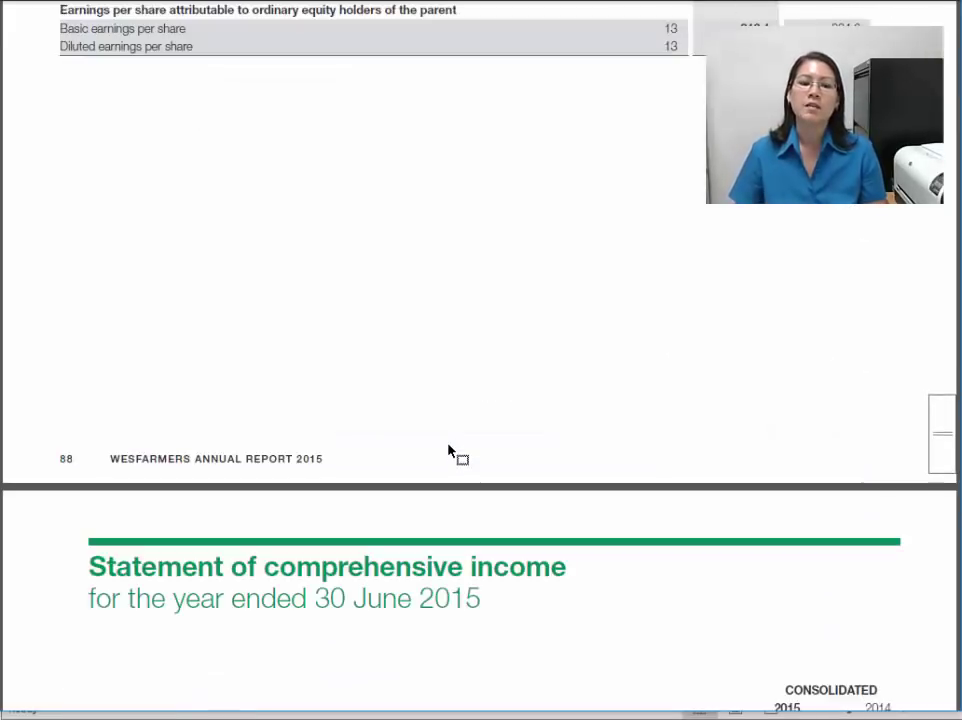
scroll(450, 452, down, 5)
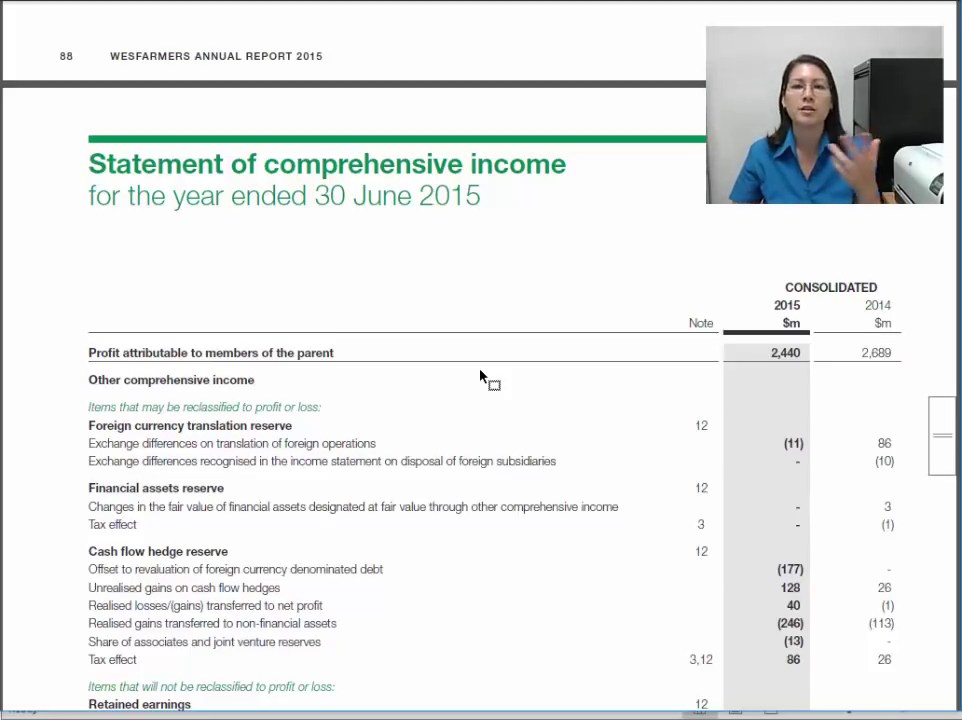
Step: Compare the opening profit line of the statement of comprehensive income with the income statement's profit from continuing operations
drag(100, 346, 327, 338)
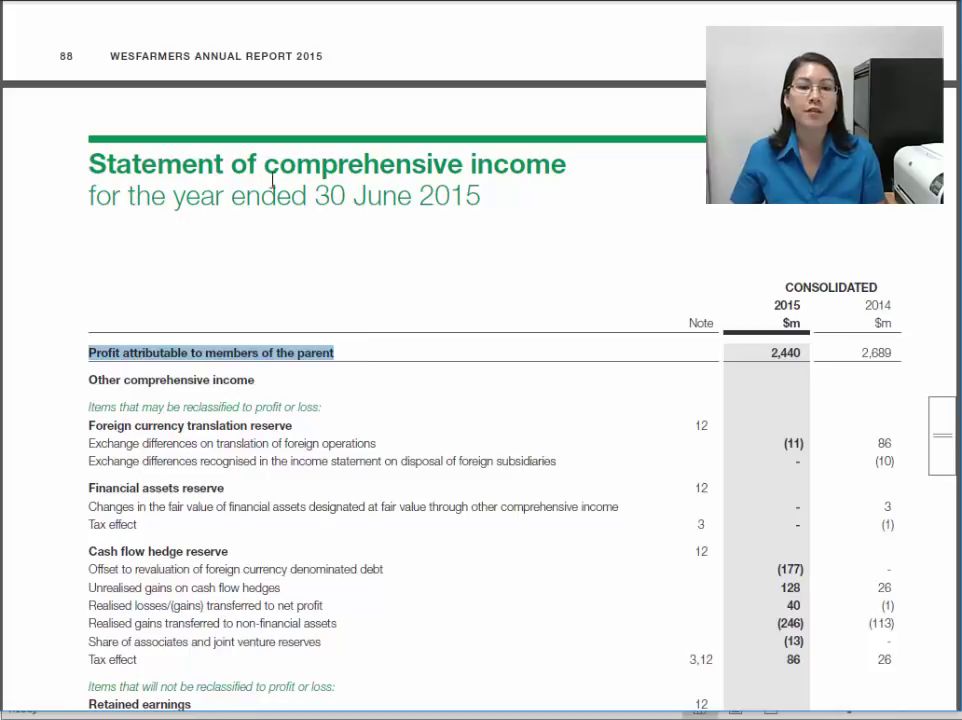
drag(770, 347, 737, 393)
scroll(672, 432, up, 10)
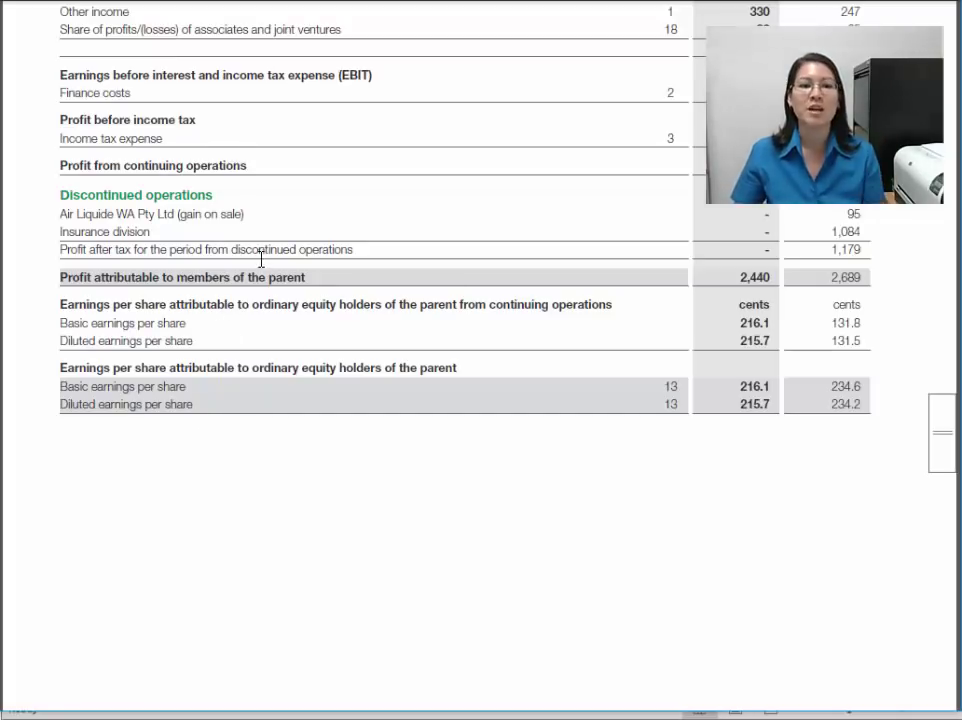
scroll(83, 166, up, 1)
drag(62, 208, 769, 214)
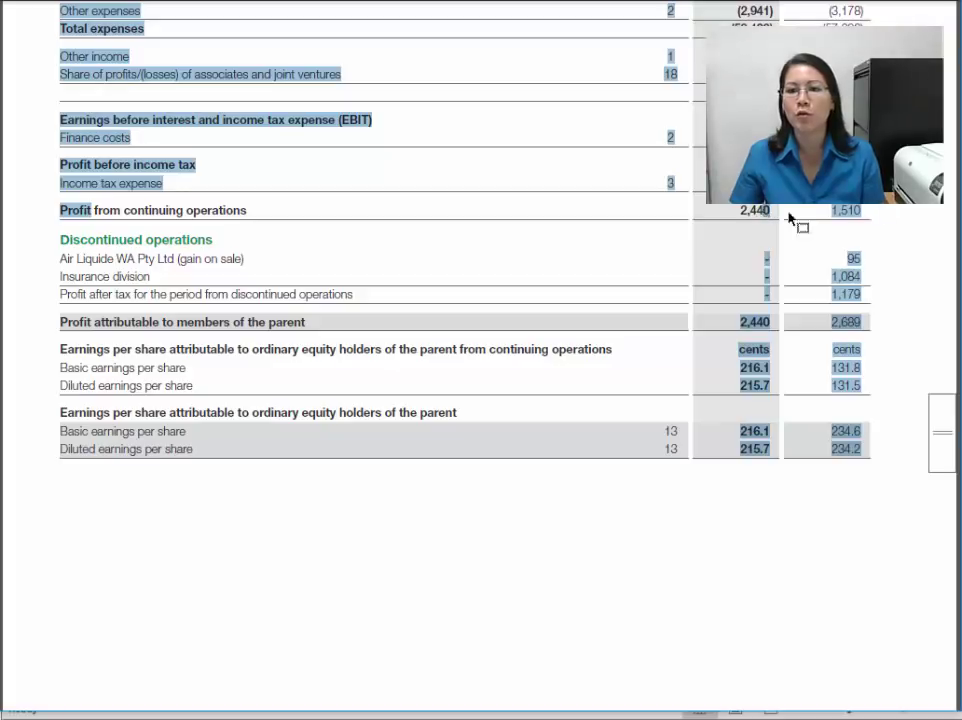
click(541, 273)
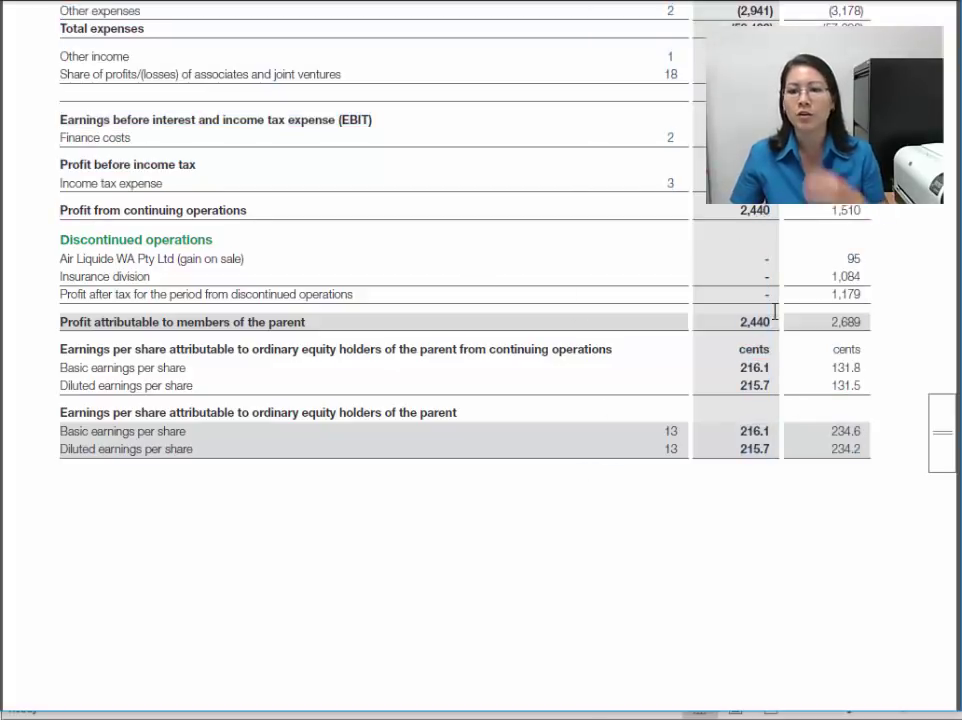
Step: Check the income statement's profit attributable to members of the parent for 2015 and 2014
drag(60, 322, 337, 324)
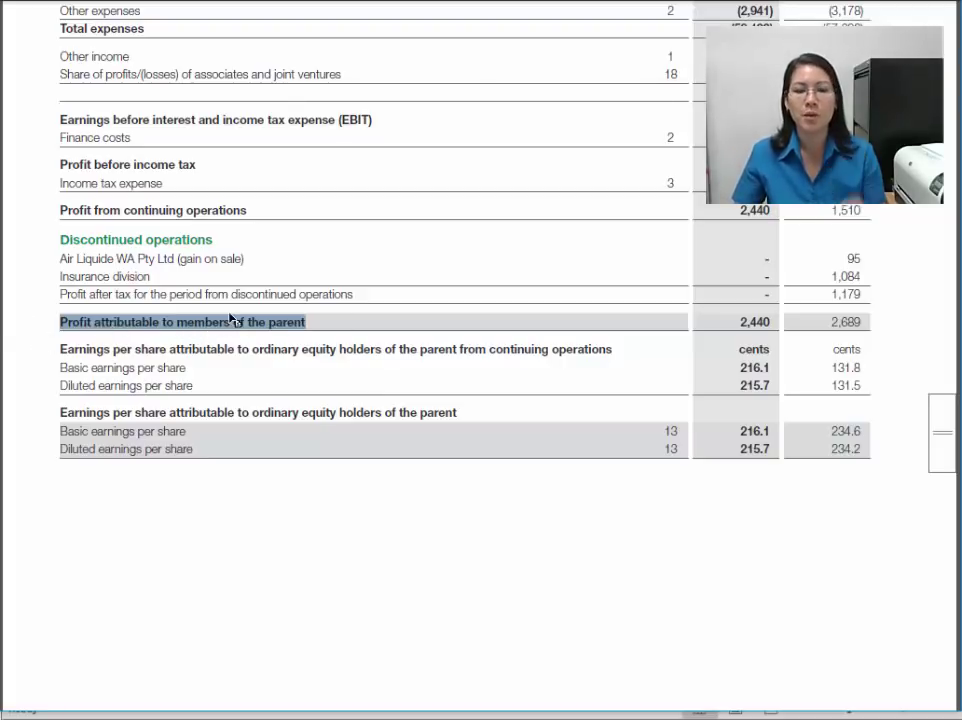
scroll(265, 314, up, 2)
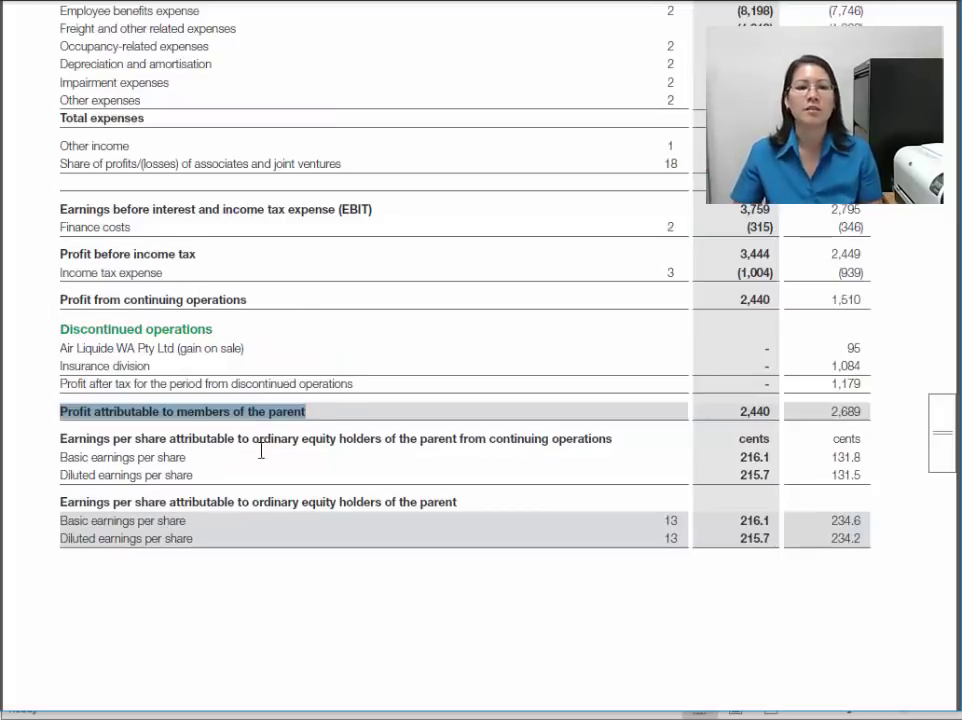
drag(739, 411, 768, 411)
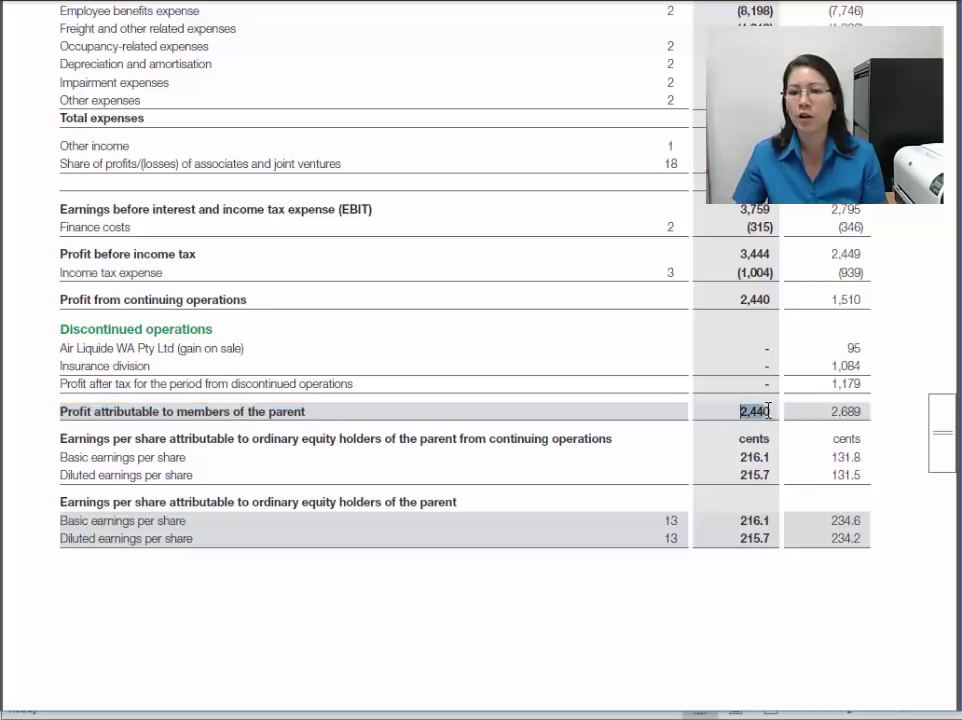
drag(831, 411, 862, 411)
Step: Match the profit attributable to members of the parent in the statement of comprehensive income for 2015 and 2014
scroll(676, 511, down, 10)
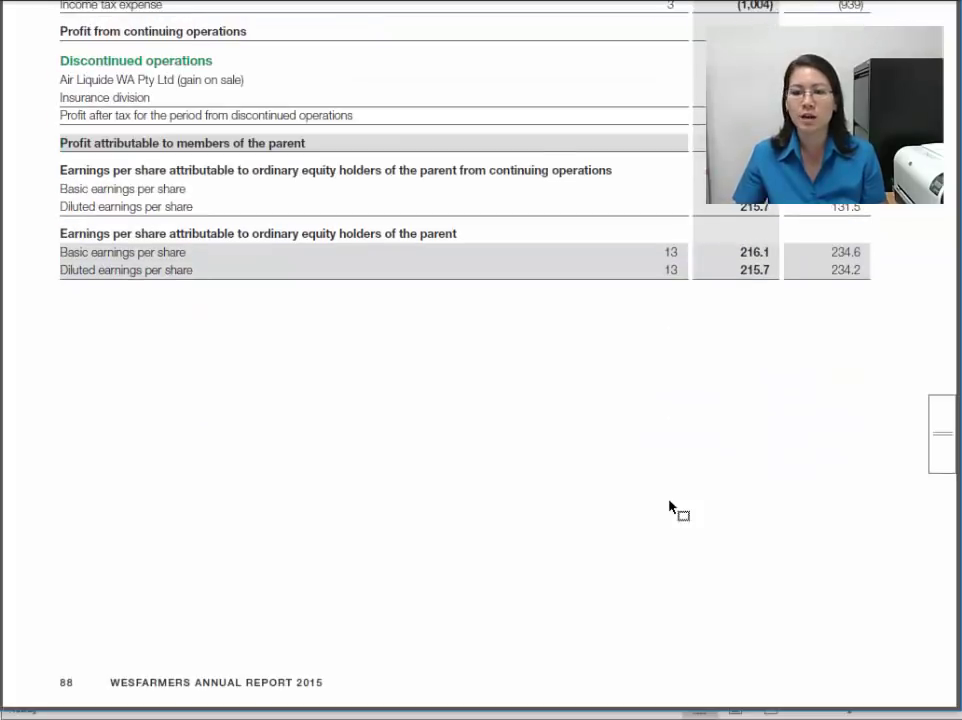
scroll(669, 507, down, 3)
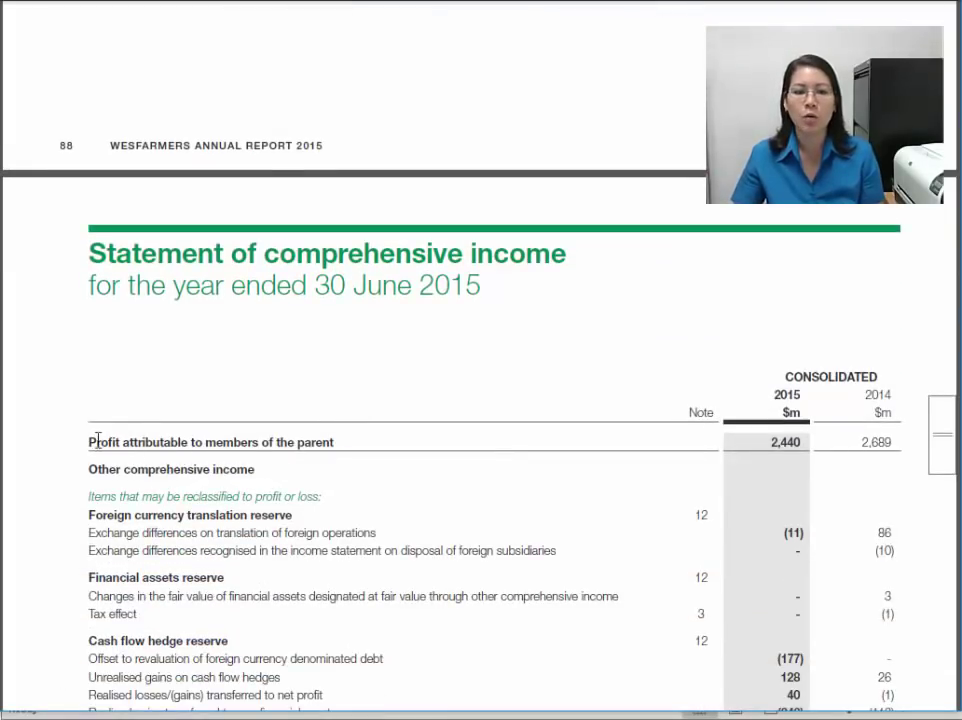
drag(89, 441, 360, 446)
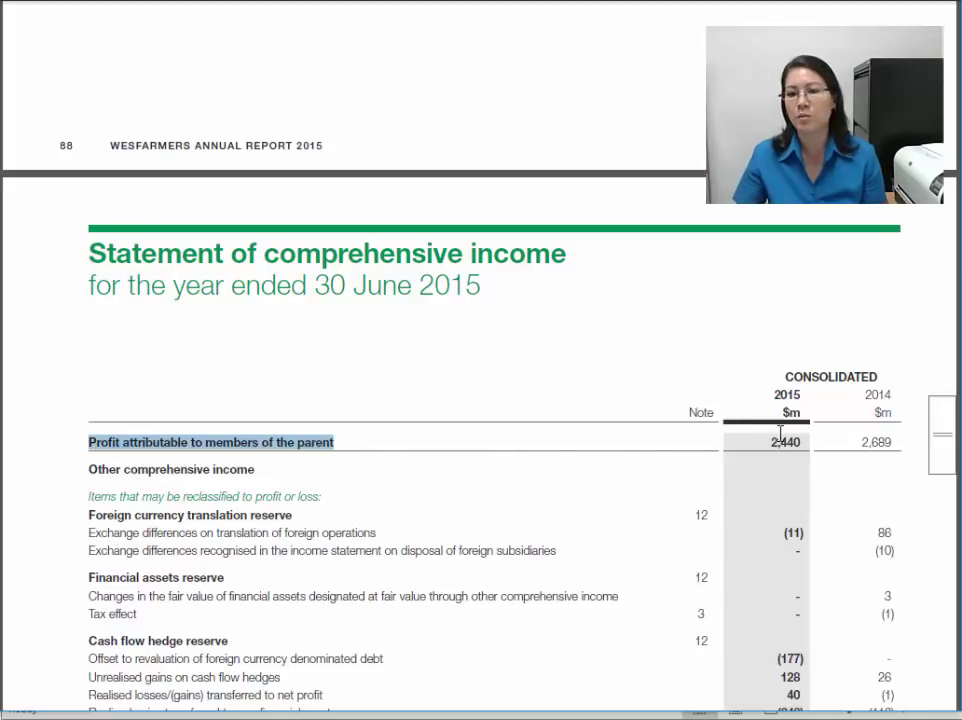
drag(772, 441, 799, 445)
drag(867, 446, 629, 422)
Step: Review the profit attributable line and the earnings per share lines at the end of the 2015 income statement
scroll(636, 423, up, 1)
scroll(627, 415, up, 12)
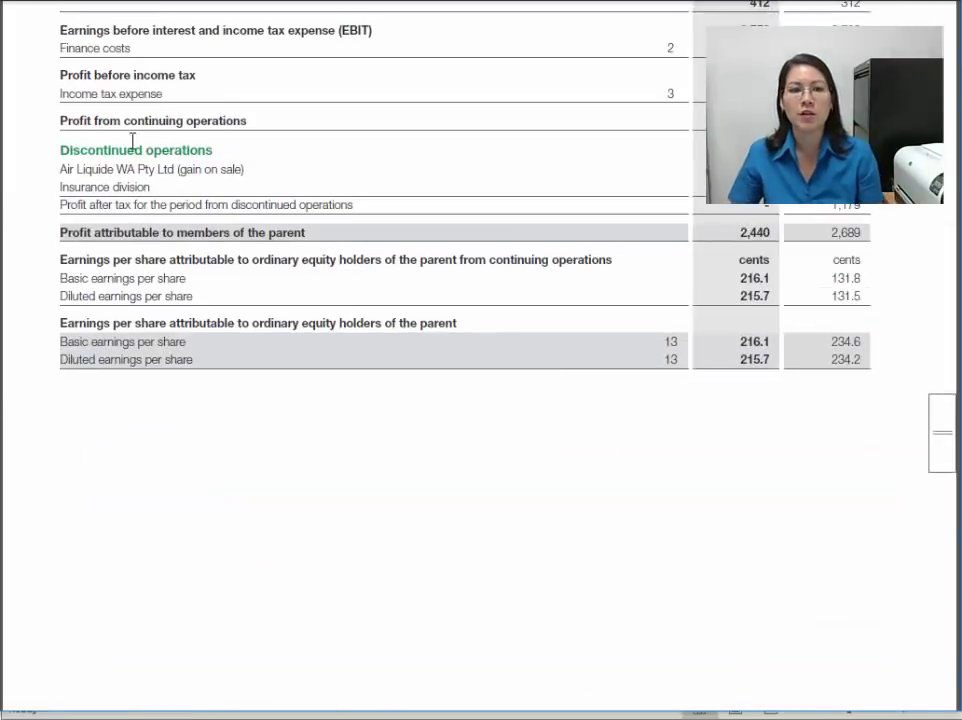
drag(71, 238, 312, 230)
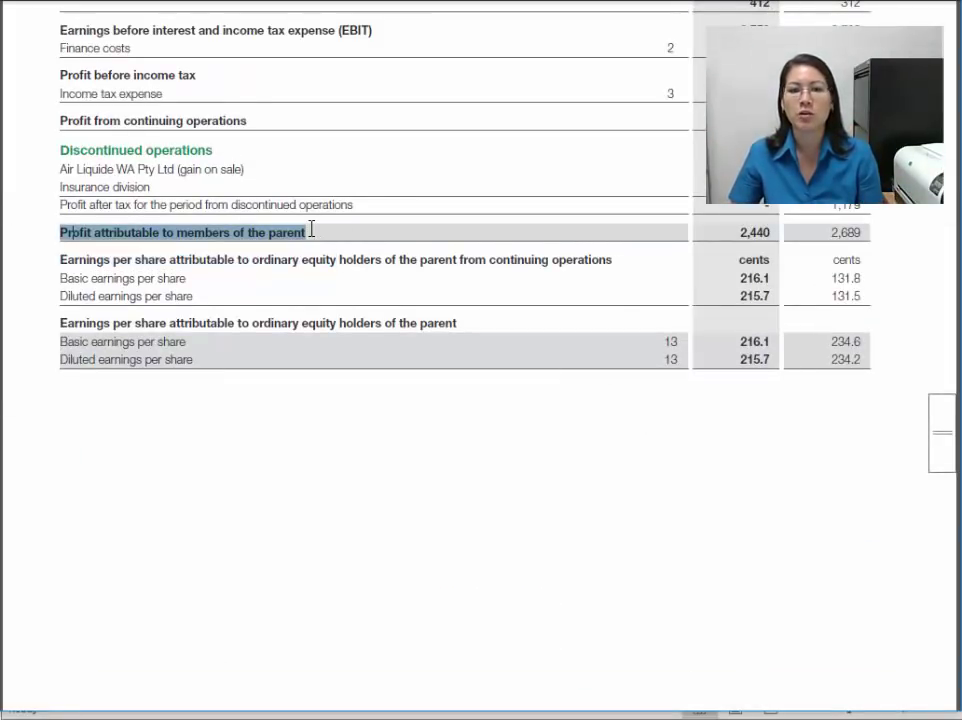
drag(78, 264, 205, 361)
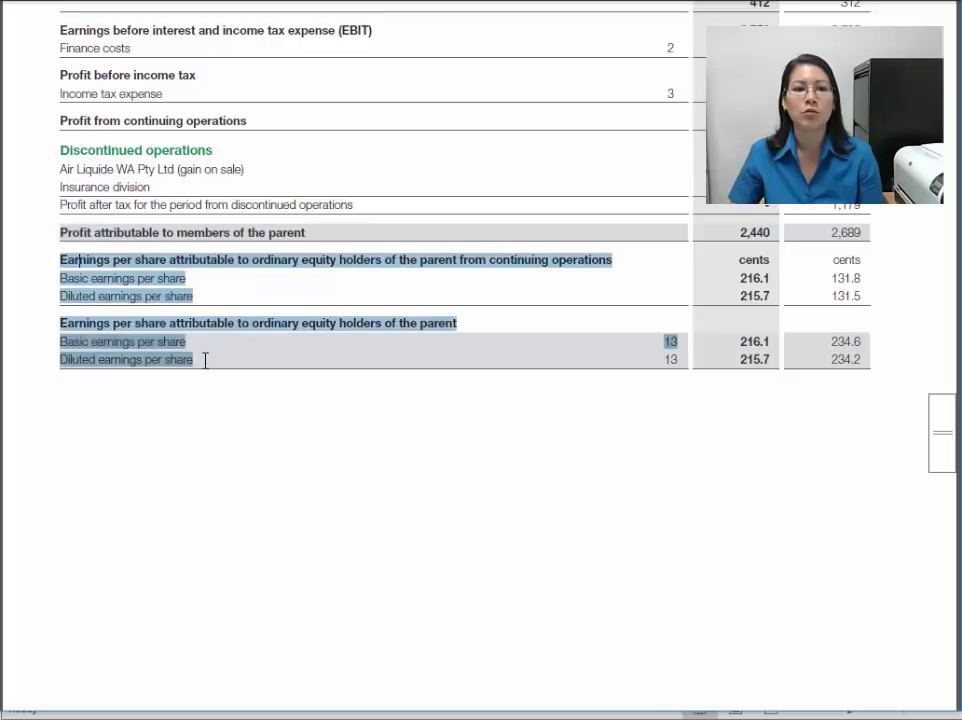
Step: Examine how the statement of comprehensive income starts from the 2015 profit attributable to members of the parent
scroll(376, 541, down, 5)
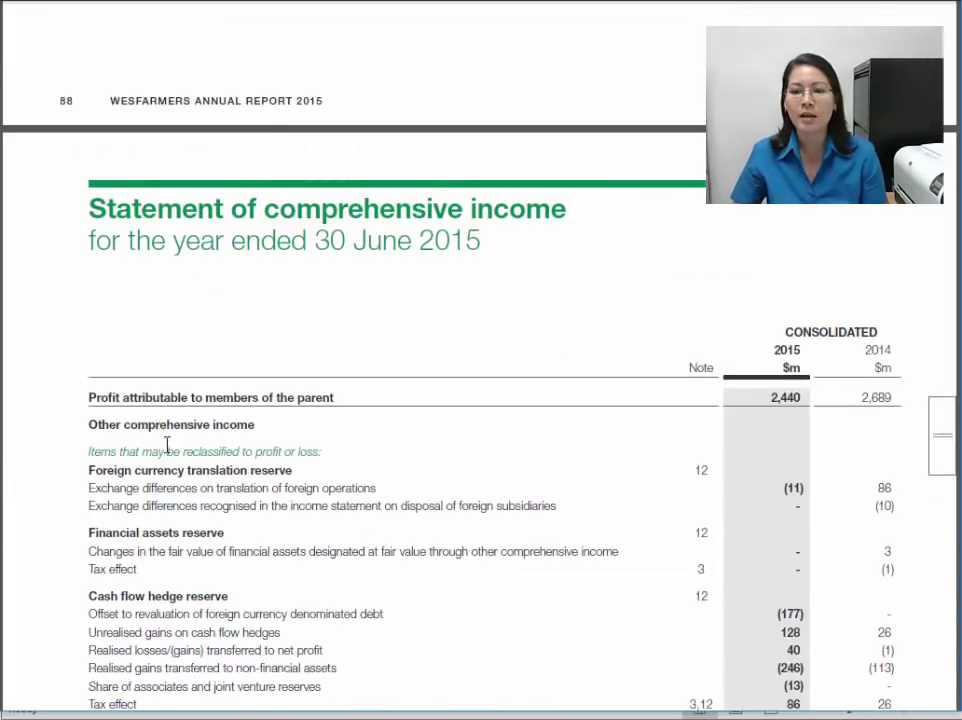
drag(121, 424, 276, 397)
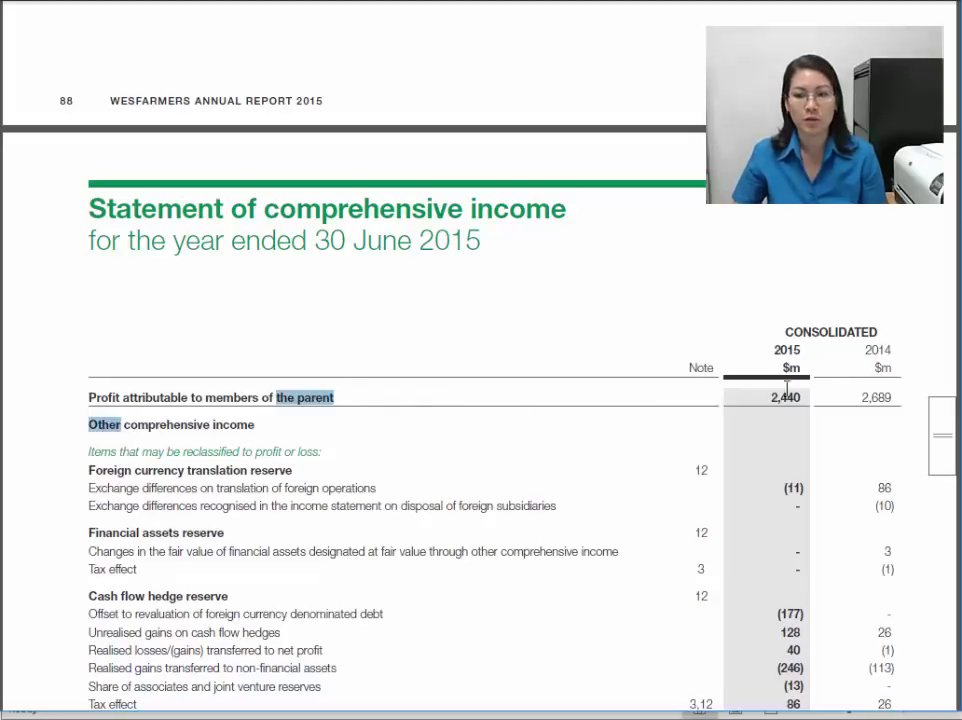
drag(774, 397, 858, 397)
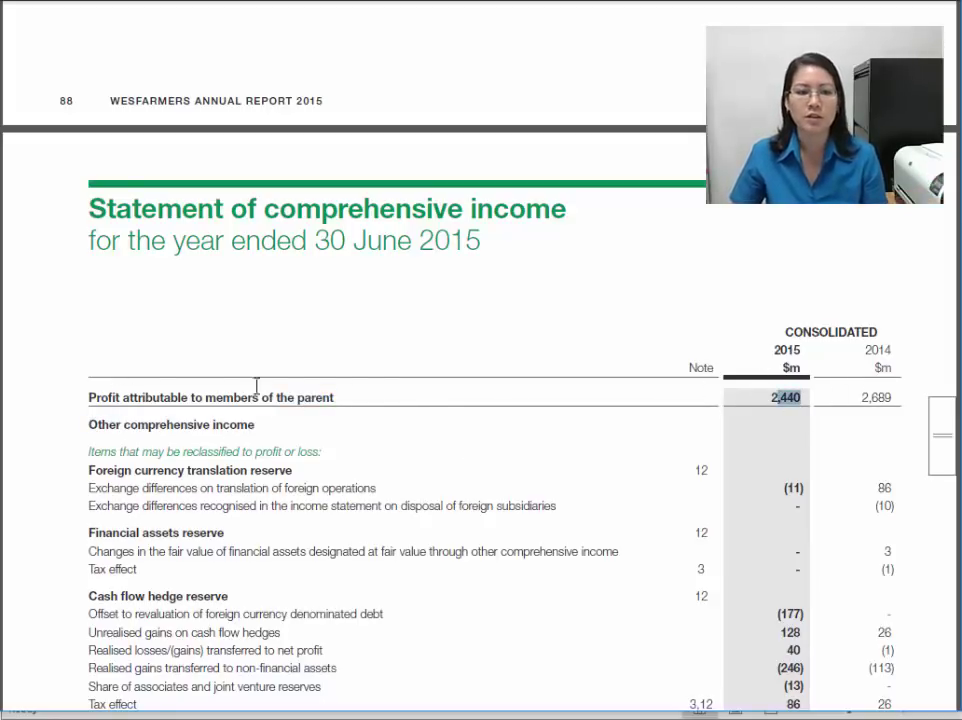
drag(89, 397, 289, 400)
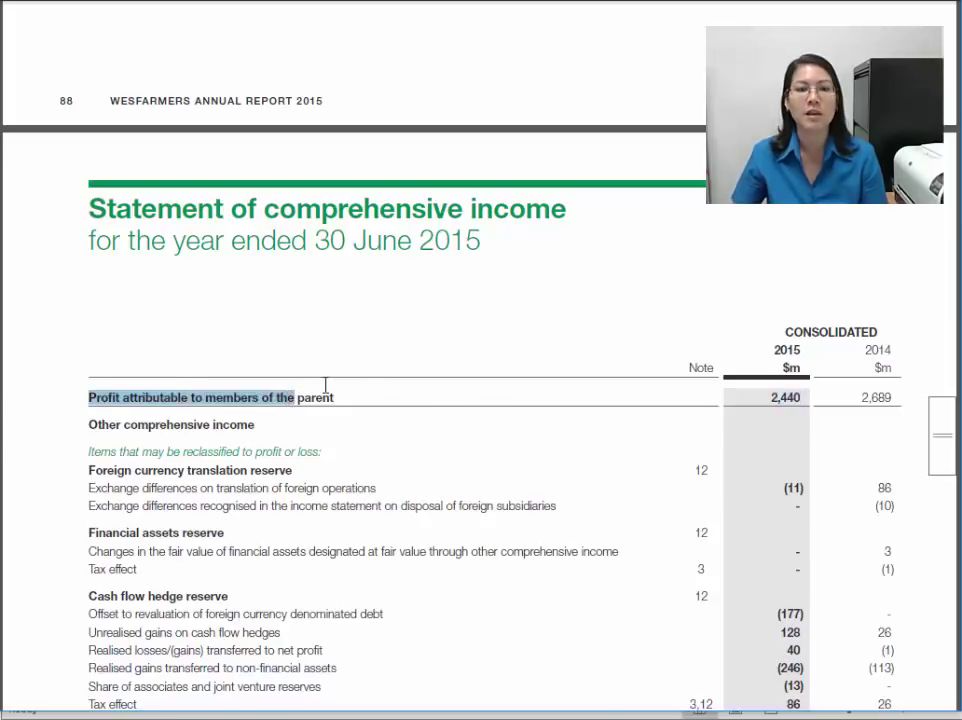
Step: Trace the income statement's final profit line to the other comprehensive income items and reserves listed in the statement of comprehensive income
scroll(325, 390, up, 10)
drag(78, 276, 311, 279)
scroll(361, 451, down, 10)
scroll(268, 413, up, 1)
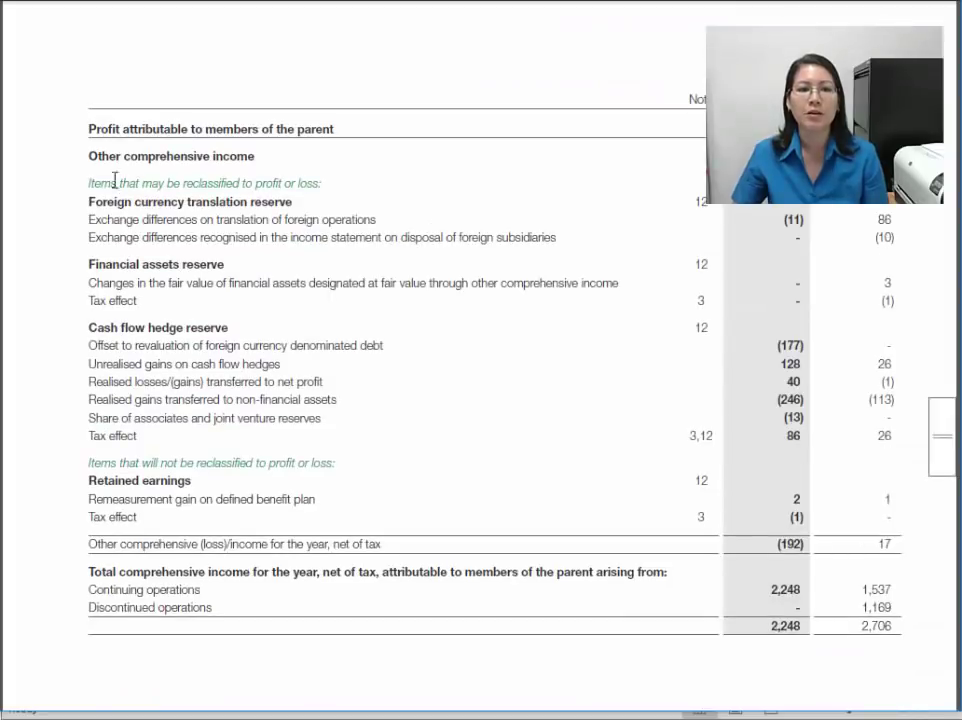
drag(88, 156, 259, 473)
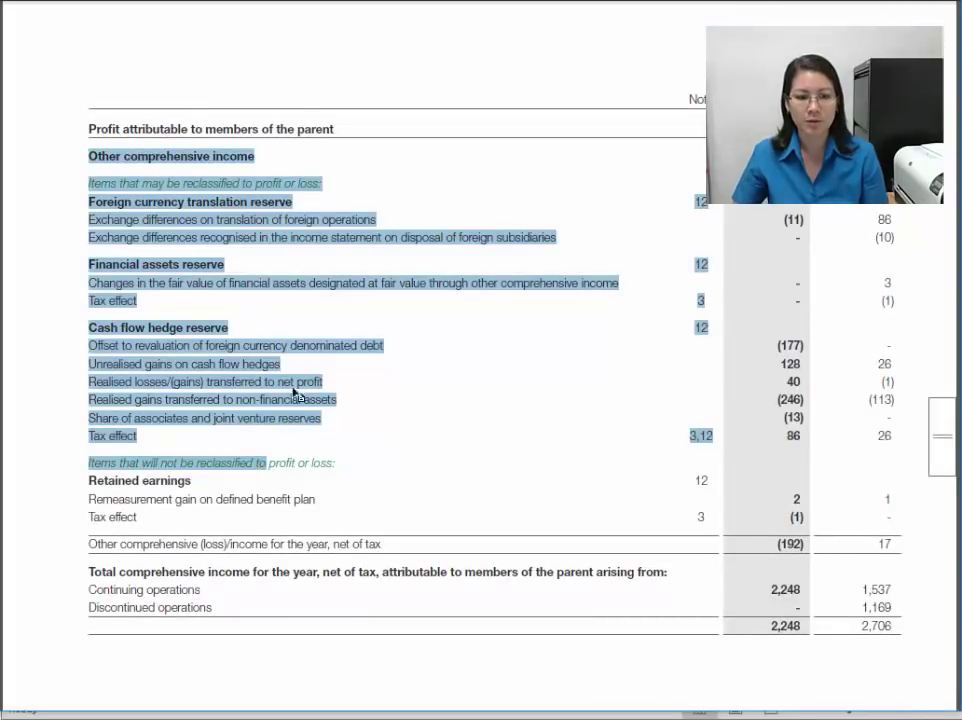
Step: Examine the other comprehensive income items and their amounts in the annual report's statement of comprehensive income
click(326, 370)
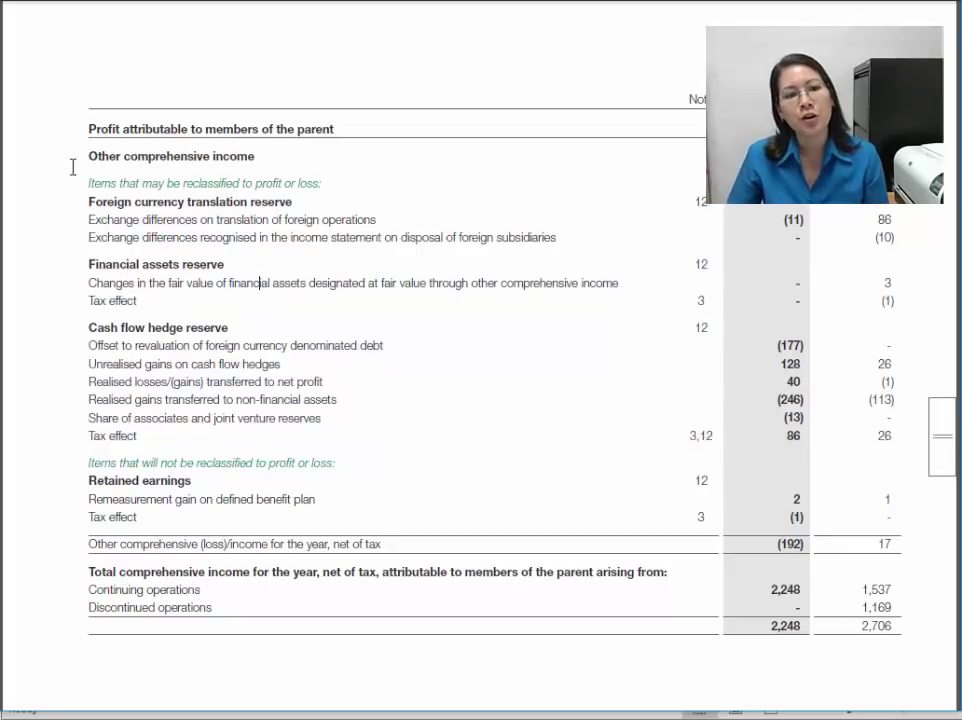
drag(107, 156, 833, 430)
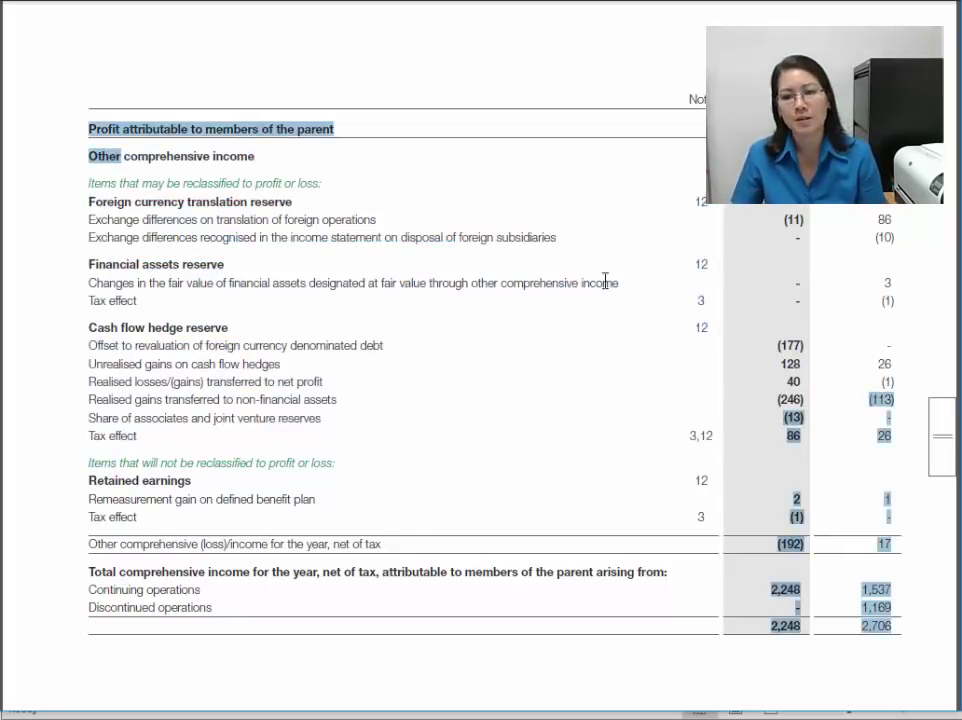
click(927, 308)
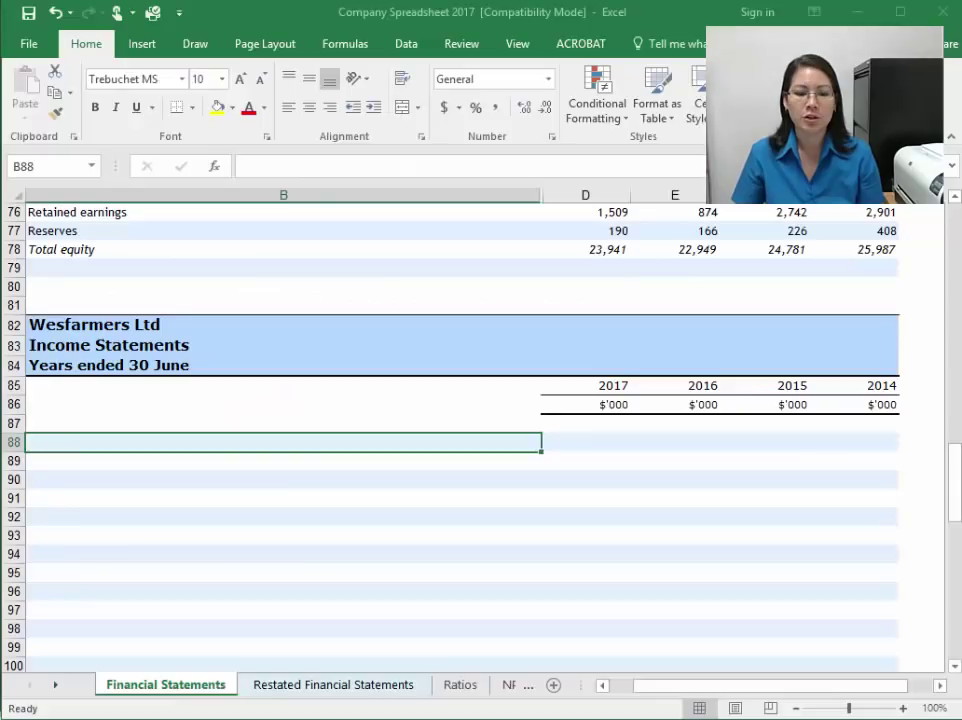
Step: Review the other comprehensive income items in rows 10 to 15 and their total in row 16 of the Statements of Movements in Equity
scroll(262, 288, up, 20)
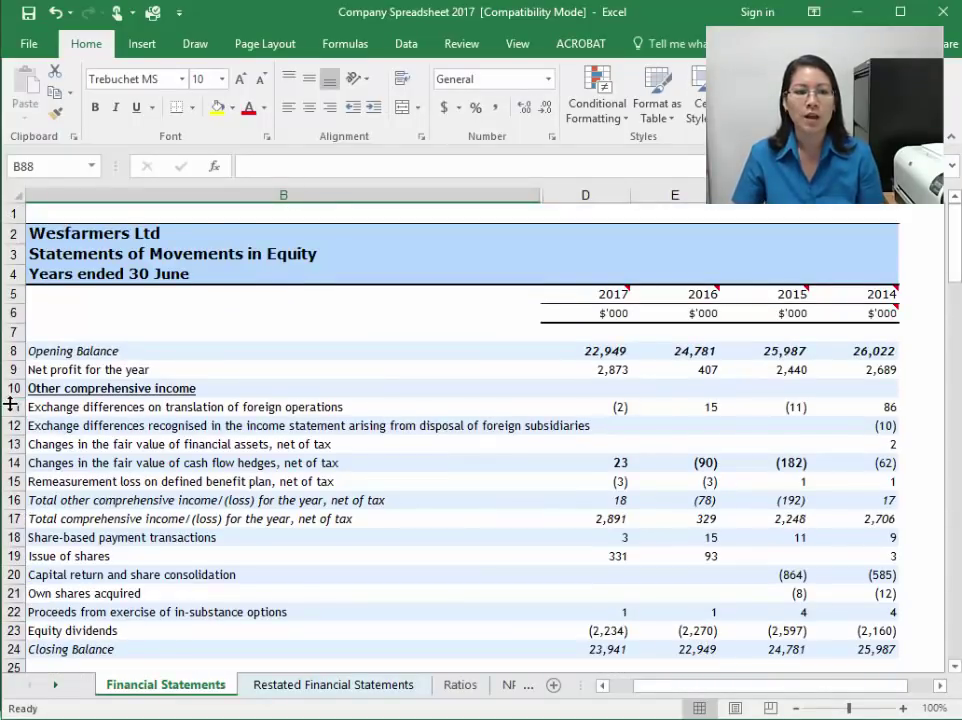
drag(8, 405, 10, 483)
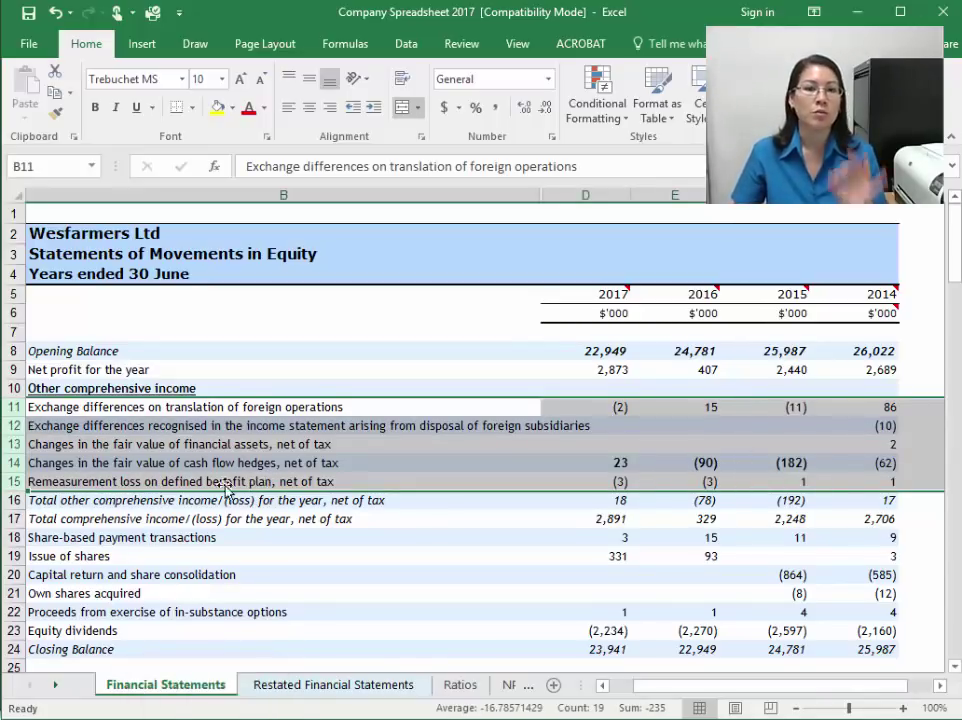
click(34, 391)
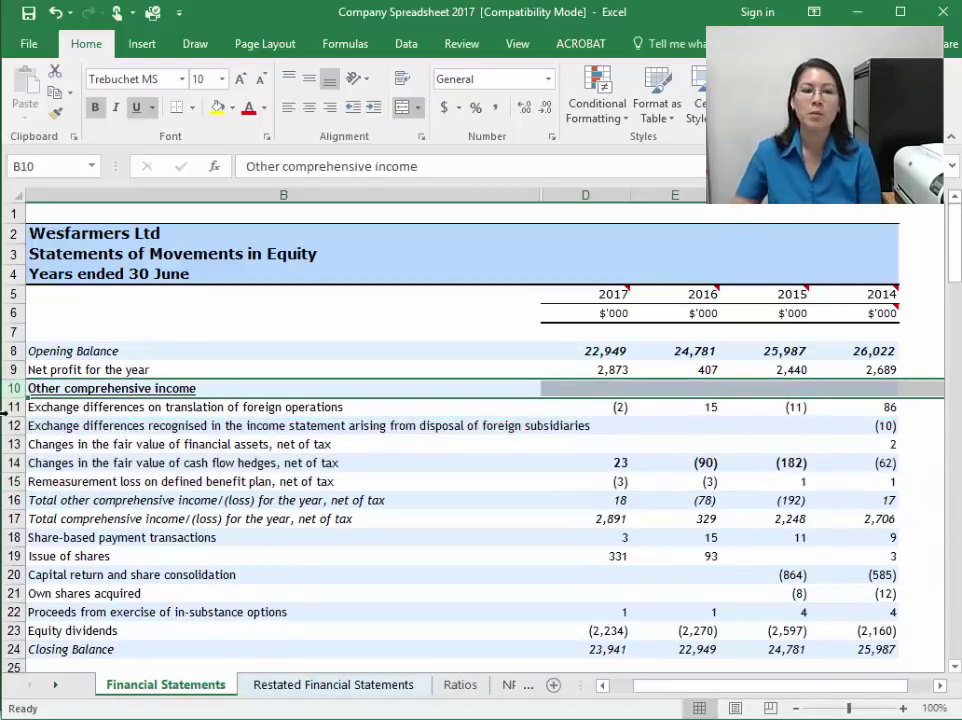
drag(11, 407, 14, 482)
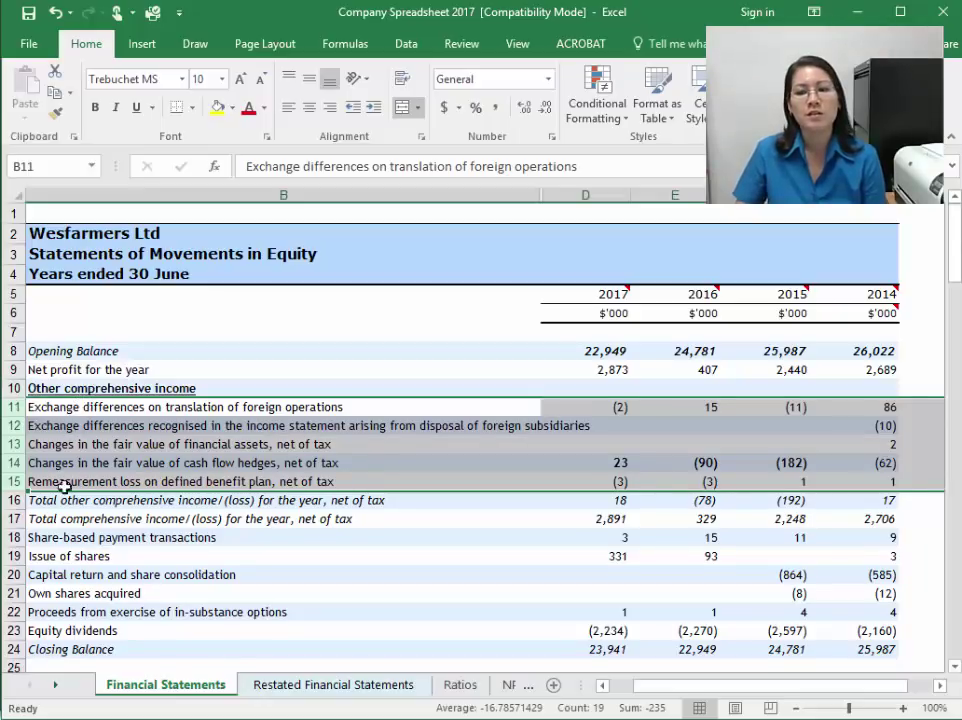
click(10, 388)
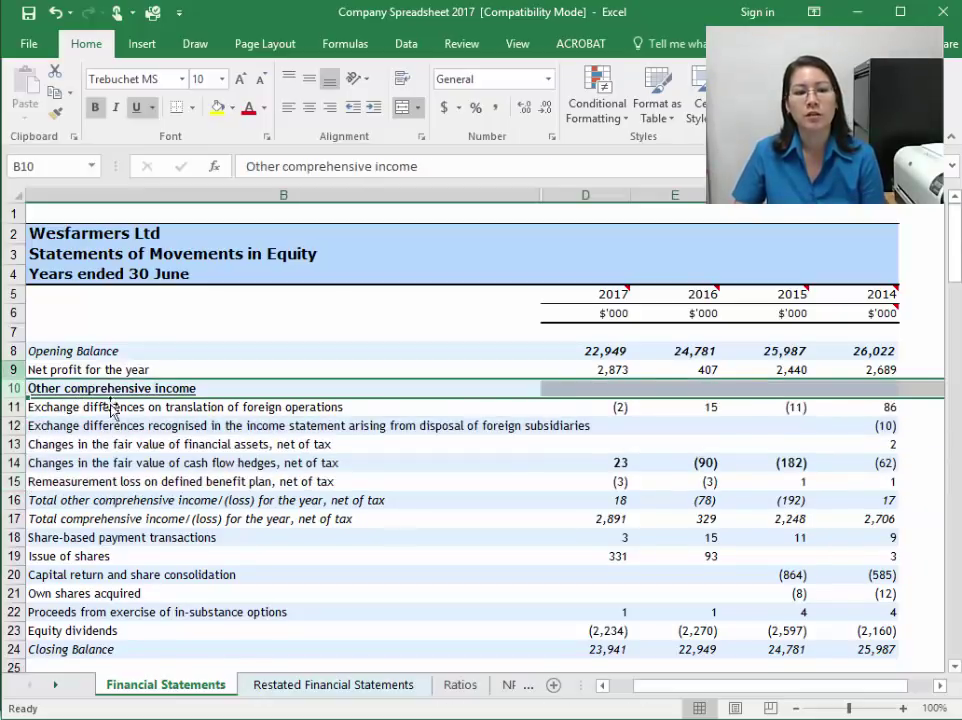
drag(12, 387, 16, 481)
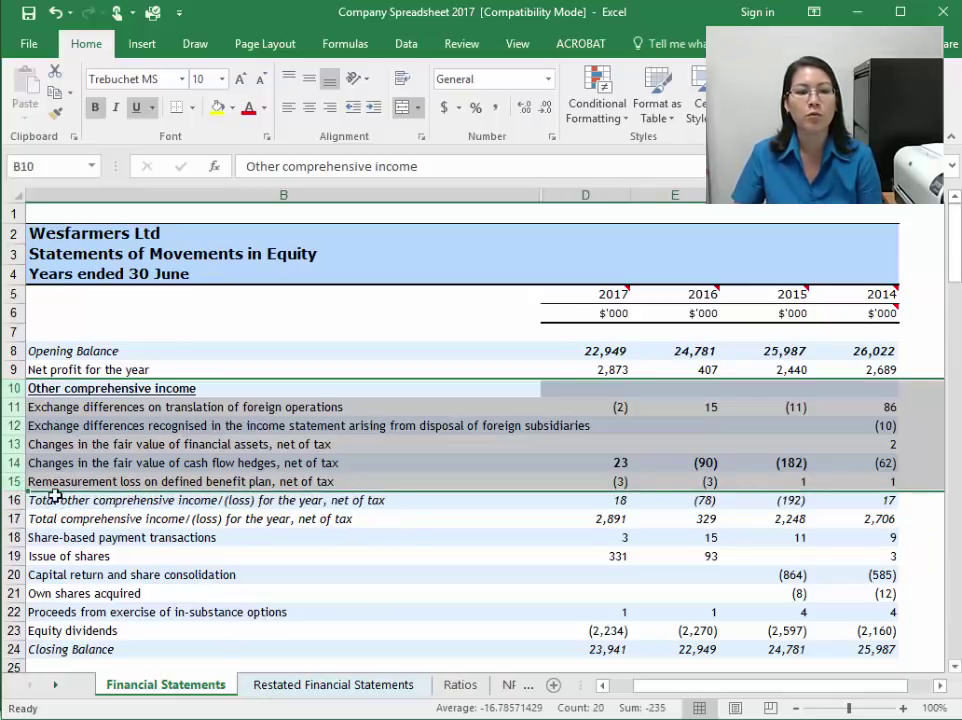
click(627, 497)
click(687, 496)
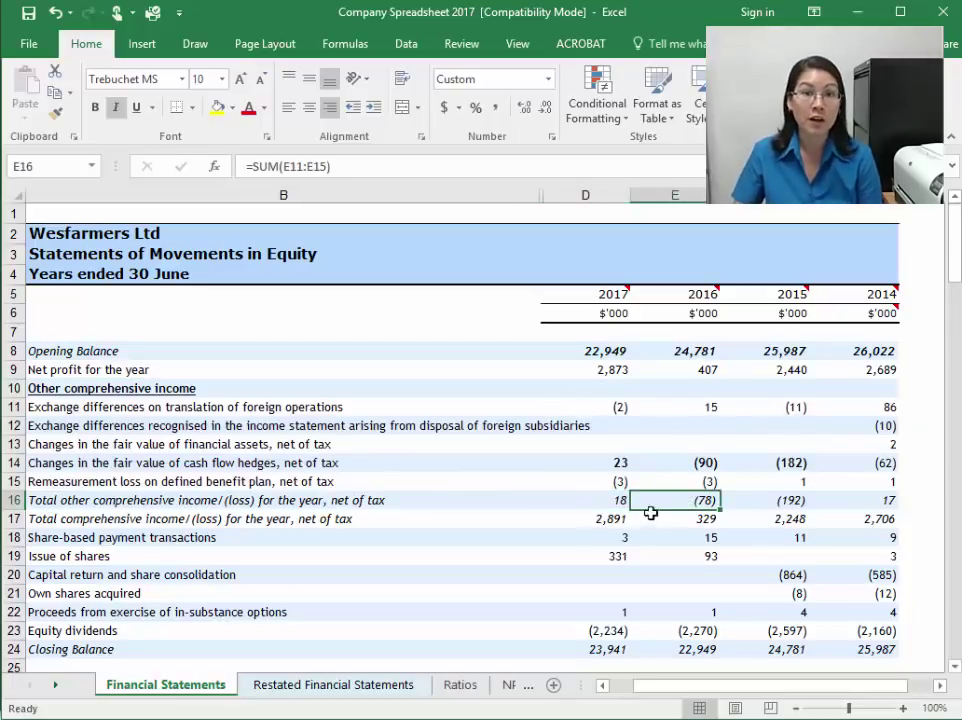
click(14, 499)
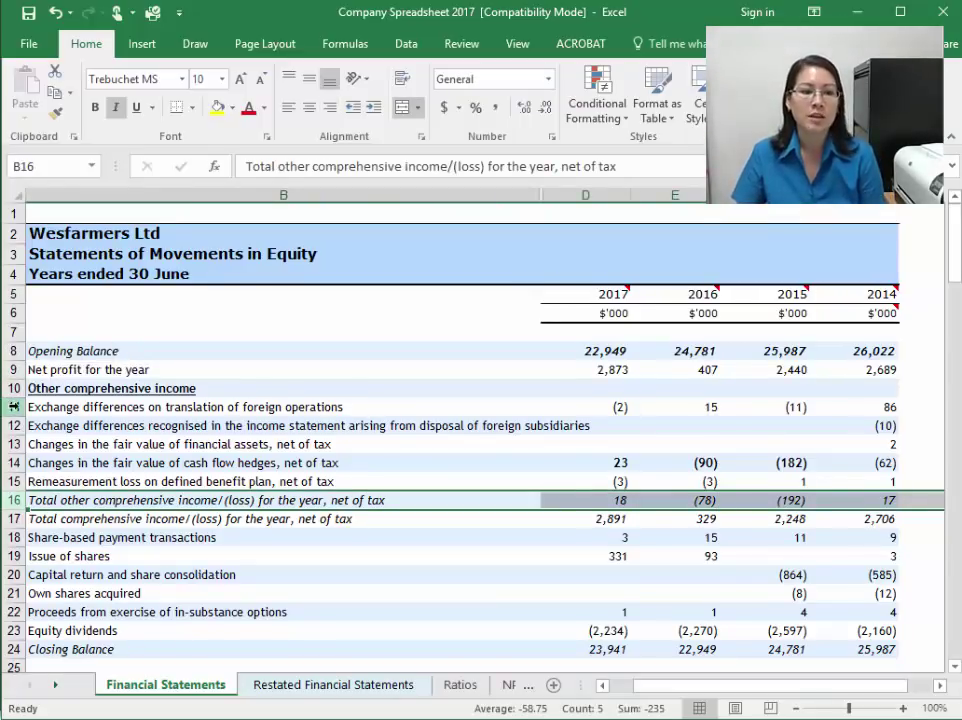
drag(14, 407, 19, 481)
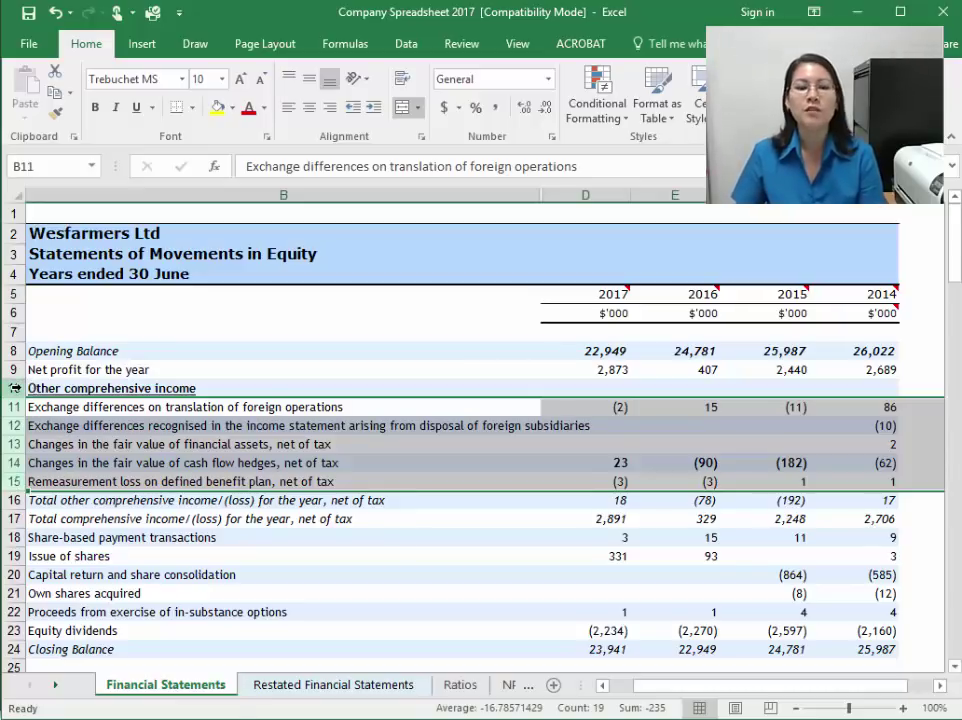
drag(15, 388, 17, 481)
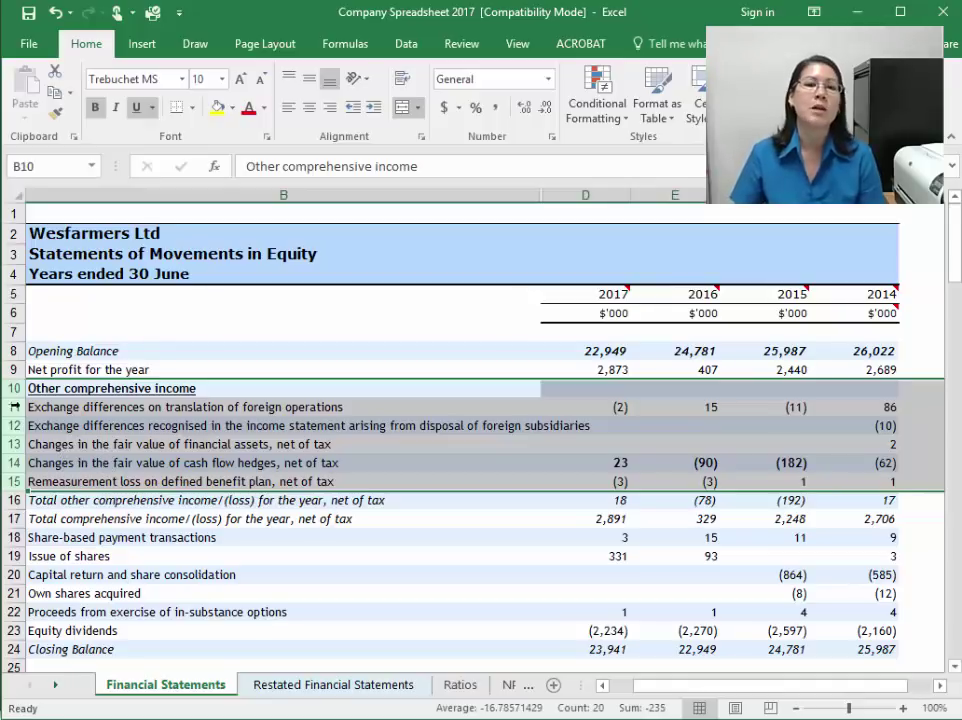
click(17, 499)
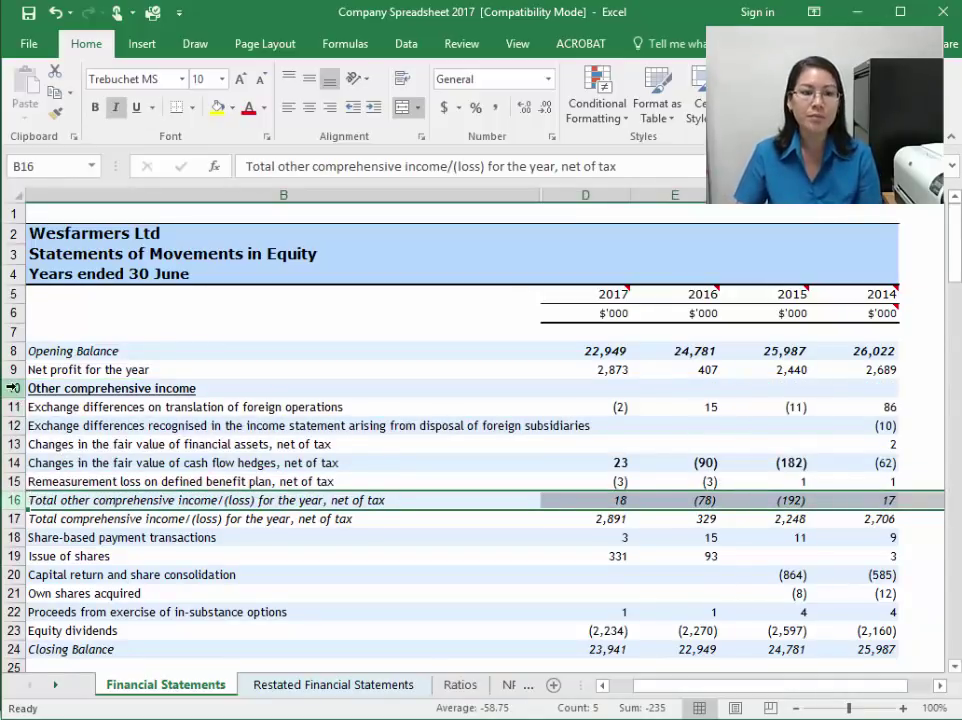
drag(14, 388, 15, 481)
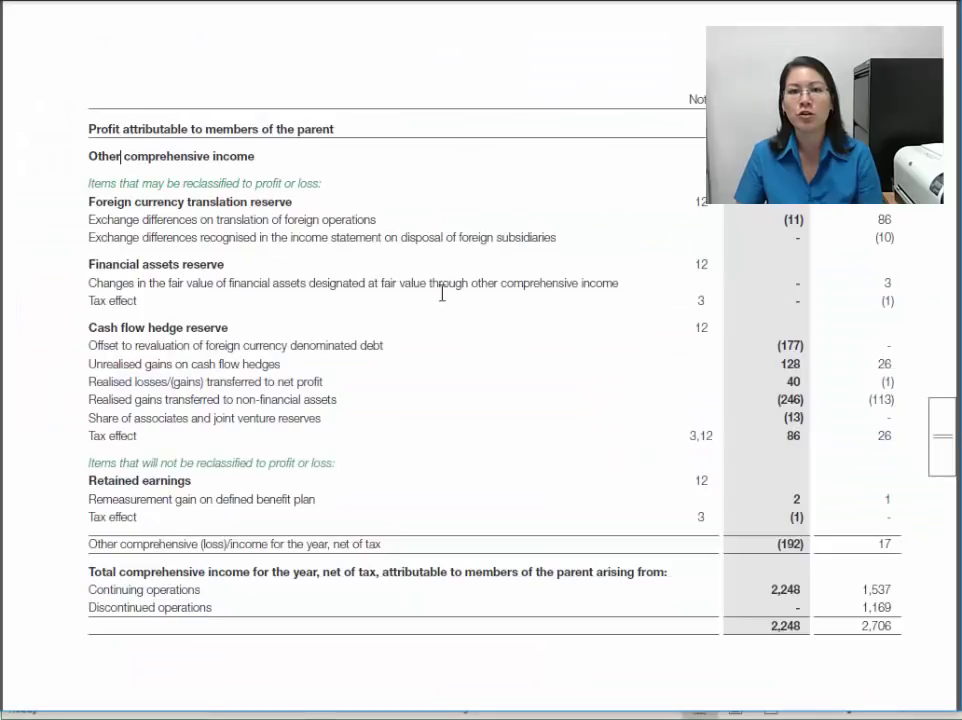
Step: Compare the 2015 and 2014 other comprehensive income items and net-of-tax totals in the annual report with rows 11 to 16 of the Excel workbook
drag(114, 237, 891, 428)
click(783, 219)
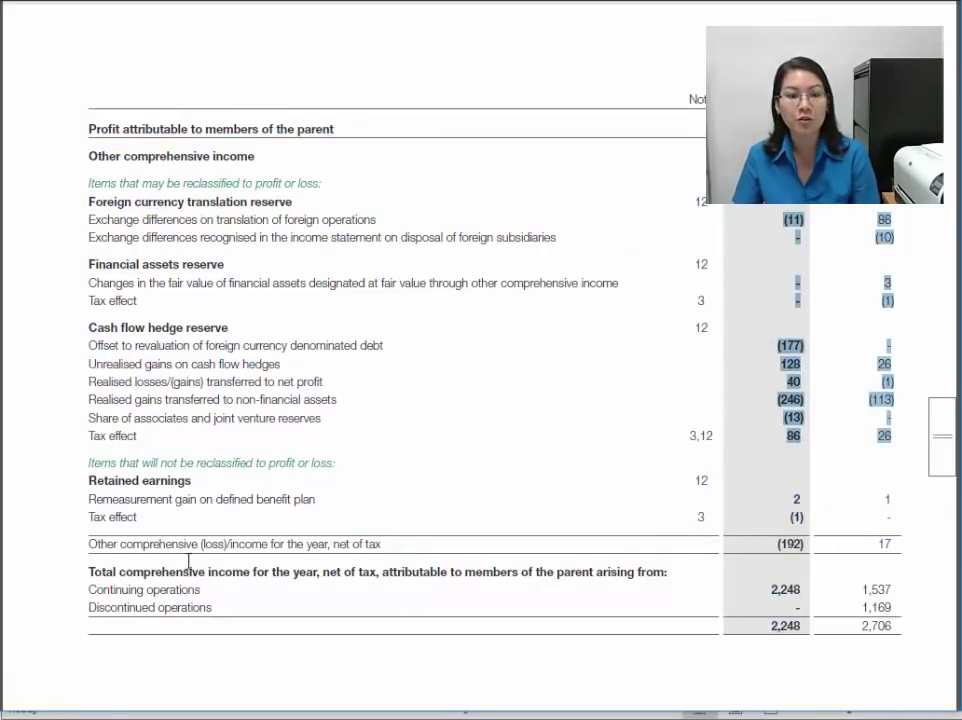
drag(779, 544, 886, 544)
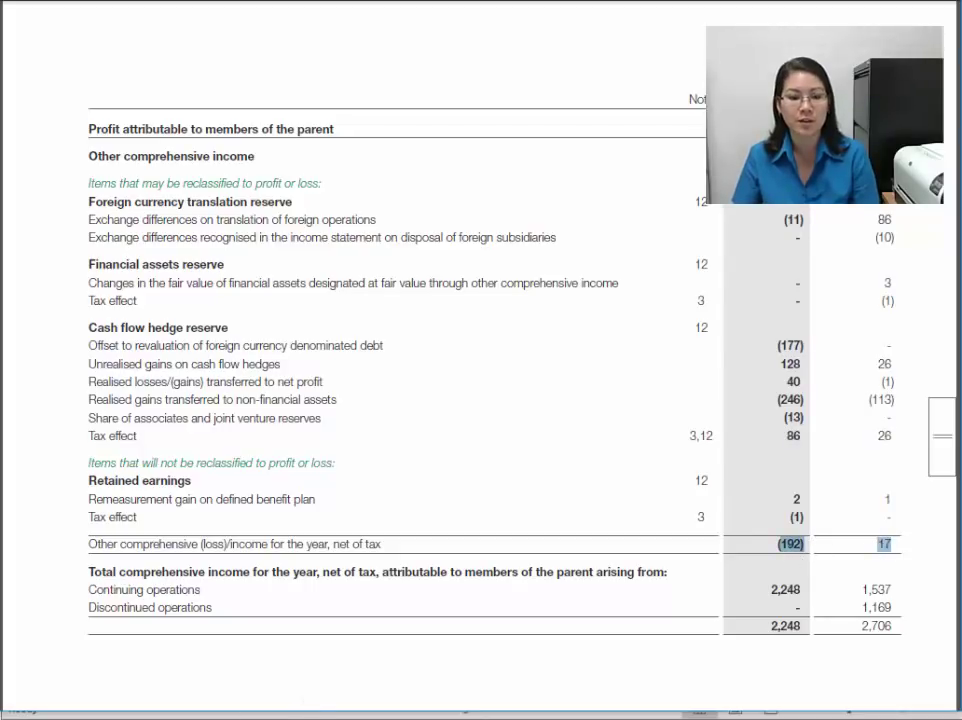
mouse_move(206, 714)
click(206, 680)
click(816, 558)
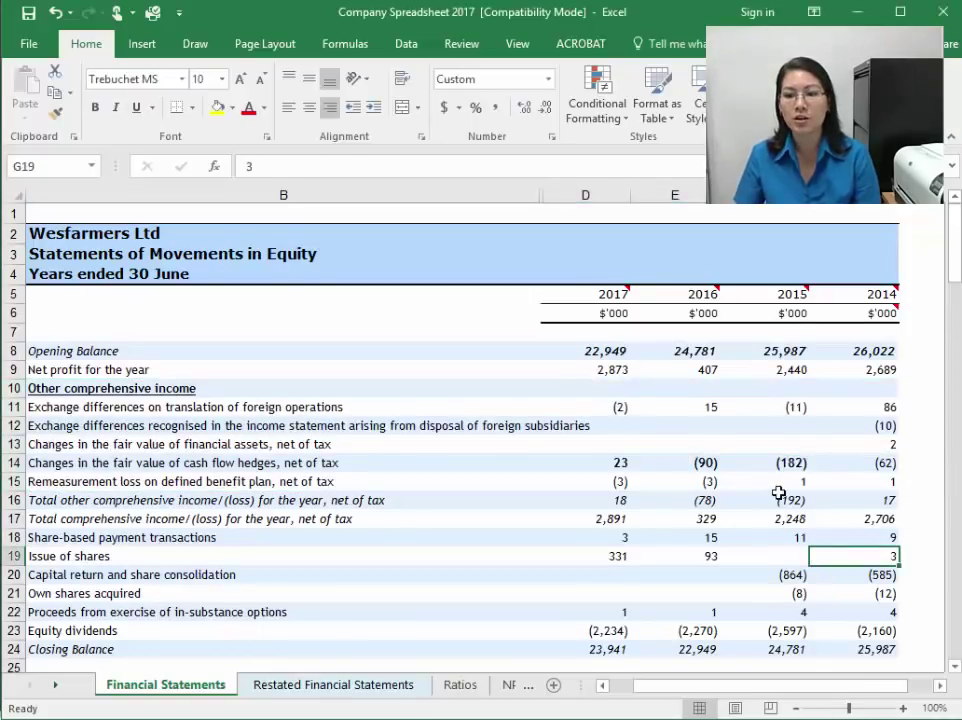
drag(779, 493, 861, 496)
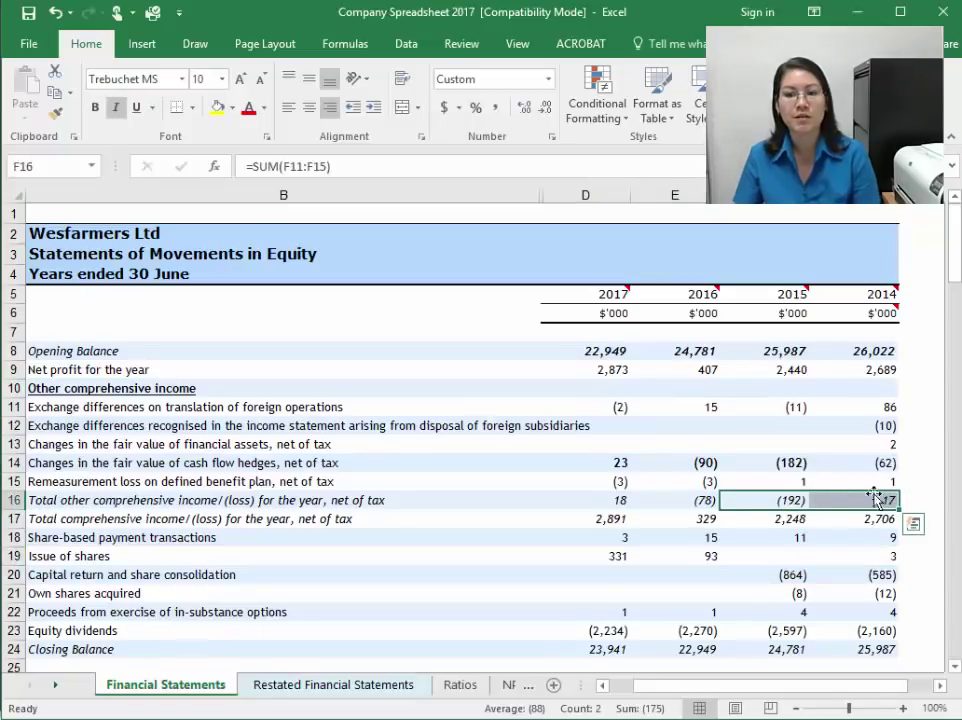
click(12, 500)
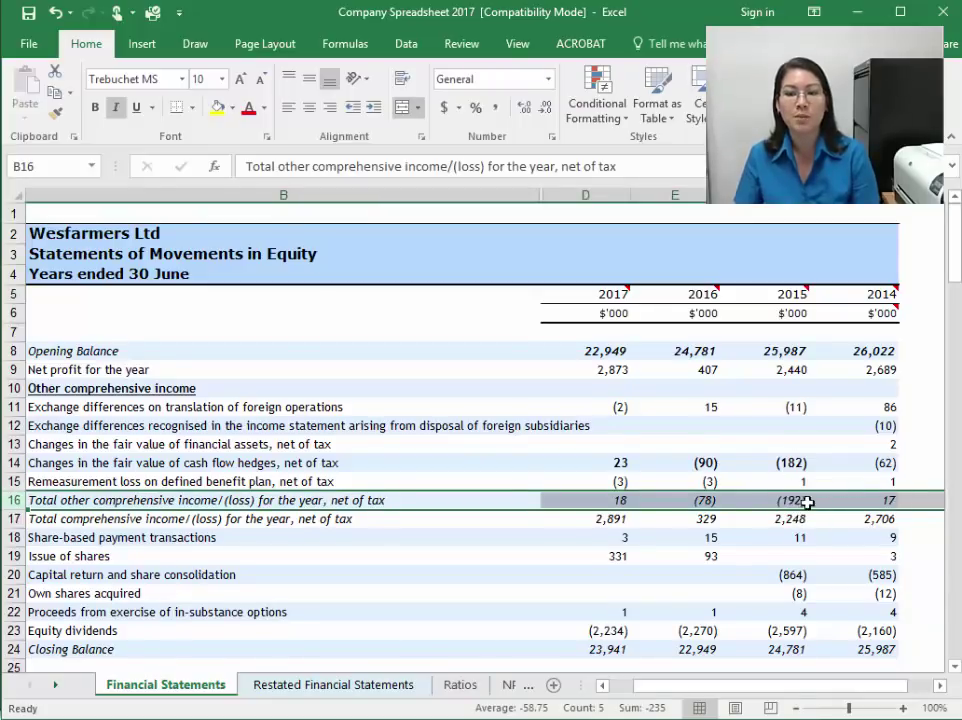
click(880, 500)
drag(786, 402, 876, 485)
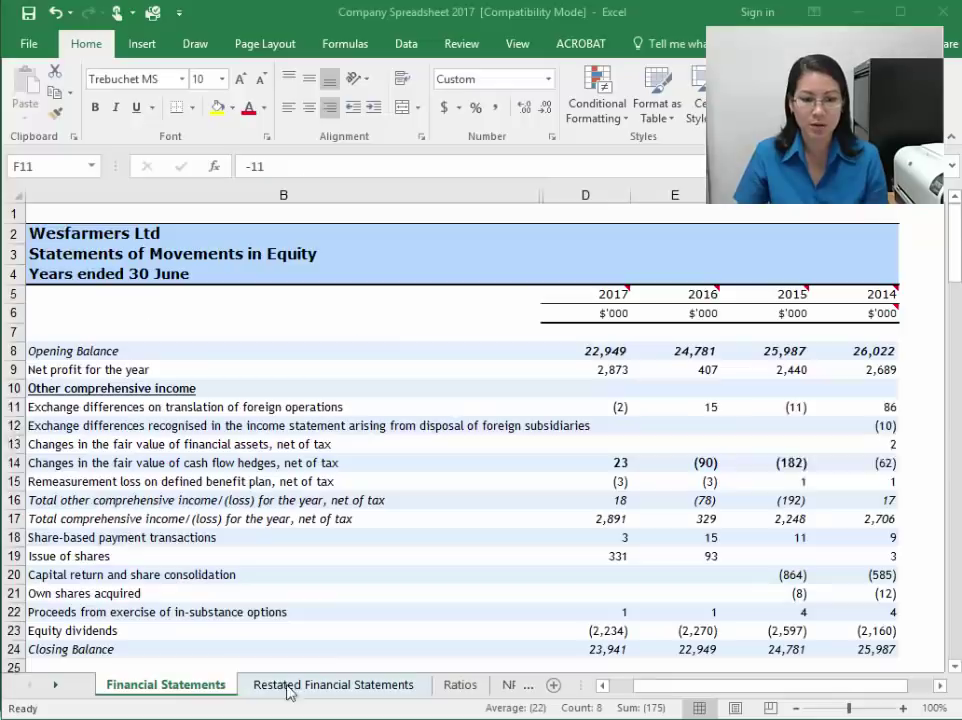
drag(5, 407, 5, 481)
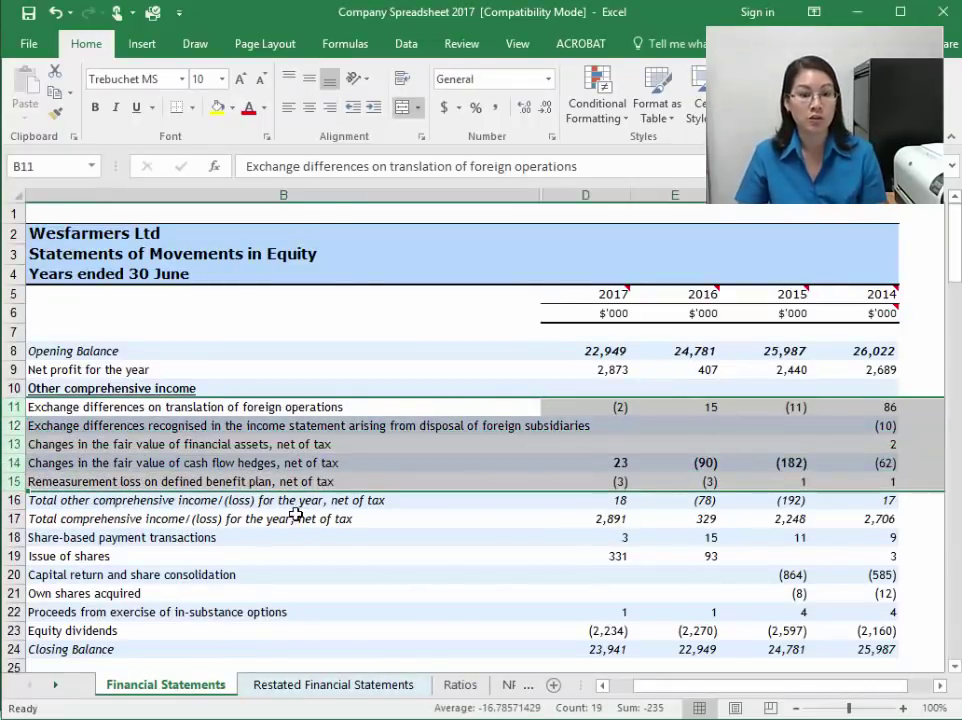
click(15, 499)
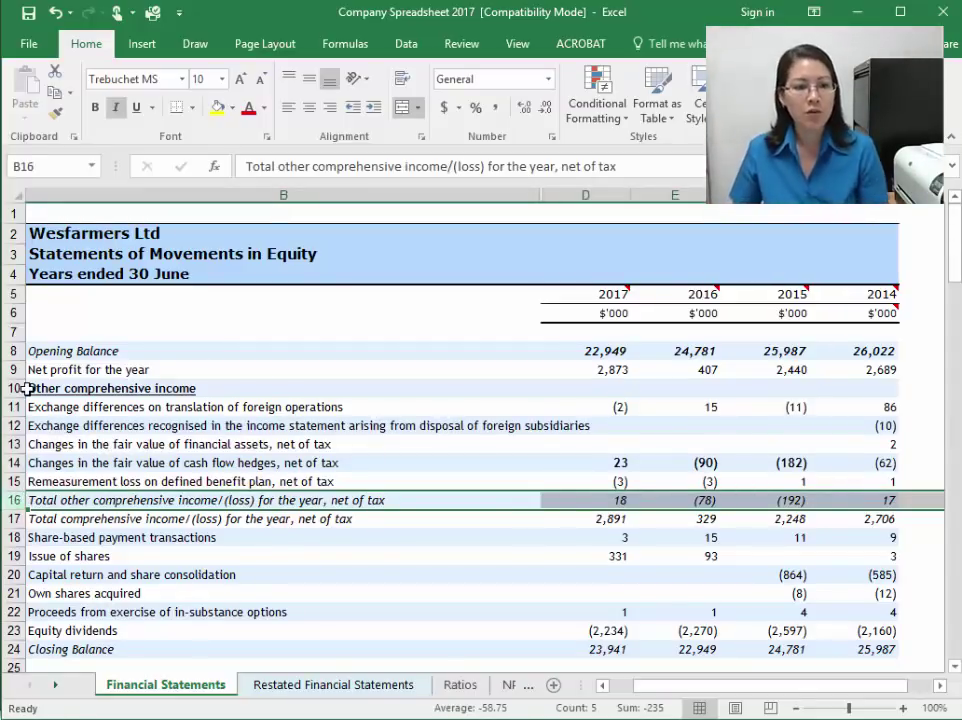
drag(14, 406, 28, 480)
click(378, 460)
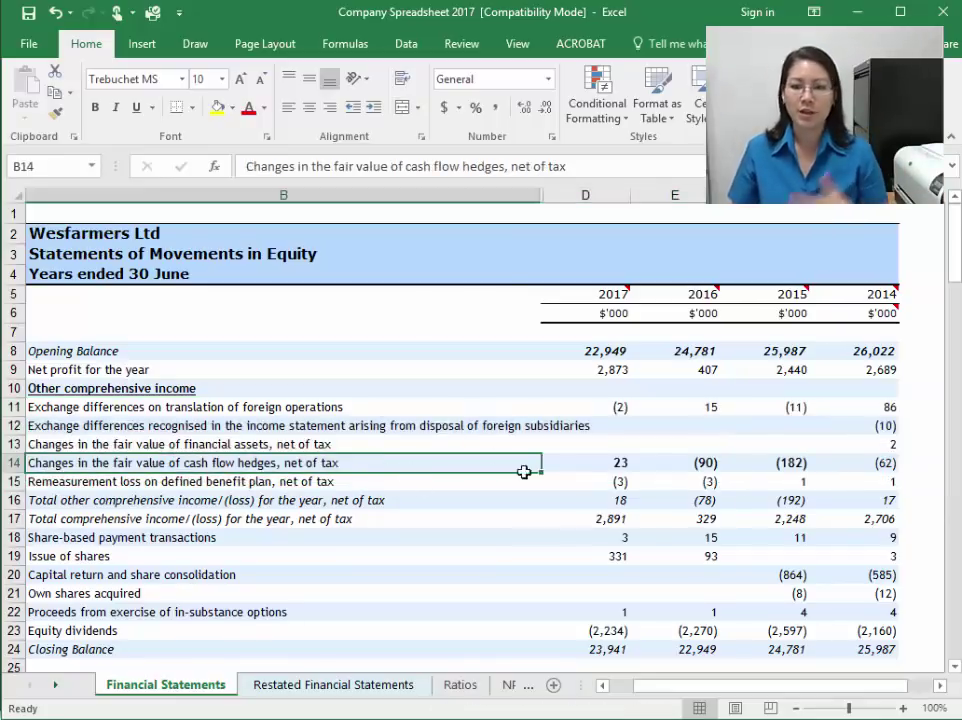
Step: Go to the empty Income Statements section of the Financial Statements sheet and select cell B88
scroll(560, 510, down, 13)
scroll(551, 514, down, 16)
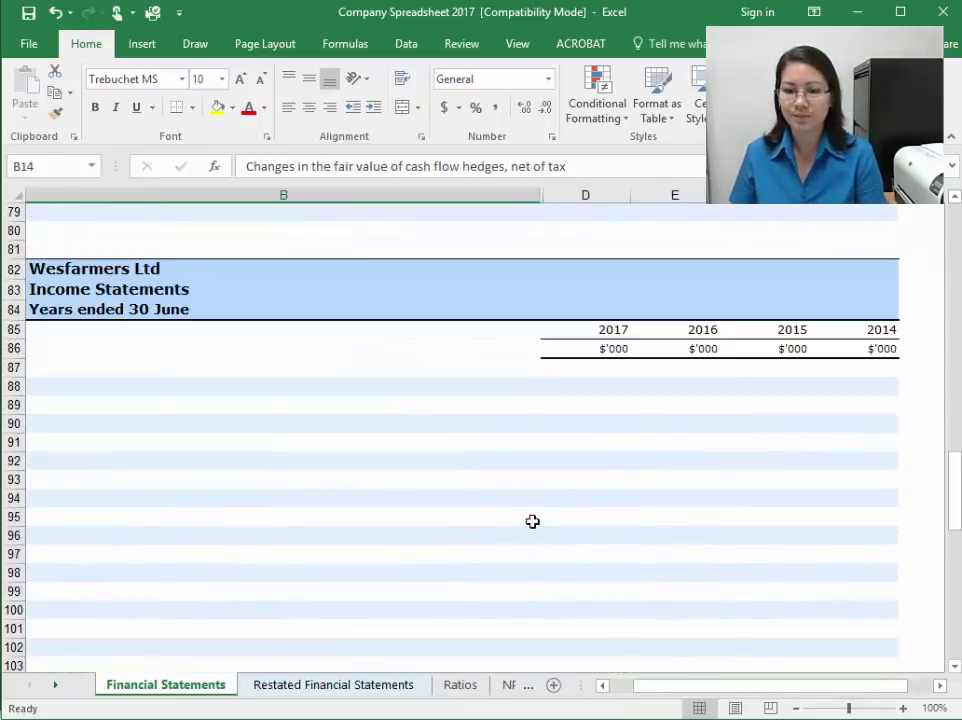
scroll(485, 509, up, 2)
scroll(616, 524, down, 3)
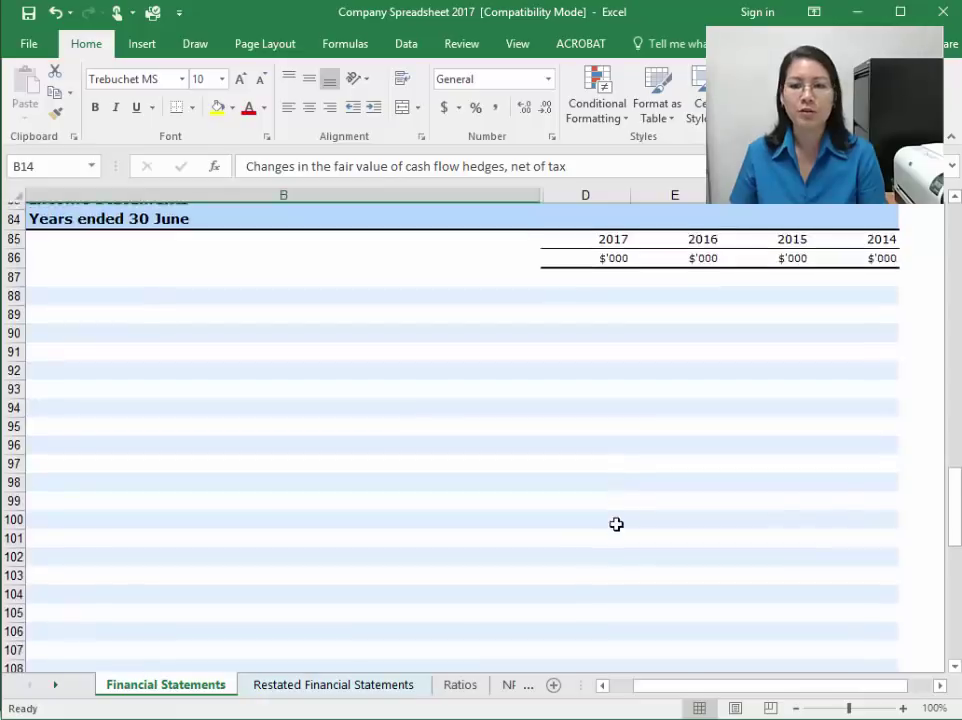
scroll(322, 549, up, 2)
scroll(322, 549, up, 1)
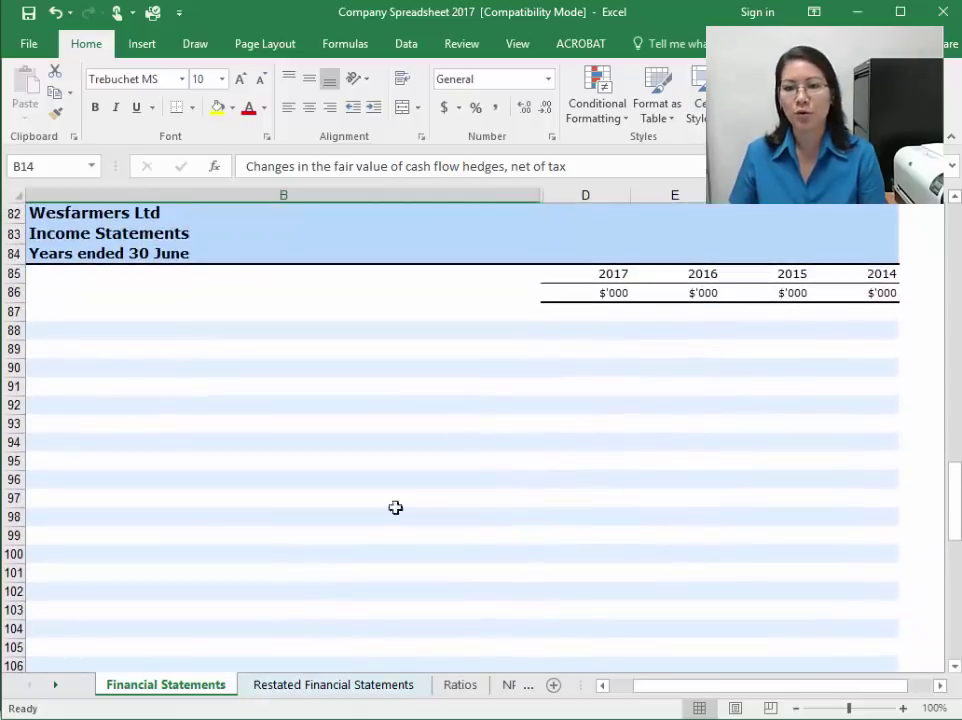
click(80, 331)
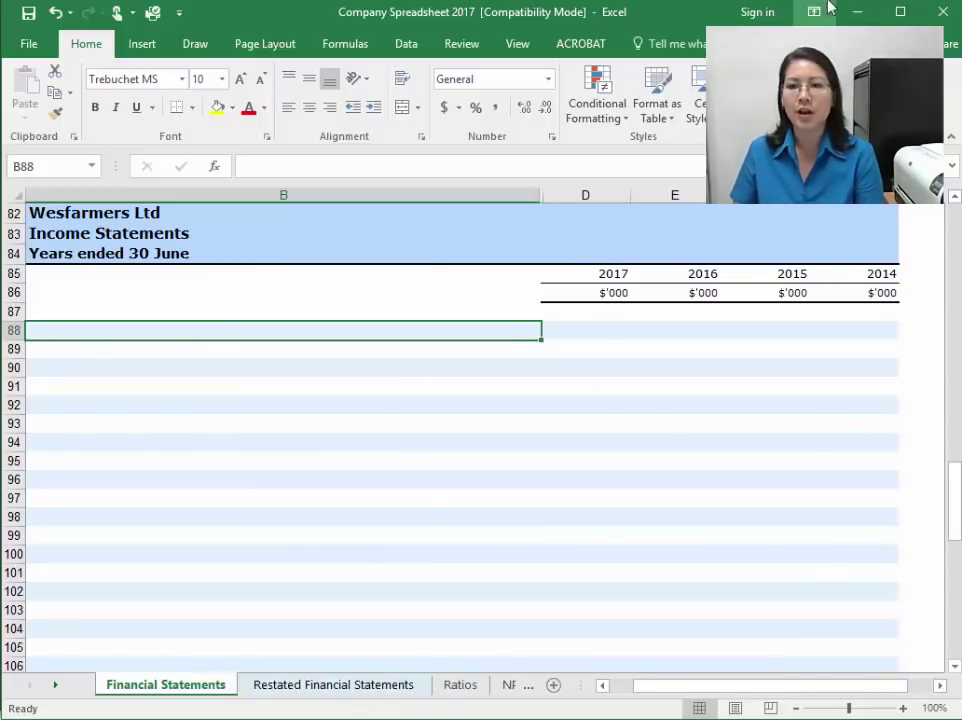
Step: Copy the 2015 annual report's income statement labels from Revenue to Profit attributable to members of the parent and paste them into the workbook at B88
click(862, 12)
scroll(423, 455, up, 10)
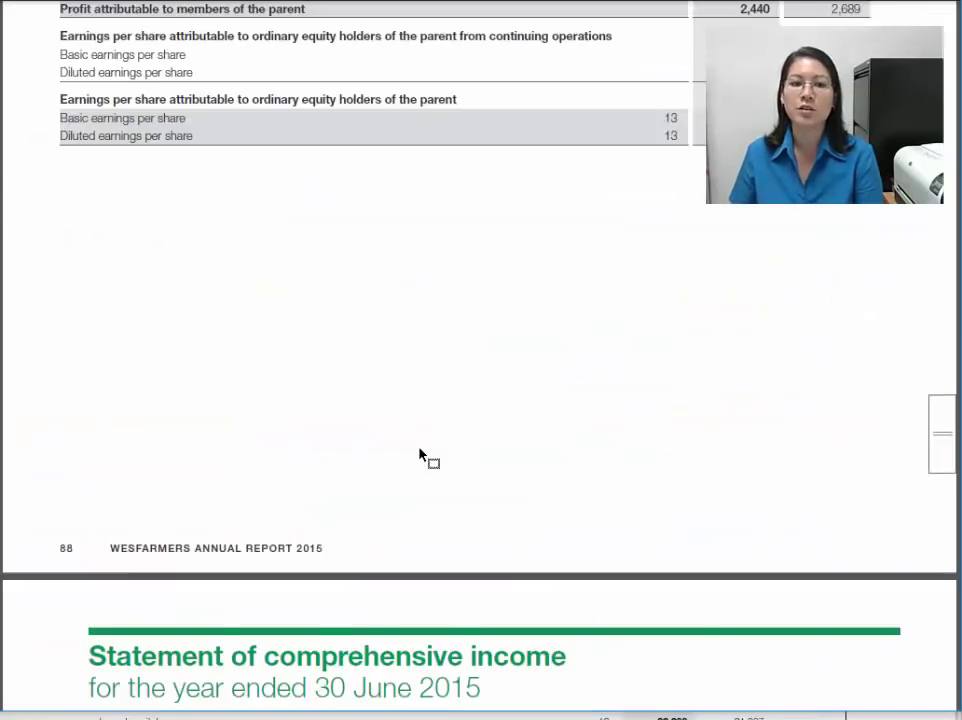
scroll(420, 455, up, 8)
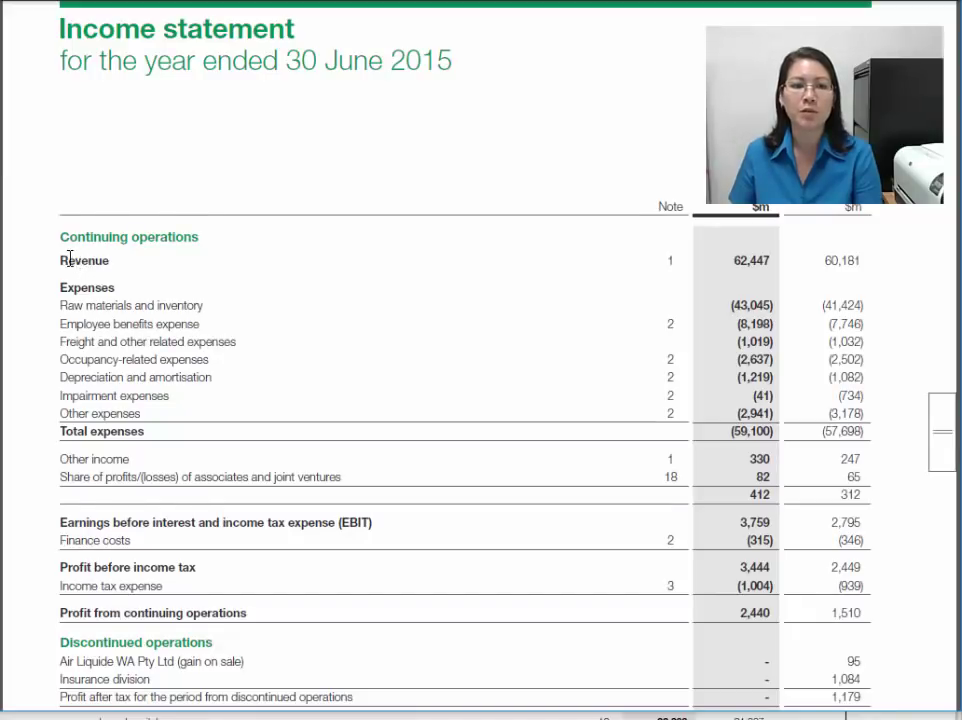
drag(69, 258, 161, 465)
drag(184, 607, 249, 573)
click(209, 403)
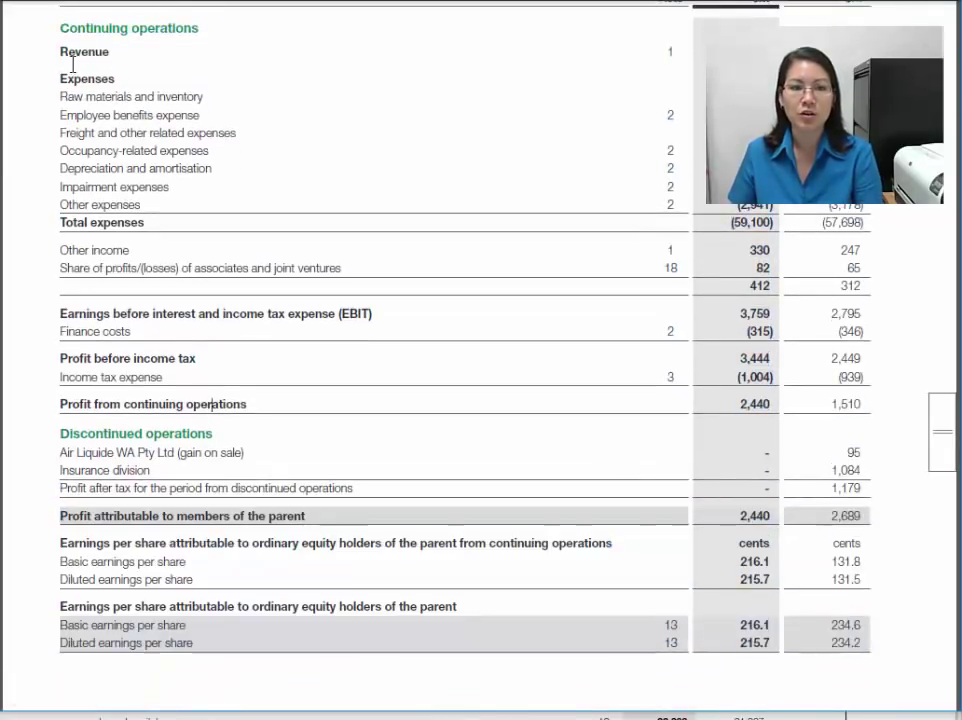
drag(56, 45, 305, 525)
key(ctrl+c)
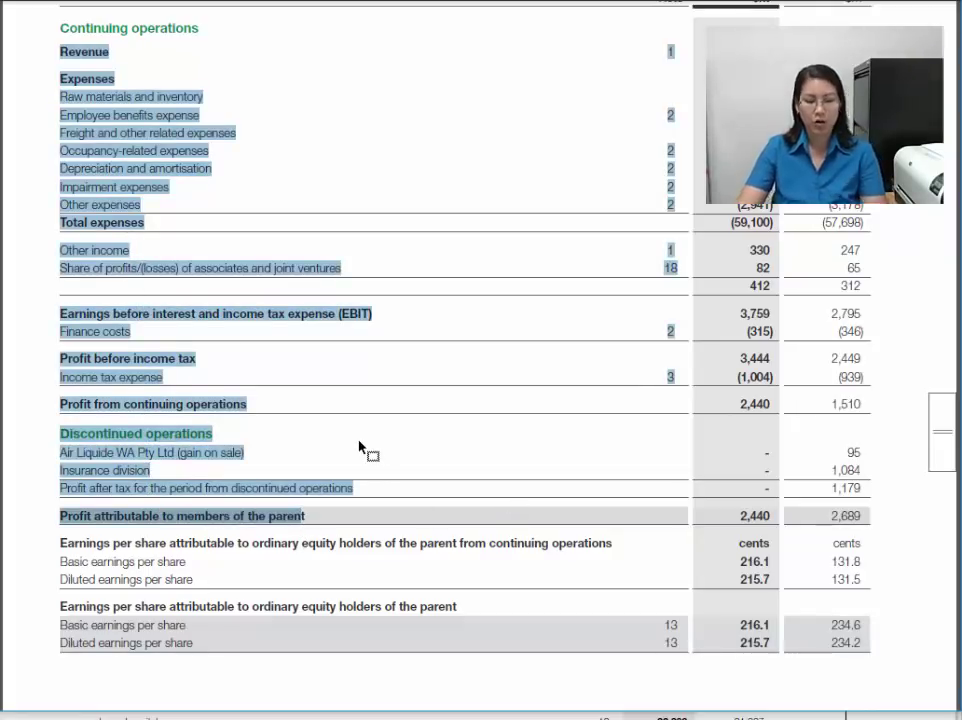
key(alt+Tab)
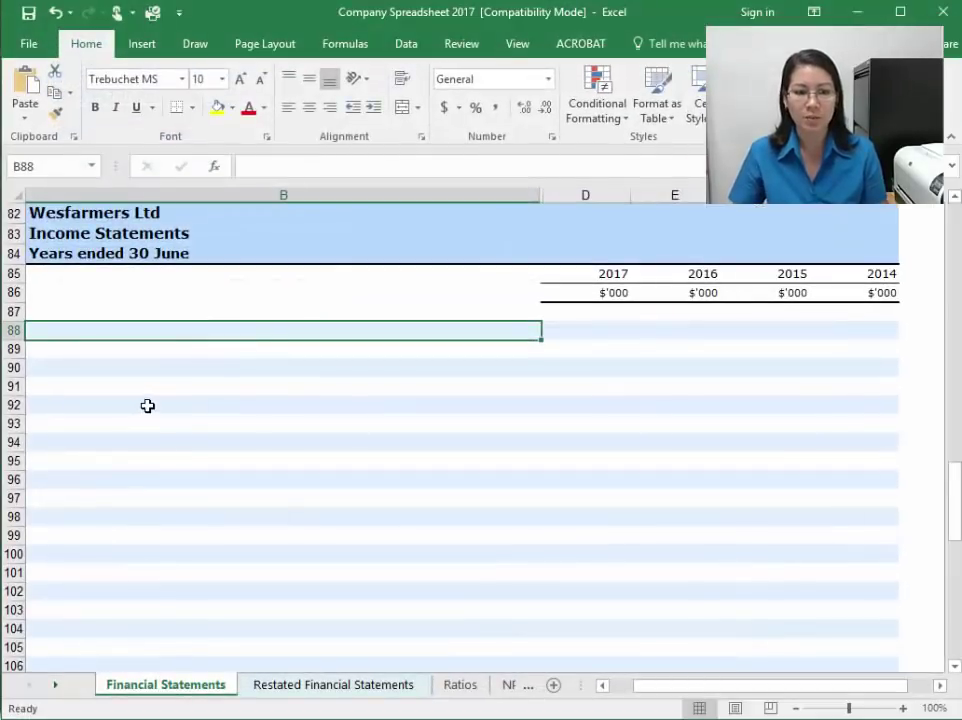
key(ctrl+v)
Step: Insert a block of blank rows above the Working Area heading at row 110 of the Financial Statements sheet
scroll(243, 533, down, 5)
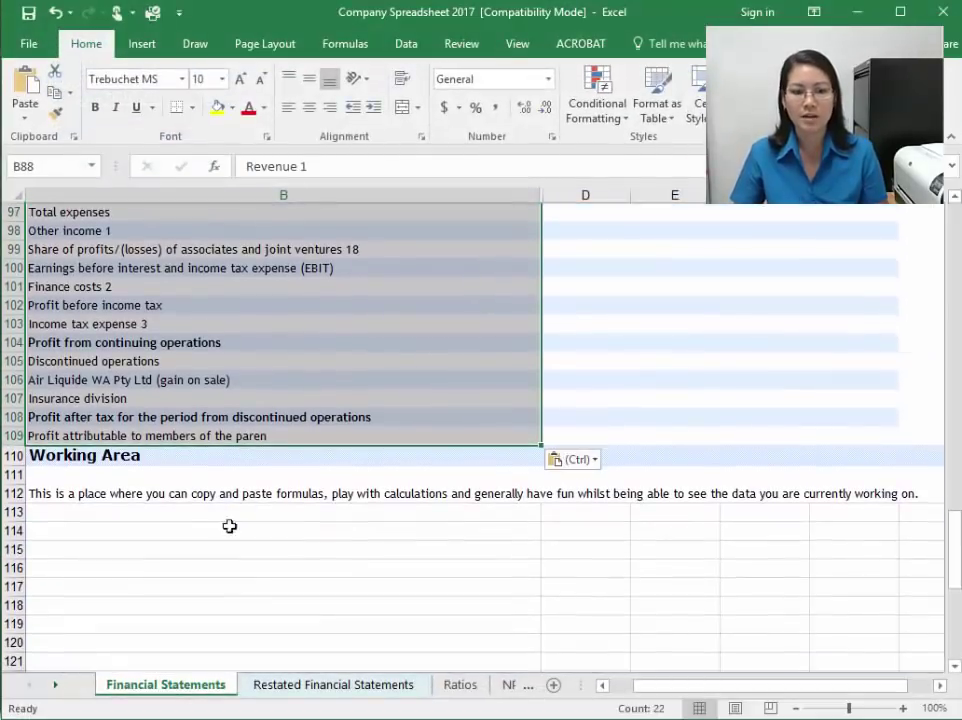
click(6, 453)
right_click(6, 453)
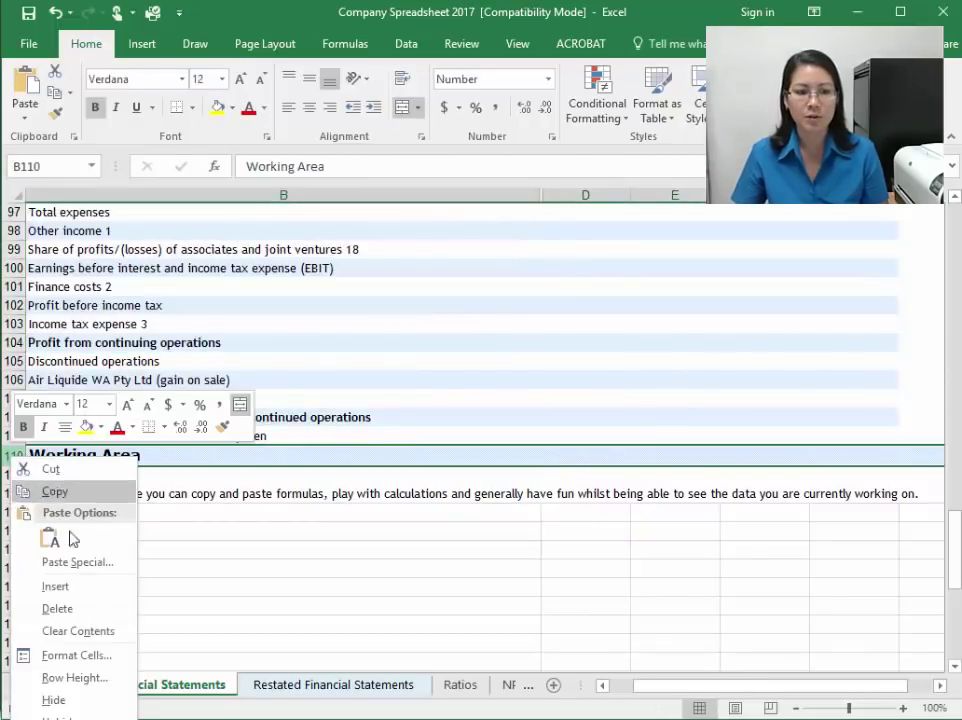
click(60, 586)
key(F4)
key(F4)
key(F4)
key(F4)
key(F4)
key(F4)
key(F4)
key(F4)
key(F4)
key(F4)
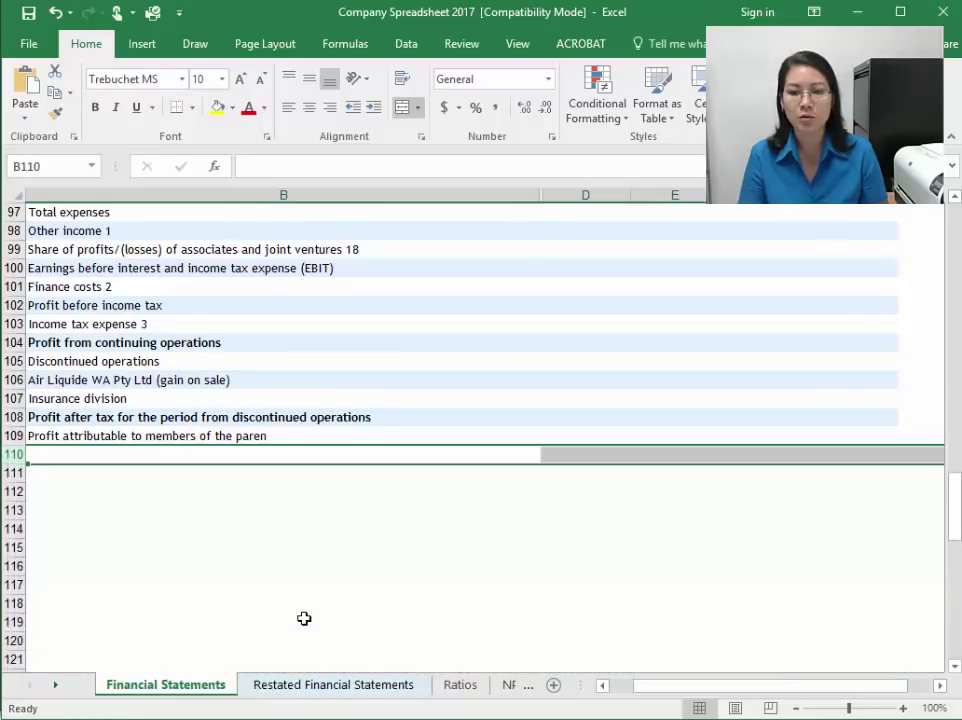
key(F4)
click(290, 543)
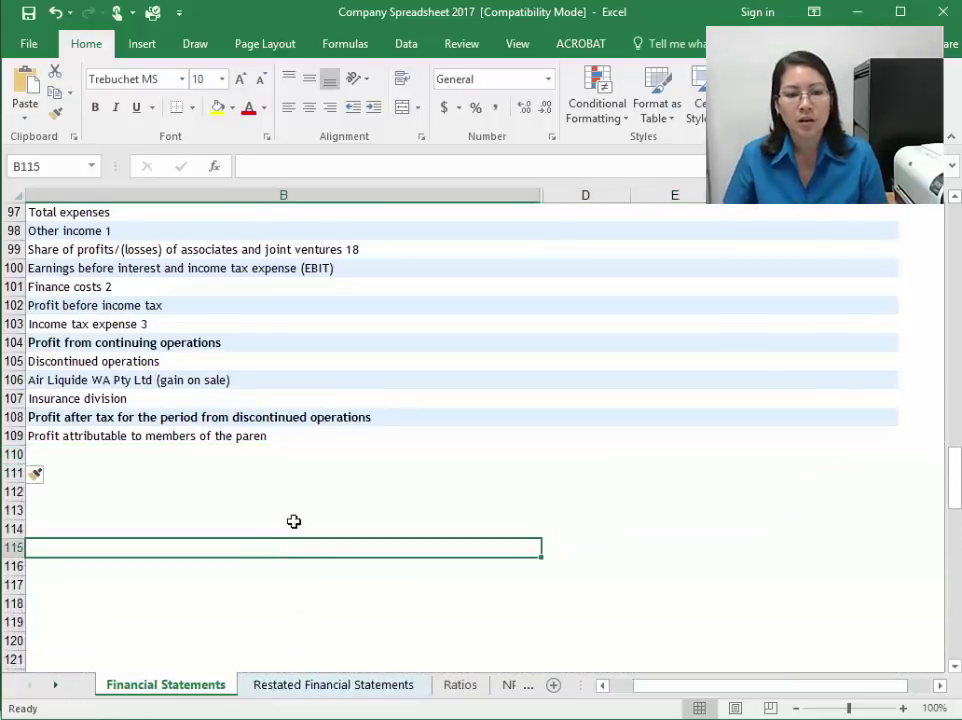
Step: Look over the pasted income statement labels from Revenue down to Profit attributable to members of the parent in B109
scroll(292, 486, up, 5)
scroll(292, 486, up, 1)
click(291, 497)
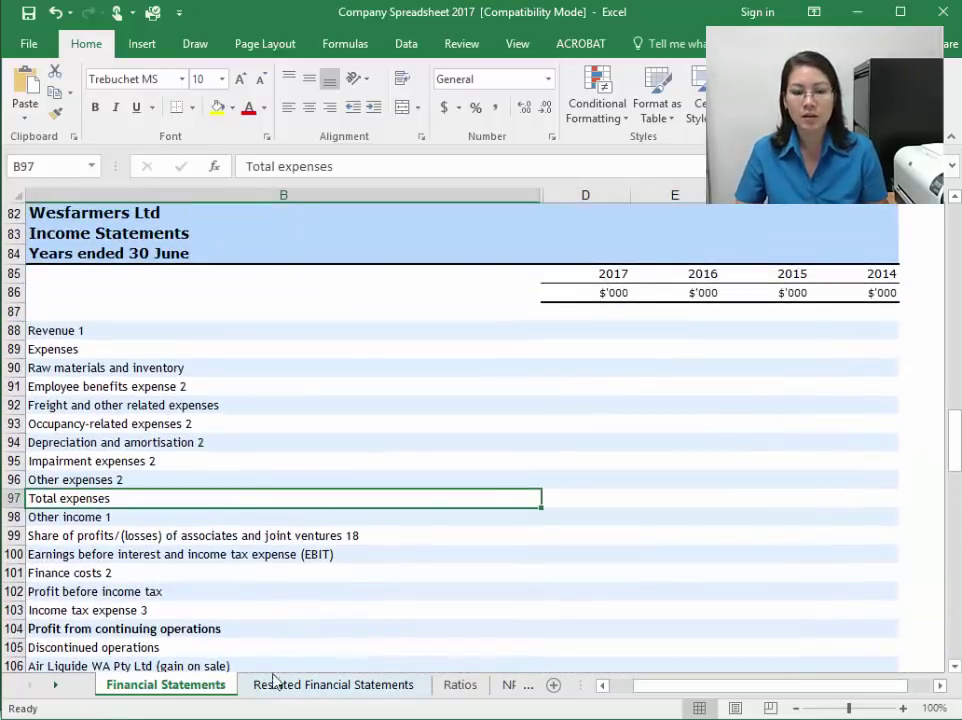
scroll(240, 569, down, 2)
click(272, 606)
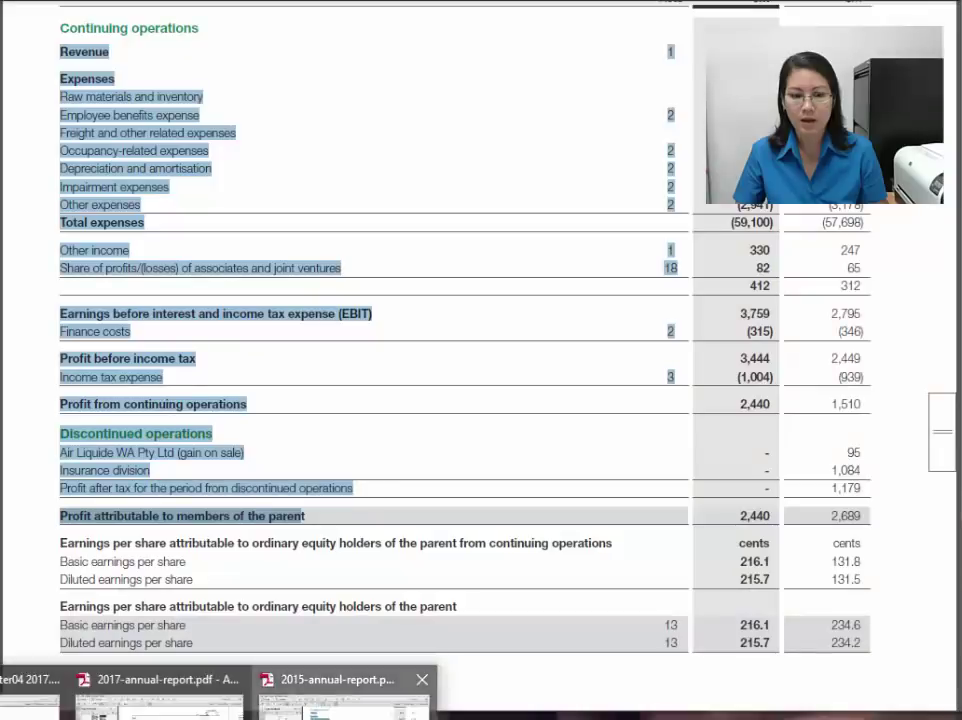
Step: Switch to the 2015 annual report and examine the earnings per share labels beneath the income statement's profit line
click(345, 705)
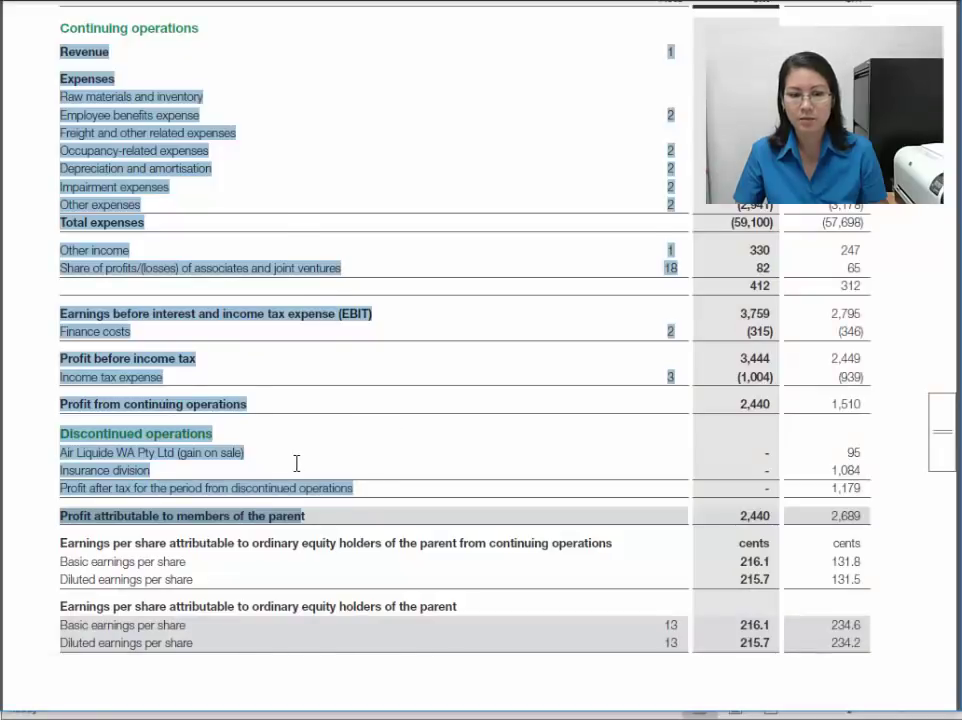
click(296, 462)
scroll(294, 548, down, 10)
scroll(281, 546, up, 4)
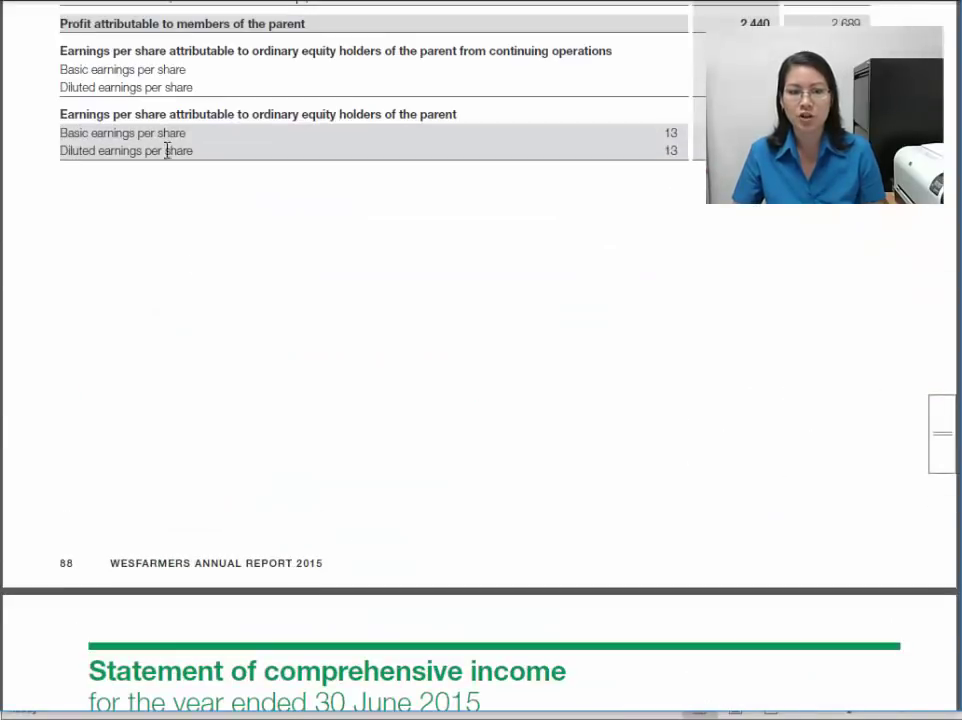
drag(77, 49, 379, 153)
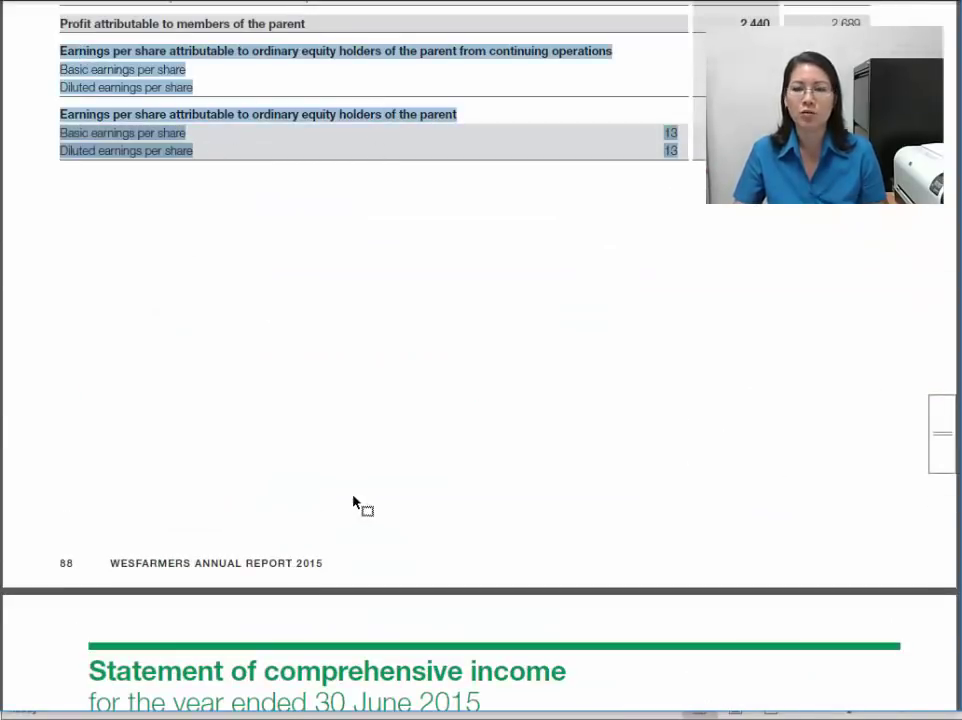
click(264, 451)
Step: Copy the statement of comprehensive income labels from Other comprehensive income through Discontinued operations
scroll(260, 546, down, 4)
scroll(252, 492, down, 2)
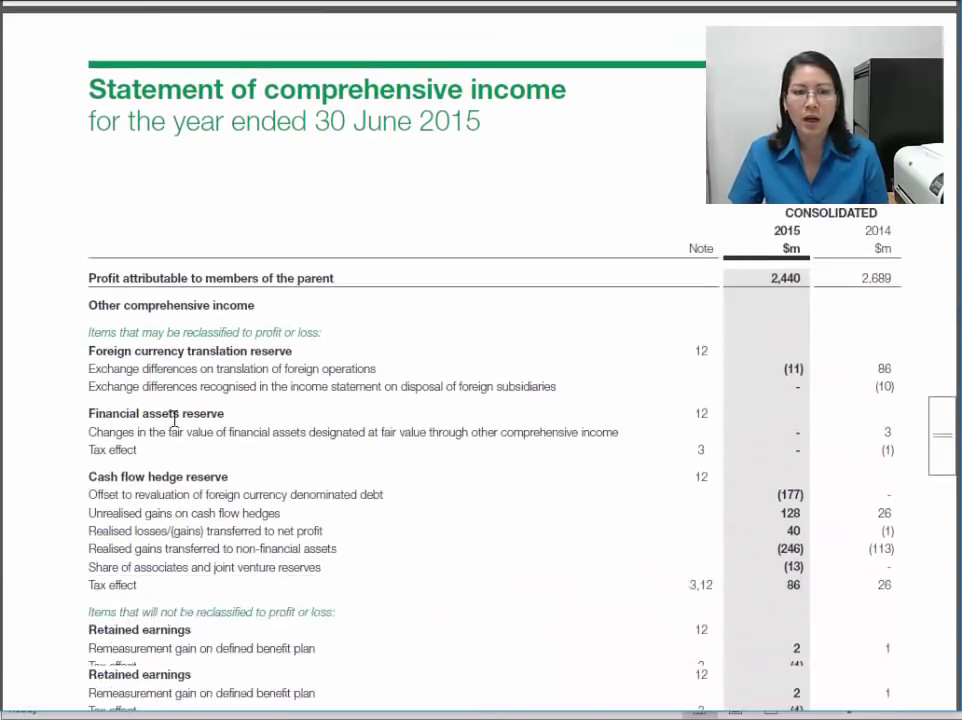
drag(142, 270, 326, 625)
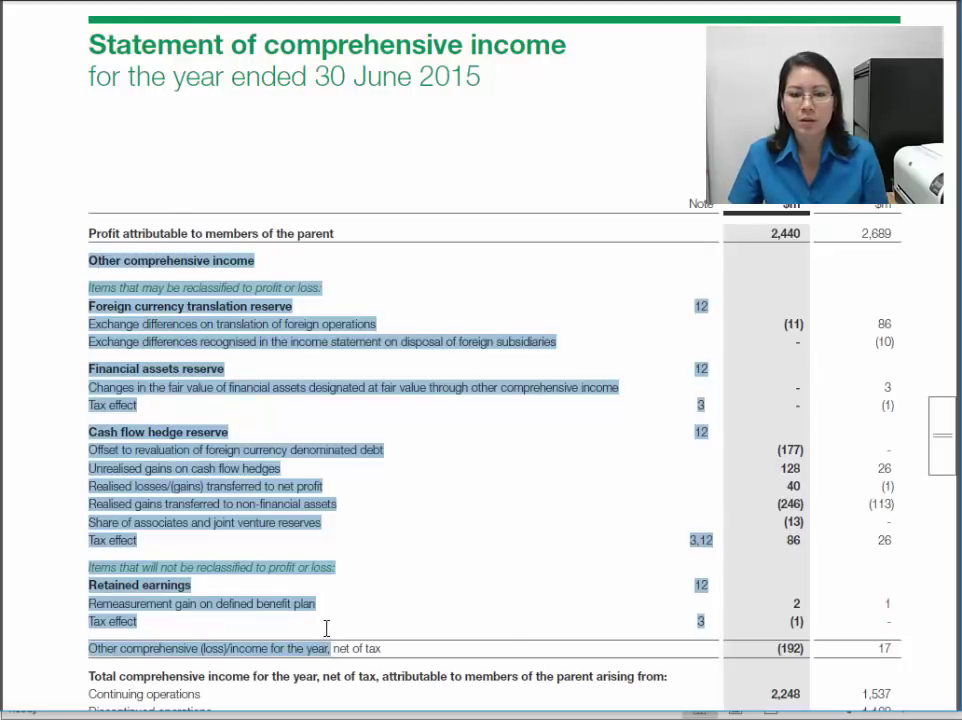
scroll(324, 623, down, 2)
click(244, 541)
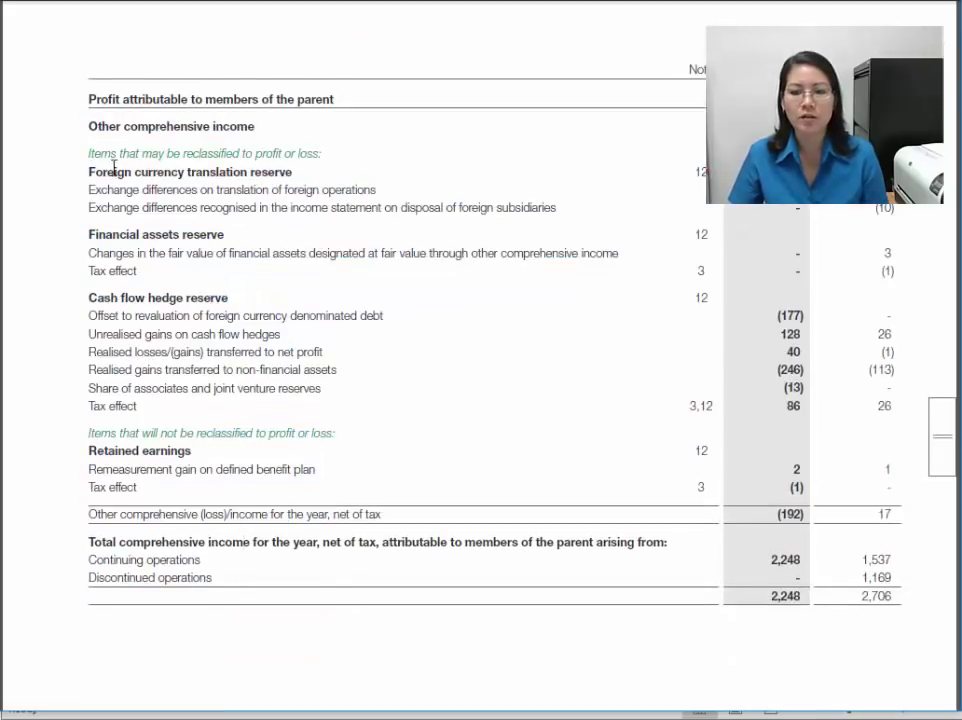
drag(90, 126, 659, 579)
key(ctrl+c)
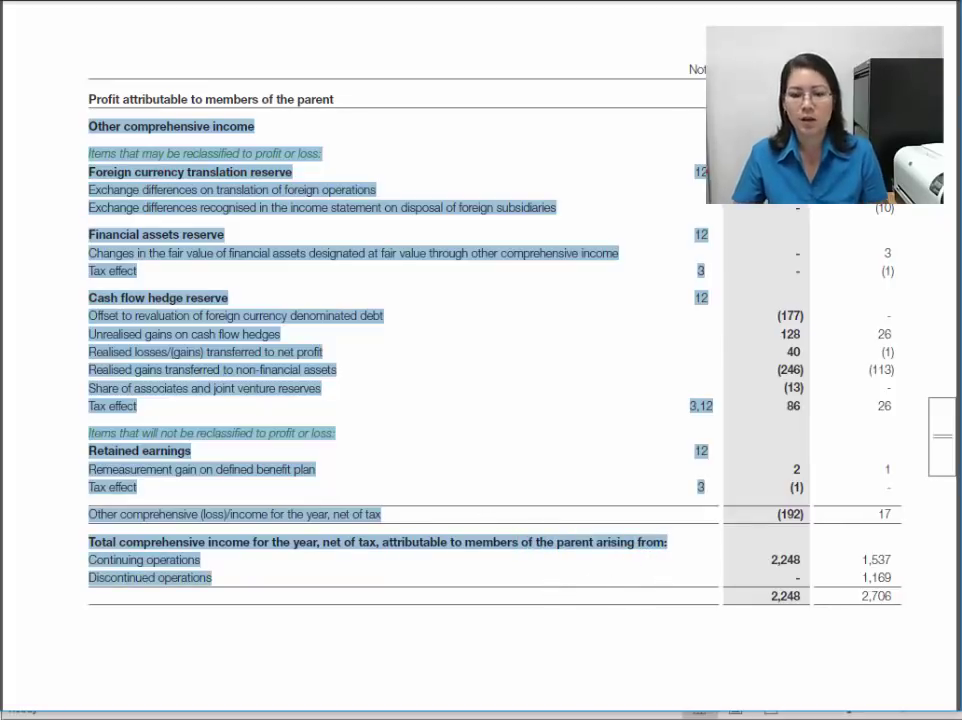
Step: Paste the copied comprehensive income labels into the Excel workbook starting at B110, and return to the Revenue row at B88
key(alt+Tab)
scroll(189, 634, down, 7)
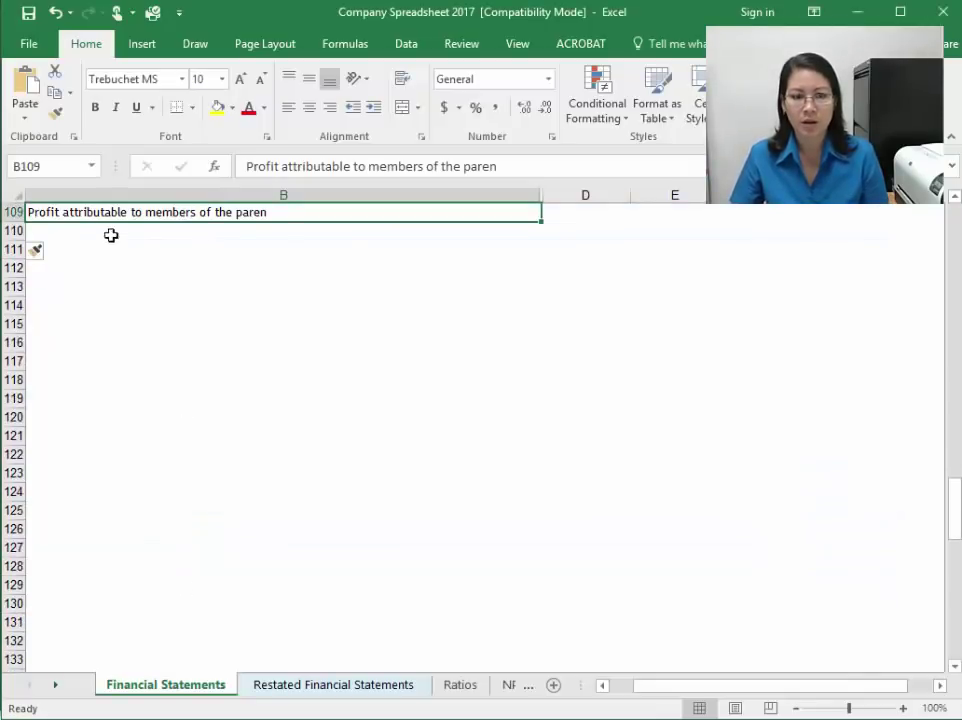
click(107, 233)
key(ctrl+v)
drag(298, 361, 298, 380)
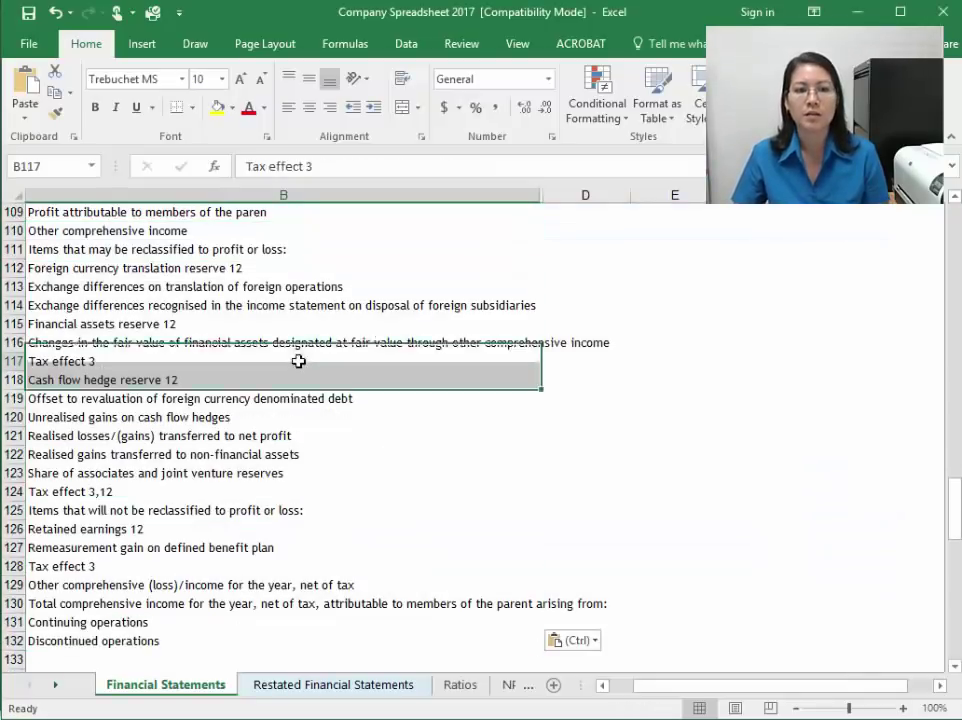
scroll(311, 548, down, 3)
click(155, 455)
scroll(273, 509, up, 6)
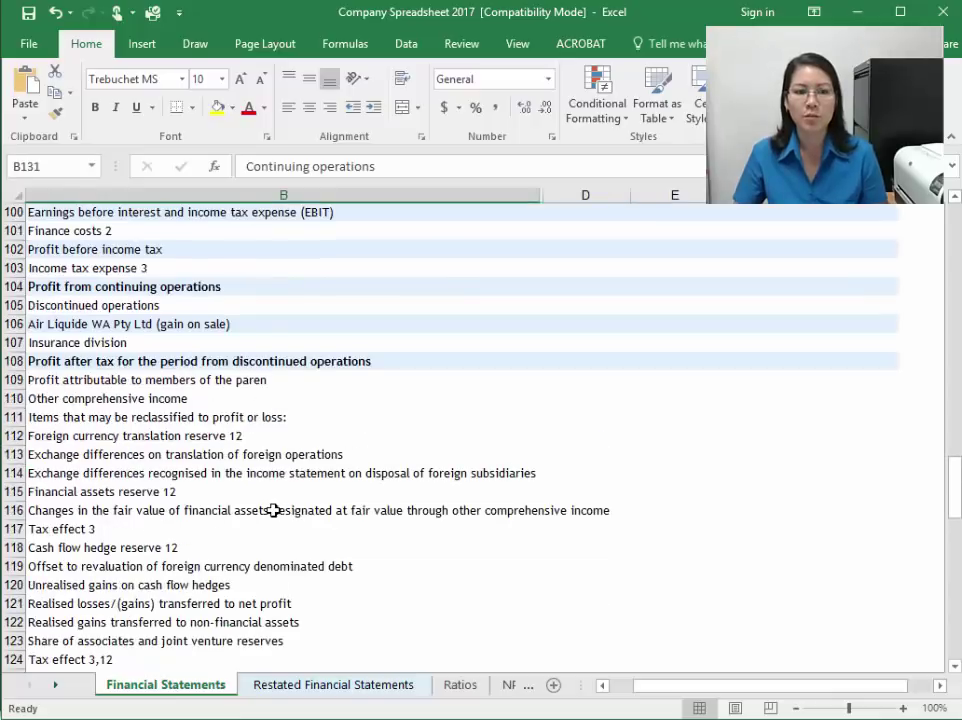
scroll(273, 510, up, 9)
click(135, 498)
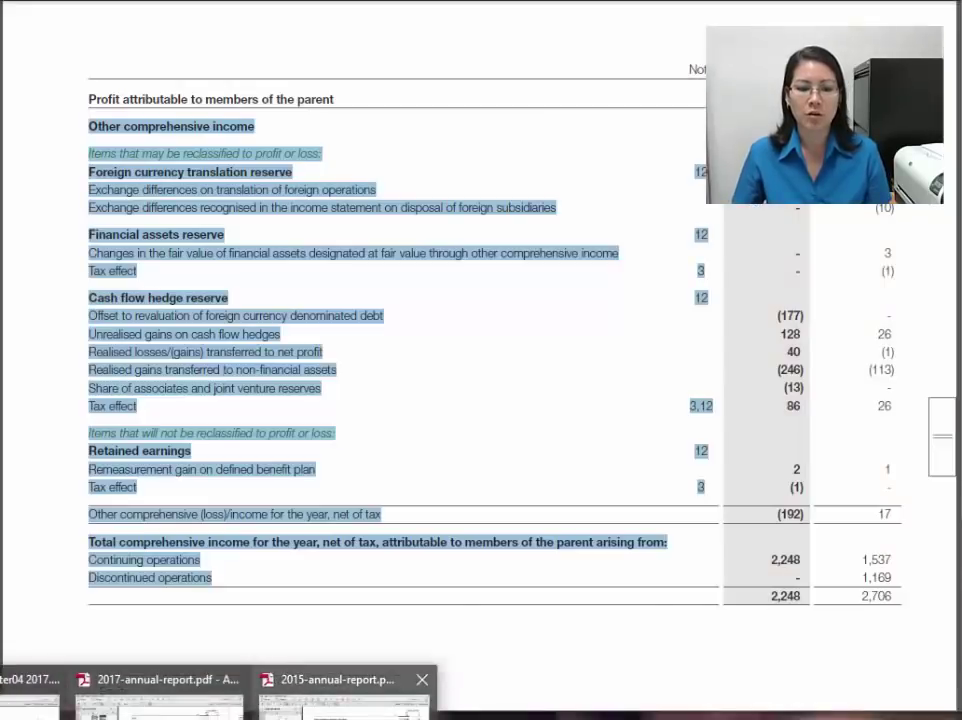
Step: Switch to the 2015 annual report and check the reporting year in the income statement's heading
click(155, 698)
click(279, 301)
scroll(273, 322, up, 10)
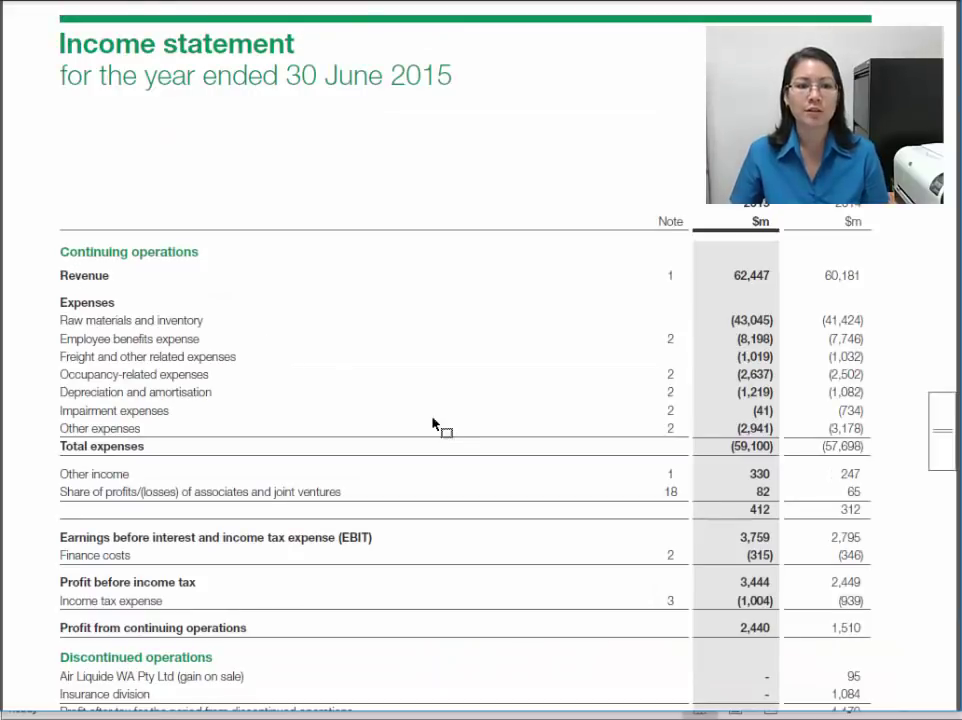
scroll(841, 275, up, 1)
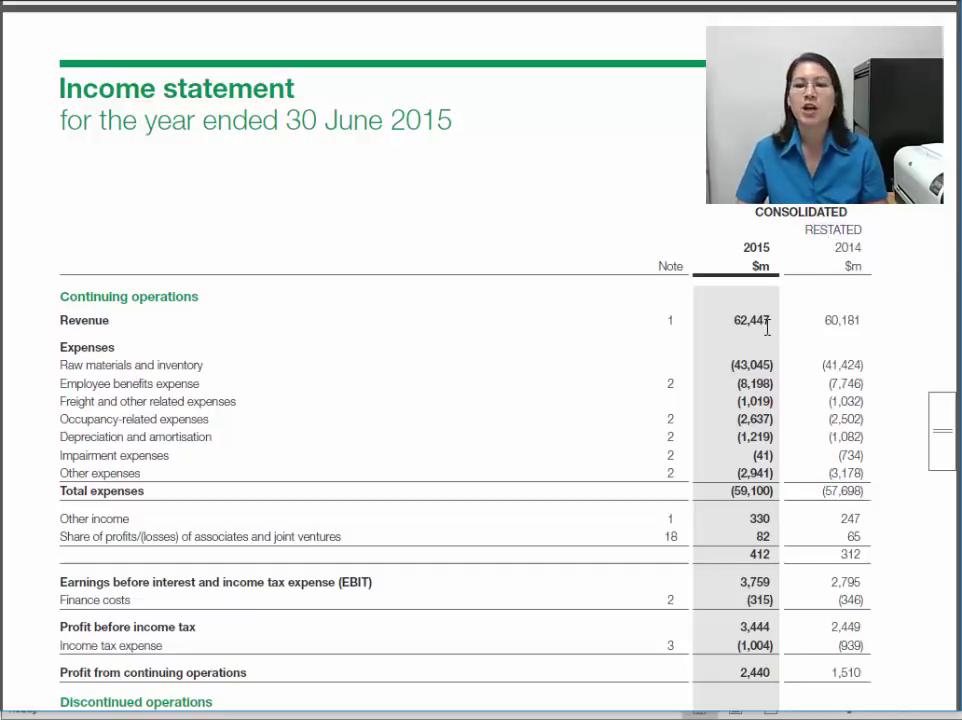
double_click(397, 115)
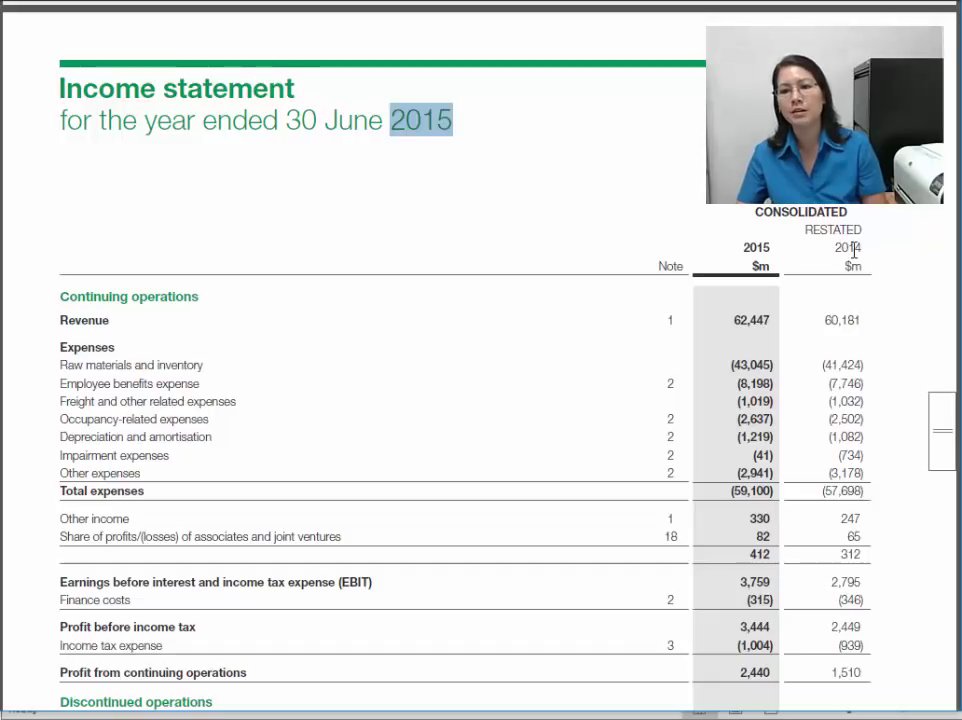
Step: Compare the 2014 and 2015 annual report files in File Explorer as sources for the income statement's 2014 figures
key(alt+Tab)
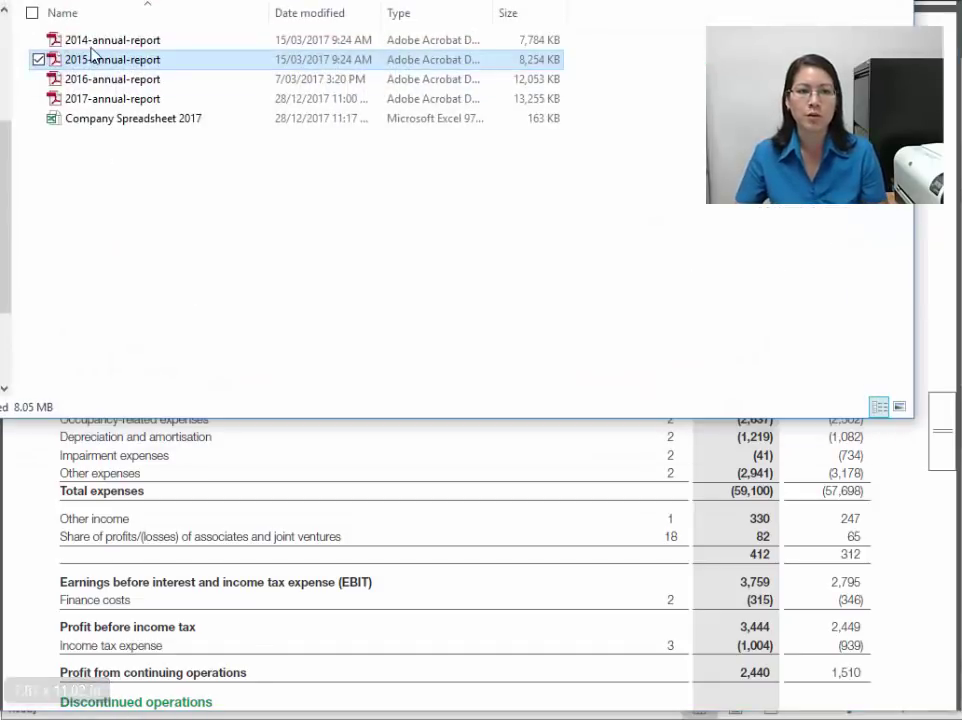
click(855, 511)
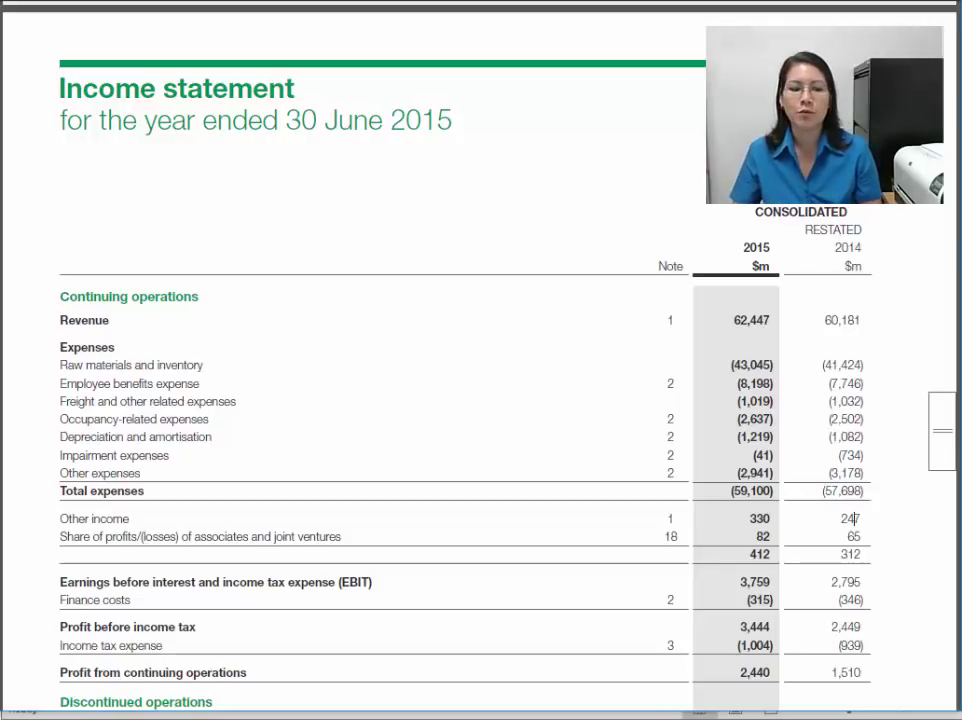
click(38, 718)
click(89, 41)
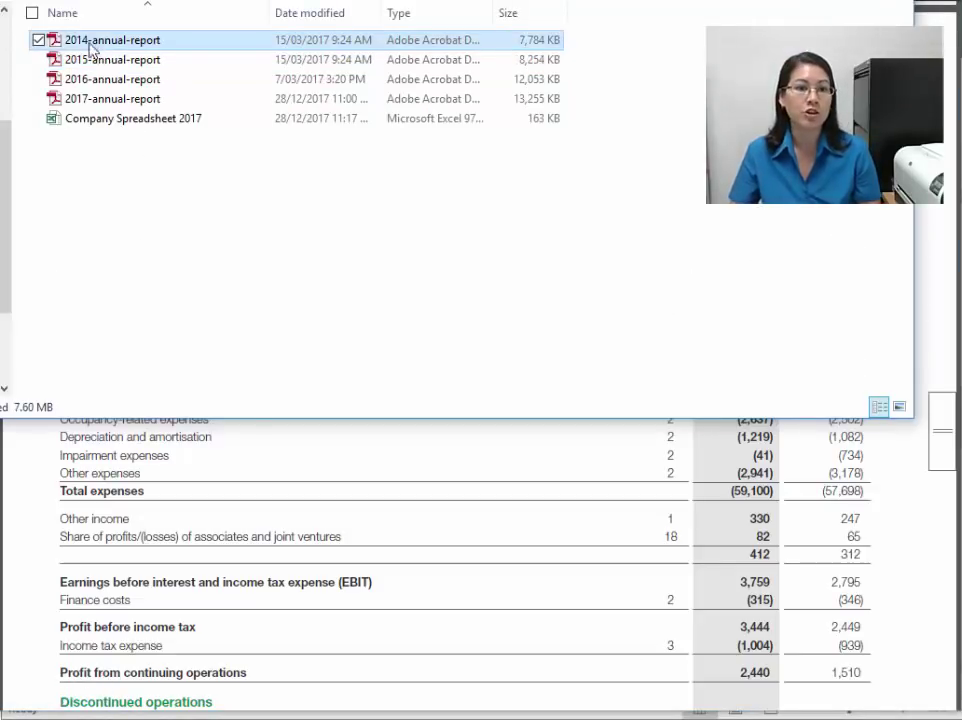
click(860, 493)
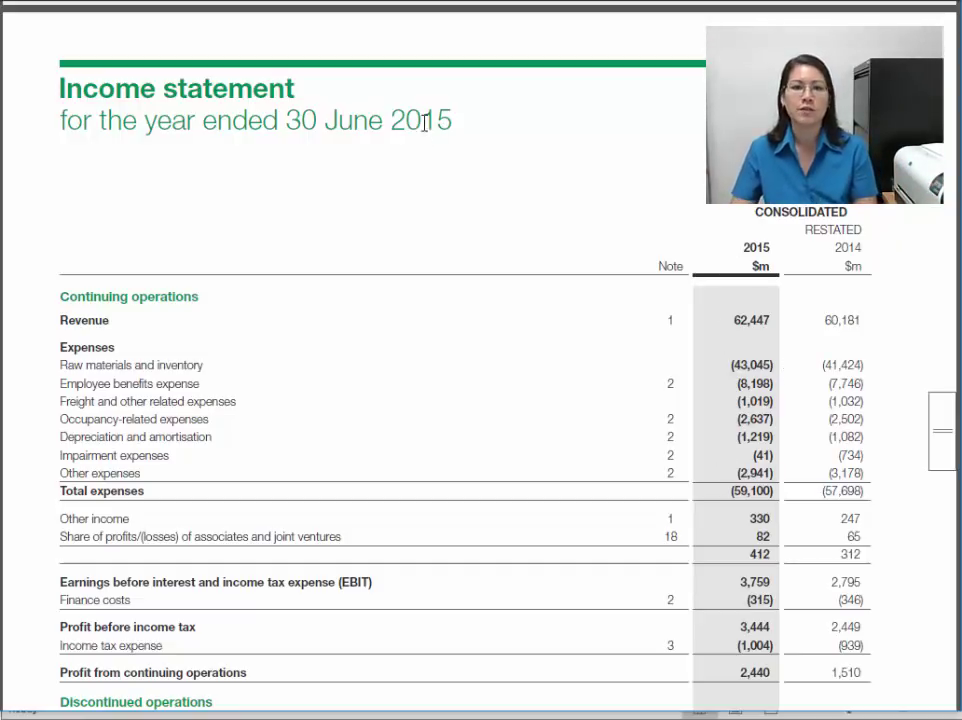
key(alt+Tab)
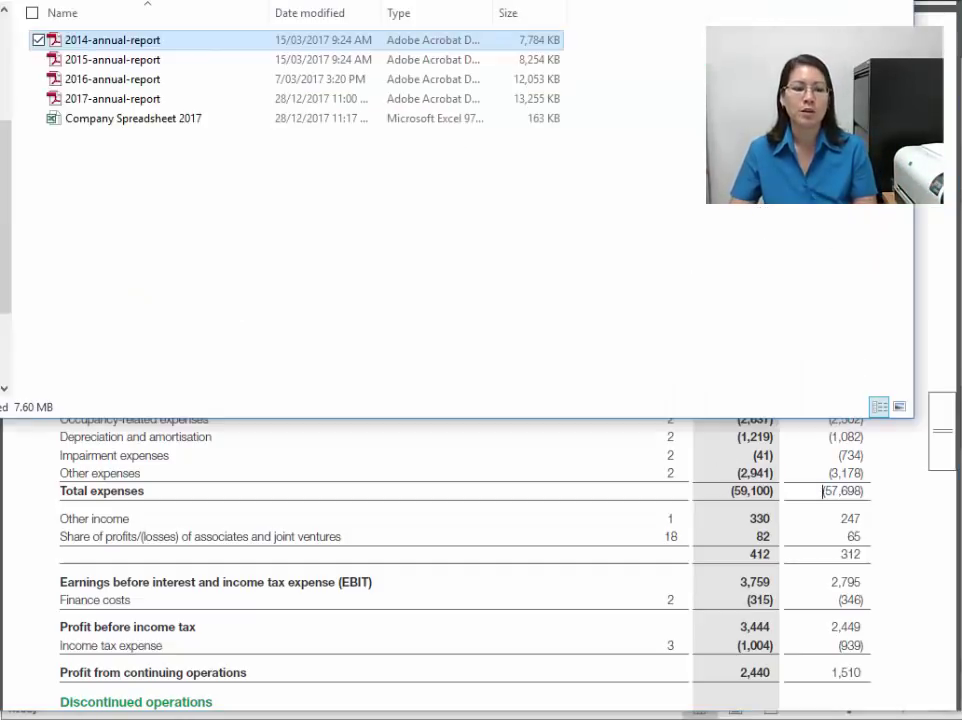
click(125, 59)
click(876, 544)
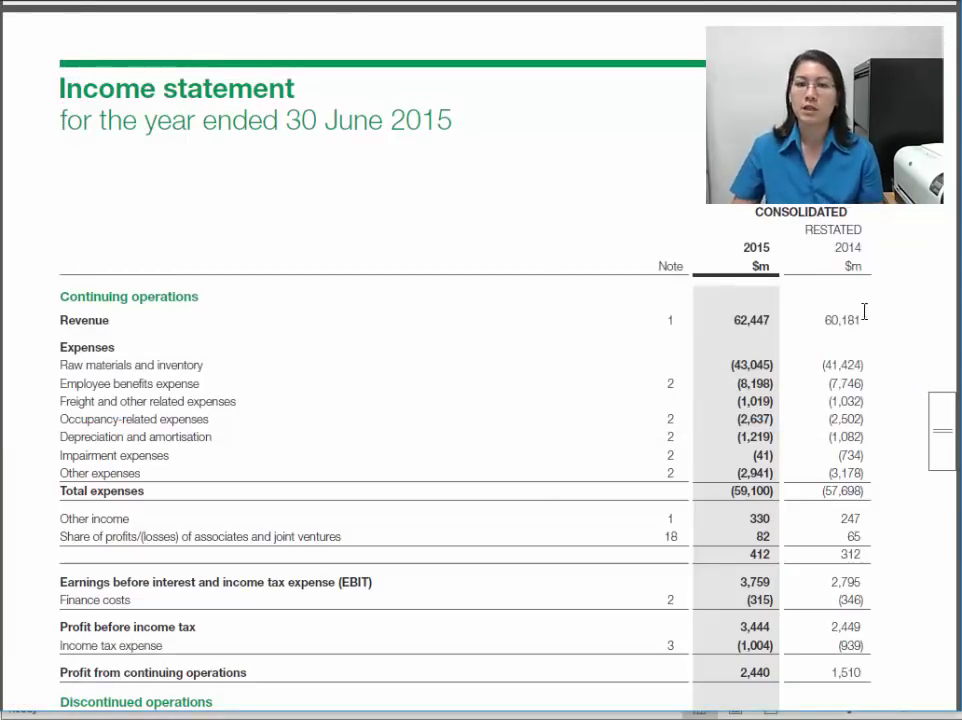
Step: Examine the Restated heading, revenue and total expenses in the 2014 column of the 2015 income statement
drag(820, 232, 855, 232)
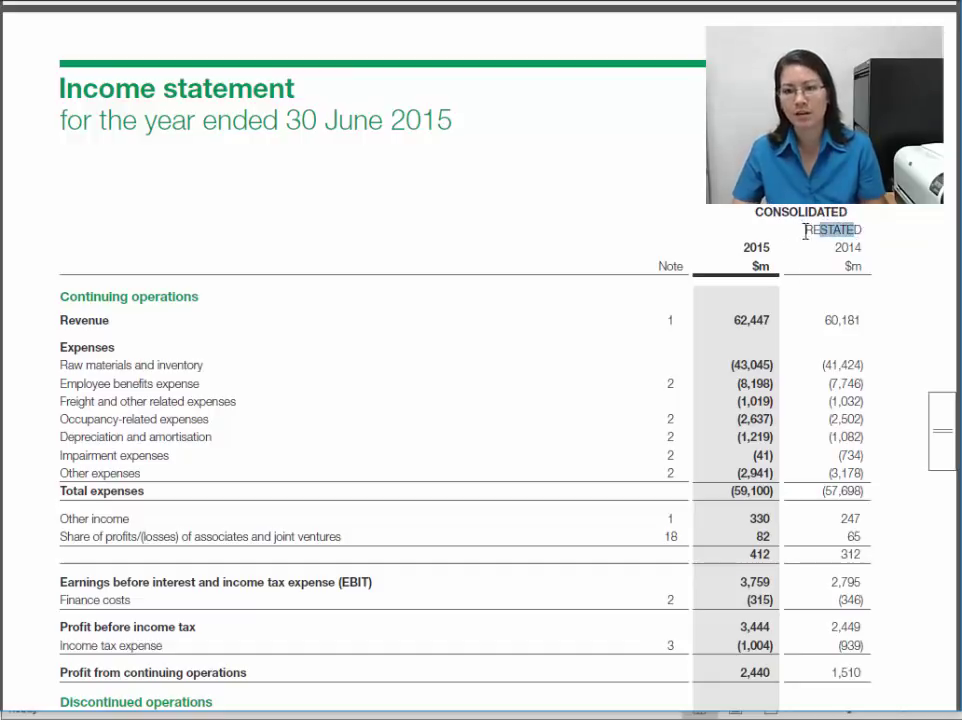
click(809, 226)
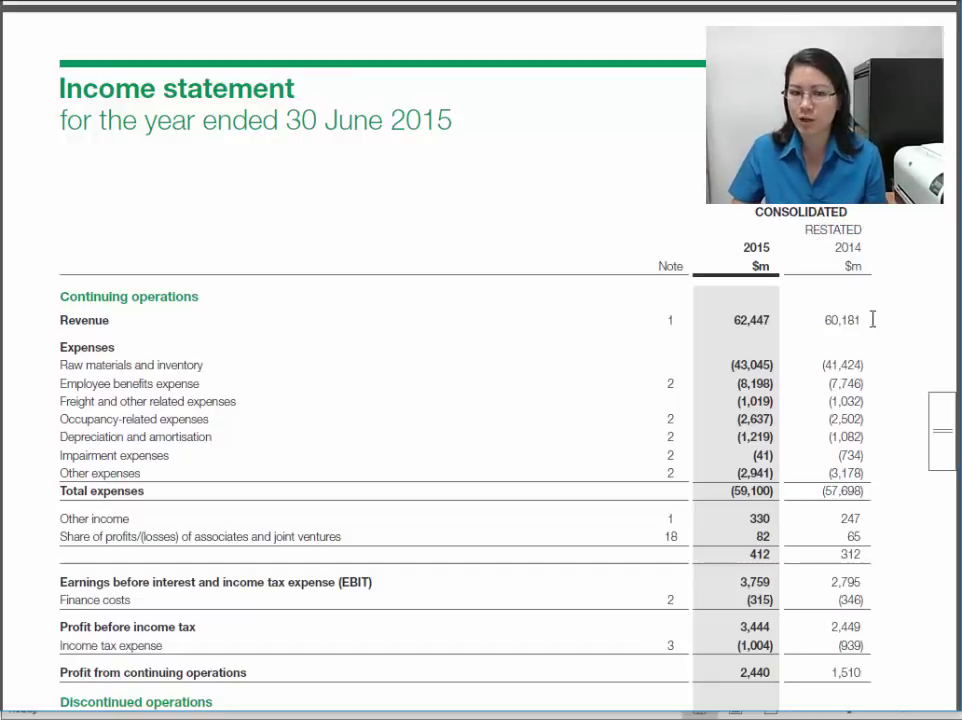
drag(830, 321, 858, 320)
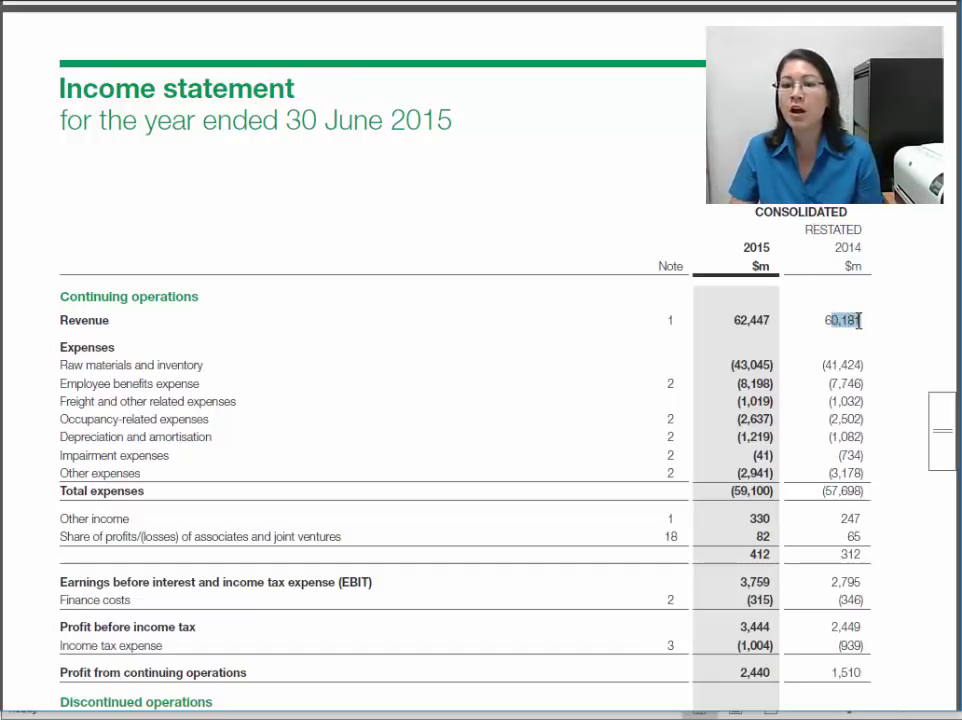
click(827, 320)
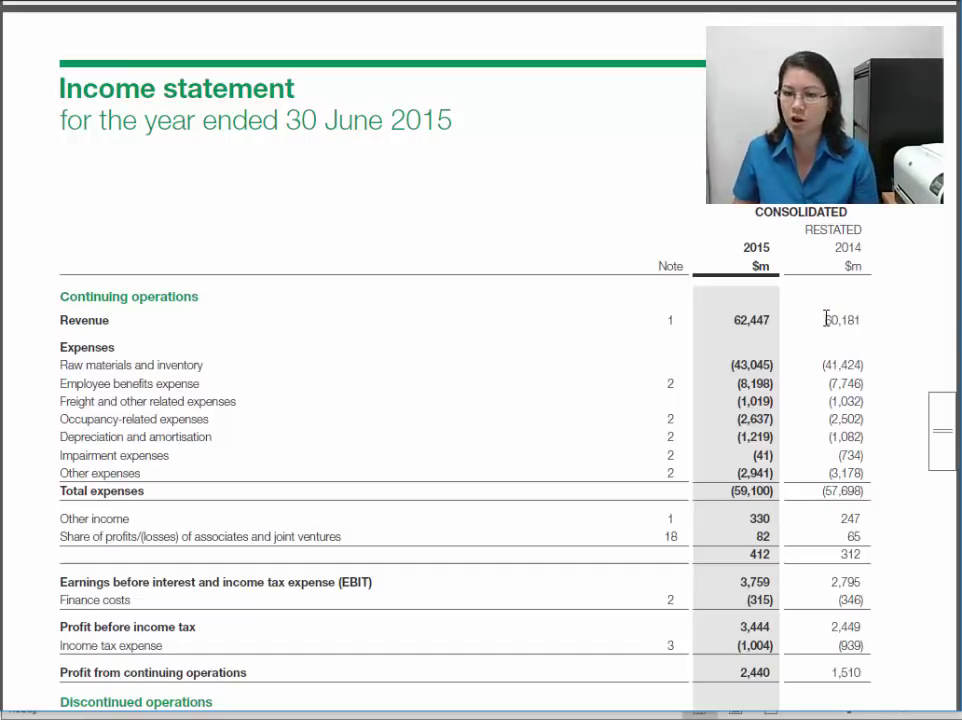
double_click(855, 491)
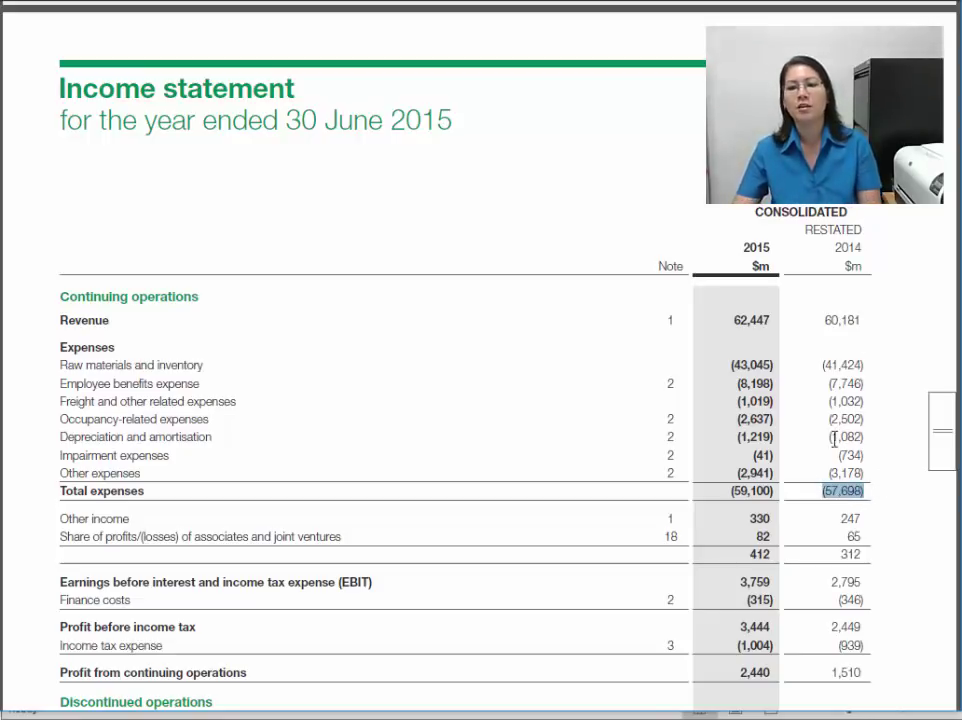
double_click(842, 320)
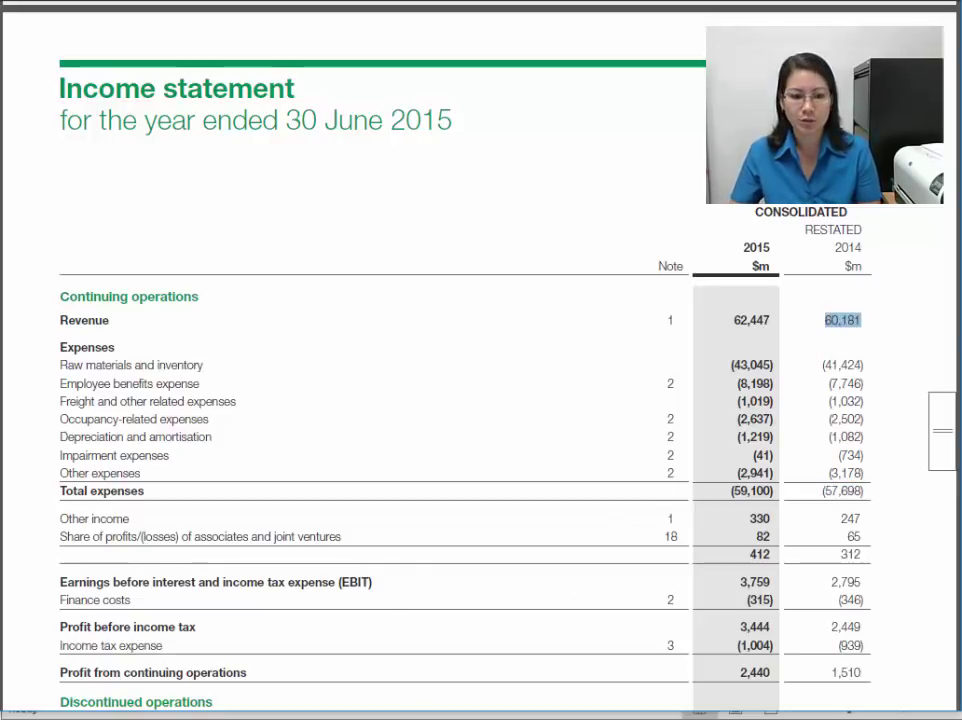
Step: Switch to the Excel workbook and enter the 2014 revenue of 60,181 in G88
key(alt+Tab)
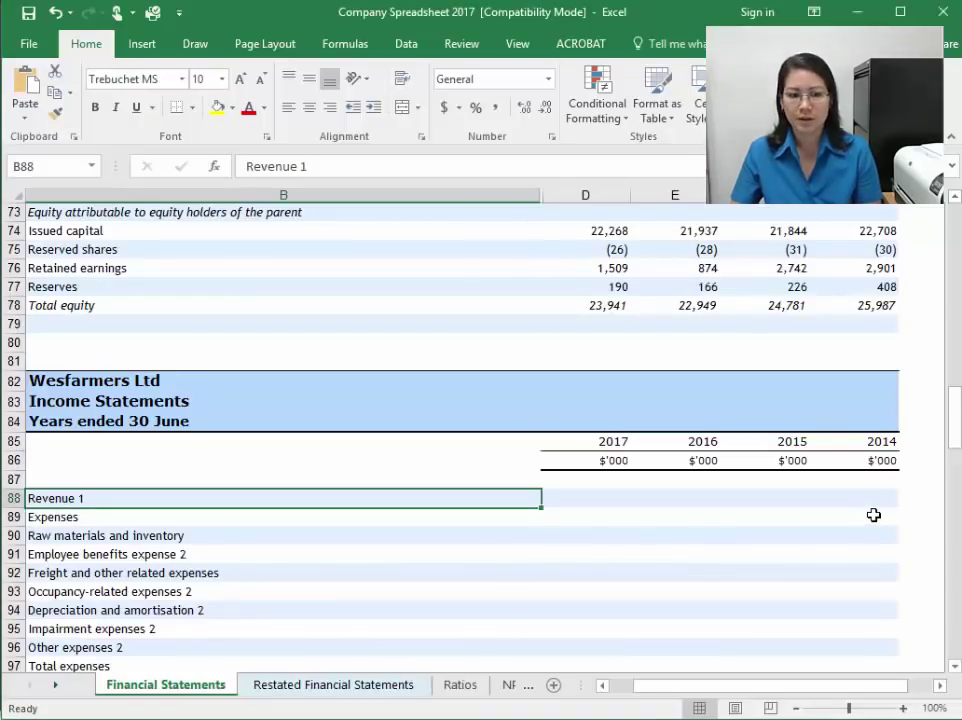
click(872, 516)
click(872, 500)
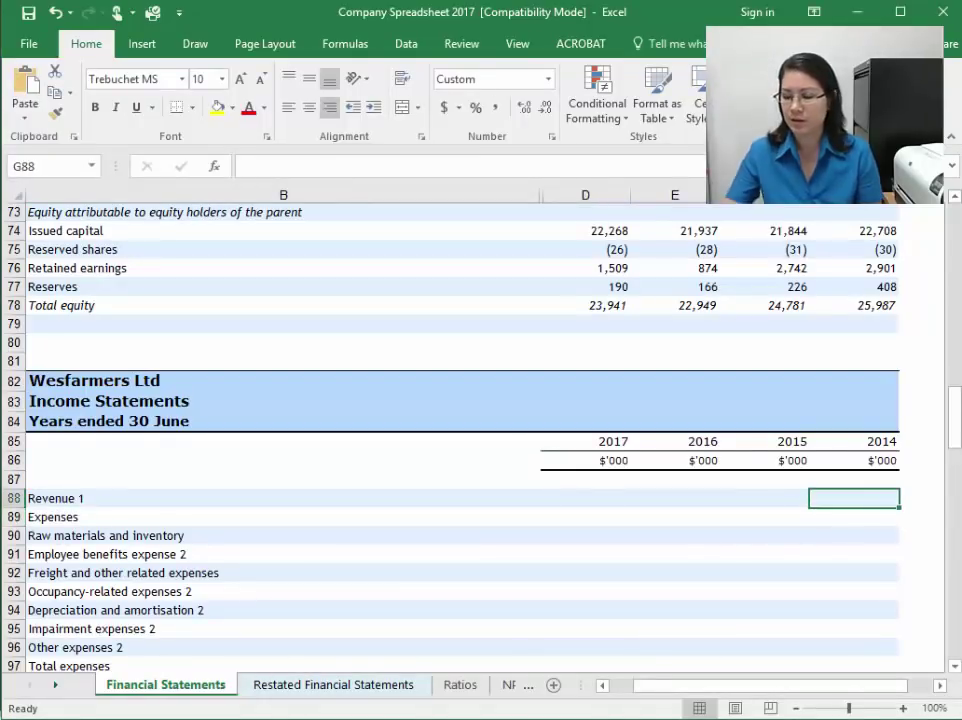
text(60)
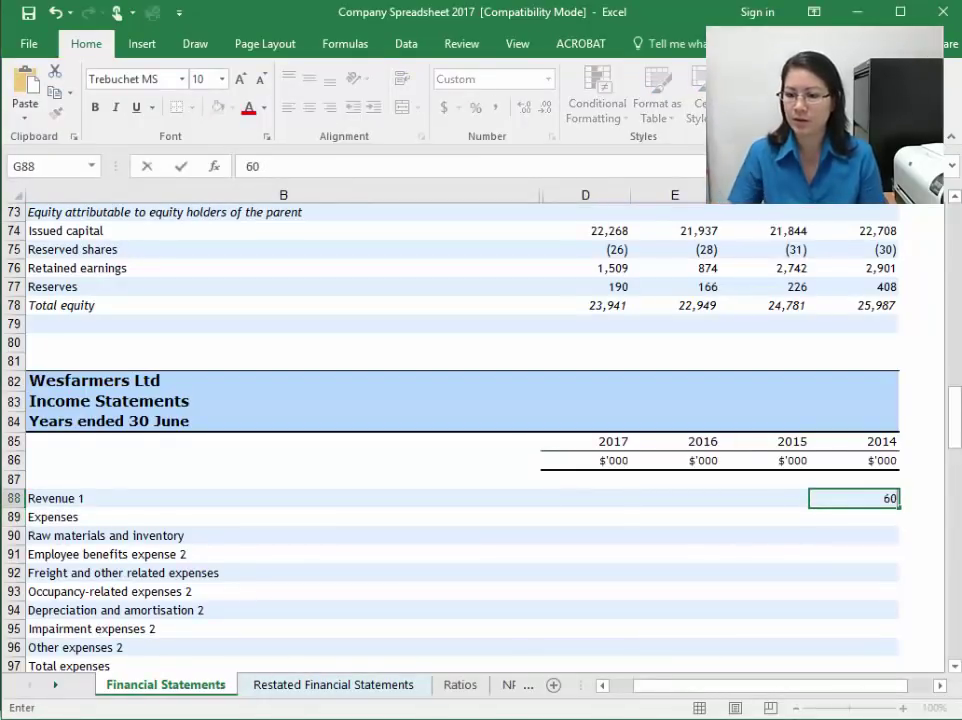
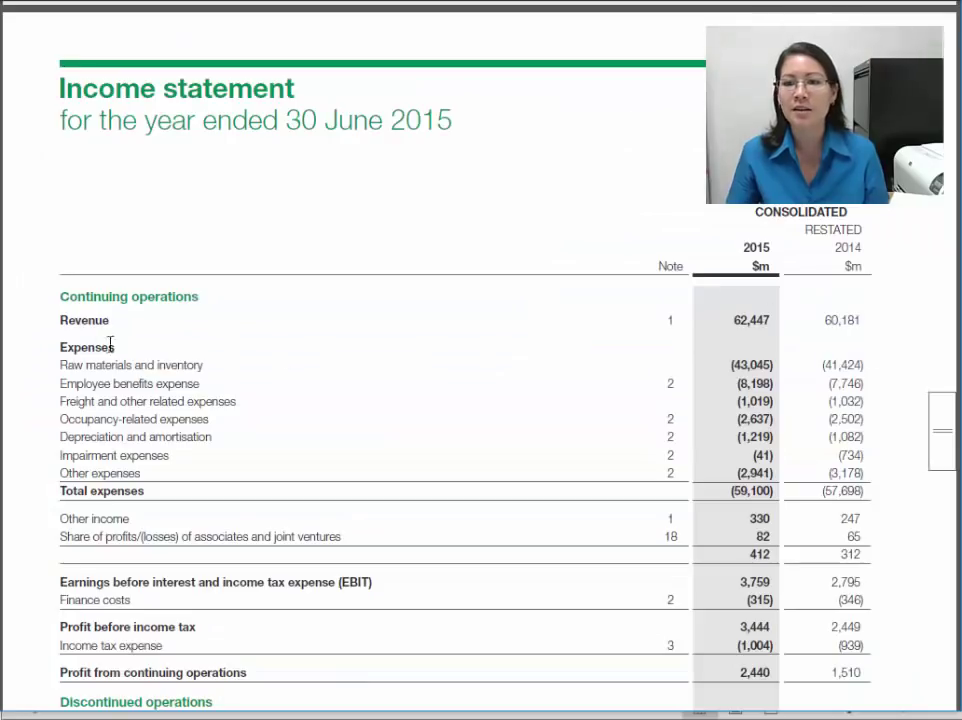
Step: Examine the revenue figures and the 2014 total expenses in the annual report's income statement
drag(74, 320, 104, 318)
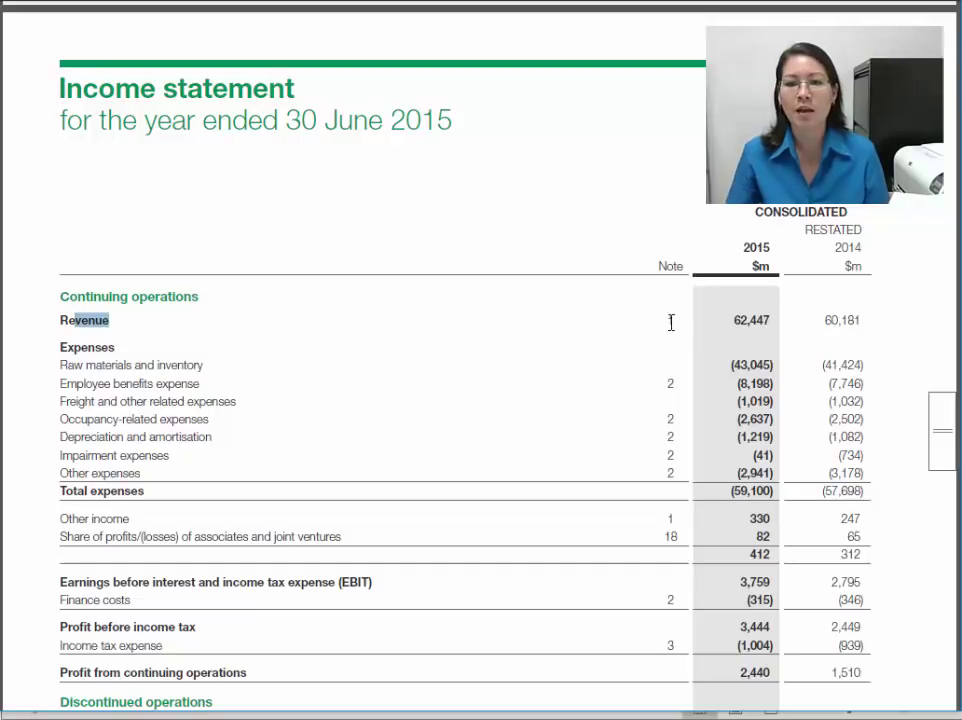
drag(735, 320, 863, 324)
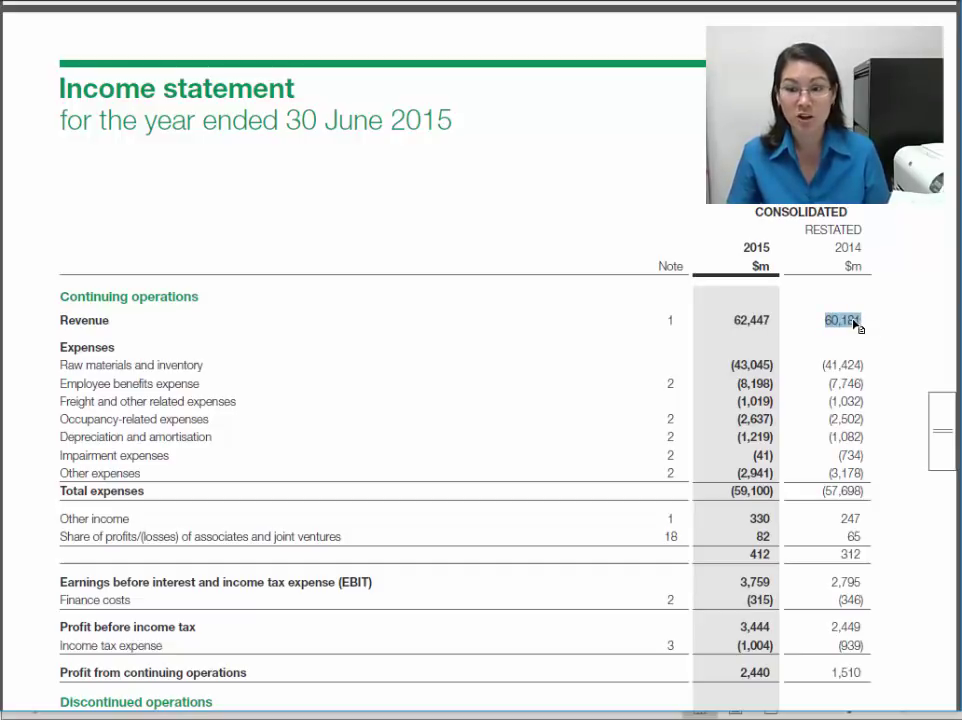
click(835, 330)
drag(826, 367, 874, 490)
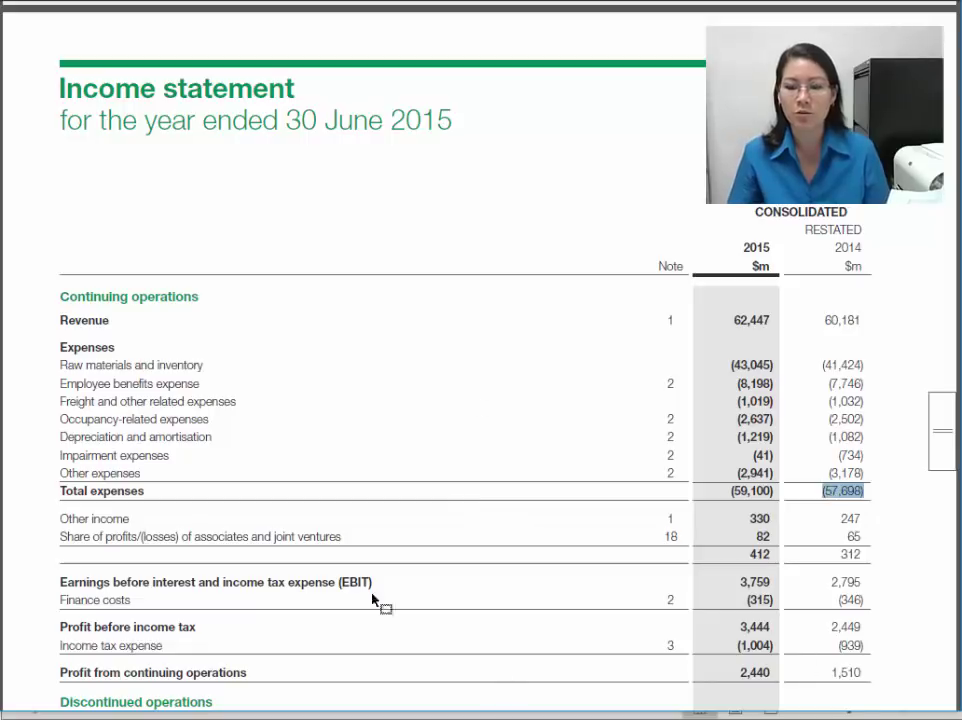
Step: Switch to the Excel workbook and calculate the 2014 total expenses in G97 with =SUM(G90:G96)
key(alt+Tab)
click(890, 455)
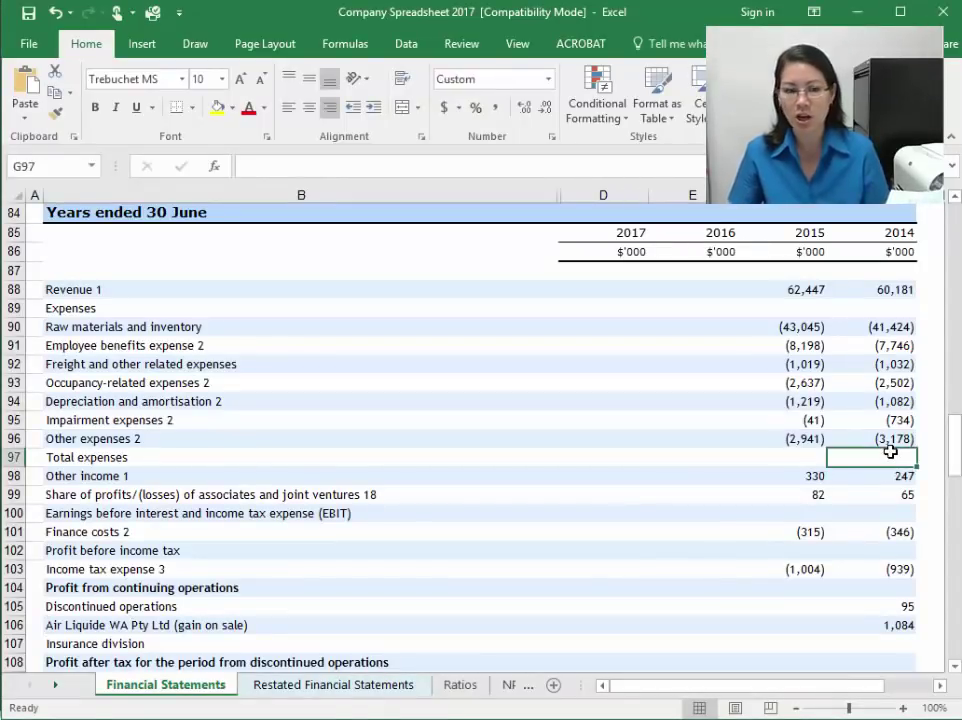
text(=au)
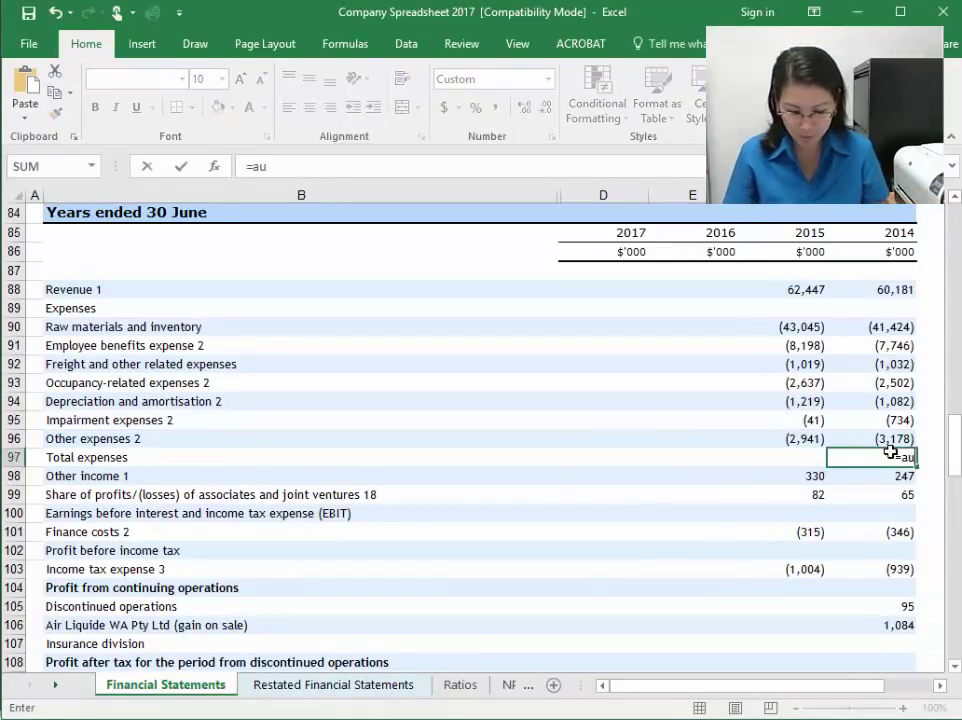
key(BackSpace)
key(BackSpace)
text(sum()
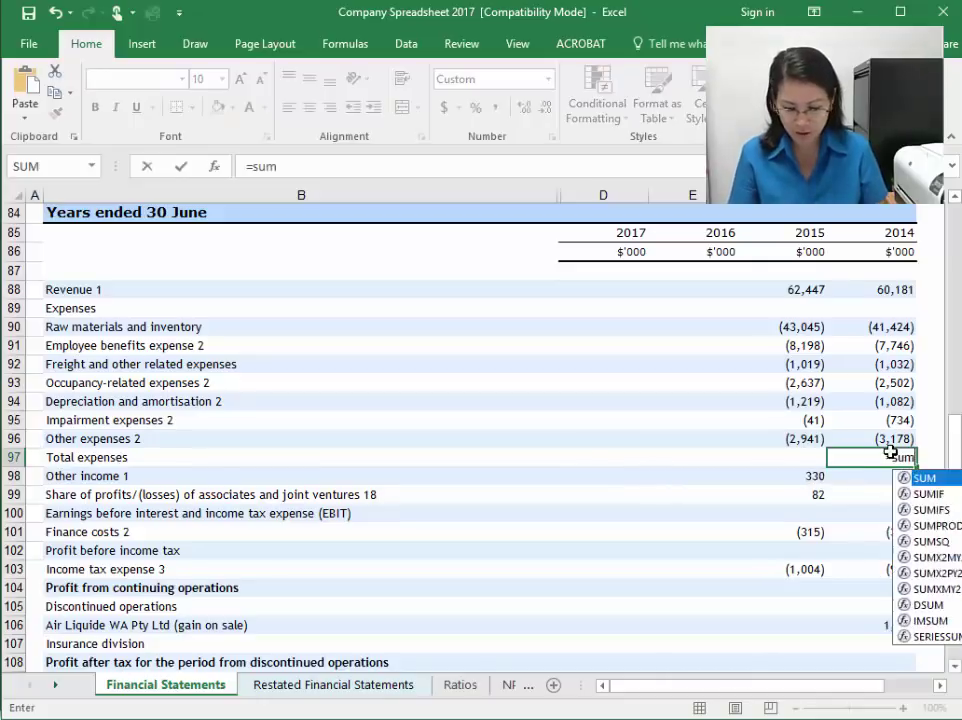
key(Up)
key(shift+Up)
key(shift+Up)
key(shift+Up)
key(shift+Up)
key(shift+Up)
key(shift+Up)
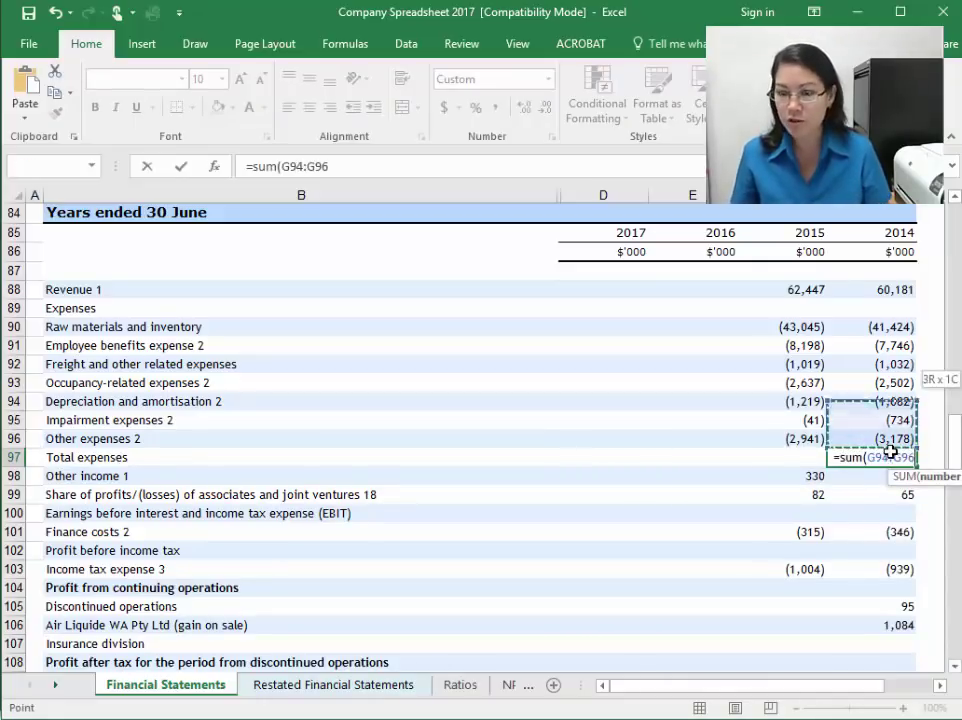
text(_)
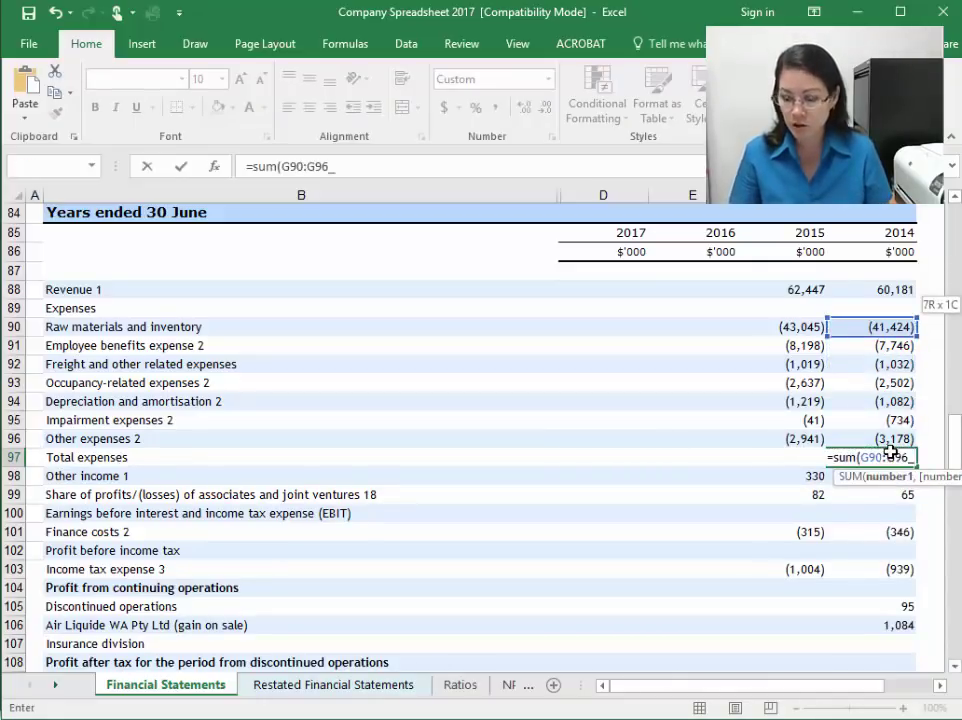
key(BackSpace)
key(Up)
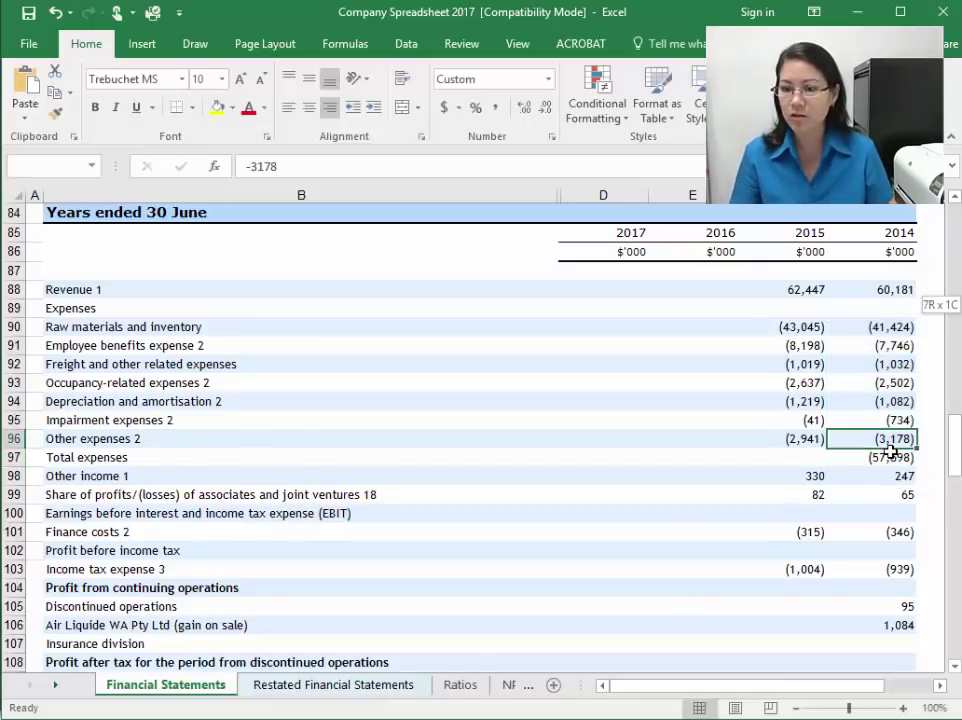
Step: Fill the total expenses formula from G97 across to D97 and check the totals against the annual report
click(890, 457)
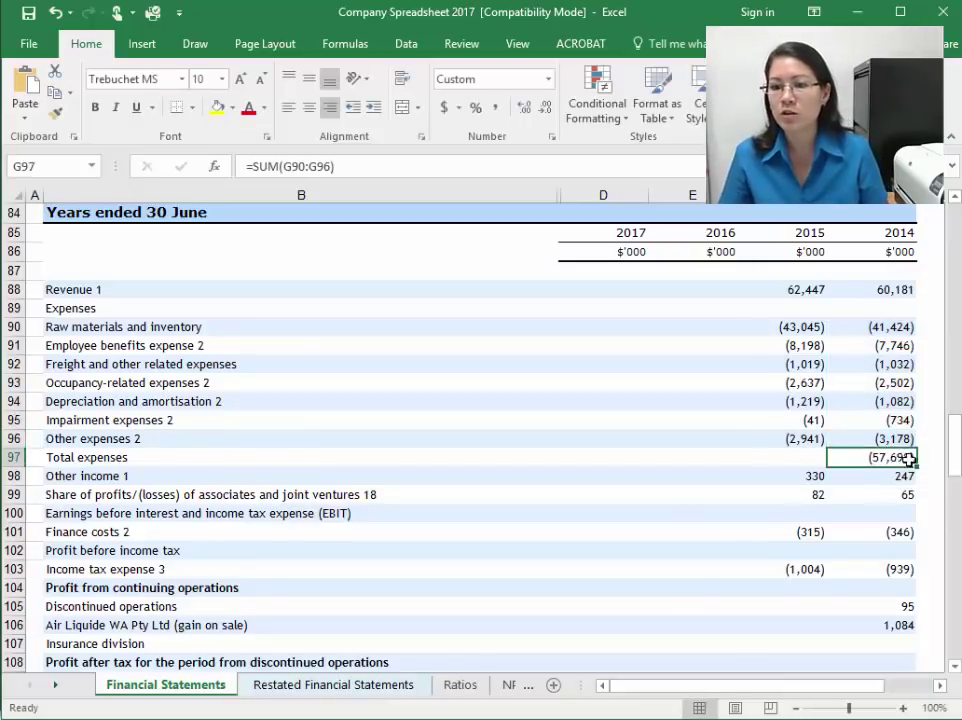
drag(915, 464, 568, 463)
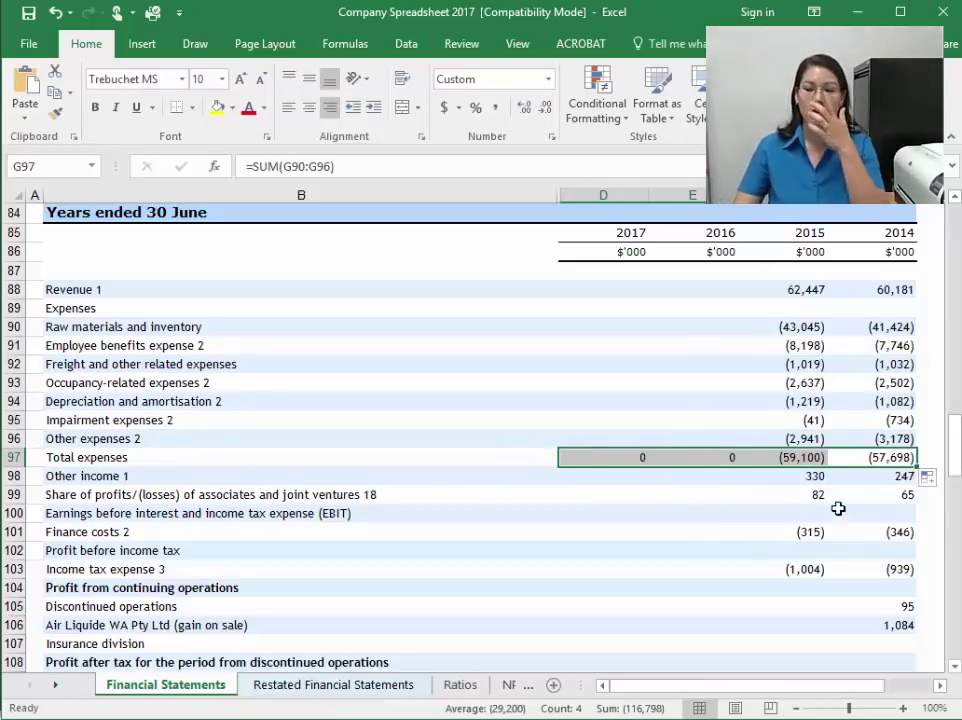
click(880, 457)
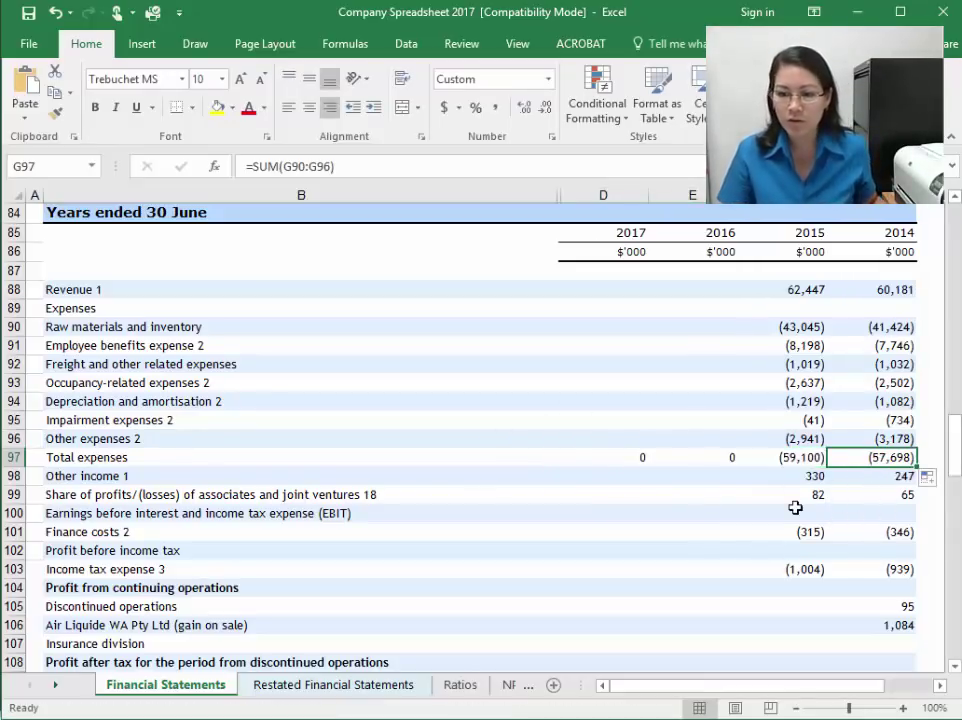
key(alt+Tab)
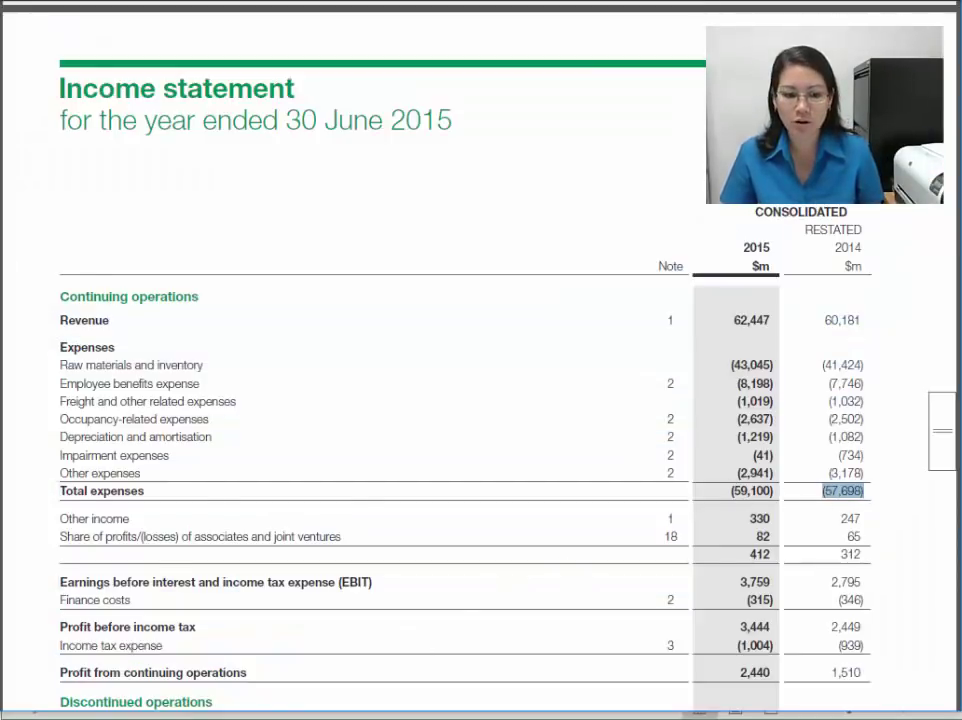
key(alt+Tab)
click(815, 463)
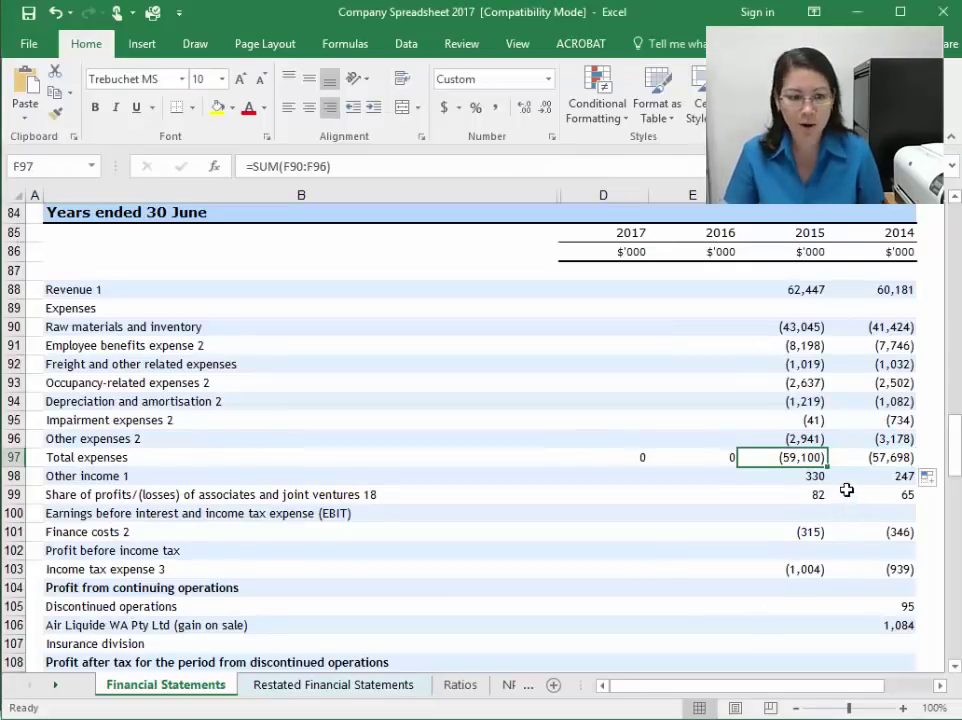
Step: Examine the EBIT row in the worksheet and the other income subtotal, EBIT and finance costs in the annual report
click(892, 481)
click(894, 509)
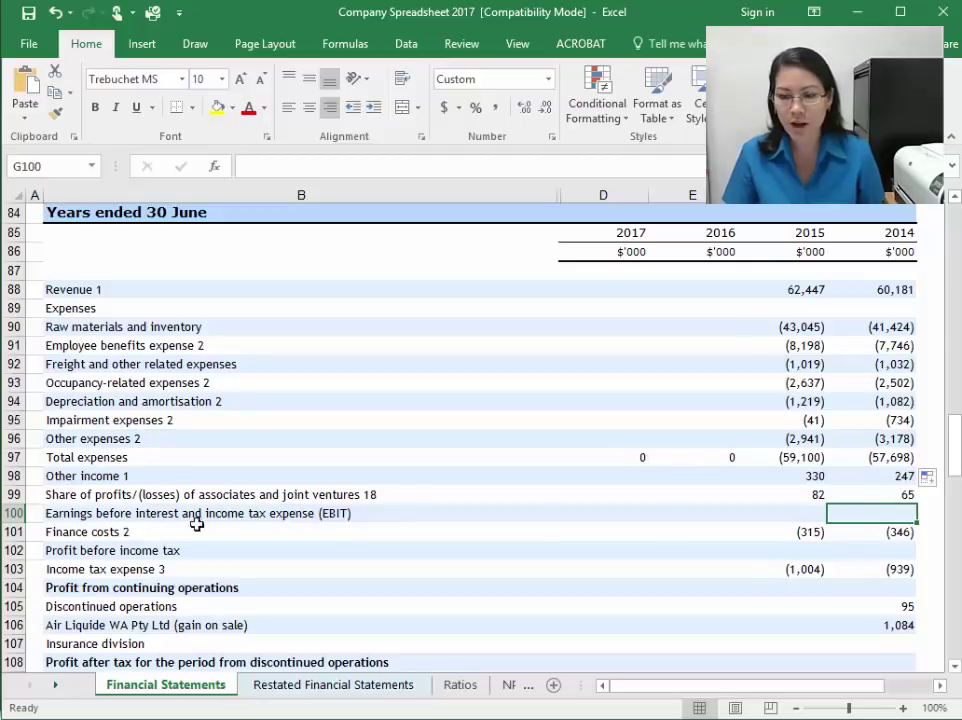
click(150, 513)
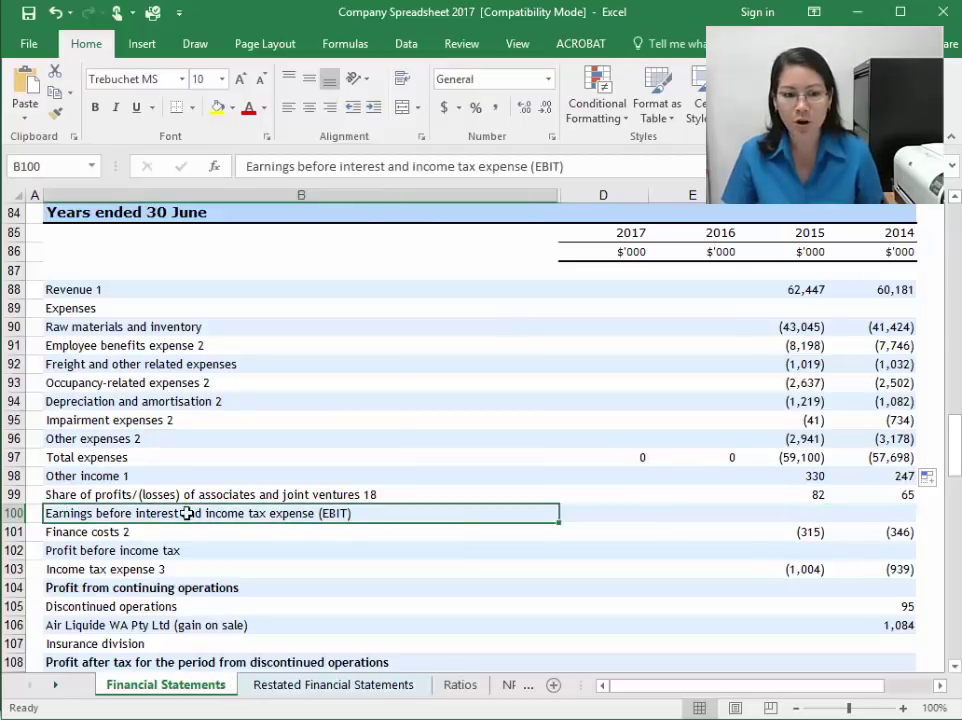
click(876, 511)
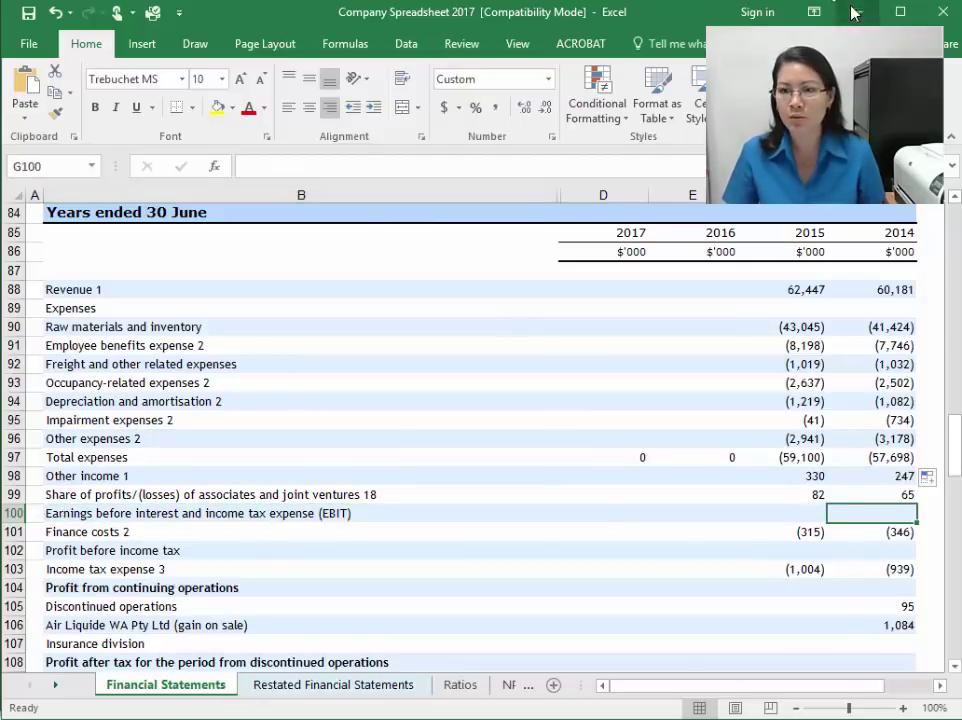
key(alt+Tab)
drag(840, 518, 862, 556)
scroll(795, 550, down, 1)
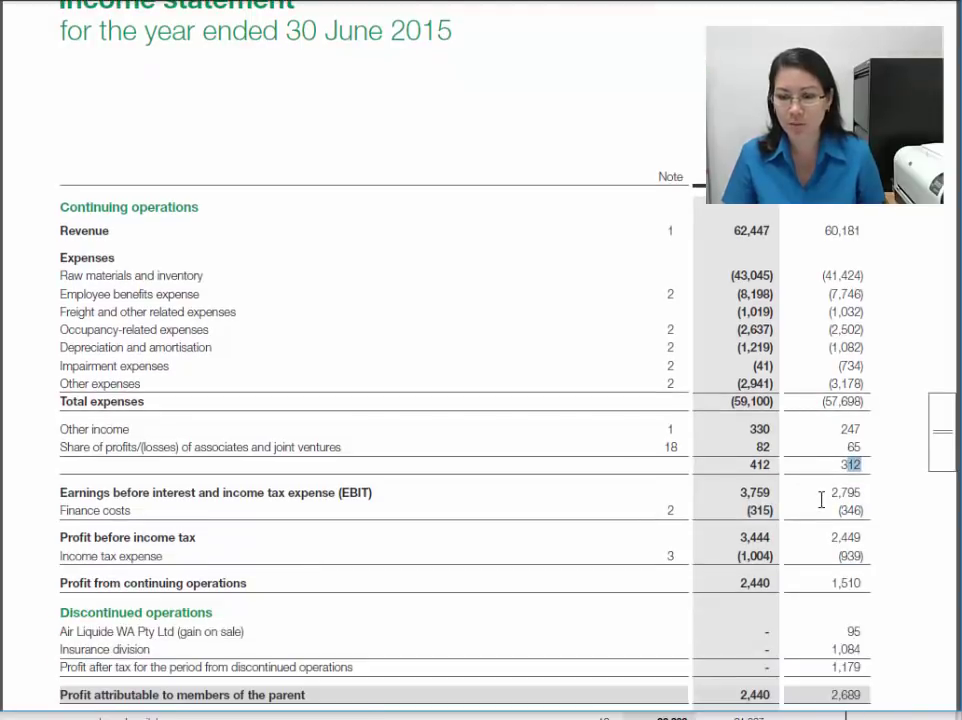
drag(822, 498, 869, 497)
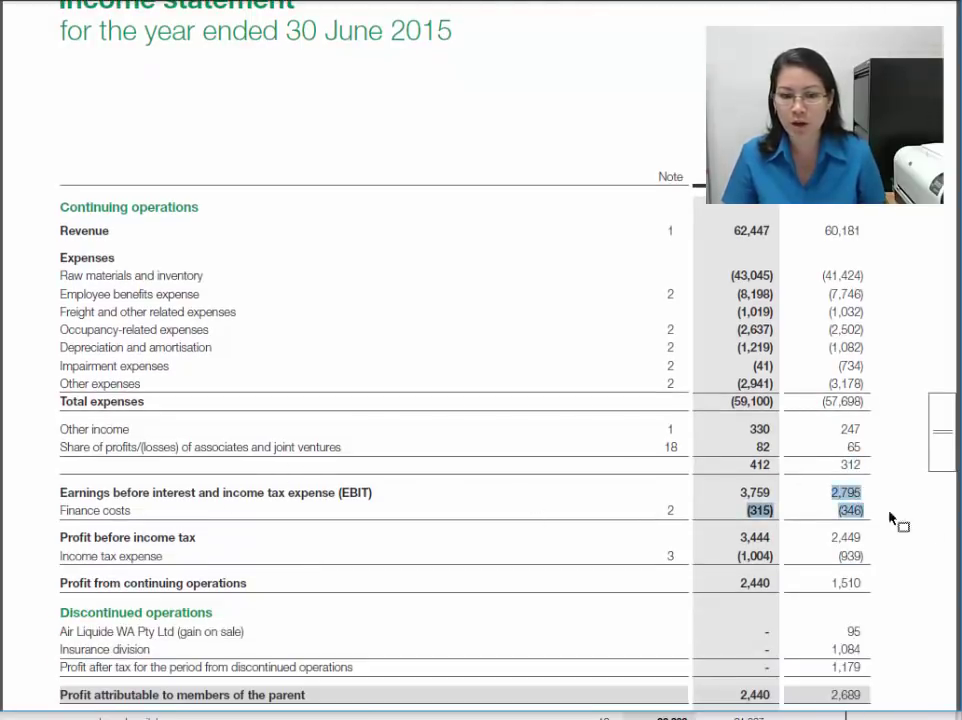
click(833, 492)
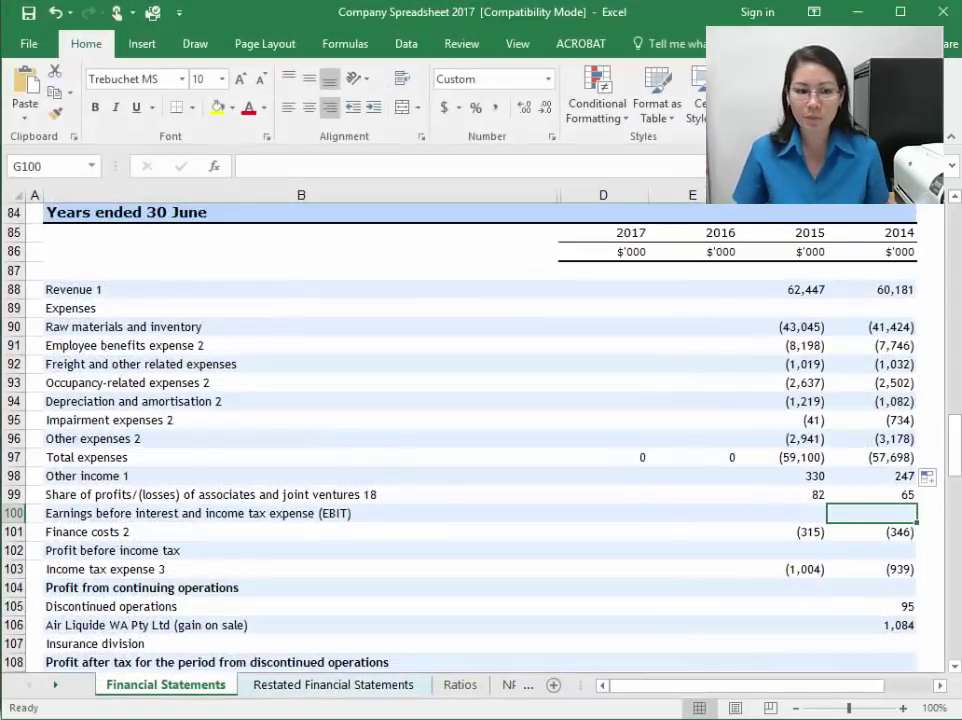
Step: Calculate the 2014 EBIT in G100 of the workbook with =G88+G97+G98+G99
text(=)
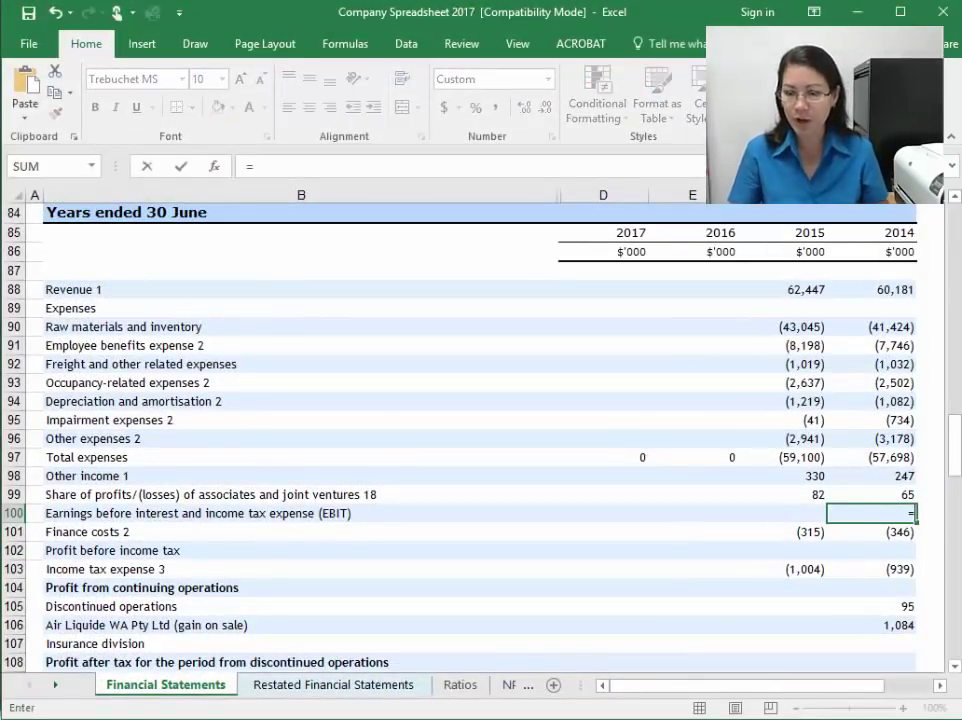
click(897, 291)
text(+)
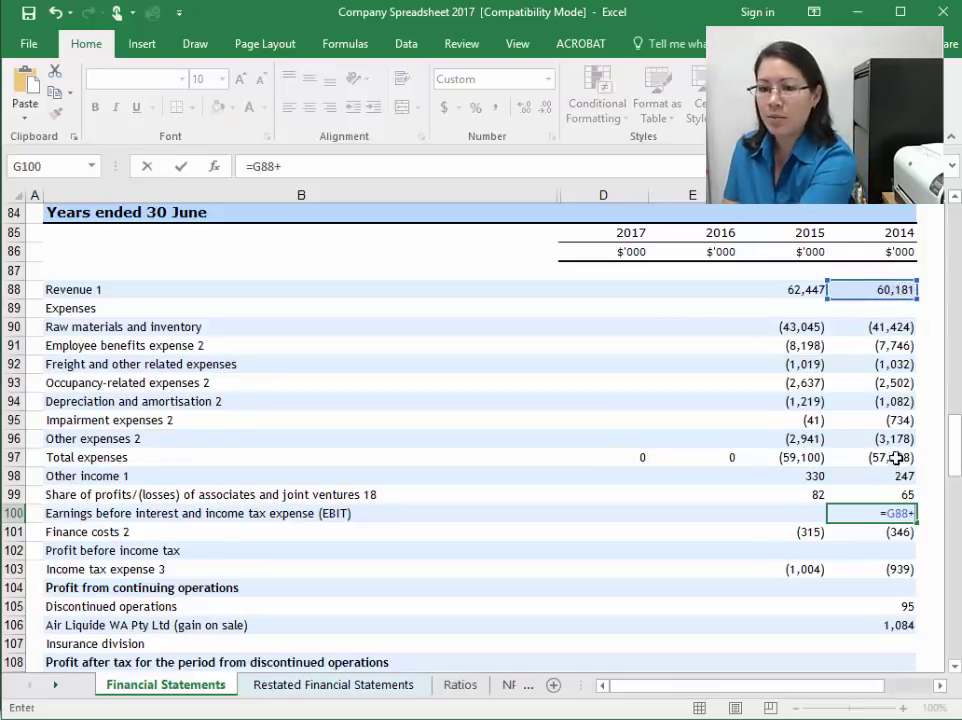
click(896, 456)
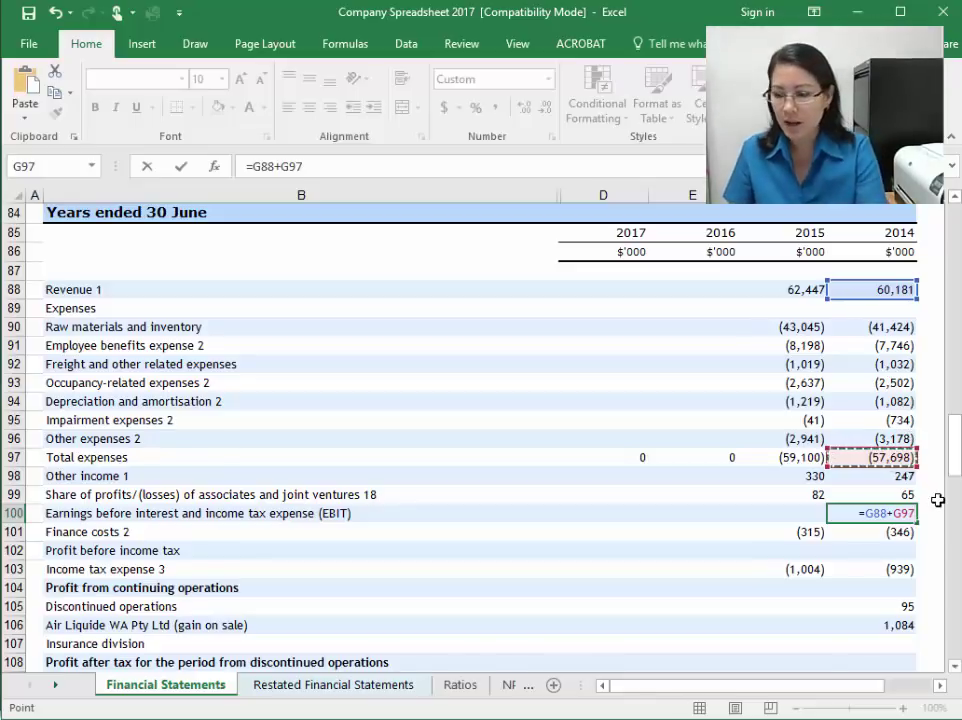
text(+)
click(898, 476)
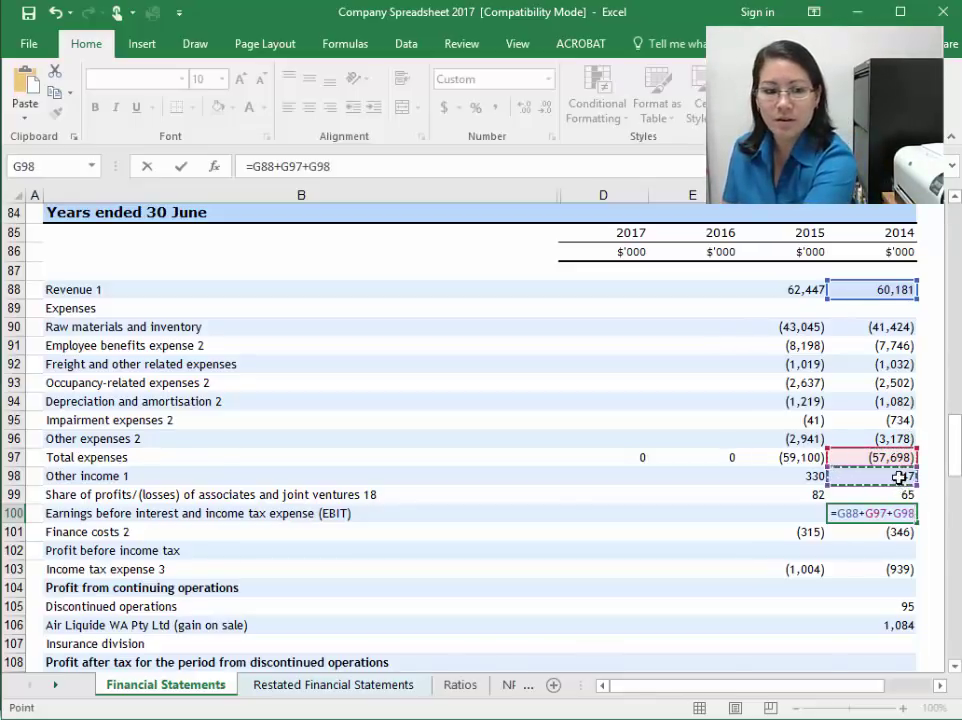
text(+)
click(901, 494)
key(Return)
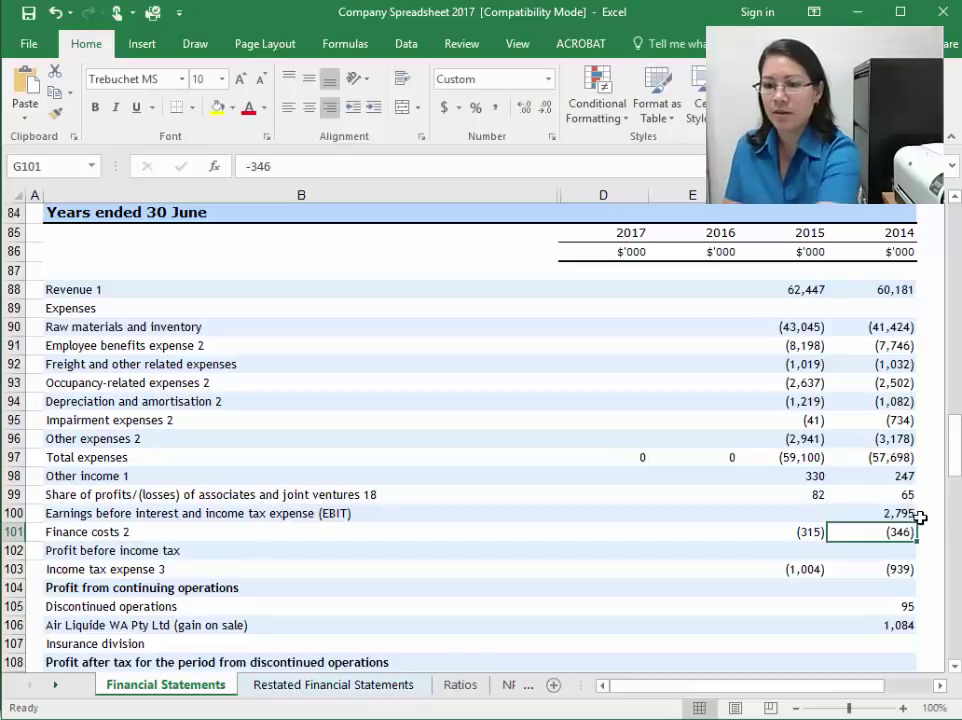
Step: Fill the EBIT formula from G100 across to D100 and check the results against the annual report
click(908, 514)
drag(906, 524, 603, 528)
click(895, 516)
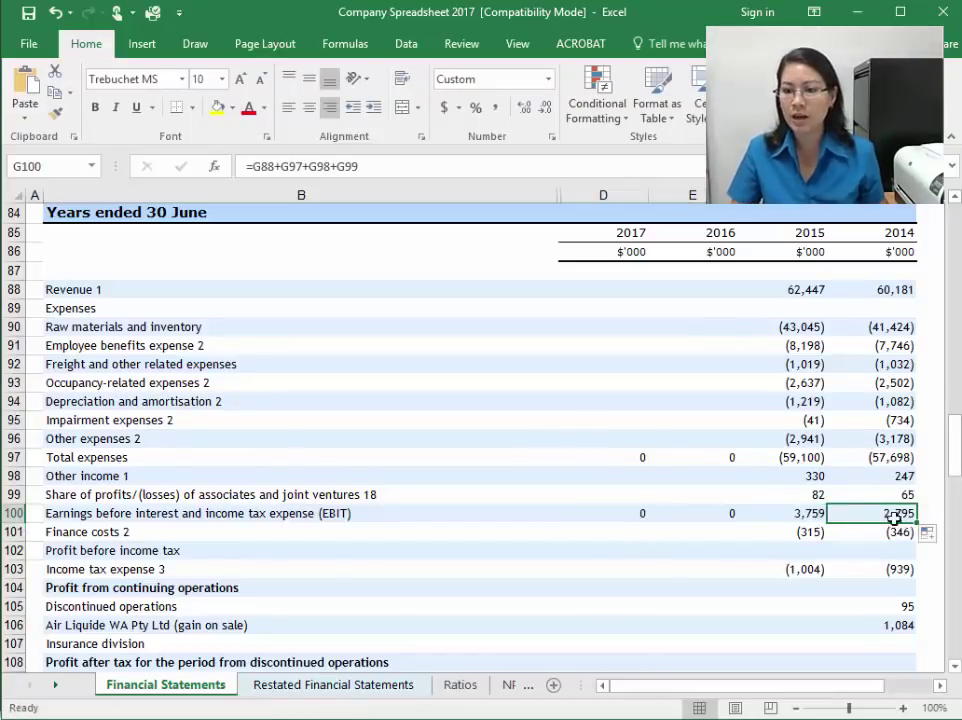
mouse_move(170, 717)
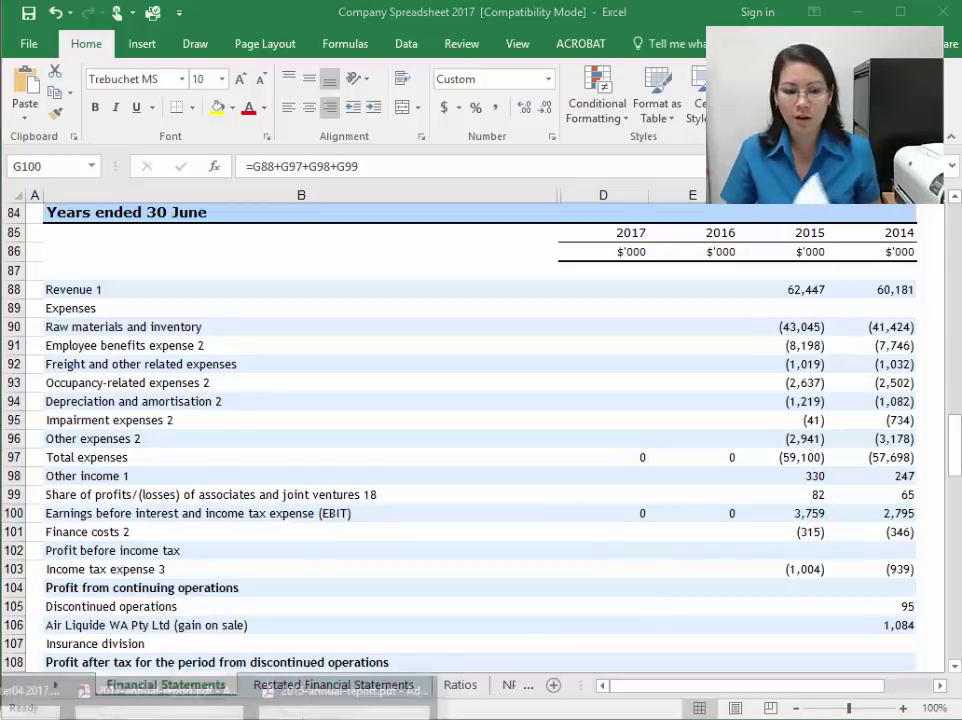
click(377, 715)
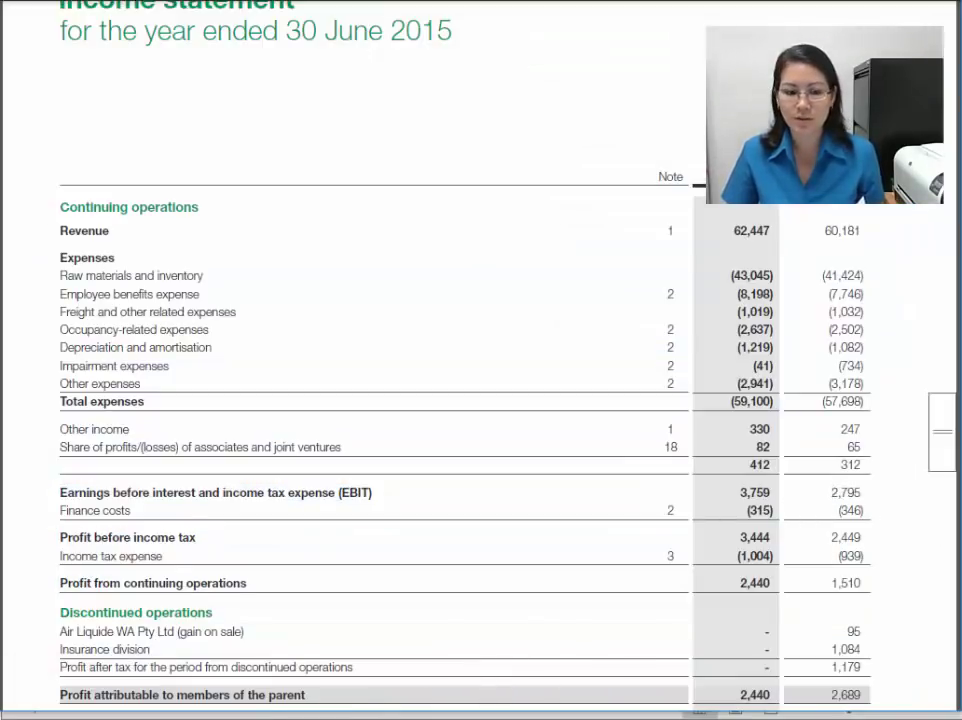
key(alt+Tab)
click(798, 513)
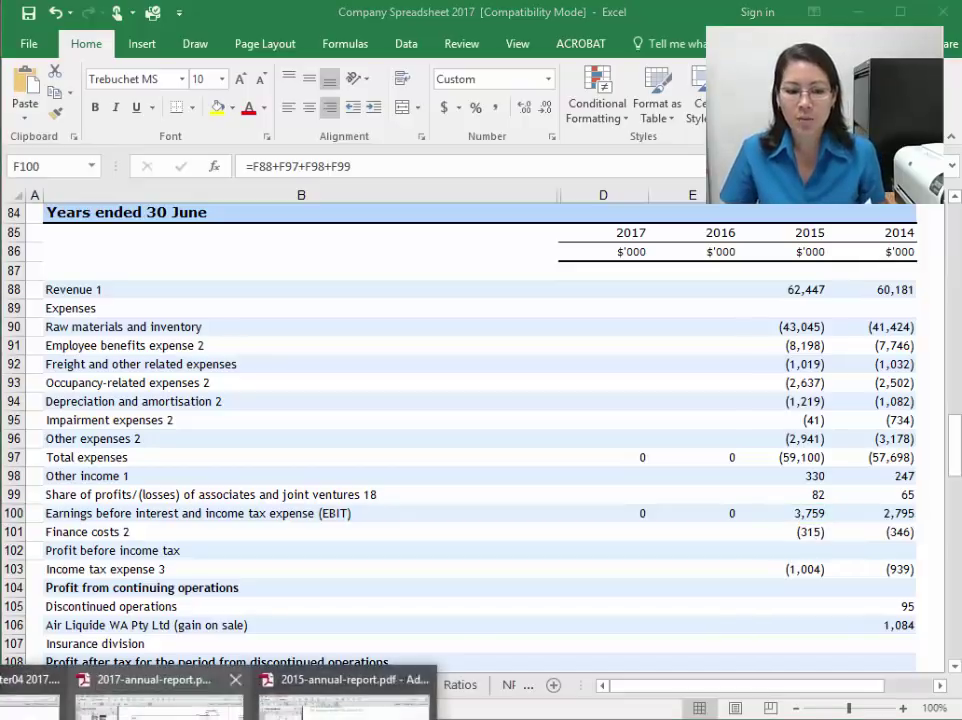
Step: Check the 2014 finance costs and profit before income tax in the 2015 annual report and return to cell G102 of the workbook
key(alt+Tab)
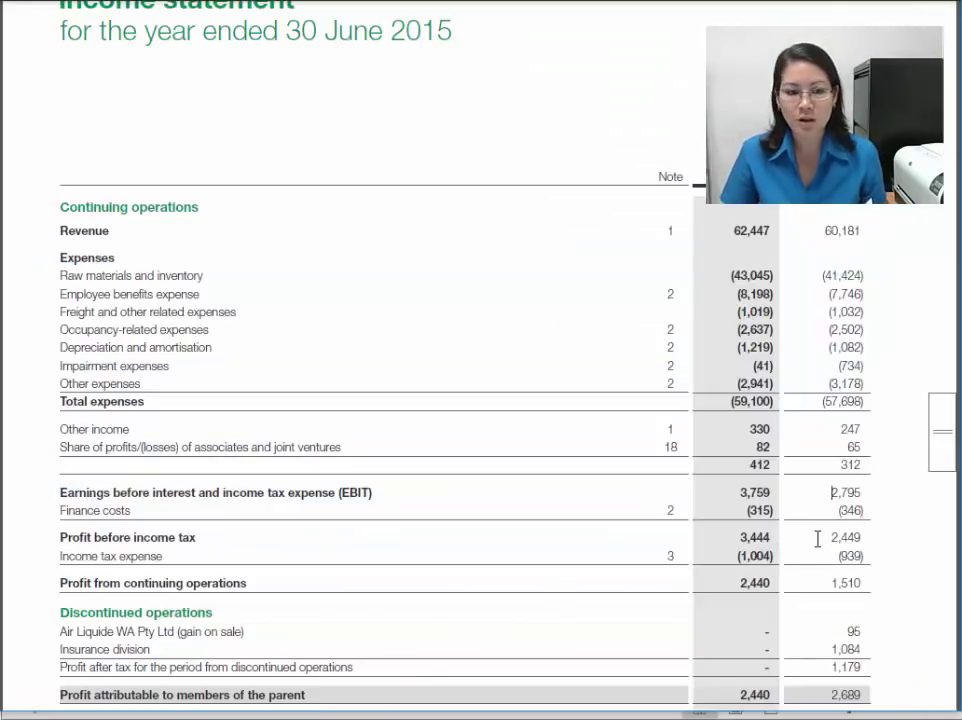
double_click(843, 512)
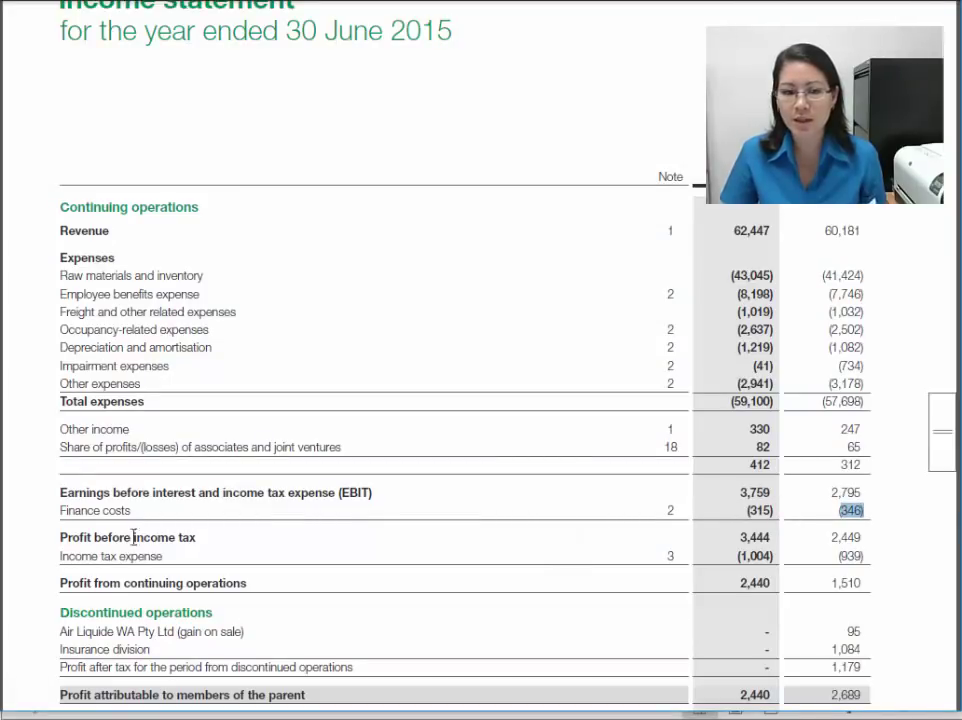
drag(60, 540, 183, 543)
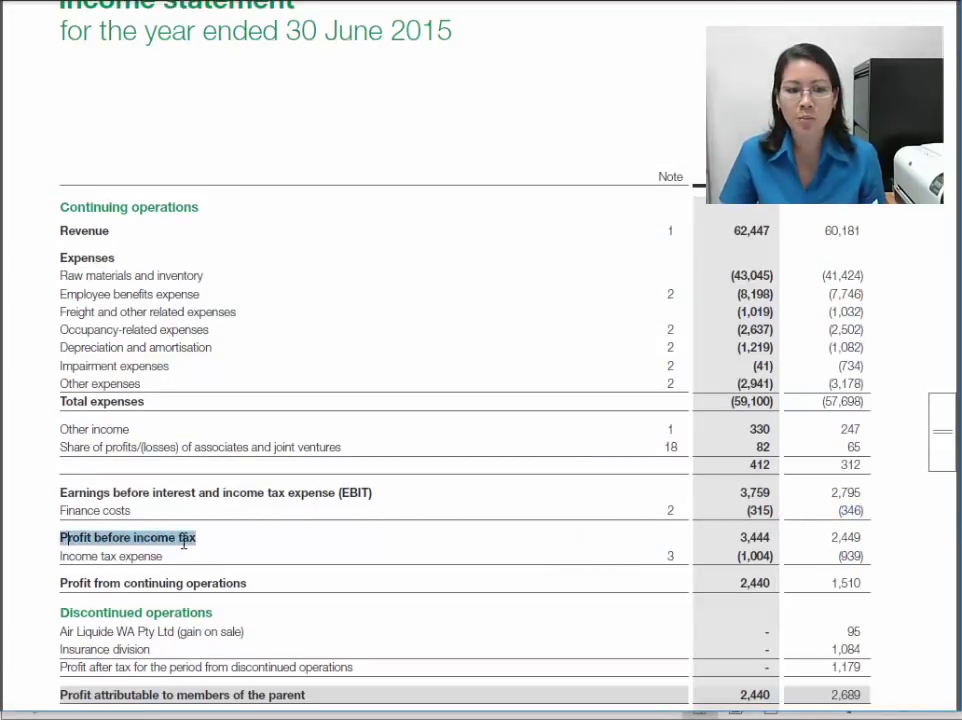
drag(827, 537, 878, 537)
click(841, 538)
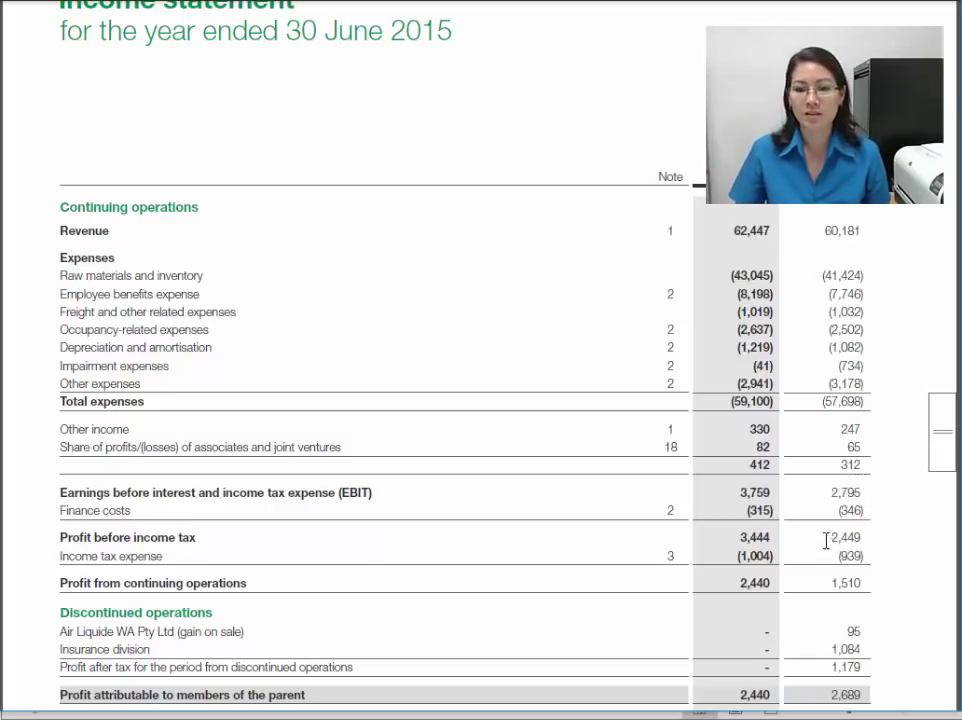
drag(826, 541, 843, 535)
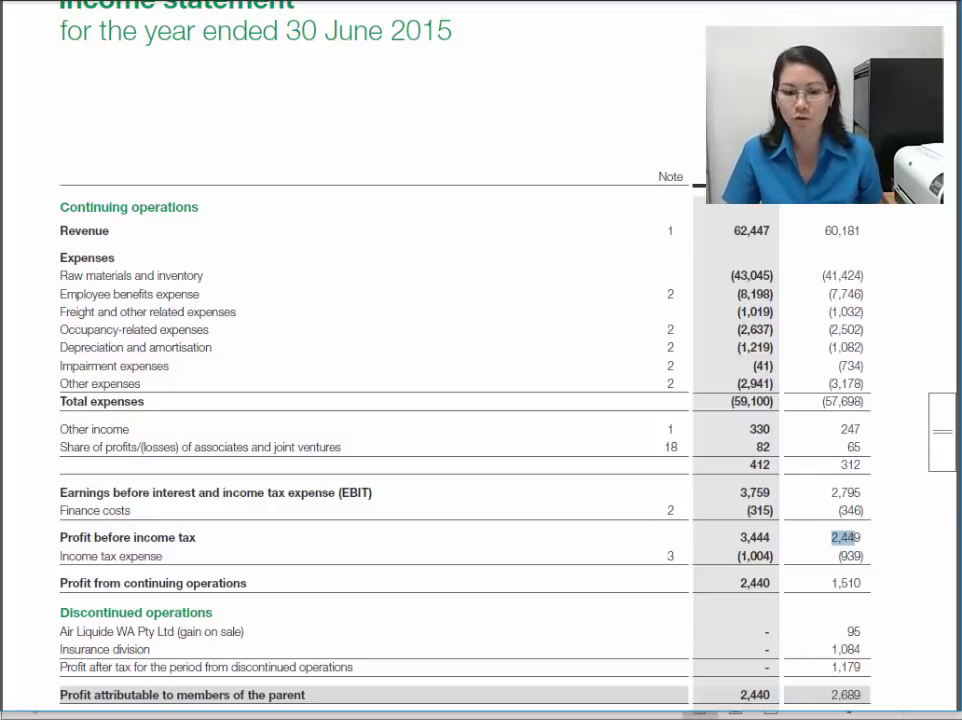
key(alt+Tab)
click(885, 548)
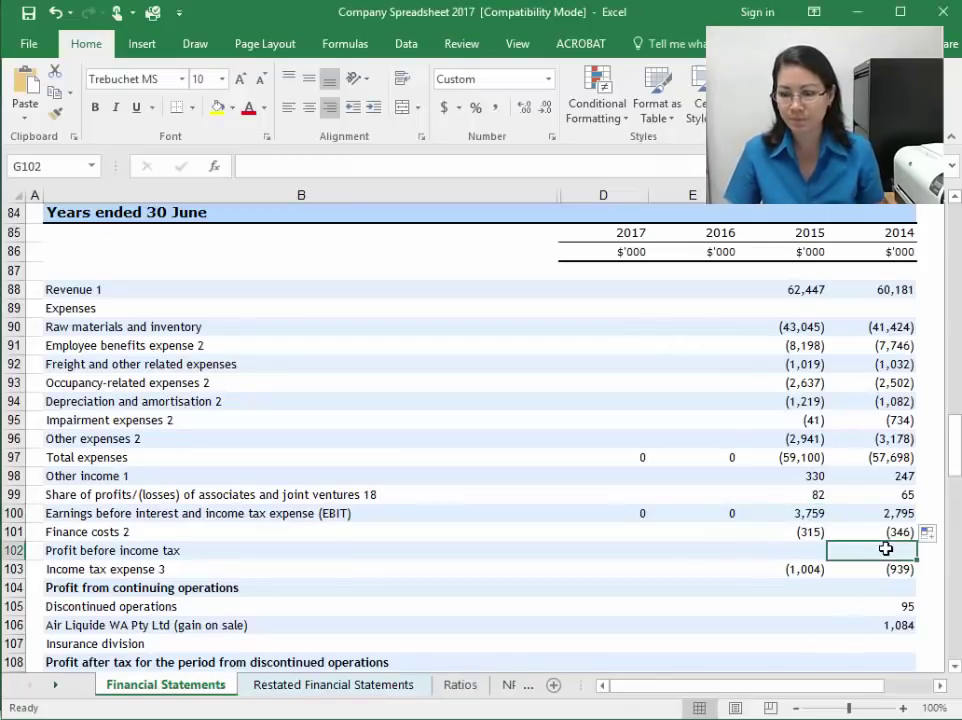
text(=sum())
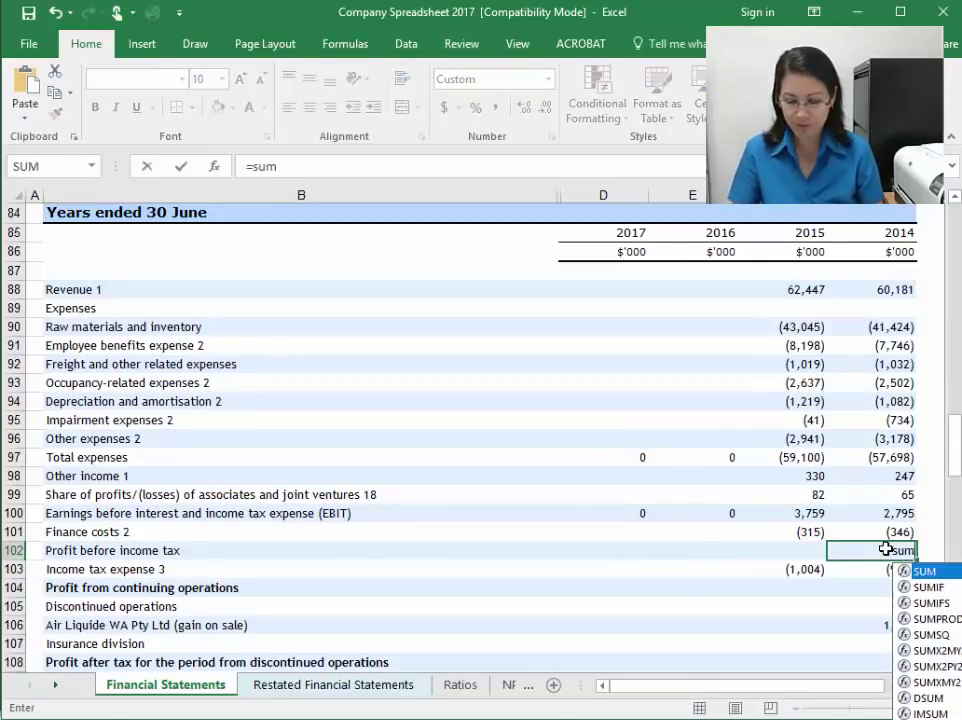
key(BackSpace)
key(shift+Up)
key(shift+Up)
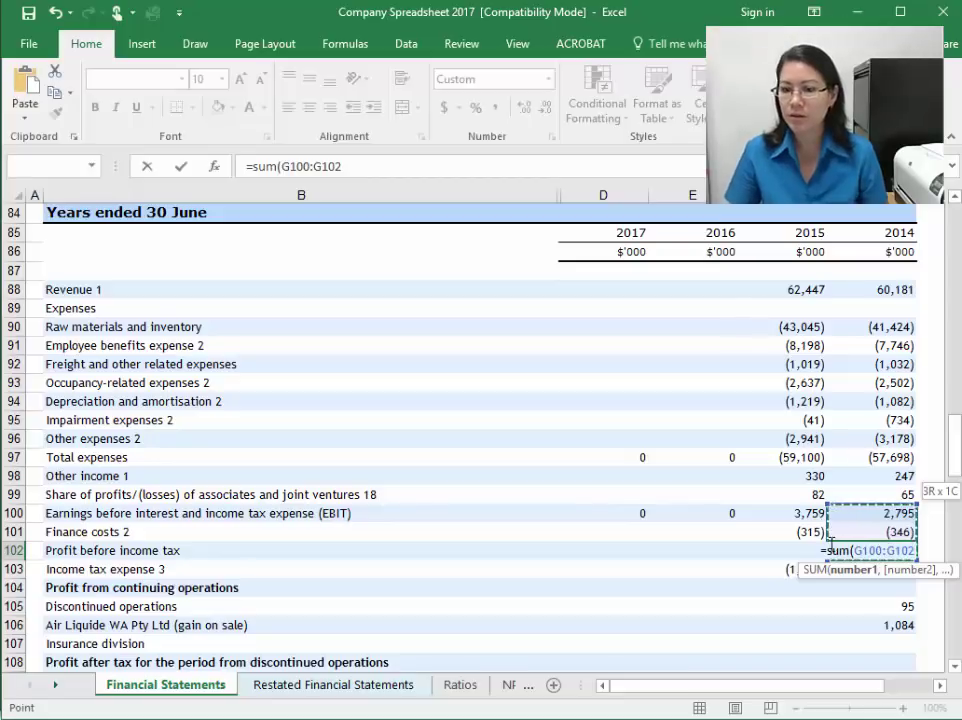
key(Escape)
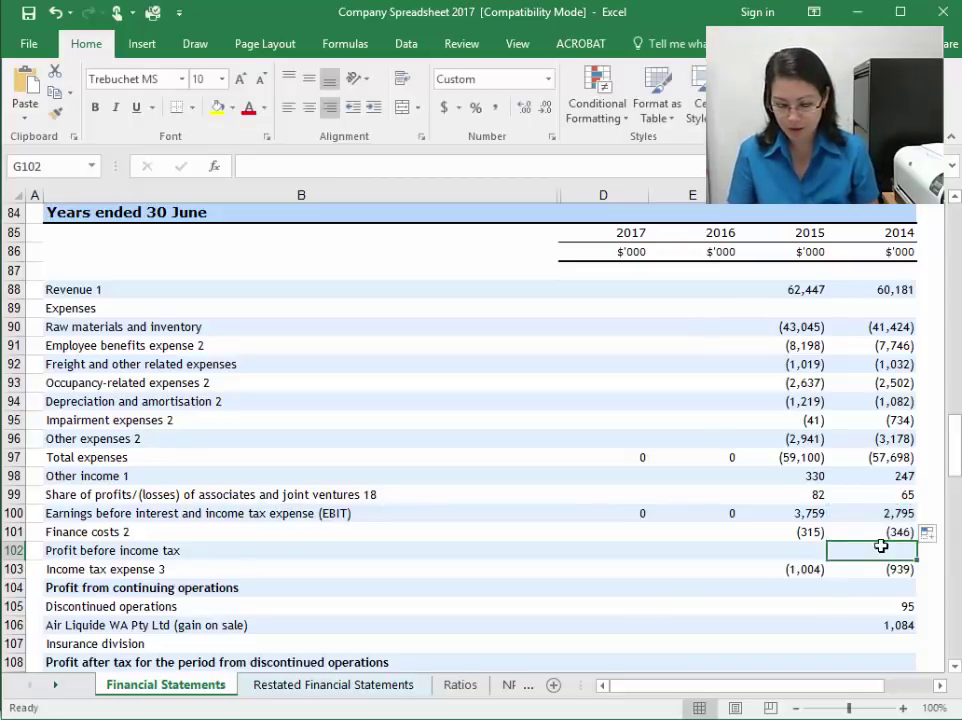
Step: Calculate the 2014 profit before income tax in G102 with =SUM(G100:G101) and fill the formula across to D102
text(=sum()
key(Up)
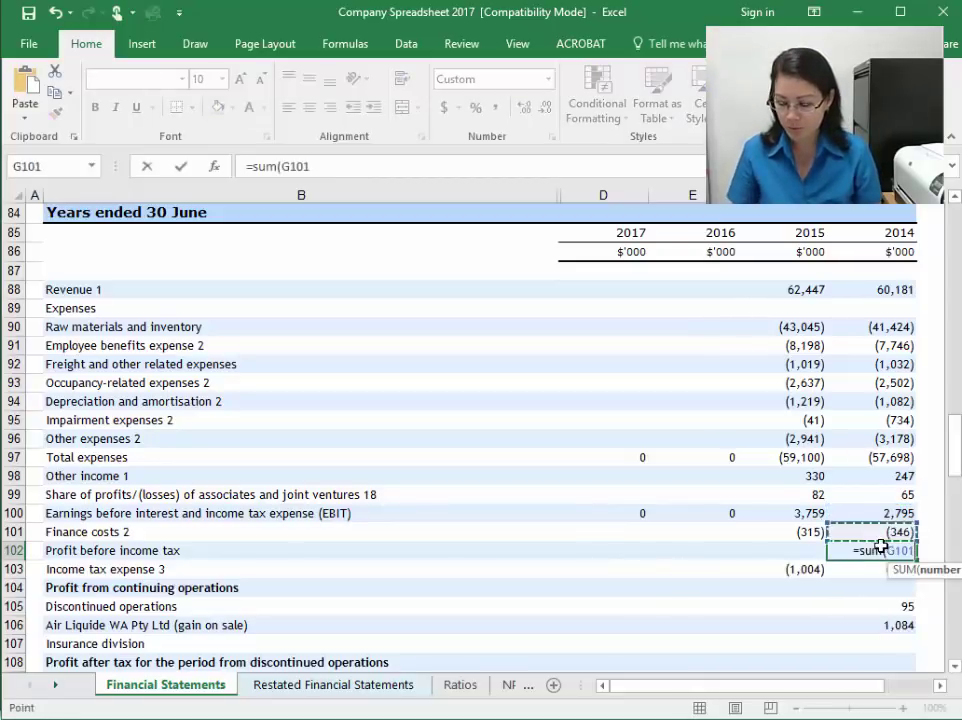
key(shift+Up)
key(Return)
click(903, 557)
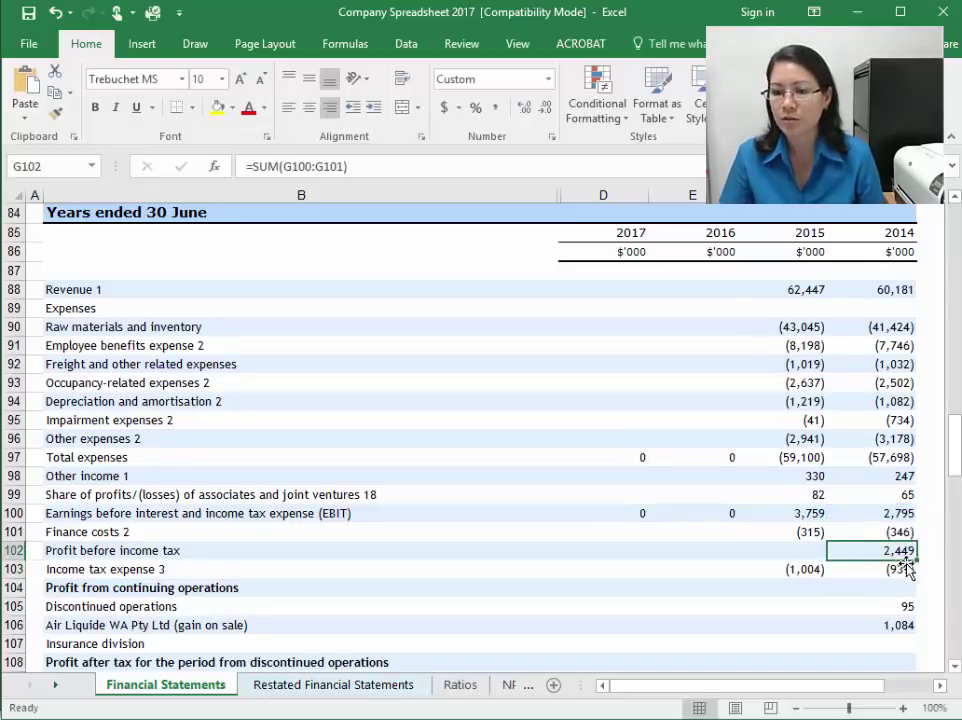
drag(915, 559, 593, 552)
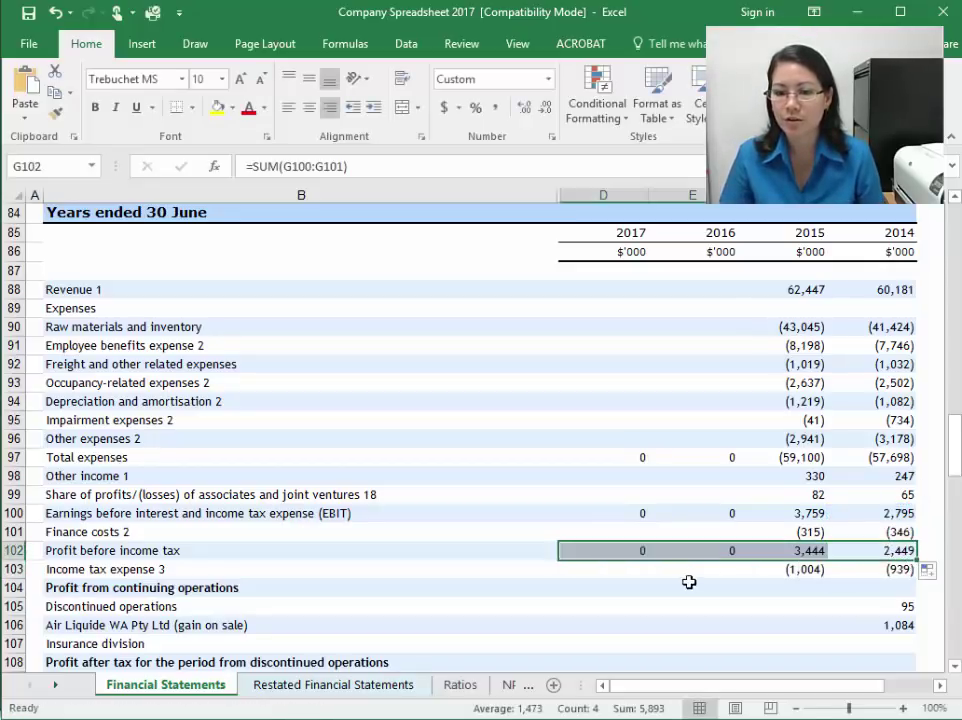
Step: Switch to the 2015 annual report and check the 2014 profit from continuing operations
click(870, 572)
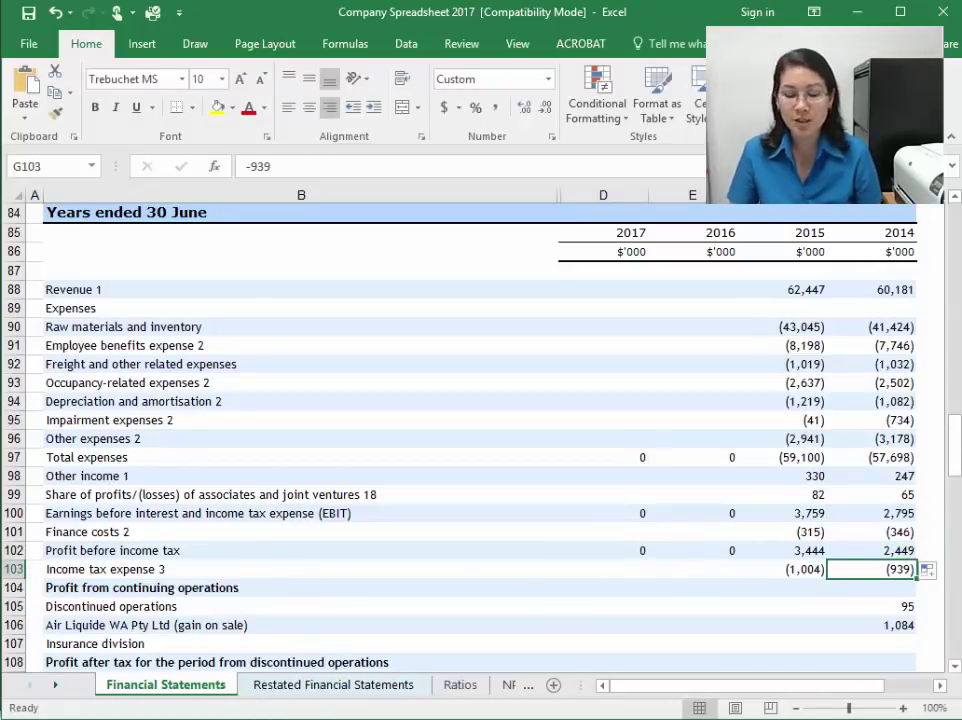
click(178, 718)
click(344, 698)
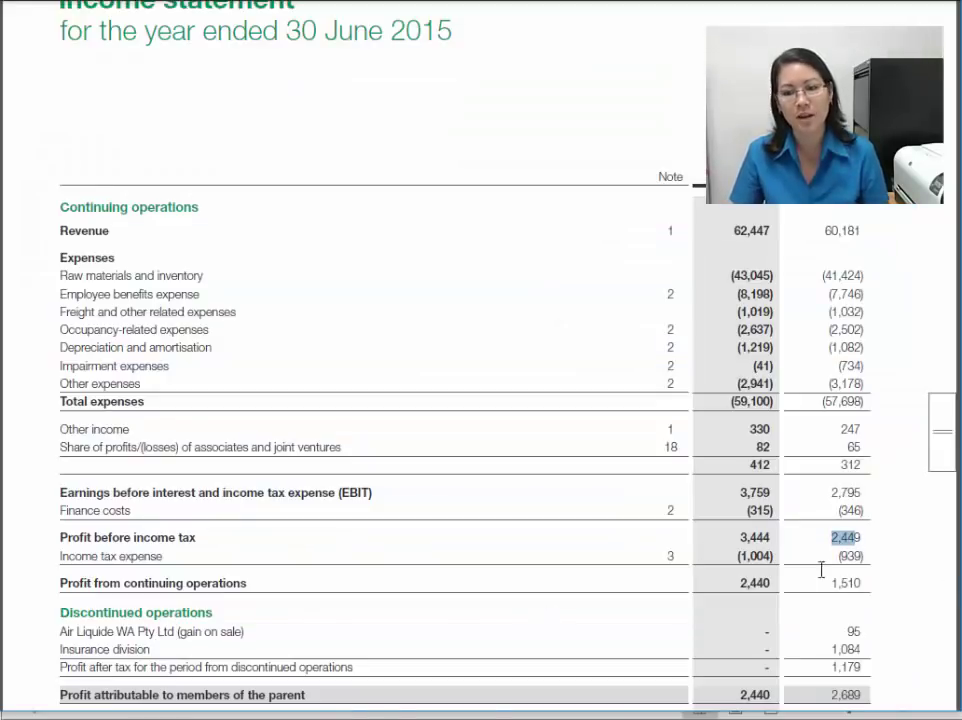
drag(58, 583, 275, 580)
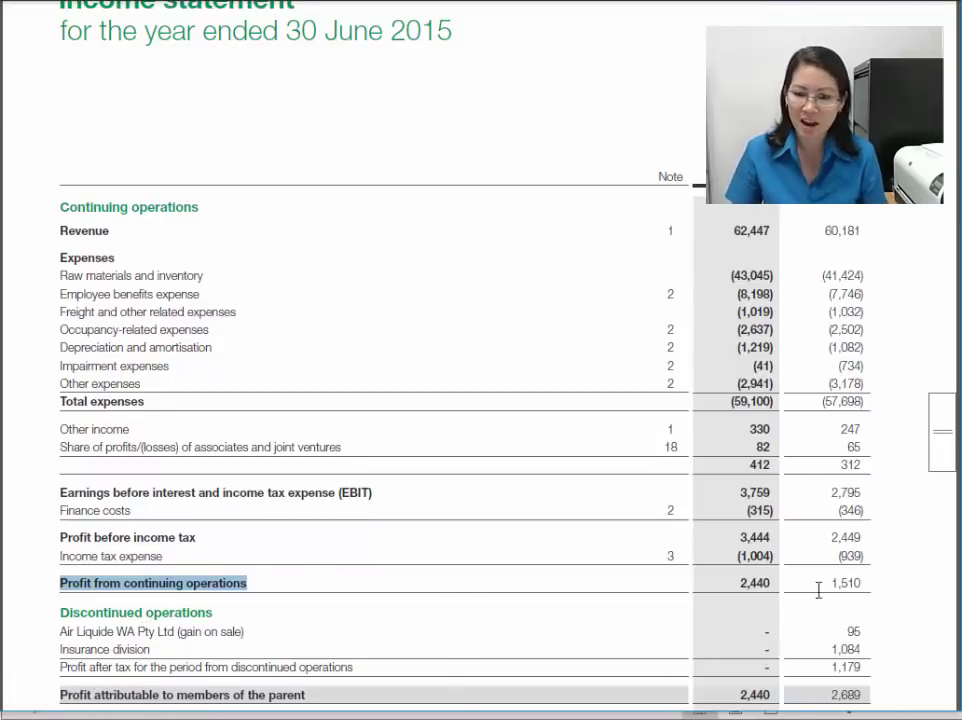
drag(829, 583, 865, 598)
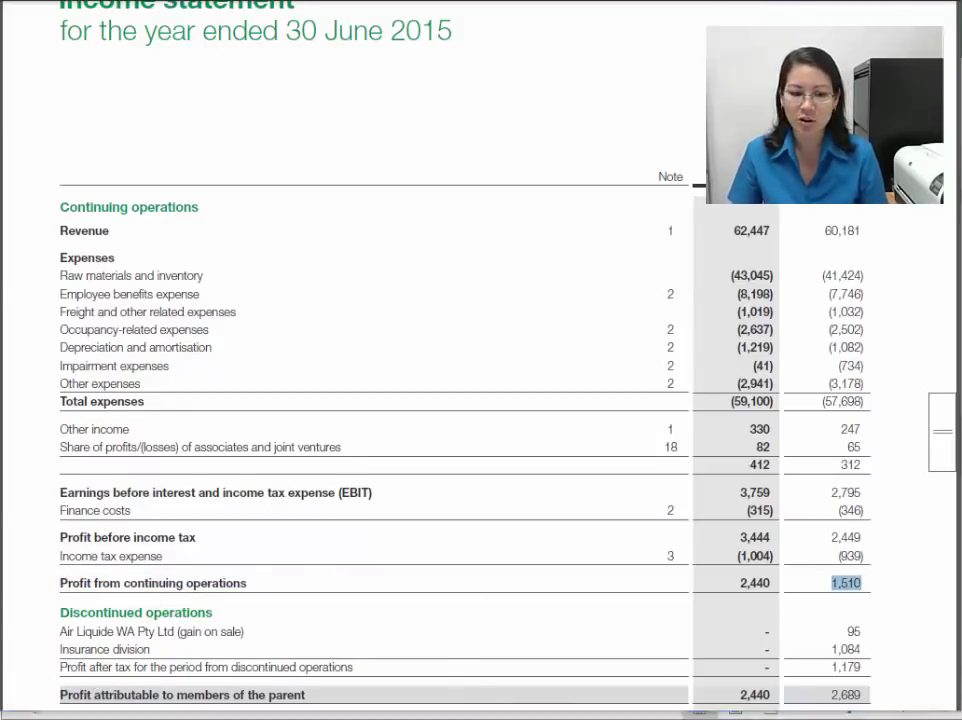
Step: Calculate the 2014 profit from continuing operations in G104 of the workbook with =SUM(G102:G103) and fill the formula across to D104
key(alt+Tab)
click(906, 588)
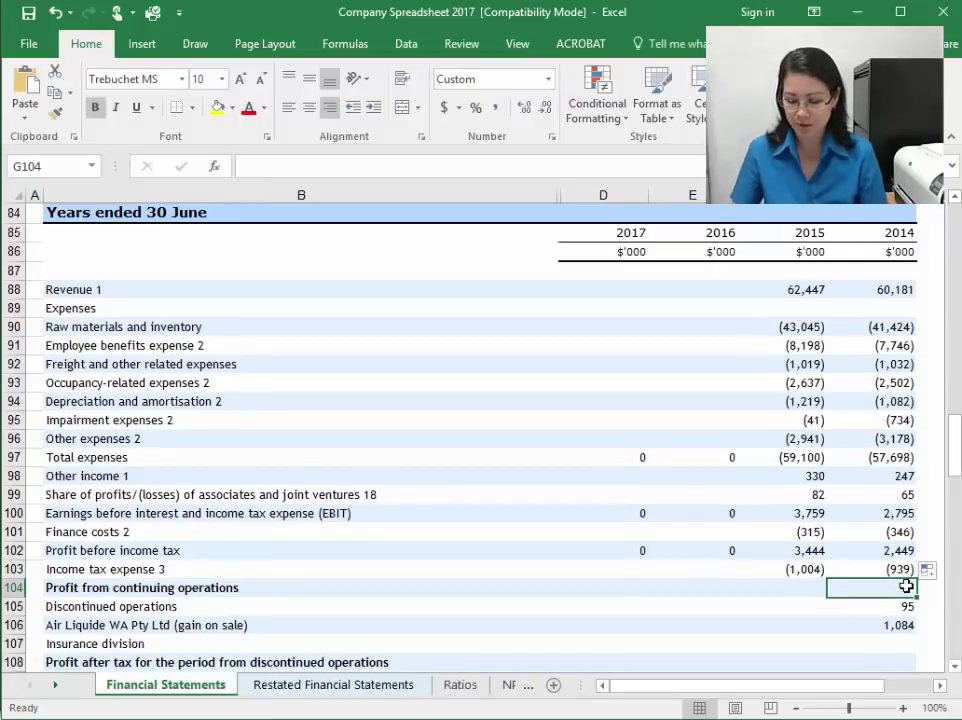
text(=sum()
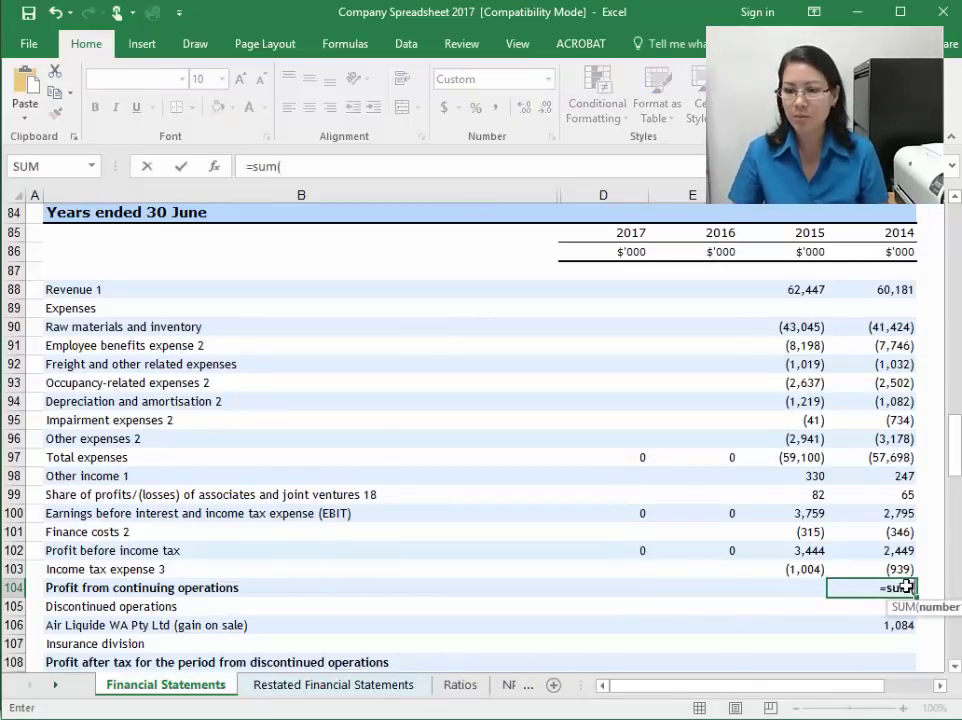
drag(893, 550, 891, 568)
key(Return)
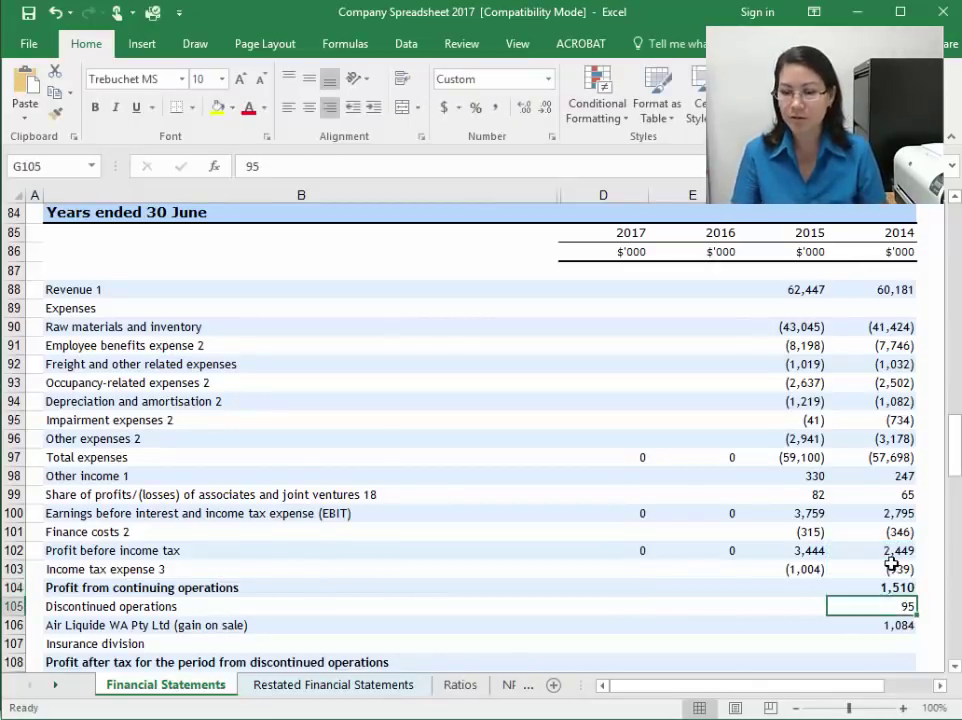
click(893, 587)
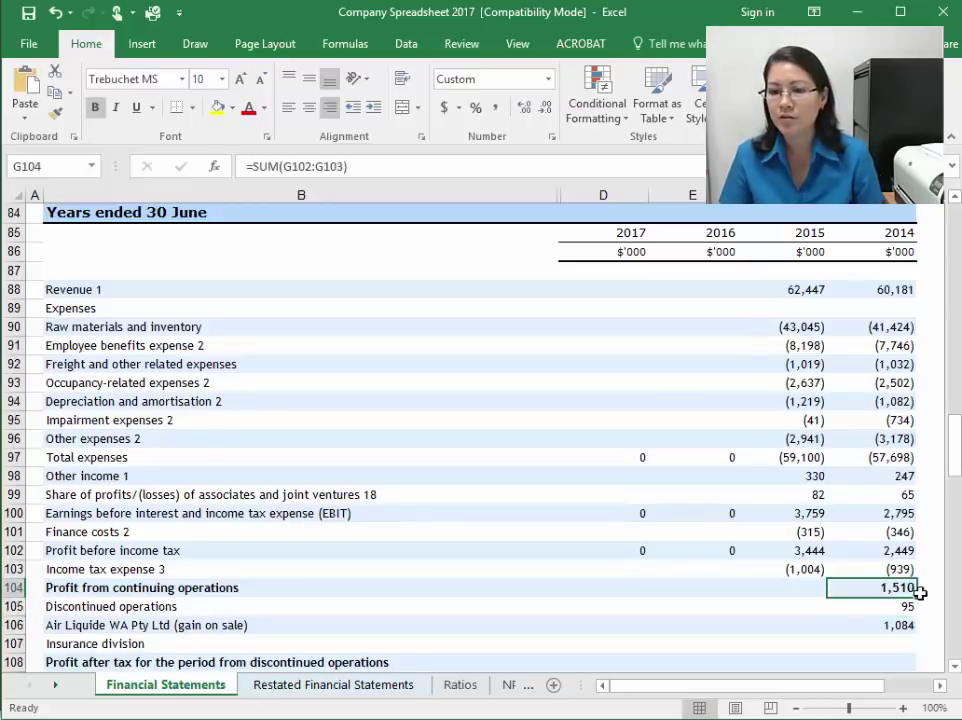
drag(919, 593, 570, 600)
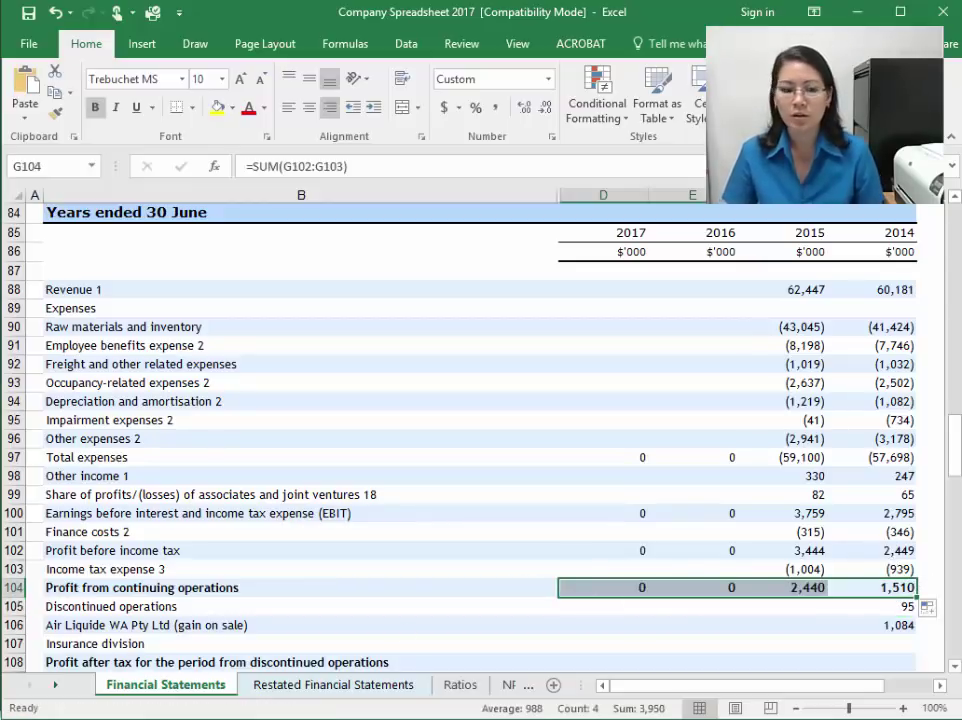
Step: Check the filled profit from continuing operations against the annual report and review the discontinued operations rows 105 to 107 in the workbook
click(168, 719)
click(348, 712)
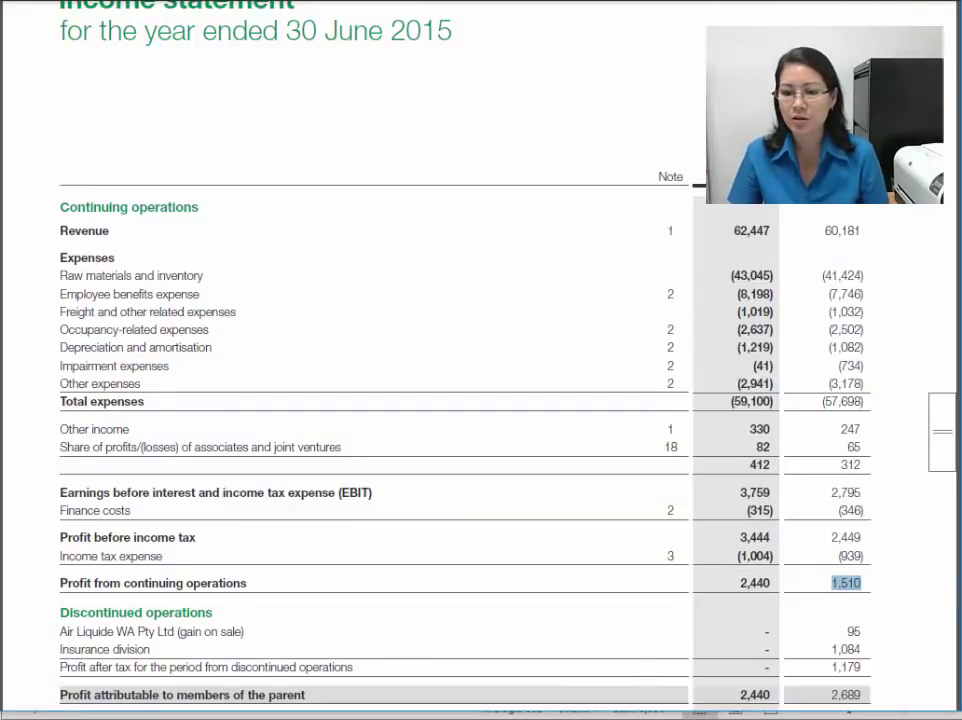
key(alt+Tab)
click(860, 602)
scroll(666, 546, down, 2)
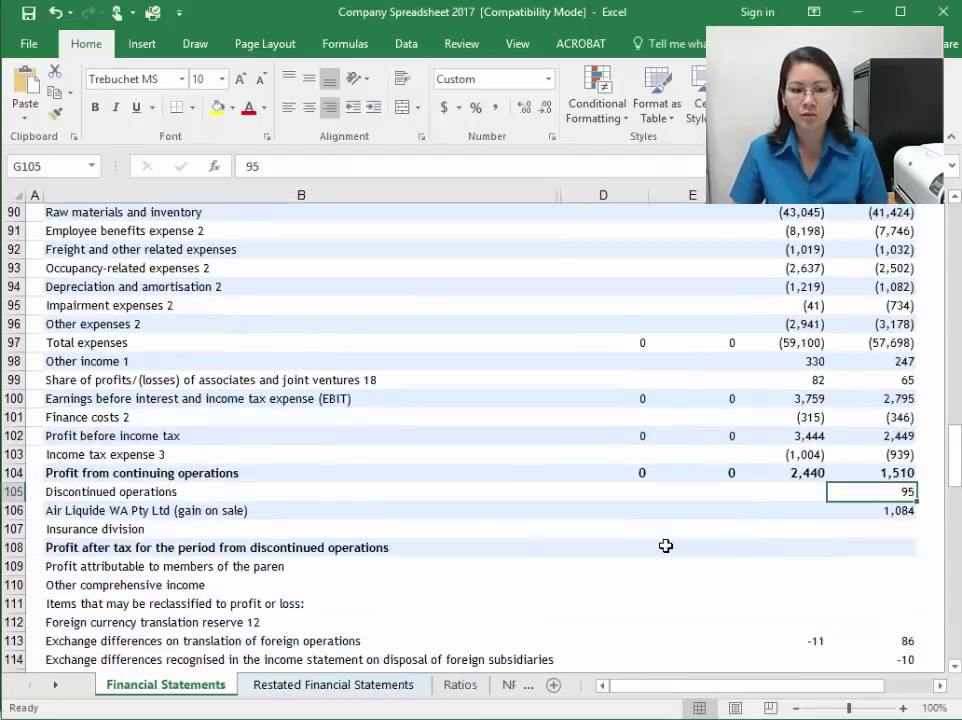
scroll(666, 546, down, 2)
drag(802, 377, 795, 410)
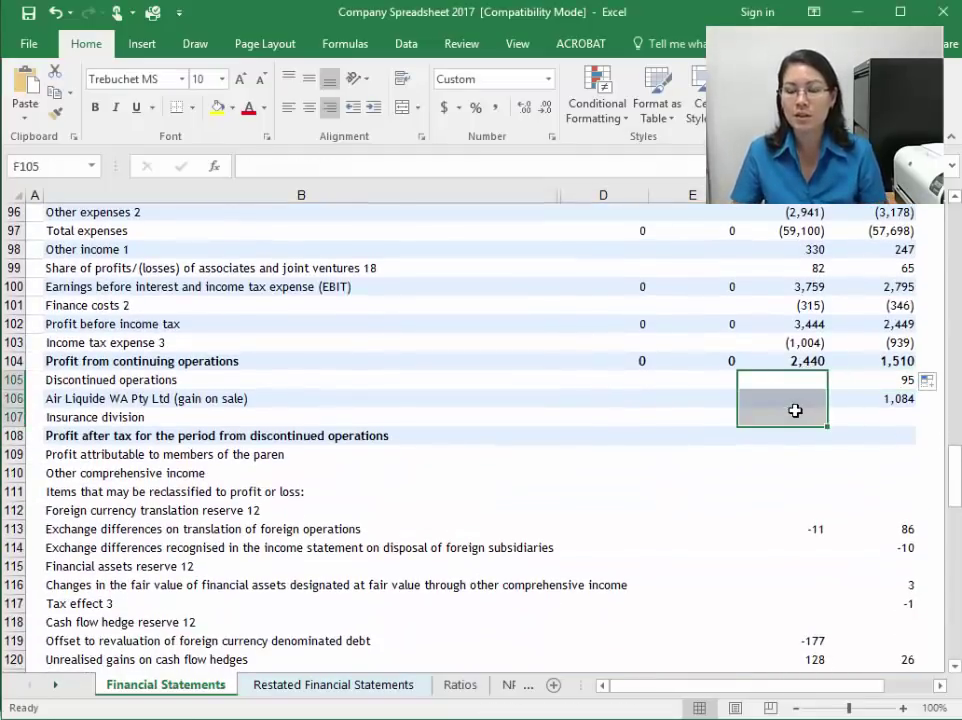
click(864, 414)
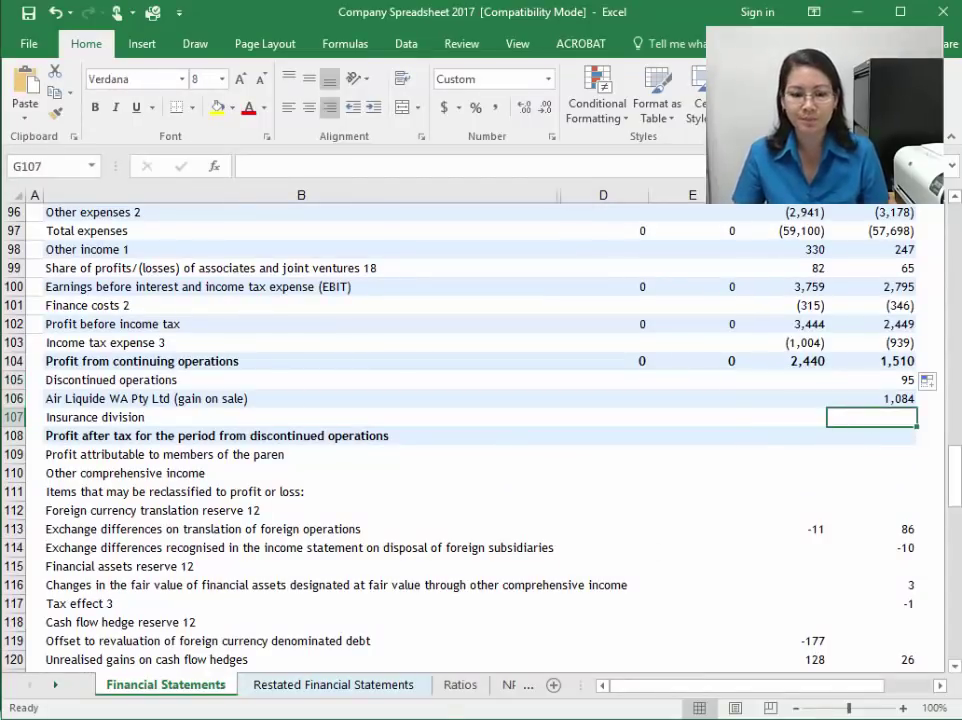
Step: Examine the discontinued operations subtotal, profit attributable to members of the parent and earnings per share in the annual report
key(alt+Tab)
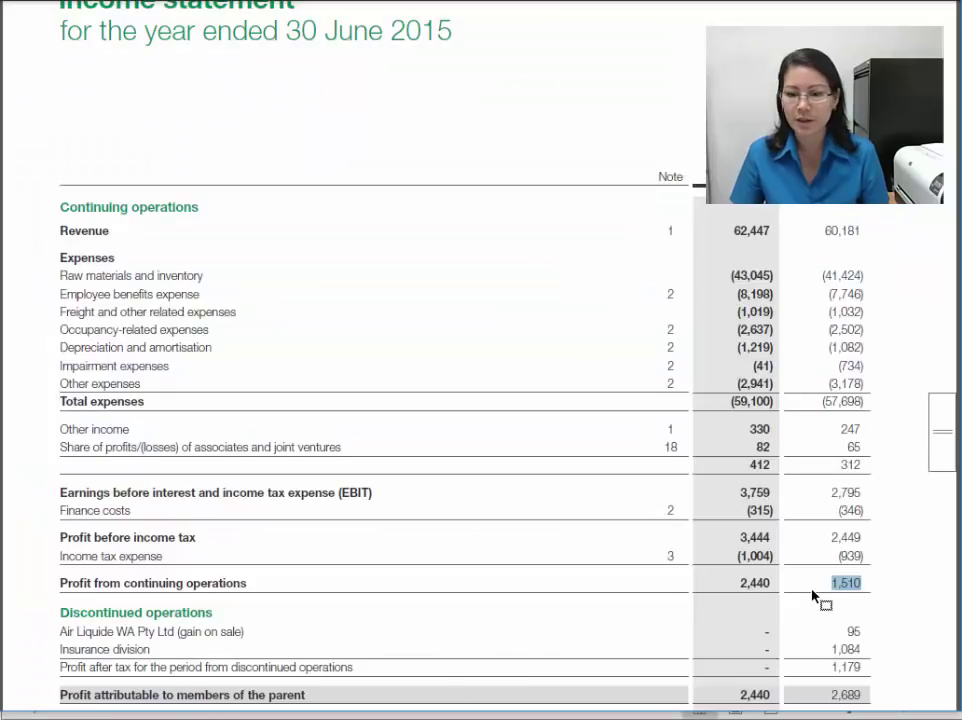
scroll(796, 635, down, 1)
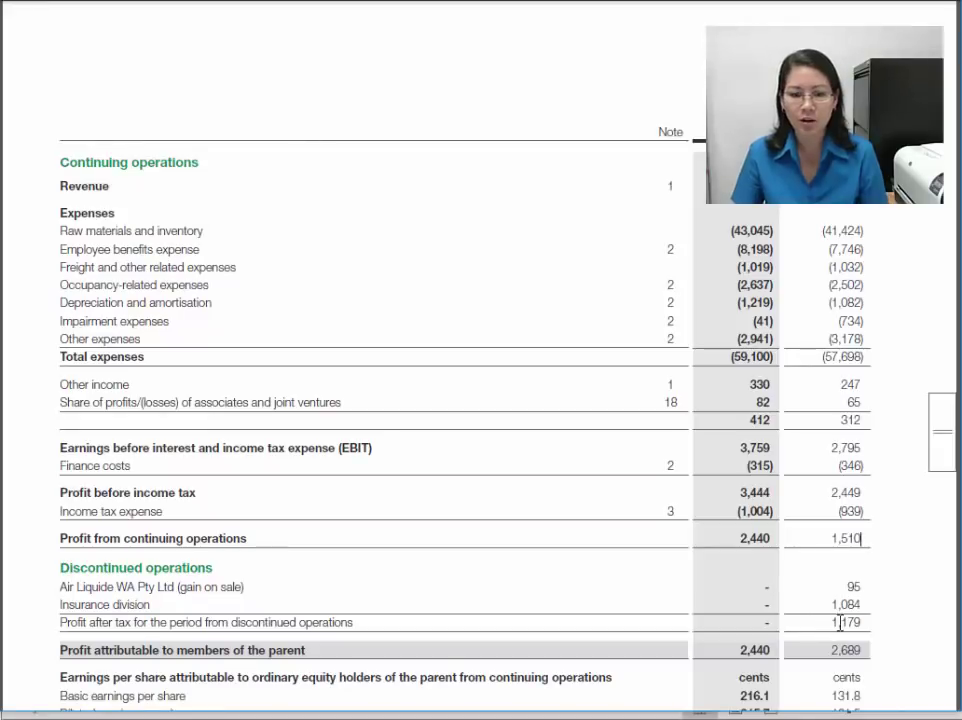
drag(831, 622, 861, 622)
scroll(772, 649, down, 2)
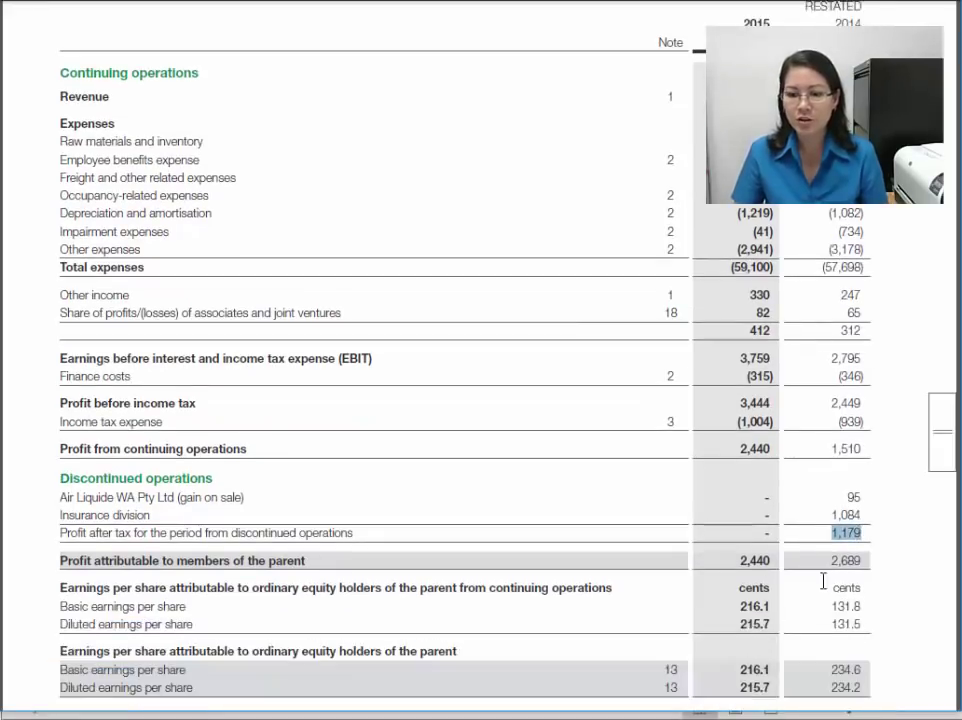
drag(826, 560, 864, 560)
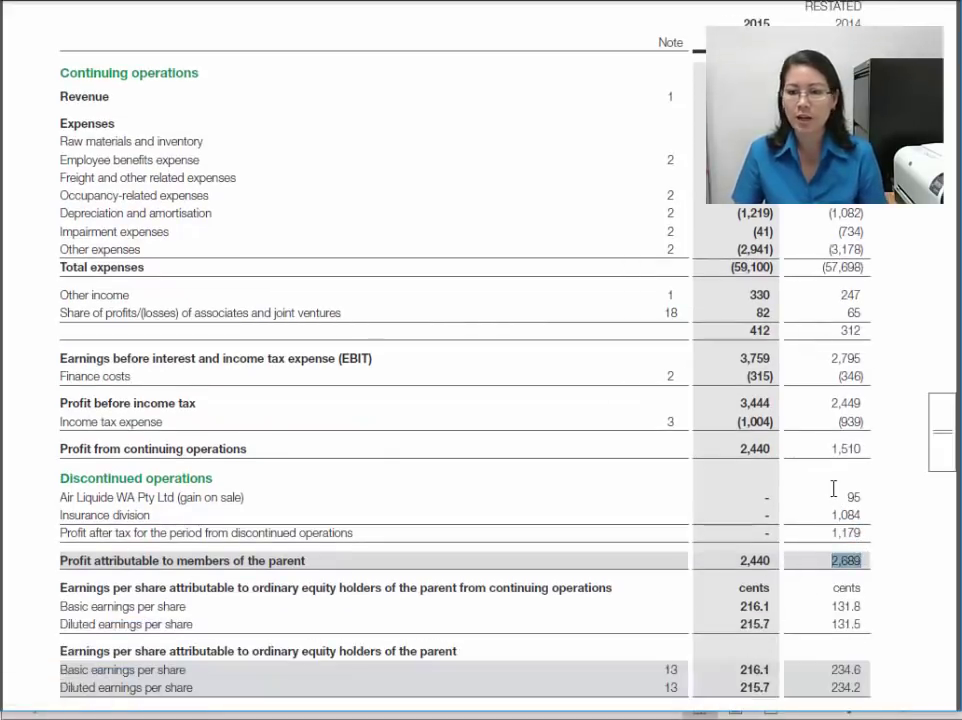
drag(849, 495, 863, 561)
scroll(112, 582, down, 2)
drag(63, 498, 337, 500)
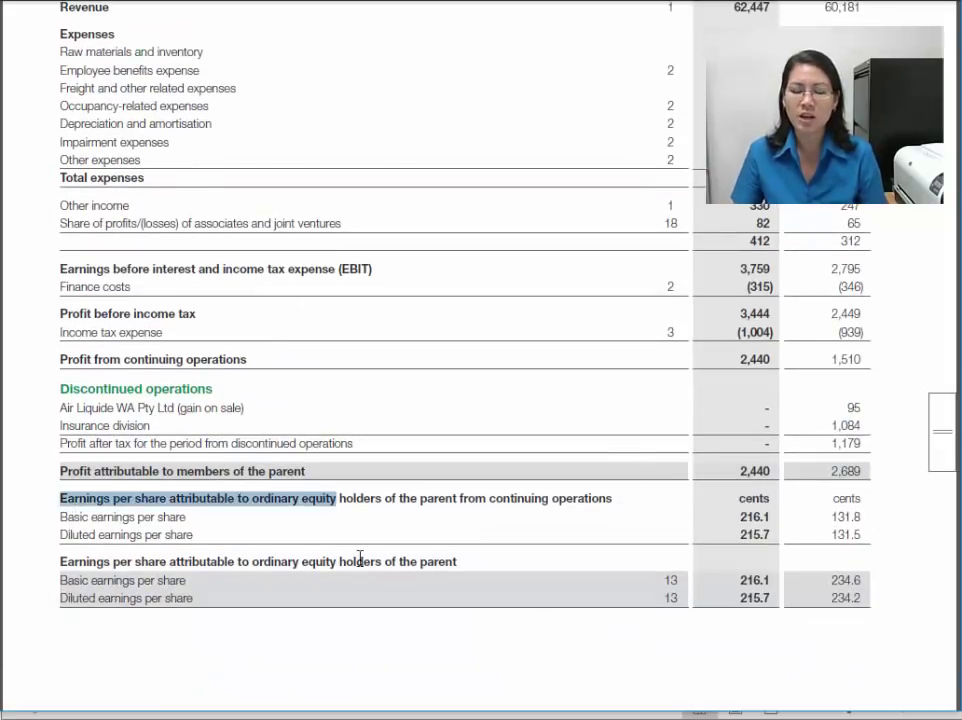
drag(360, 560, 836, 603)
click(741, 535)
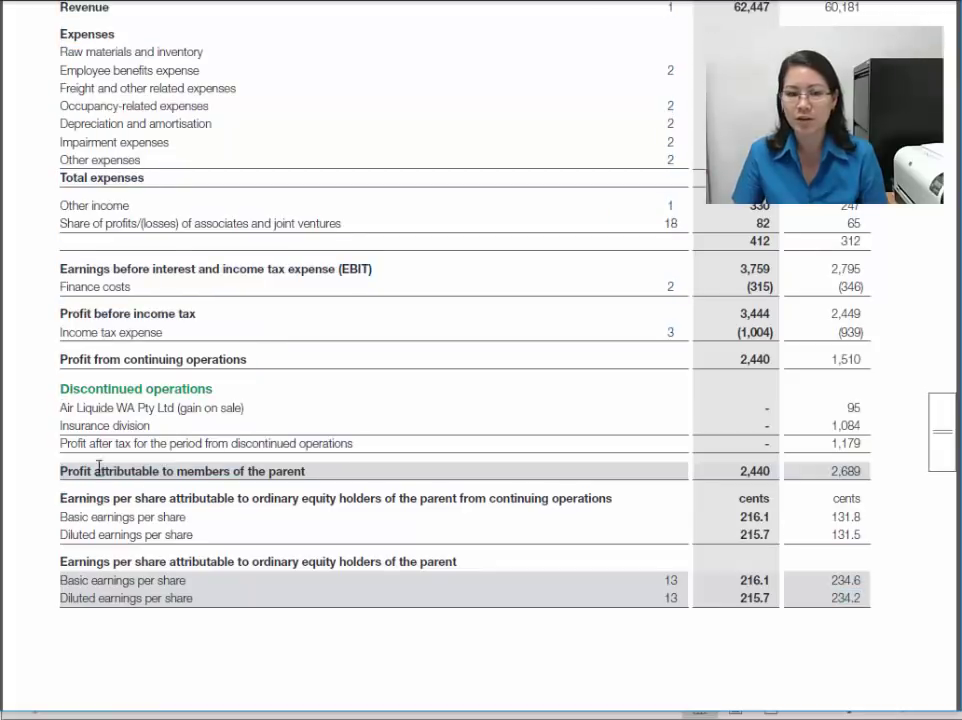
drag(200, 473, 735, 471)
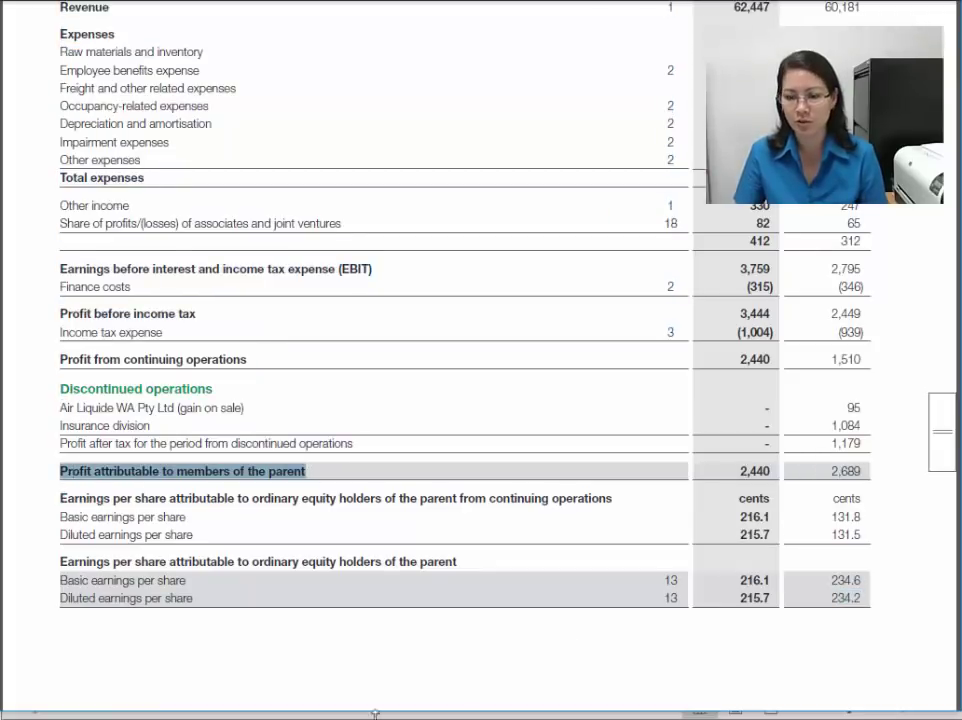
drag(831, 471, 857, 472)
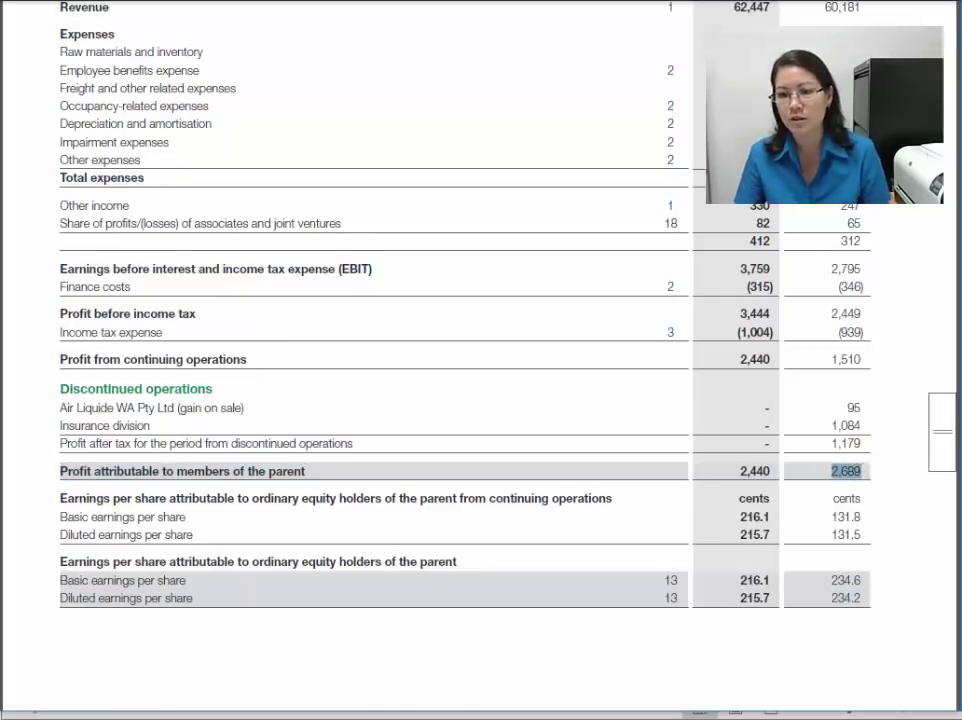
Step: Compare the Air Liquide and Insurance division lines in the annual report with rows 105 to 107 of the workbook
key(alt+Tab)
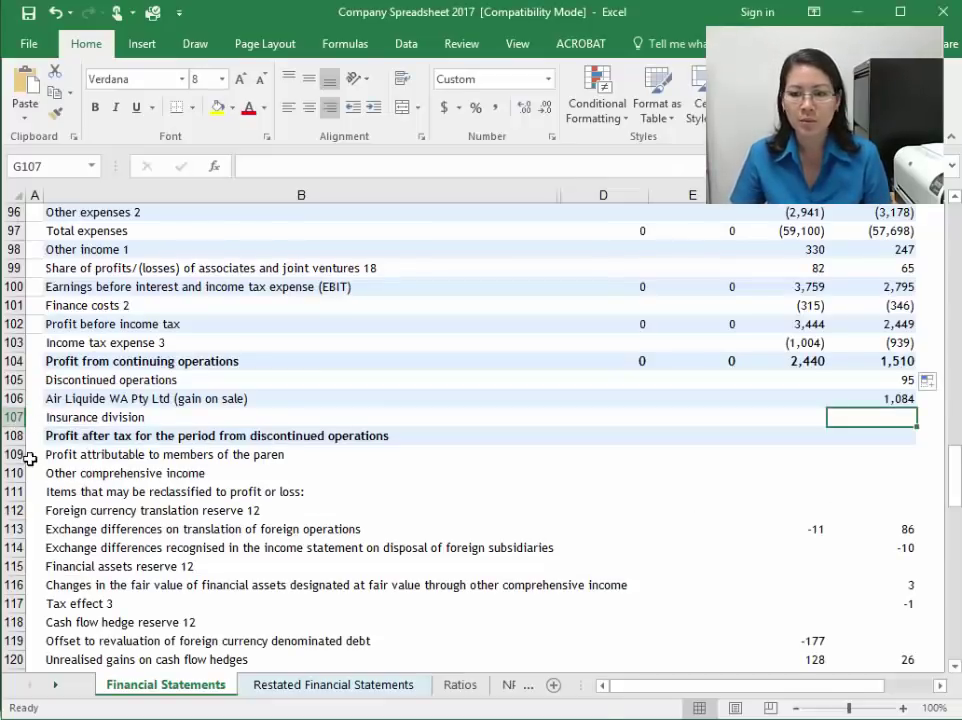
click(118, 418)
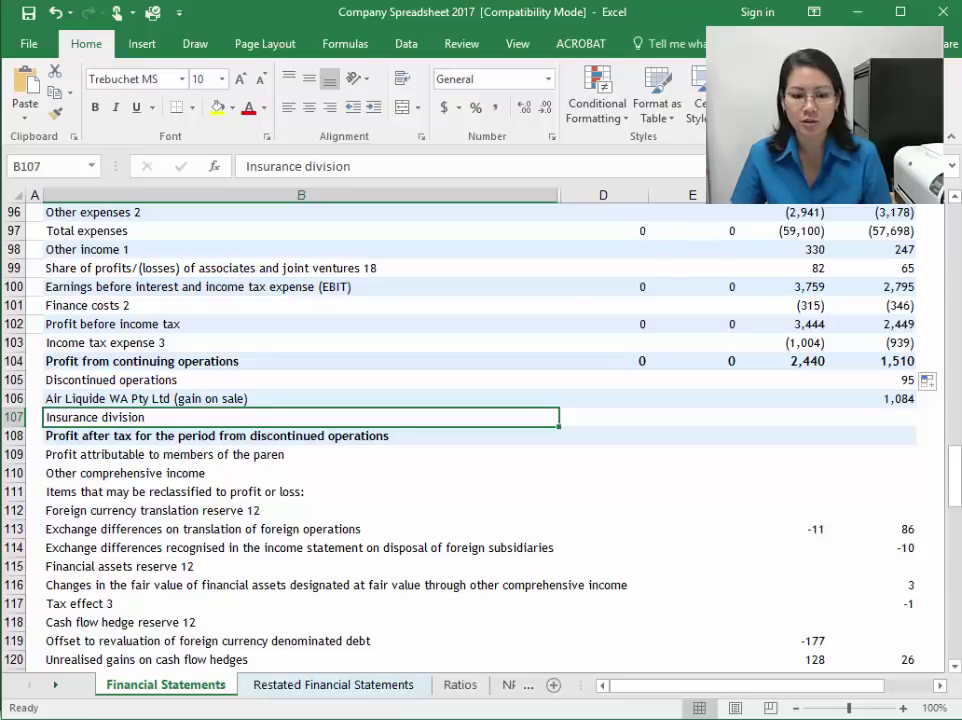
key(alt+Tab)
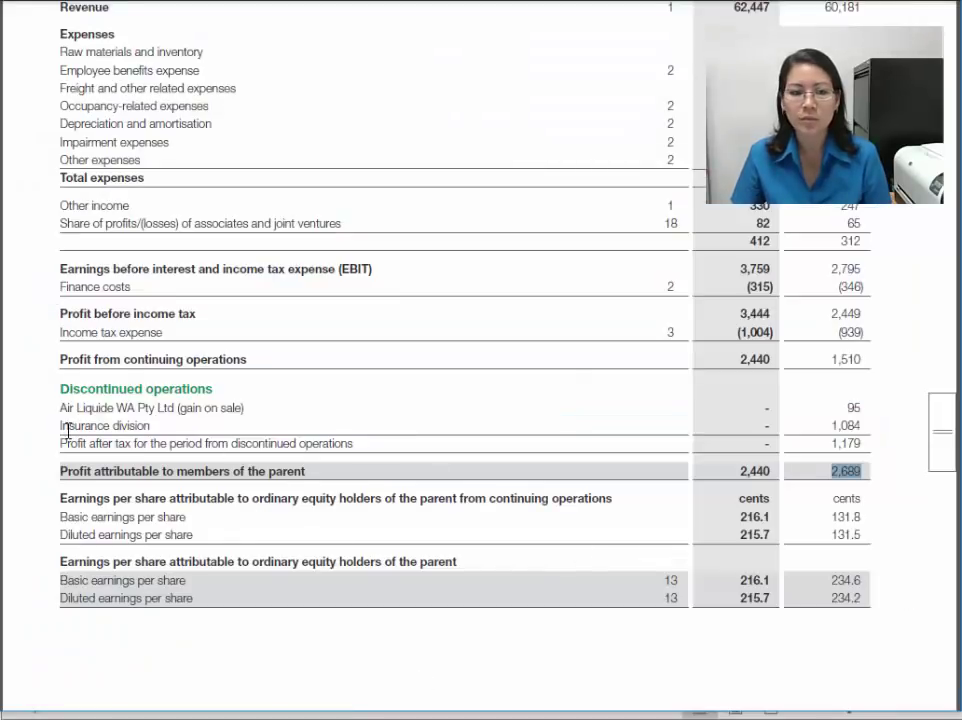
drag(105, 425, 210, 406)
click(86, 428)
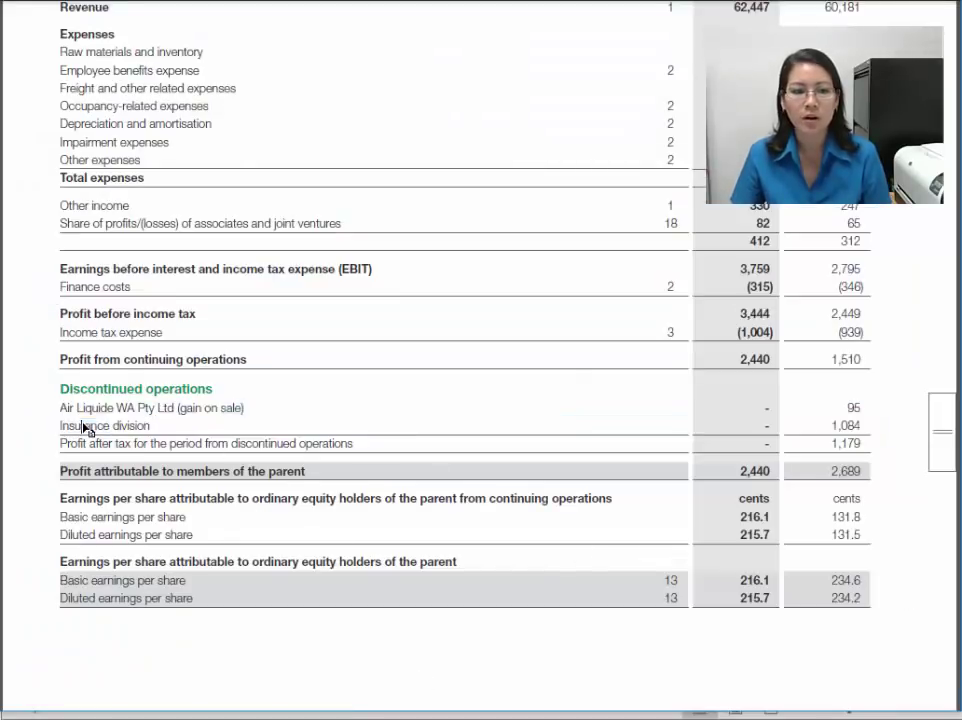
drag(67, 410, 158, 426)
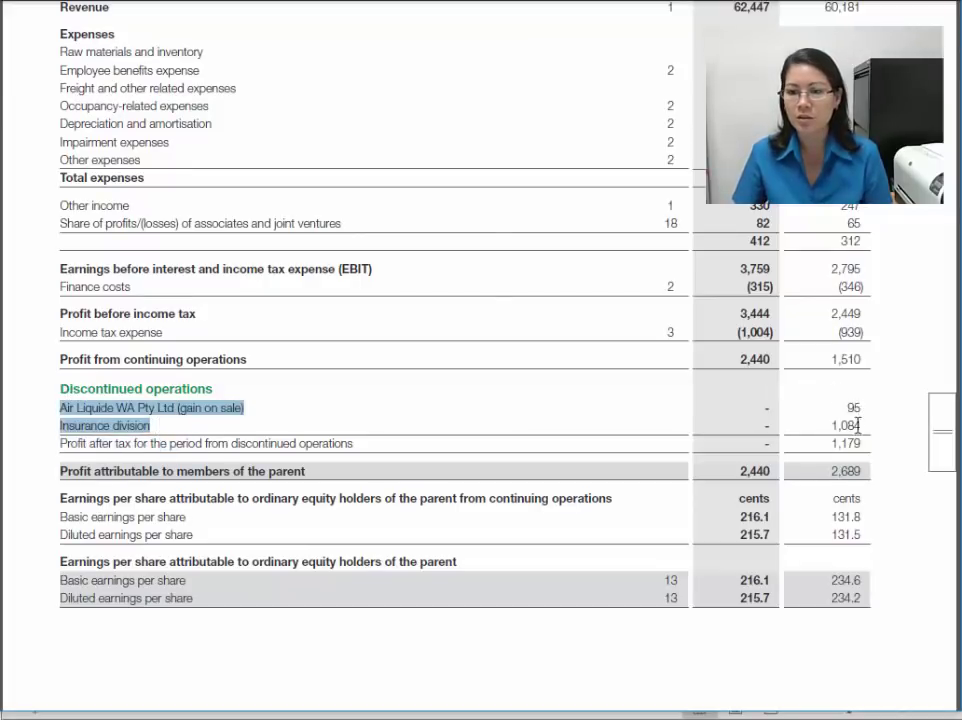
key(alt+Tab)
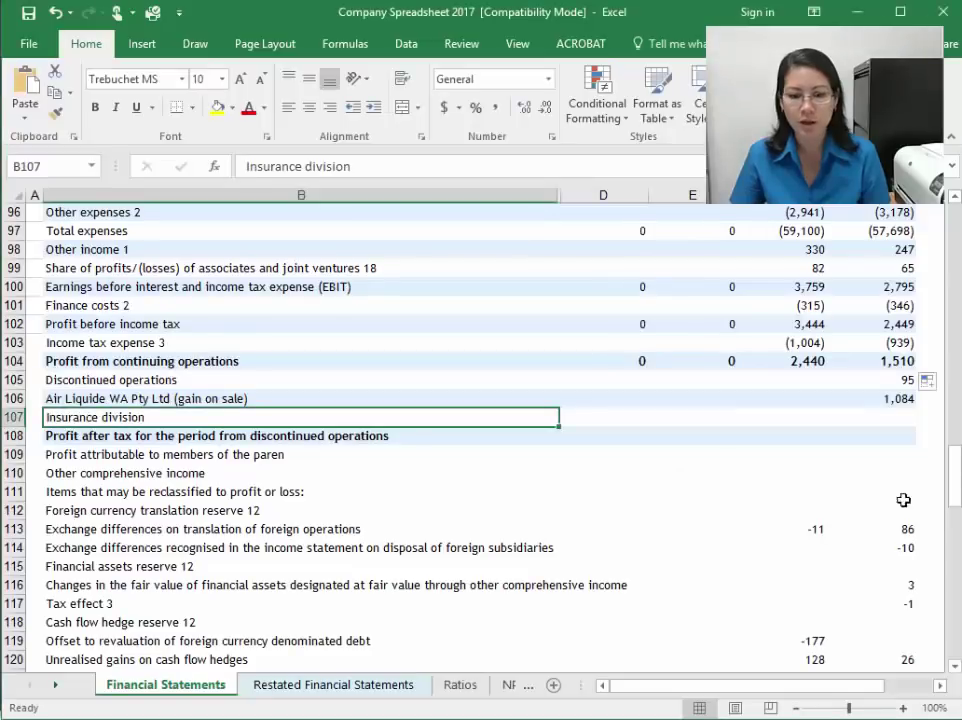
Step: Clear G105 in the workbook and enter 95 for Air Liquide in G106 and 1084 for the Insurance division in G107
click(895, 384)
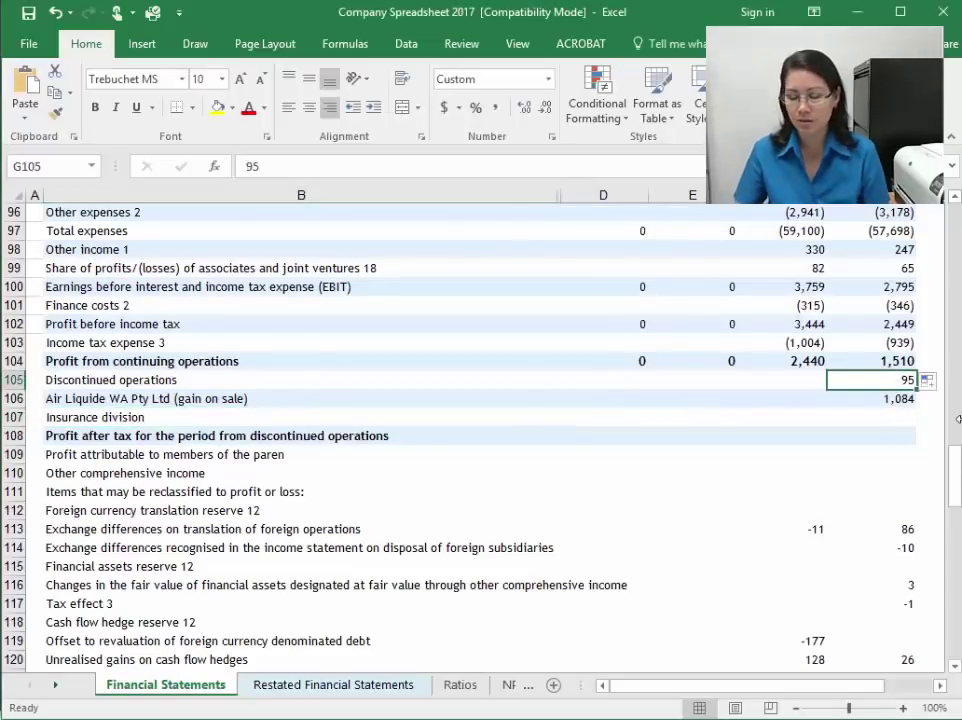
key(Delete)
key(Down)
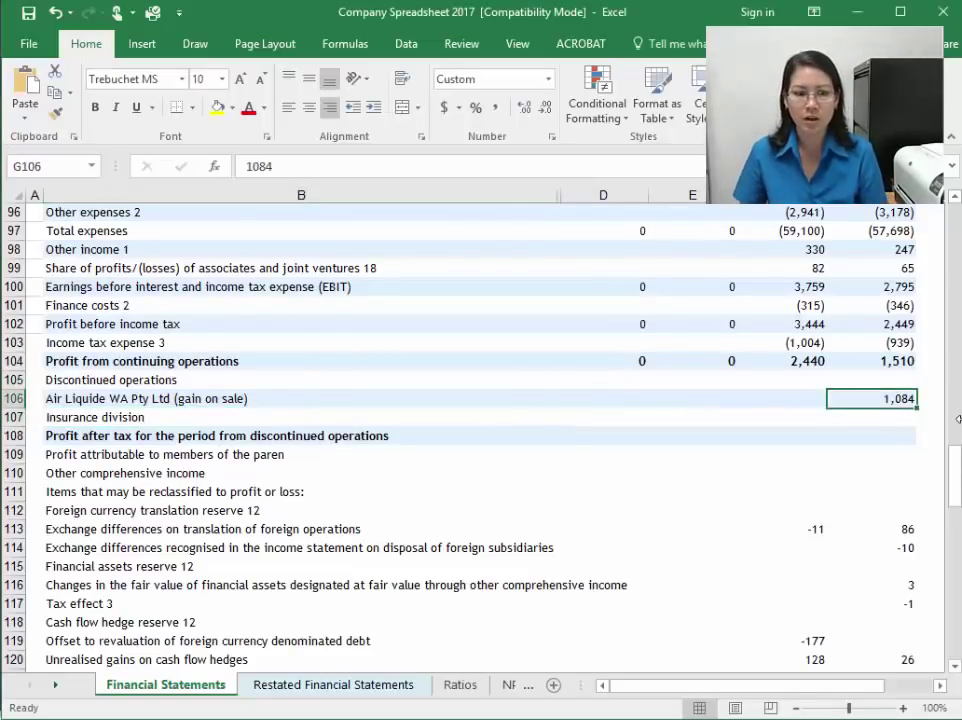
text(95)
key(Return)
text(1084)
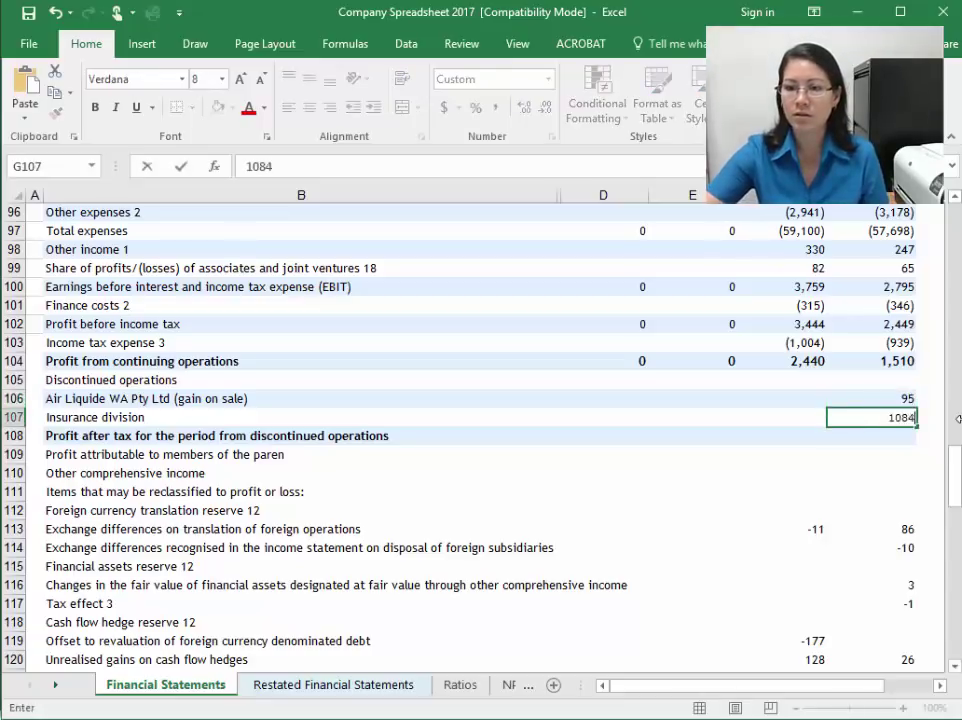
key(Return)
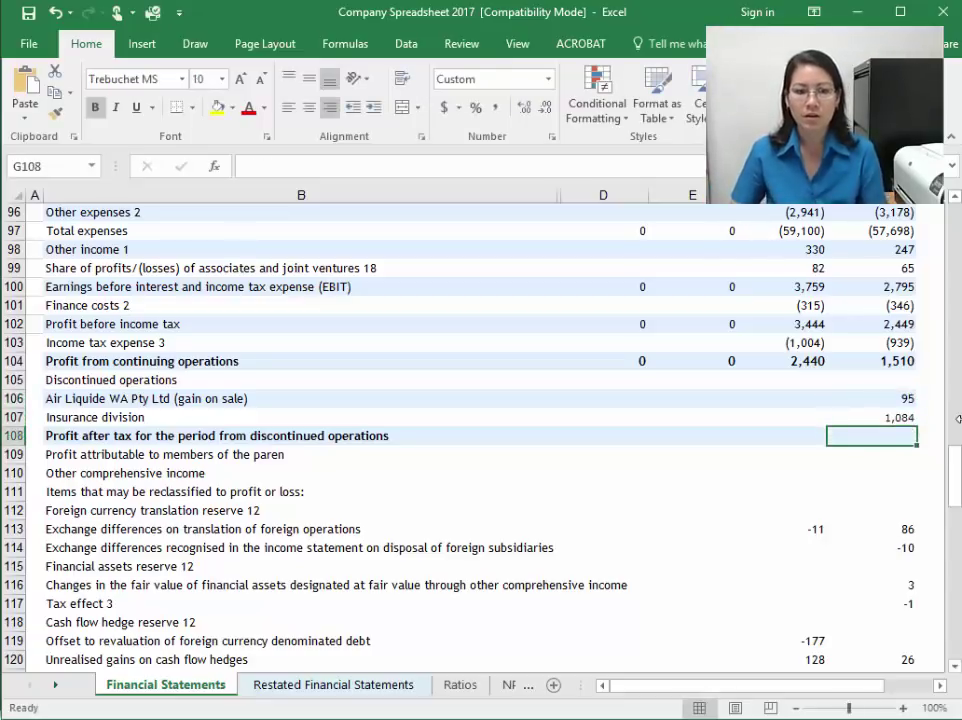
Step: Delete row 108, Profit after tax for the period from discontinued operations, from the income statement
text(=)
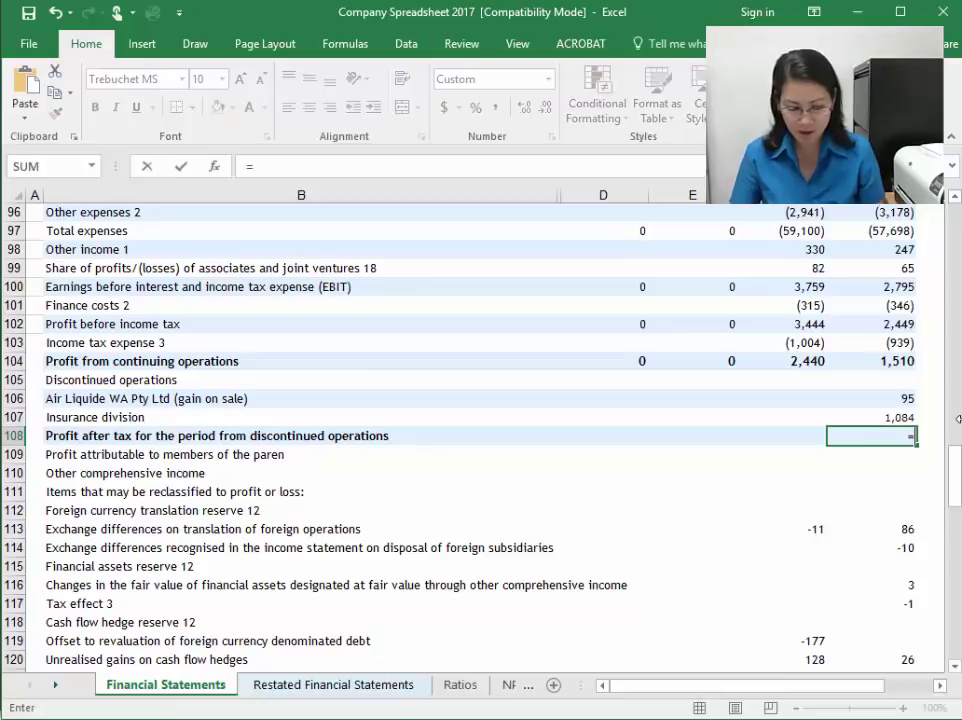
key(Escape)
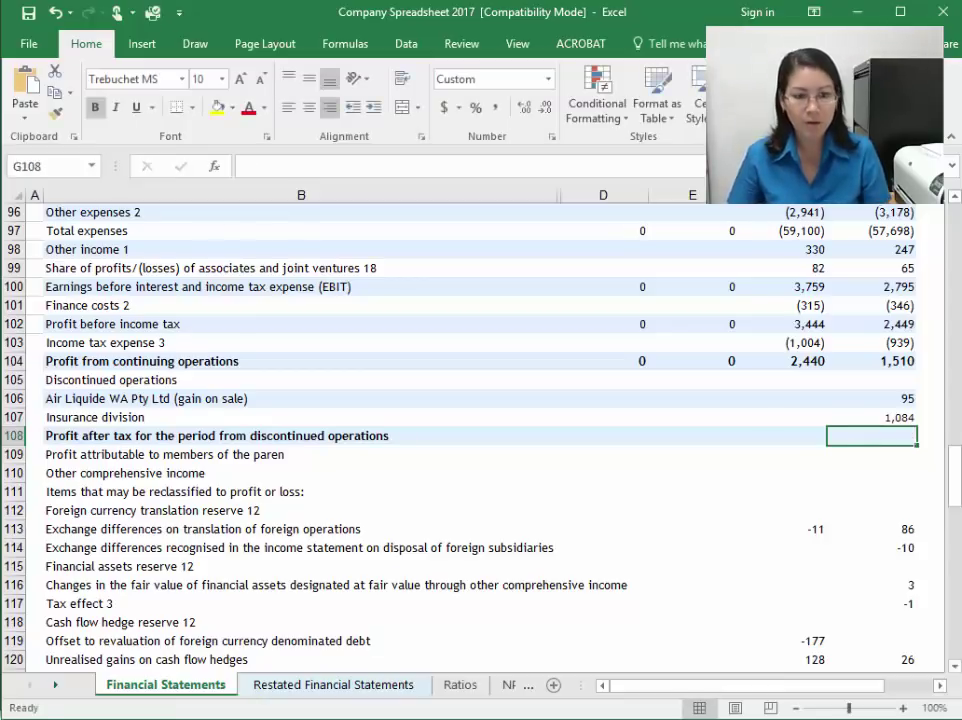
click(16, 438)
right_click(16, 438)
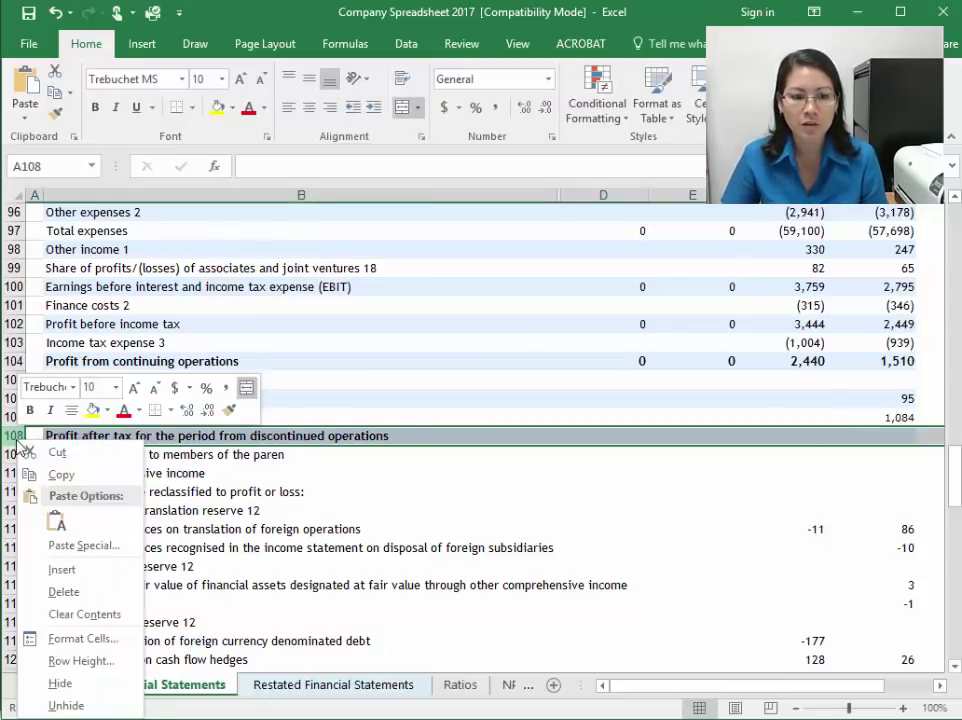
click(124, 582)
click(430, 529)
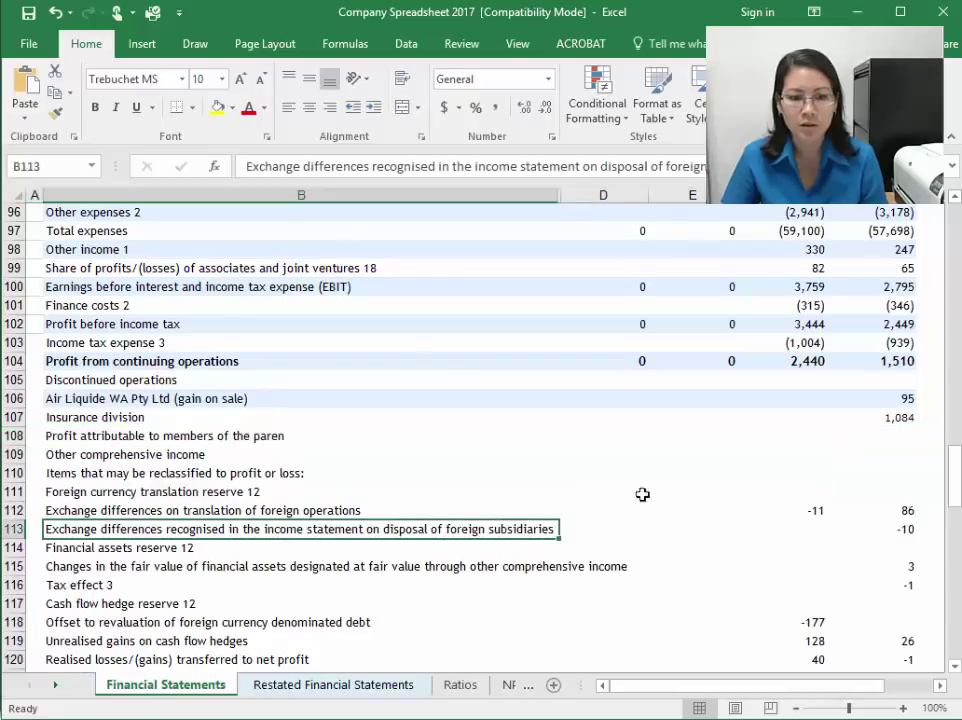
Step: Correct the label in B108 to "Profit attributable to members of the parent"
click(160, 436)
click(533, 167)
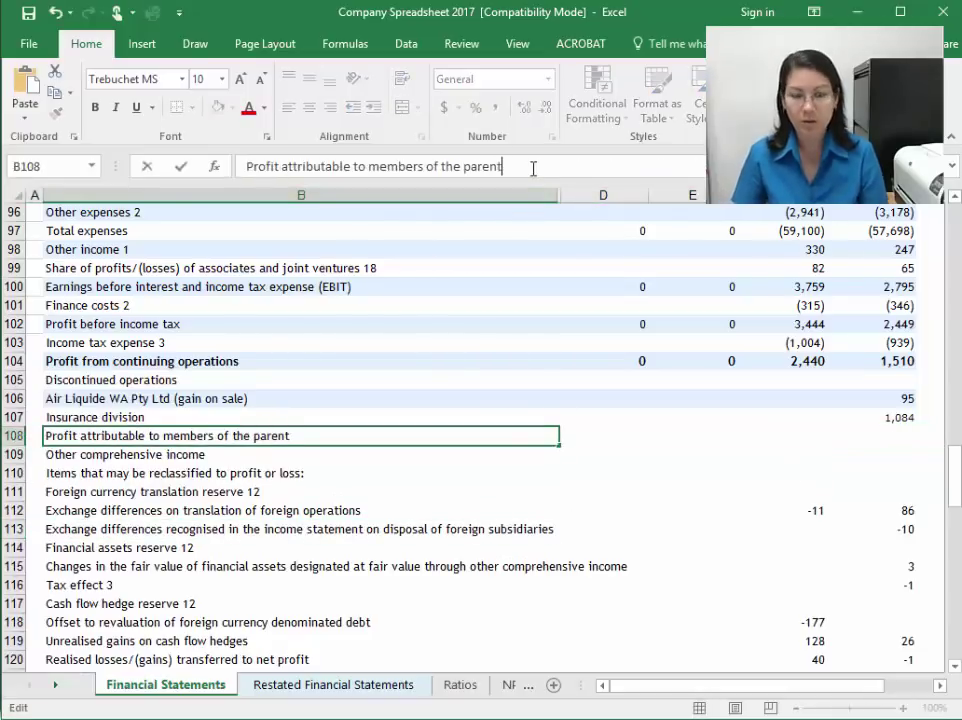
text(t)
key(Return)
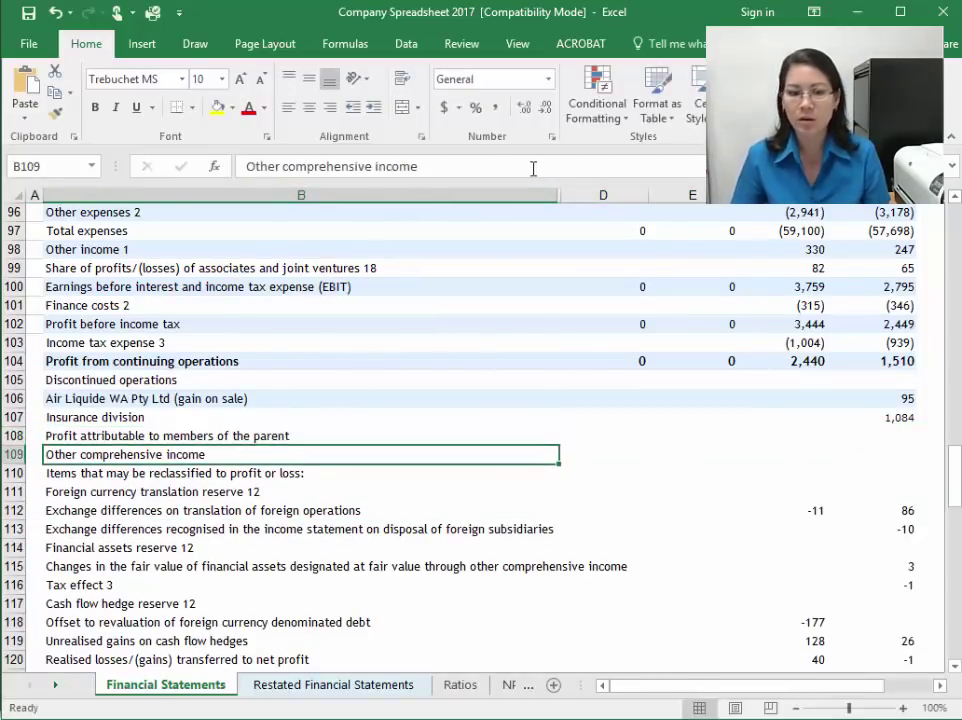
Step: Calculate the 2014 profit attributable to members of the parent in G108 with =SUM(G104:G107) and fill the formula across to D108
click(899, 453)
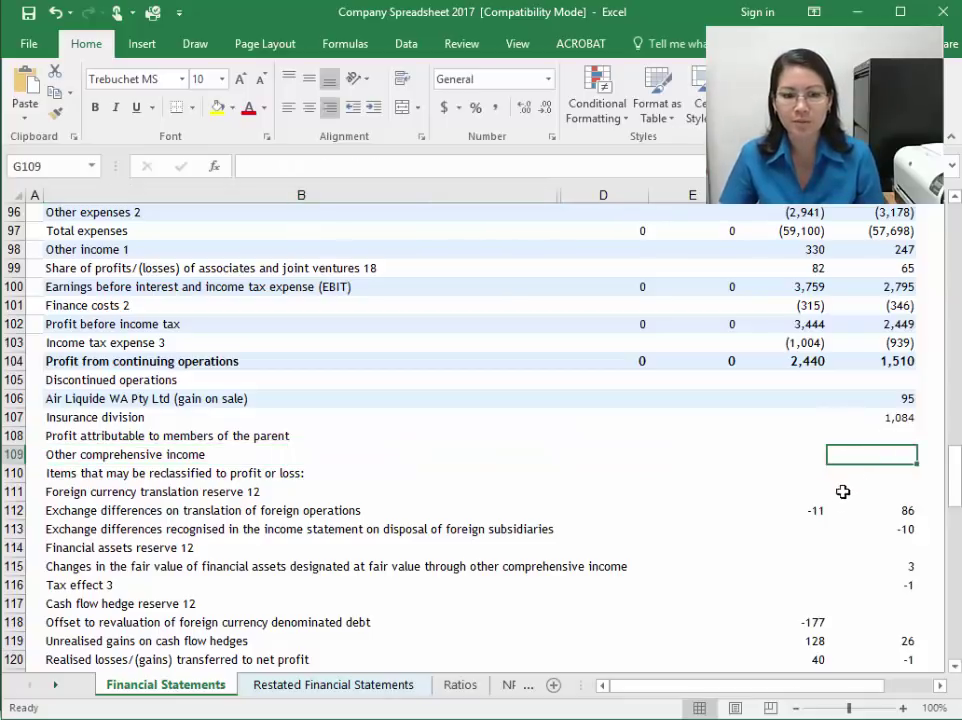
click(915, 435)
text(=sum()
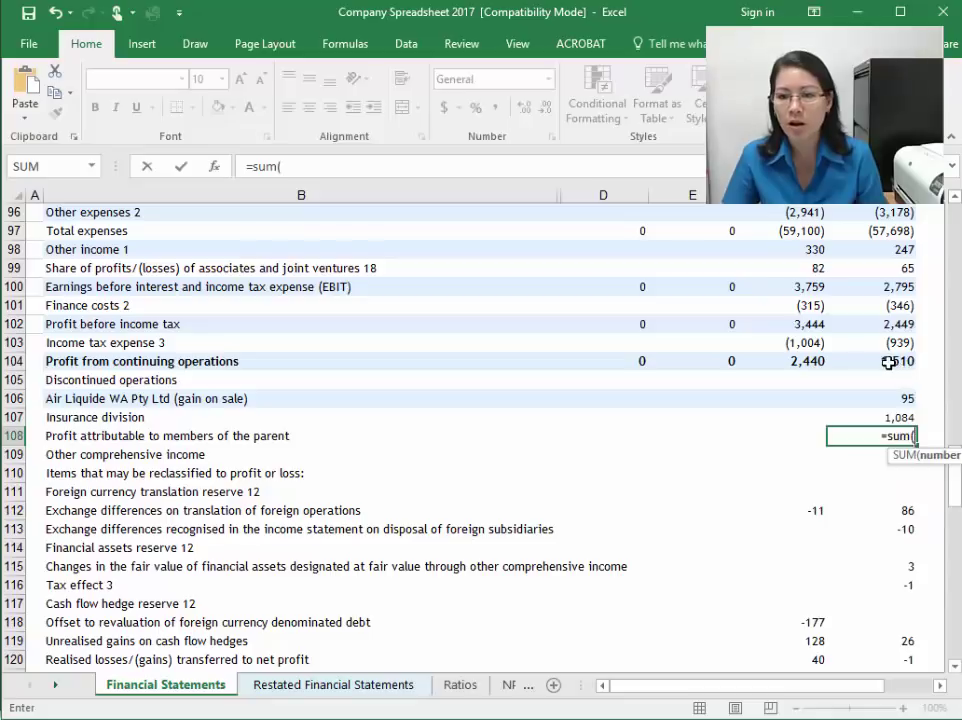
drag(886, 361, 878, 409)
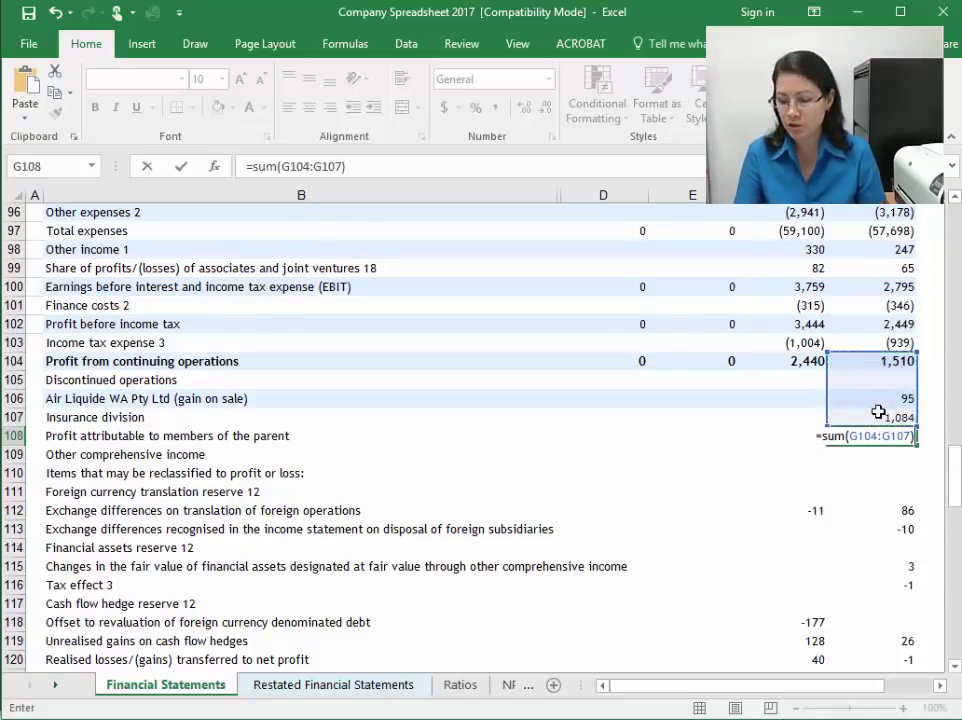
key(Return)
click(869, 430)
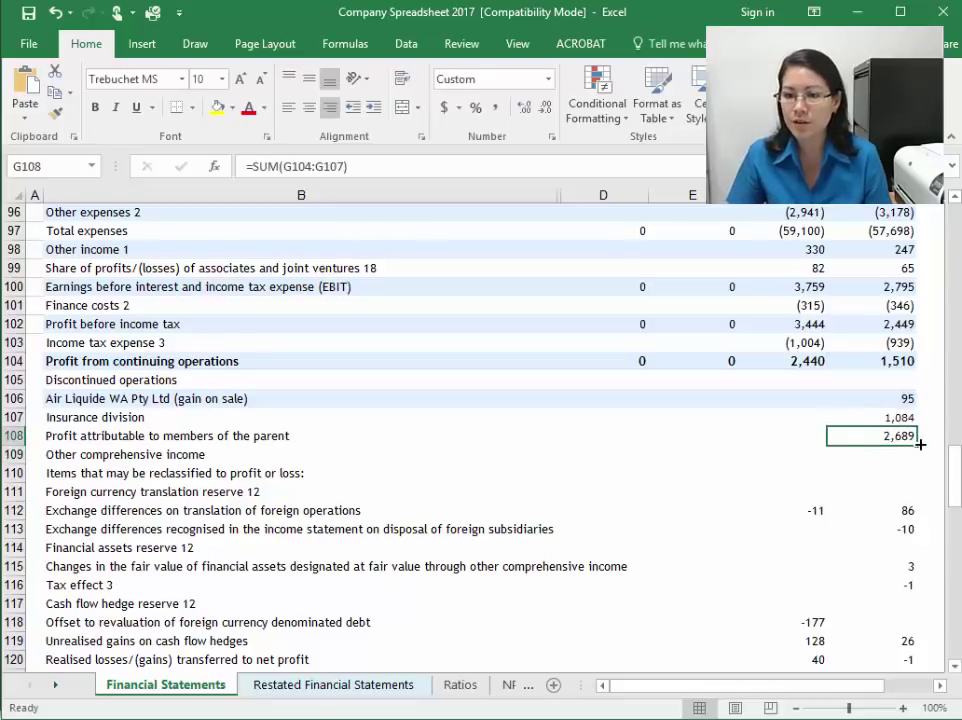
drag(917, 445, 592, 433)
click(784, 491)
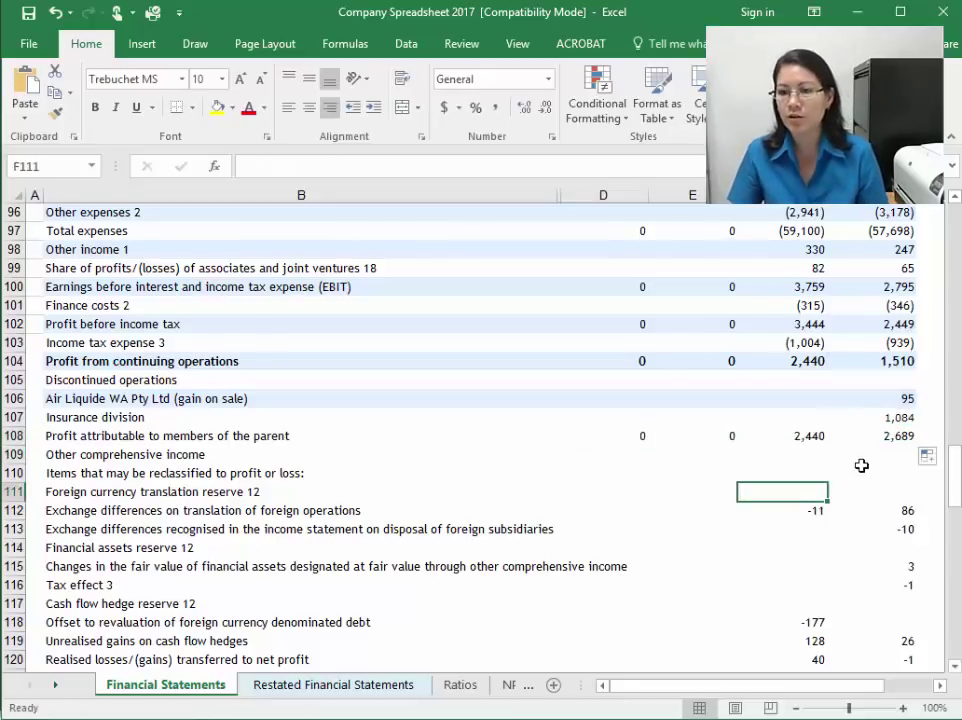
Step: Check the 2014 and 2015 profit attributable to members of the parent against the annual report's income statement and statement of comprehensive income
click(872, 433)
click(785, 436)
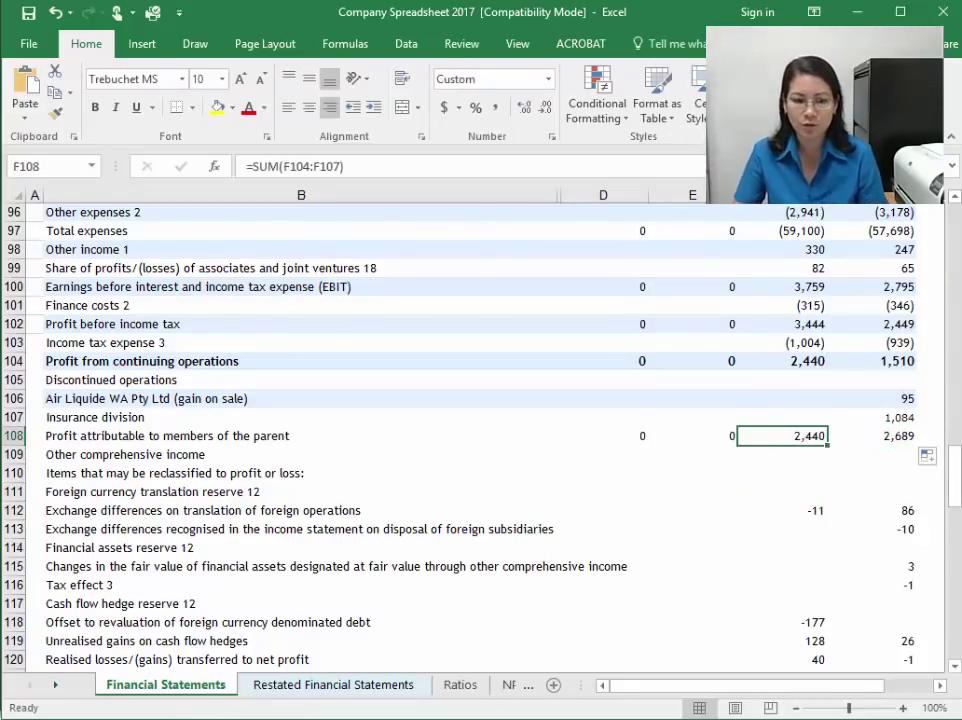
click(180, 717)
click(380, 700)
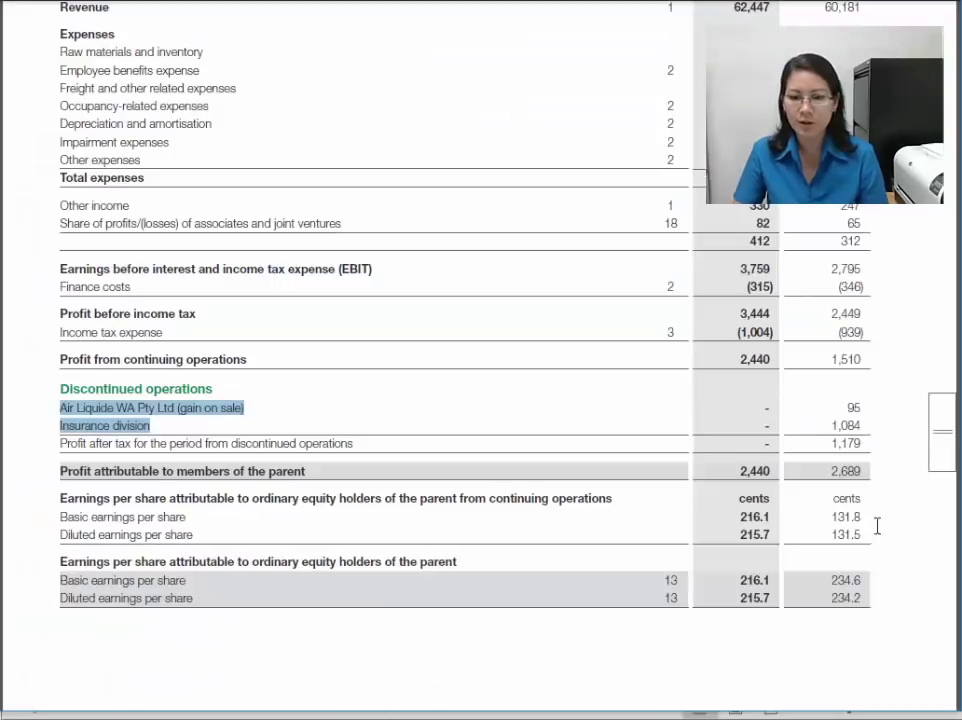
click(752, 470)
scroll(541, 528, down, 10)
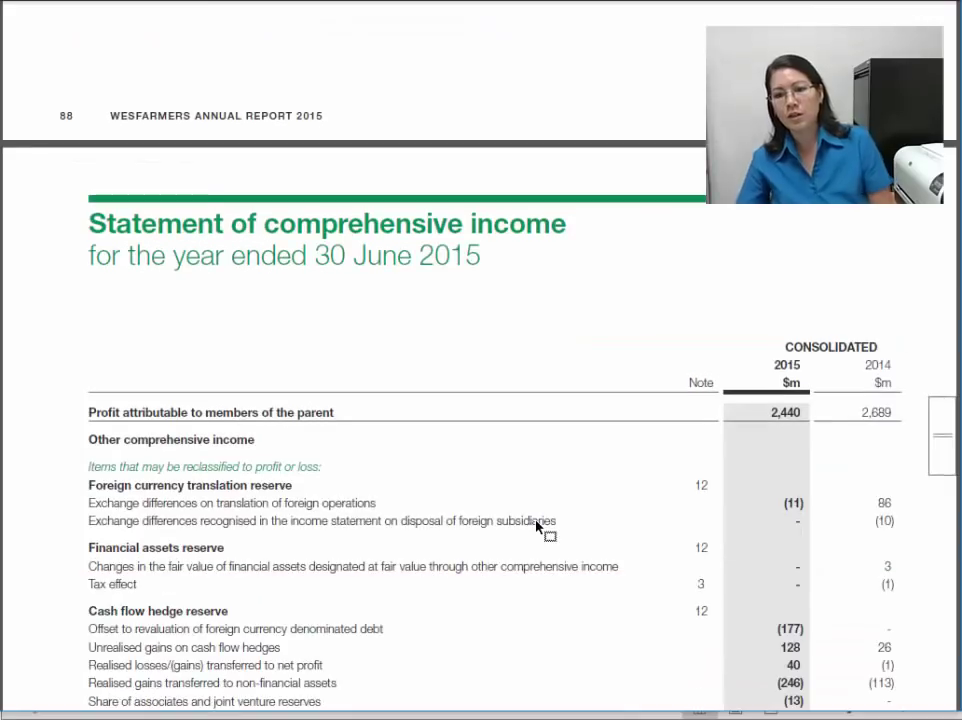
drag(89, 410, 297, 407)
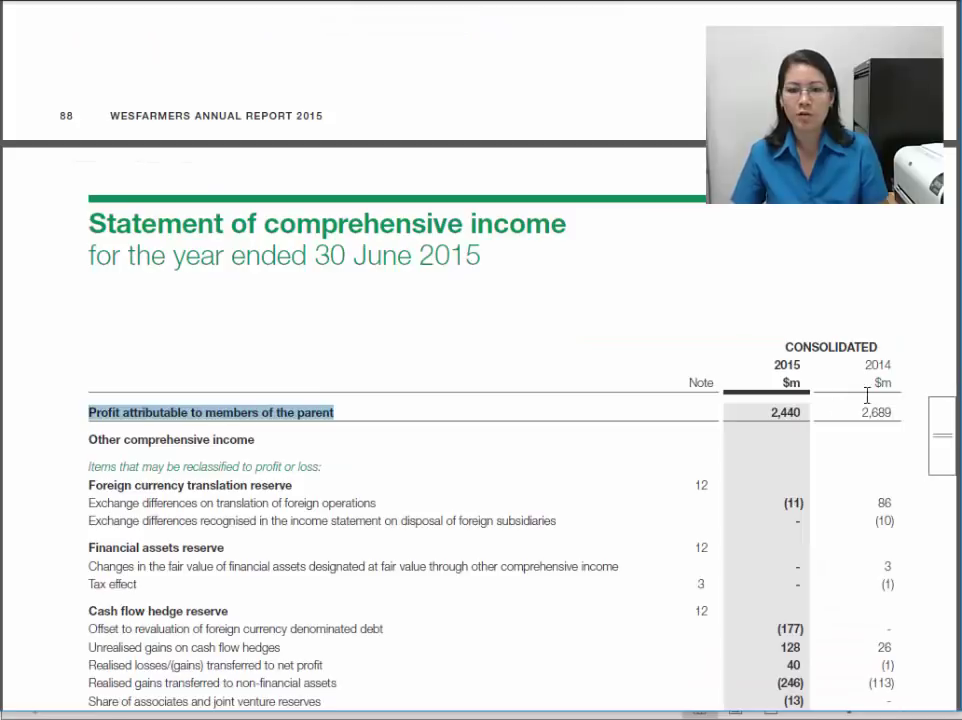
click(143, 466)
scroll(264, 490, down, 2)
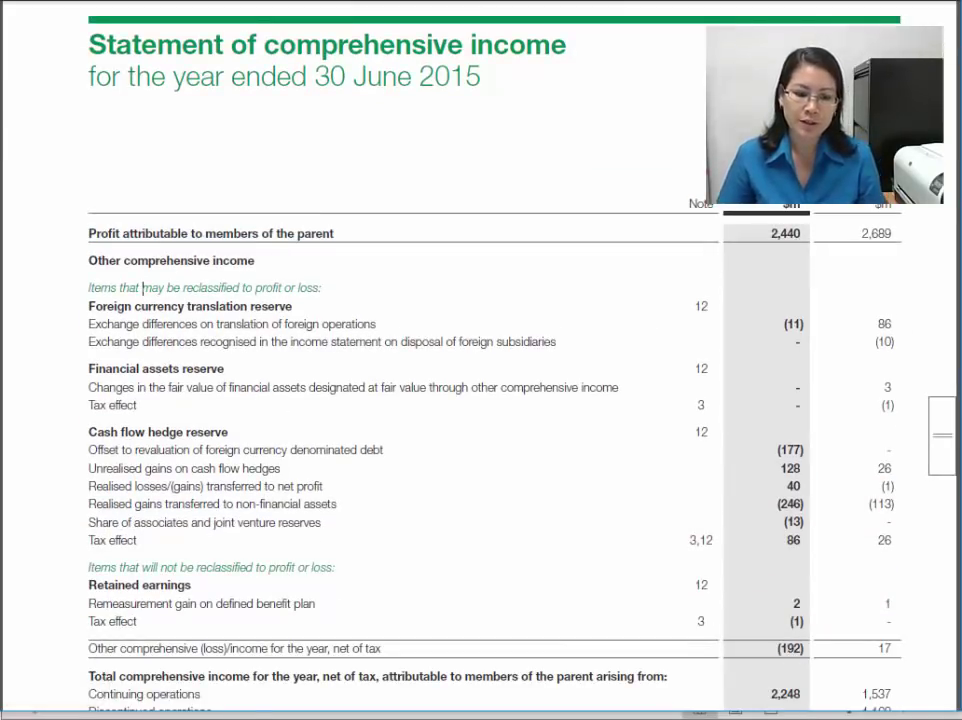
Step: Switch back to the workbook and italicise row 108, Profit attributable to members of the parent
key(alt+Tab)
click(507, 438)
scroll(648, 438, up, 2)
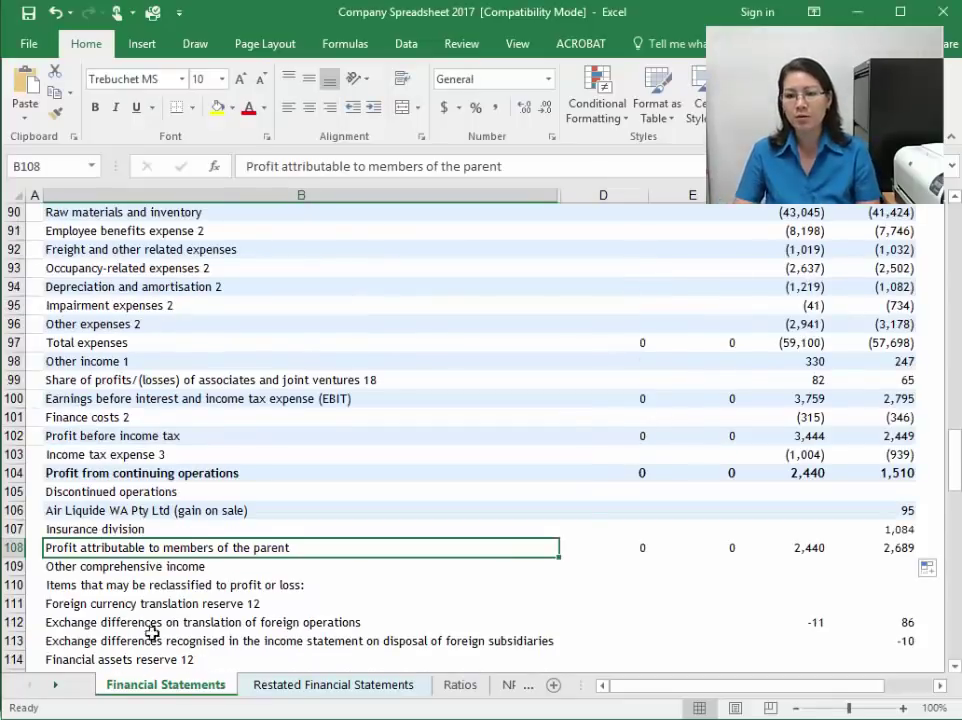
click(18, 548)
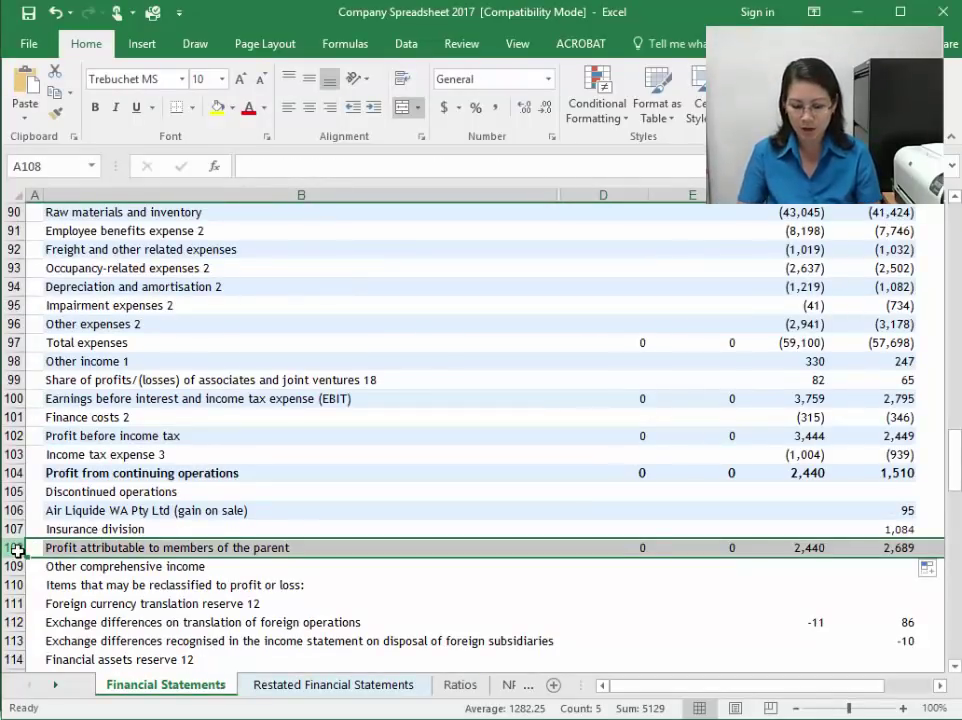
key(ctrl+i)
click(676, 548)
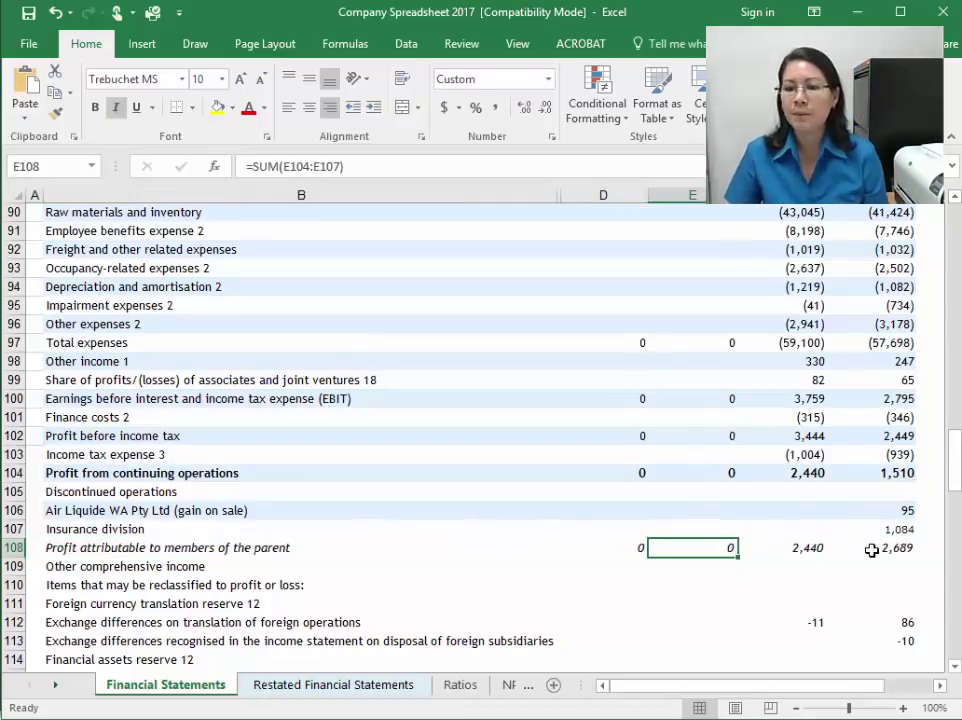
drag(795, 550, 880, 537)
click(764, 545)
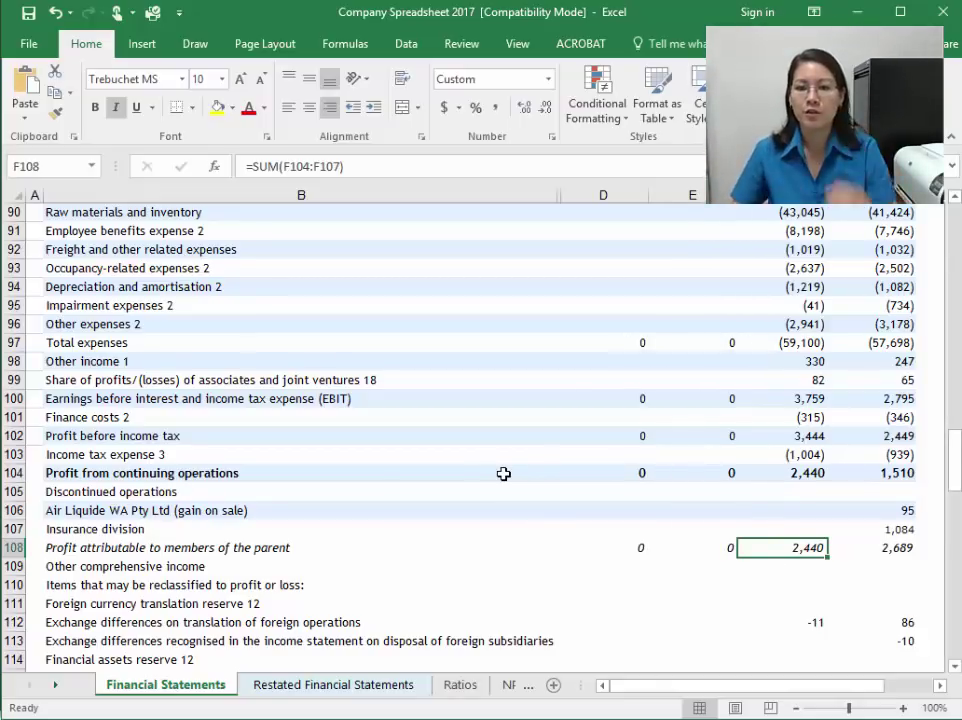
Step: Review the other comprehensive income rows in the workbook and examine other comprehensive (loss)/income for the year, net of tax, in the annual report
scroll(503, 473, up, 4)
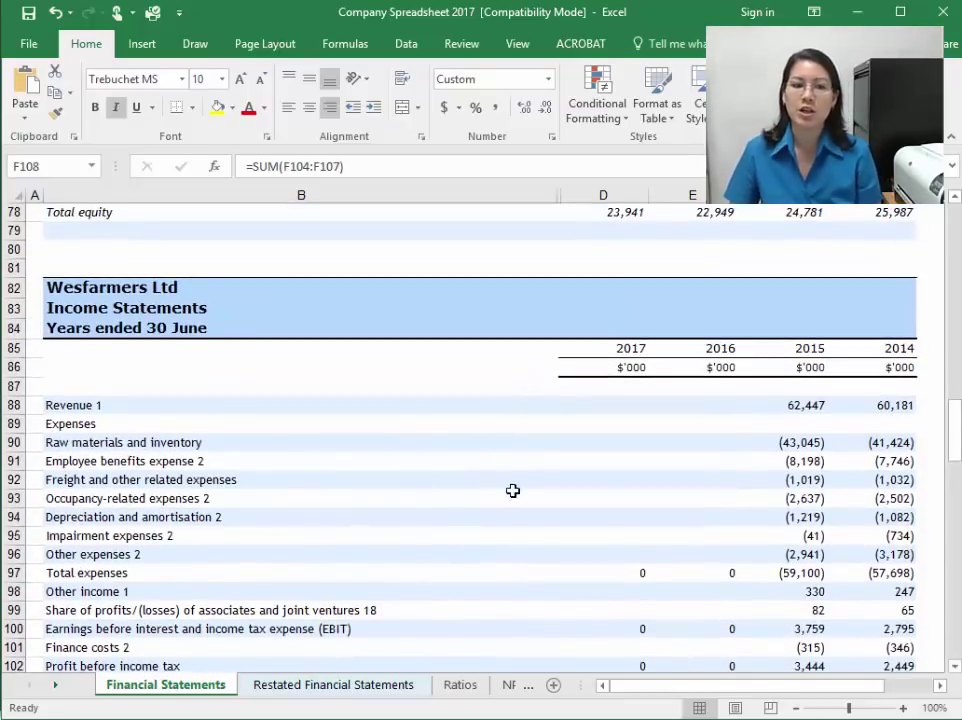
scroll(512, 490, down, 6)
scroll(560, 501, down, 2)
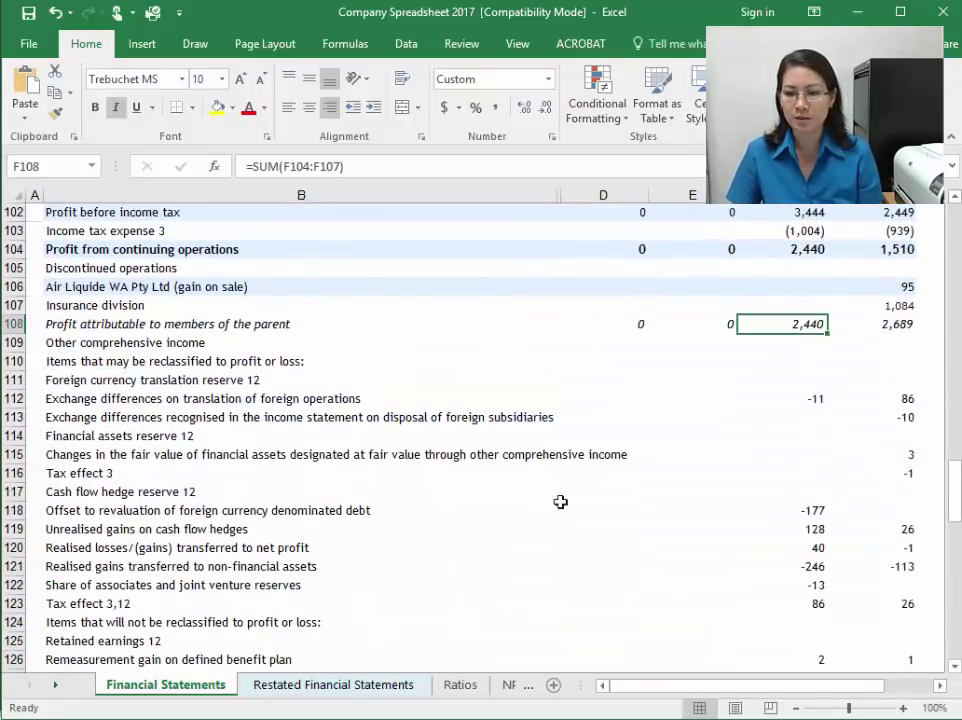
scroll(751, 520, down, 3)
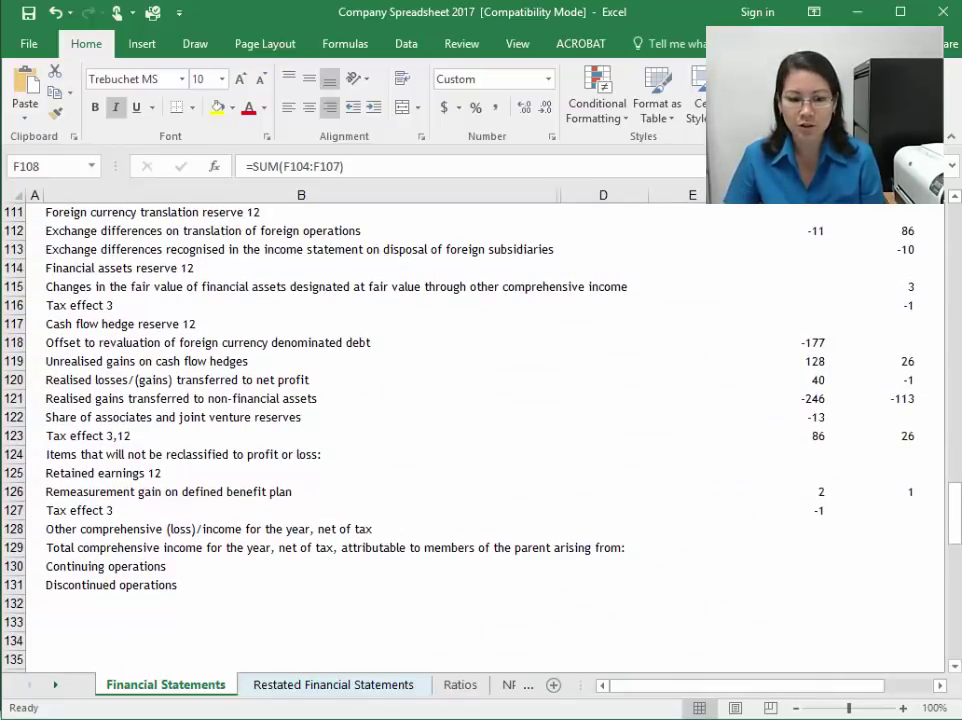
click(165, 717)
click(345, 705)
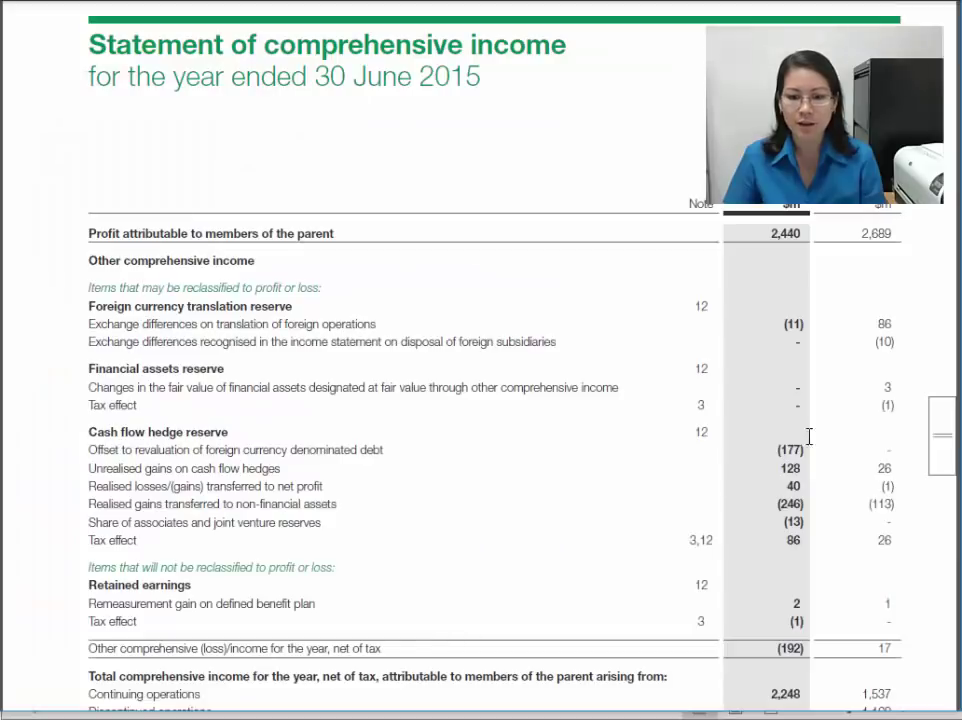
scroll(758, 552, down, 2)
drag(90, 557, 867, 556)
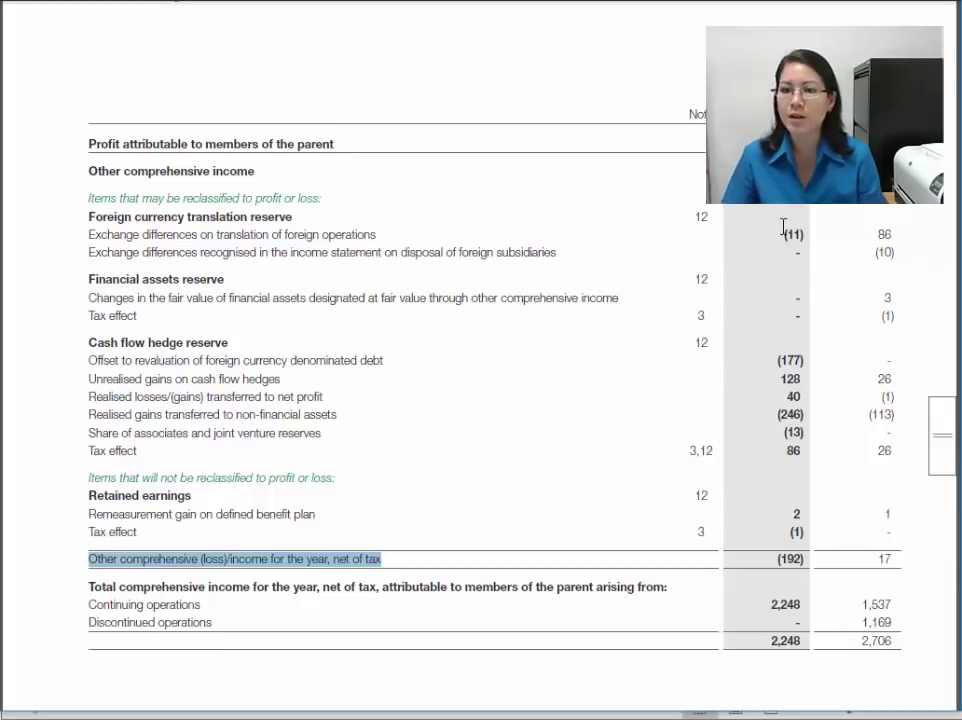
Step: Examine the 2015 and 2014 other comprehensive and total comprehensive income in the annual report, and switch back to the matching rows of the workbook
drag(769, 562, 896, 558)
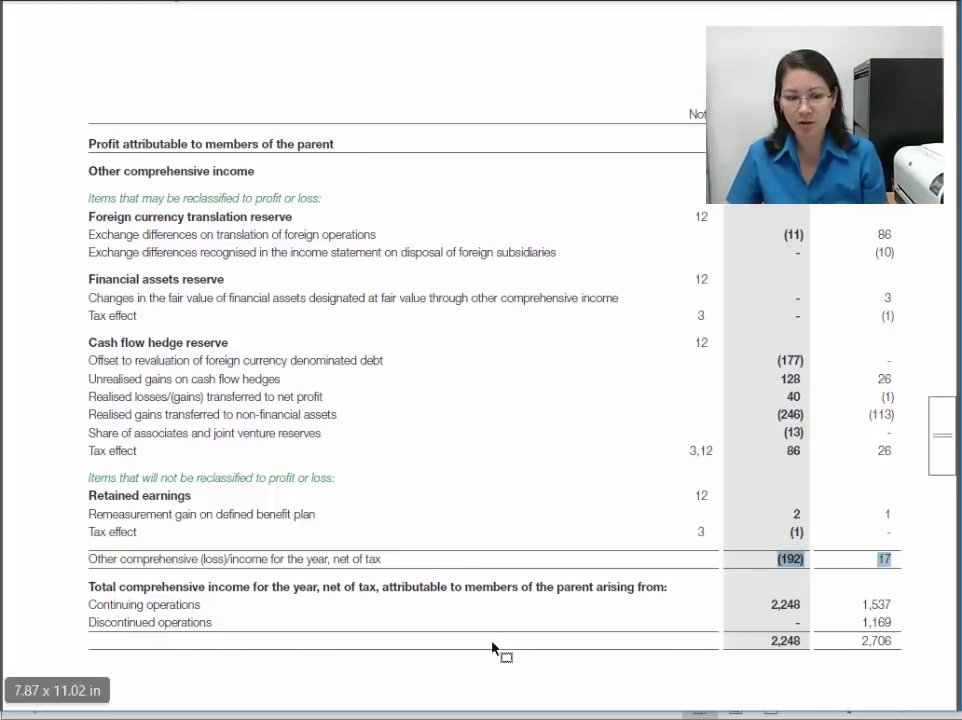
drag(768, 636, 782, 683)
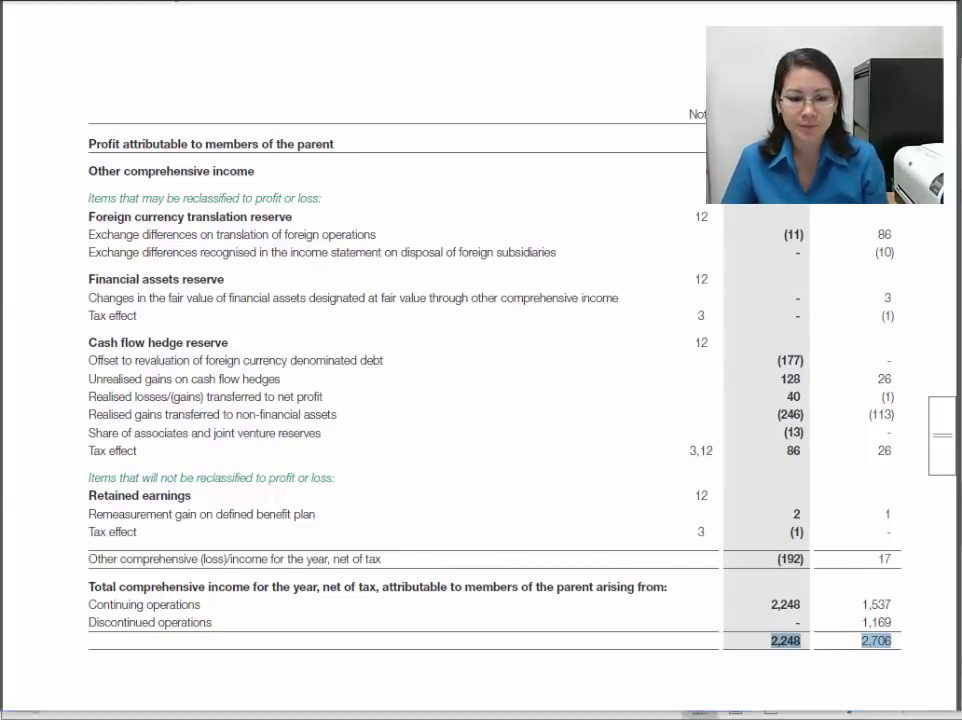
key(alt+Tab)
click(850, 556)
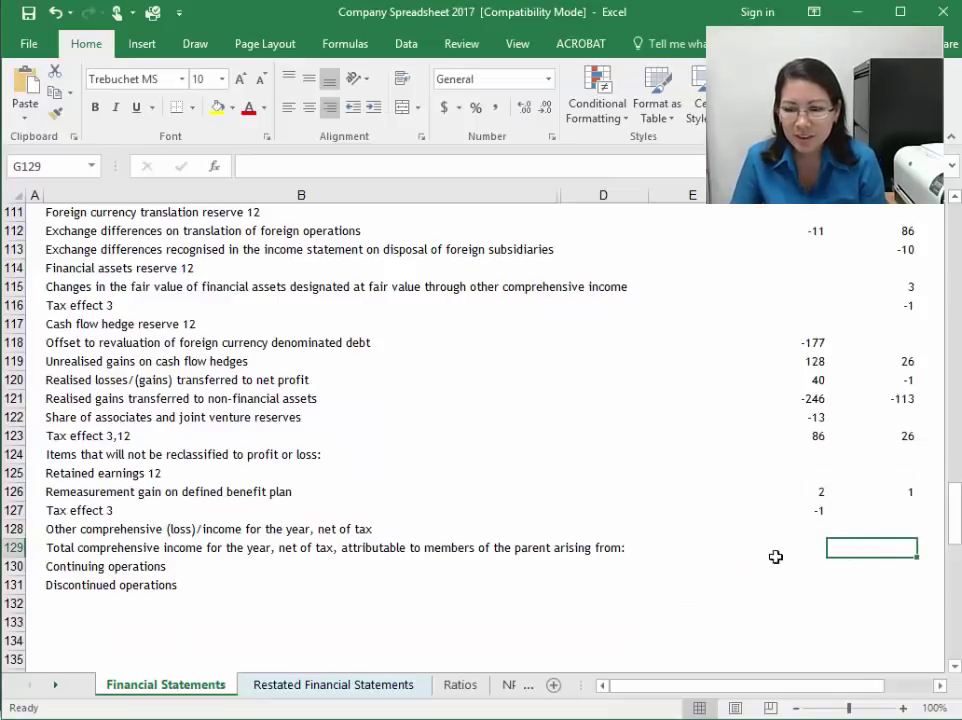
click(142, 552)
click(193, 529)
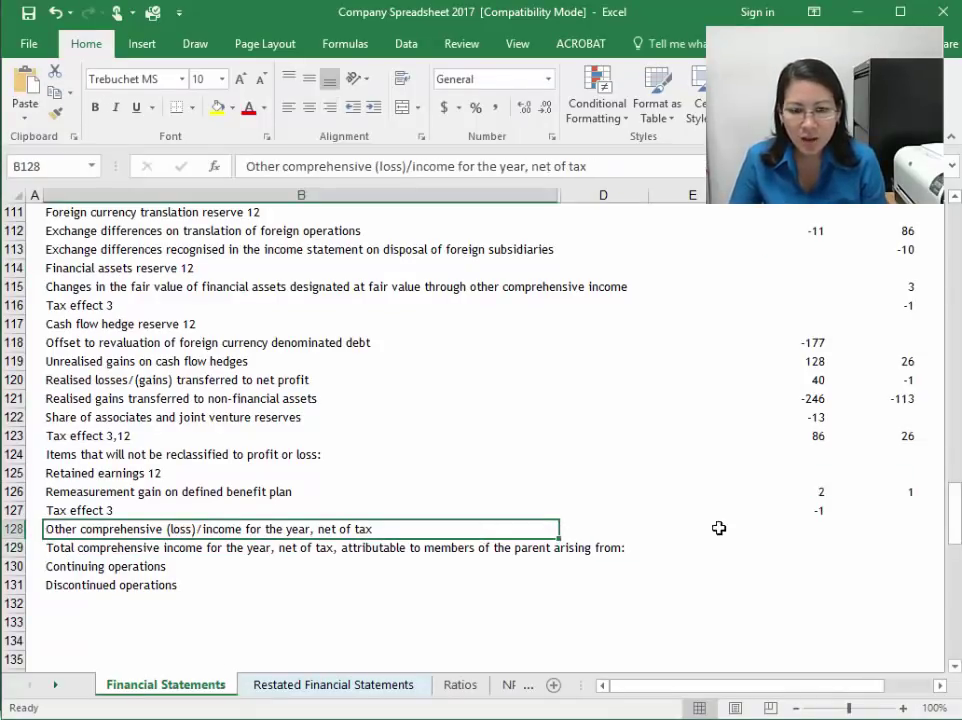
Step: Calculate the 2014 other comprehensive (loss)/income for the year in G128 with =SUM(G112:G127) and fill the formula across to D128
click(800, 529)
scroll(920, 535, up, 1)
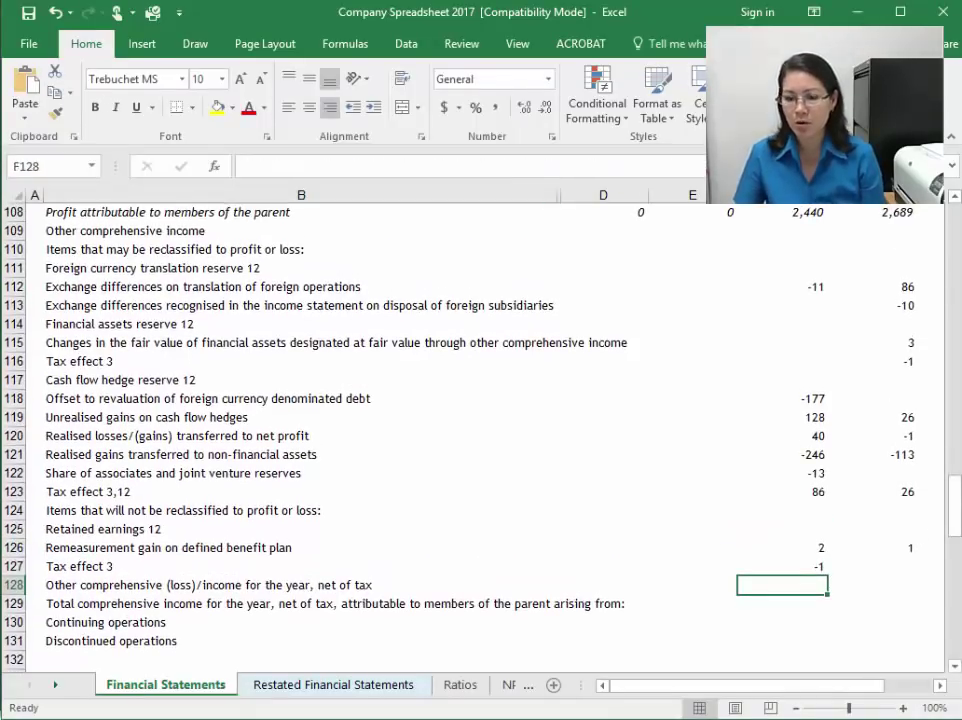
click(871, 585)
text(=sum()
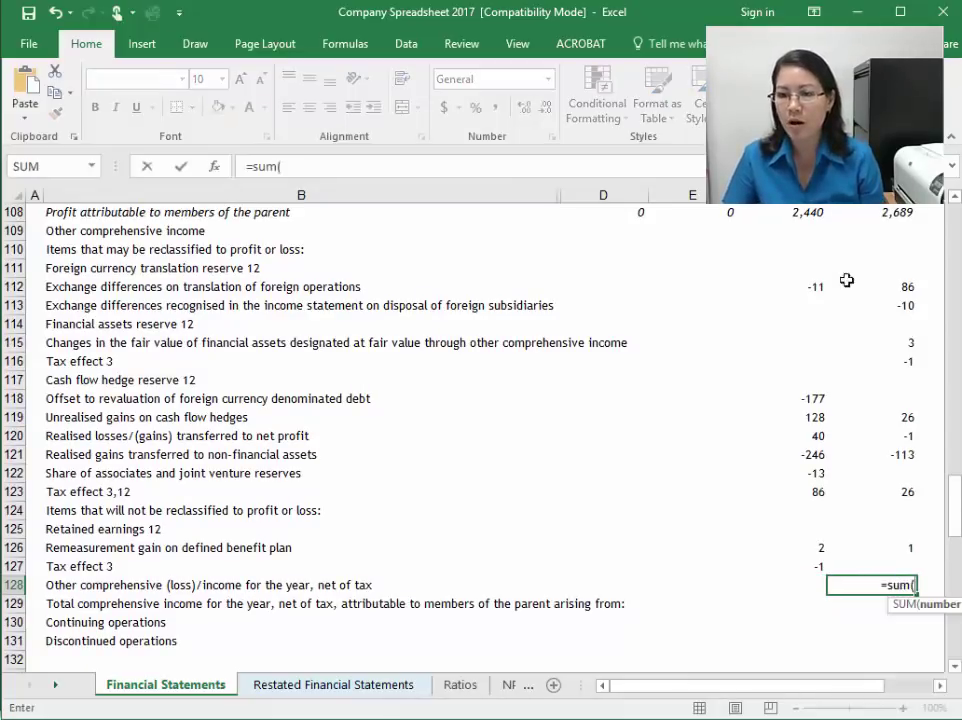
drag(846, 281, 876, 568)
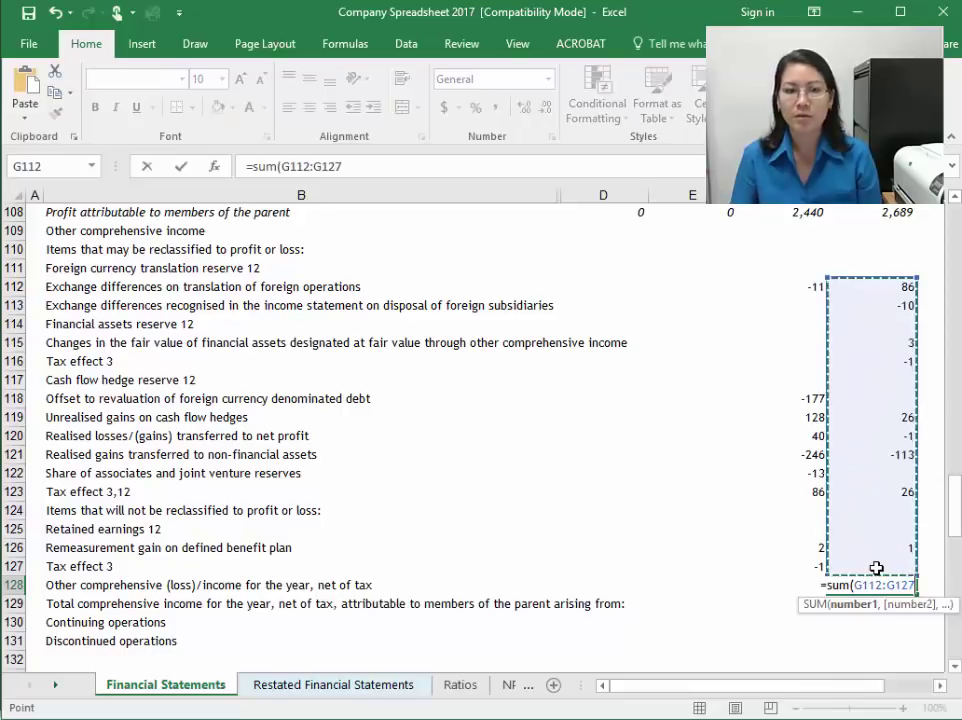
text())
key(Return)
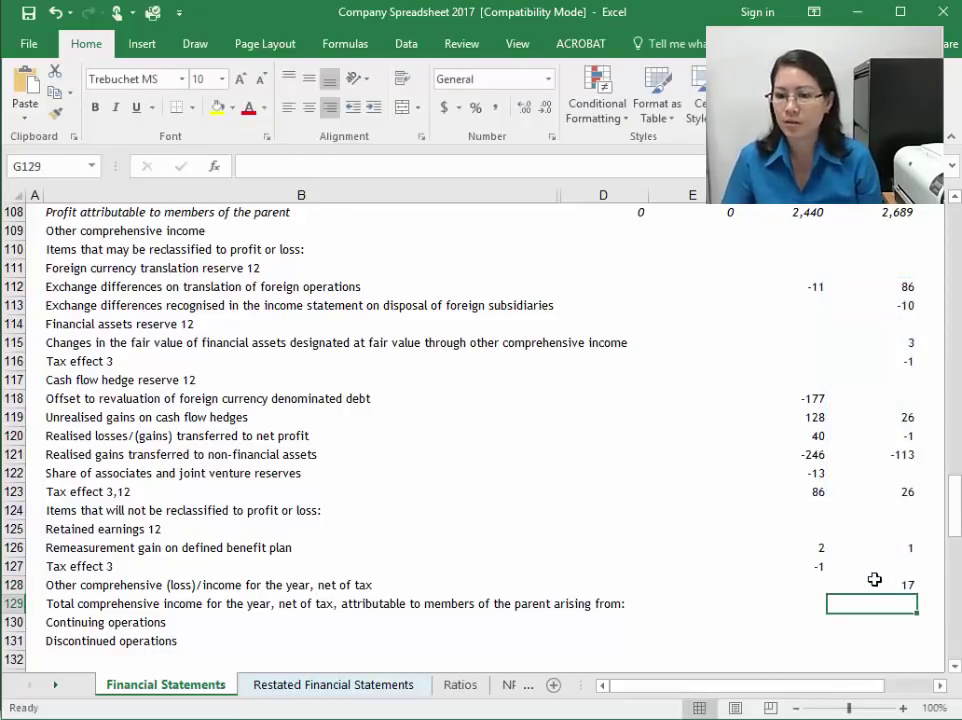
click(874, 580)
drag(917, 597, 600, 584)
click(790, 585)
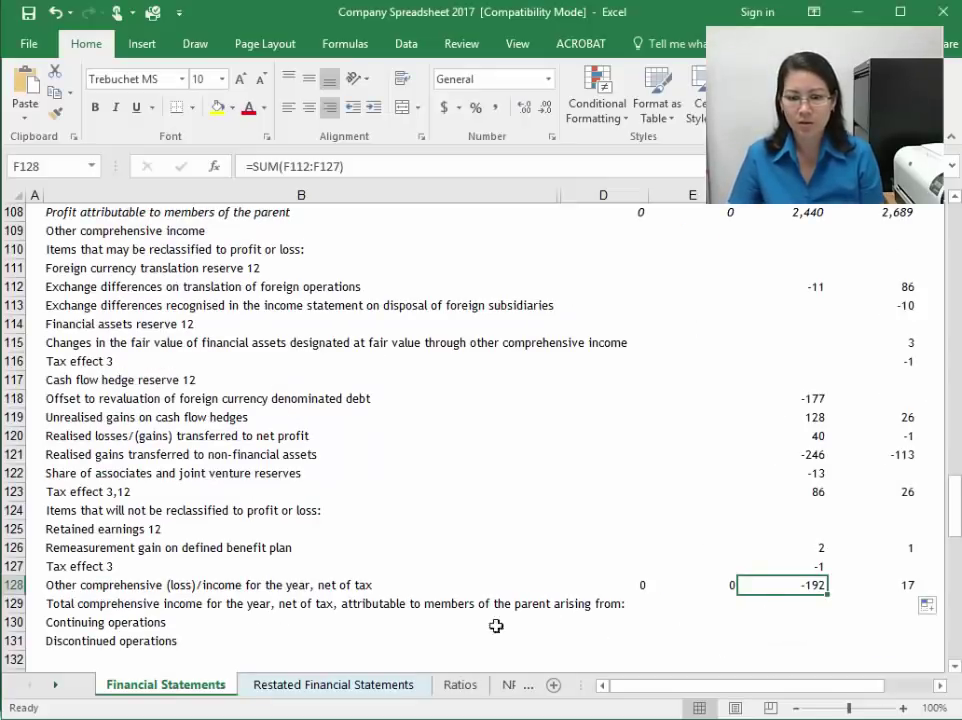
Step: Clear the Continuing operations and Discontinued operations labels in B130 and B131 beneath total comprehensive income
drag(14, 624, 15, 639)
key(Delete)
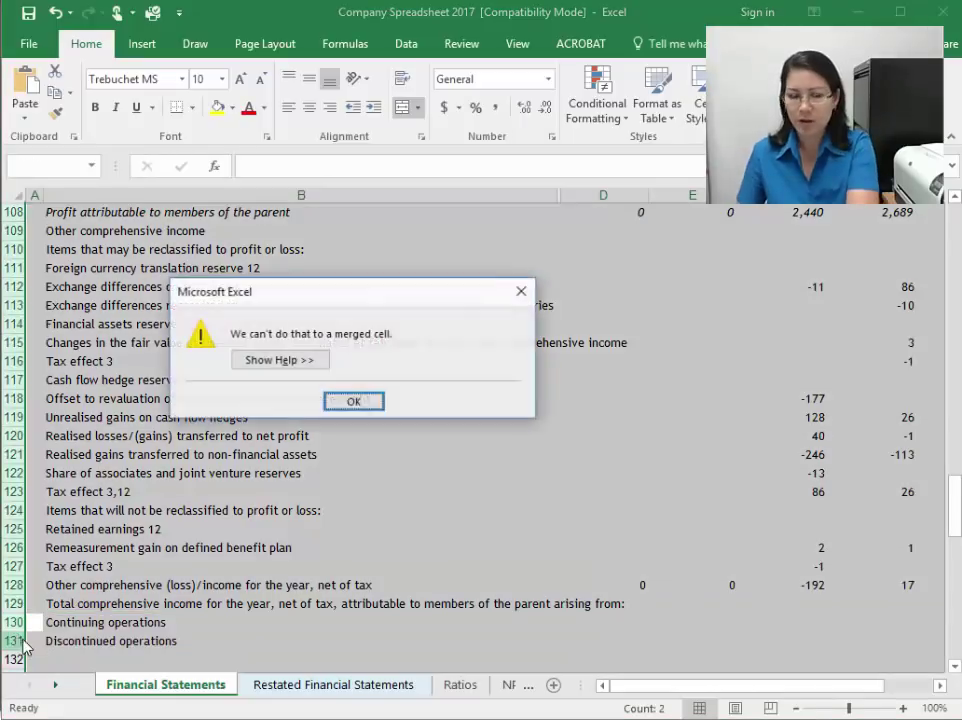
click(376, 406)
click(183, 640)
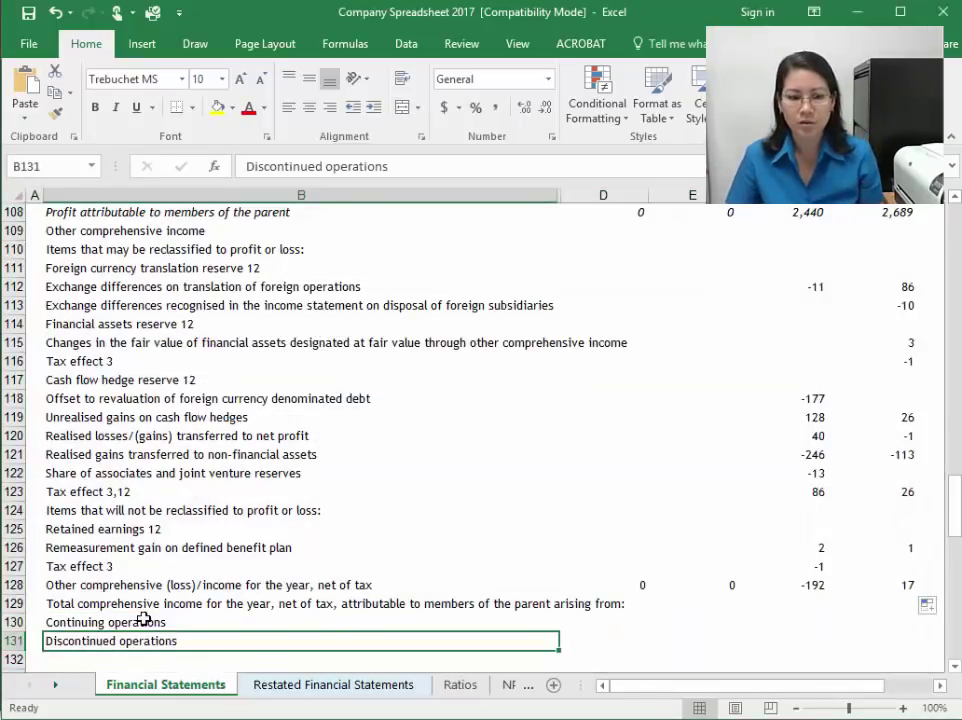
drag(142, 617, 141, 633)
key(Delete)
click(597, 564)
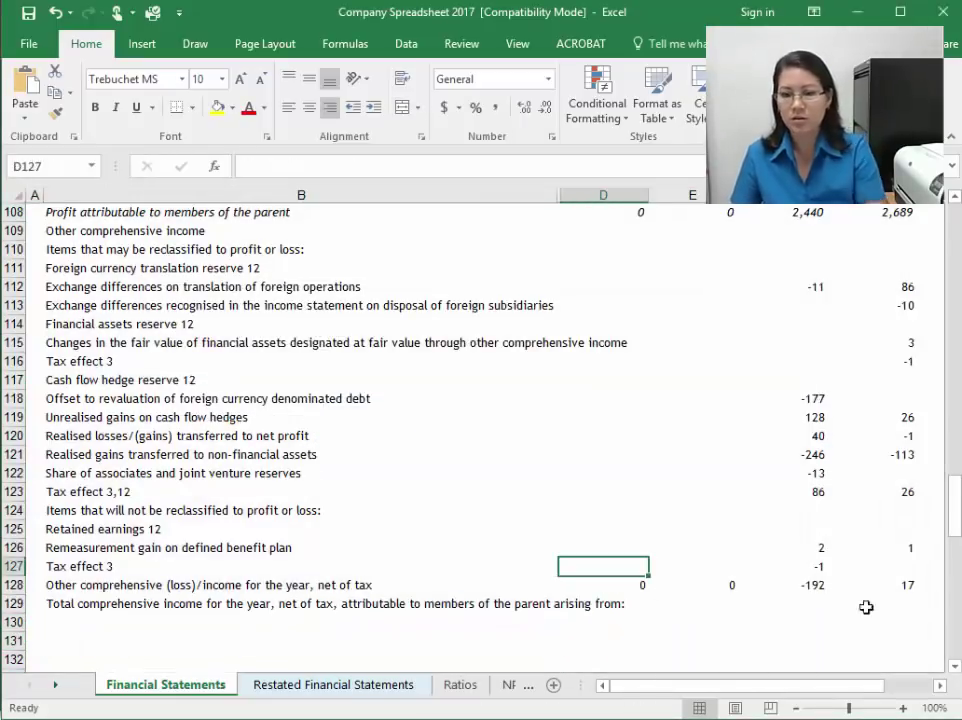
Step: Calculate the 2014 total comprehensive income for the year in G129 with =G108+G128 and fill the formula across to D129
click(865, 607)
text(=)
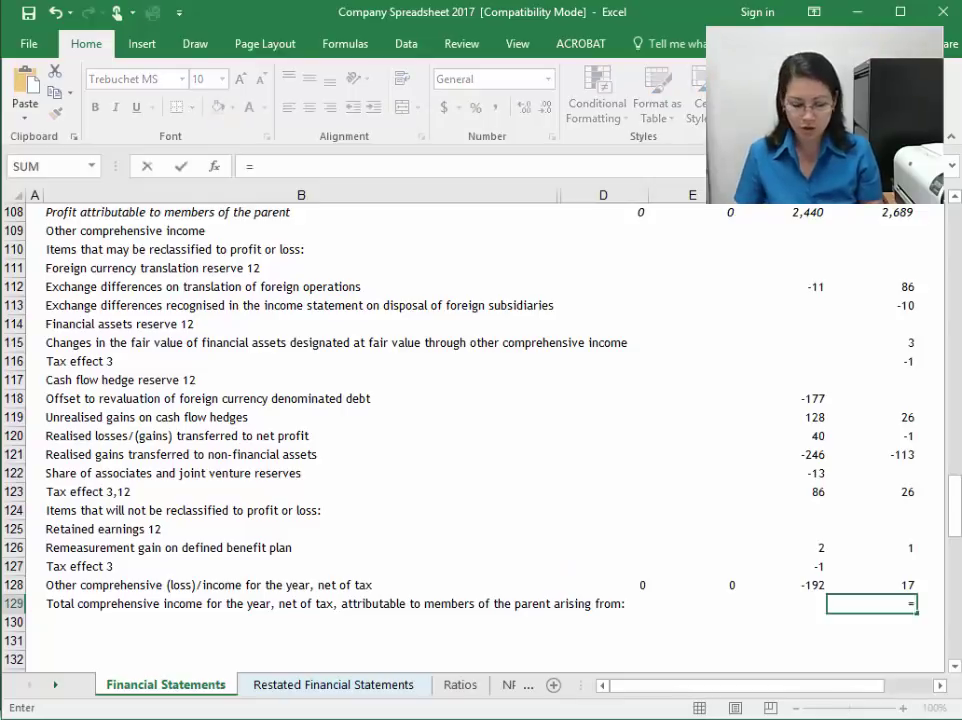
click(899, 216)
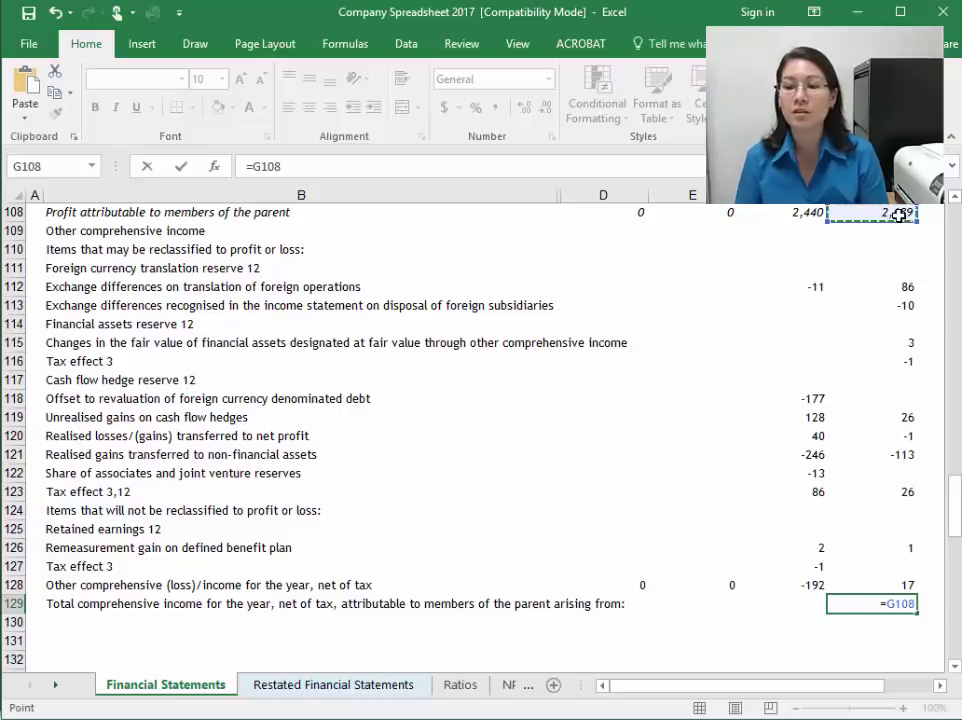
text(+)
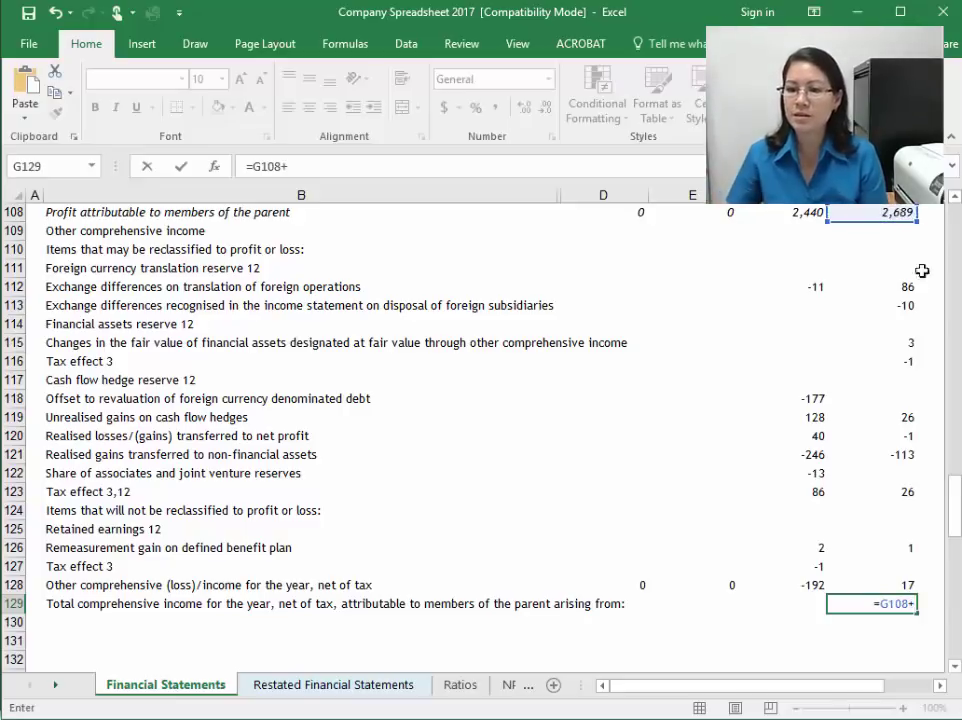
click(889, 583)
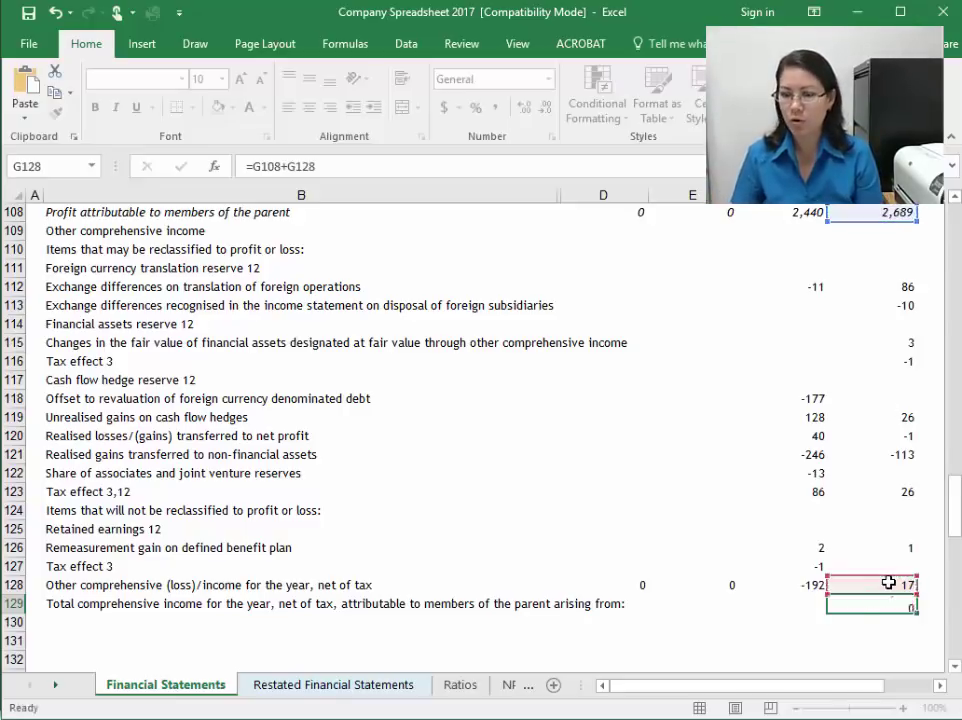
key(Return)
click(906, 603)
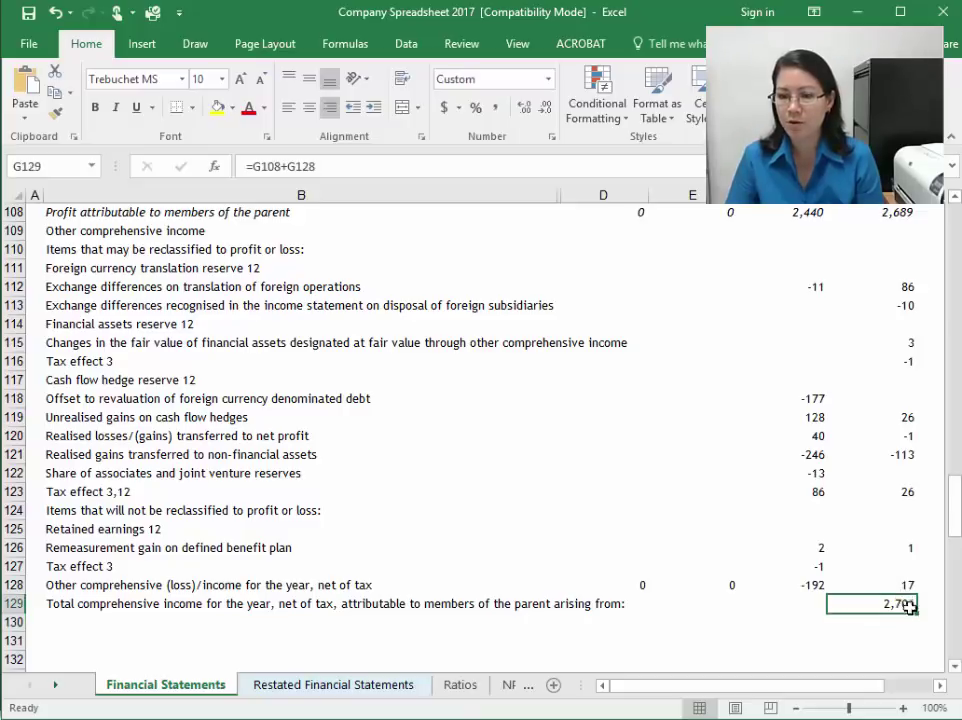
drag(917, 617, 582, 610)
click(625, 512)
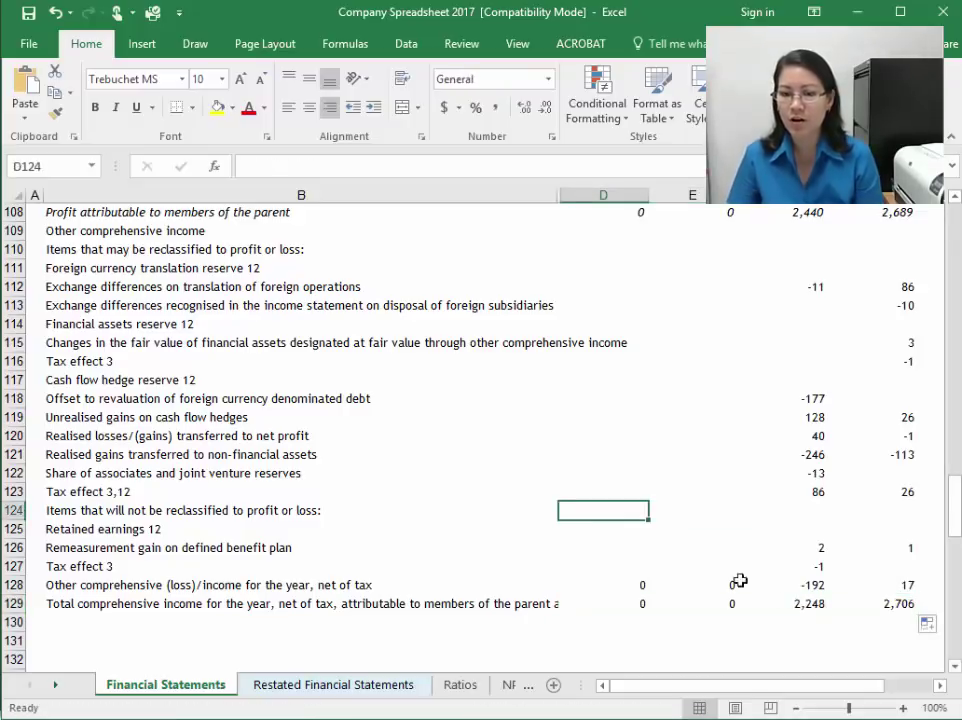
click(890, 603)
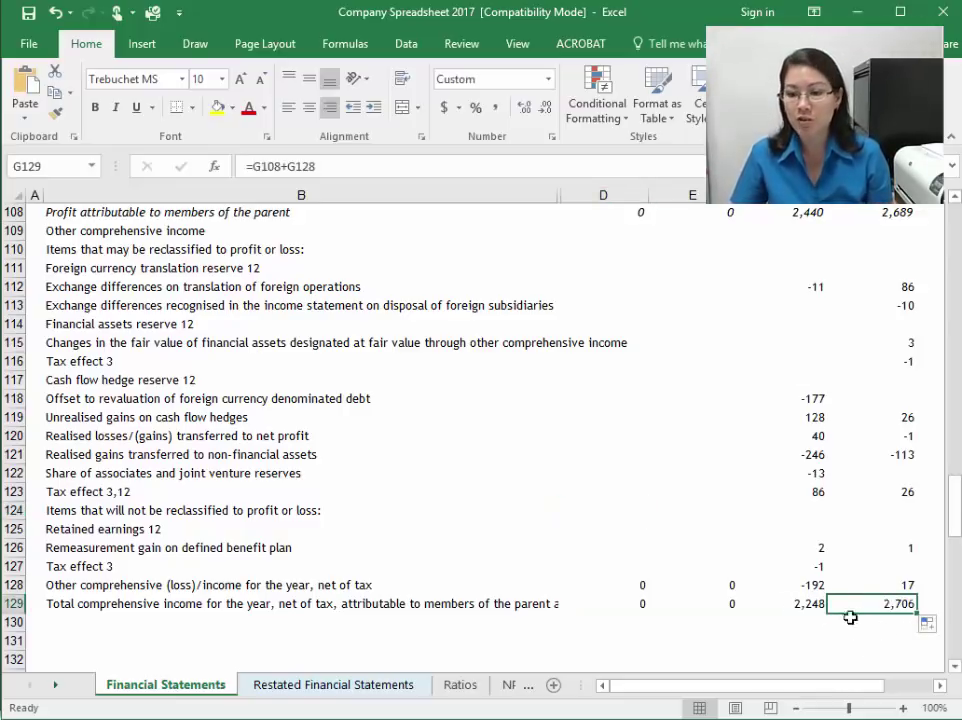
Step: Compare the 2015 and 2014 profit attributable to members of the parent with the net profit in the Statements of Movements in Equity
click(12, 585)
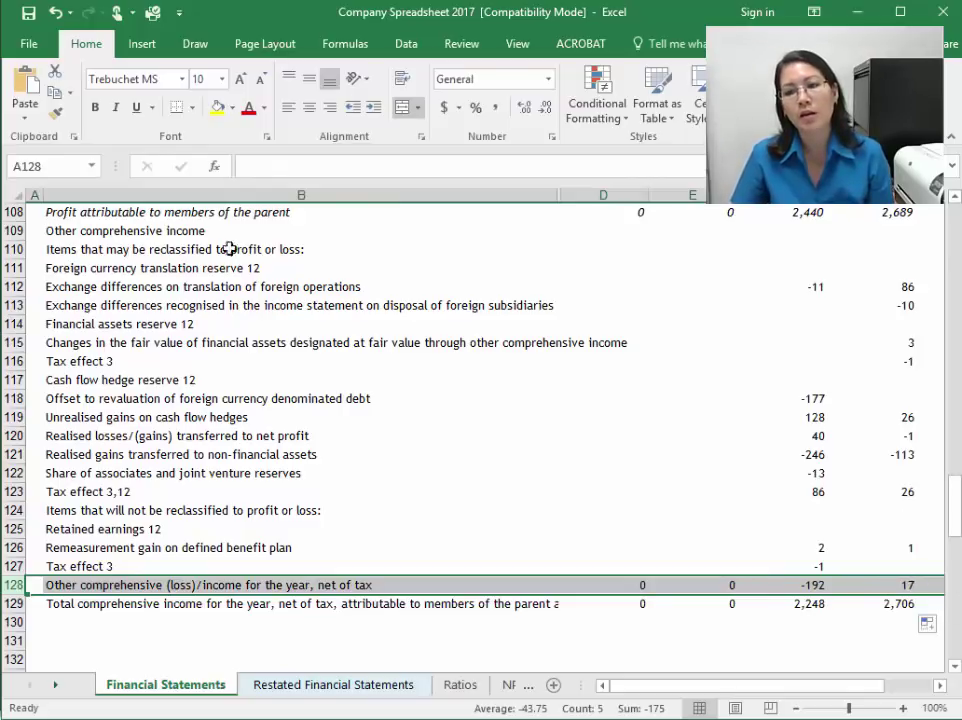
click(12, 211)
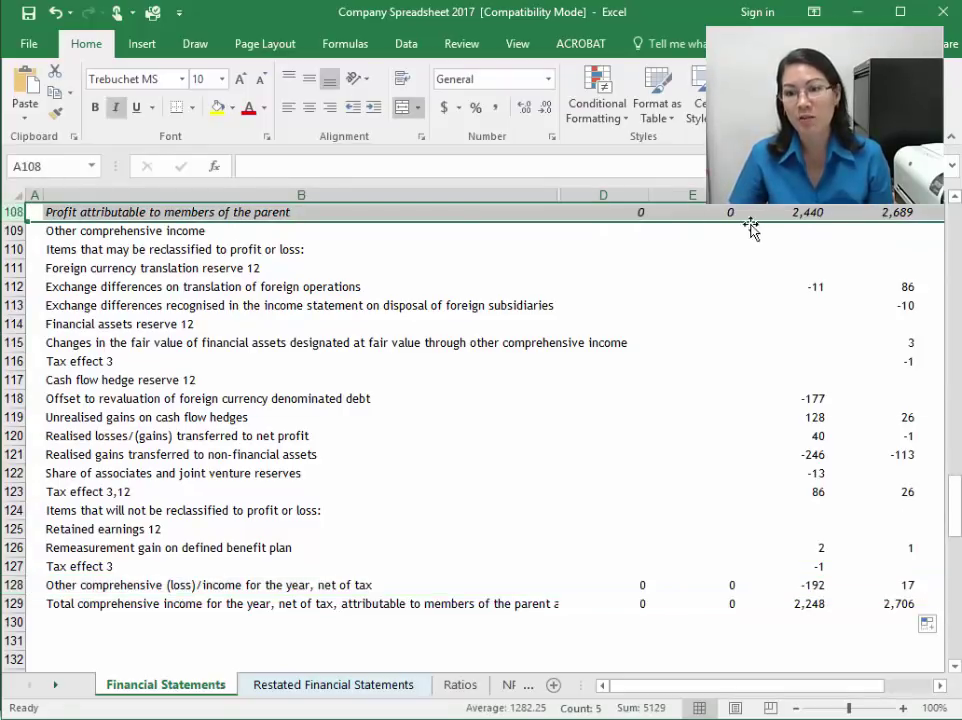
click(817, 213)
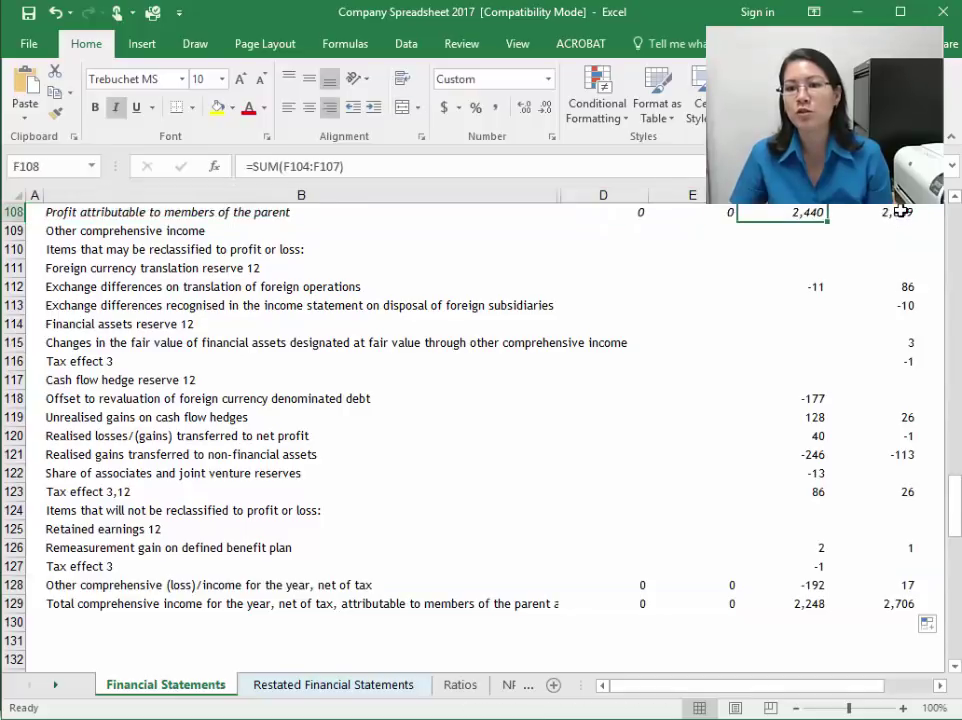
click(900, 211)
drag(957, 509, 957, 228)
click(793, 370)
click(891, 367)
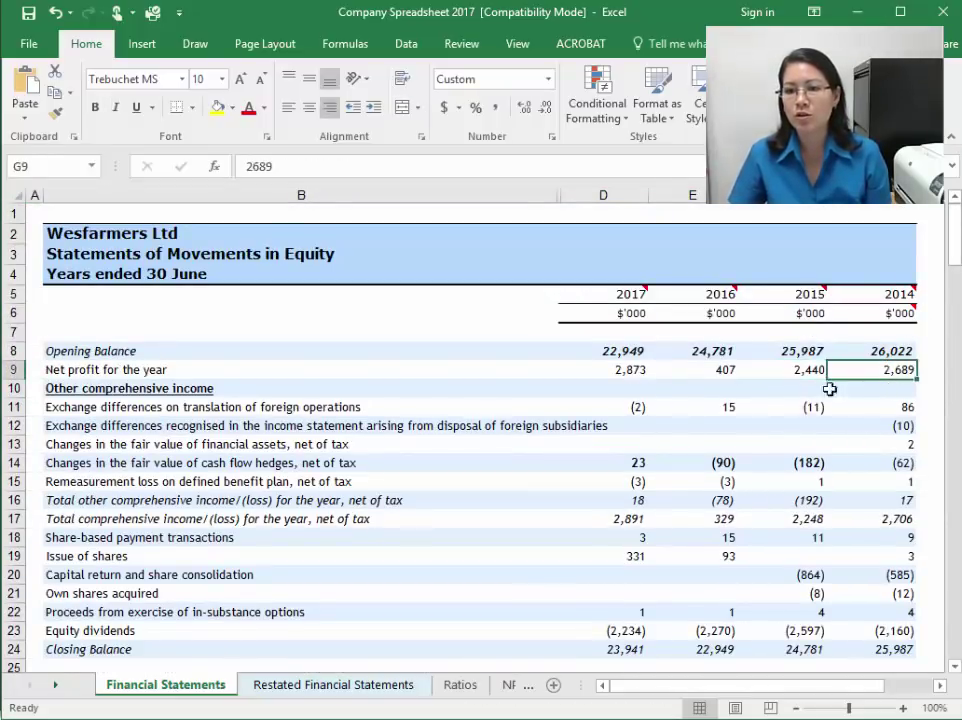
Step: Check other comprehensive and total comprehensive income for 2014 and 2015 in the Statements of Movements in Equity against the totals in rows 128 and 129
click(900, 499)
click(797, 506)
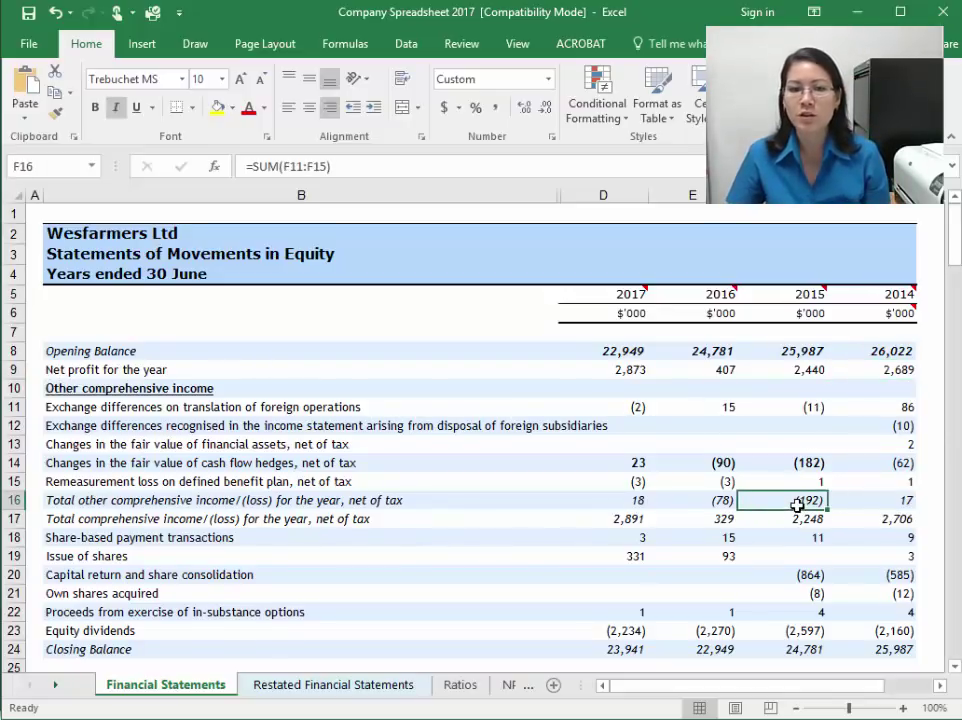
click(886, 521)
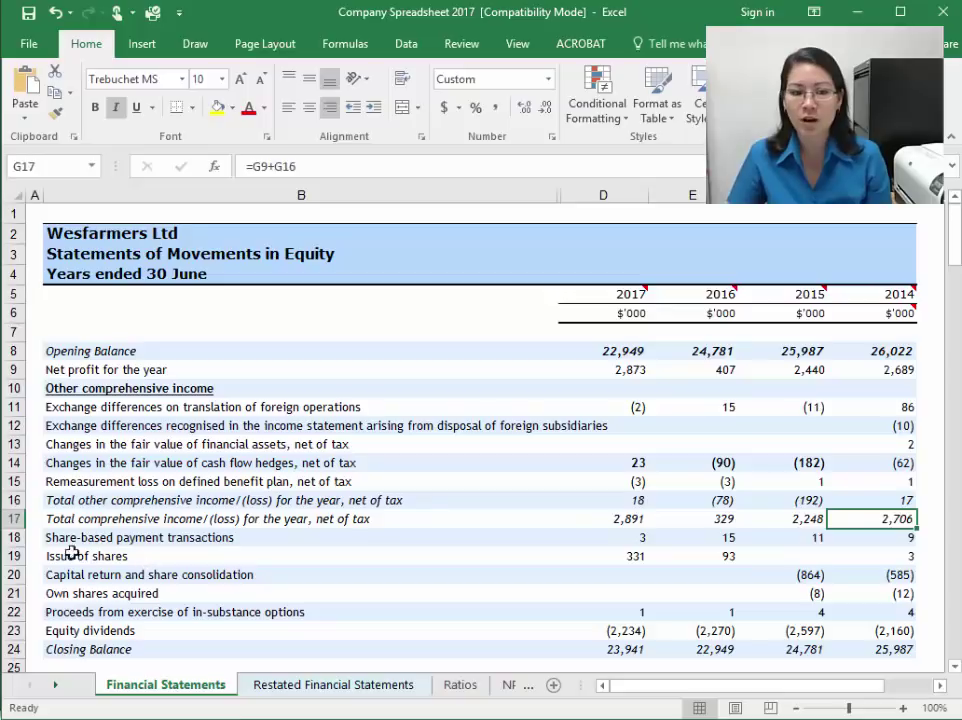
click(10, 518)
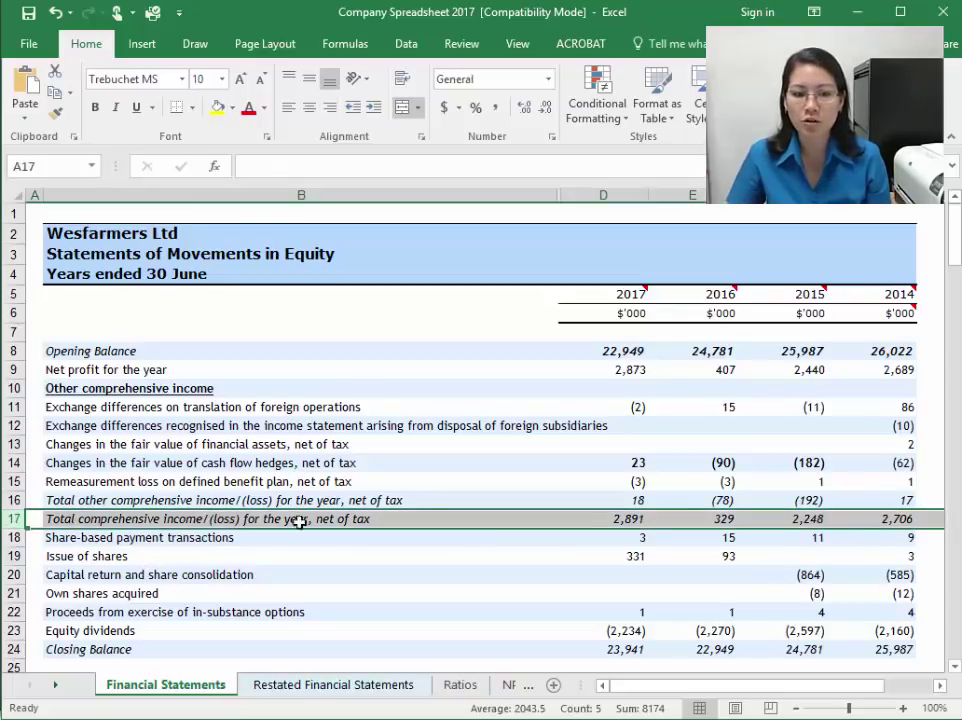
click(903, 518)
click(808, 518)
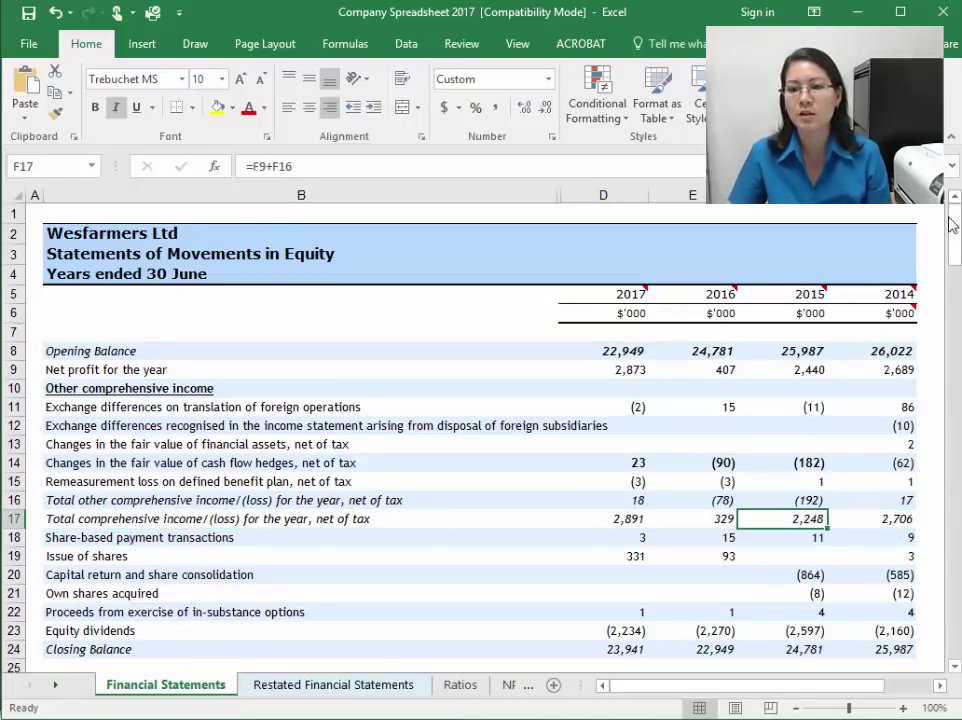
drag(953, 225, 906, 518)
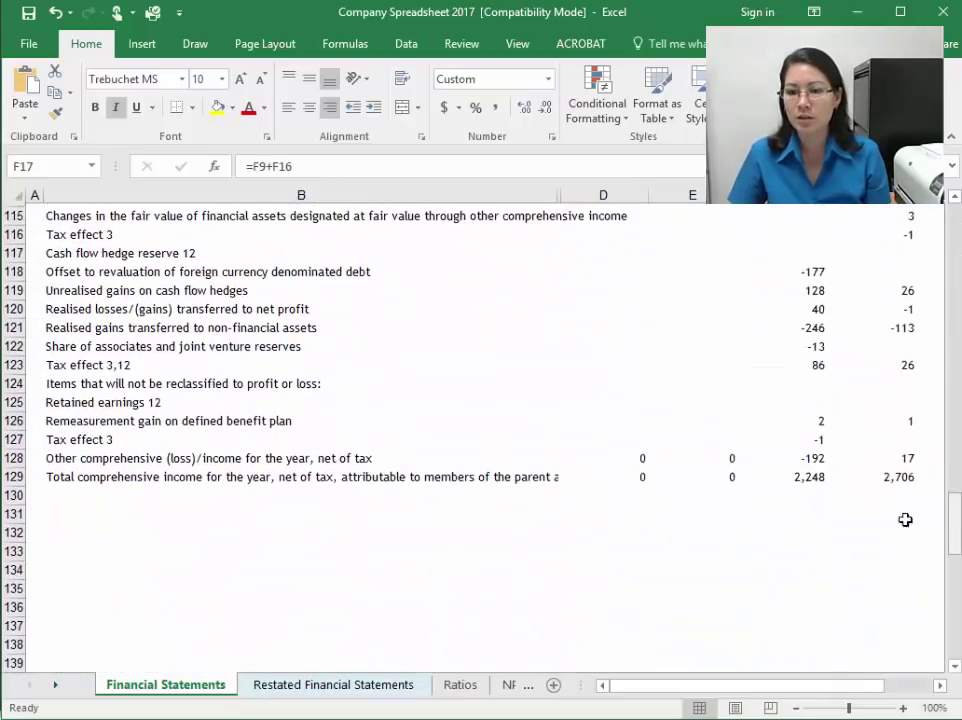
click(895, 473)
click(800, 474)
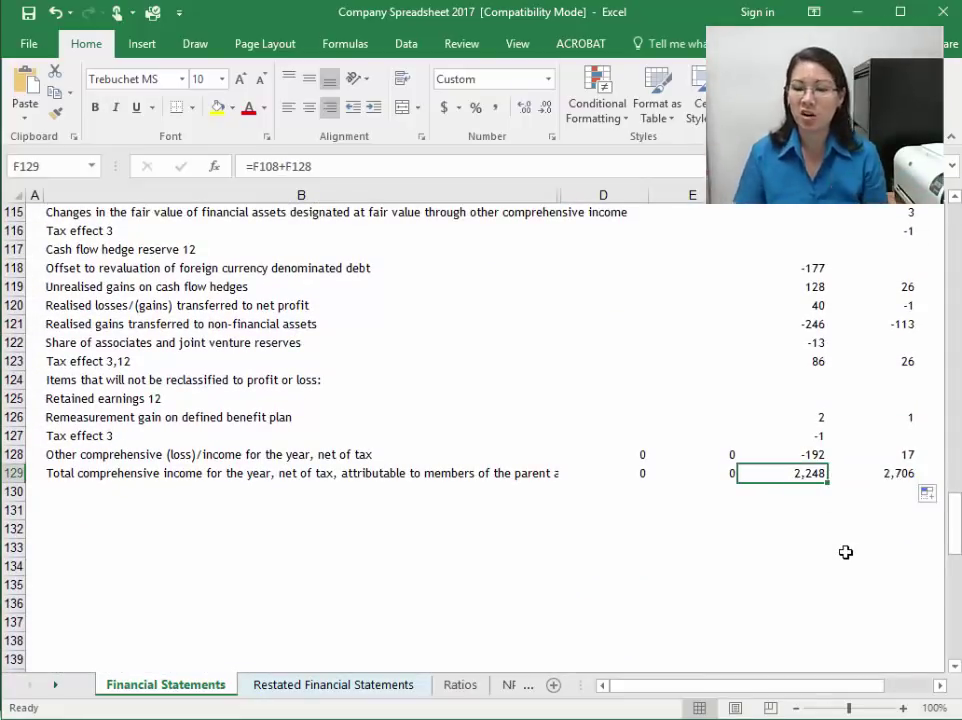
Step: Go to 2016 revenue in the Income Statements section, switch to the Wesfarmers 2017 Annual Report and examine its 2017 and 2016 income statement
scroll(846, 552, up, 13)
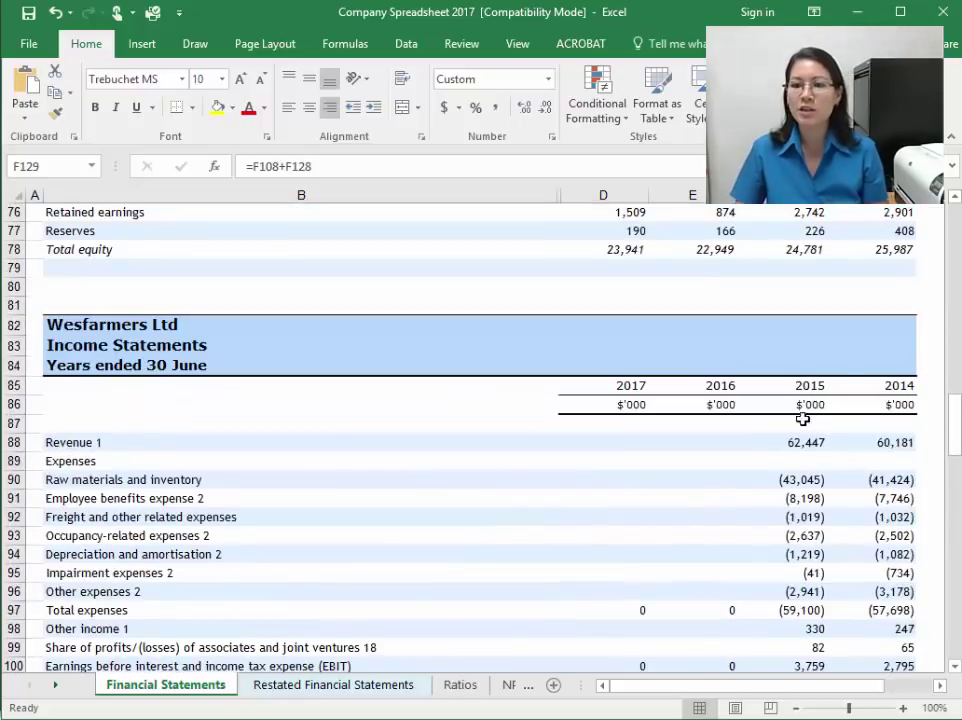
click(709, 441)
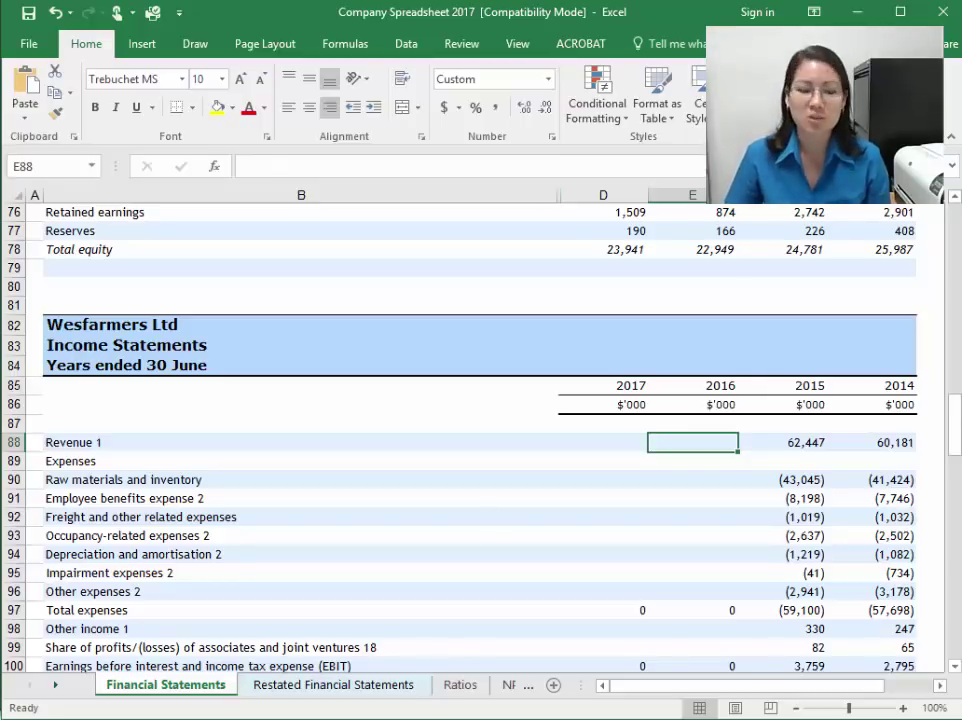
click(165, 719)
click(157, 710)
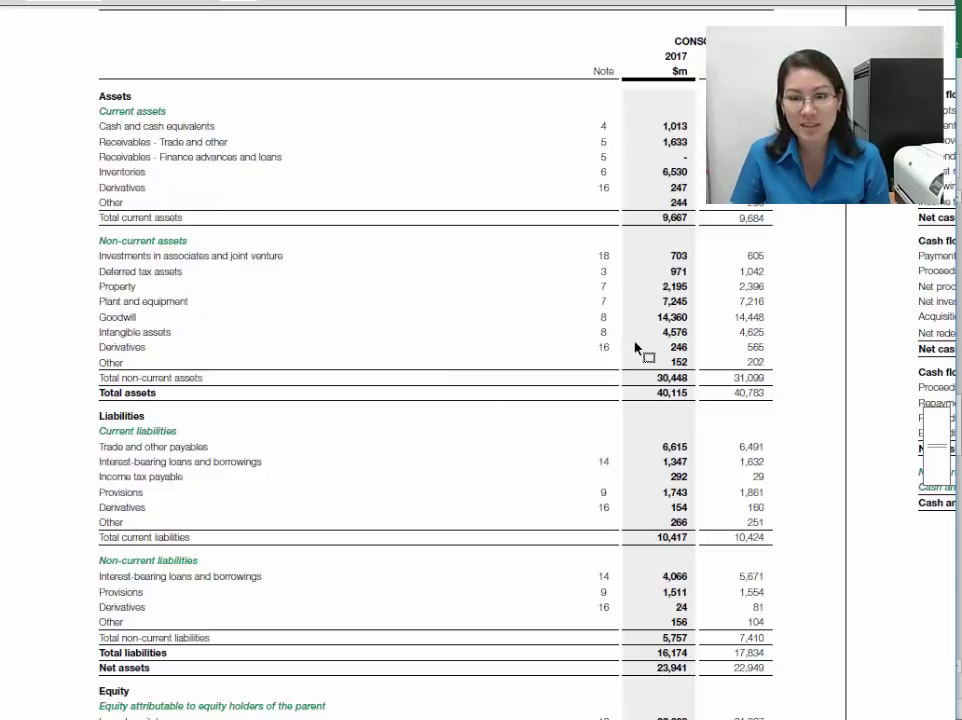
scroll(636, 347, up, 15)
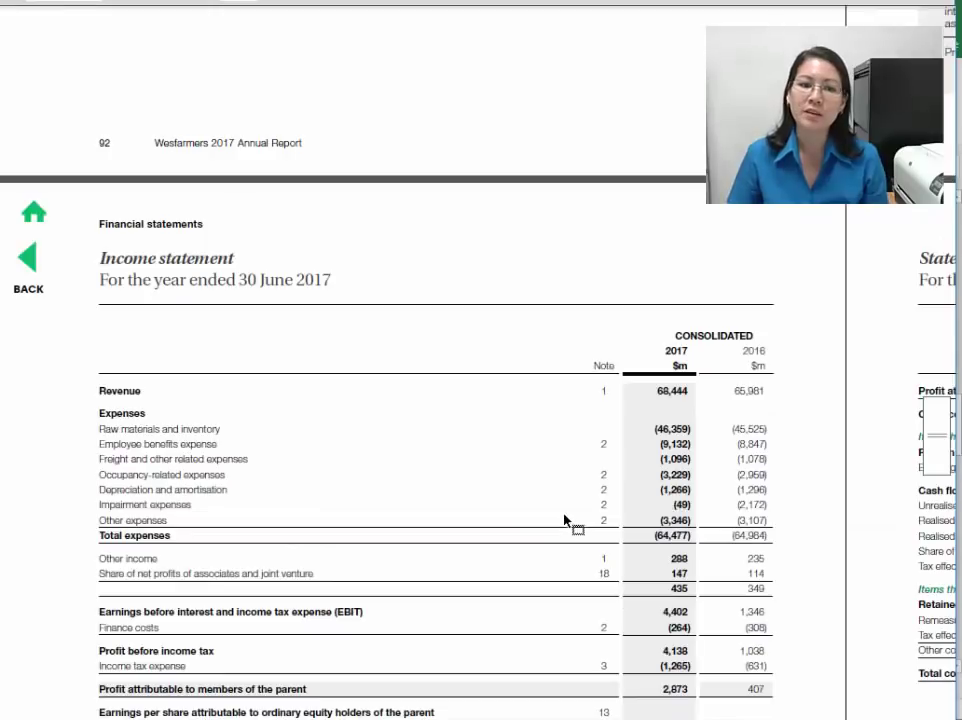
scroll(566, 519, down, 3)
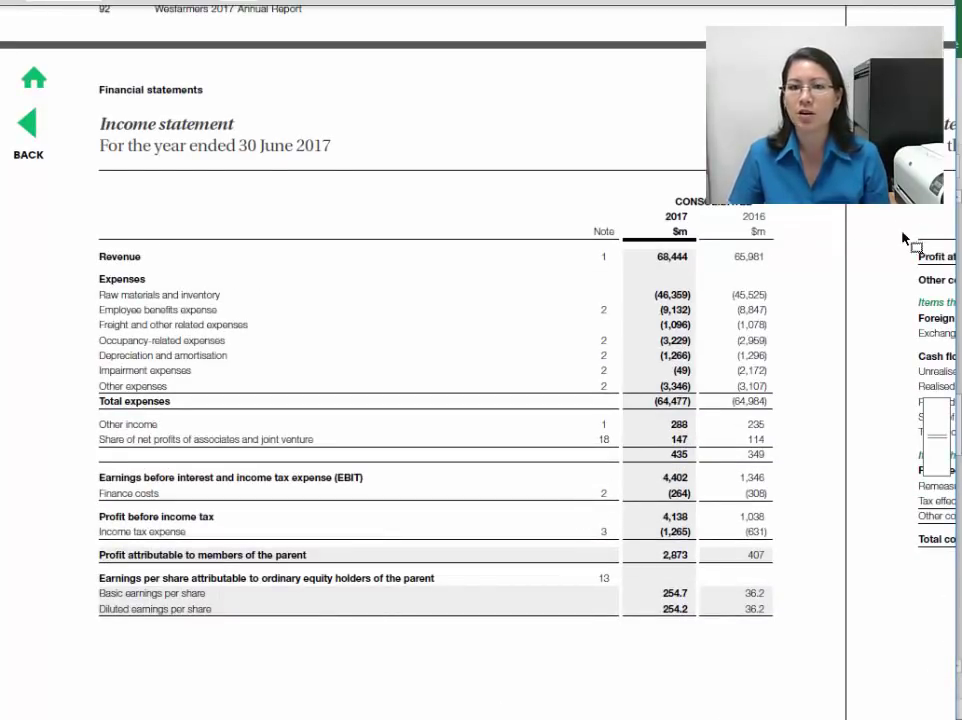
drag(212, 609, 620, 270)
click(440, 380)
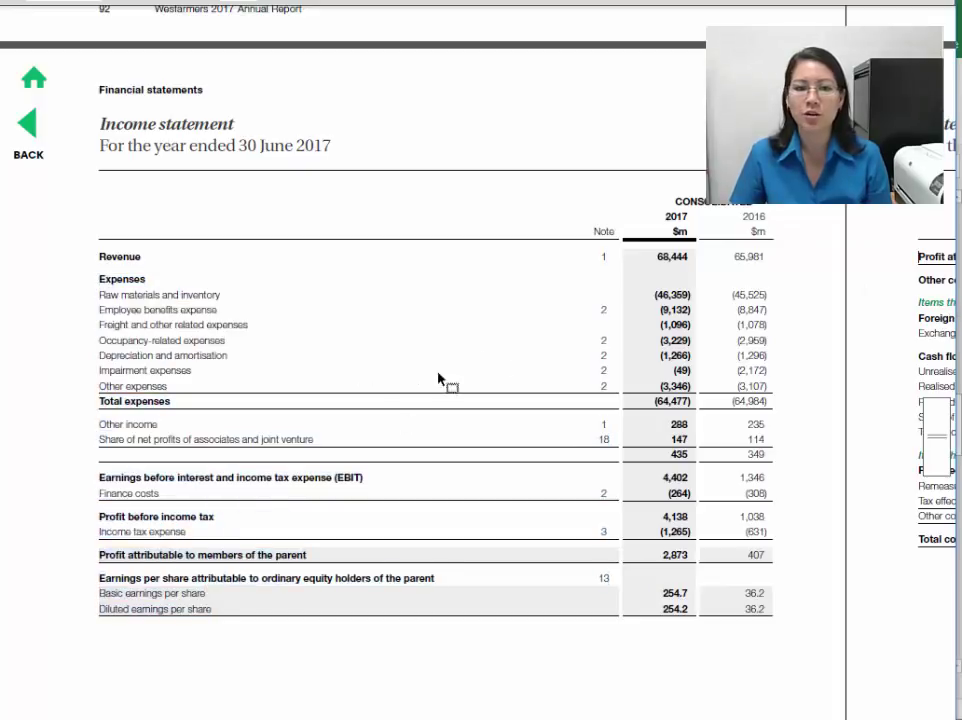
Step: Examine the revenue, expense, associates' profit, finance cost and income tax lines in the annual report's income statement and return to the Company Spreadsheet 2017 workbook
drag(112, 256, 139, 257)
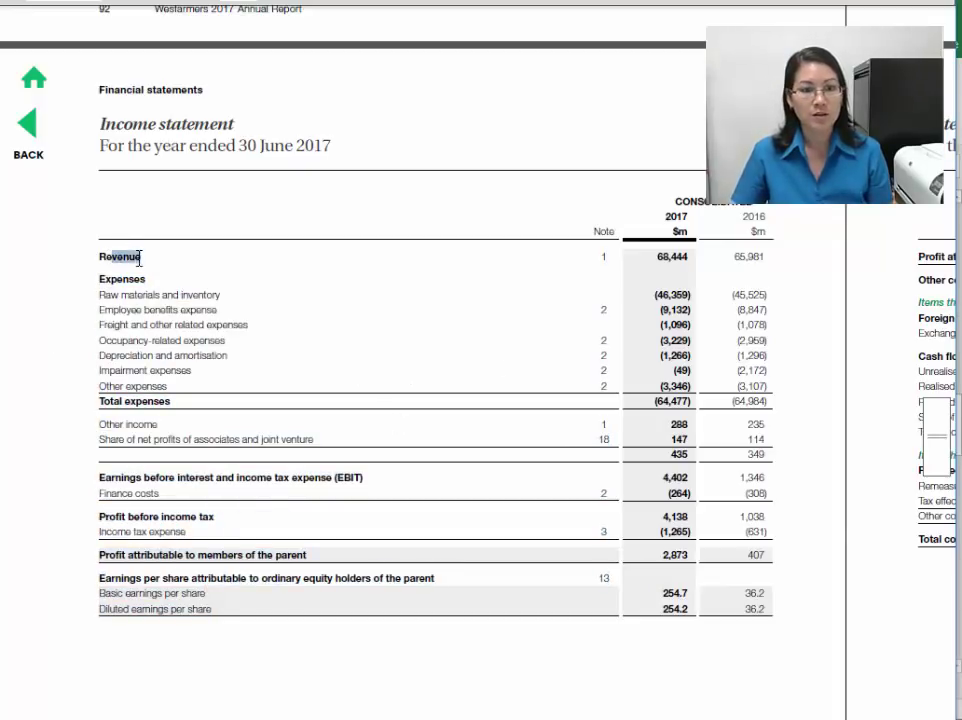
double_click(740, 256)
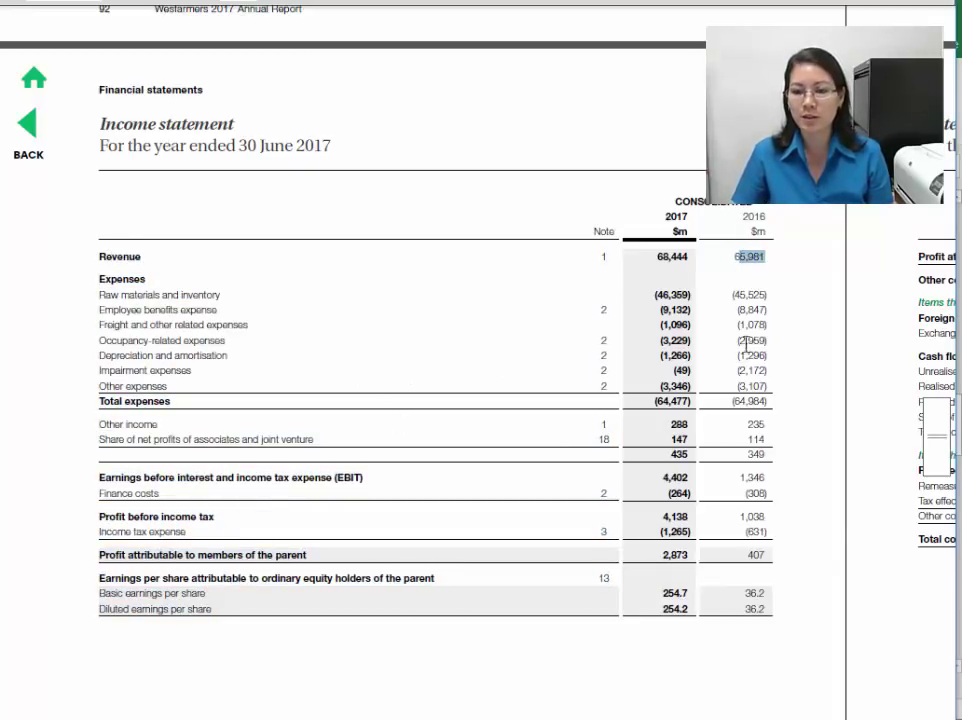
drag(737, 296, 766, 384)
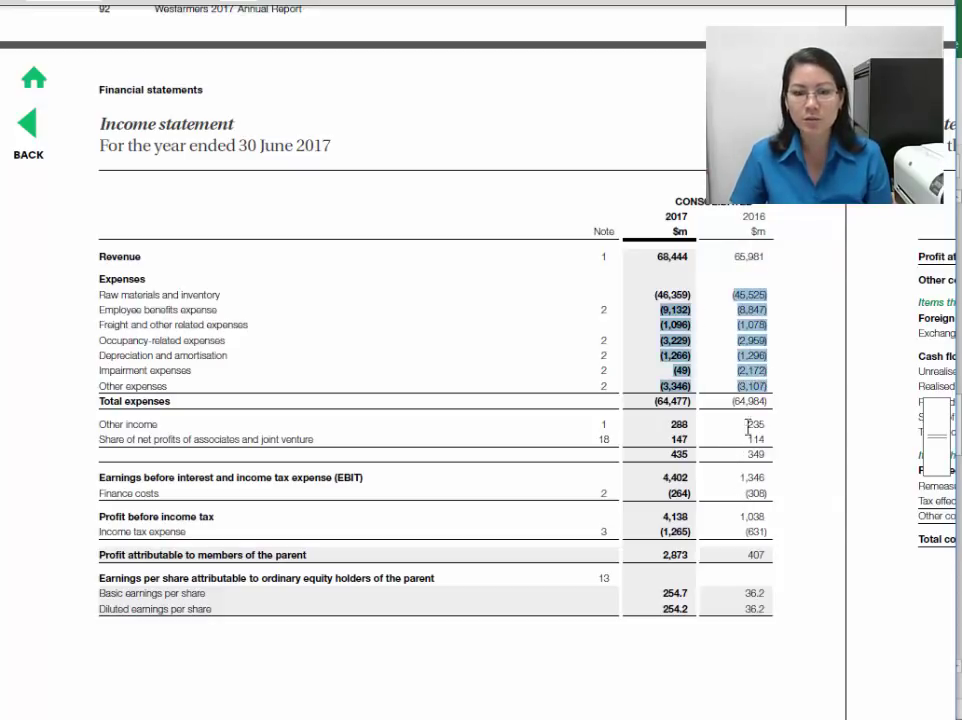
click(735, 400)
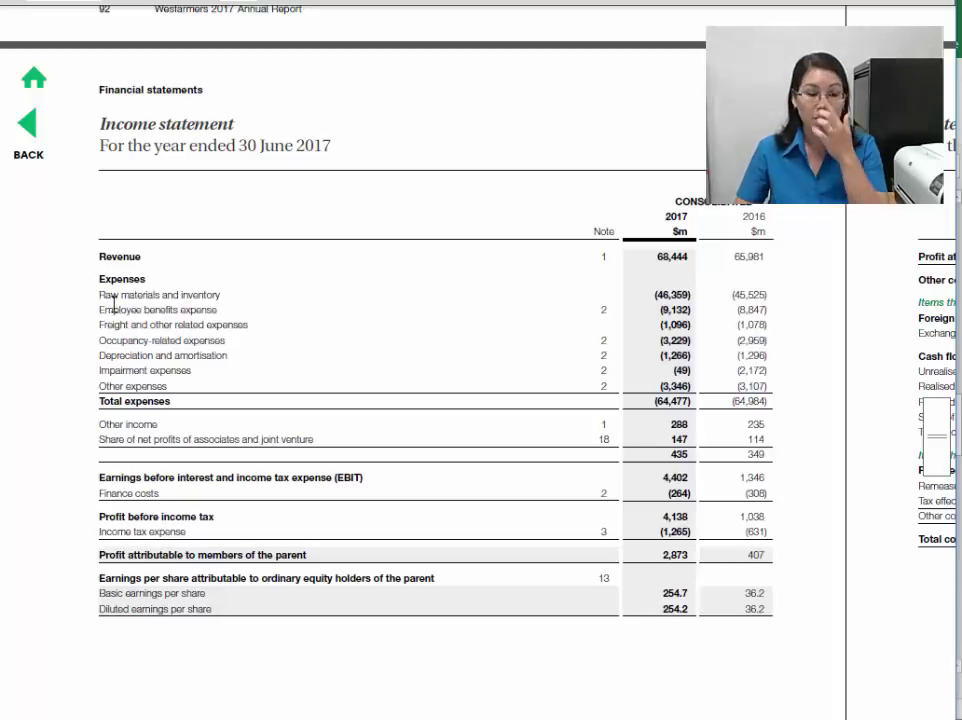
drag(100, 295, 184, 376)
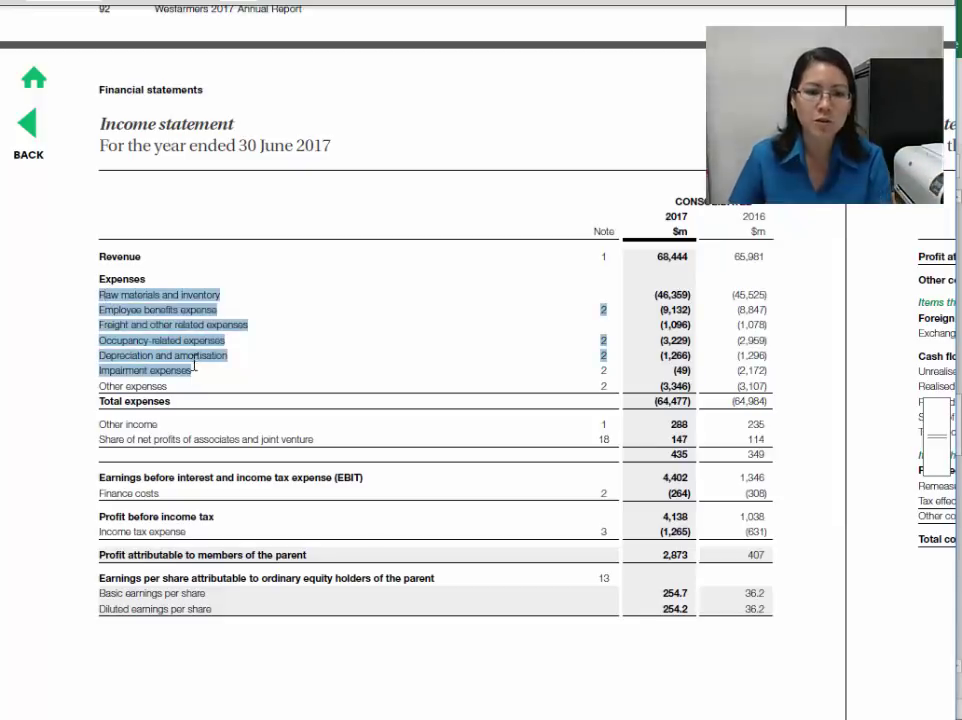
click(147, 290)
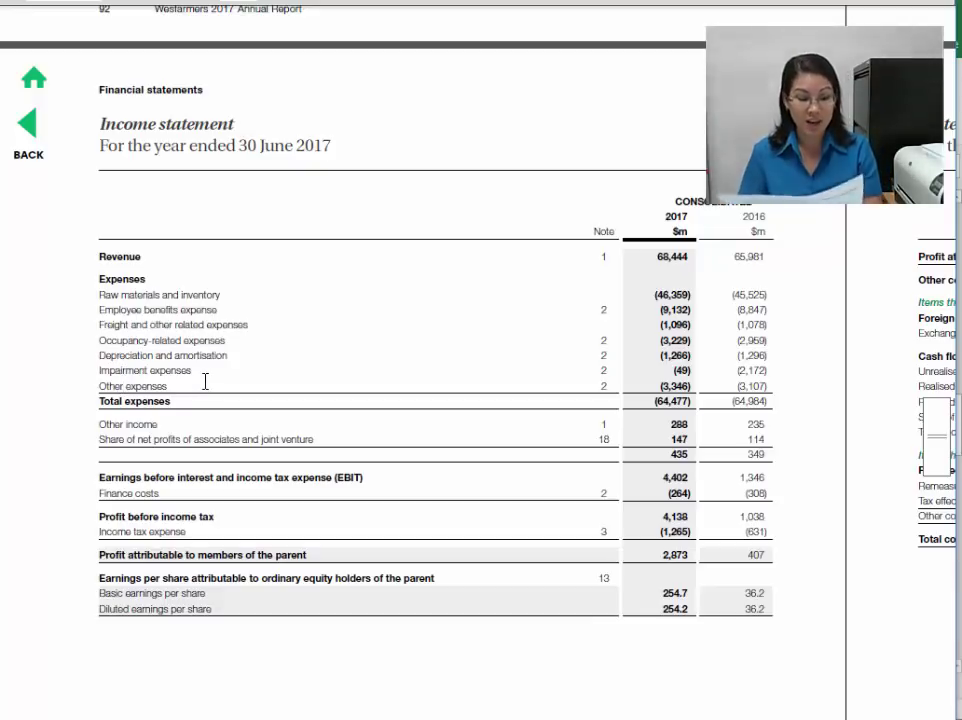
drag(124, 446, 288, 446)
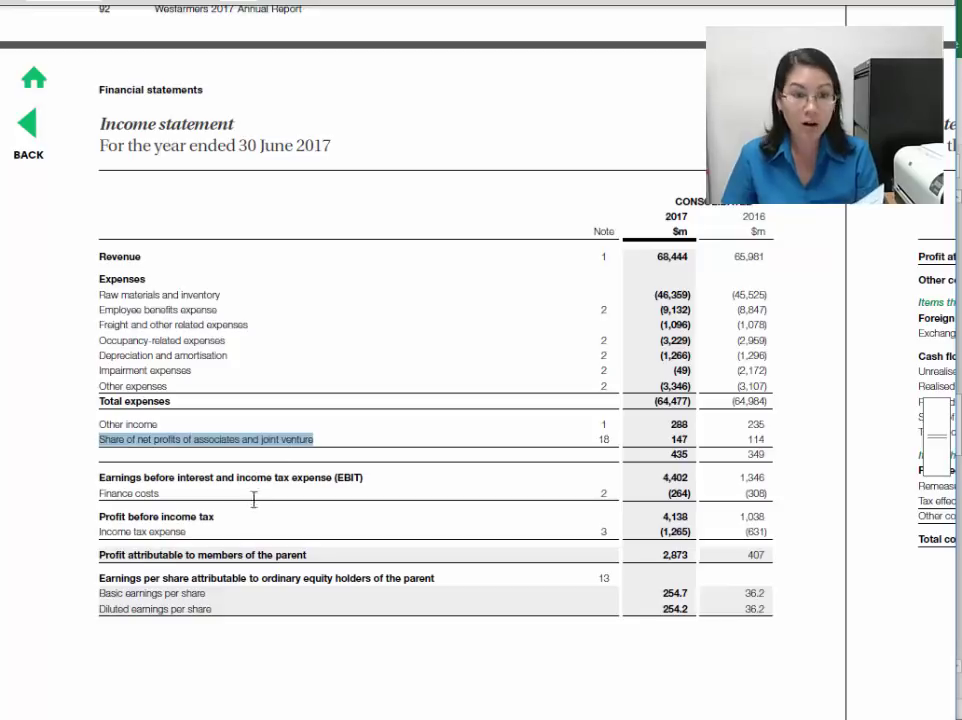
drag(100, 493, 159, 494)
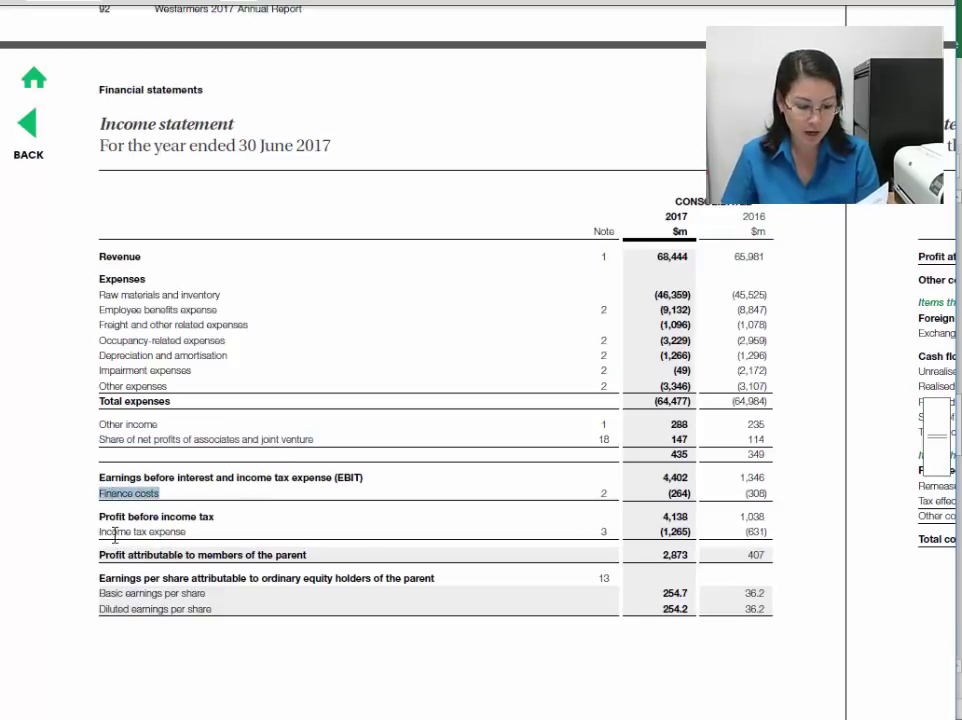
drag(100, 531, 186, 531)
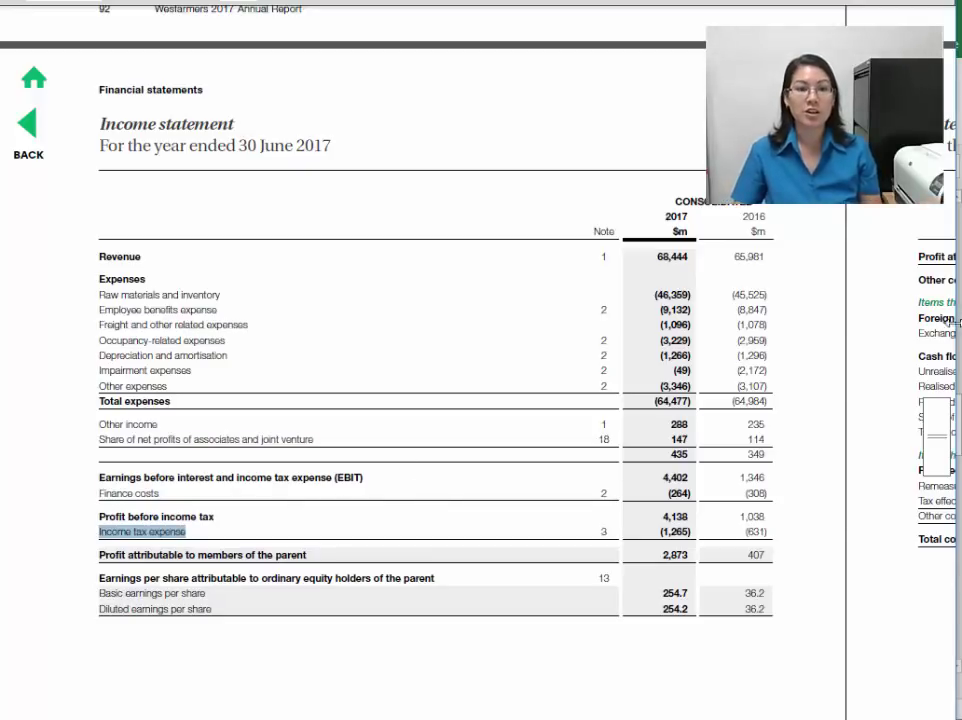
key(alt+Tab)
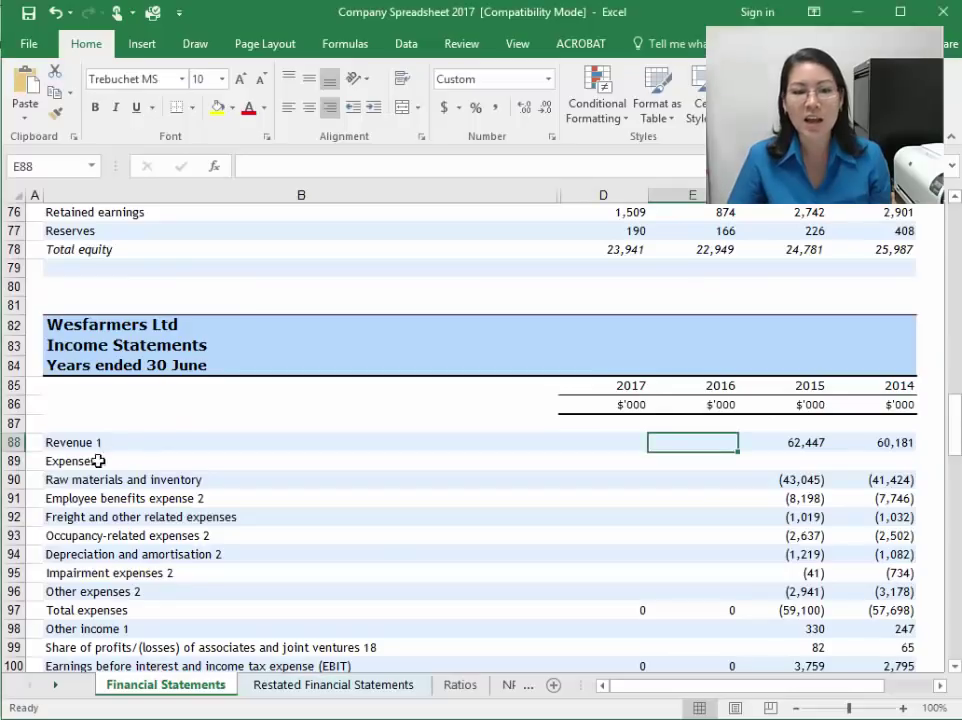
click(80, 517)
click(15, 515)
right_click(15, 515)
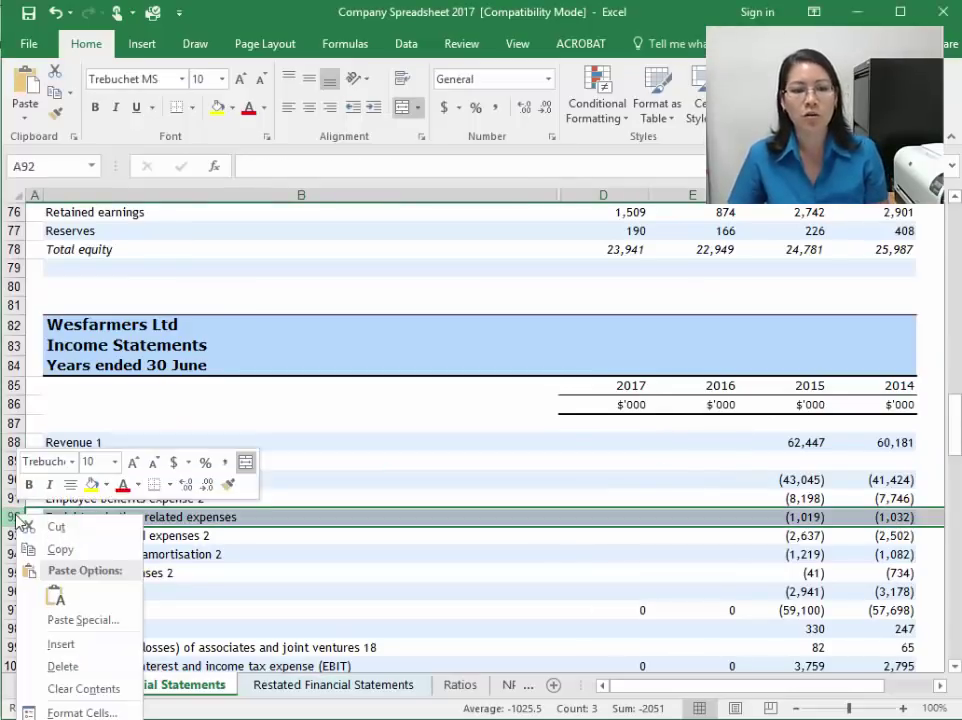
key(Escape)
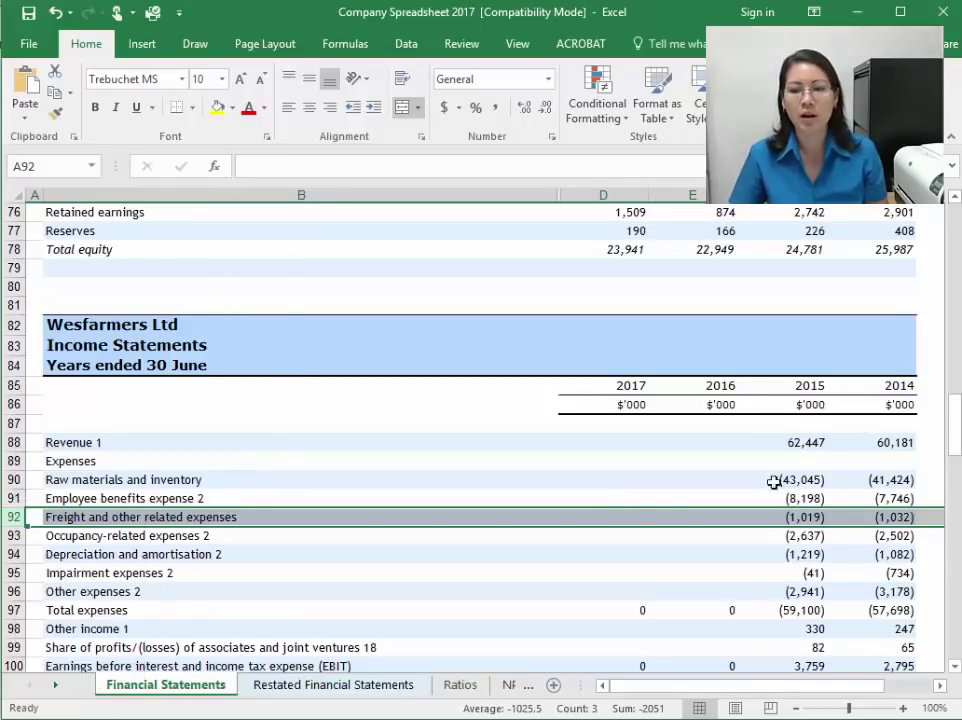
click(720, 517)
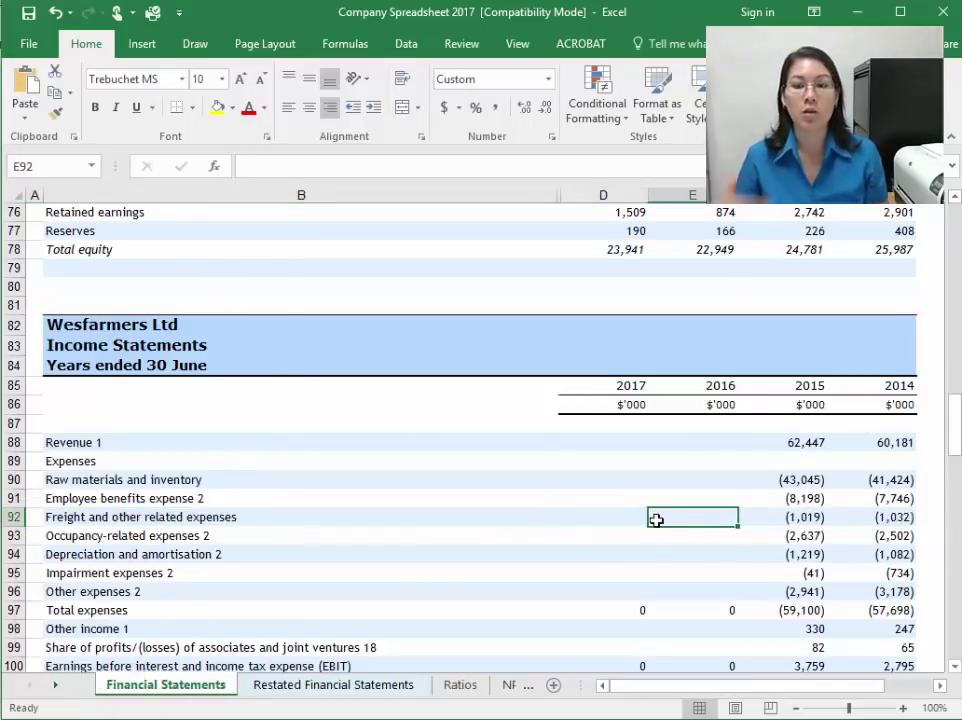
click(709, 440)
text(60181)
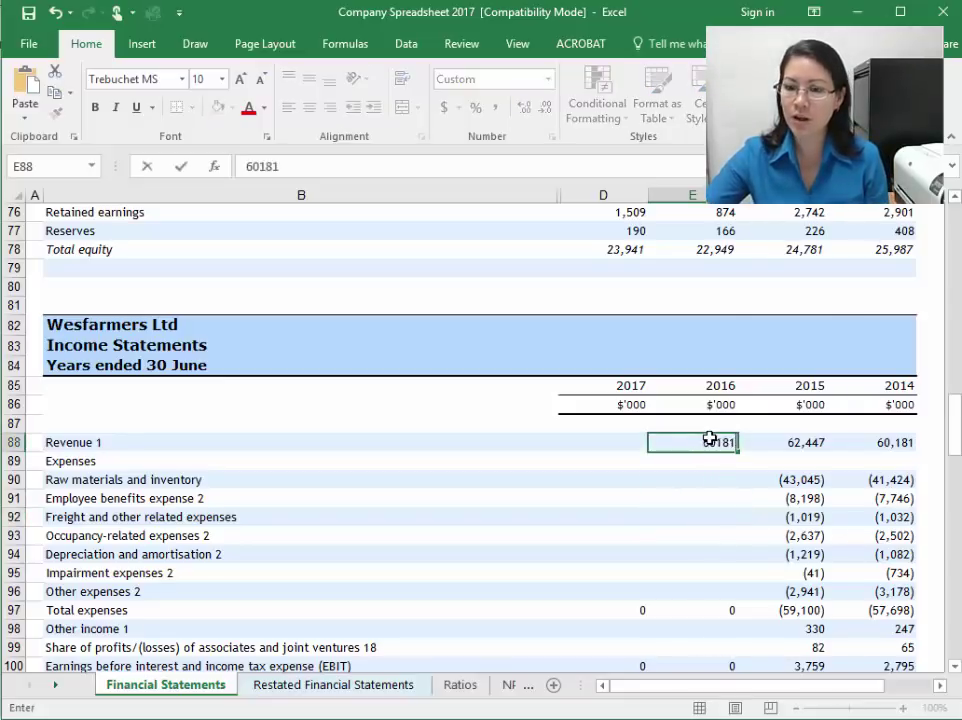
key(Return)
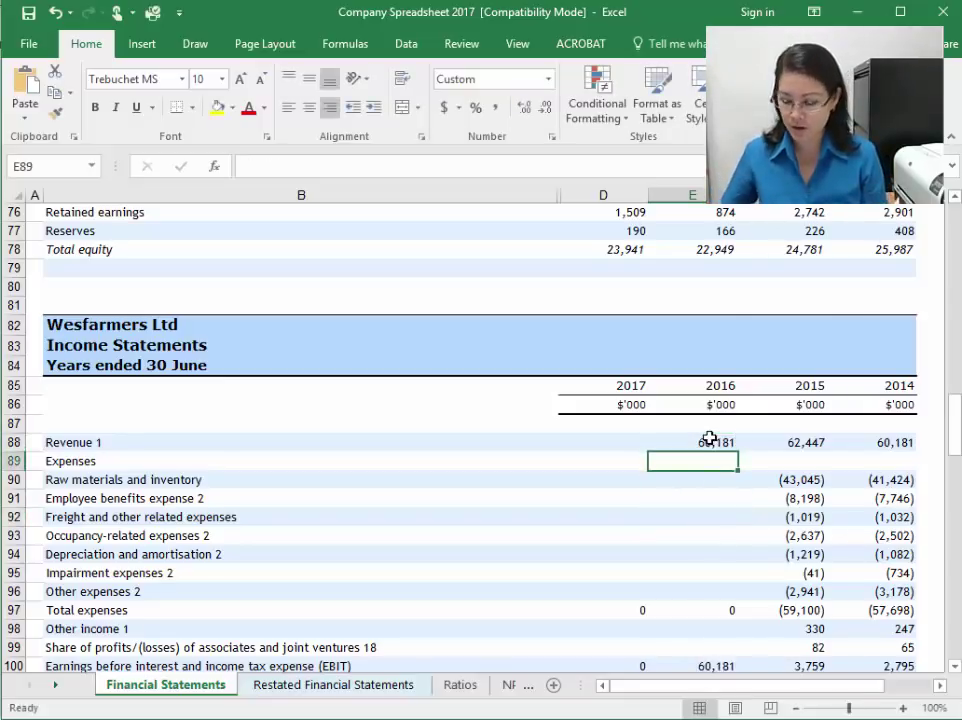
click(709, 440)
key(Delete)
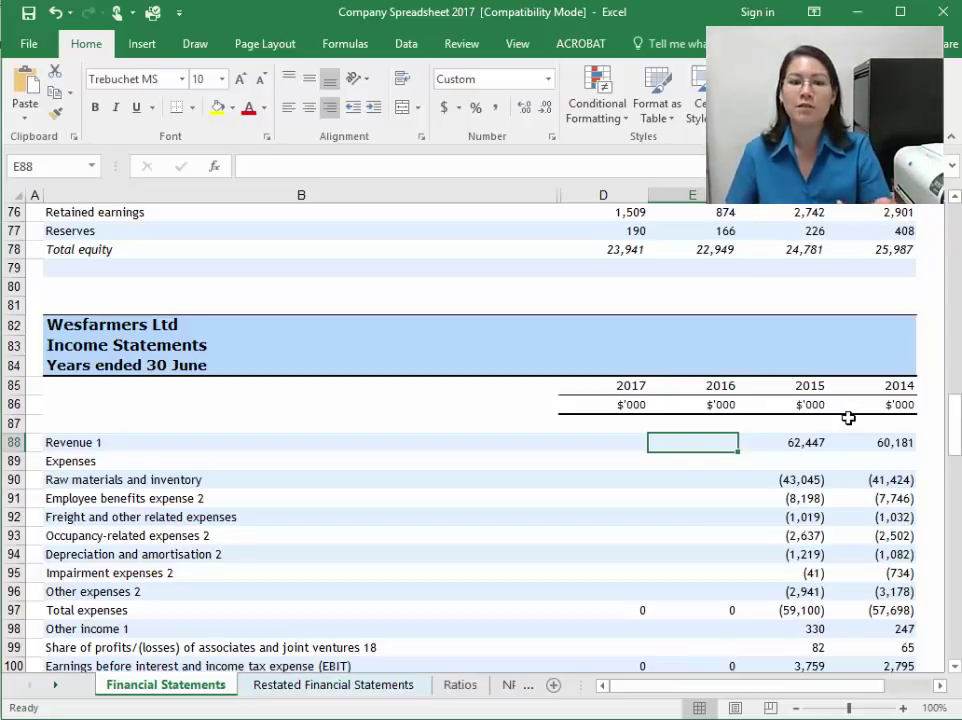
Step: Look through the expense, discontinued operations and other comprehensive income rows of the Income Statements section
click(200, 496)
scroll(202, 520, down, 13)
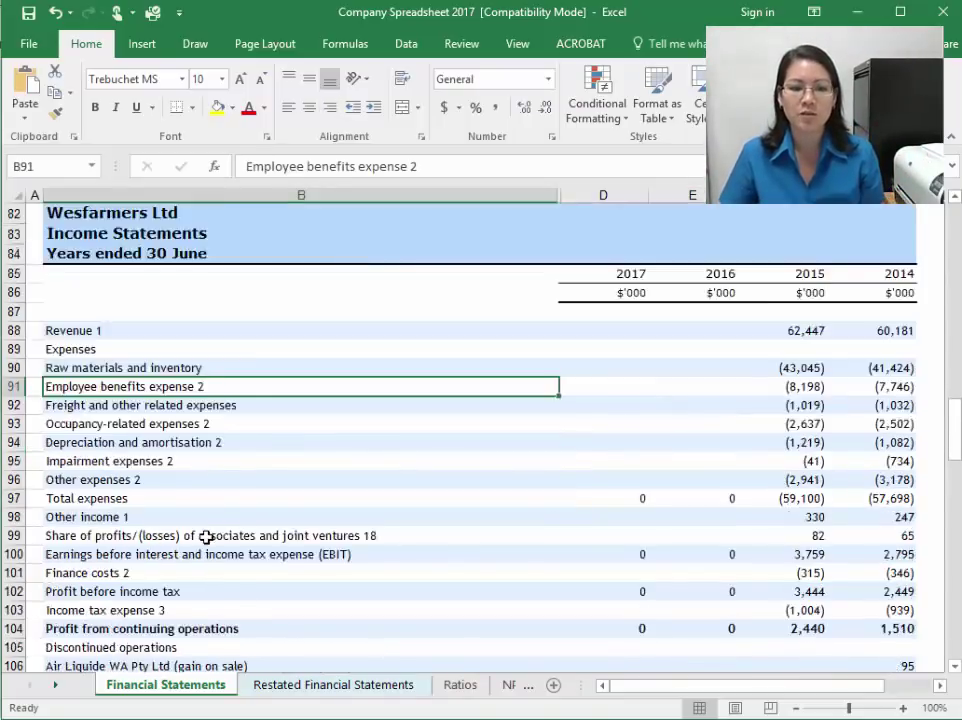
click(382, 381)
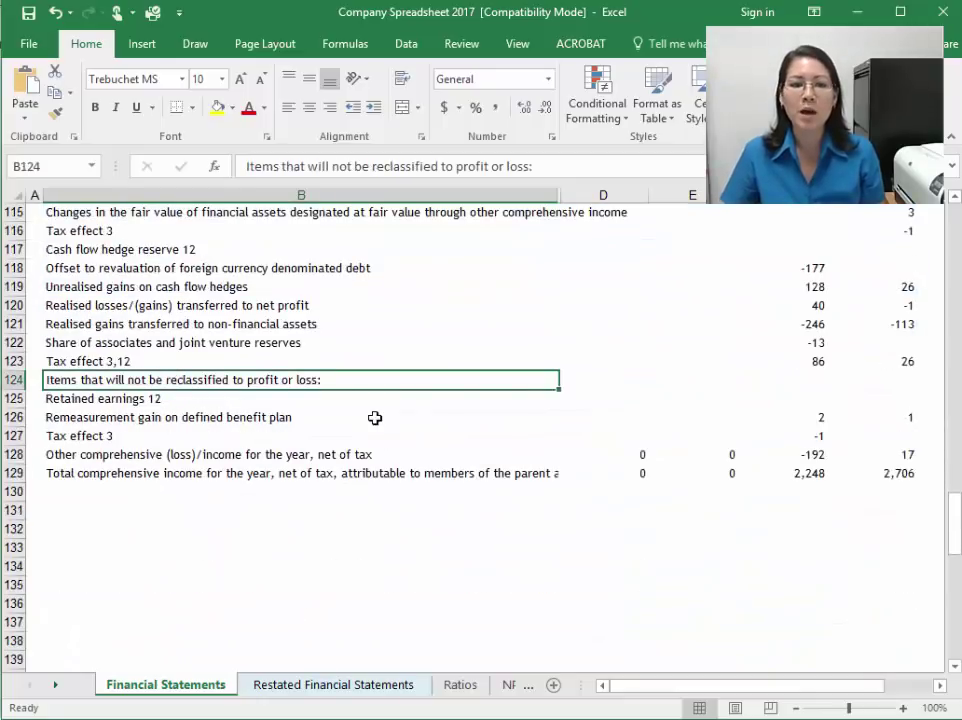
scroll(375, 417, up, 3)
scroll(375, 417, up, 2)
click(329, 326)
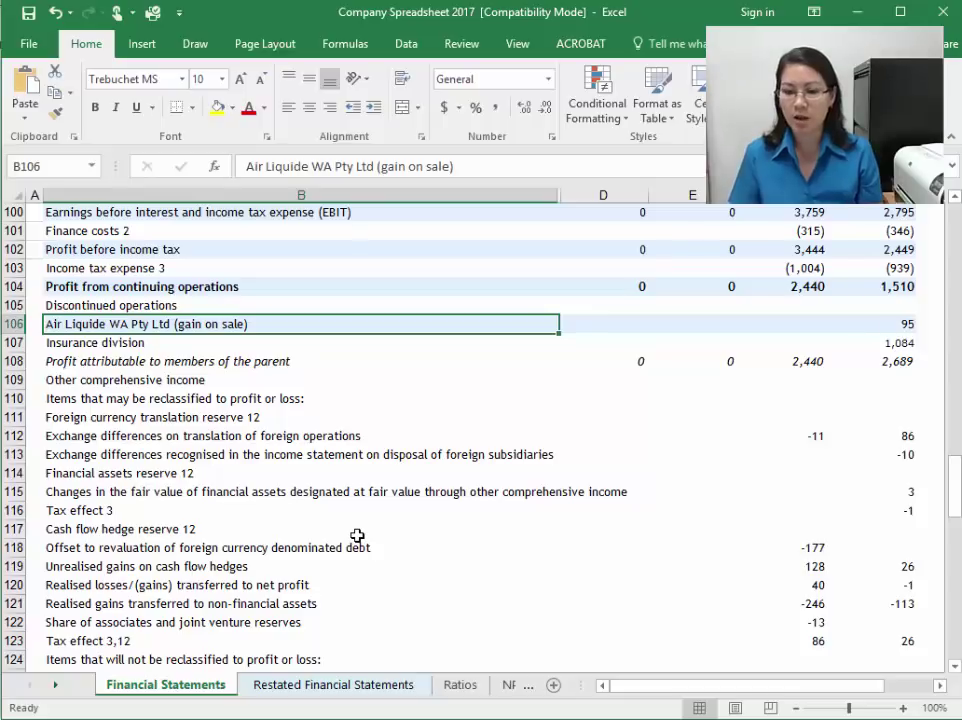
scroll(848, 612, up, 4)
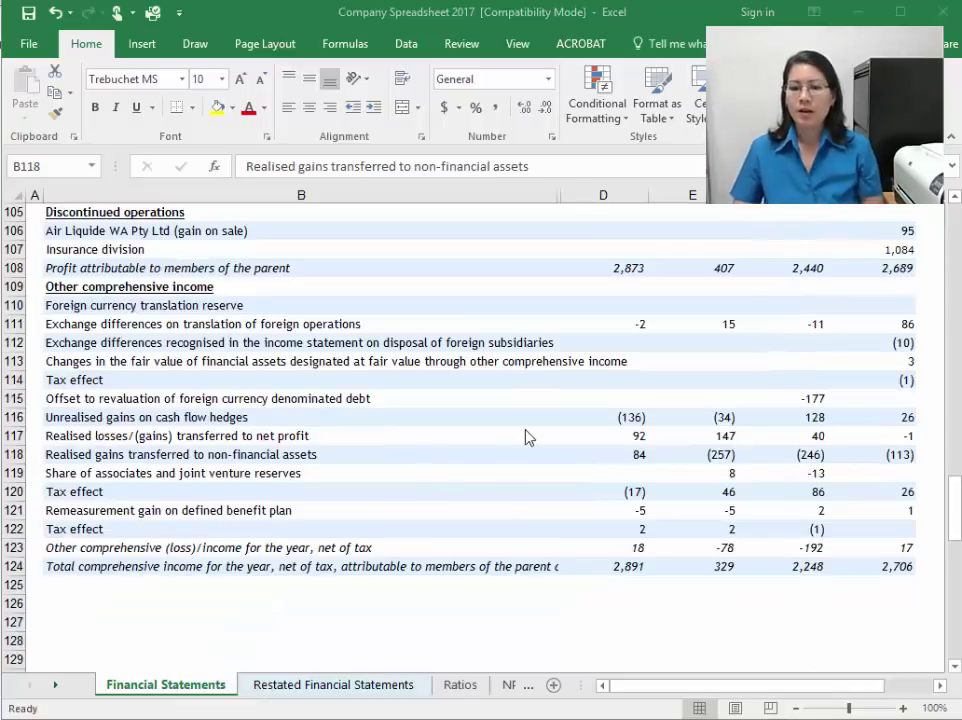
Step: Review the completed Income Statements section, including the 2017 total comprehensive income and profit before income tax formulas
scroll(517, 477, up, 9)
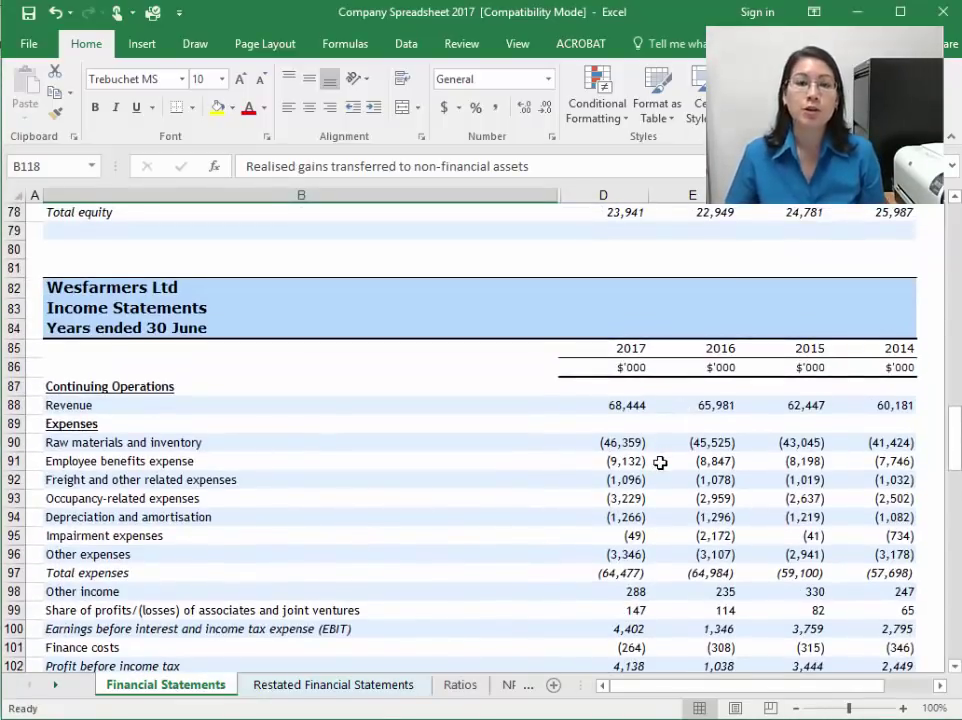
scroll(660, 462, down, 8)
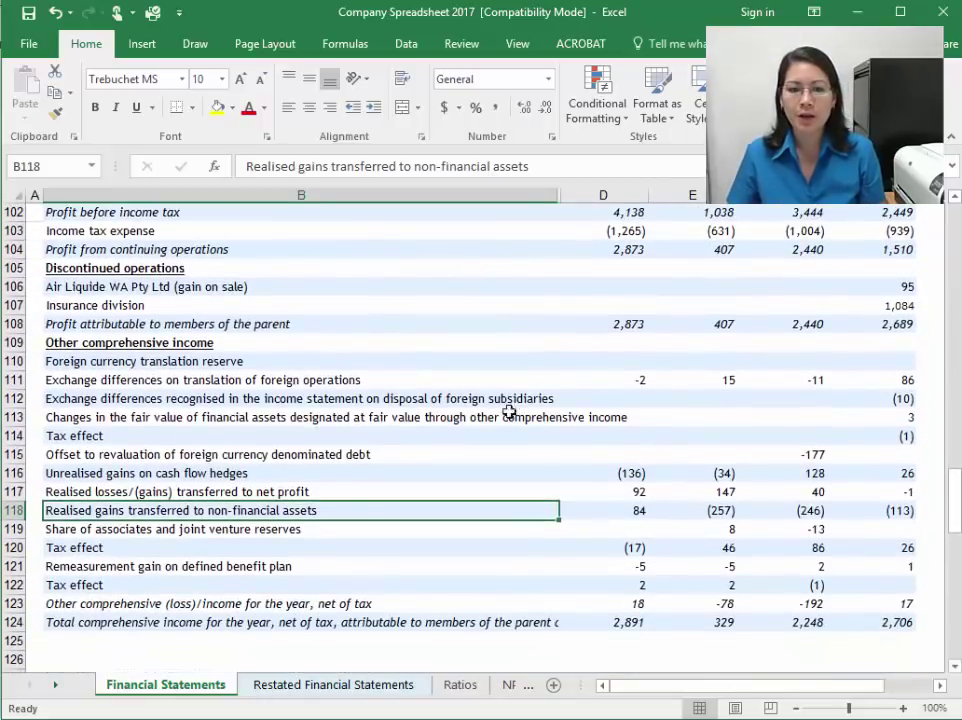
click(640, 623)
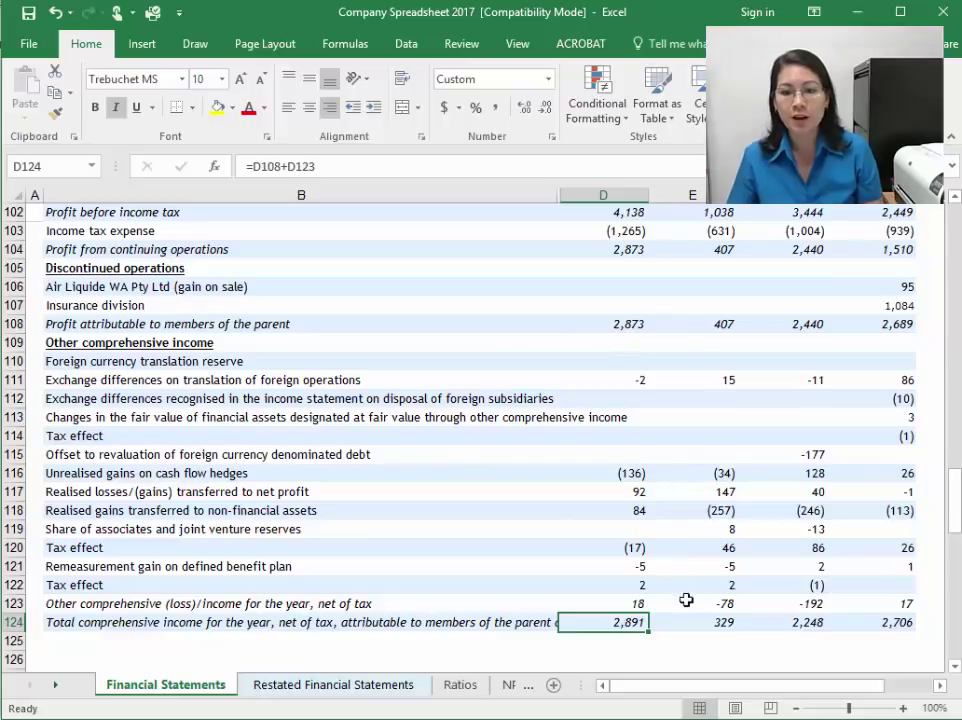
click(622, 212)
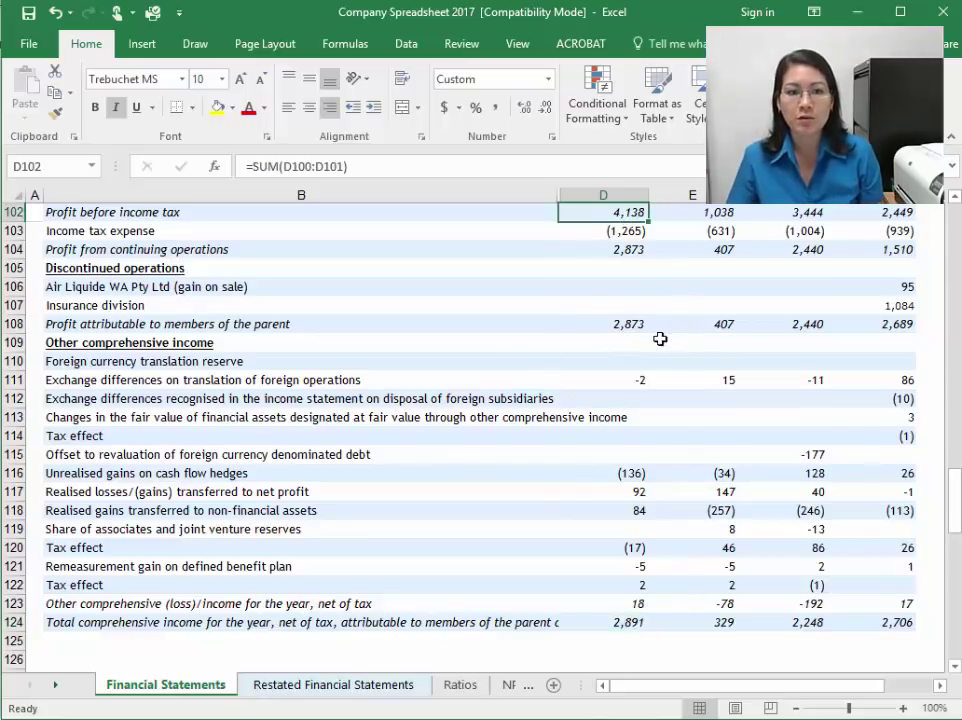
Step: Compare the 2017 and 2016 profit attributable to members of the parent with the net profit in the Statements of Movements in Equity
click(615, 327)
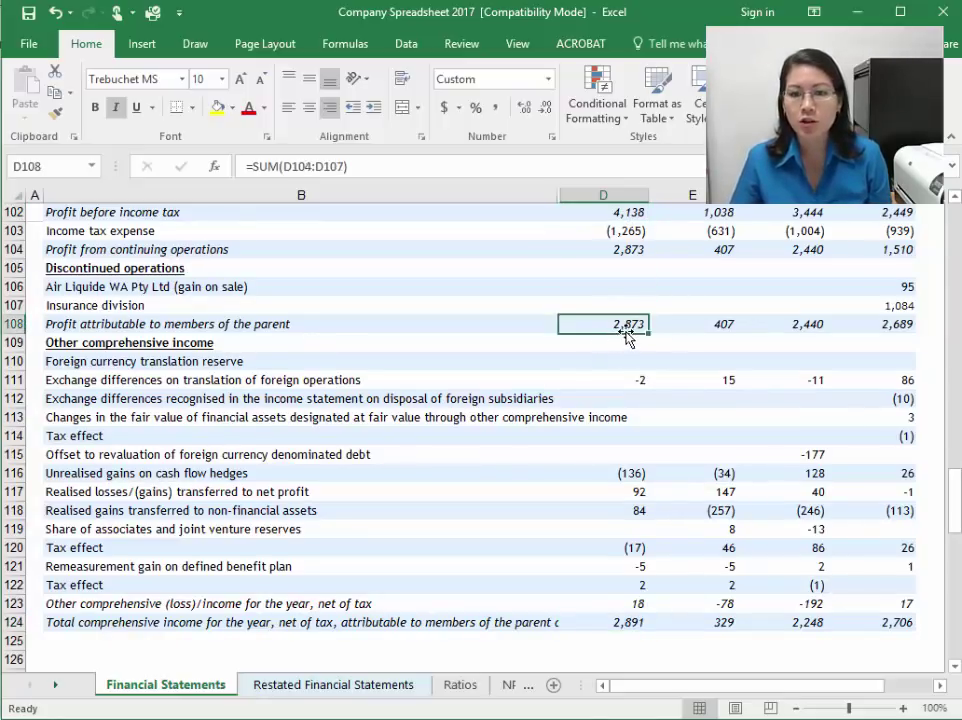
click(689, 324)
drag(955, 497, 955, 235)
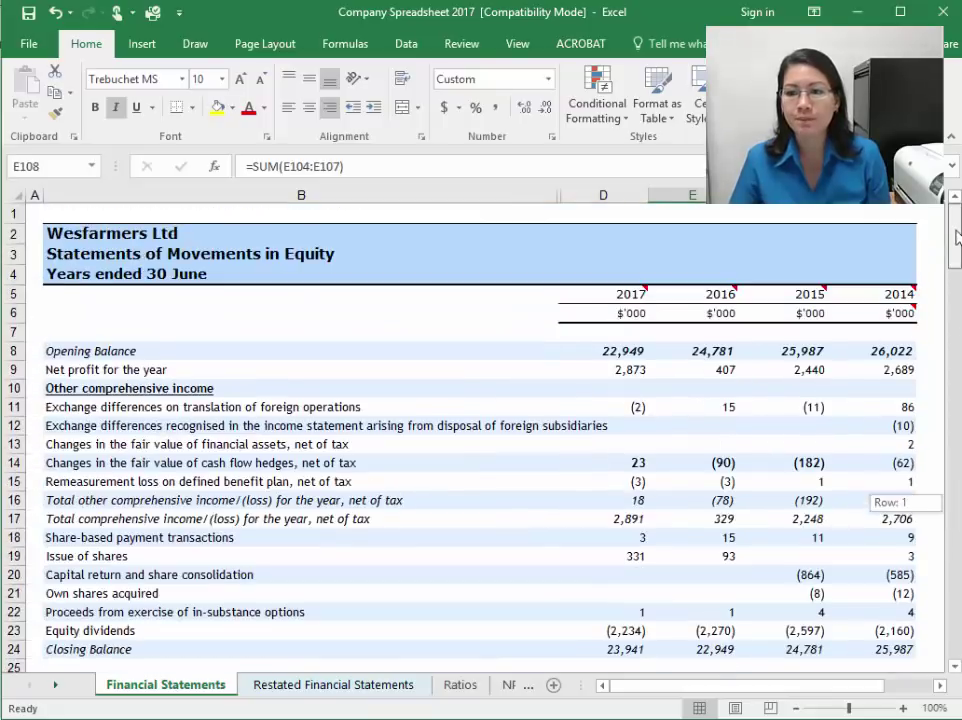
click(612, 376)
drag(620, 369, 695, 372)
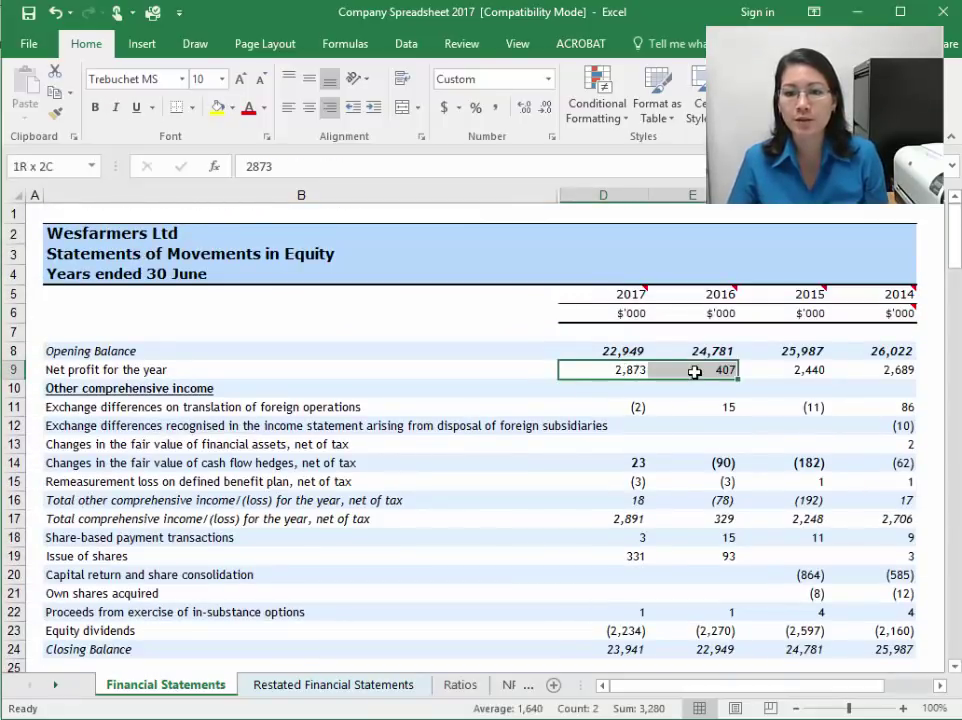
Step: Check 2017 and 2016 other comprehensive and total comprehensive income in the Statements of Movements in Equity against rows 123 and 124
drag(625, 500, 705, 500)
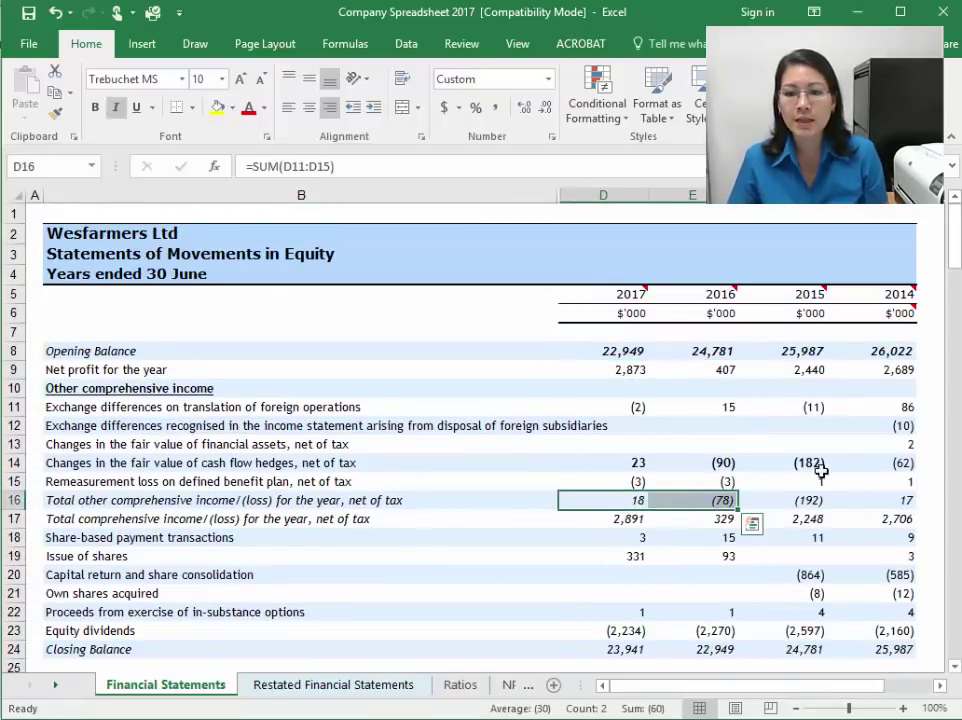
drag(617, 520, 700, 518)
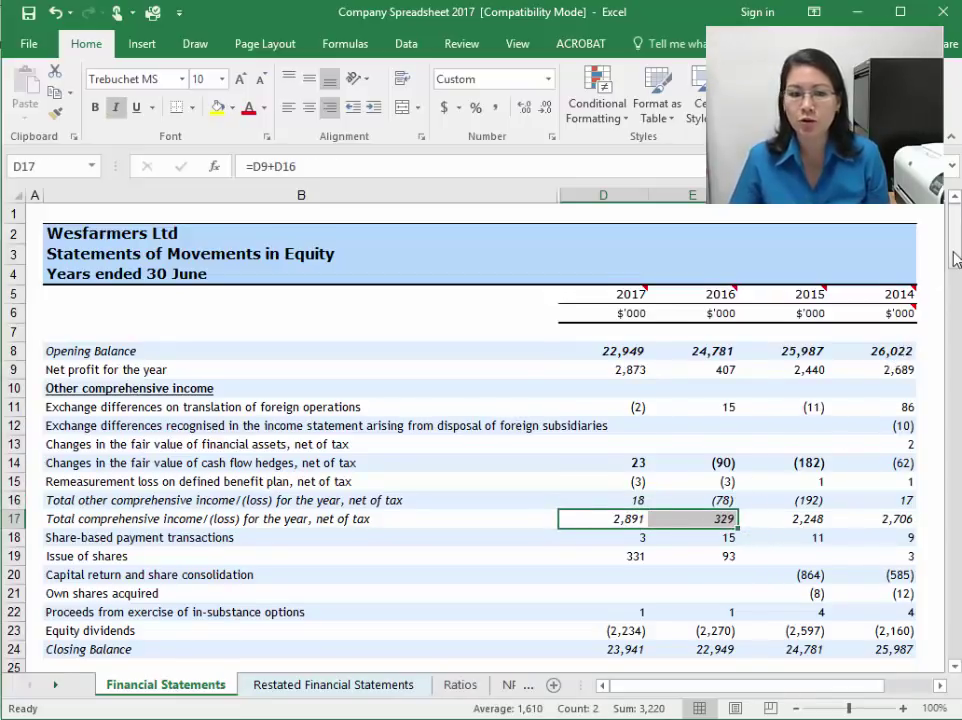
drag(955, 258, 955, 548)
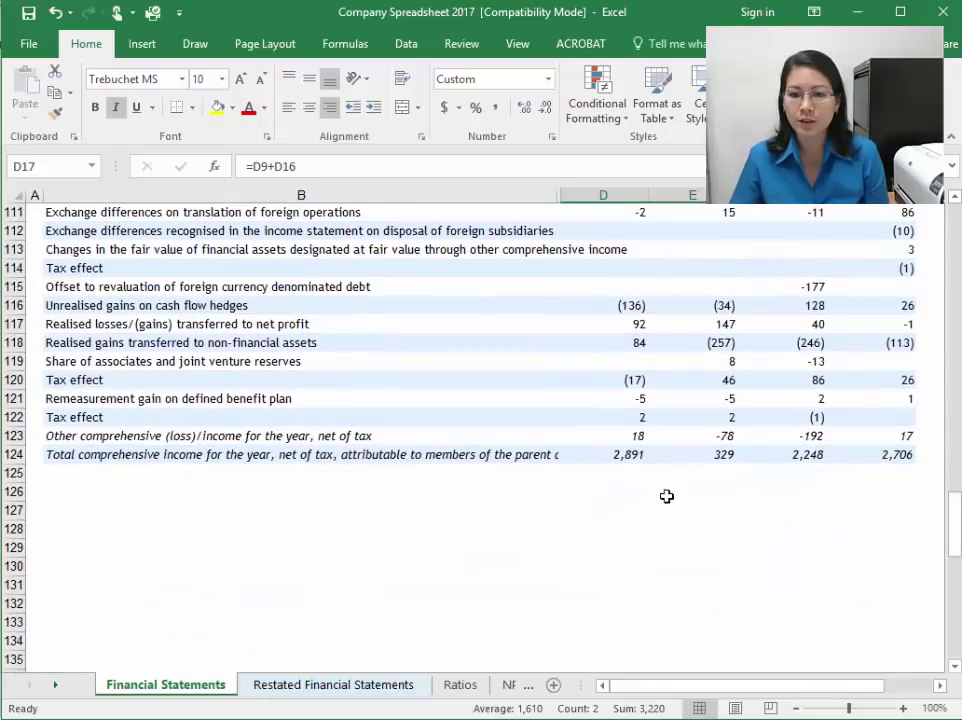
drag(621, 437, 690, 437)
drag(638, 456, 690, 455)
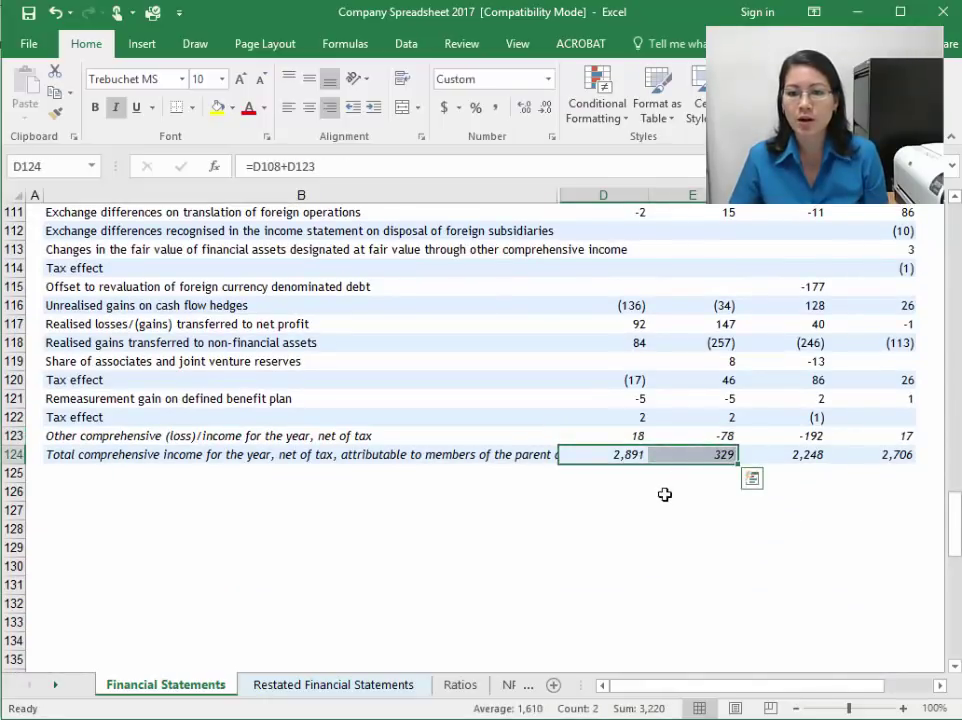
Step: Delete the empty rows 126 to 139 between the income statement and the Working Area and return to the Balance Sheets section
click(450, 511)
scroll(100, 530, down, 3)
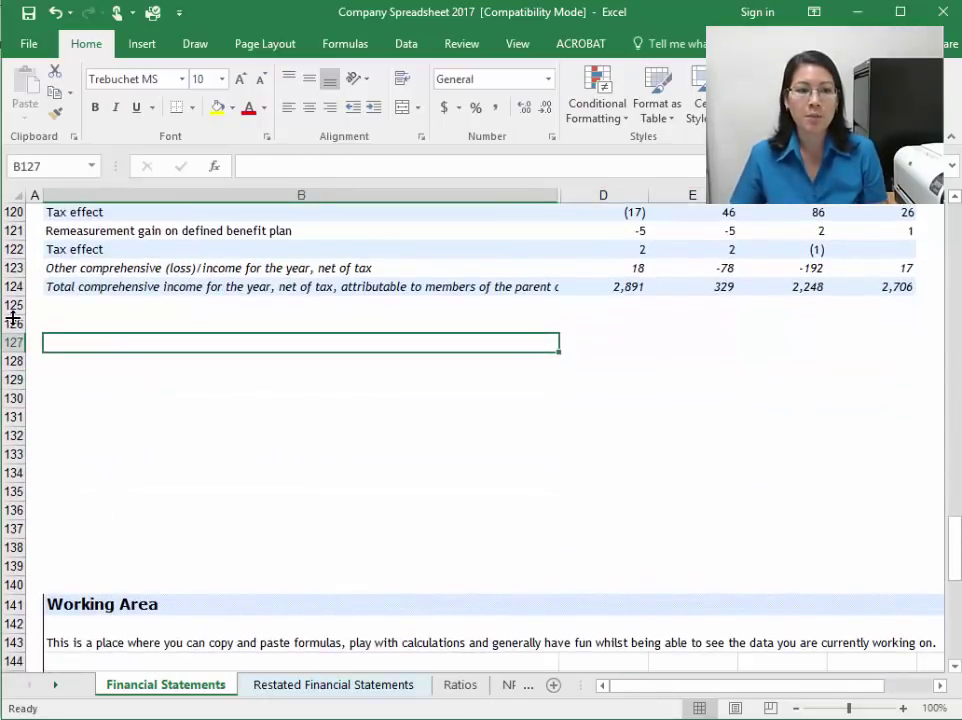
drag(12, 323, 11, 554)
right_click(18, 545)
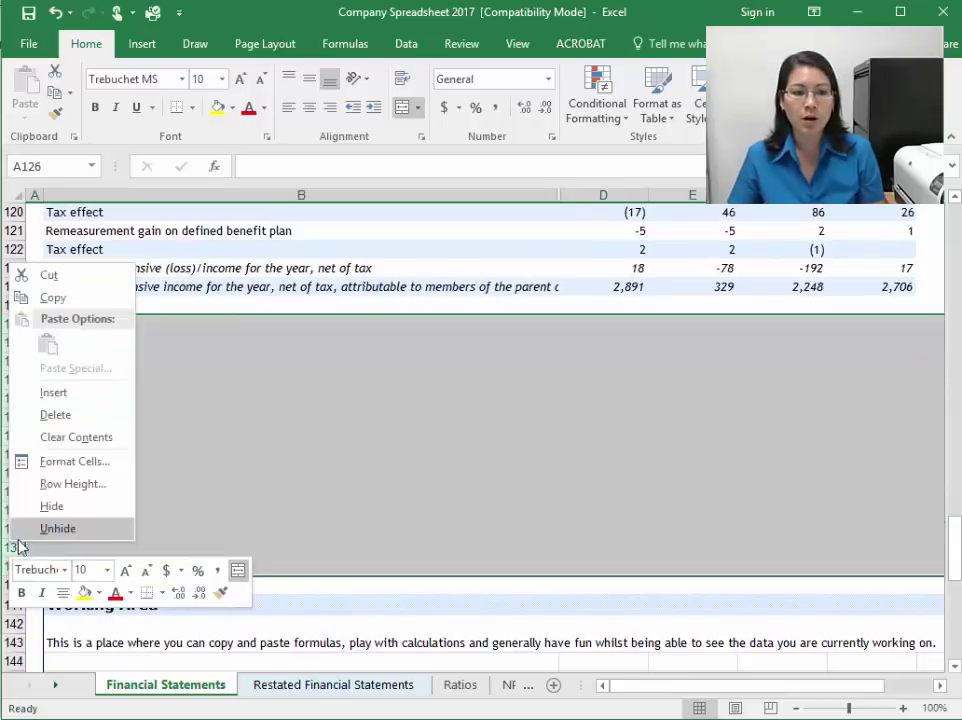
click(55, 414)
click(374, 400)
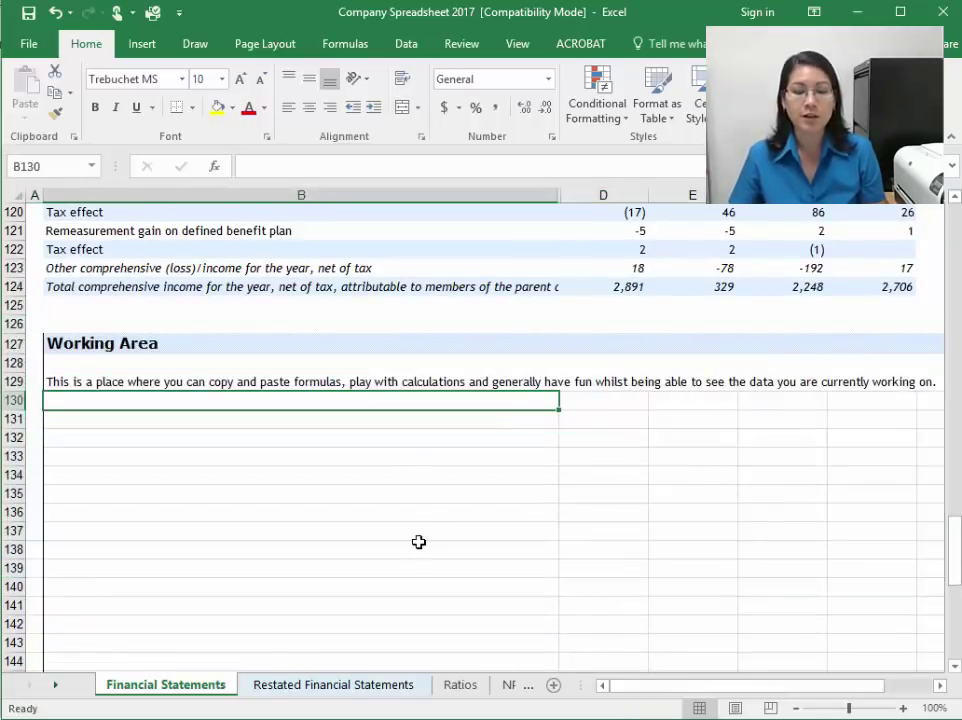
scroll(419, 542, up, 20)
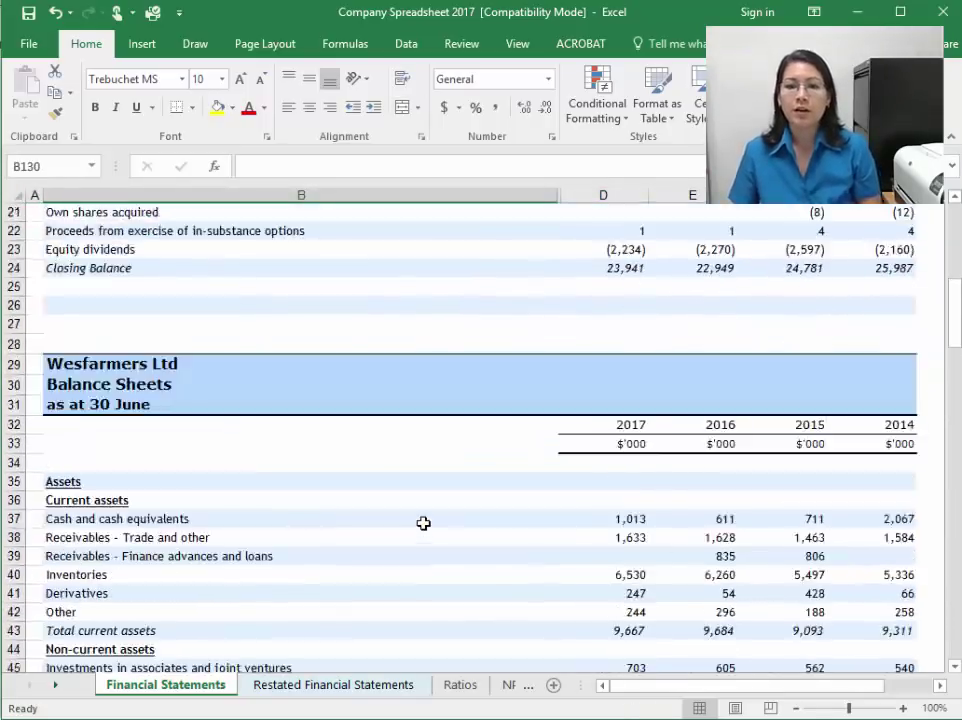
Step: Insert two blank rows between Revenue and Expenses in the Income Statements section
scroll(423, 521, up, 7)
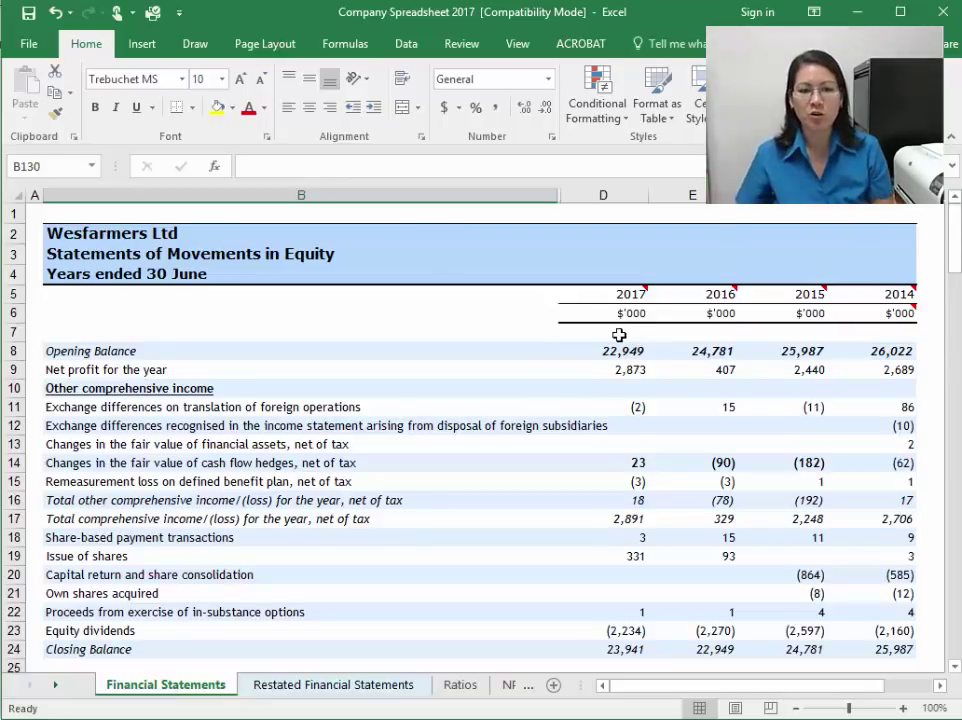
scroll(554, 483, down, 4)
scroll(553, 485, down, 20)
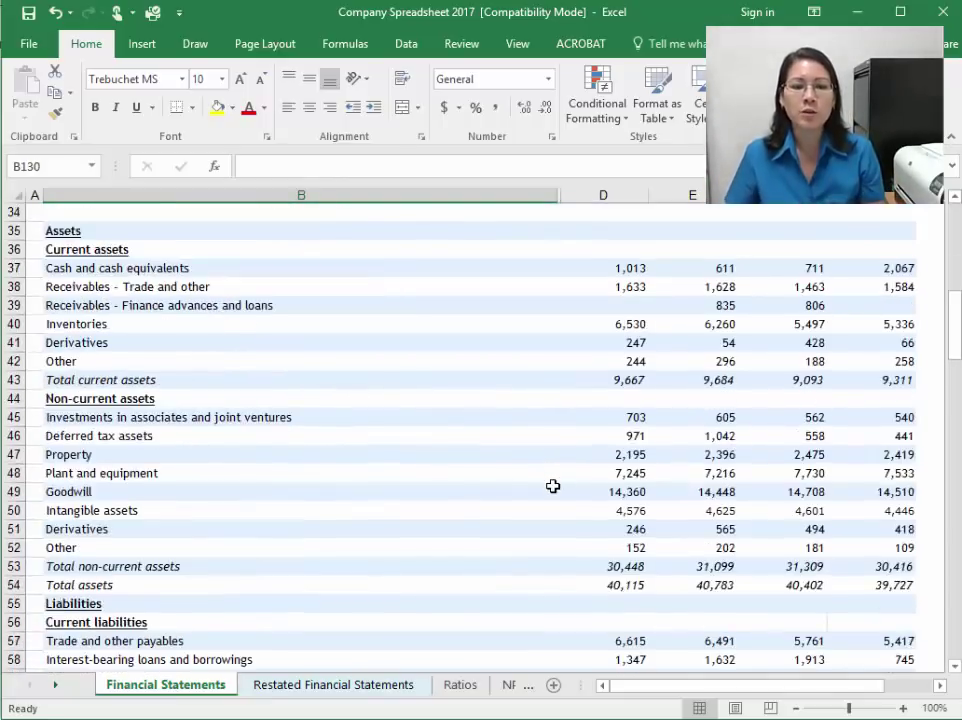
scroll(553, 486, down, 1)
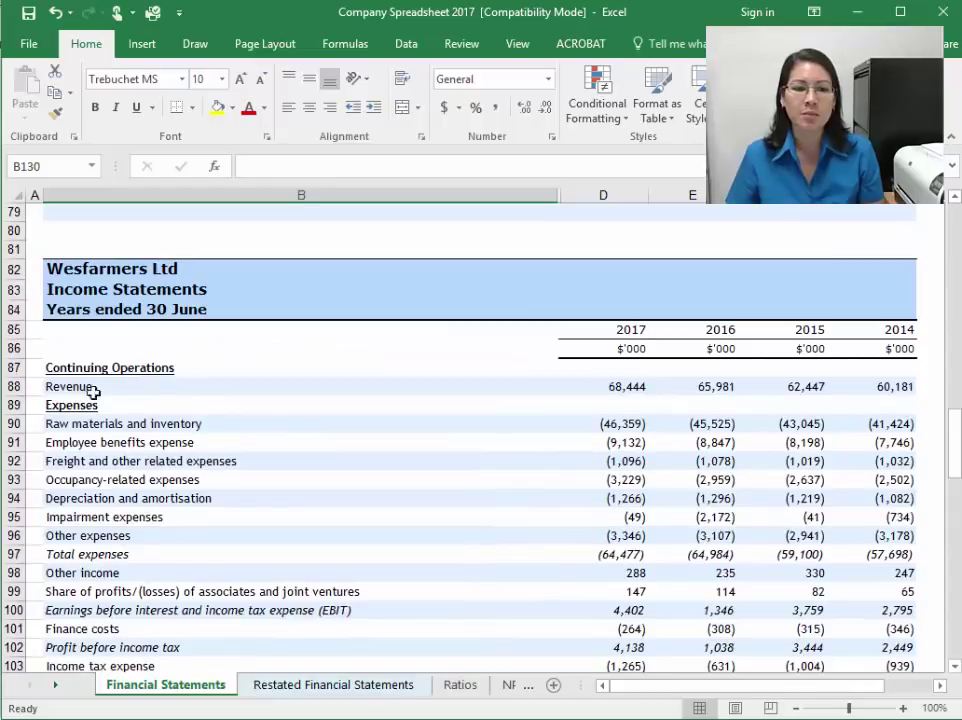
click(92, 389)
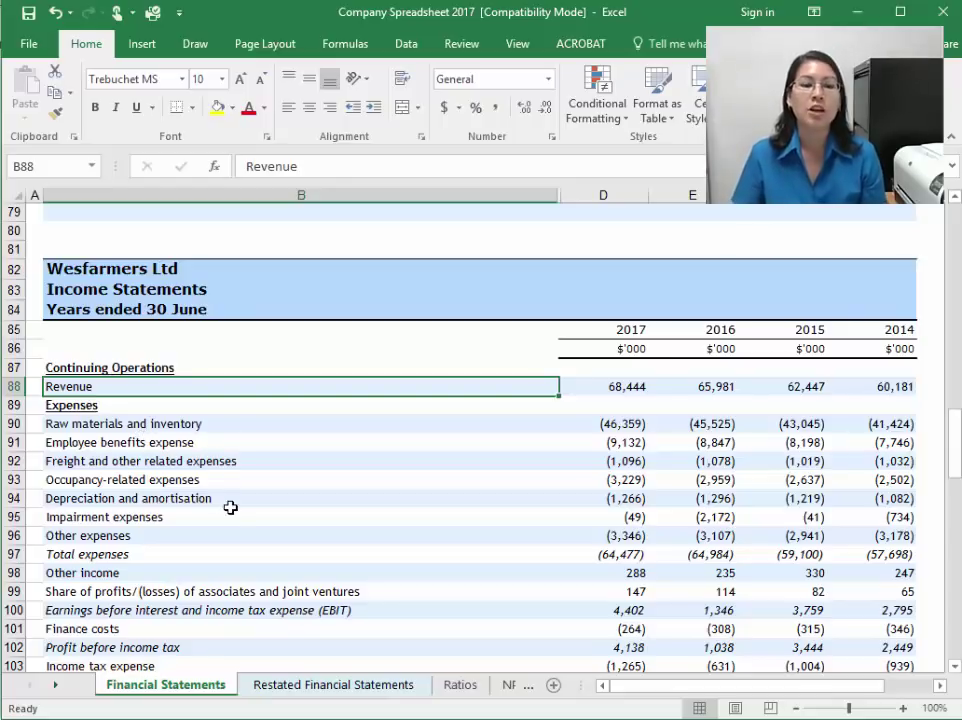
right_click(12, 405)
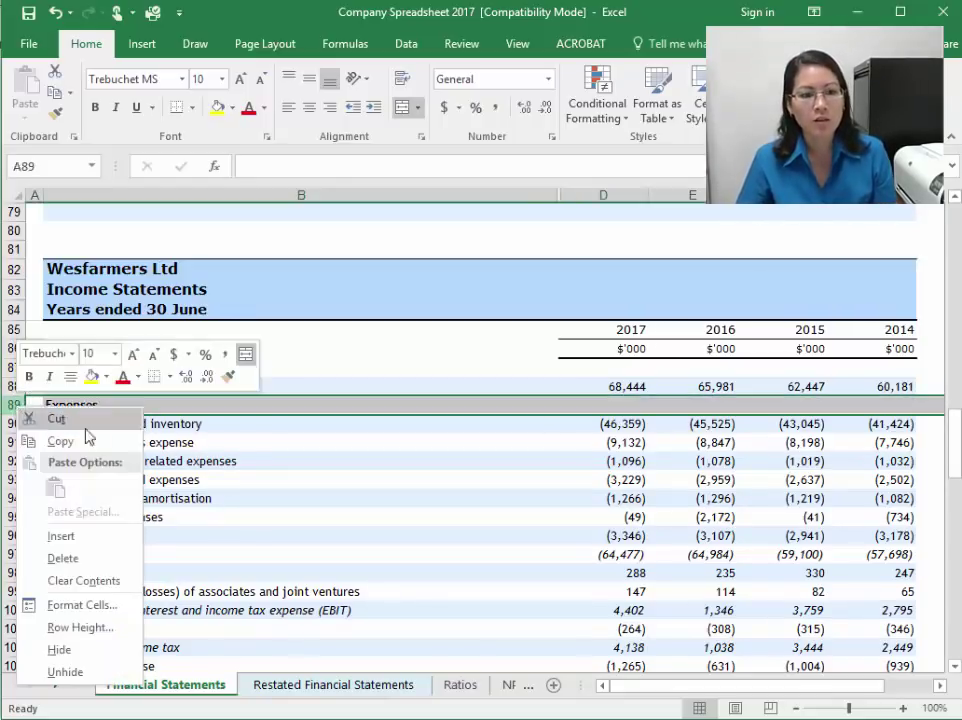
click(80, 541)
key(F4)
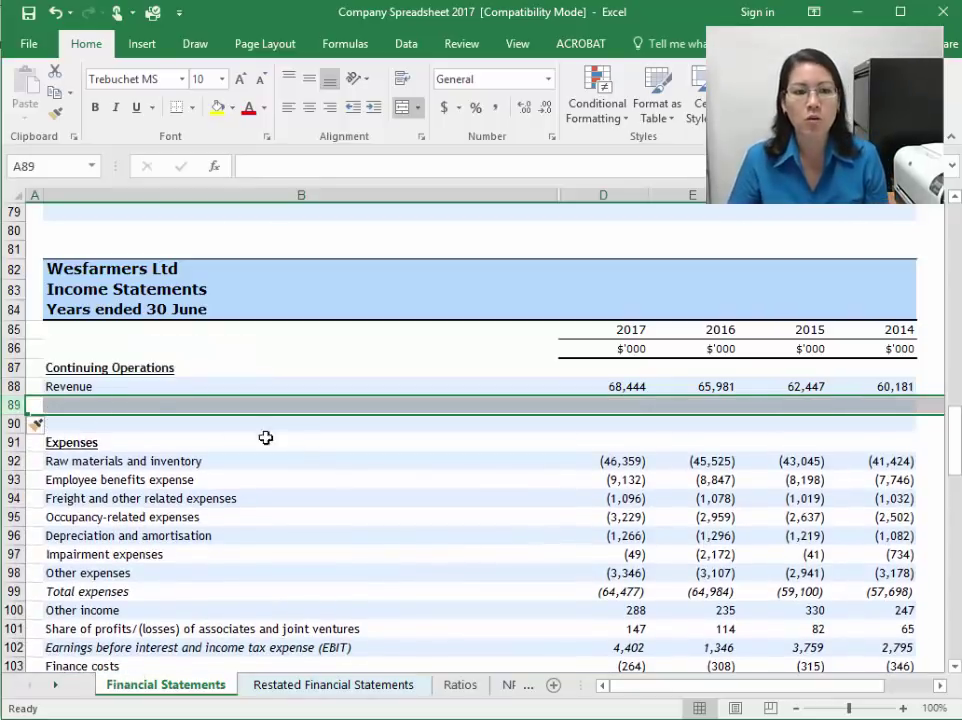
Step: Label the two new rows under Revenue "Finance Income" and "Total Revenue"
click(118, 406)
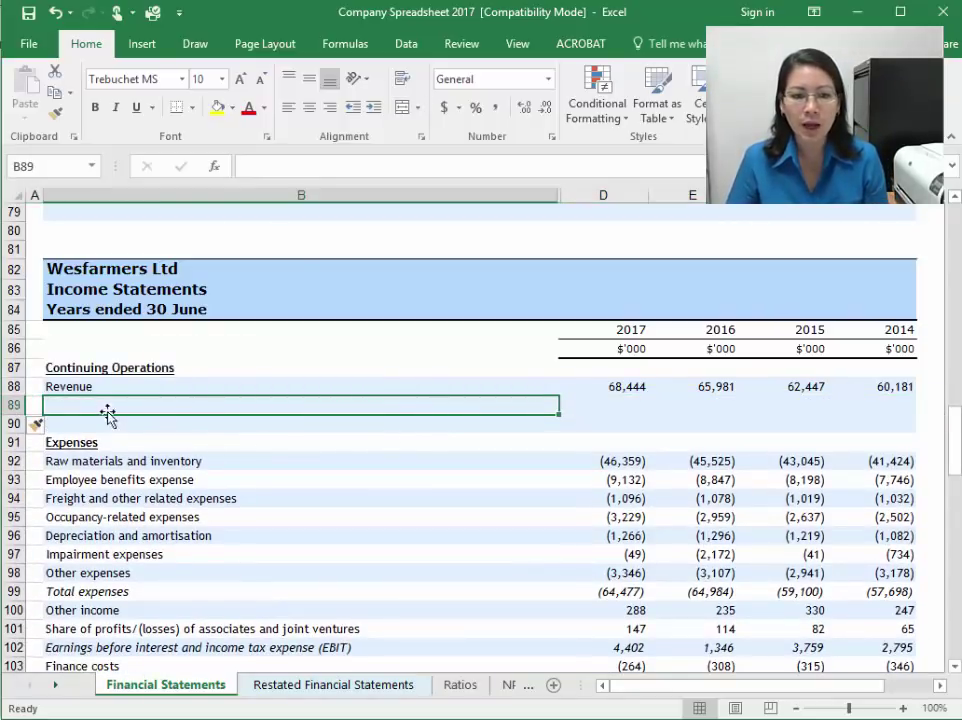
text(Fincne)
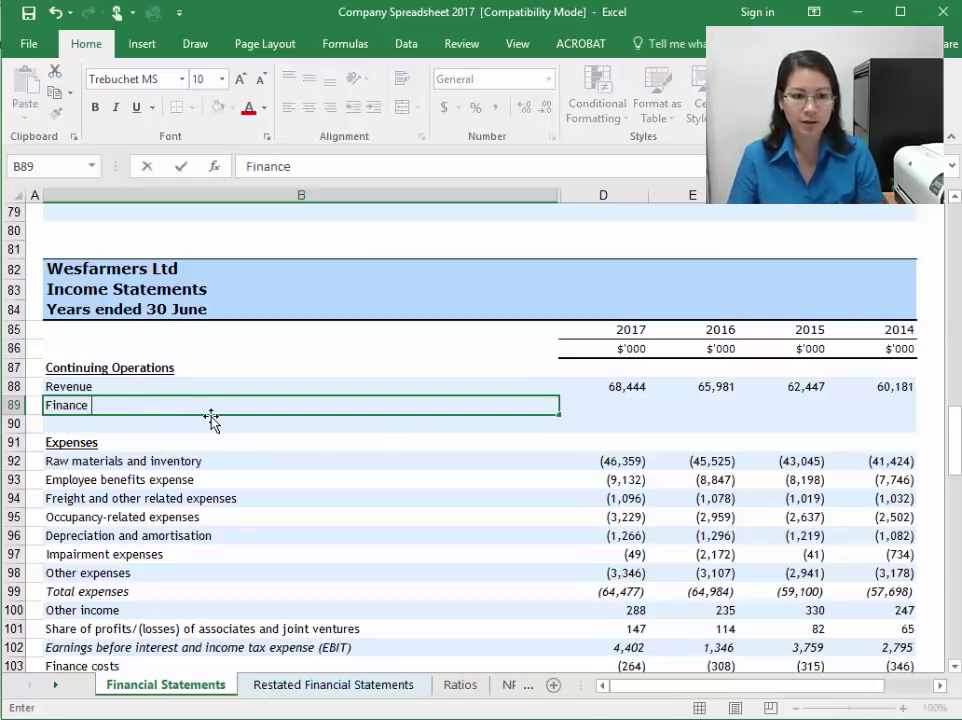
text( Income)
key(Return)
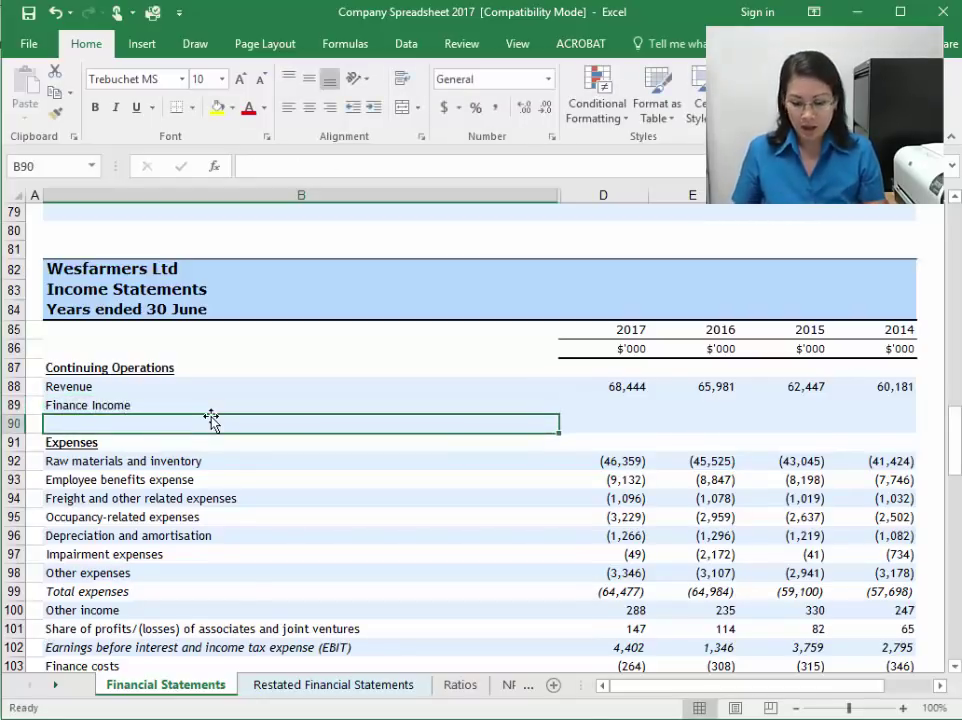
text(Tot)
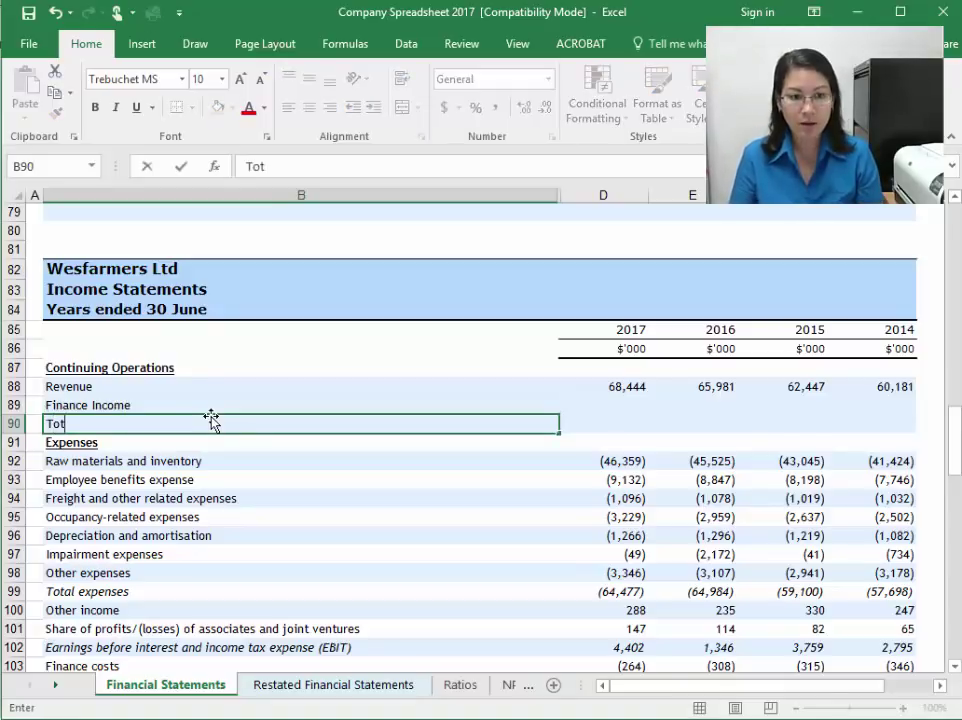
text(al Revenue)
key(Return)
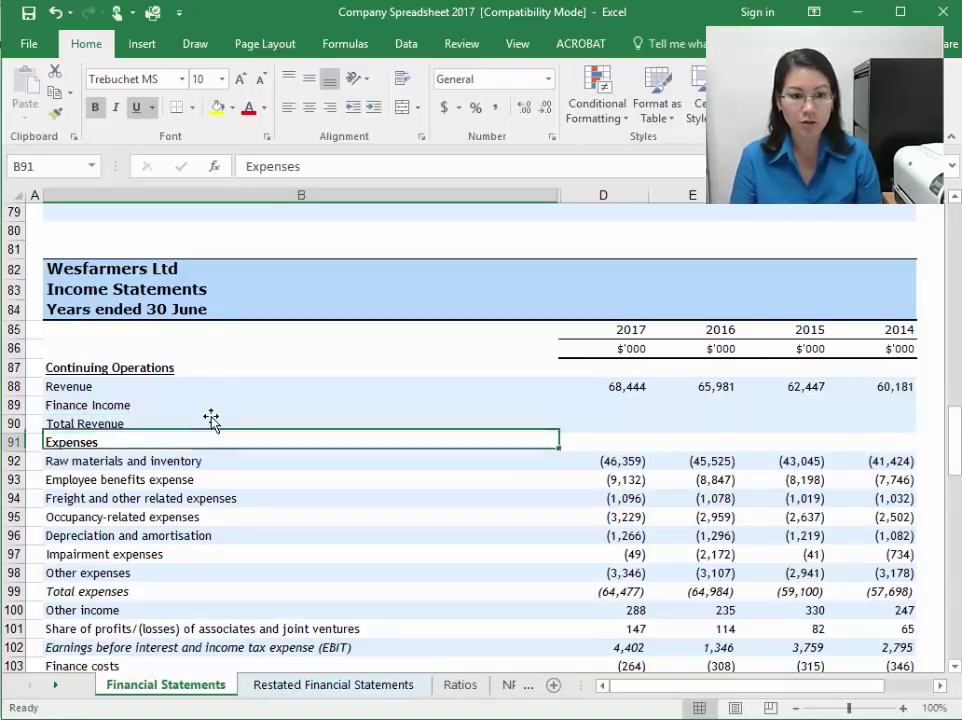
Step: Select the 2017 Finance Income cell, then switch to the 2017 annual report and find interest revenue in Note 1, Income
click(613, 418)
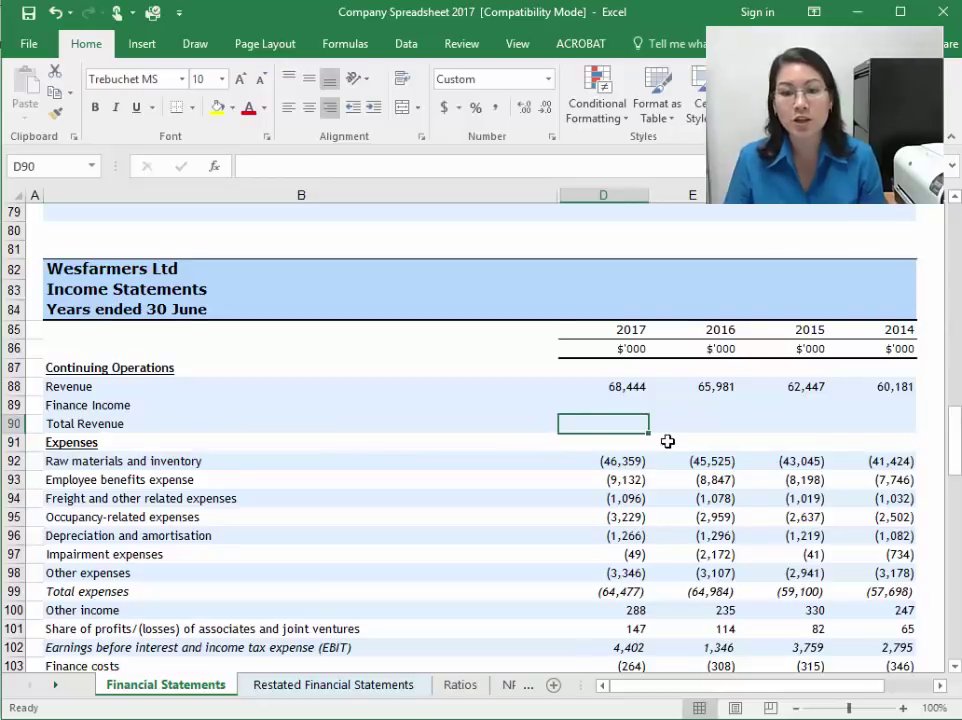
scroll(668, 440, down, 2)
scroll(561, 420, up, 1)
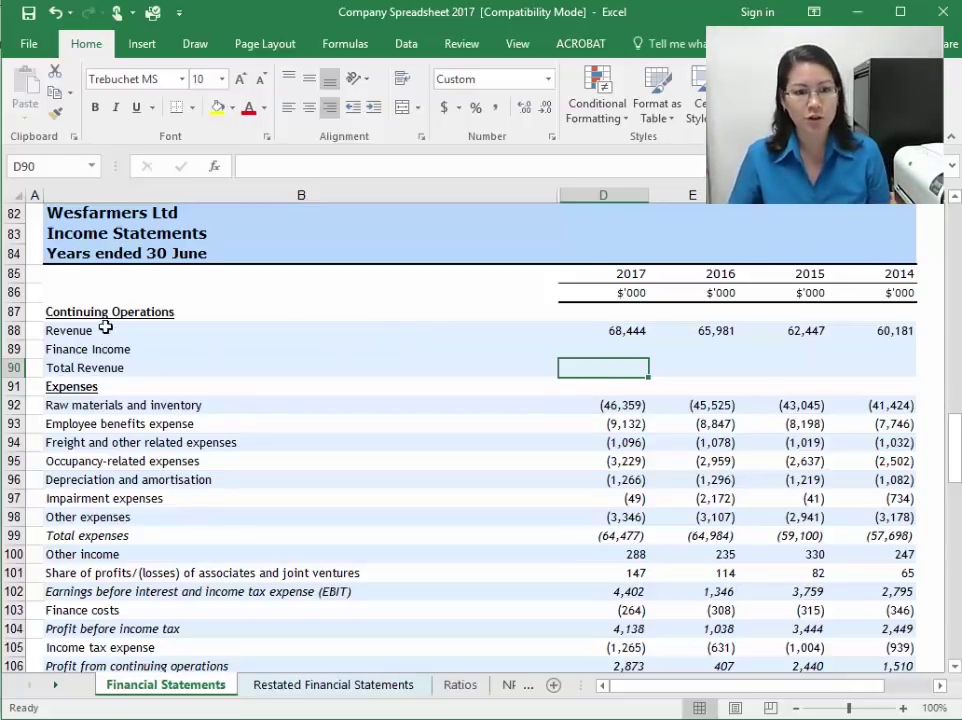
click(575, 348)
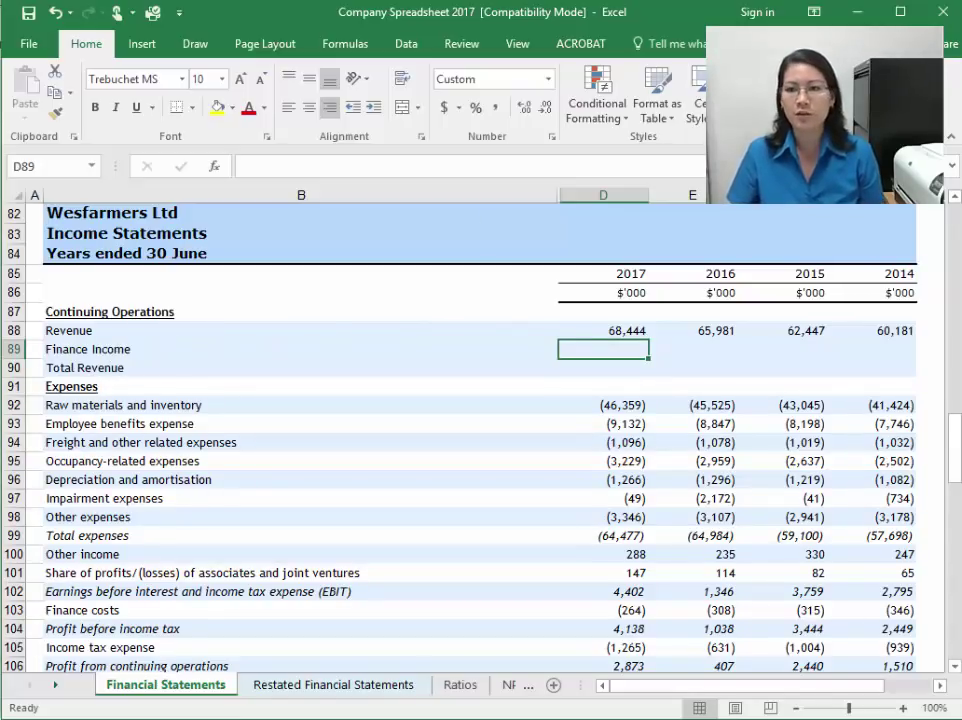
key(alt+Tab)
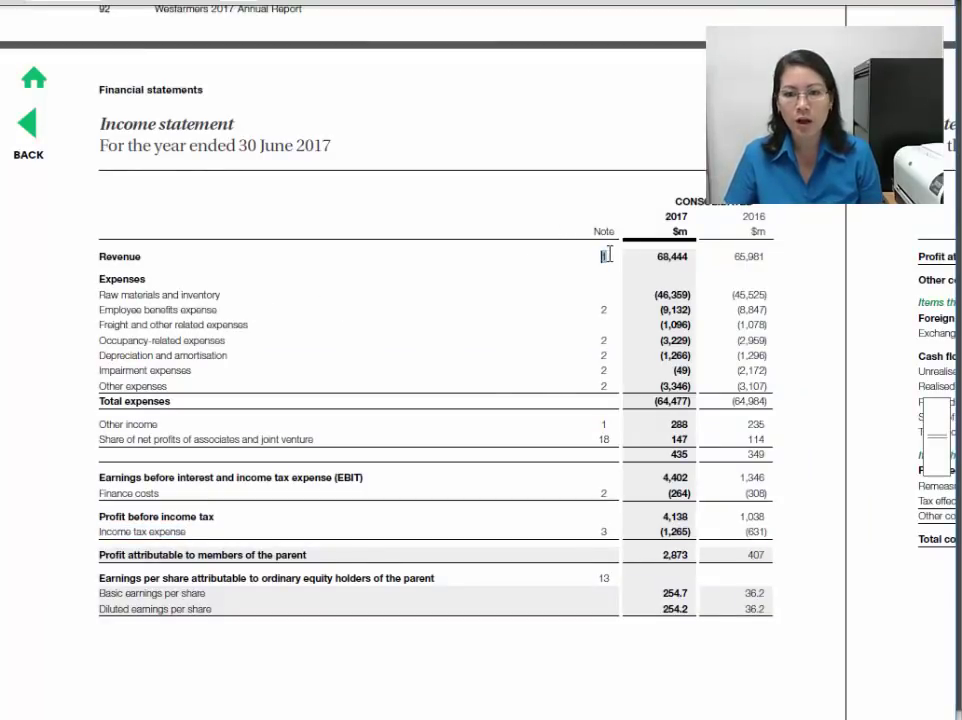
scroll(493, 437, down, 3)
scroll(488, 452, down, 20)
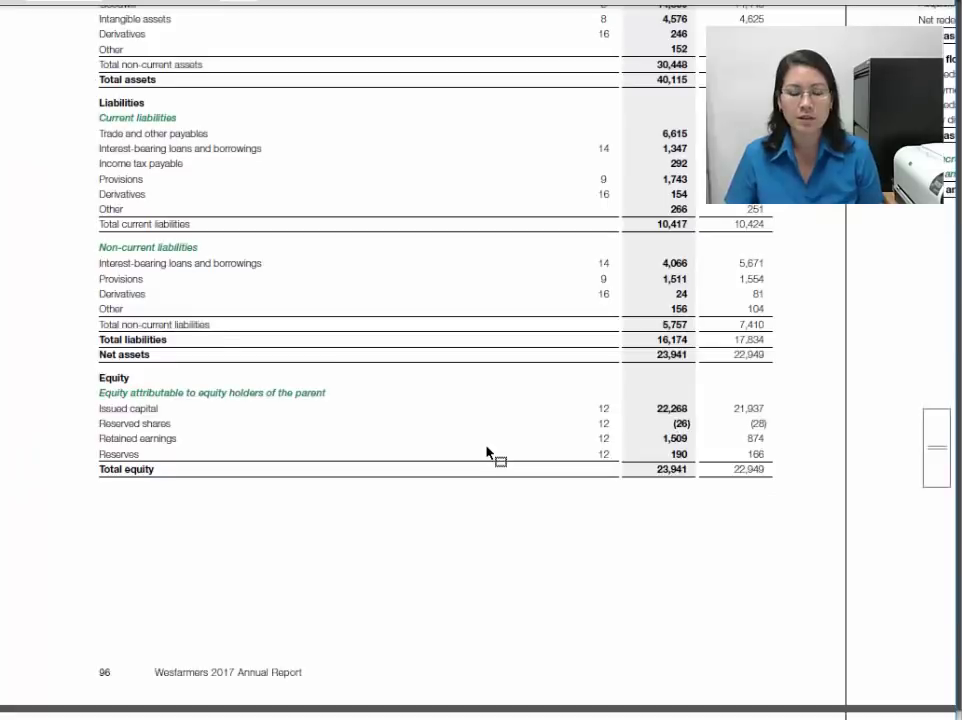
scroll(488, 452, down, 10)
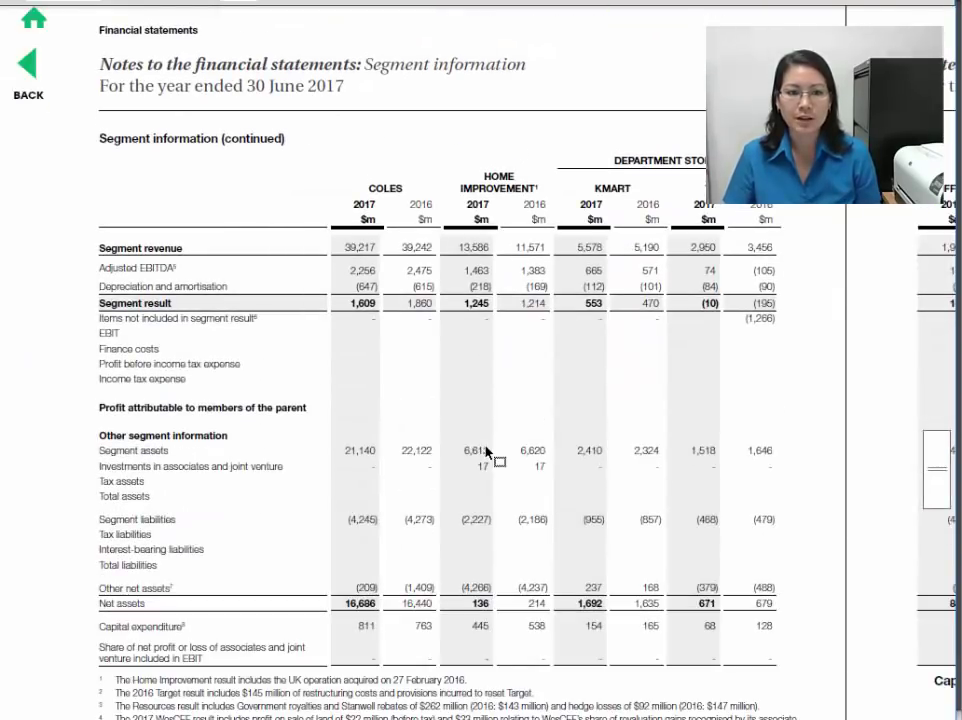
scroll(488, 452, up, 1)
scroll(486, 446, up, 10)
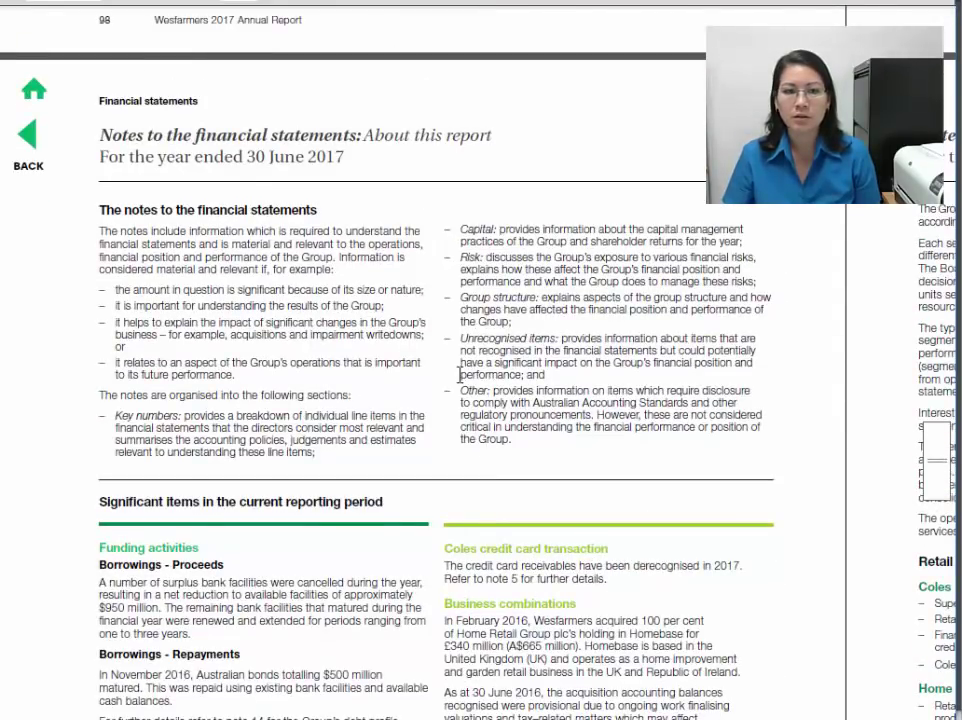
scroll(460, 374, down, 20)
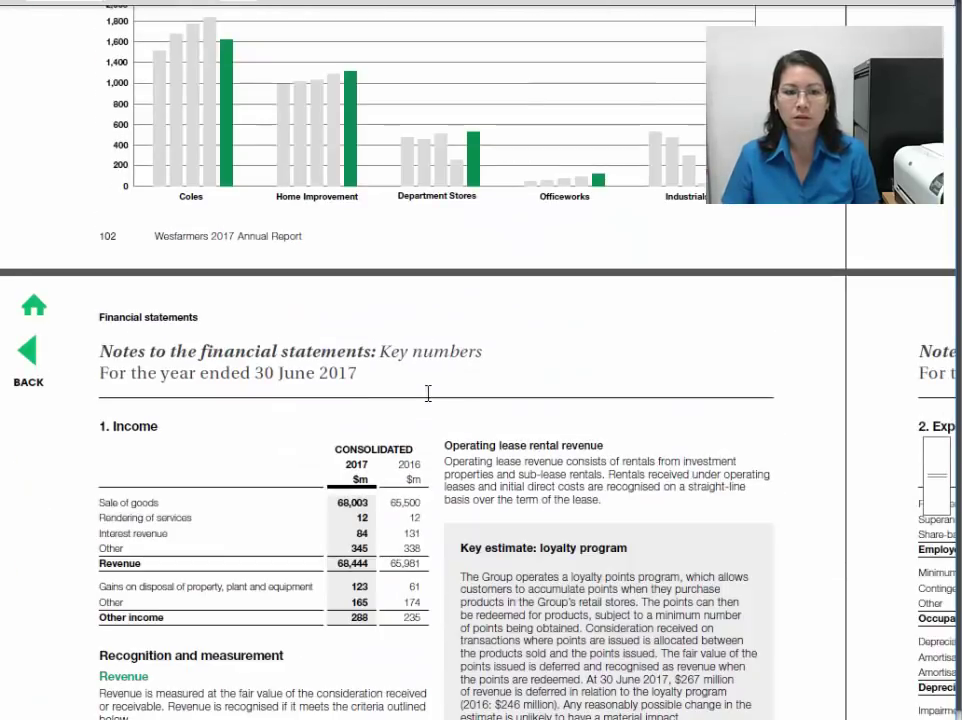
scroll(428, 393, down, 5)
drag(101, 310, 152, 313)
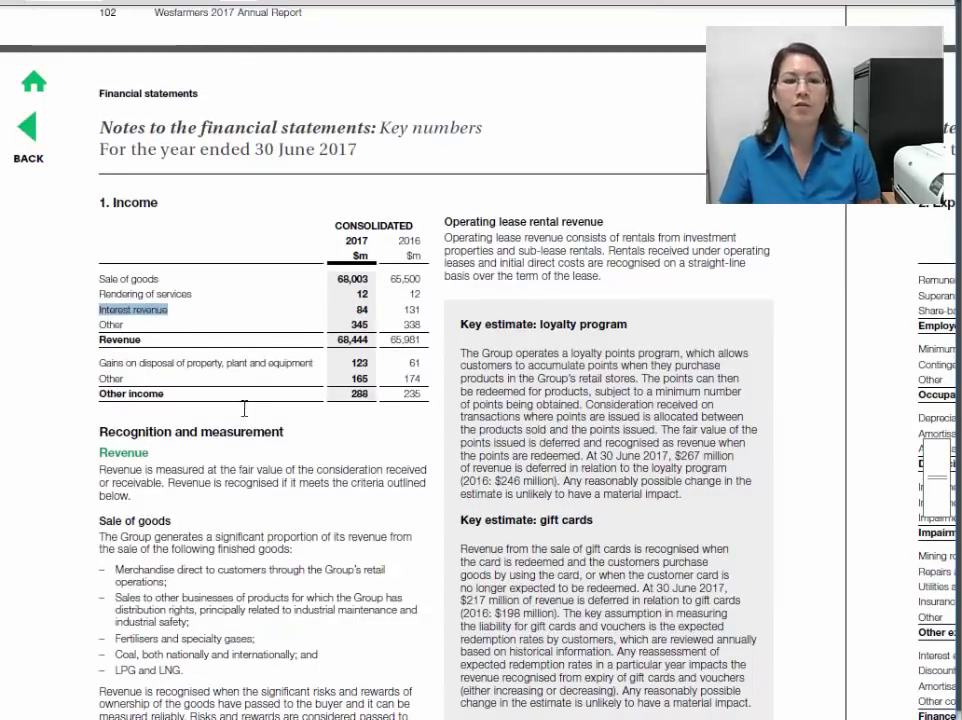
Step: Examine the interest revenue line in Note 1 and highlight its 2017 and 2016 amounts
click(129, 311)
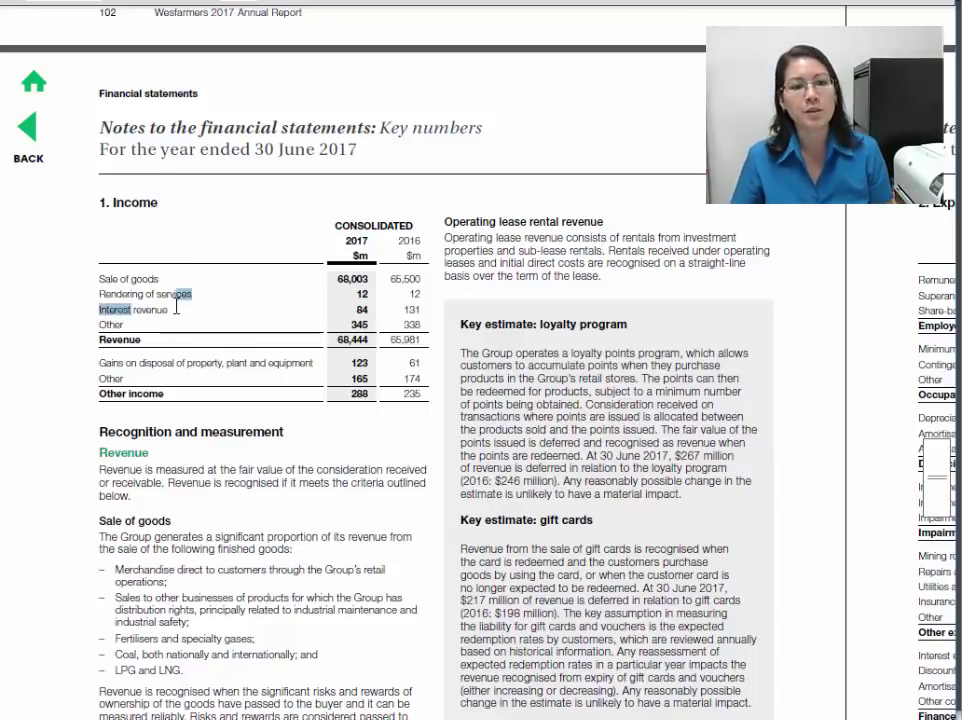
drag(100, 311, 174, 313)
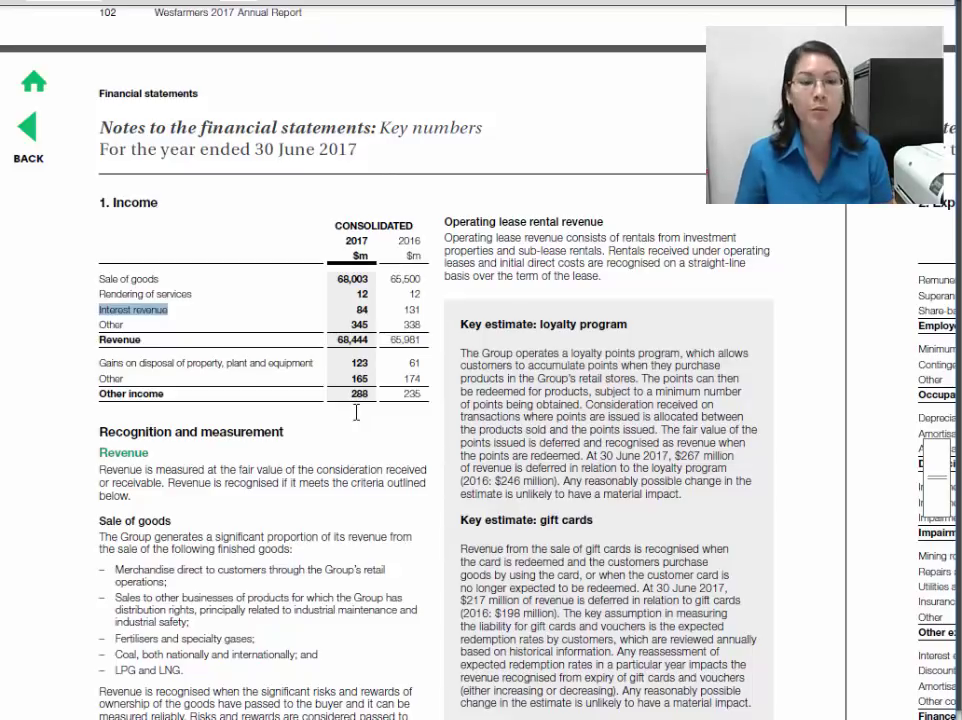
key(ctrl+f)
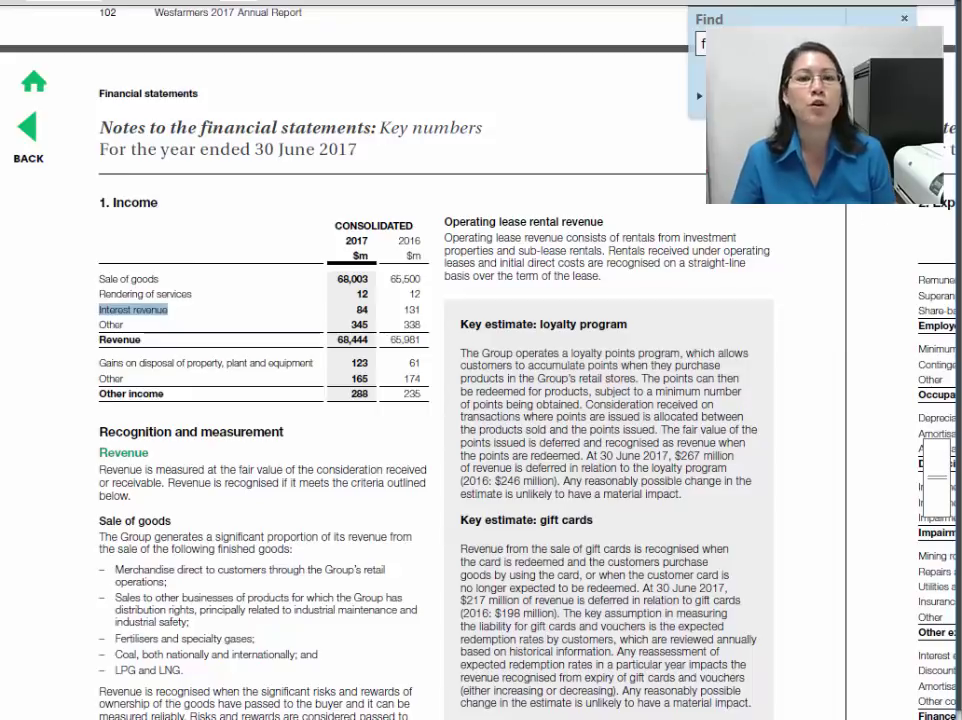
key(Escape)
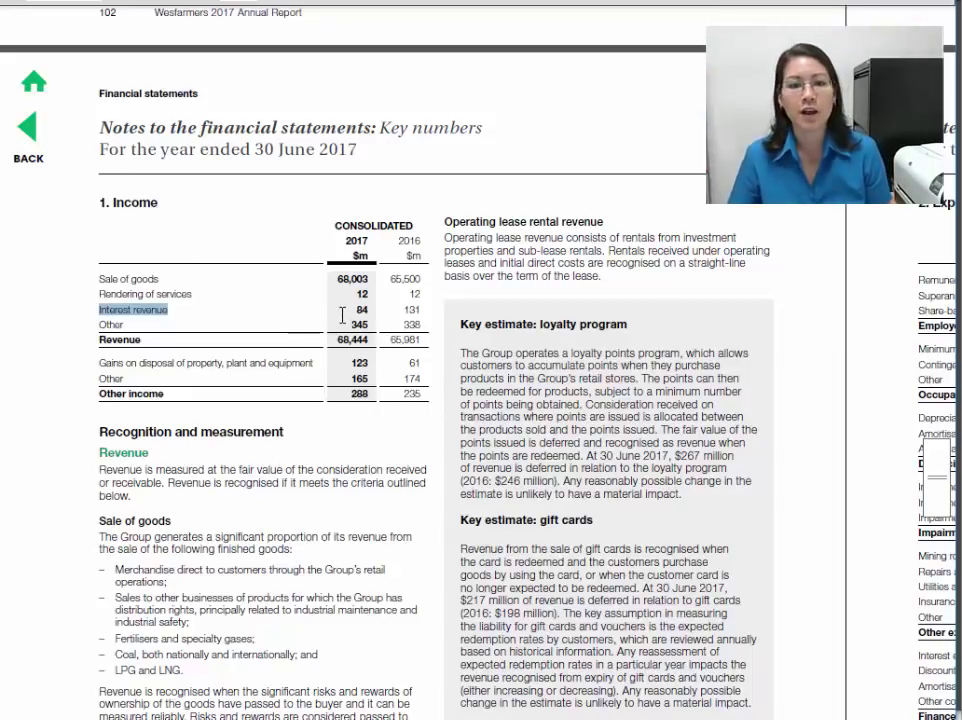
drag(355, 316, 412, 305)
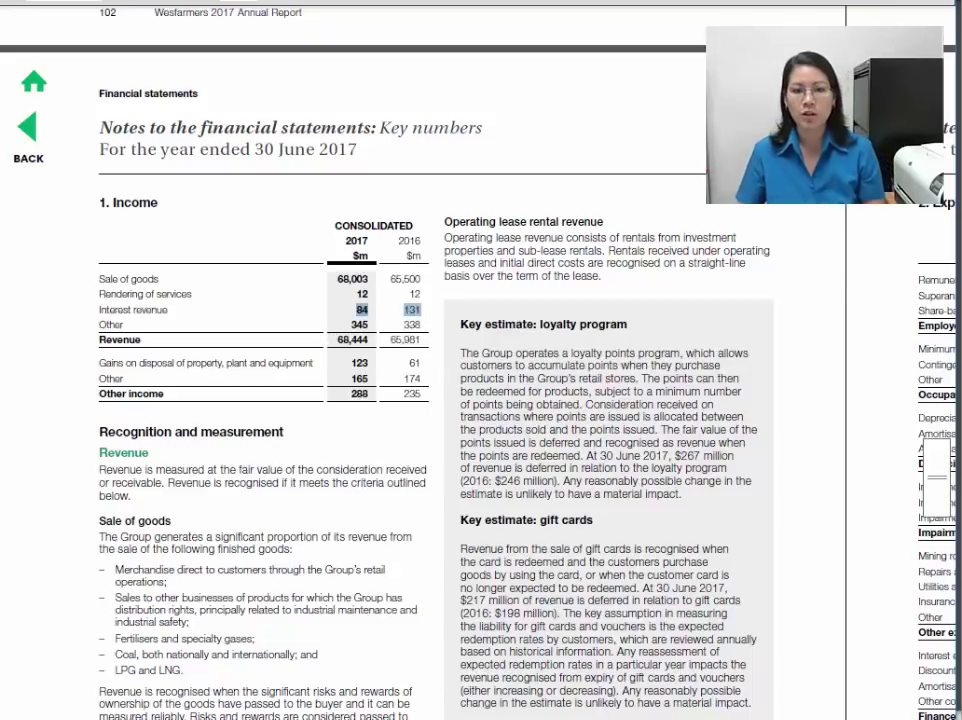
Step: Return to the Excel workbook and enter Finance Income of 84 for 2017 and 131 for 2016
key(alt+Tab)
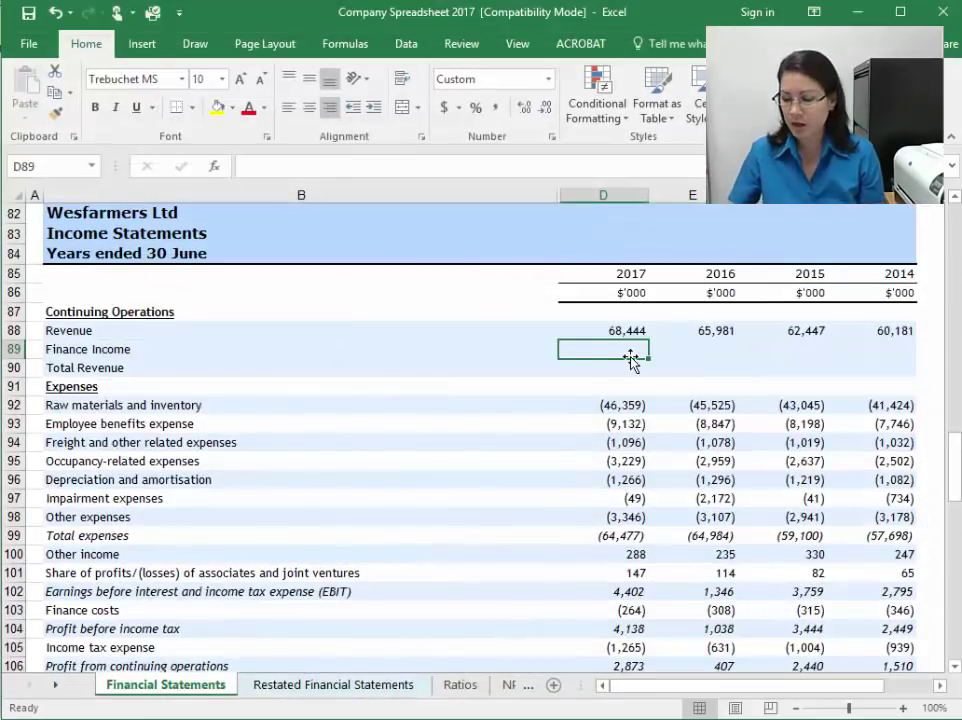
text(84)
key(Right)
text(131)
key(Return)
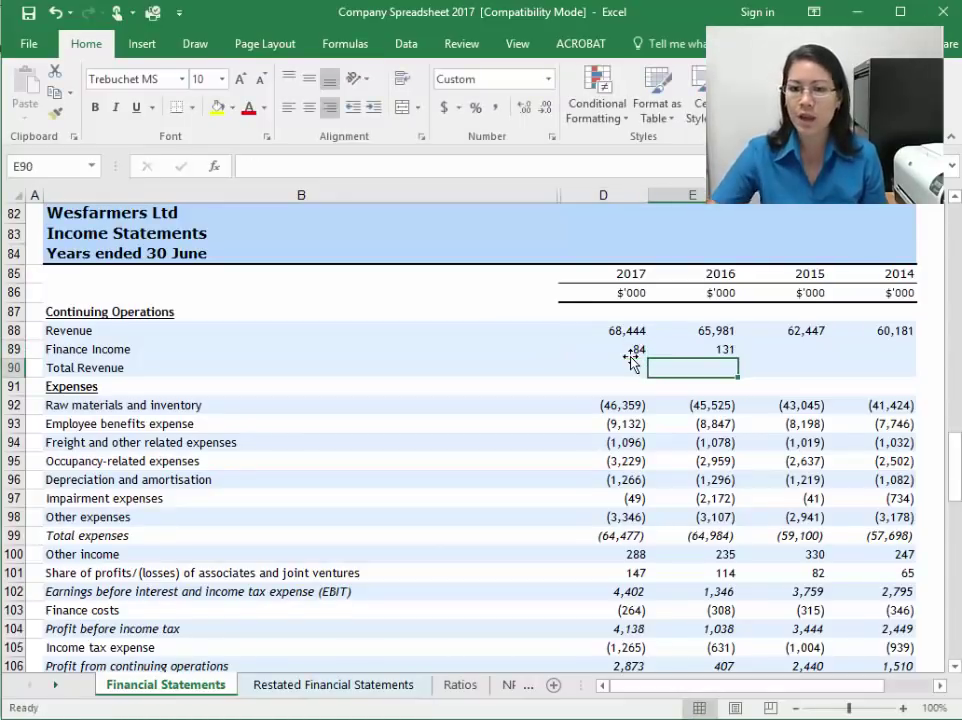
Step: Select the 2015 Finance Income cell, then switch to the 2015 annual report and find interest revenue in Note 1, Income
click(801, 352)
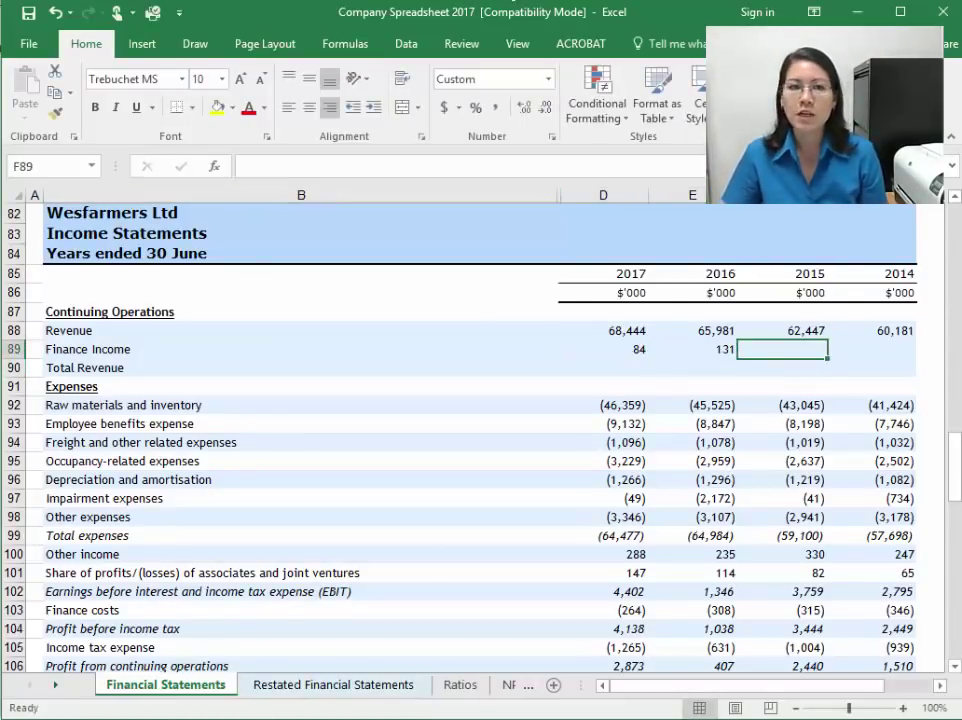
mouse_move(160, 716)
click(345, 697)
click(430, 305)
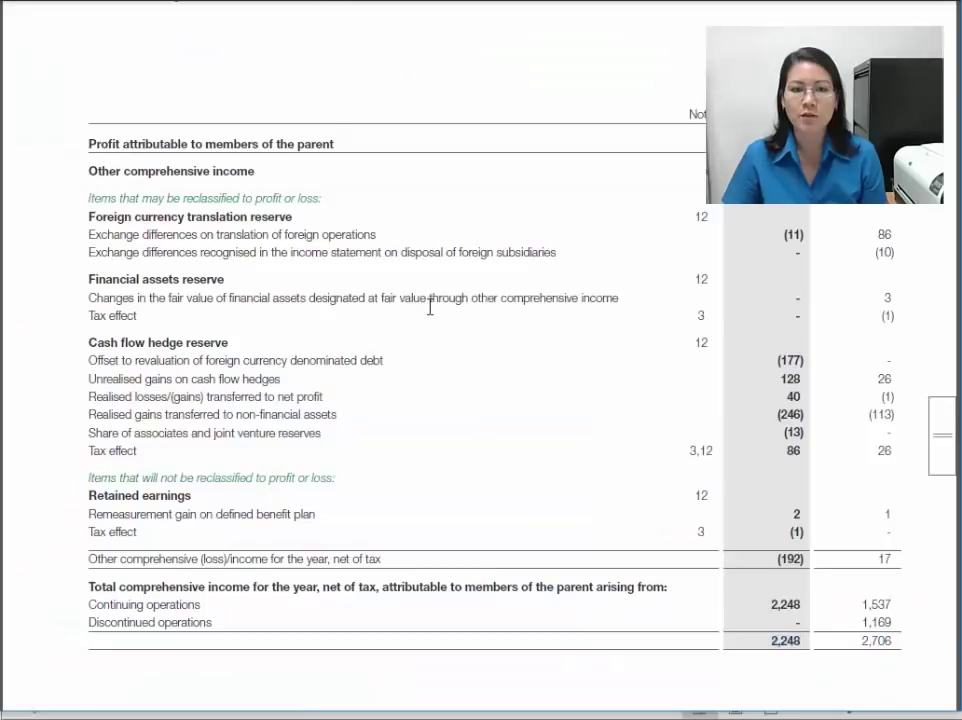
scroll(459, 478, down, 5)
scroll(459, 478, down, 20)
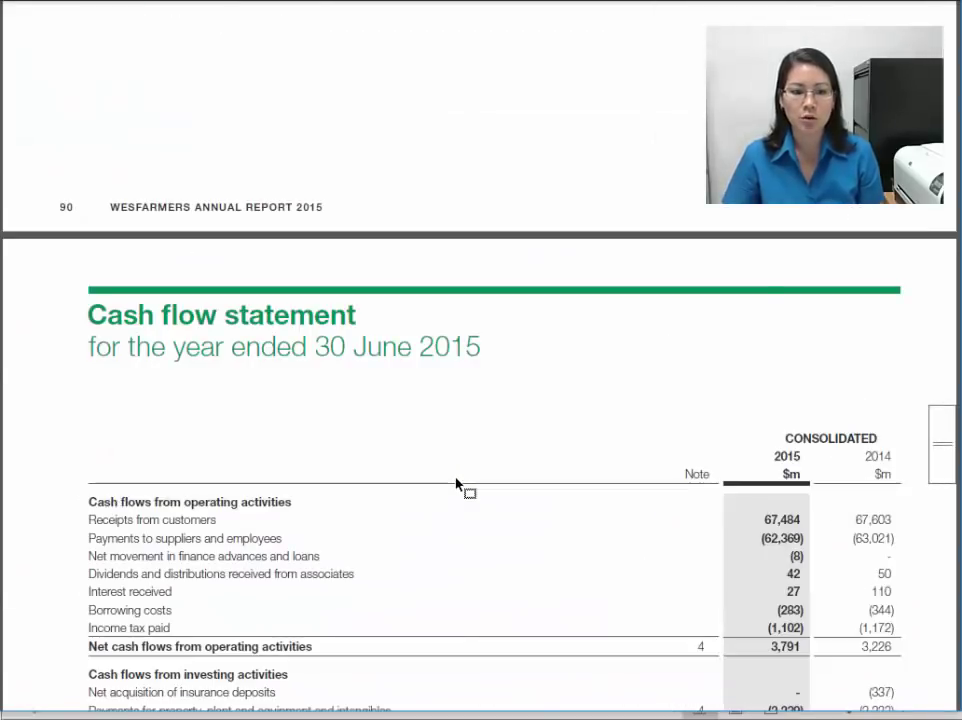
scroll(459, 487, down, 20)
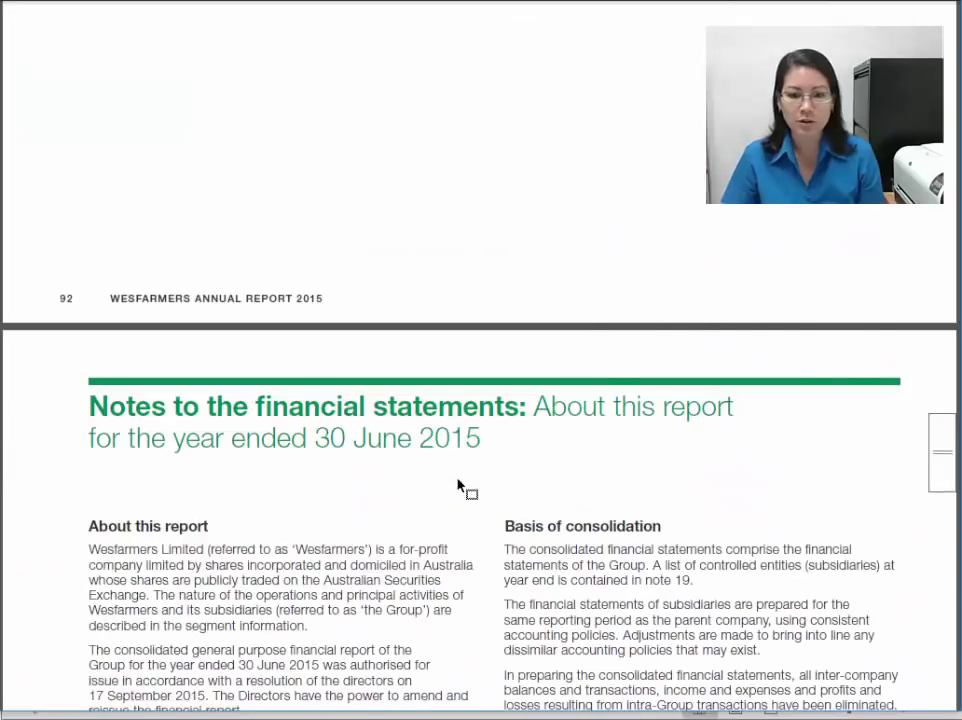
scroll(453, 481, down, 20)
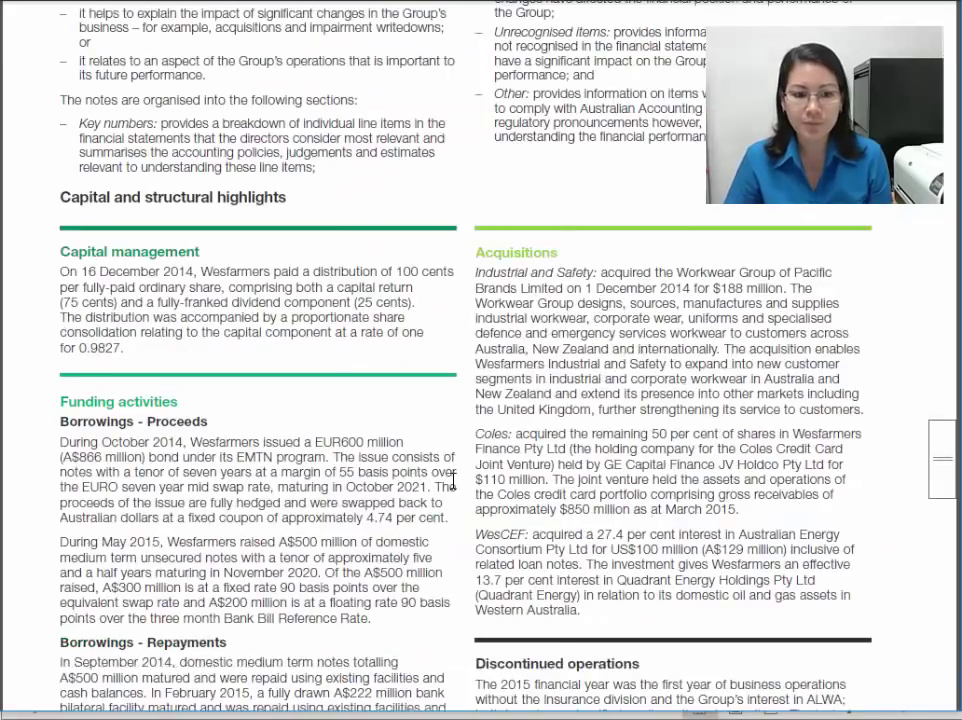
scroll(453, 481, down, 20)
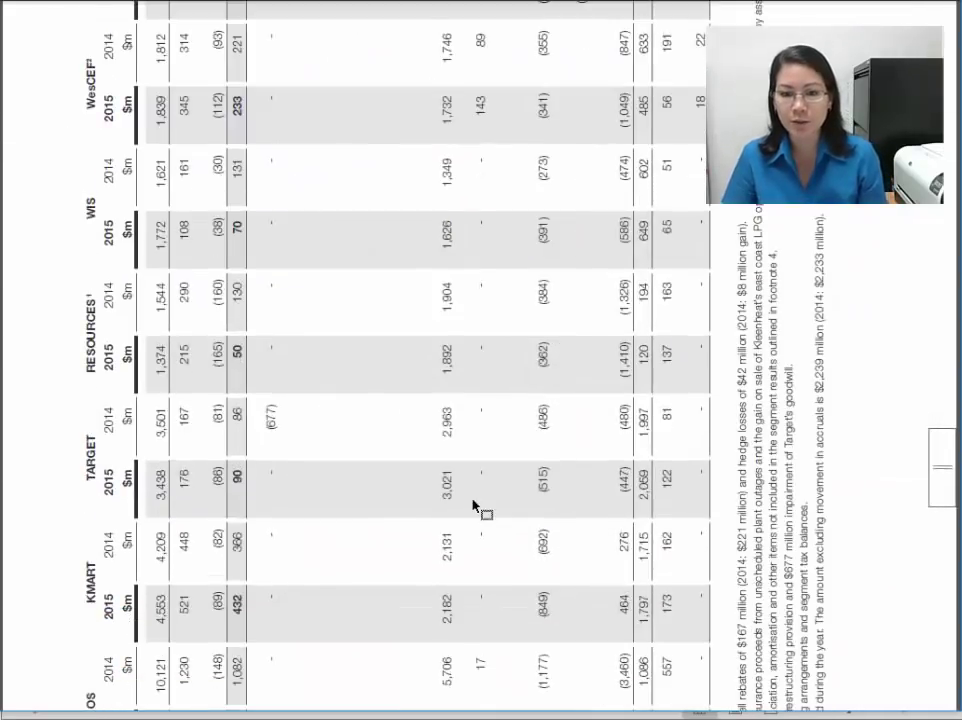
scroll(505, 531, down, 5)
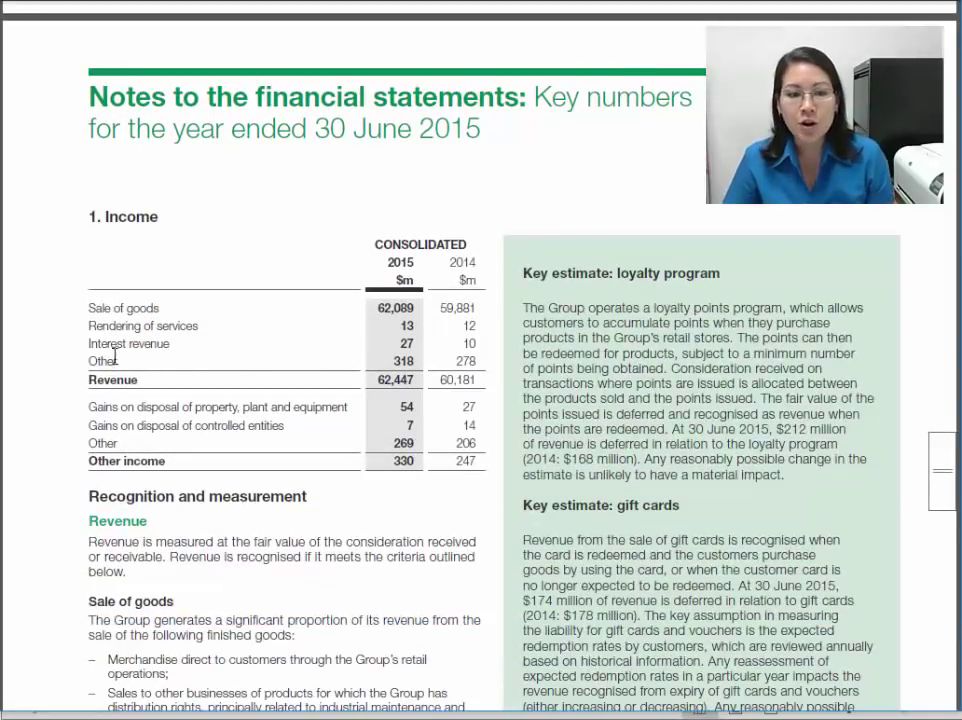
drag(88, 343, 170, 350)
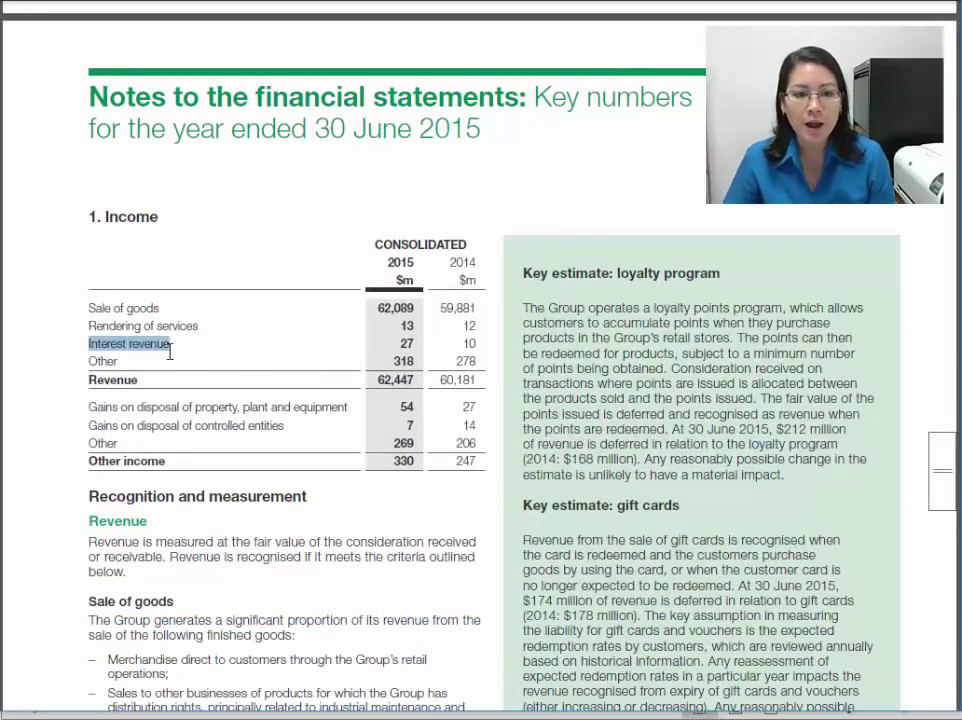
Step: Pick out the 2015 and 2014 interest revenue in Note 1, then return to the Excel workbook and enter Finance Income of 27 and 10
click(406, 343)
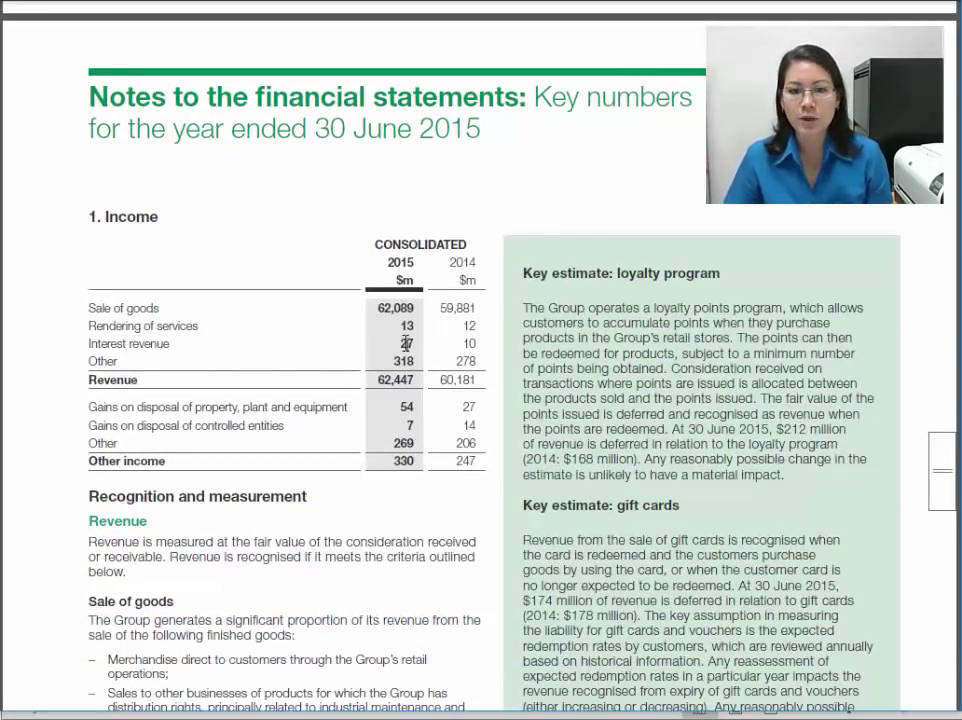
double_click(469, 343)
key(alt+Tab)
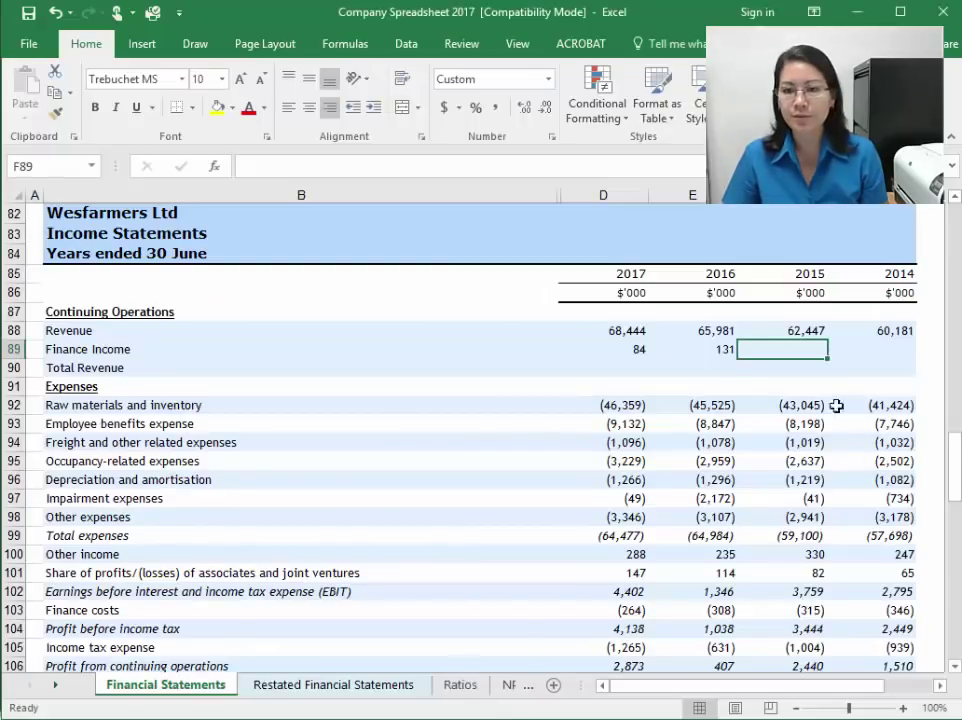
text(27)
key(Right)
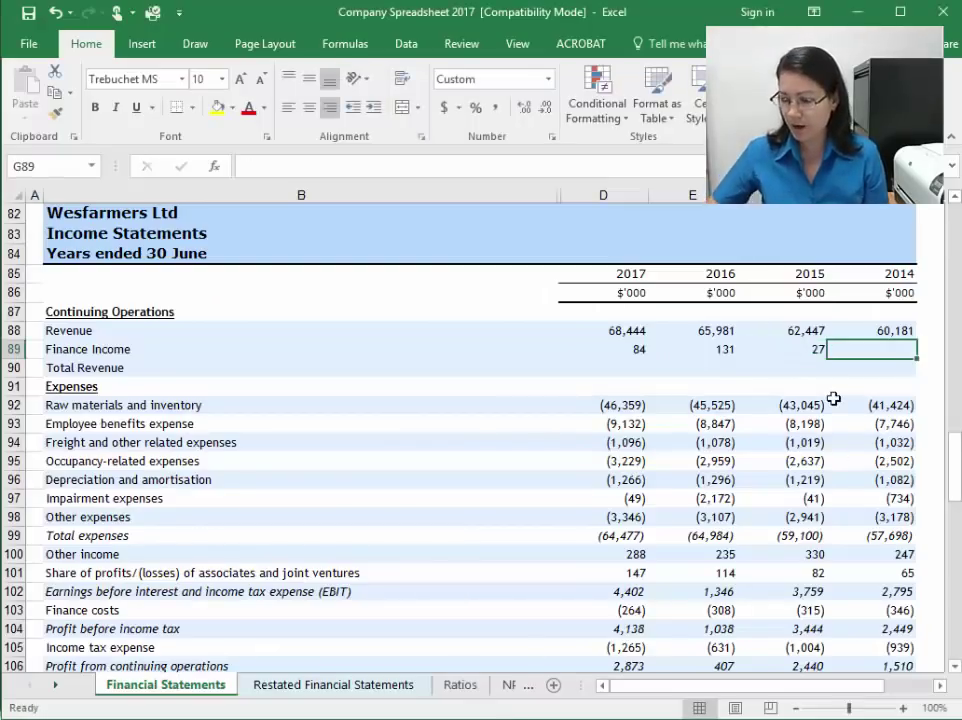
text(10)
key(Return)
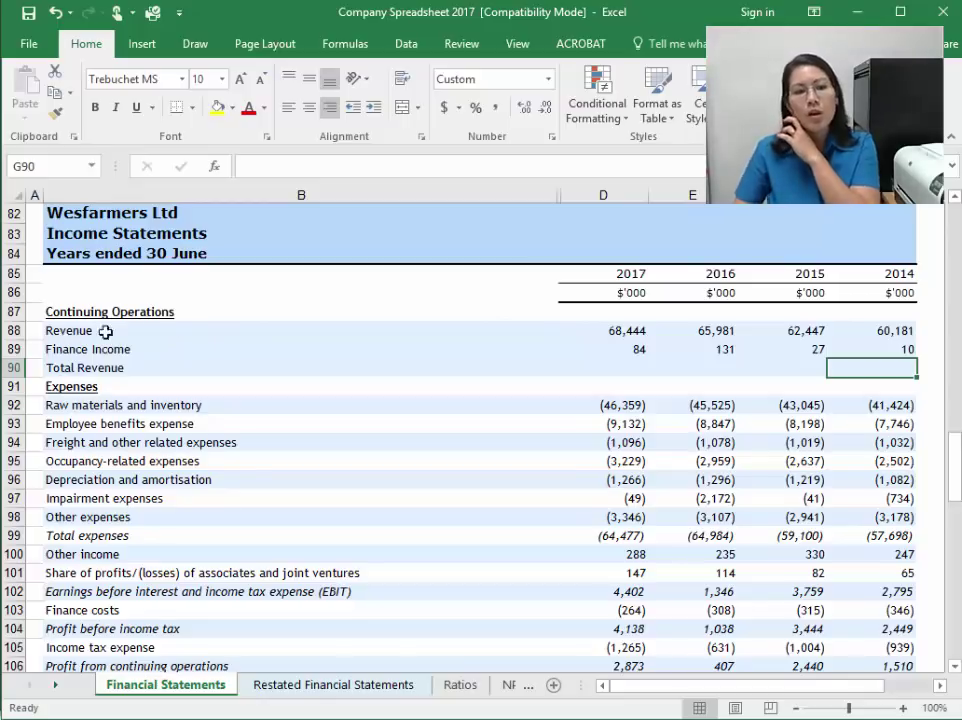
Step: Change the 2017 Revenue cell to the formula =68444-D89 so finance income is deducted from it
click(20, 349)
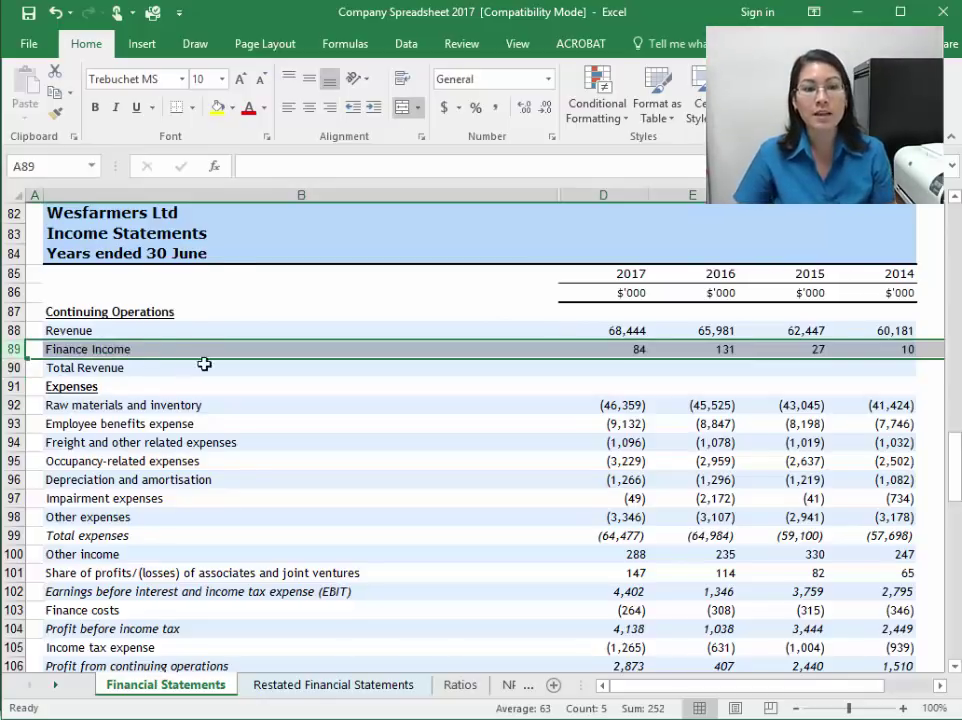
click(570, 367)
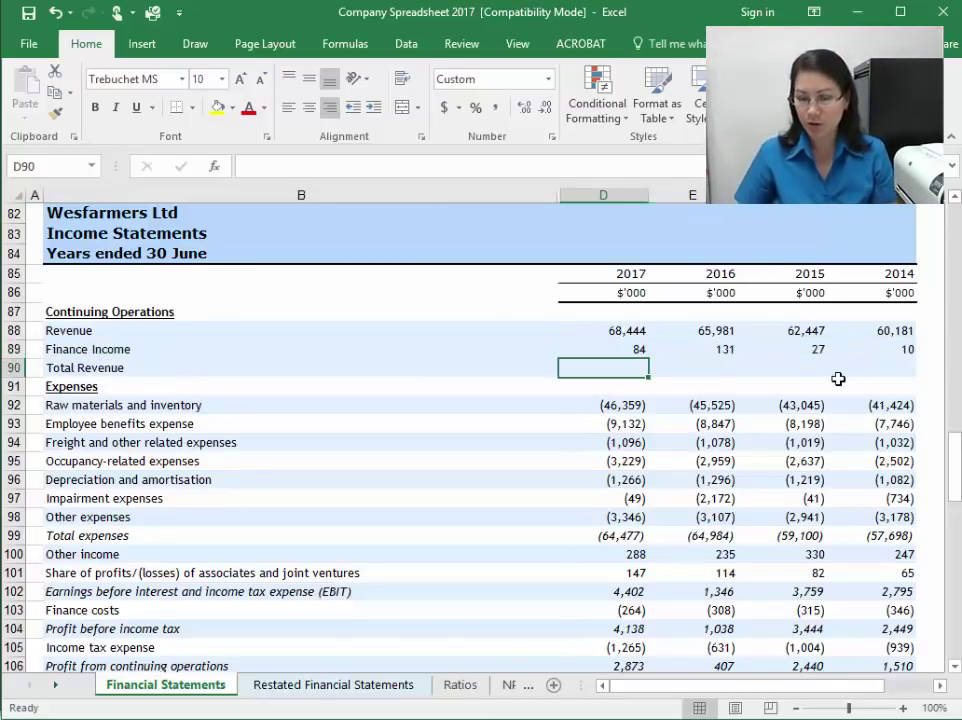
click(644, 332)
click(251, 166)
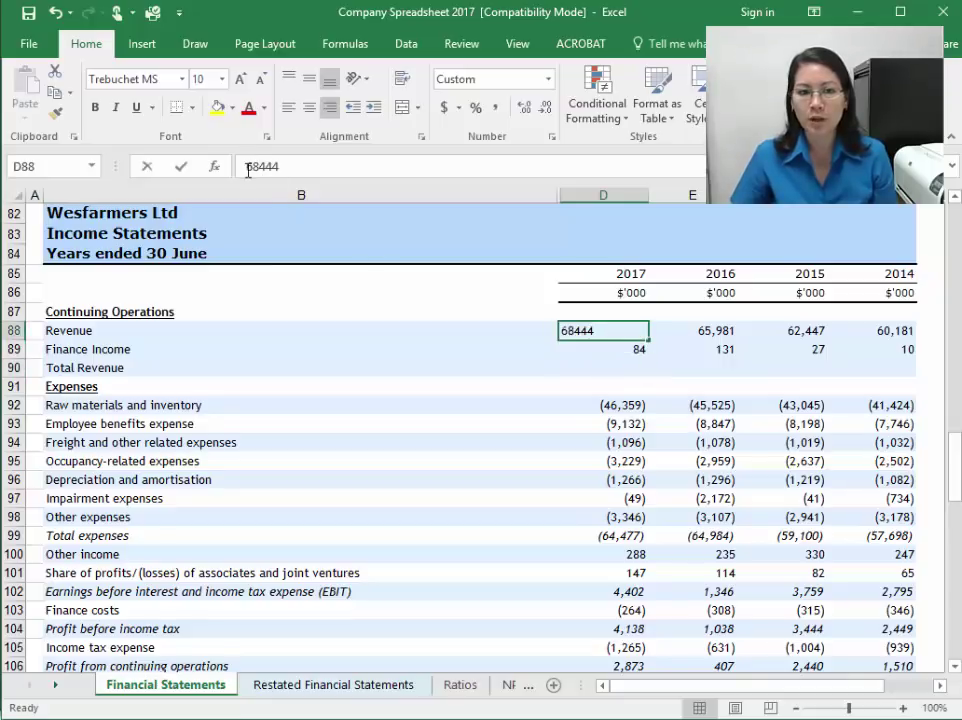
text(=)
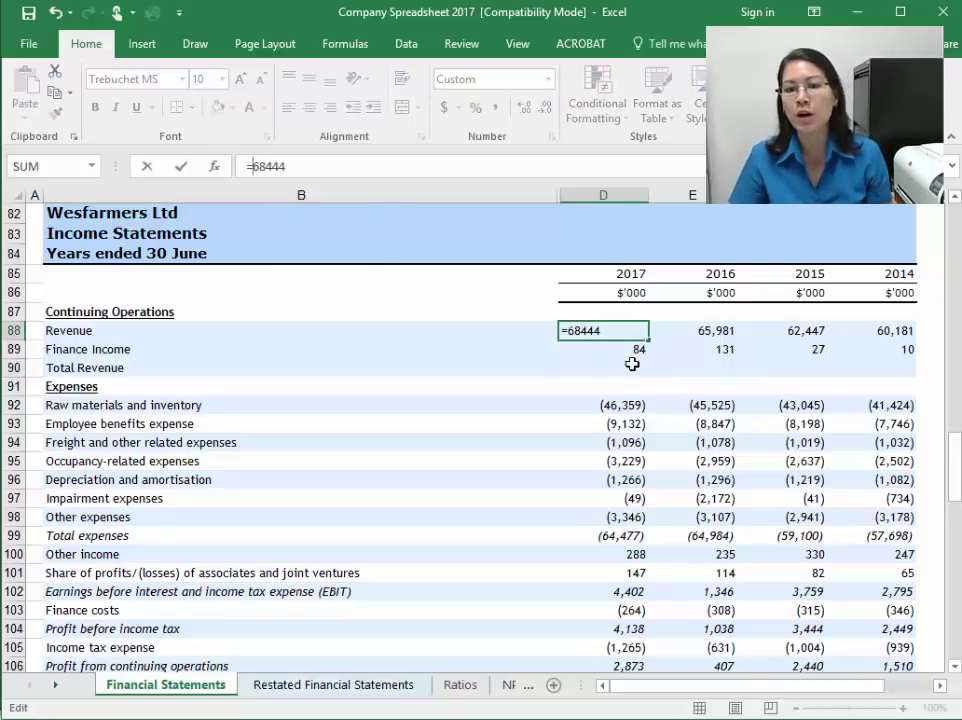
click(424, 177)
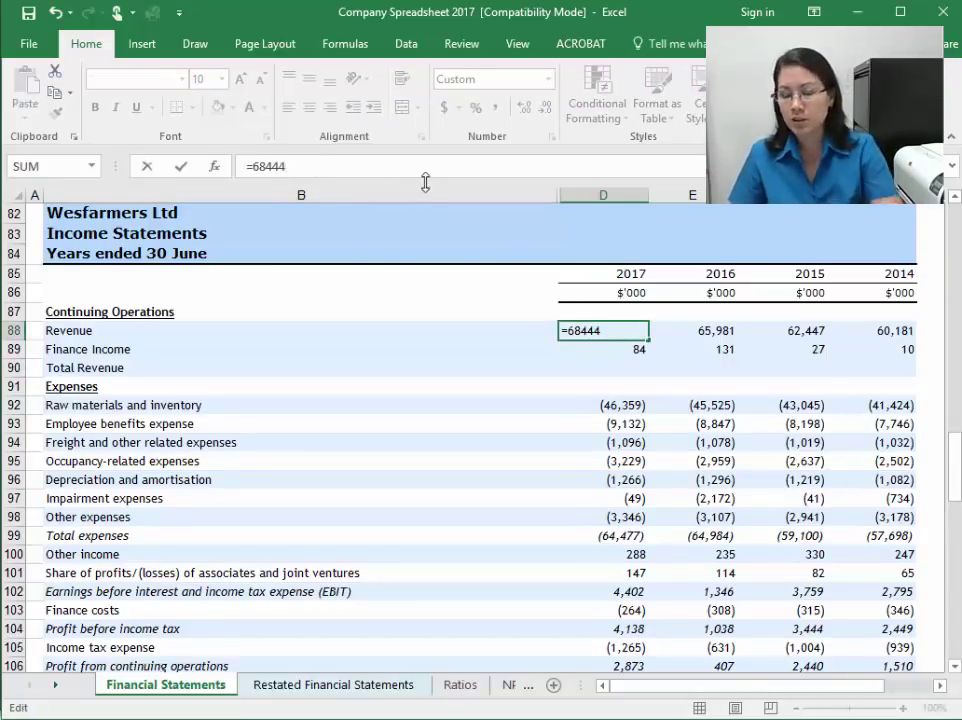
text(-)
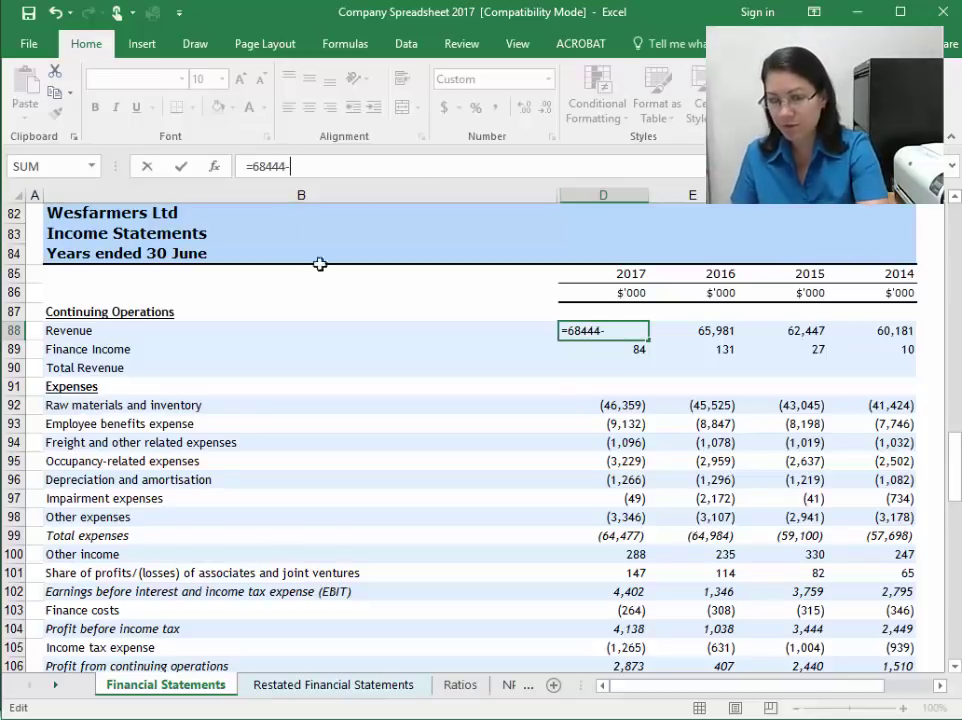
click(593, 349)
key(Return)
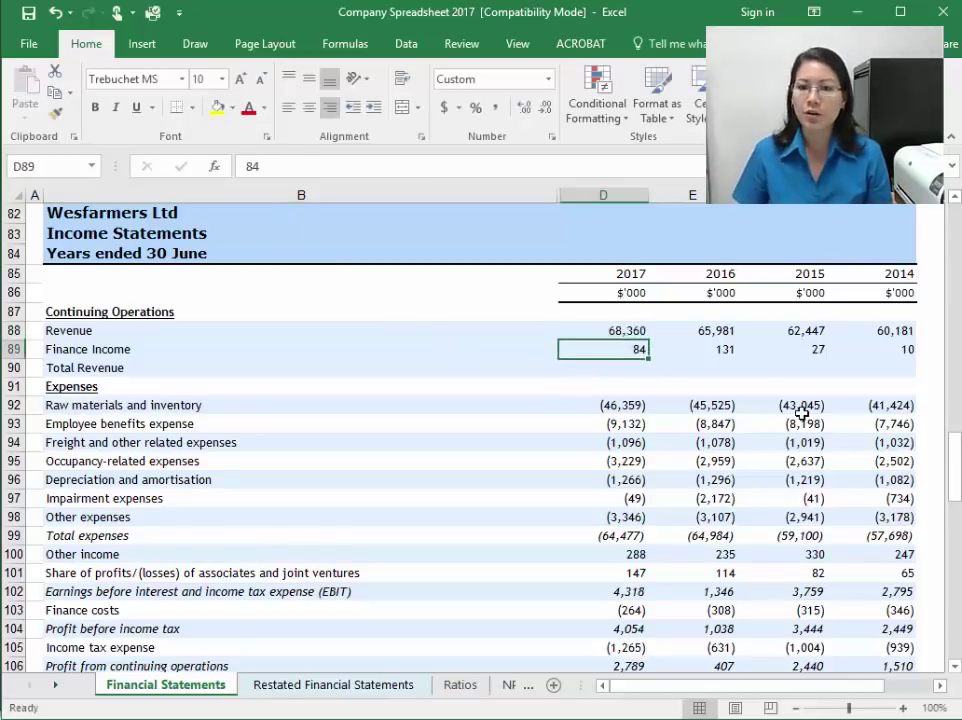
key(Up)
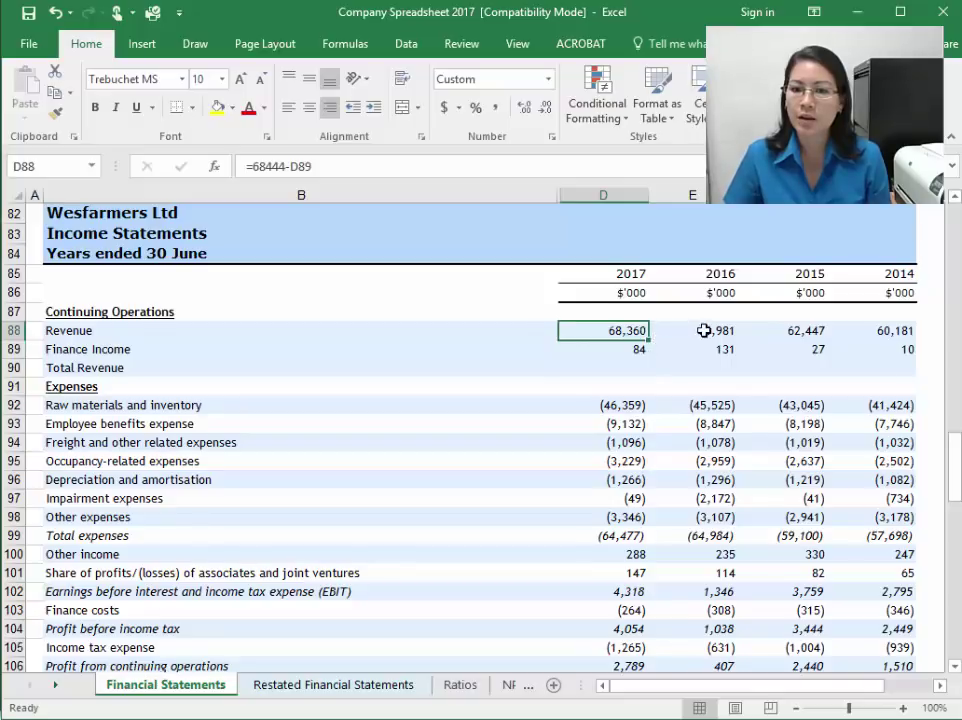
Step: Change the 2016 Revenue cell to a formula that subtracts that year's finance income, =65981-E89
click(704, 330)
click(246, 166)
text(=)
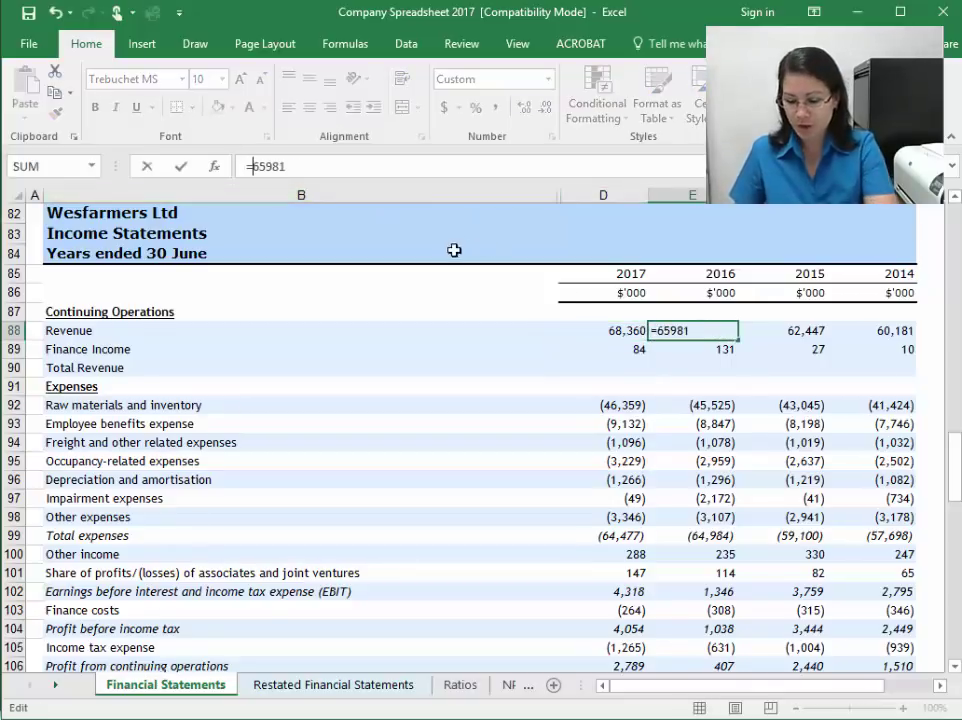
click(306, 164)
text(-)
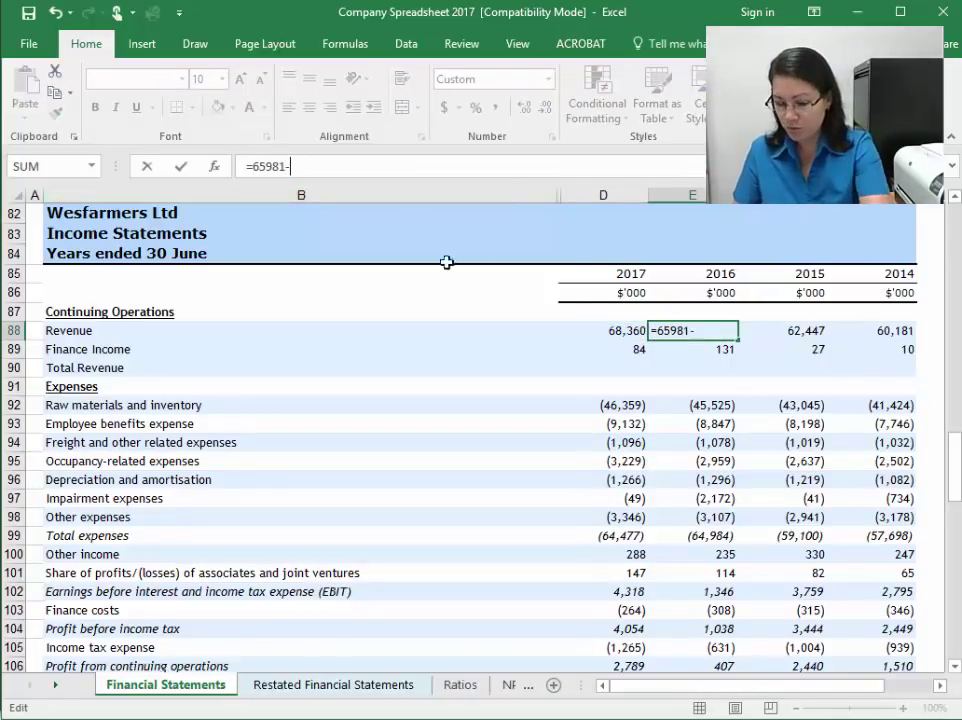
click(689, 353)
key(Return)
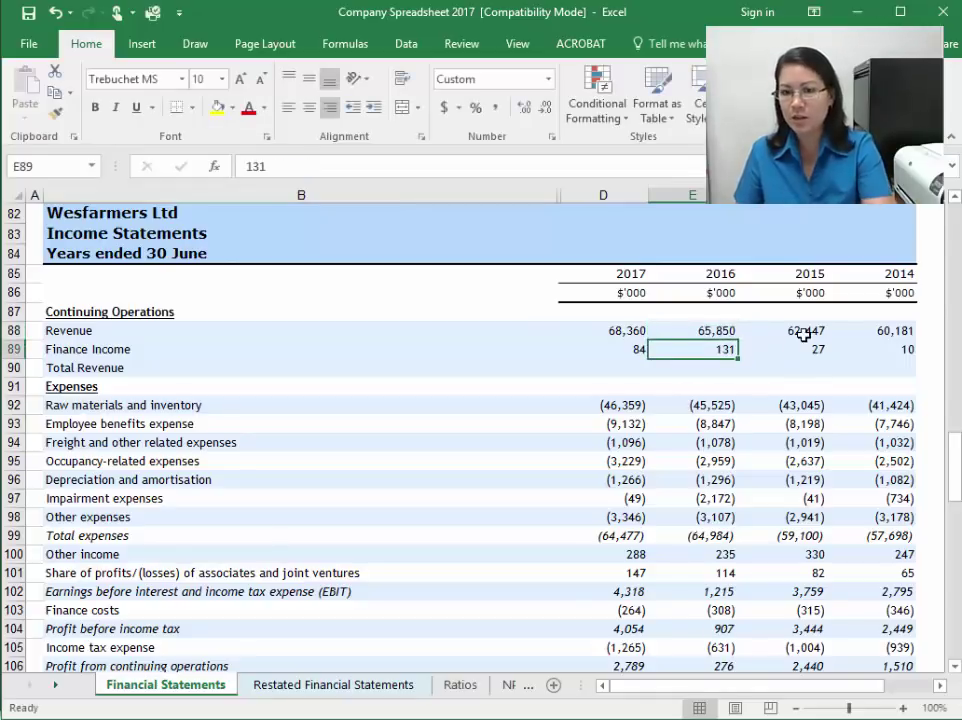
Step: Change the 2015 Revenue cell to a formula that subtracts that year's finance income, =62447-F89
click(805, 330)
key(F2)
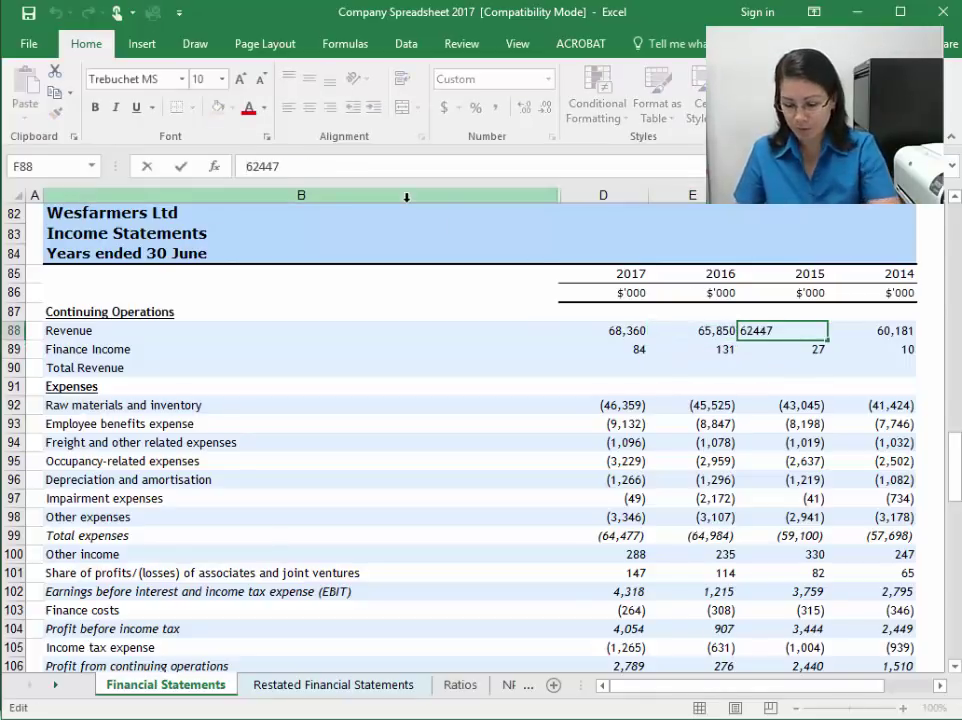
key(Home)
text(=)
click(325, 167)
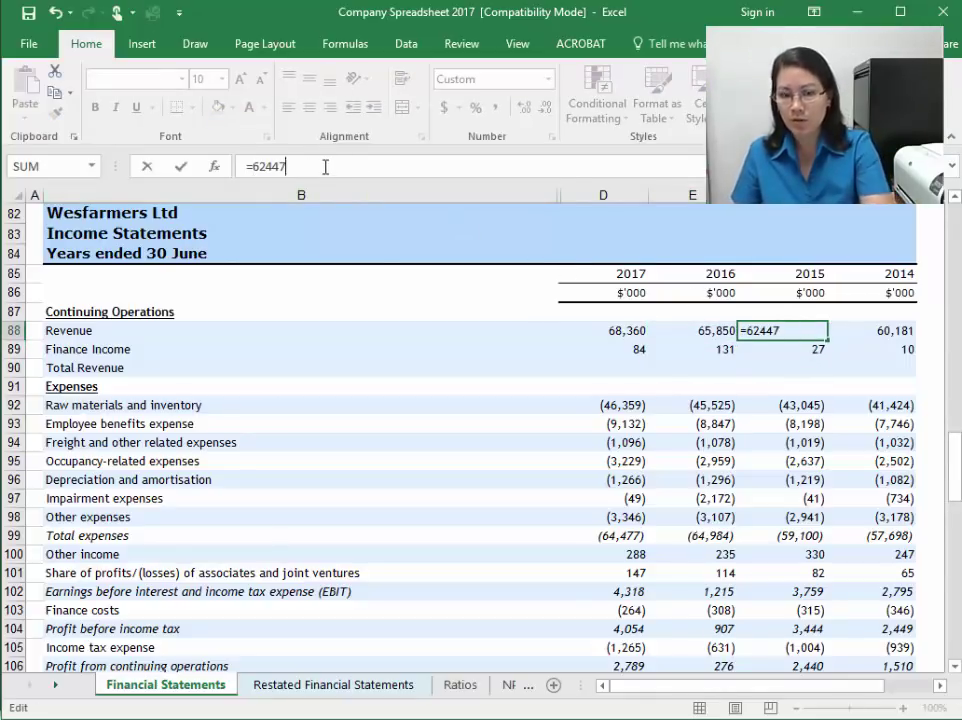
text(-)
click(777, 350)
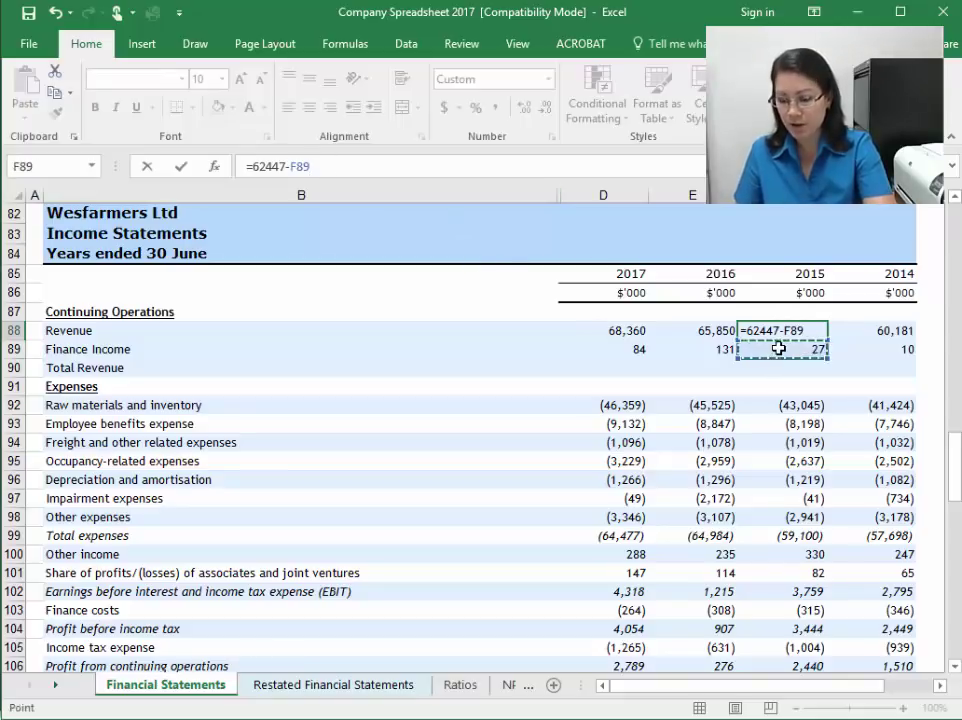
key(Return)
Step: Change the 2014 Revenue cell to a formula that subtracts that year's finance income, =60181-G89
click(873, 332)
click(244, 167)
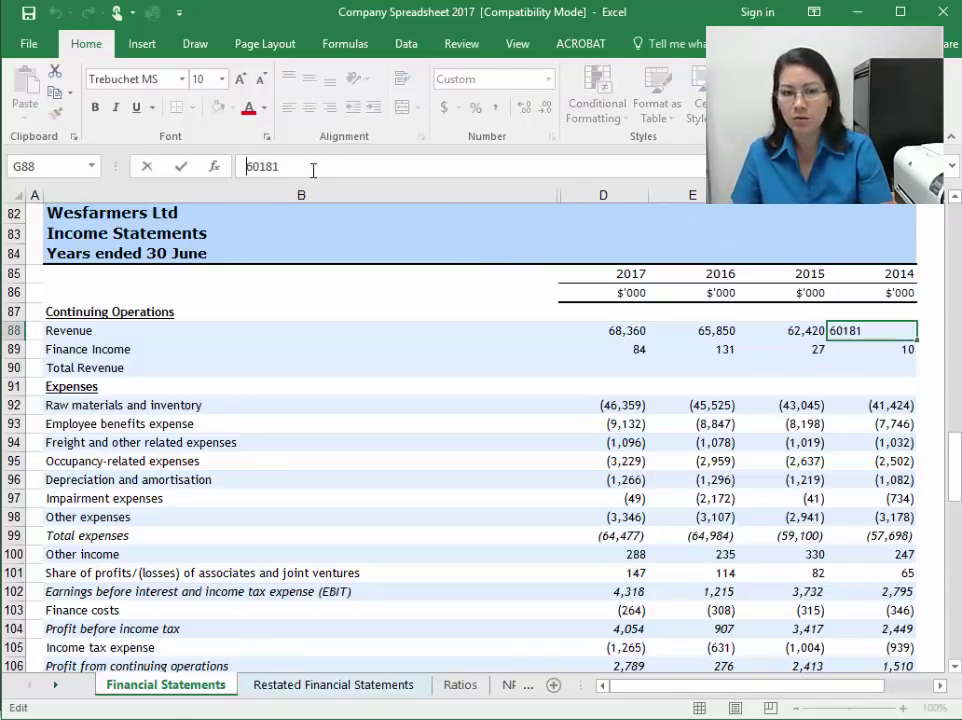
text(=)
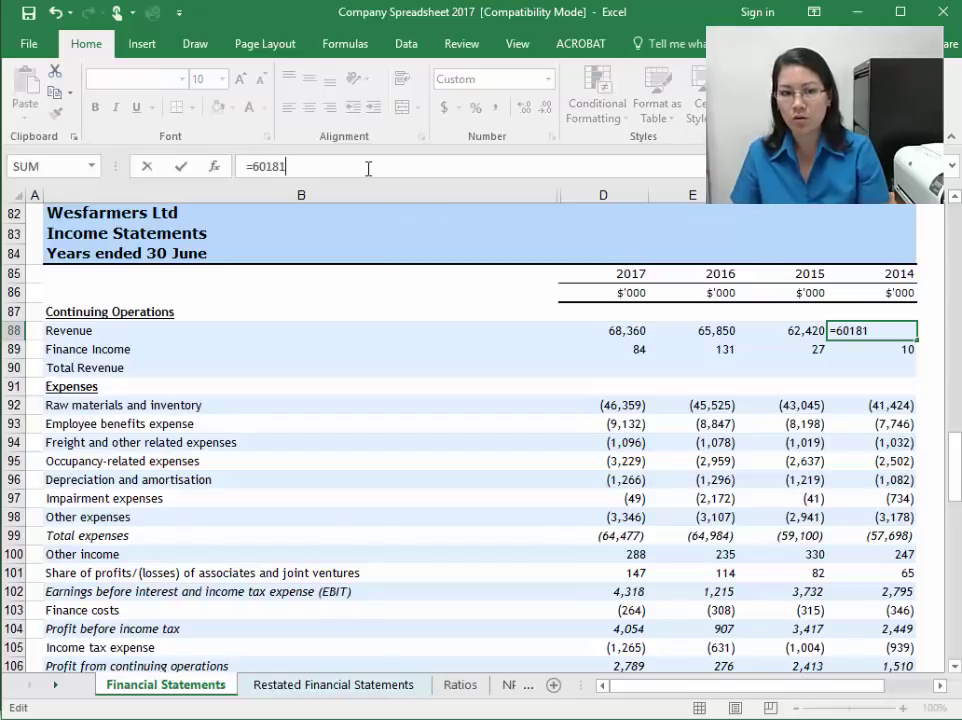
text(-)
click(879, 352)
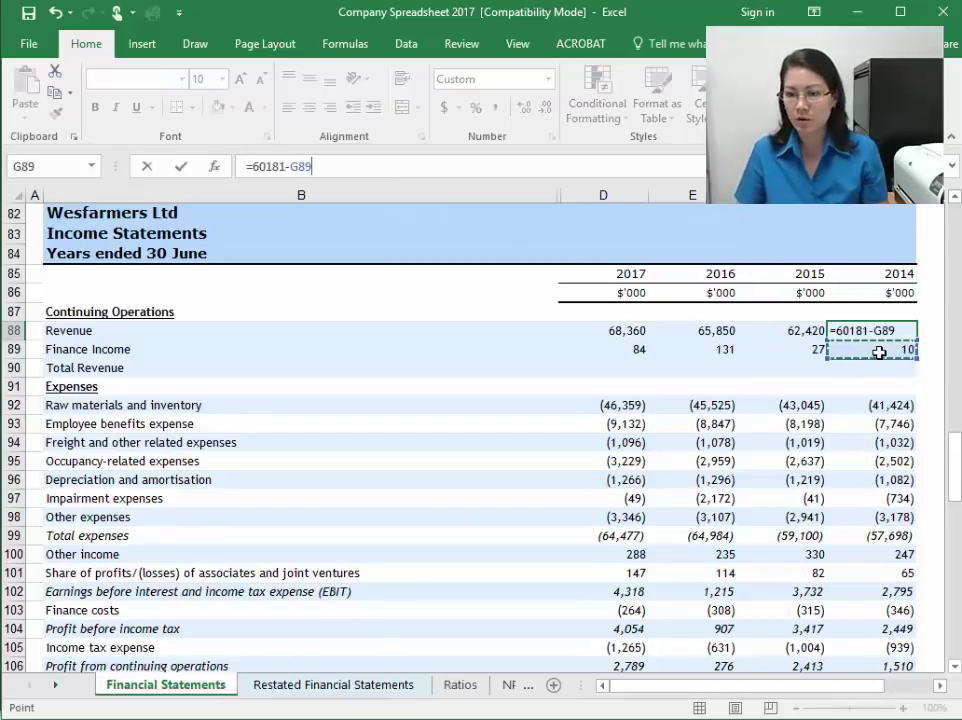
key(Return)
Step: Calculate 2017 Total Revenue with =SUM(D88:D89), fill the formula across to 2014, and check the totals
click(627, 368)
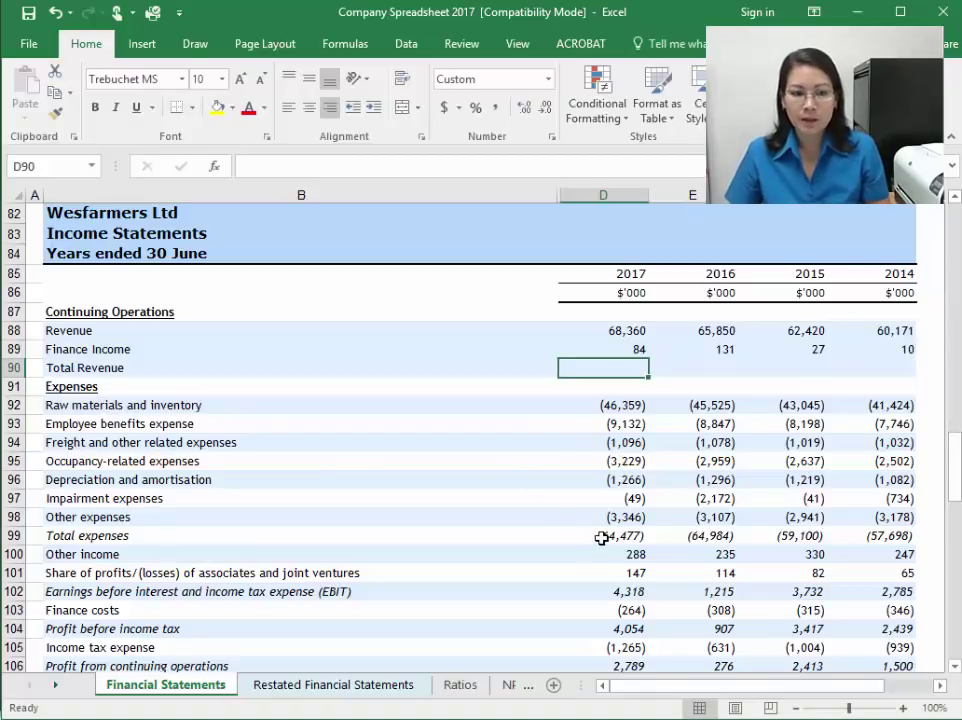
text(=sum()
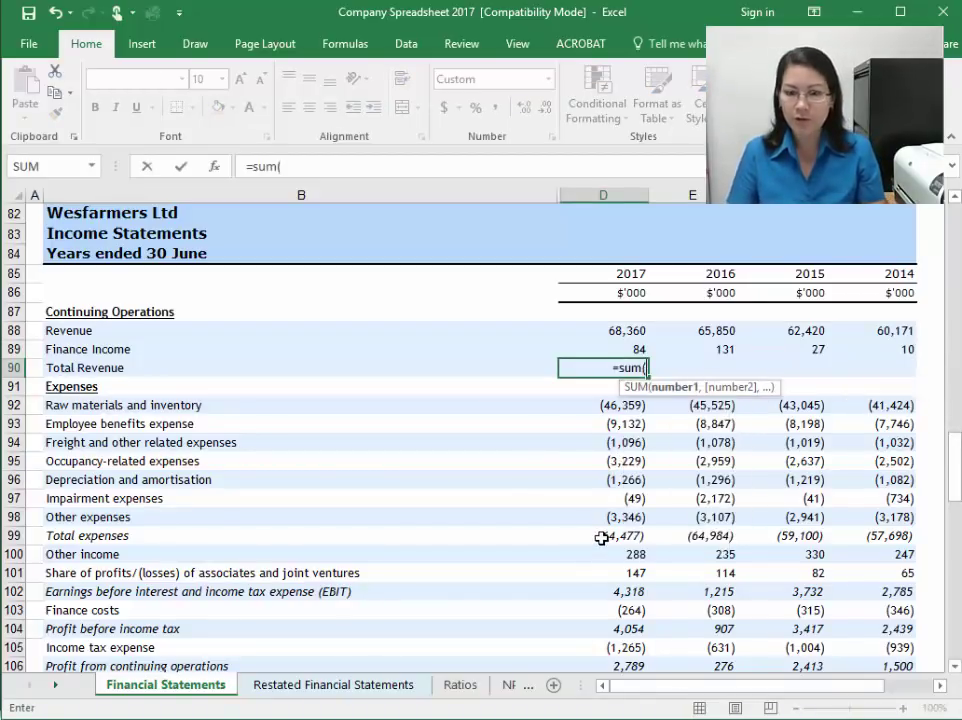
drag(604, 333, 605, 346)
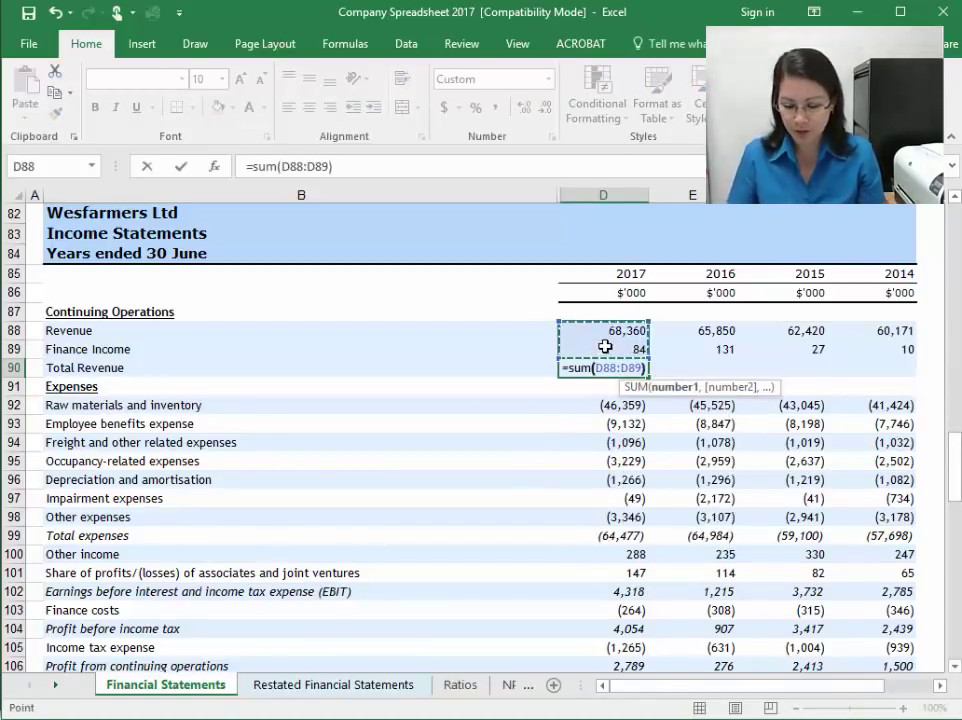
key(Return)
click(640, 369)
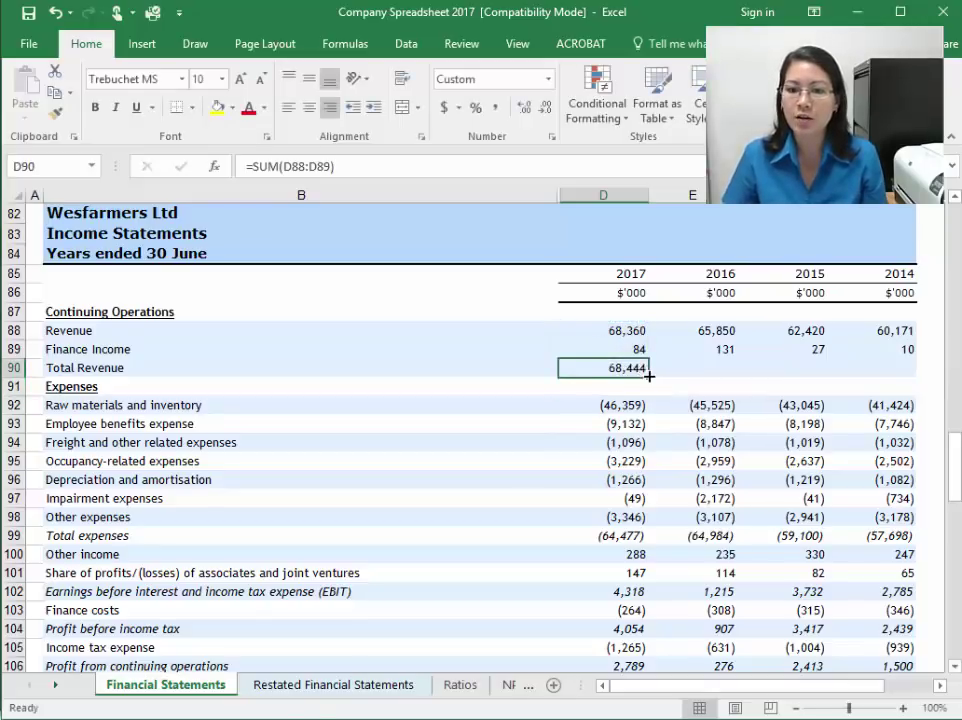
drag(649, 376, 893, 380)
click(635, 370)
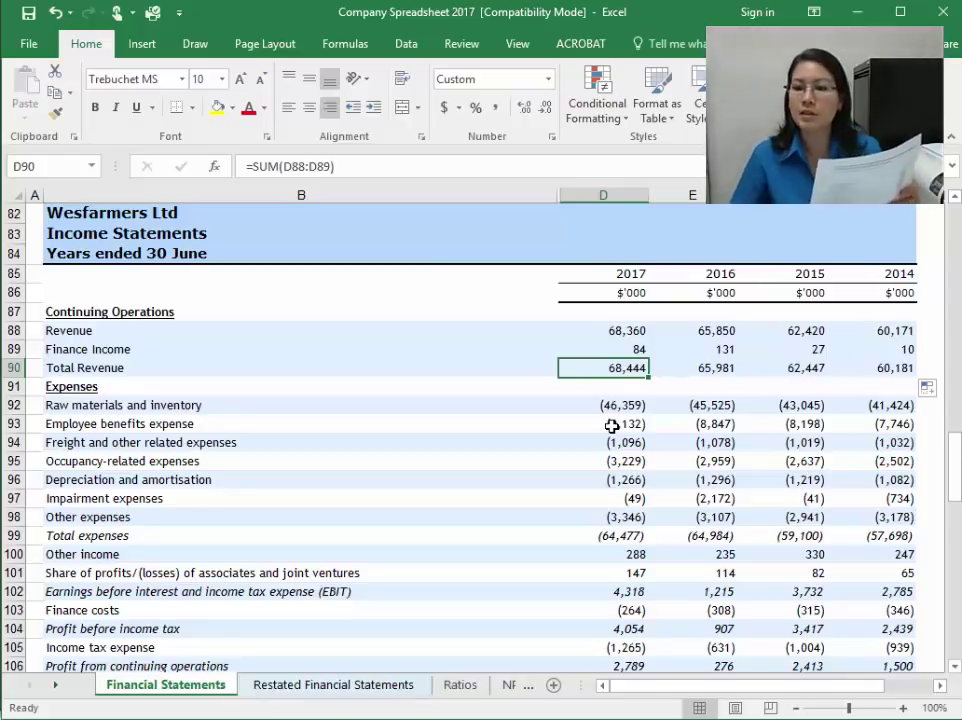
click(895, 368)
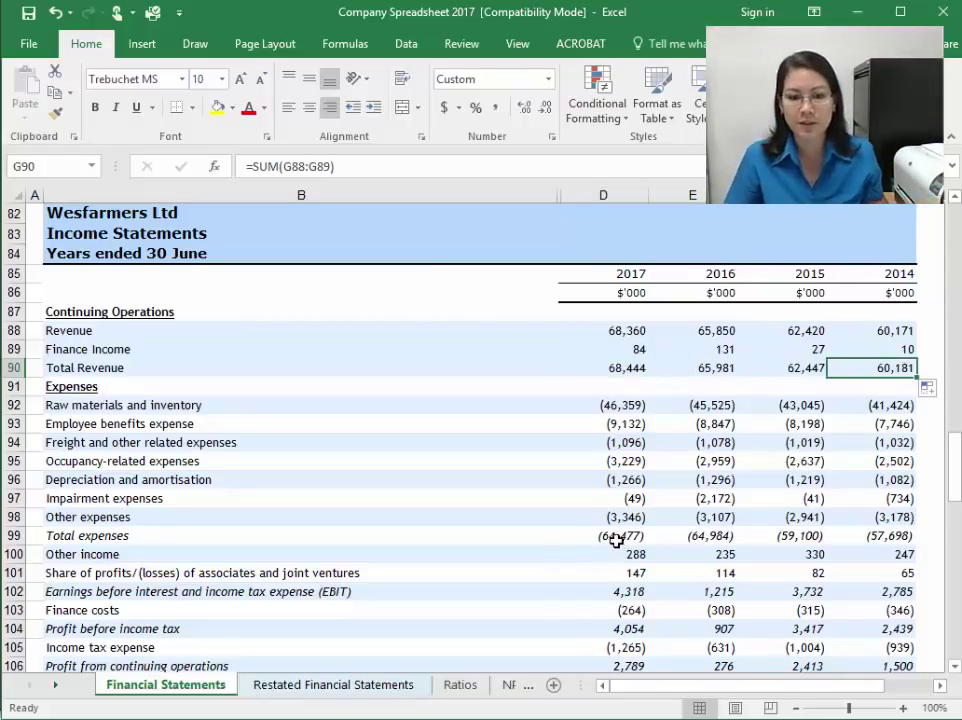
Step: Change the 2017 EBIT formula to use Total Revenue, =D90+D99+D100+D101, and fill it across to 2014
click(630, 591)
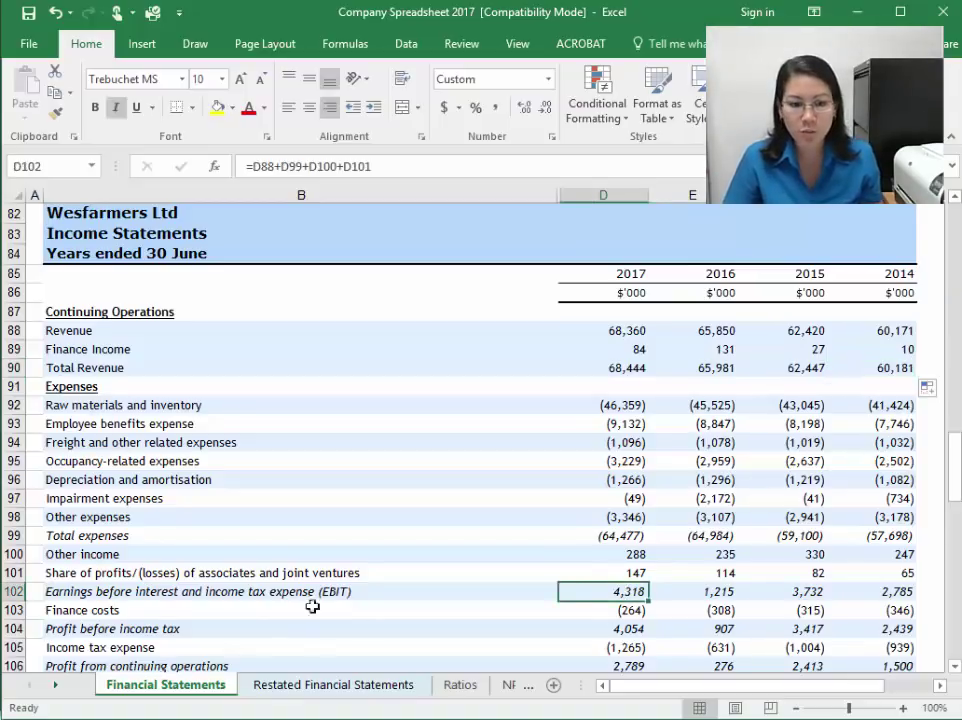
click(408, 166)
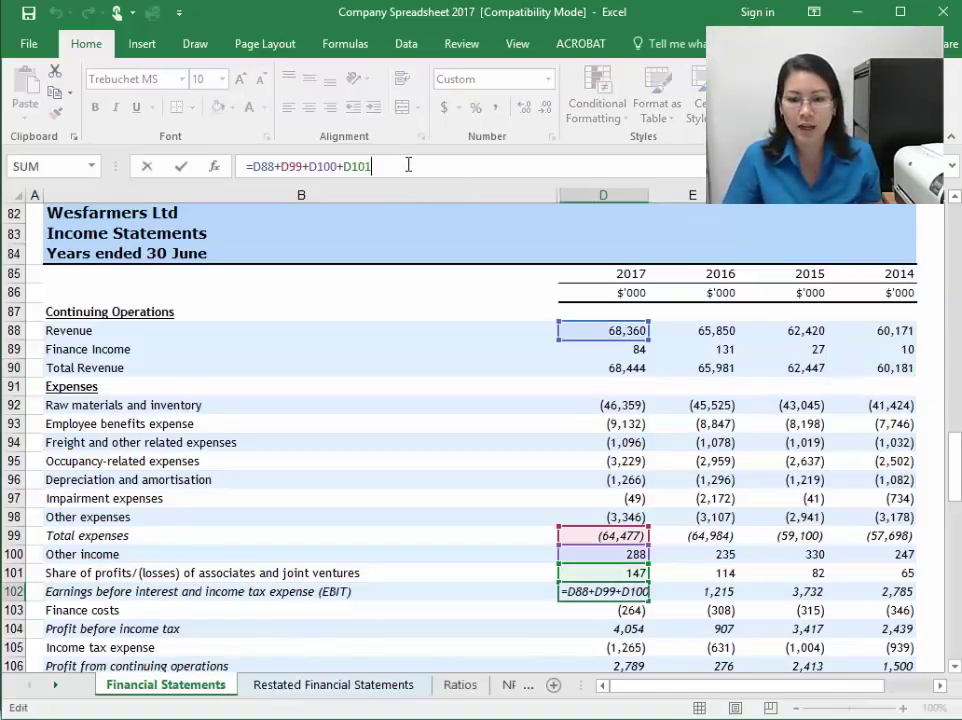
click(597, 368)
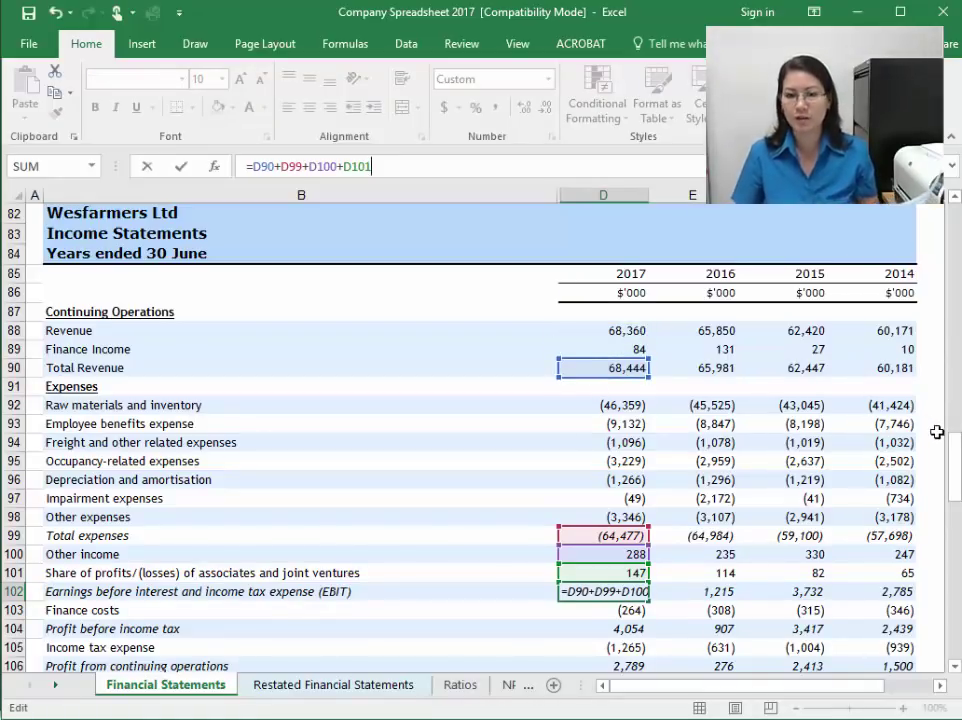
key(Return)
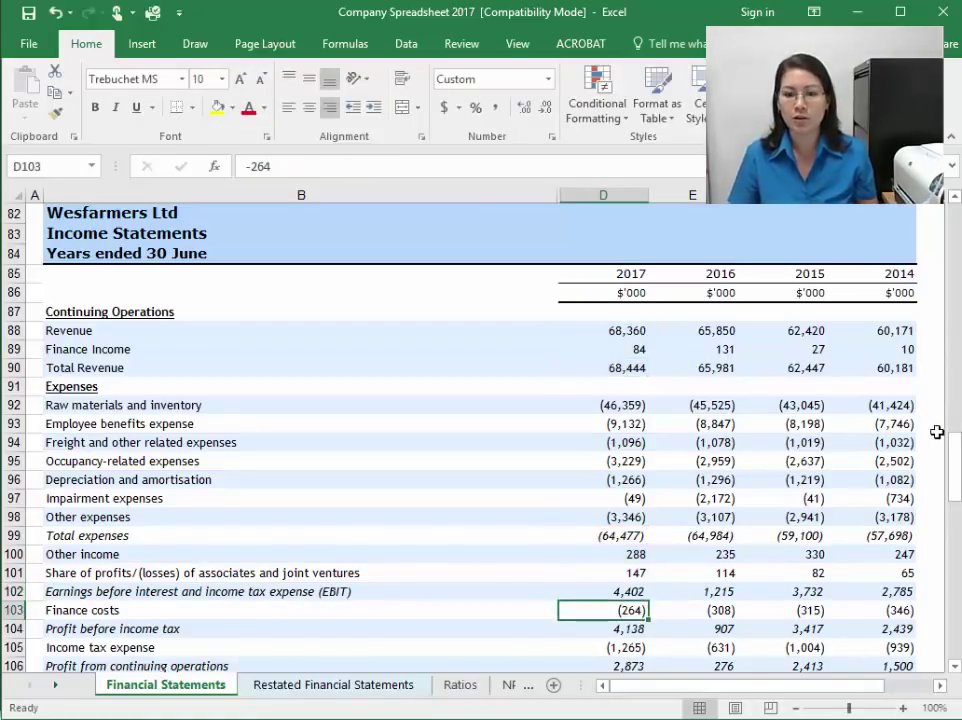
click(636, 592)
drag(648, 603, 912, 596)
click(627, 593)
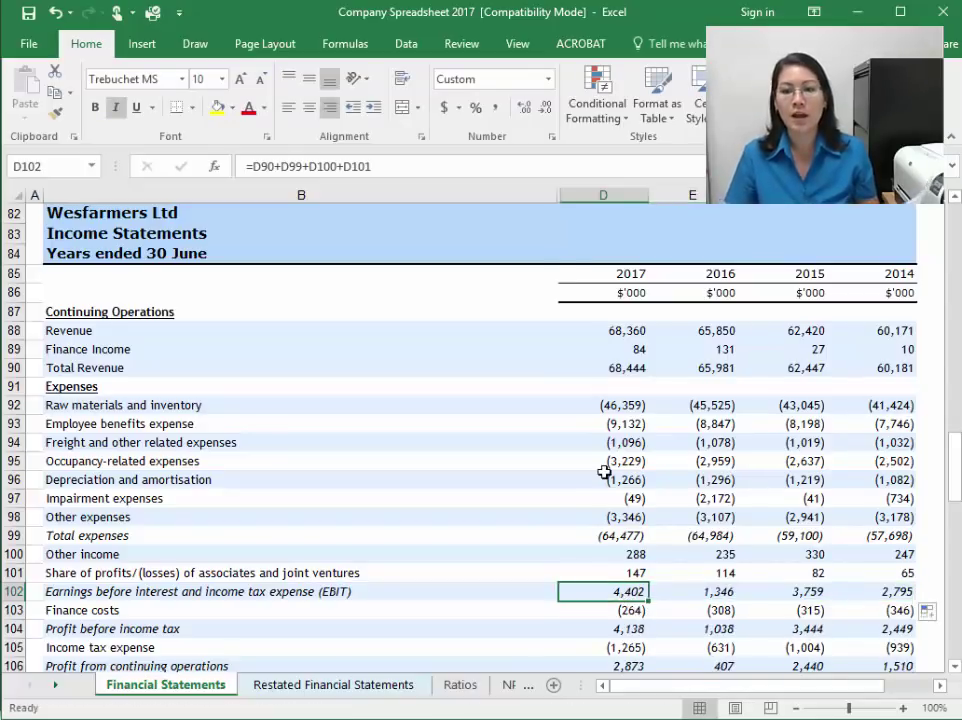
Step: Check the total comprehensive income for each year at the end of the income statement, then return to its revenue section
scroll(618, 619, down, 9)
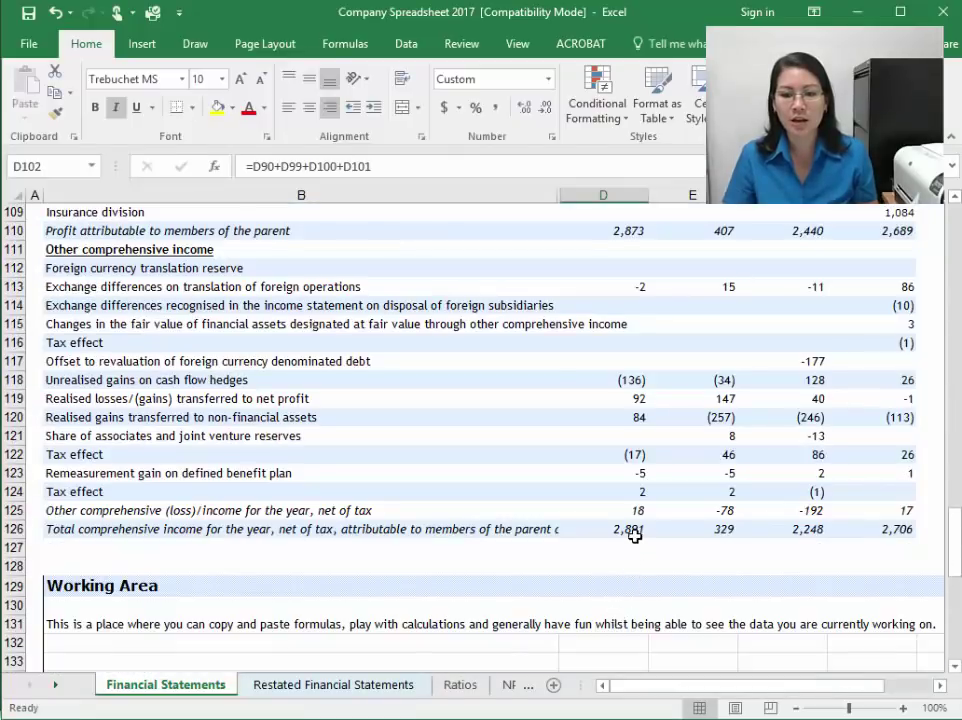
click(630, 530)
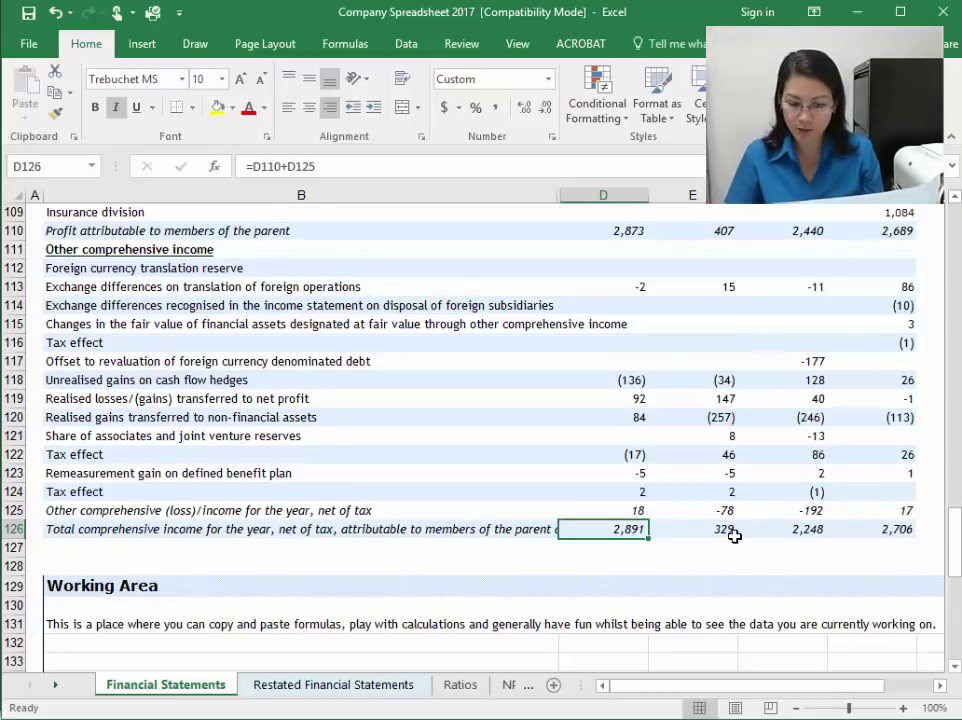
scroll(690, 450, up, 11)
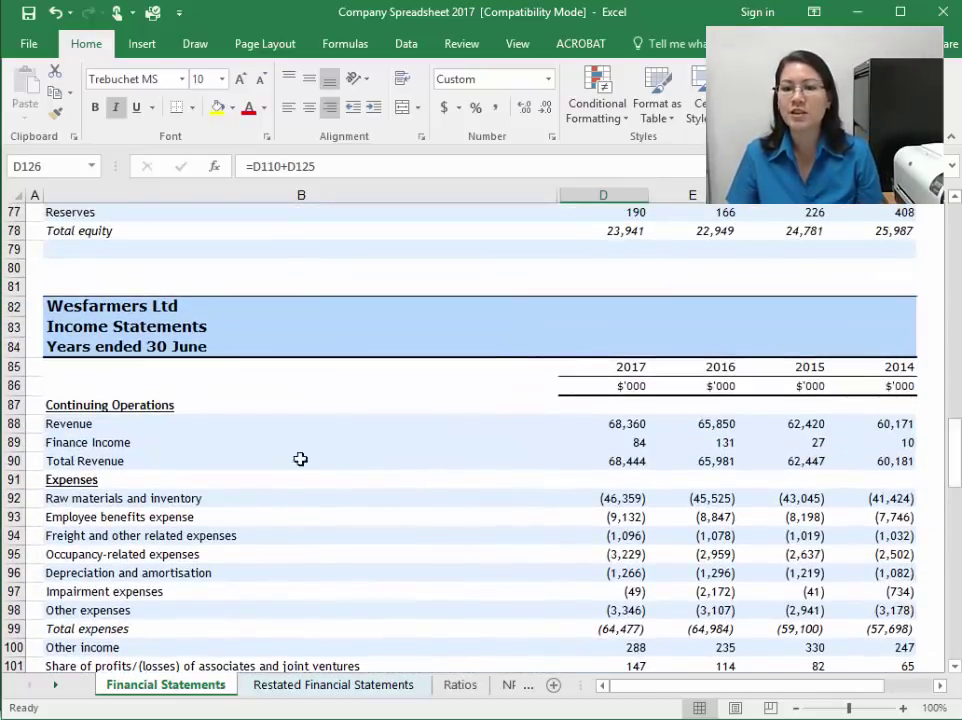
Step: Italicise the Total Revenue row of the income statement
click(627, 440)
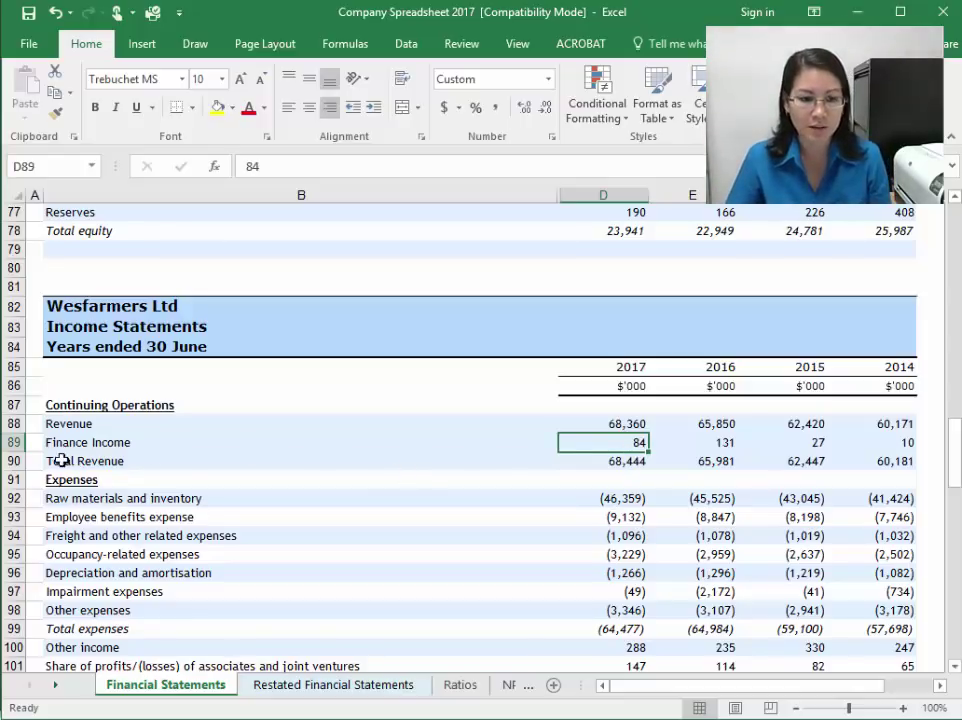
click(26, 458)
key(ctrl+i)
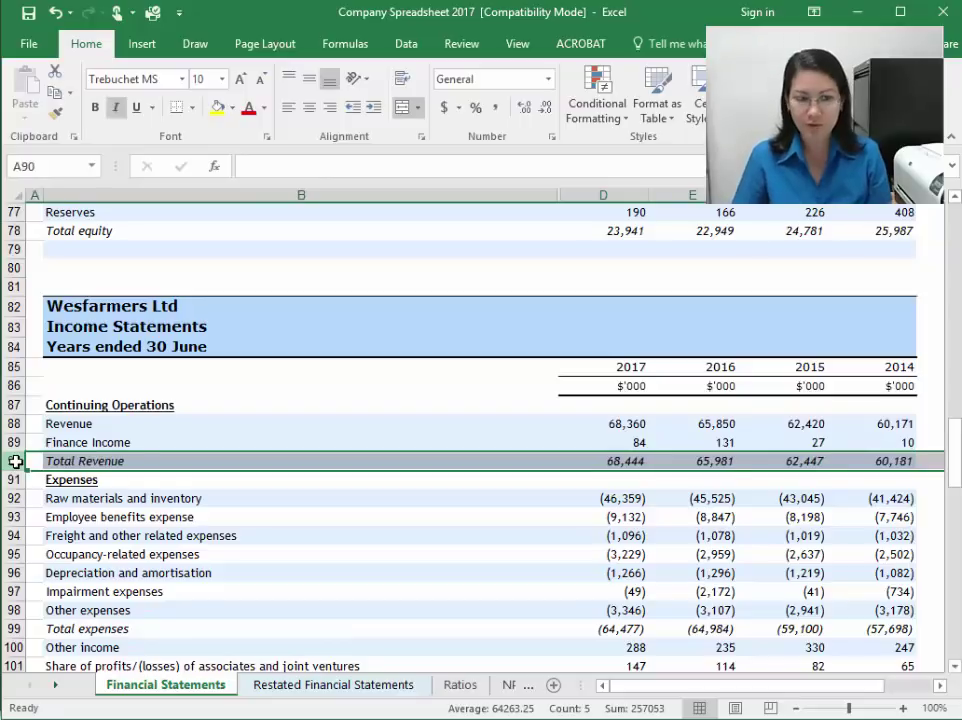
Step: Copy the unshaded formatting of cell B86 onto the Finance Income label
click(191, 389)
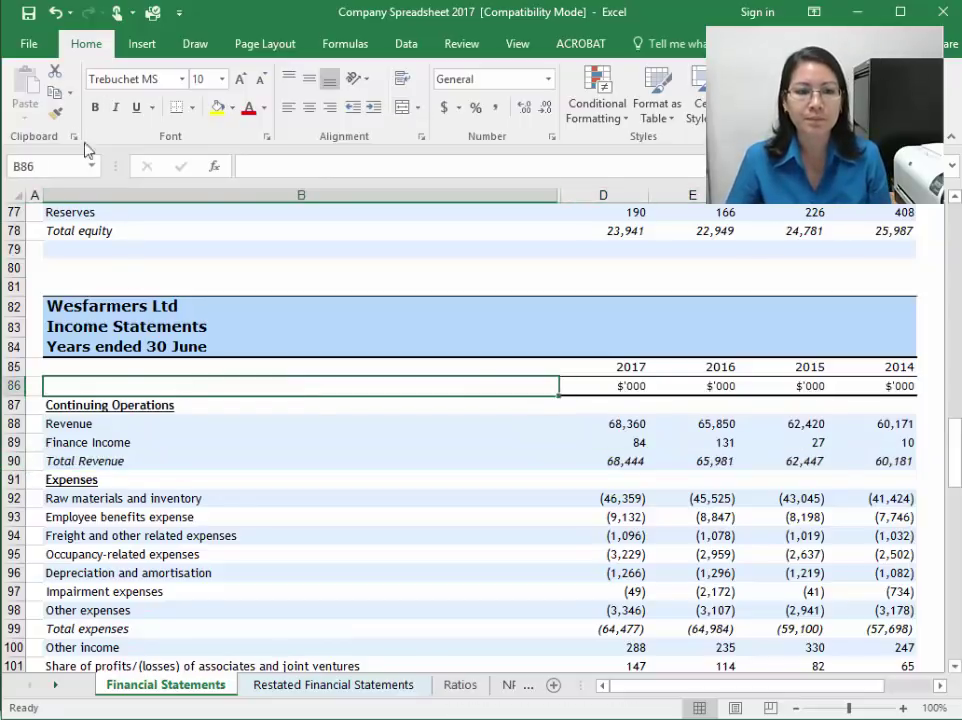
click(58, 113)
click(80, 450)
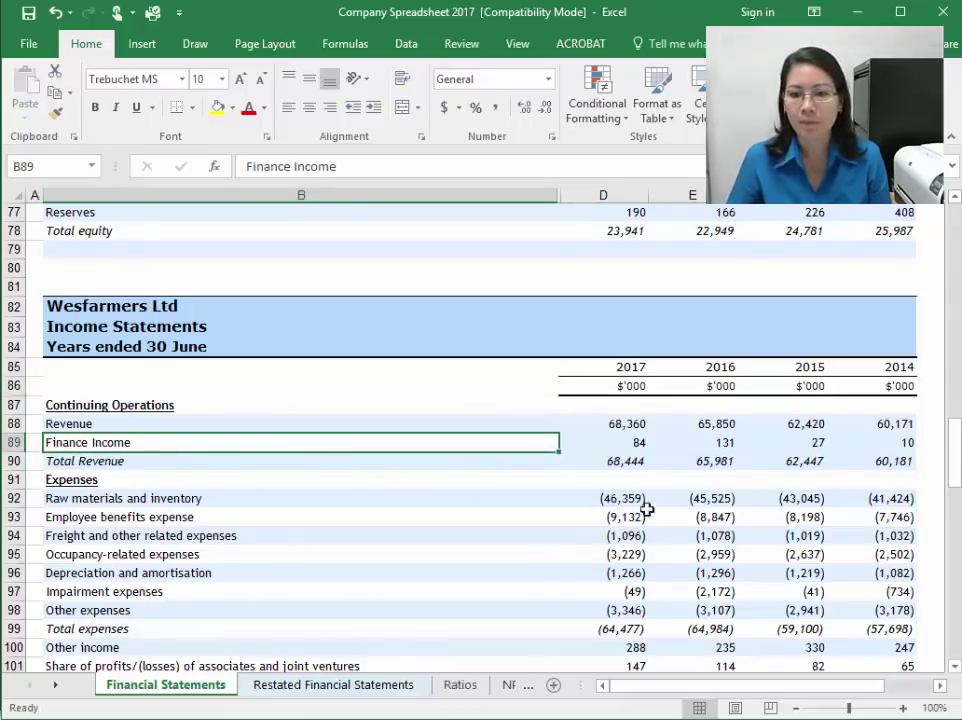
Step: Copy the formatting of the 2017 Occupancy-related expenses cell onto the 2017–2014 Finance Income amounts
click(634, 484)
click(634, 555)
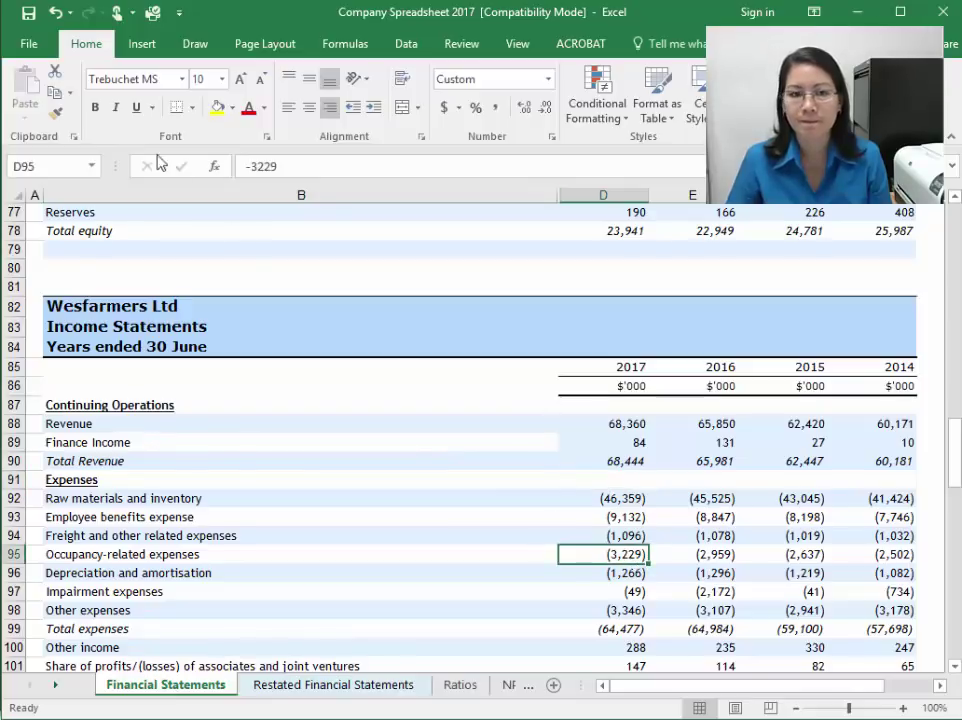
click(58, 113)
drag(640, 442, 842, 440)
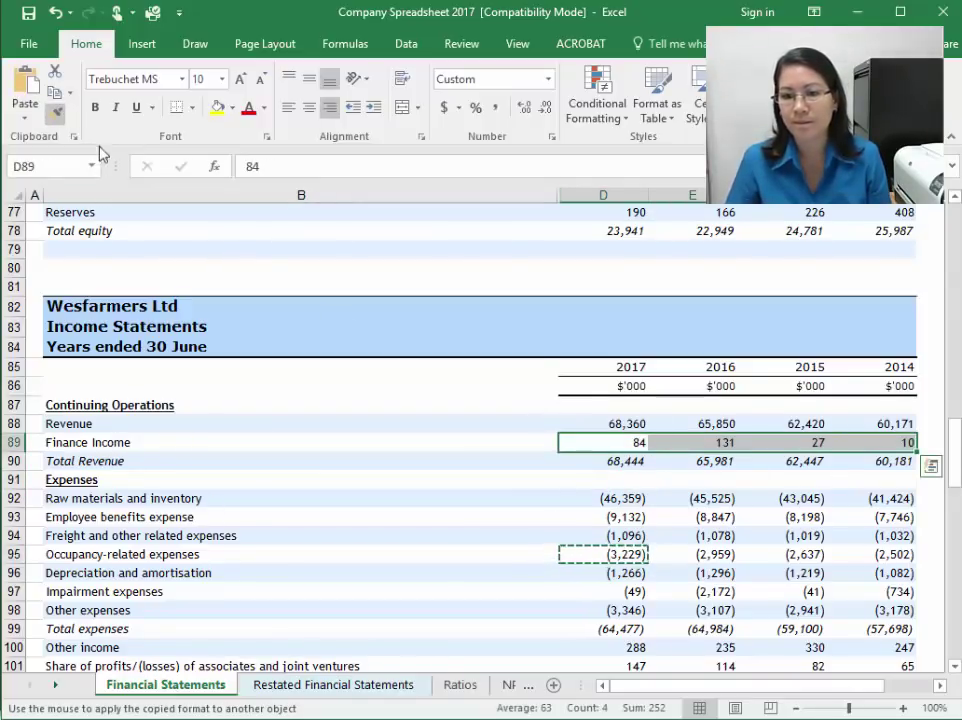
key(Escape)
click(554, 511)
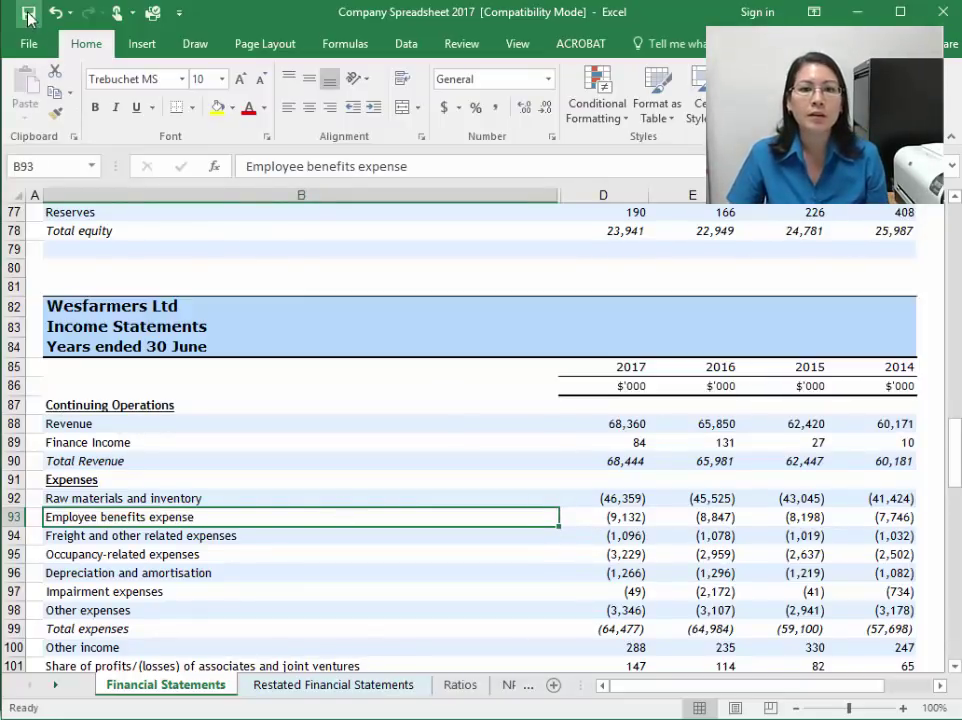
Step: Review net profit, total comprehensive income and closing balance in the Statements of Movements in Equity, and total equity in the Balance Sheets
scroll(449, 440, up, 20)
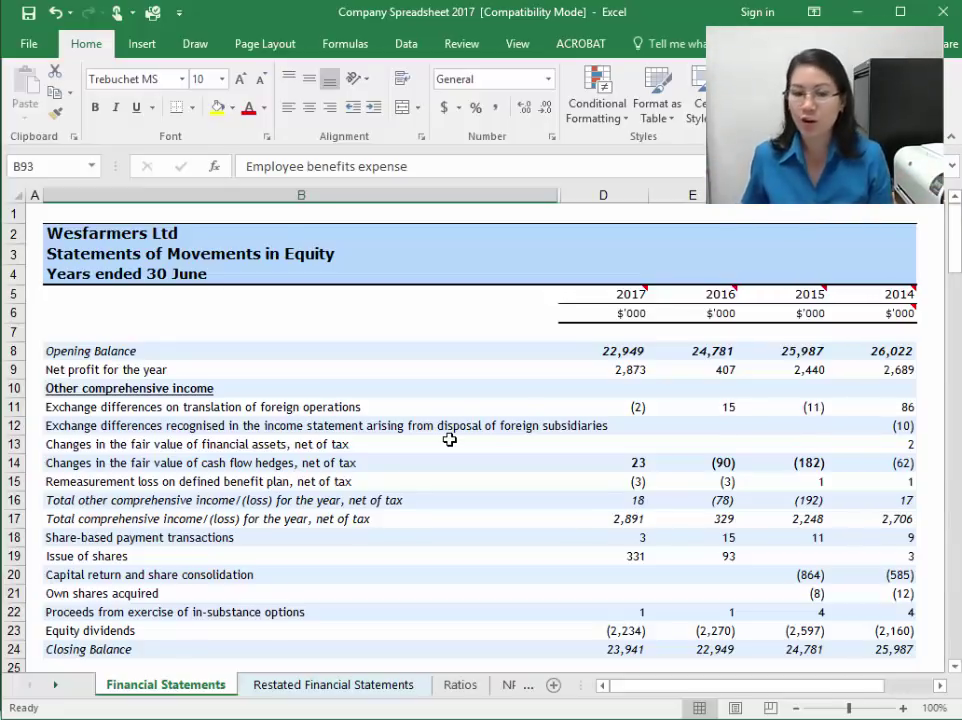
click(395, 466)
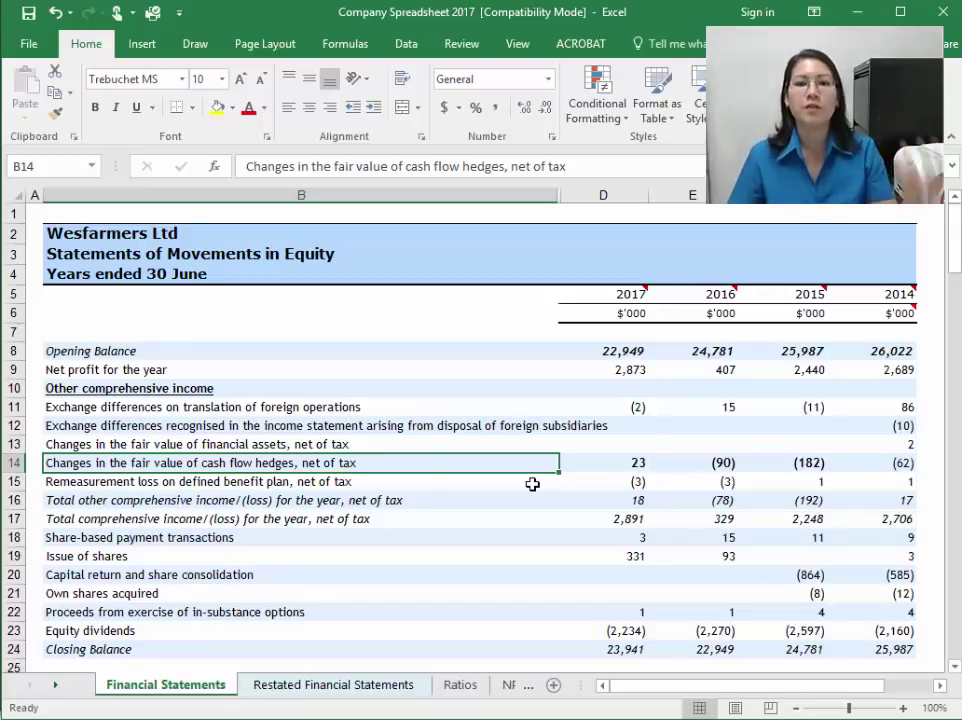
scroll(423, 490, down, 3)
scroll(502, 478, up, 2)
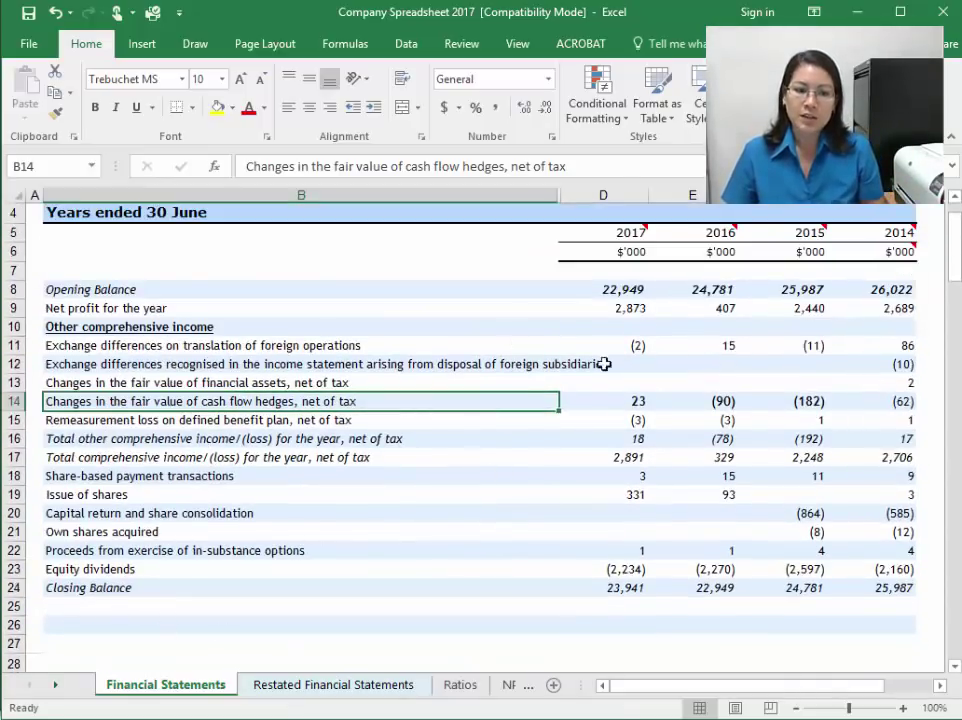
click(16, 310)
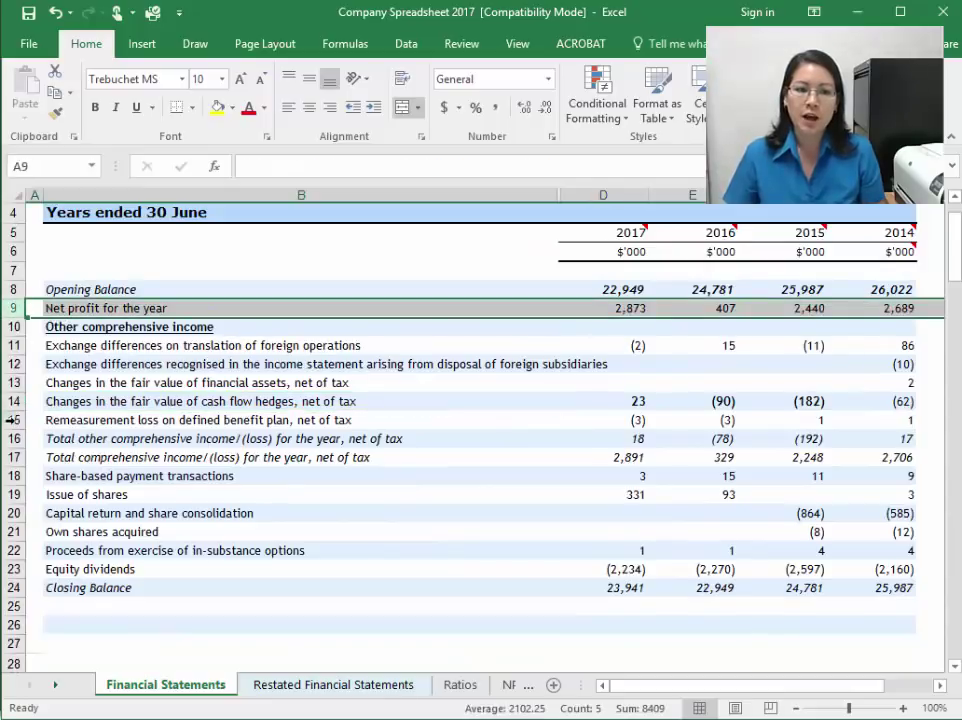
click(13, 457)
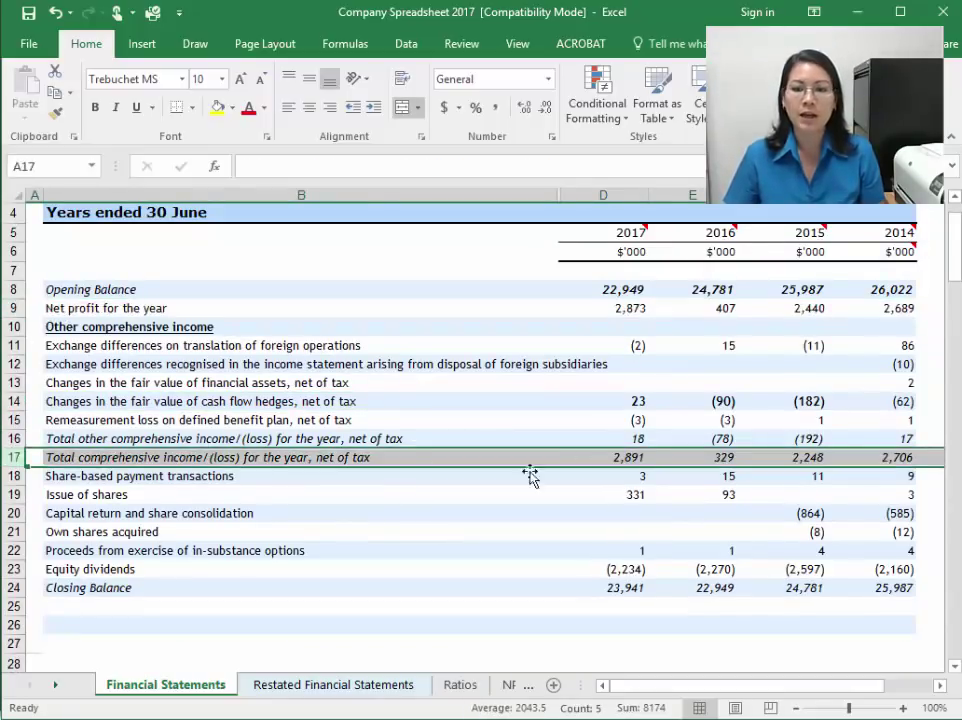
scroll(378, 521, down, 5)
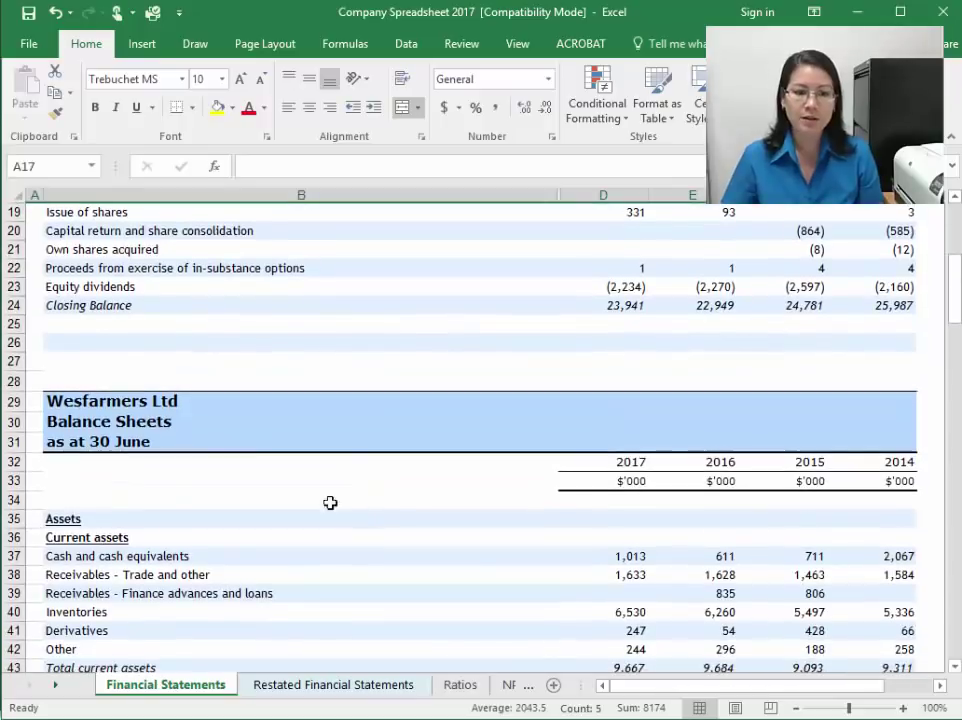
click(14, 305)
scroll(329, 492, down, 11)
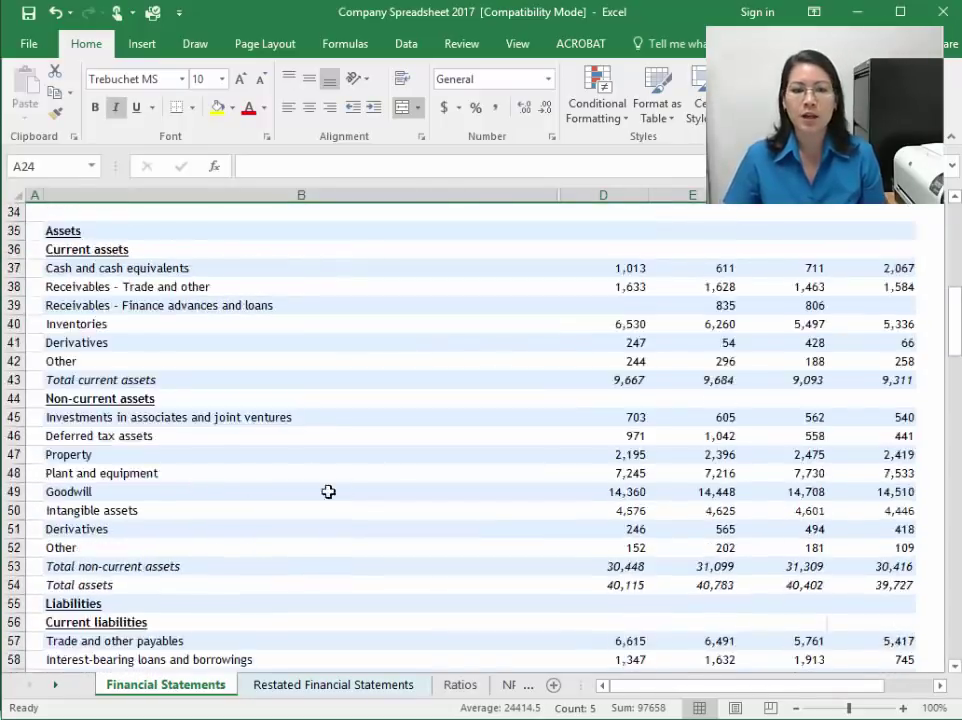
scroll(205, 645, down, 7)
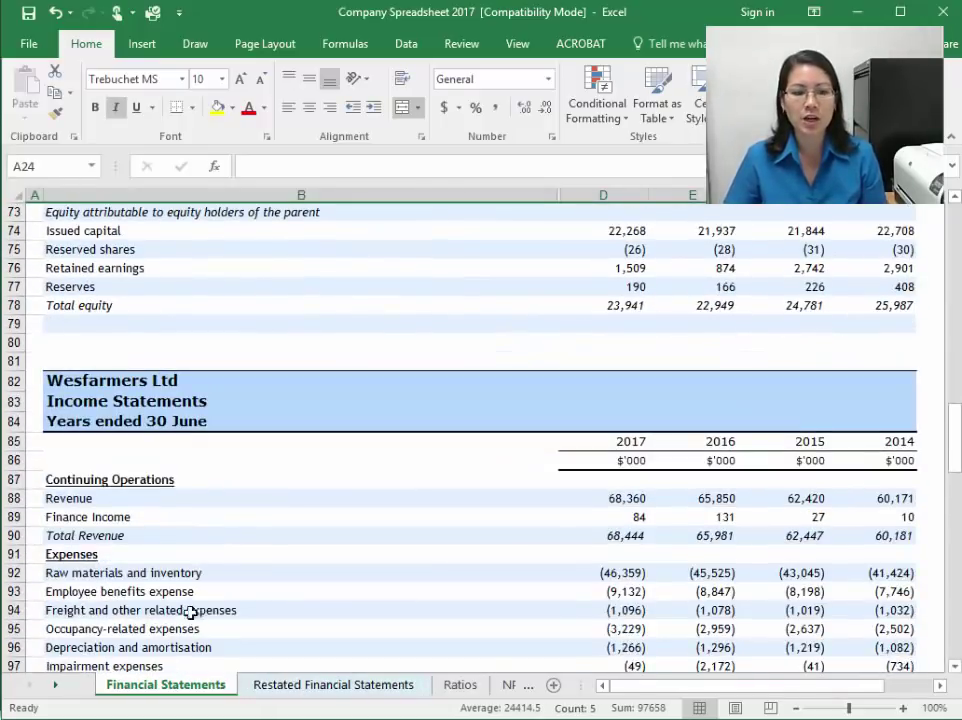
click(14, 305)
Step: Examine the Finance Income and Finance costs rows of the Income Statements
scroll(356, 504, down, 2)
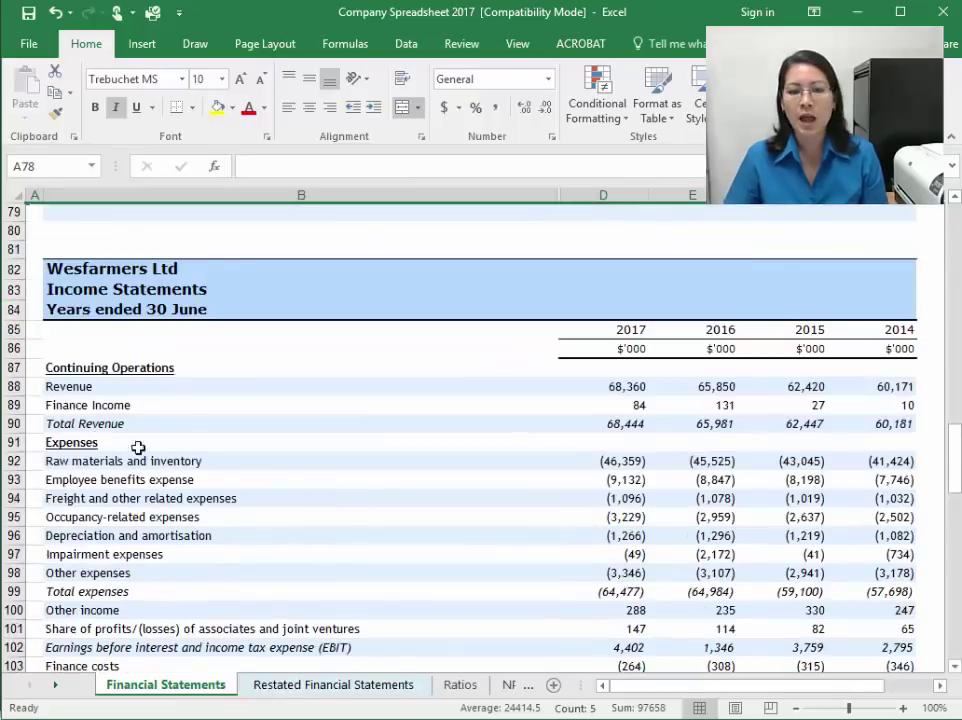
click(15, 405)
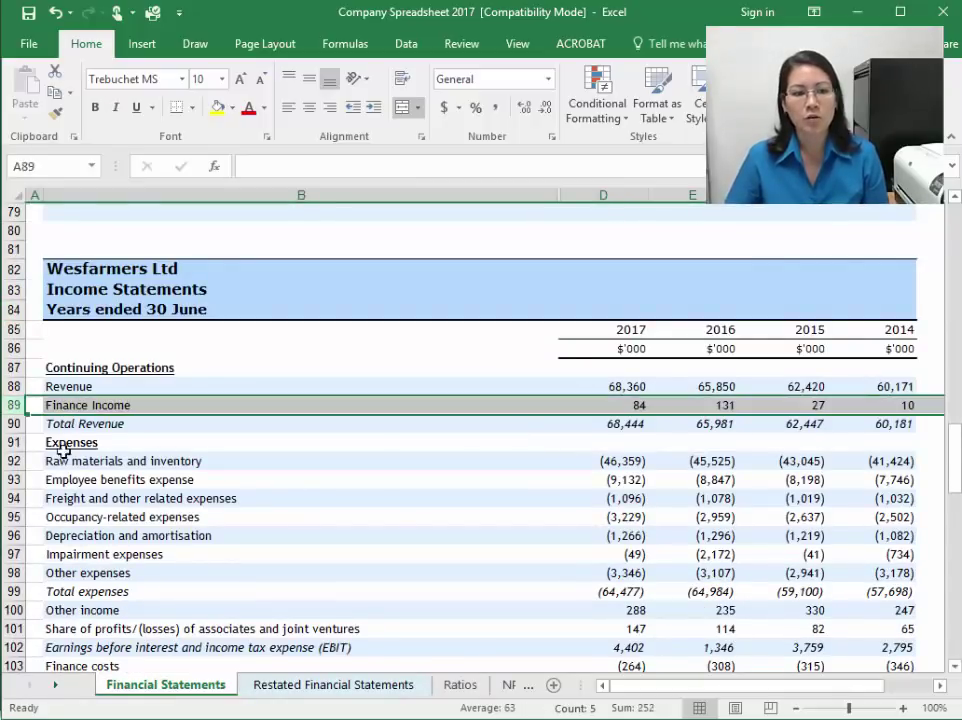
scroll(5, 633, down, 1)
click(14, 610)
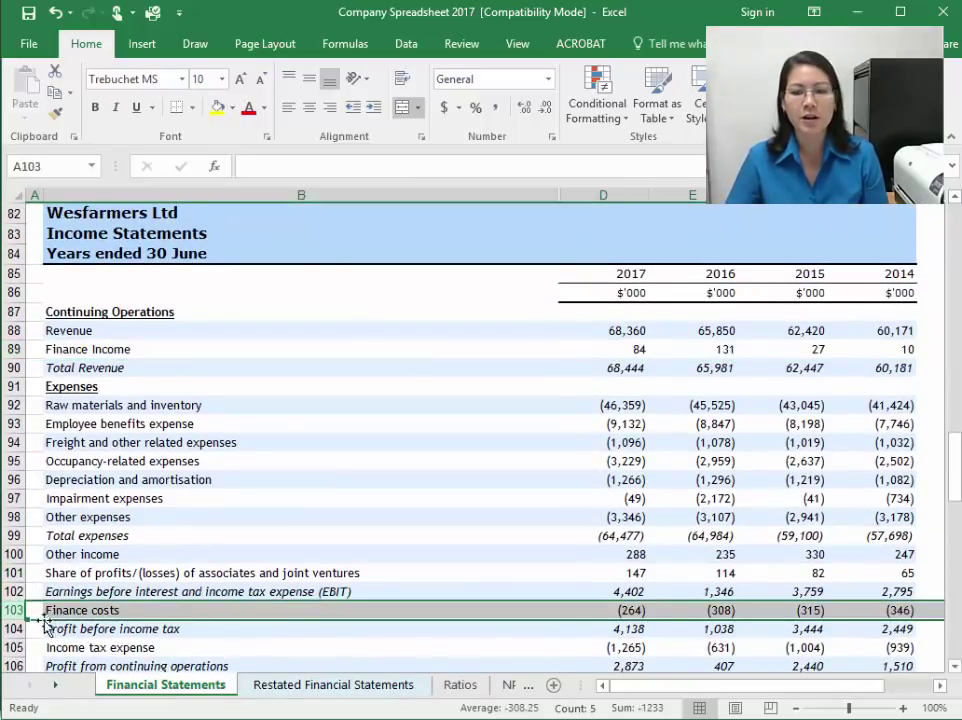
click(20, 349)
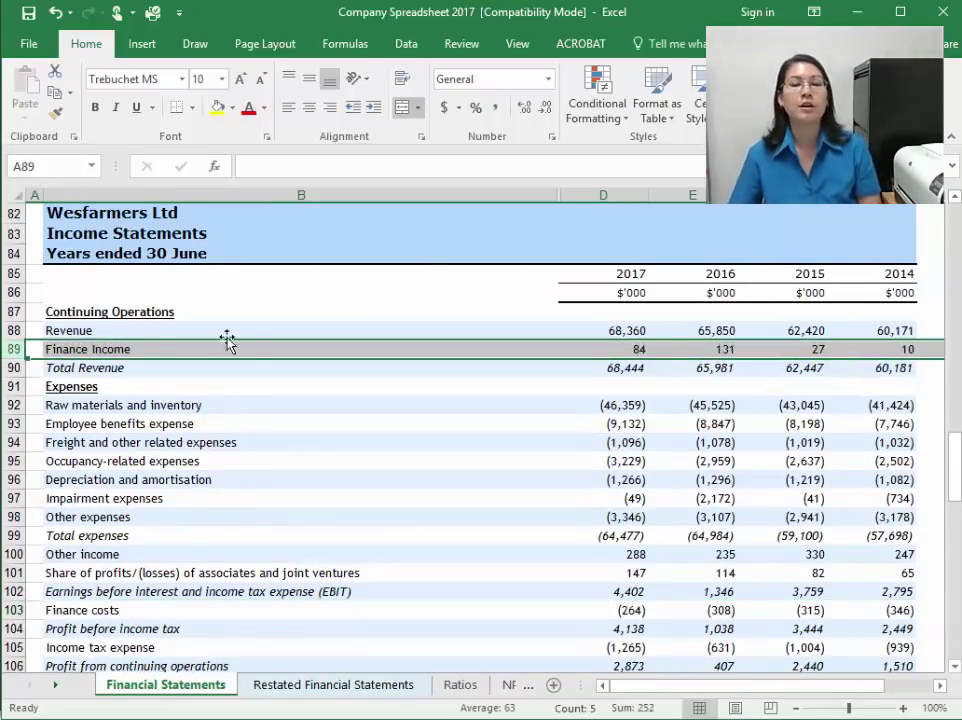
Step: Review the other comprehensive income items listed at the end of the Income Statements, from foreign exchange differences to the final tax effect
scroll(490, 597, down, 2)
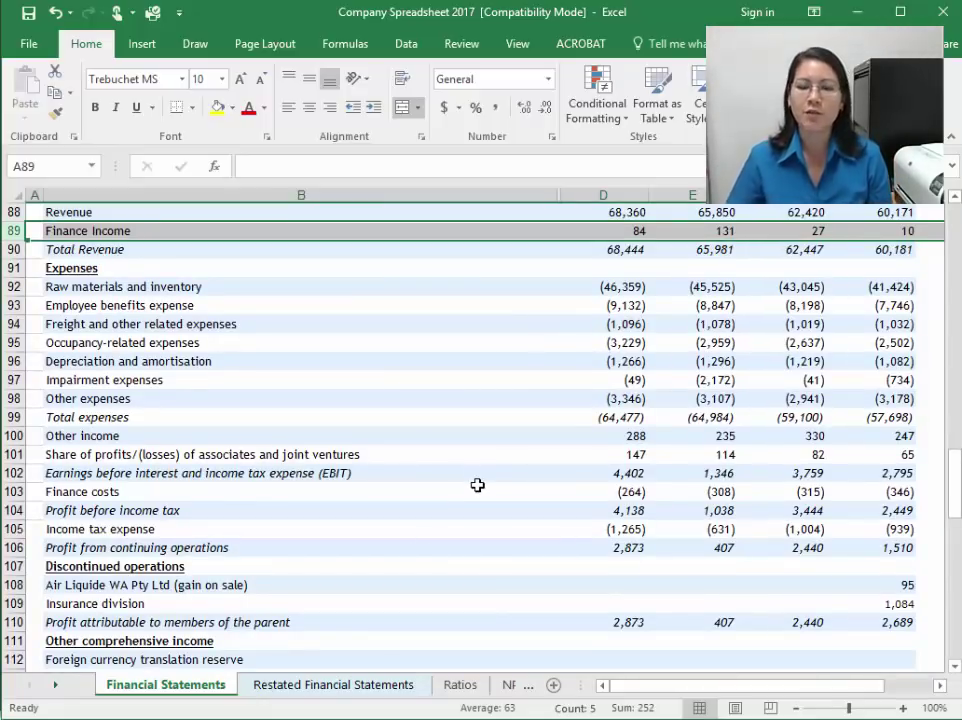
scroll(365, 582, down, 6)
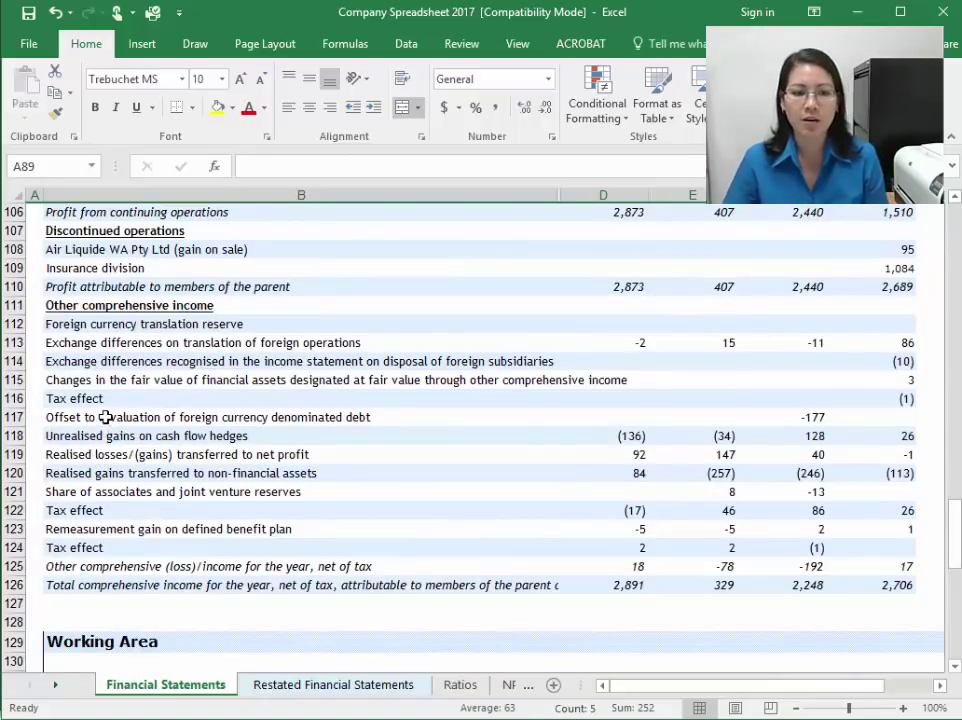
drag(105, 417, 97, 554)
click(103, 473)
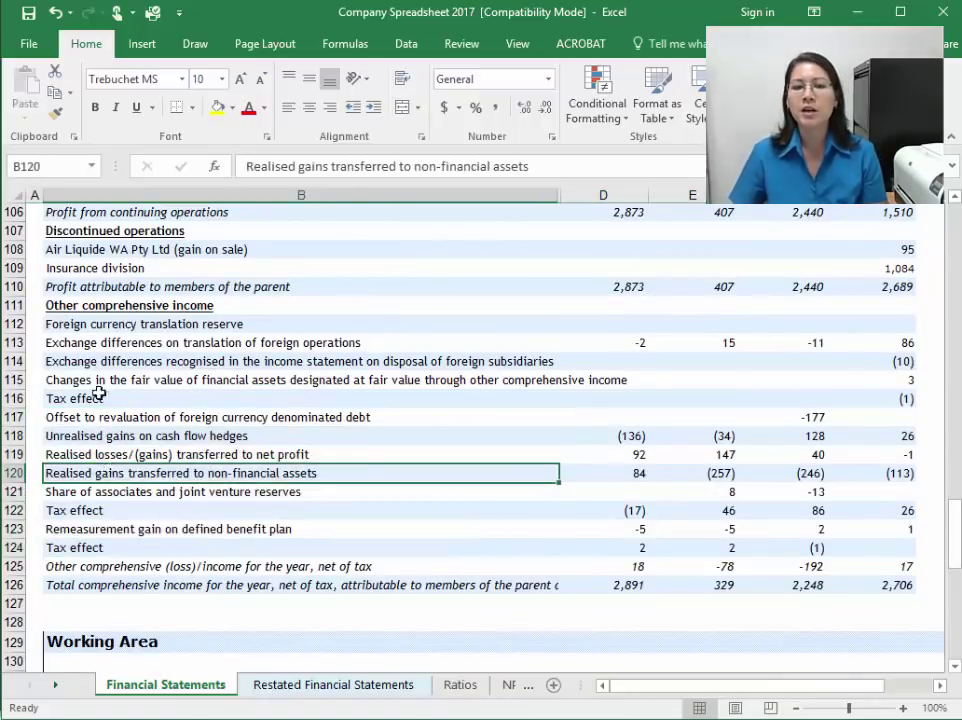
drag(97, 342, 108, 545)
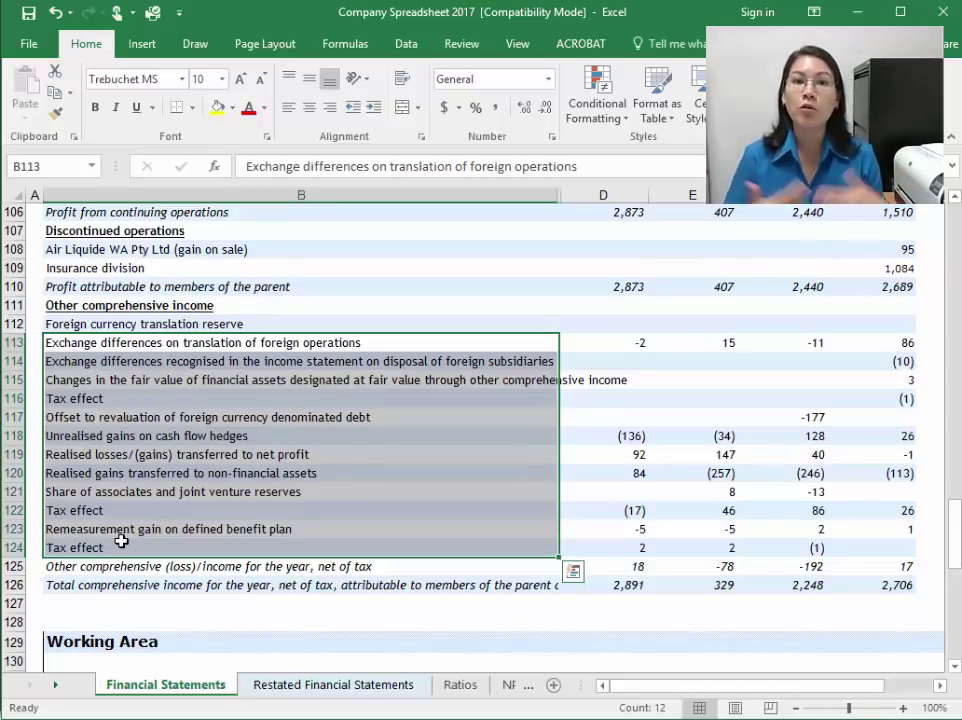
click(215, 363)
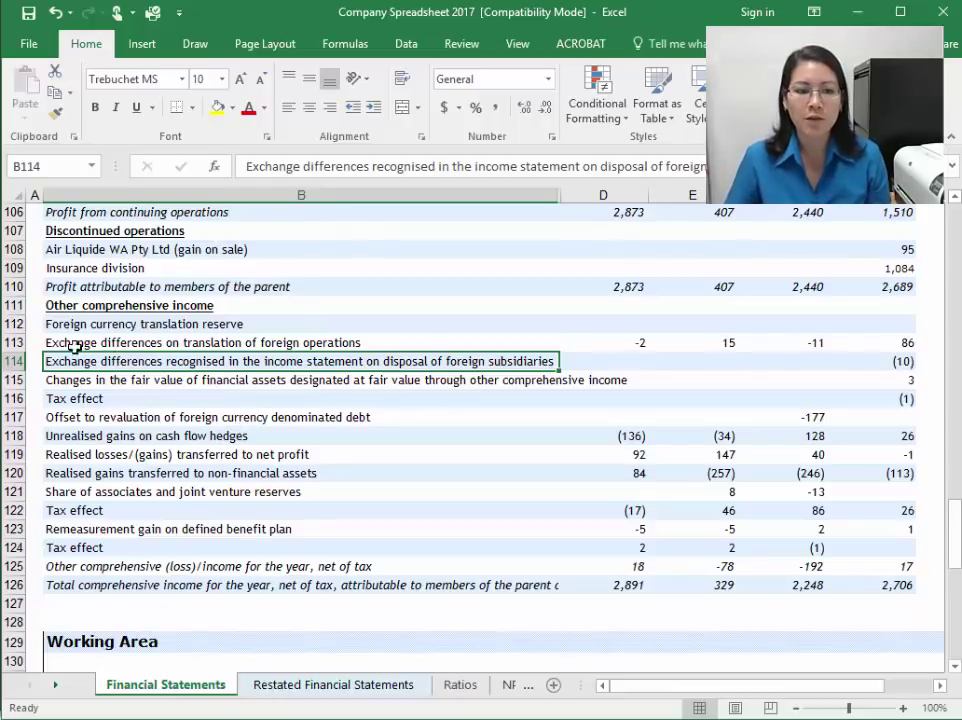
drag(20, 343, 24, 572)
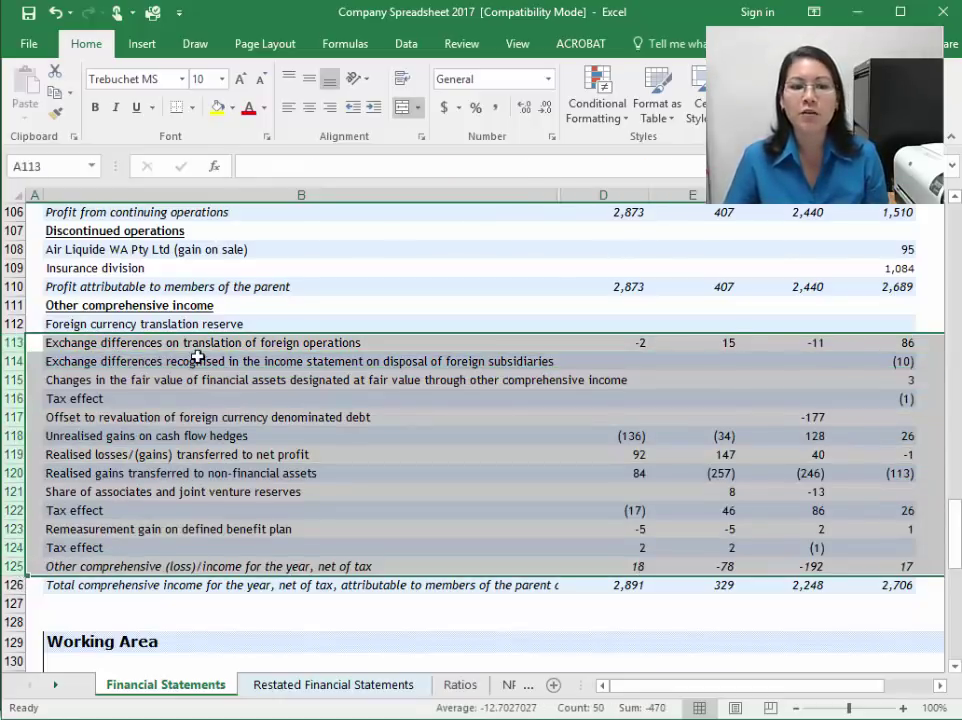
click(213, 364)
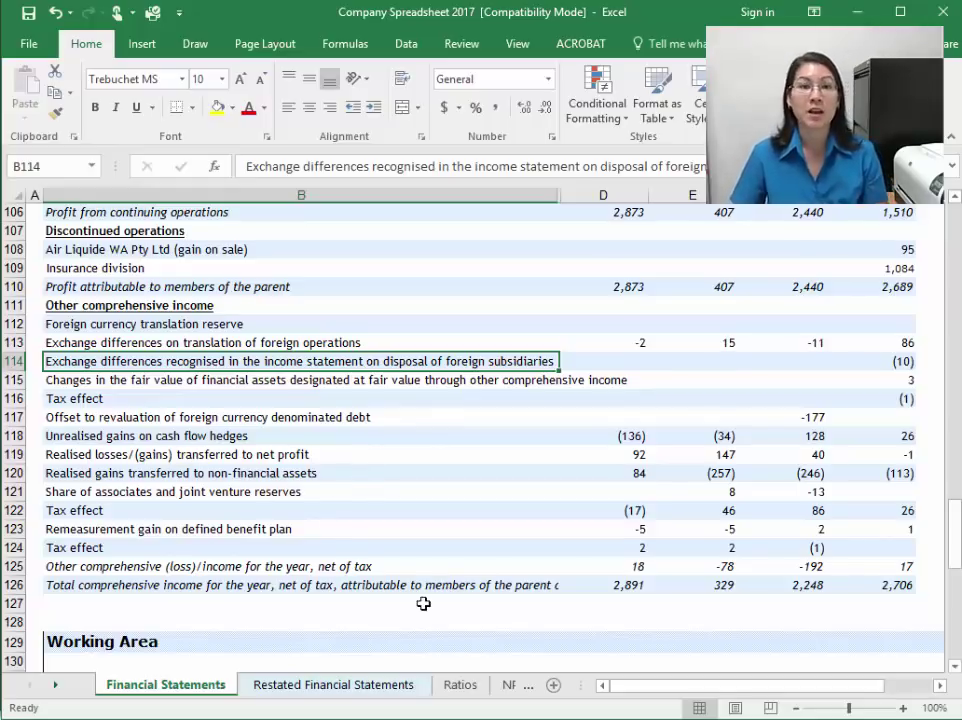
click(213, 479)
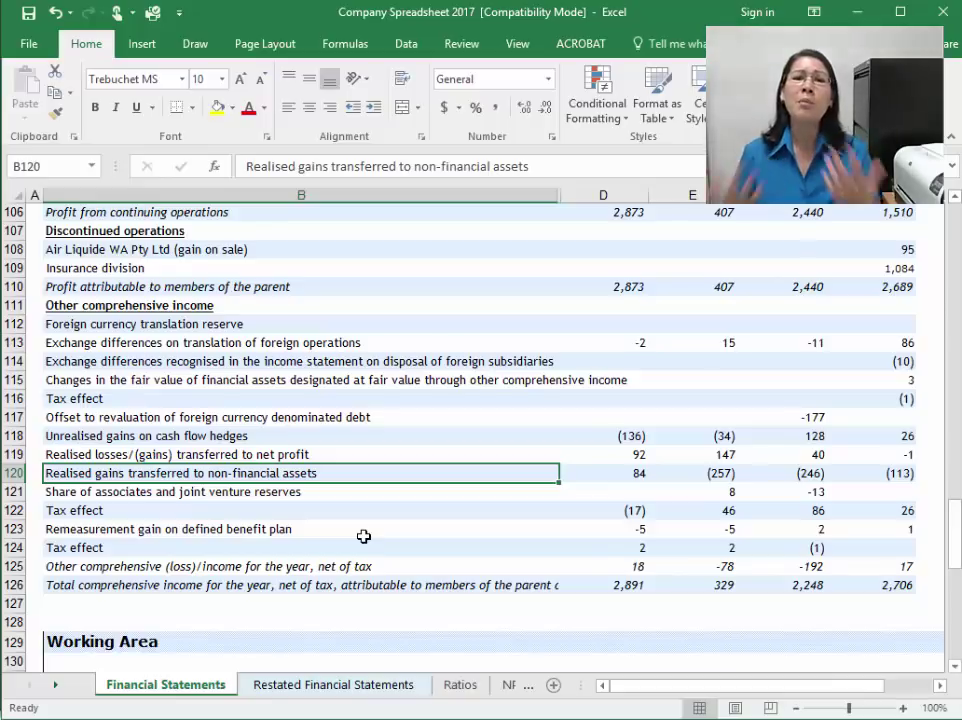
scroll(363, 536, up, 20)
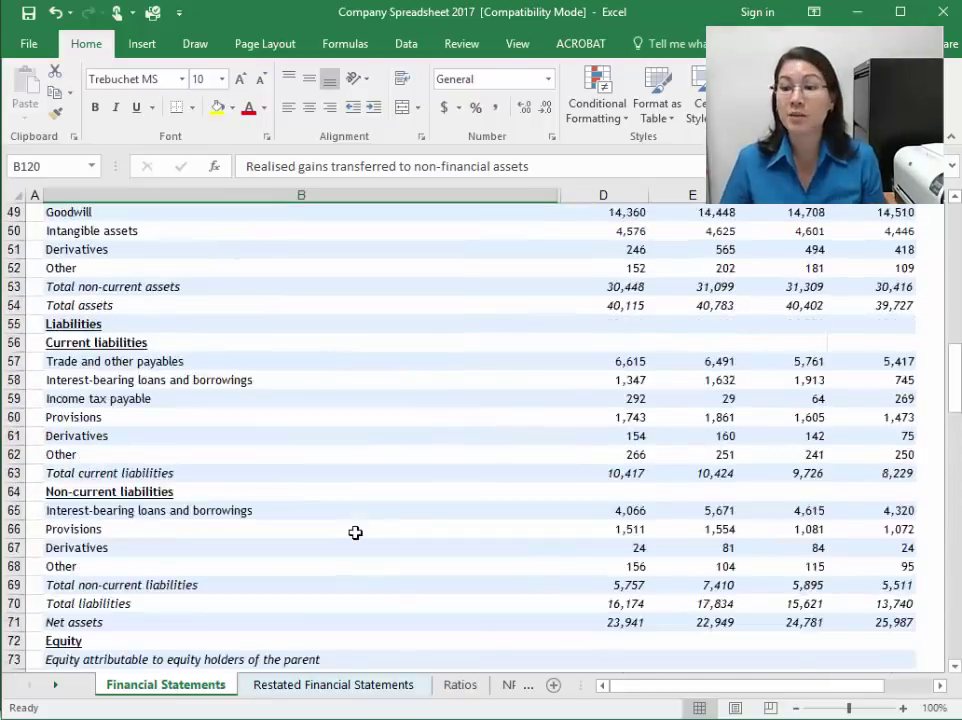